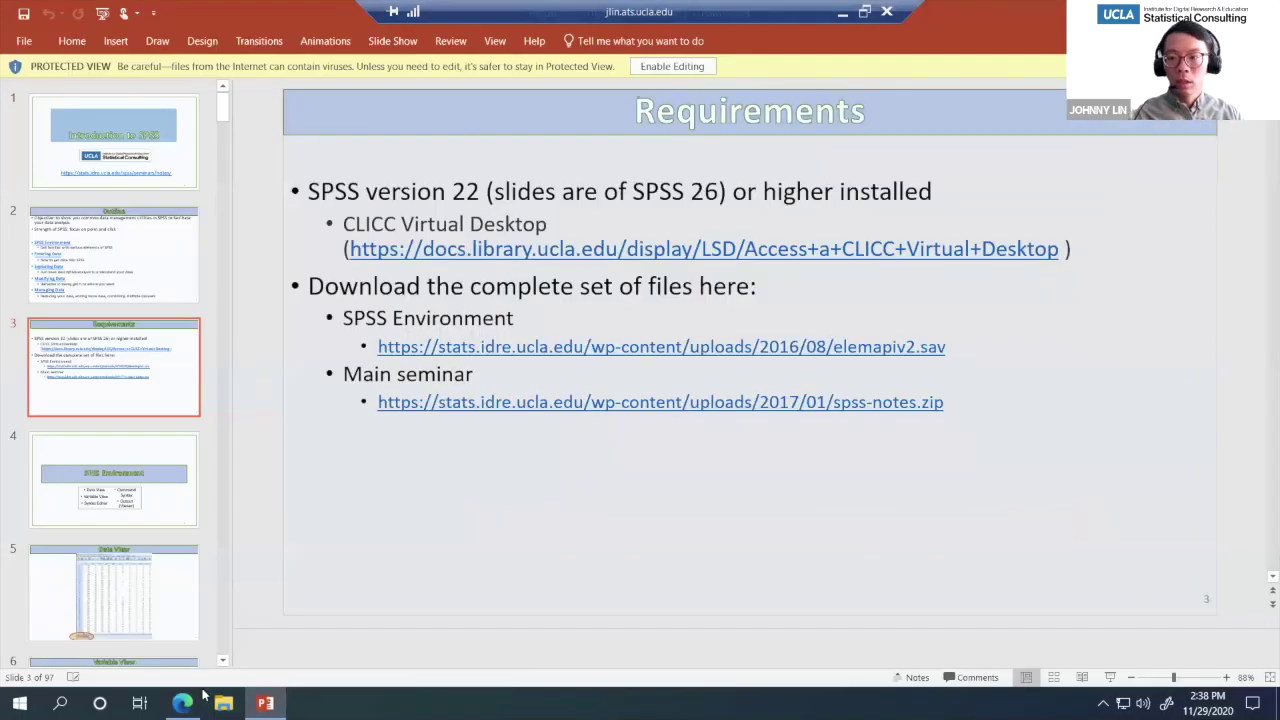
- In the browser, go to the UCLA Statistical Consulting home page and open the Introduction to SPSS notes from its Seminars resources
scroll(383, 317, up, 2)
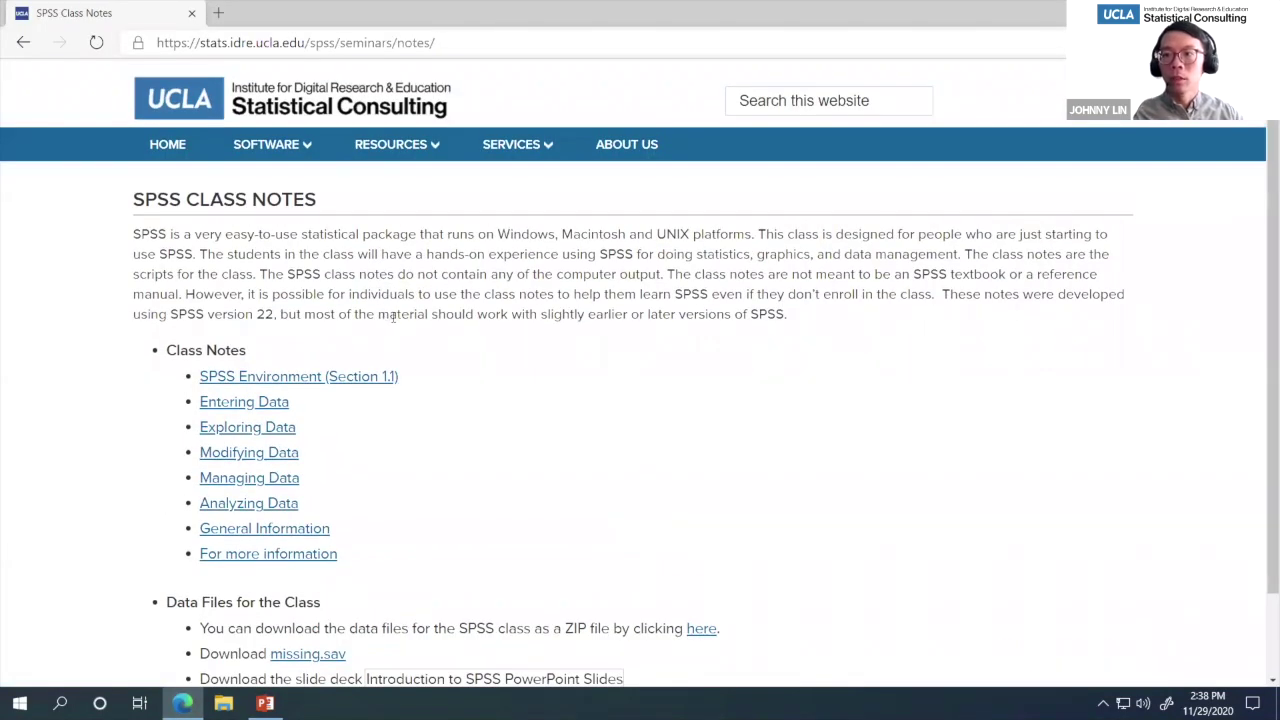
click(176, 154)
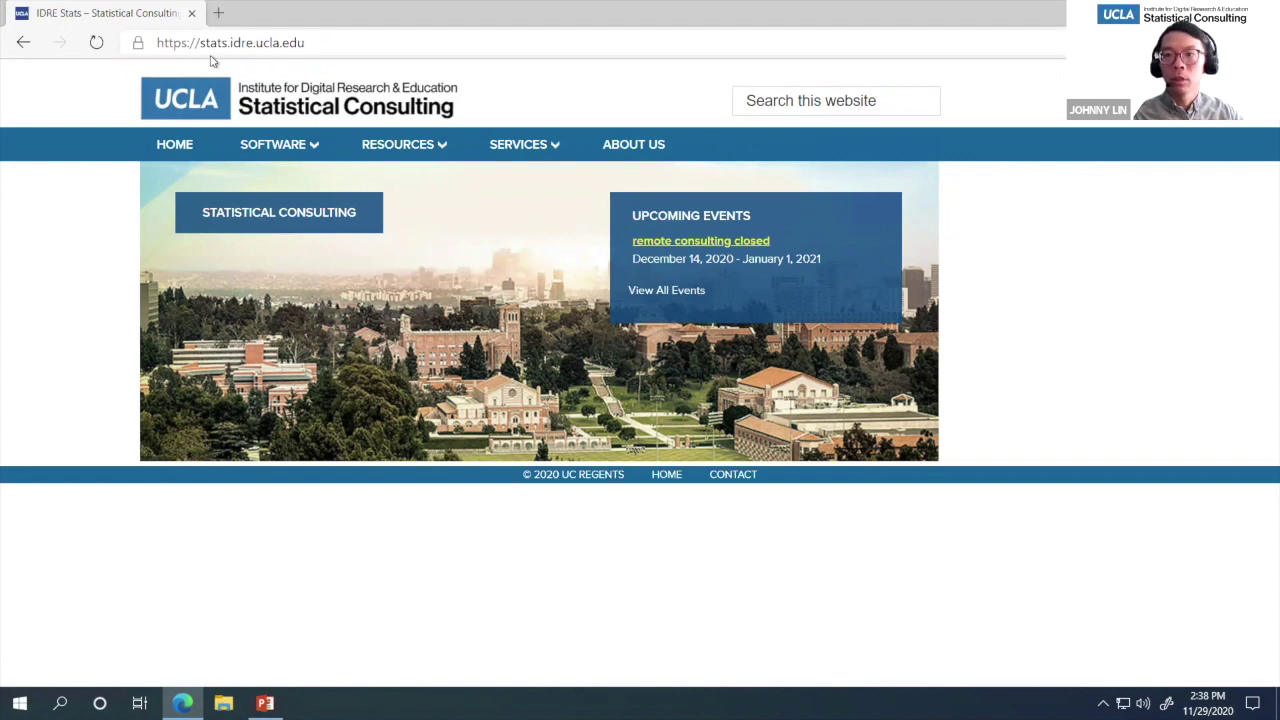
mouse_move(395, 147)
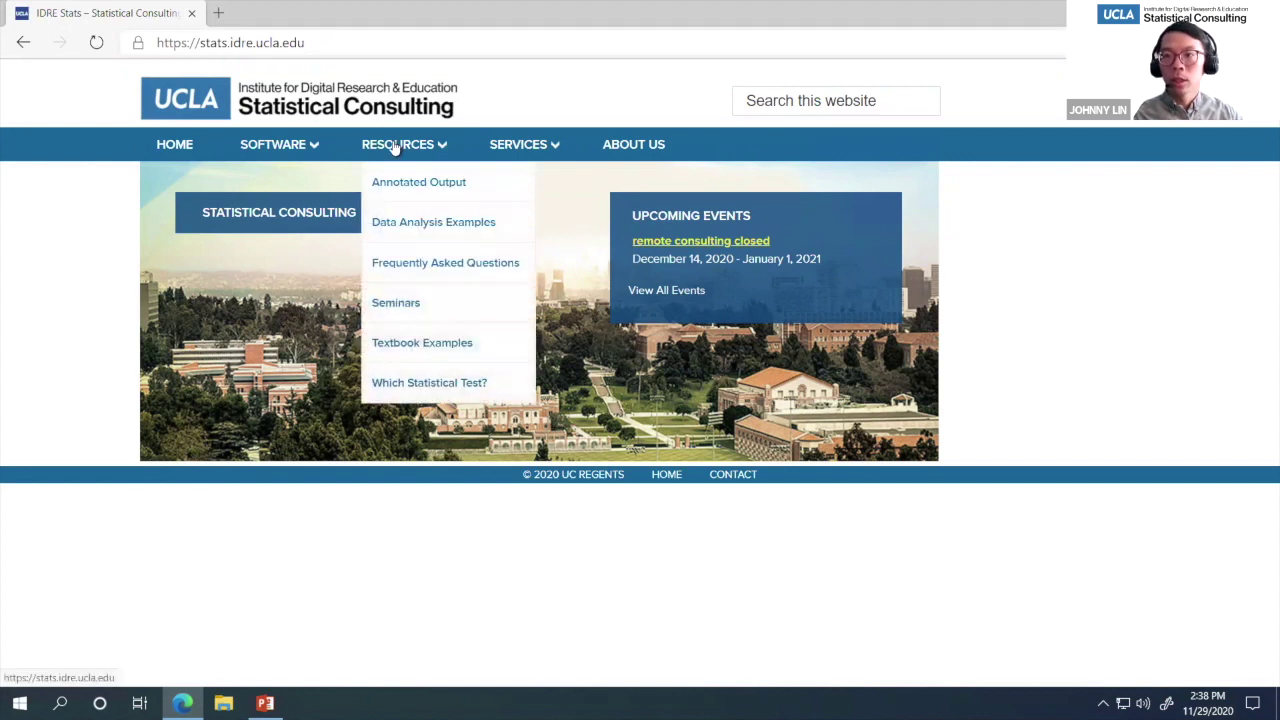
click(428, 310)
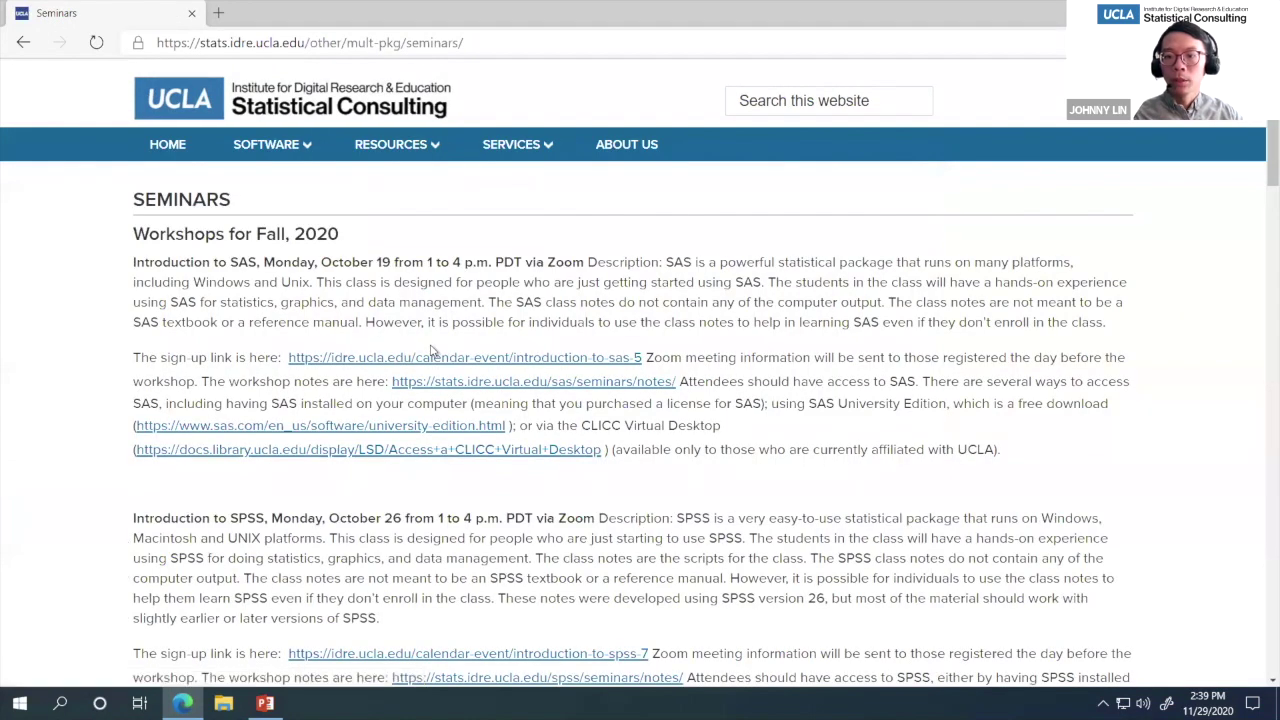
scroll(432, 350, down, 5)
scroll(432, 350, down, 10)
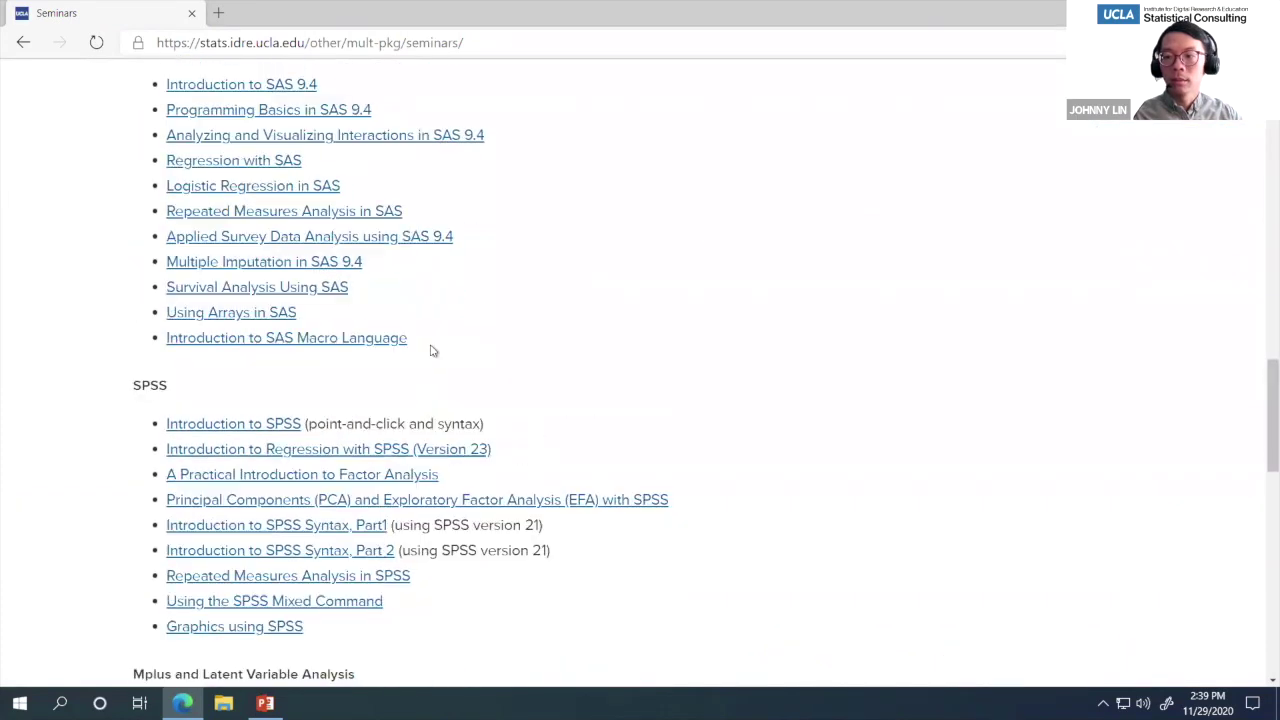
click(243, 430)
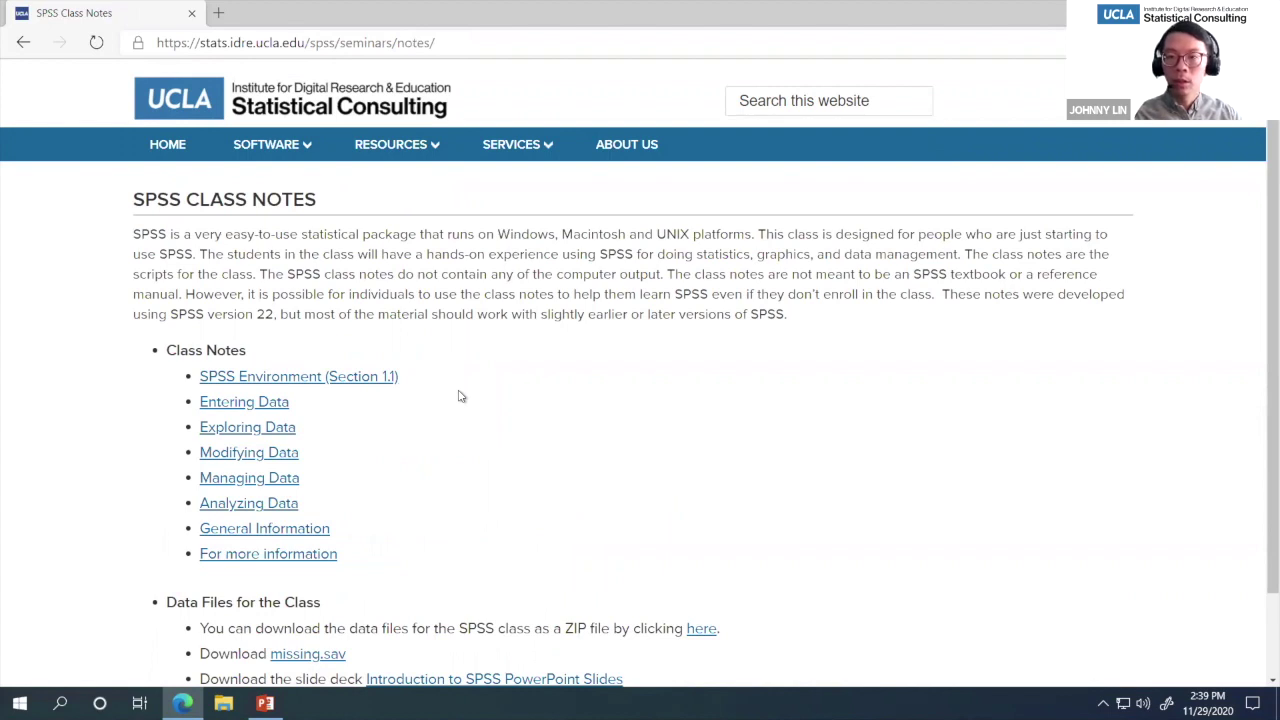
- Download the Introduction to SPSS PowerPoint Slides deck from the class data files and open the downloaded presentation
scroll(461, 396, down, 2)
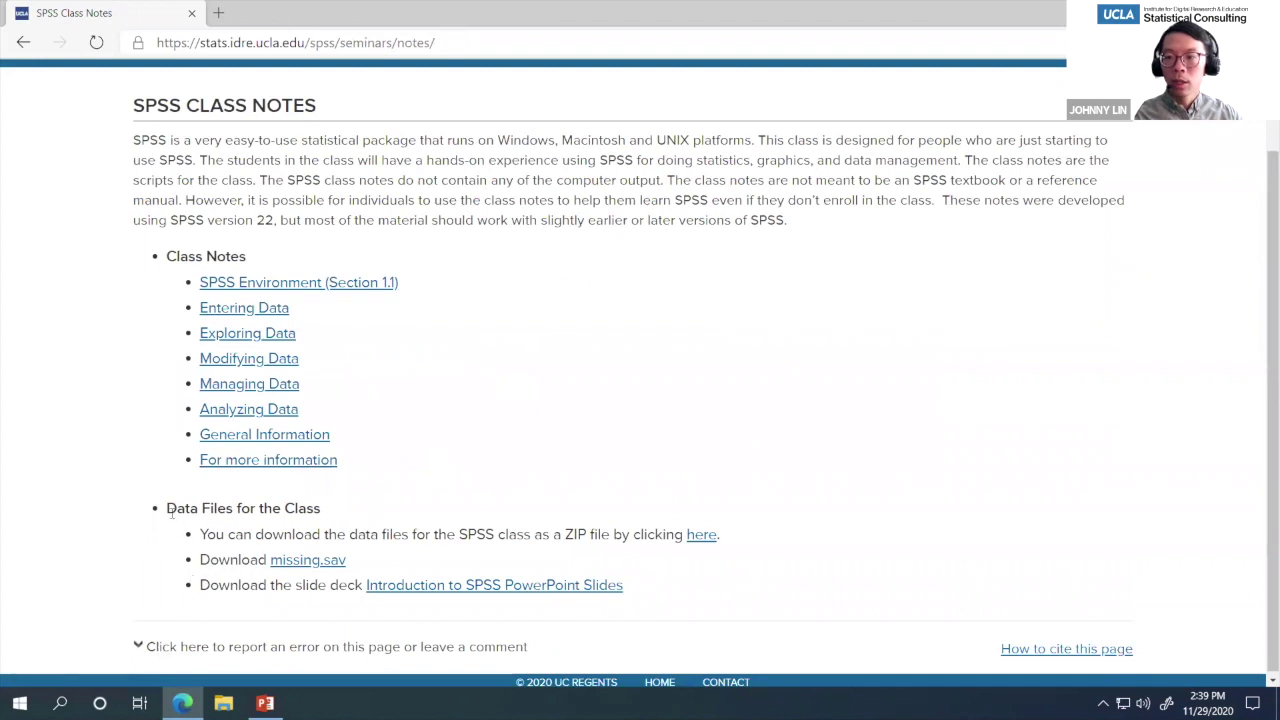
drag(203, 585, 613, 596)
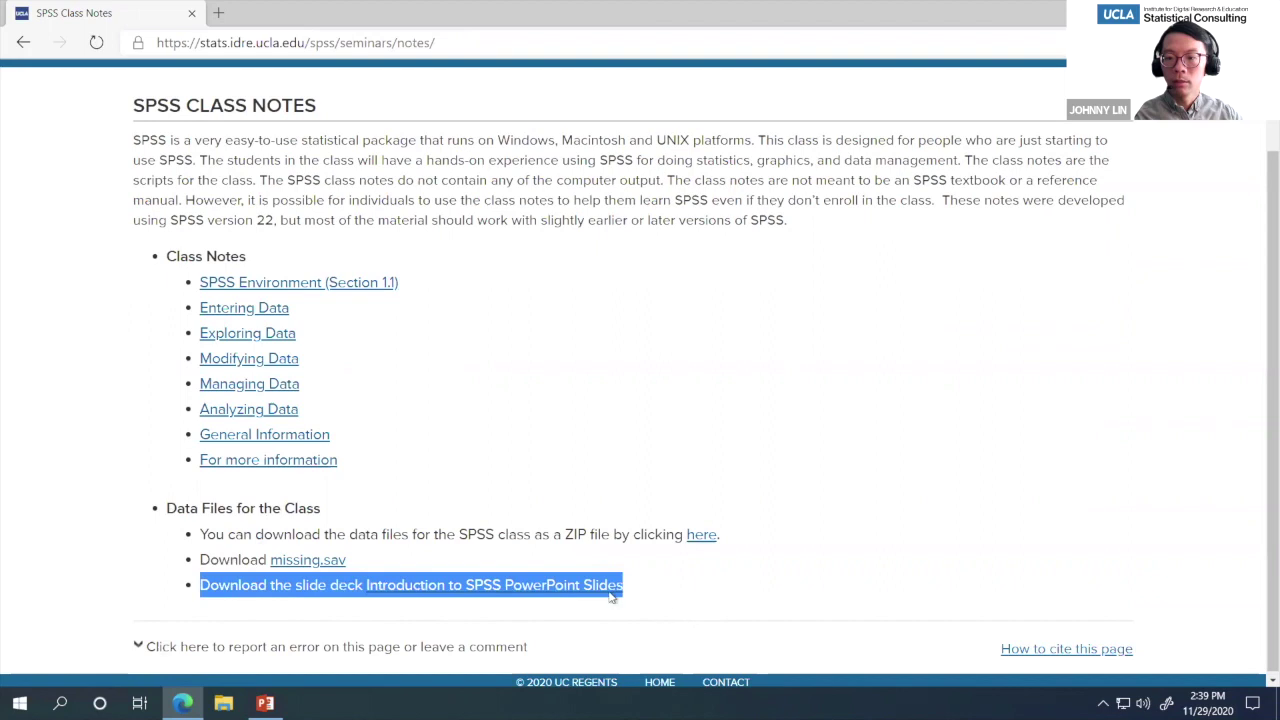
click(613, 596)
click(551, 586)
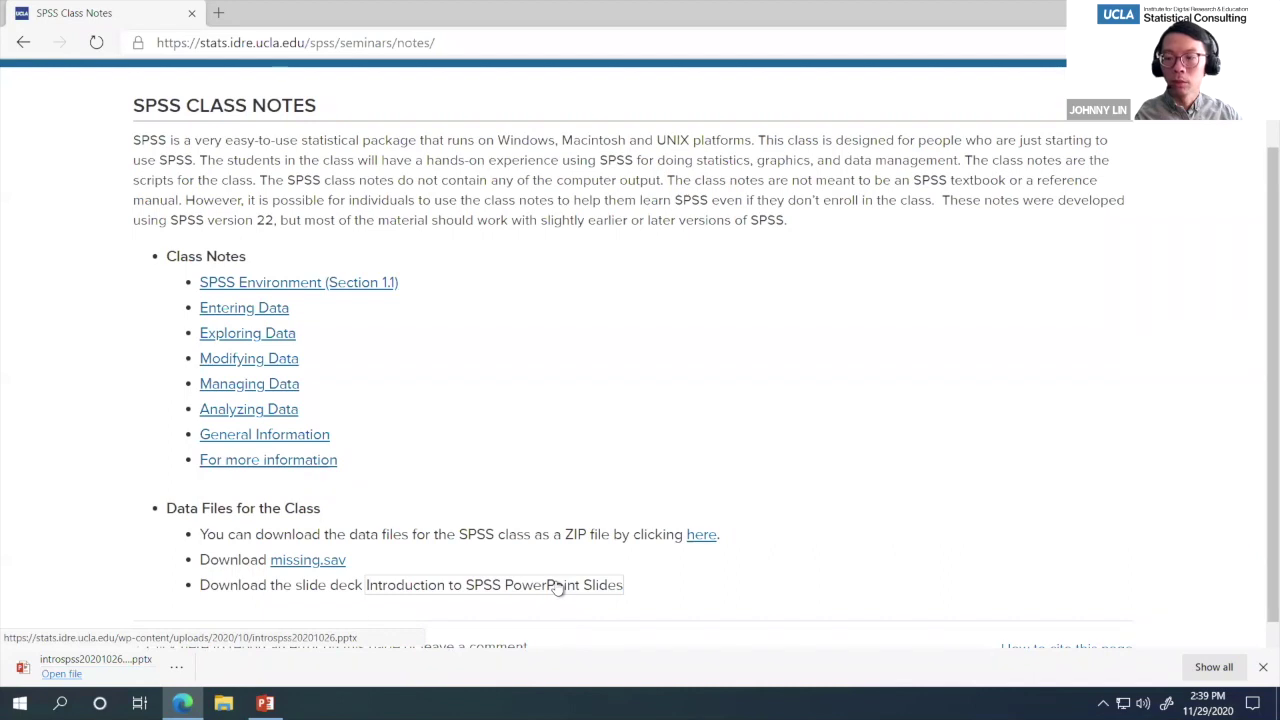
click(61, 673)
click(50, 160)
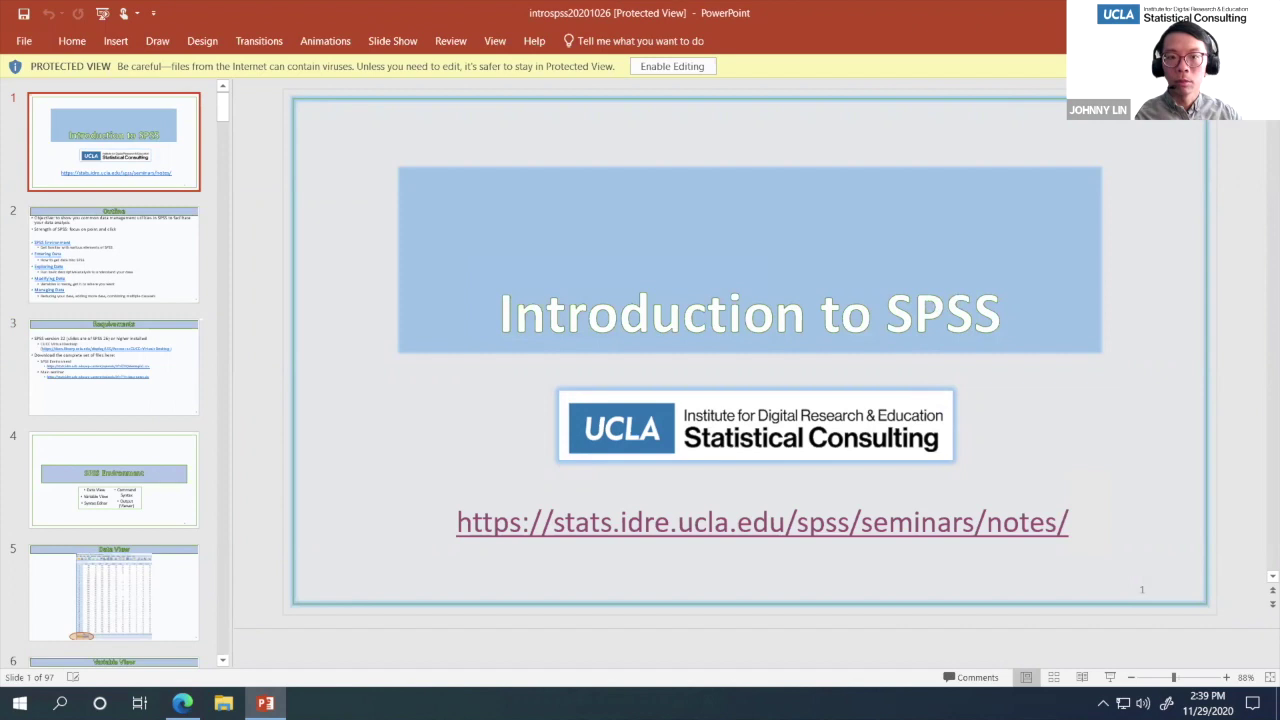
- Return to the class notes page, download the class data ZIP file and extract all its files to c:\temp
key(alt+Tab)
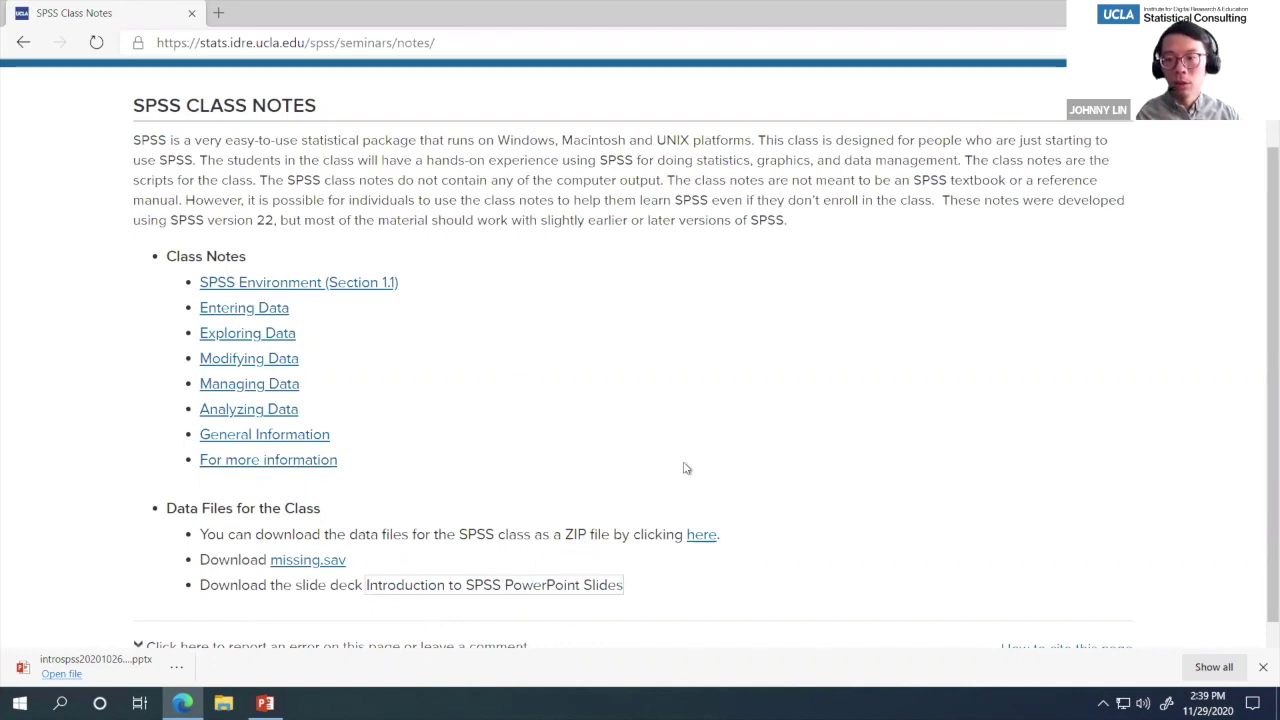
click(702, 535)
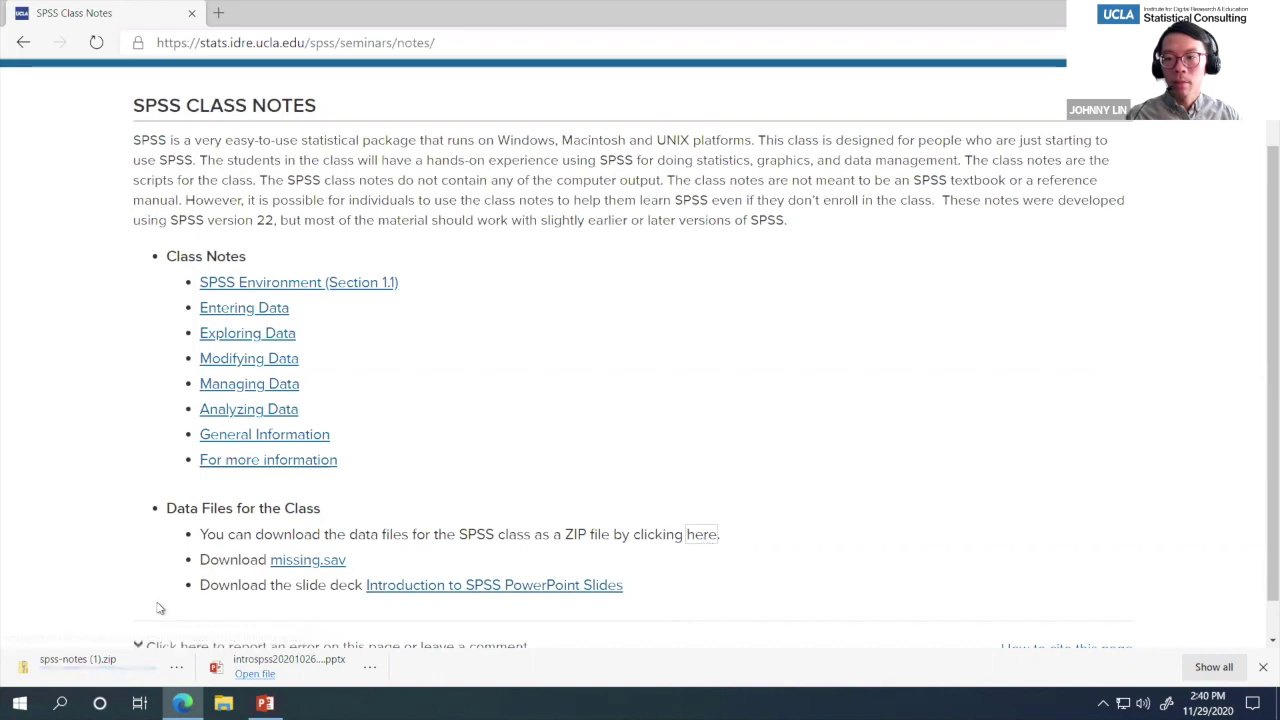
click(129, 676)
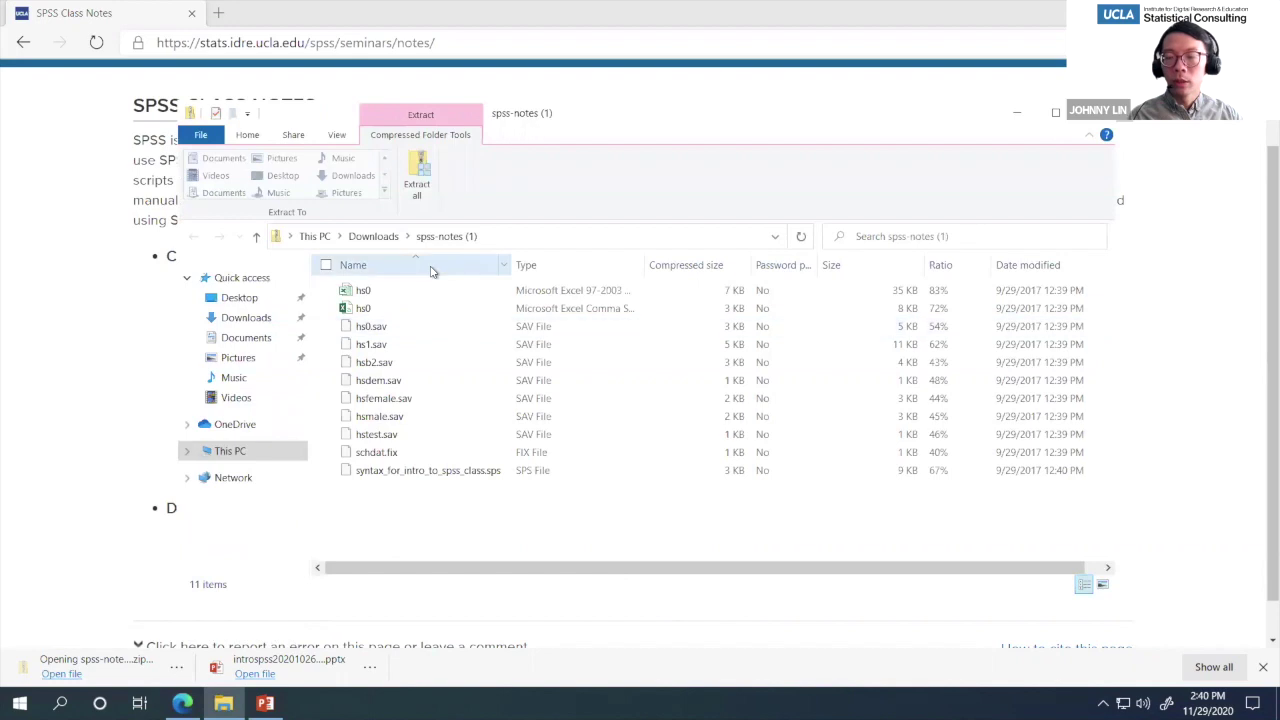
click(420, 188)
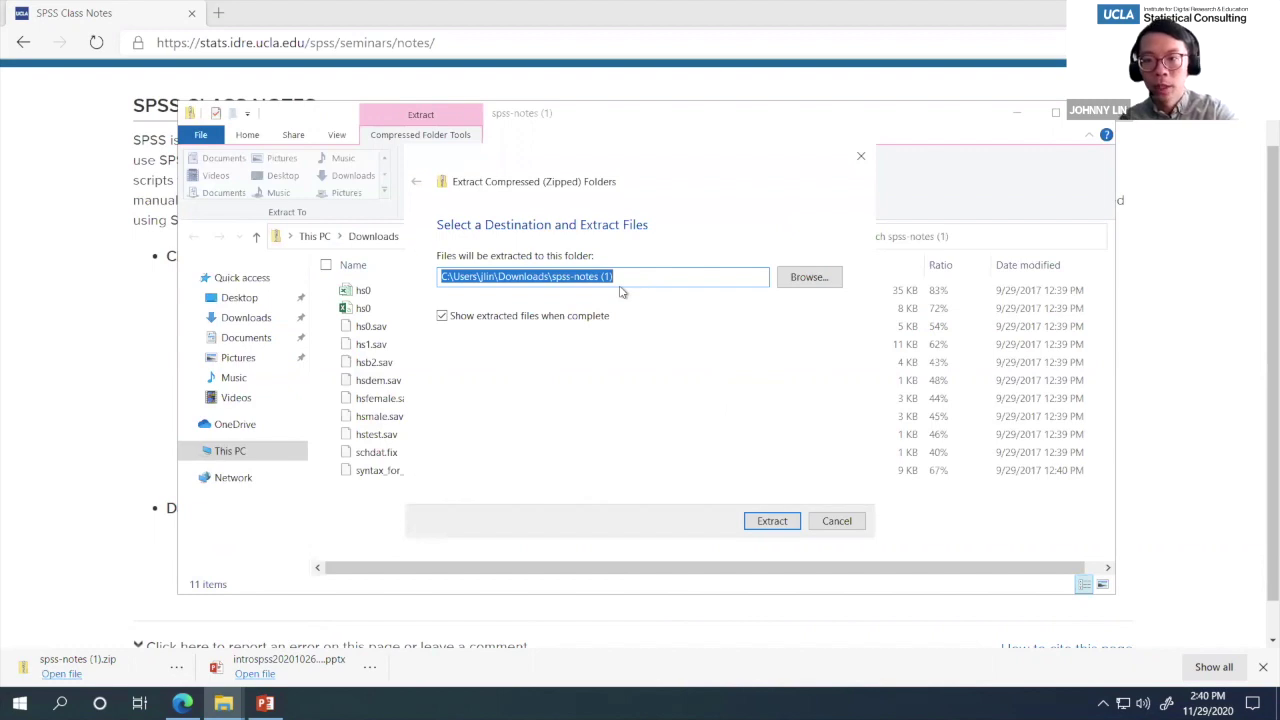
text(c:\temp)
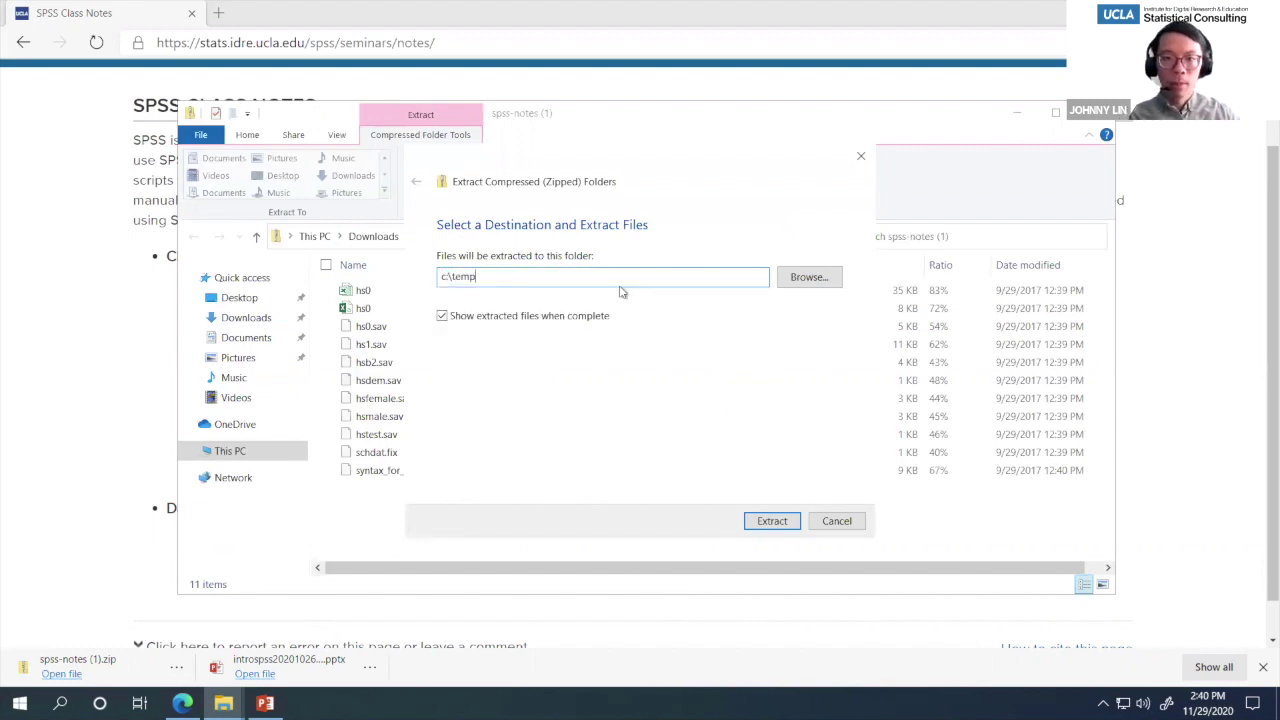
click(793, 525)
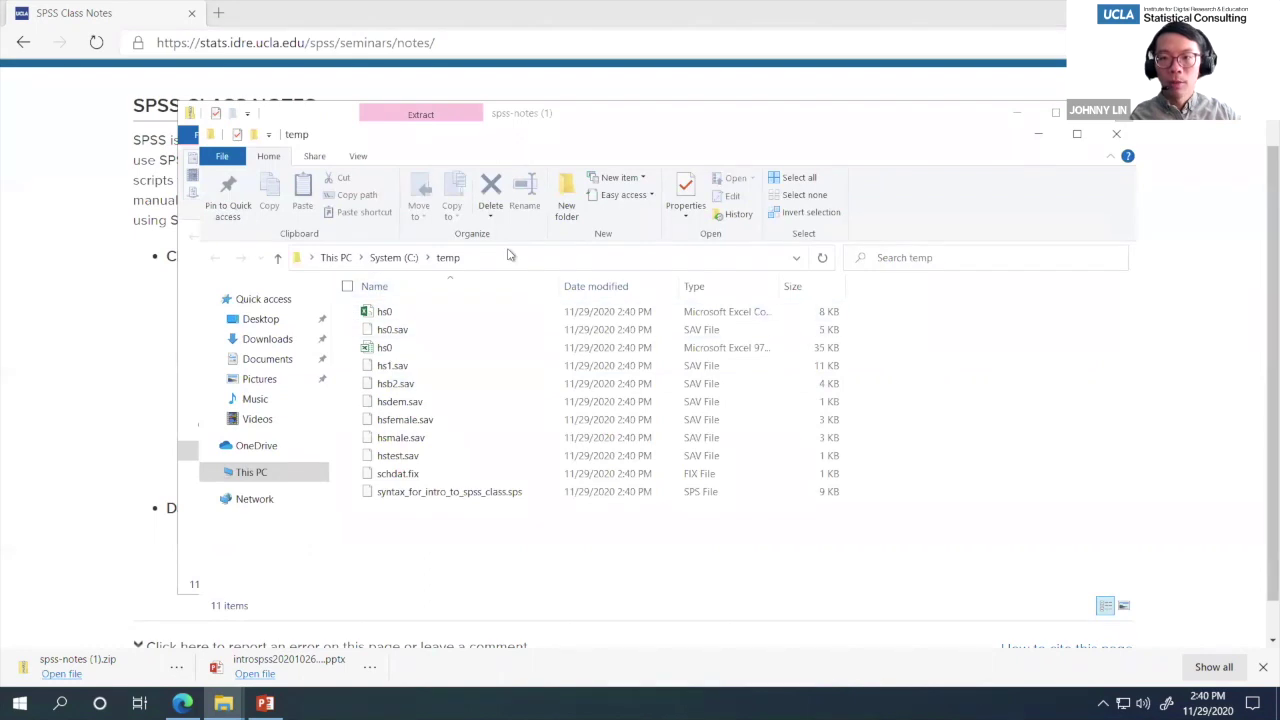
- Save the linked missing.sav data file from the class notes page into the c:\temp folder
click(108, 300)
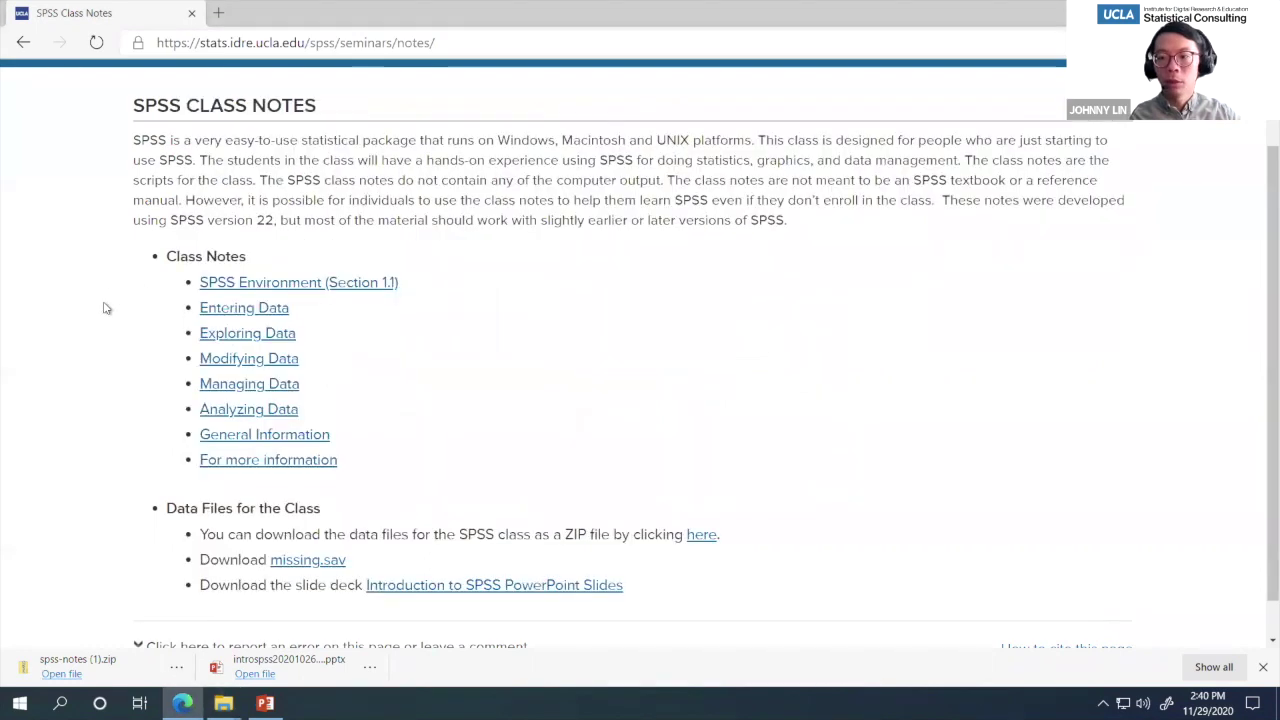
right_click(324, 568)
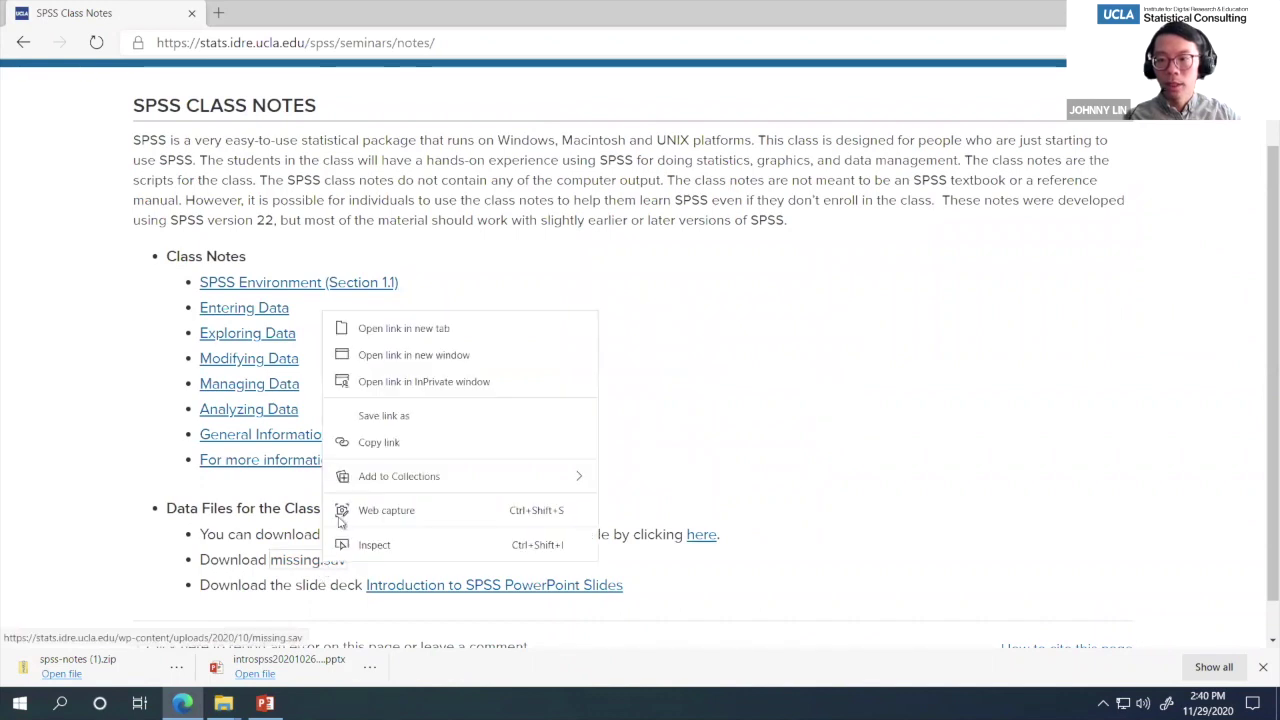
click(405, 414)
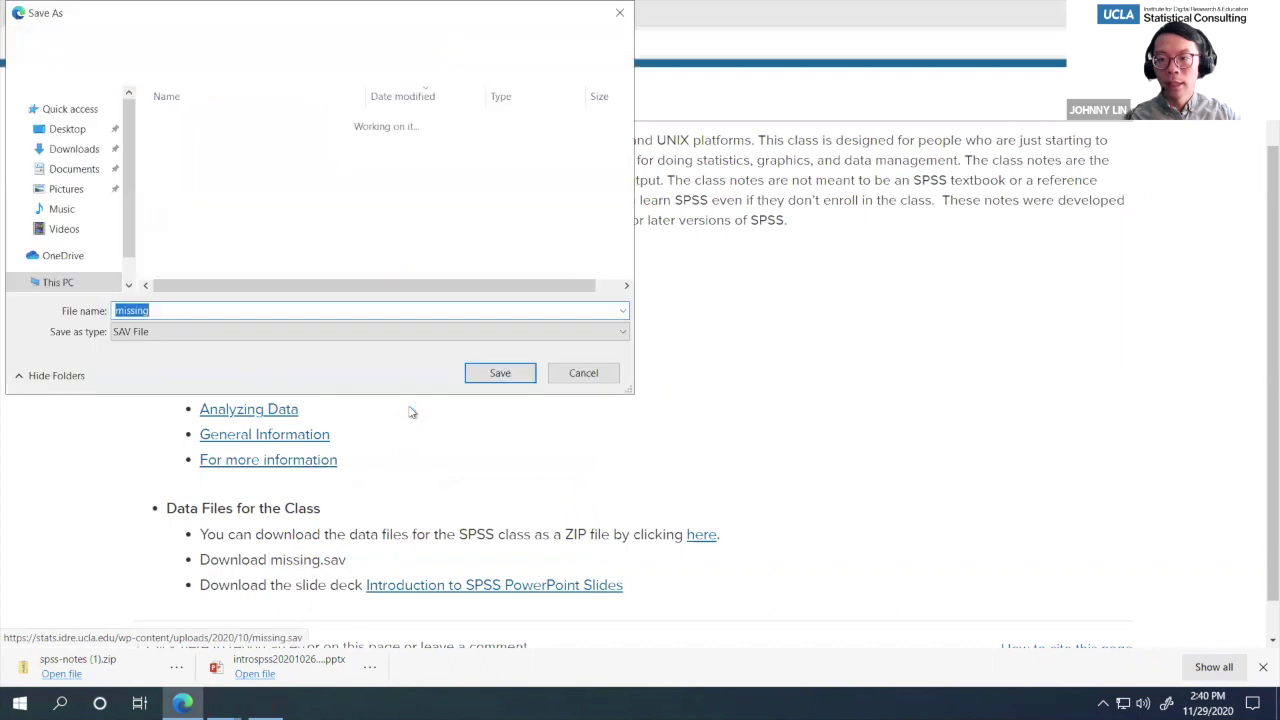
drag(371, 11, 649, 137)
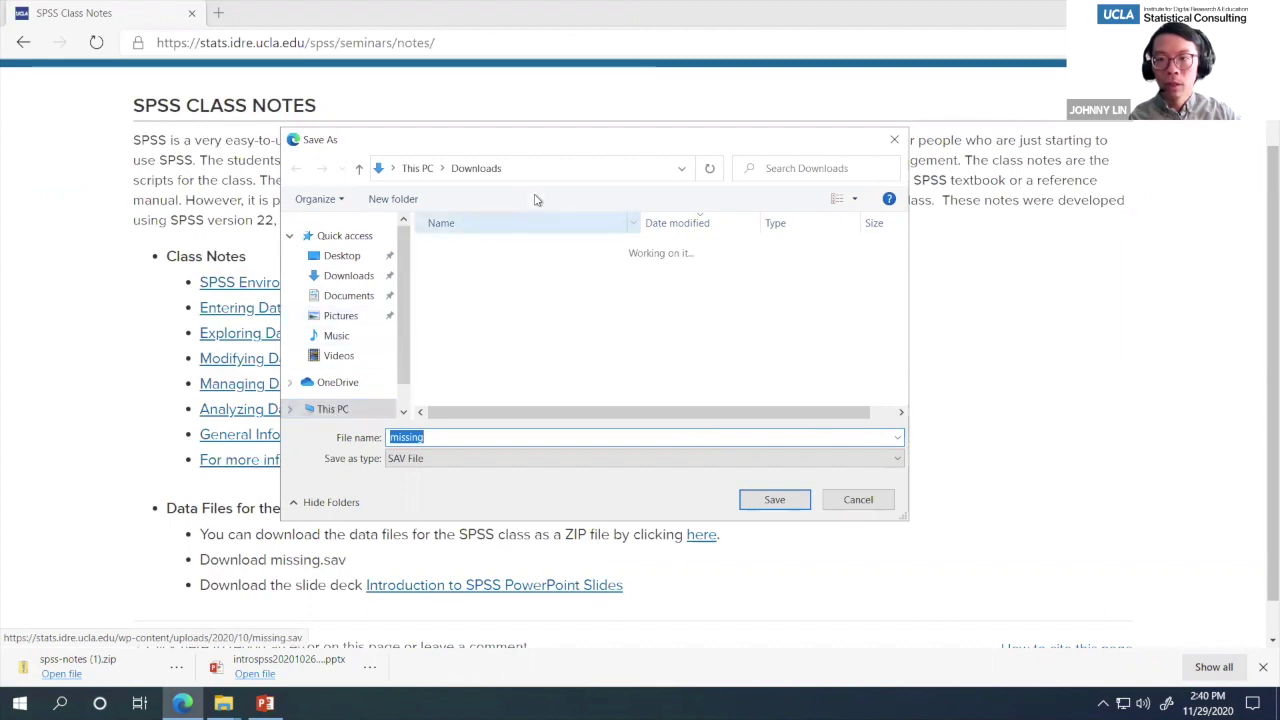
click(555, 168)
text(c:\temp)
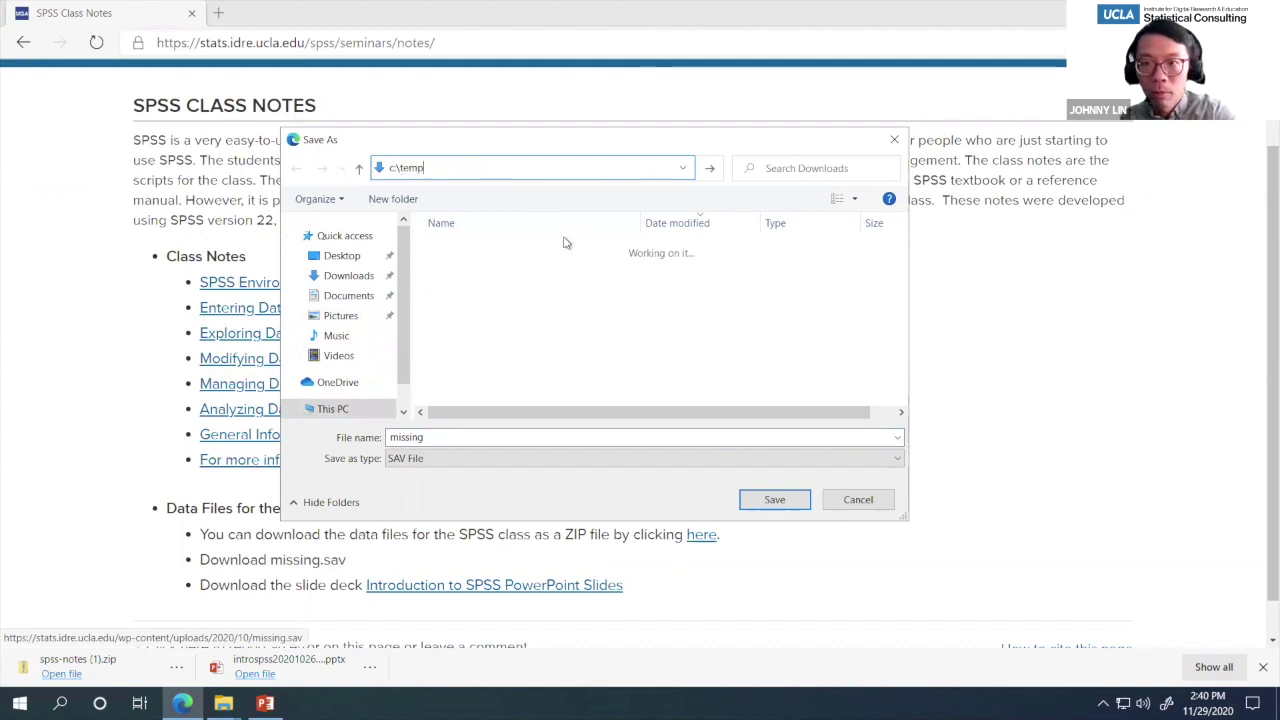
key(Return)
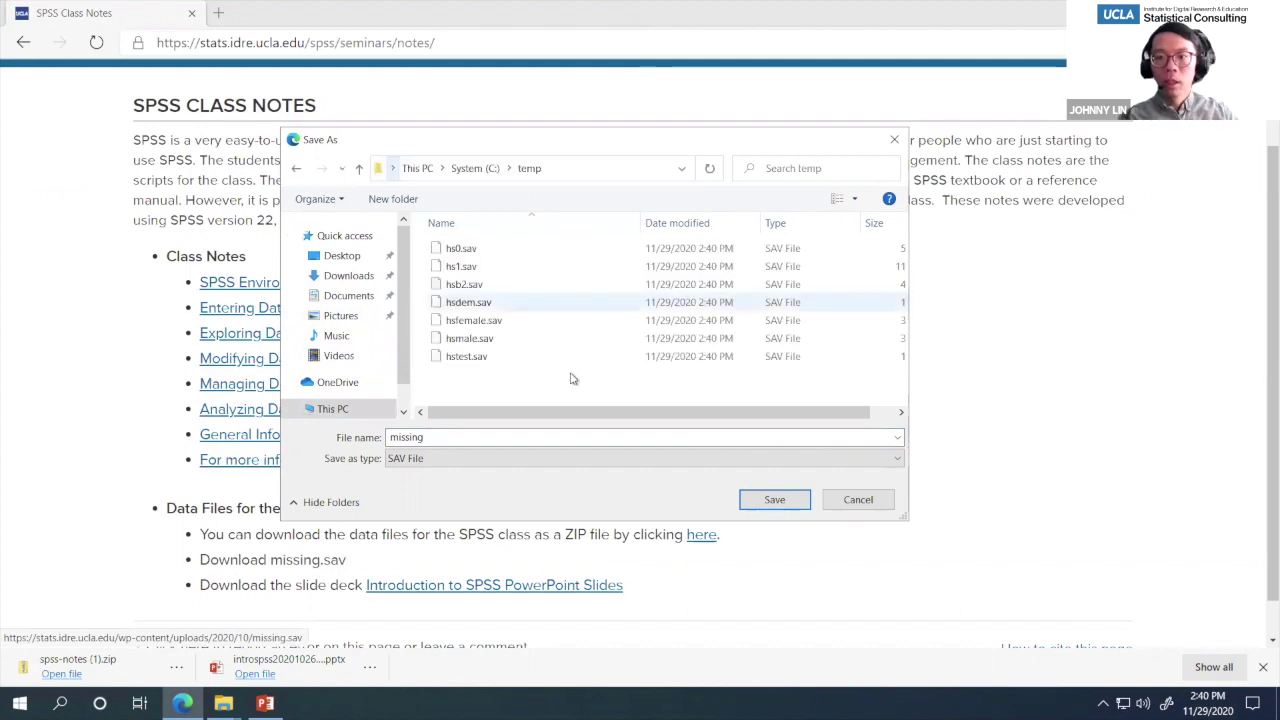
click(335, 410)
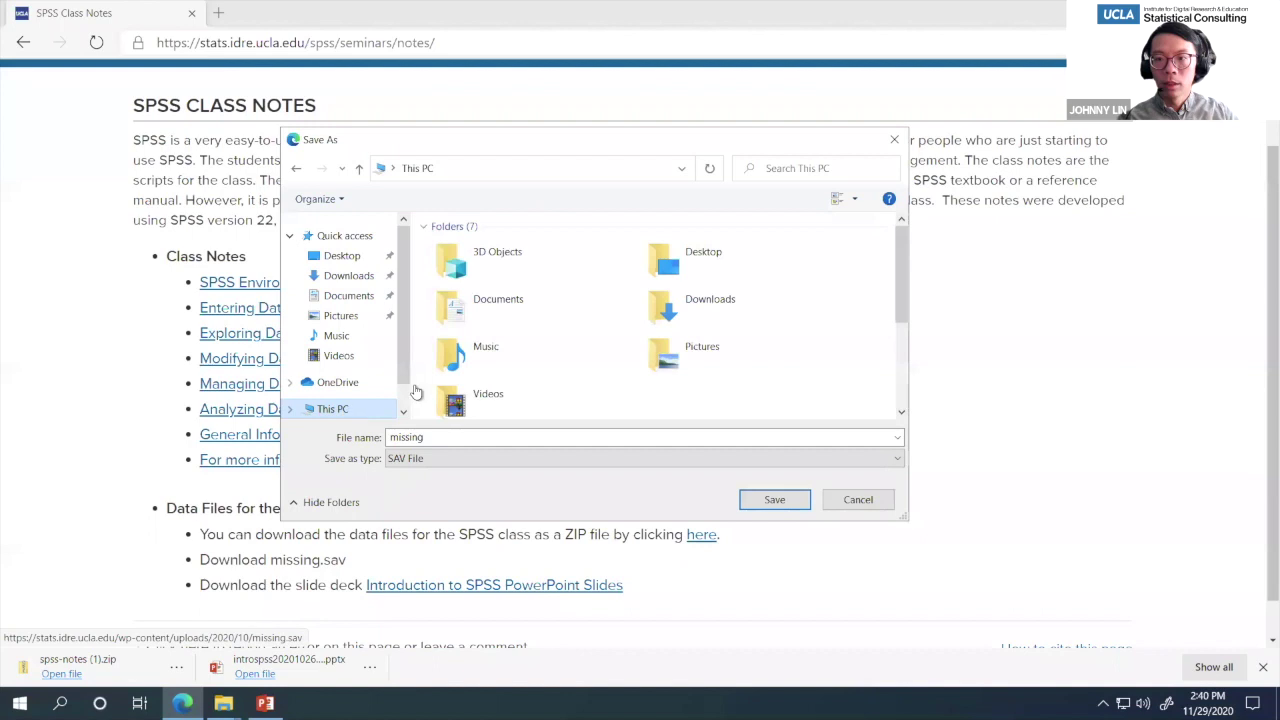
scroll(750, 340, down, 3)
double_click(522, 326)
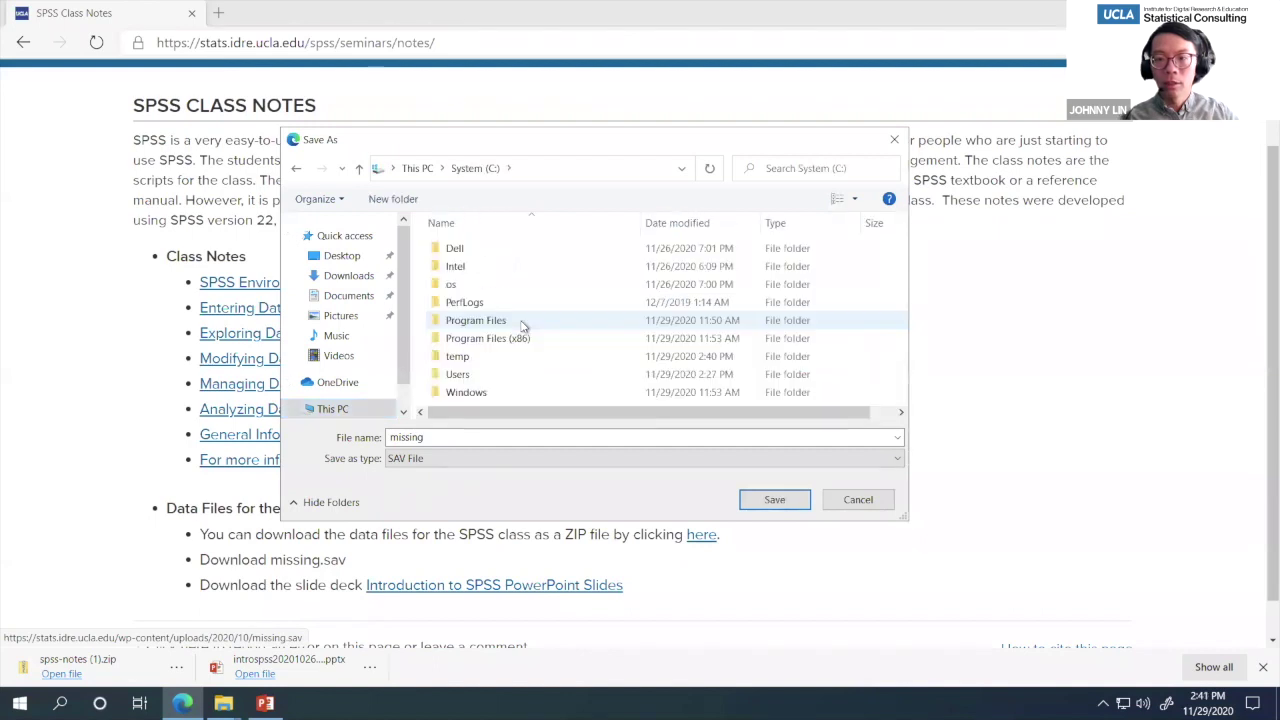
double_click(470, 358)
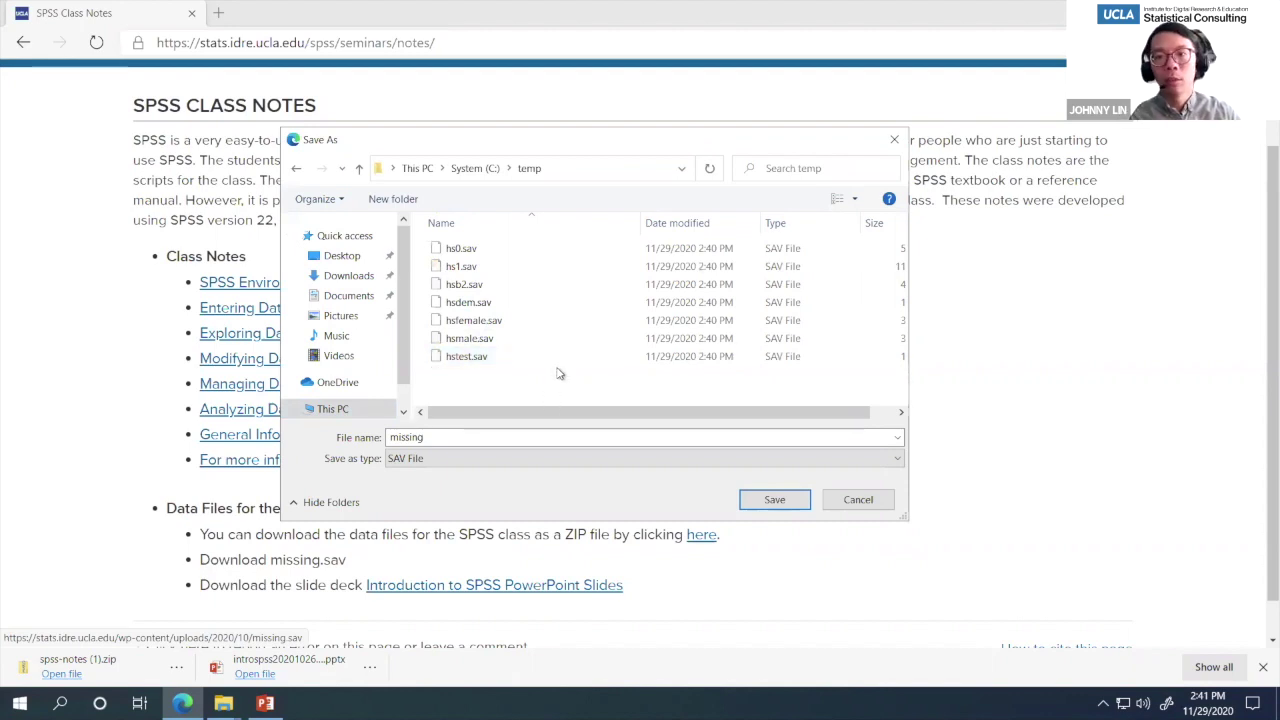
click(770, 497)
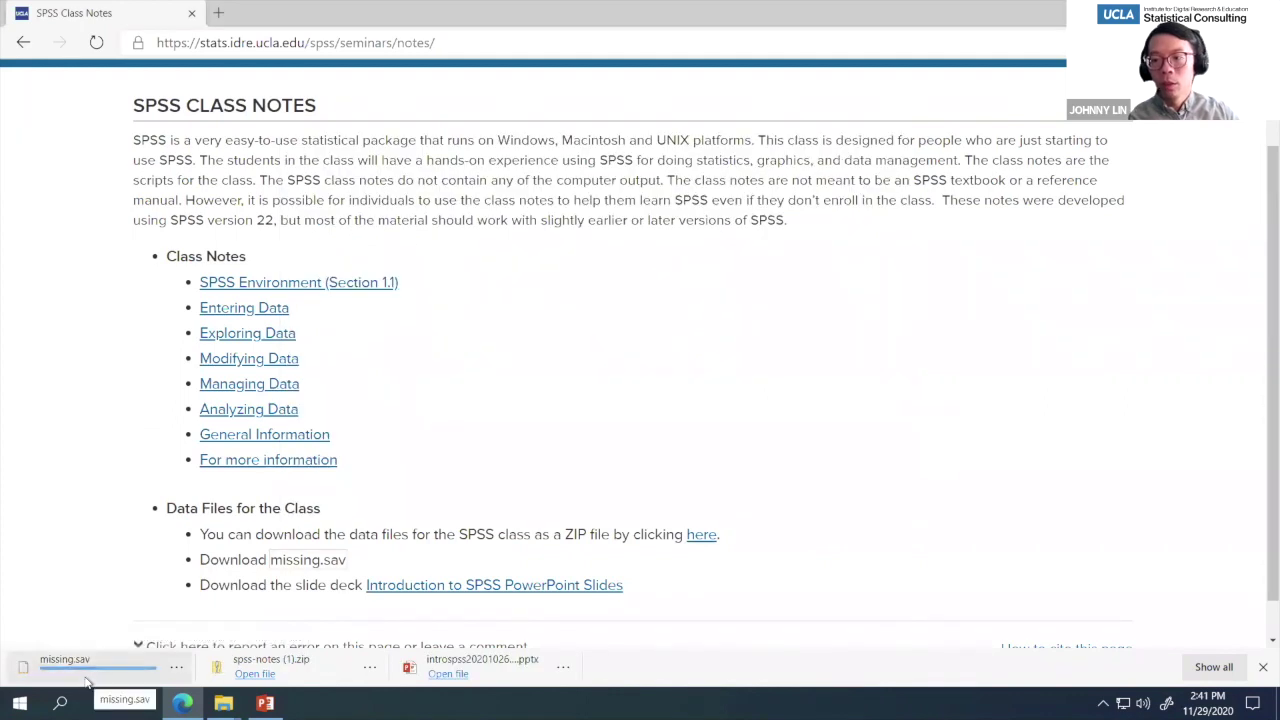
right_click(318, 563)
click(385, 413)
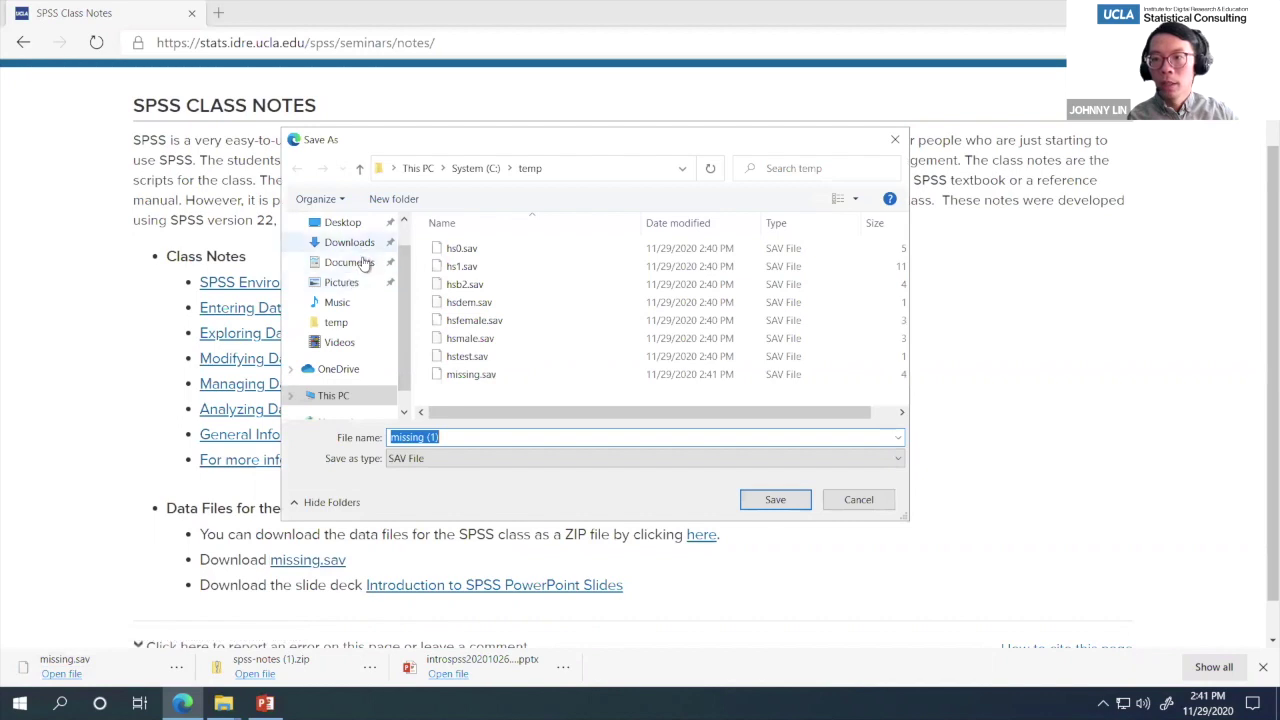
click(349, 262)
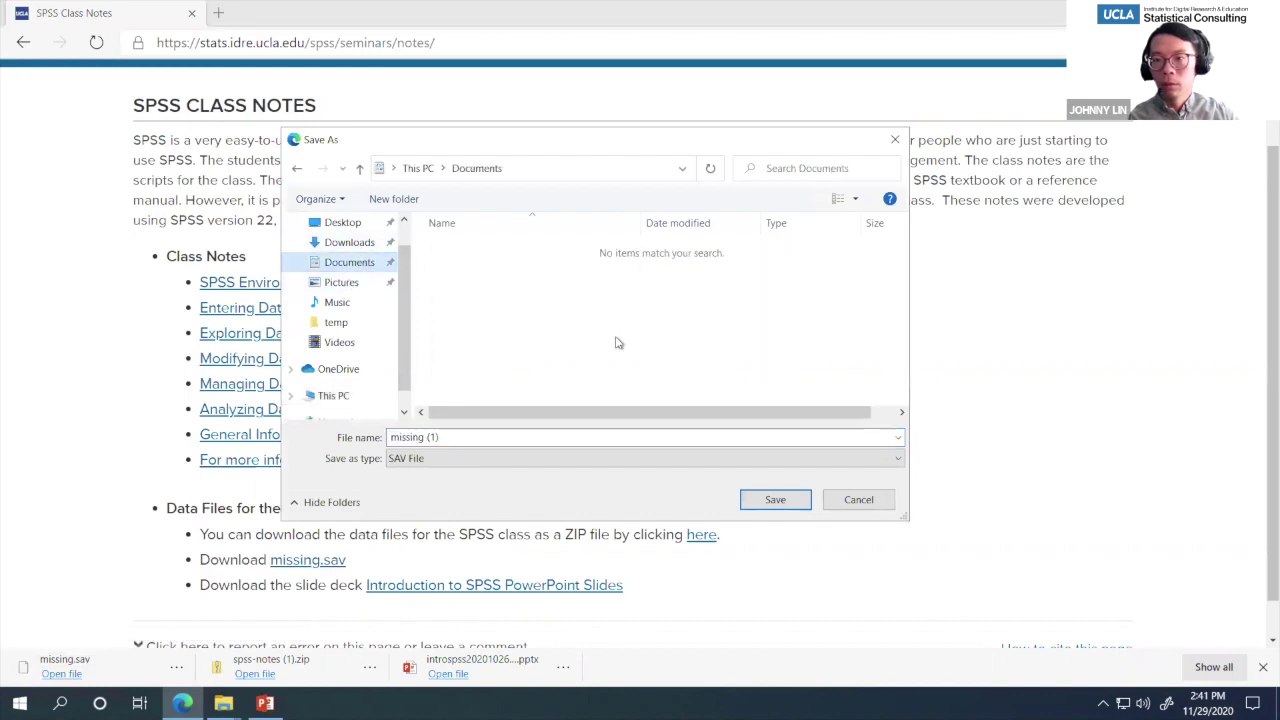
click(858, 500)
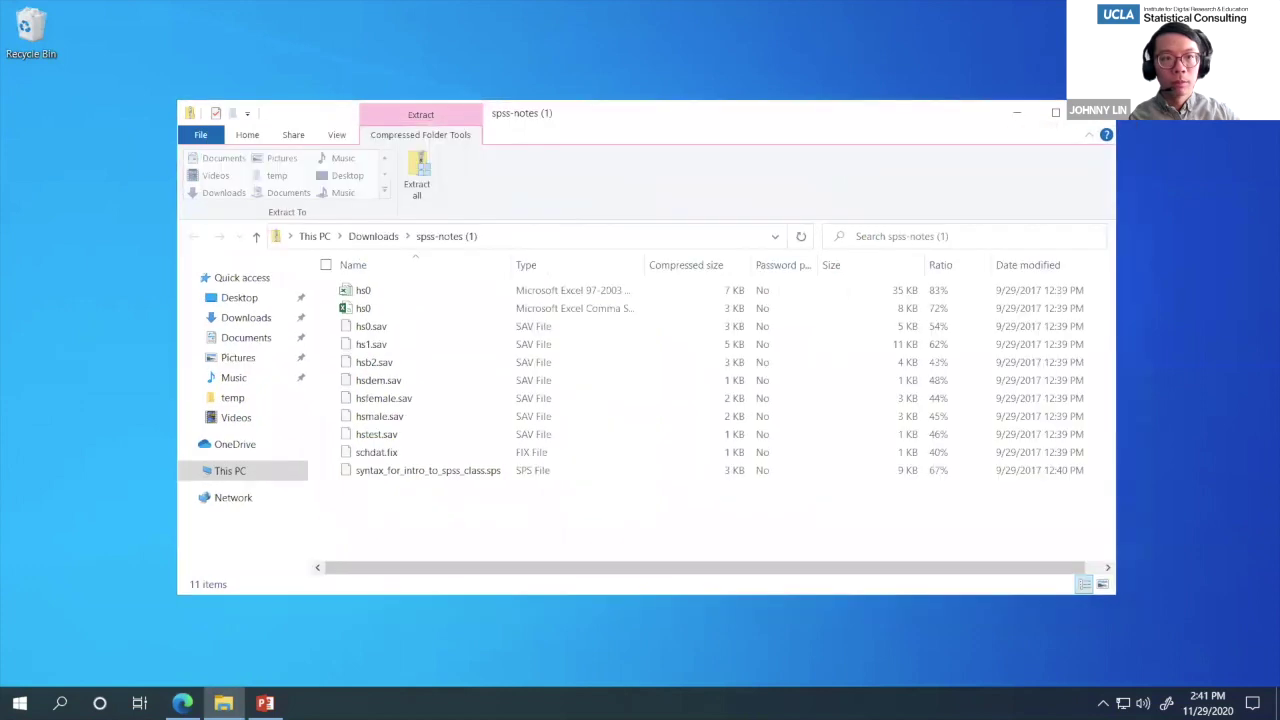
- Close the spss-notes archive window, switch to the PowerPoint deck and start the slide show from the Outline slide
click(1112, 112)
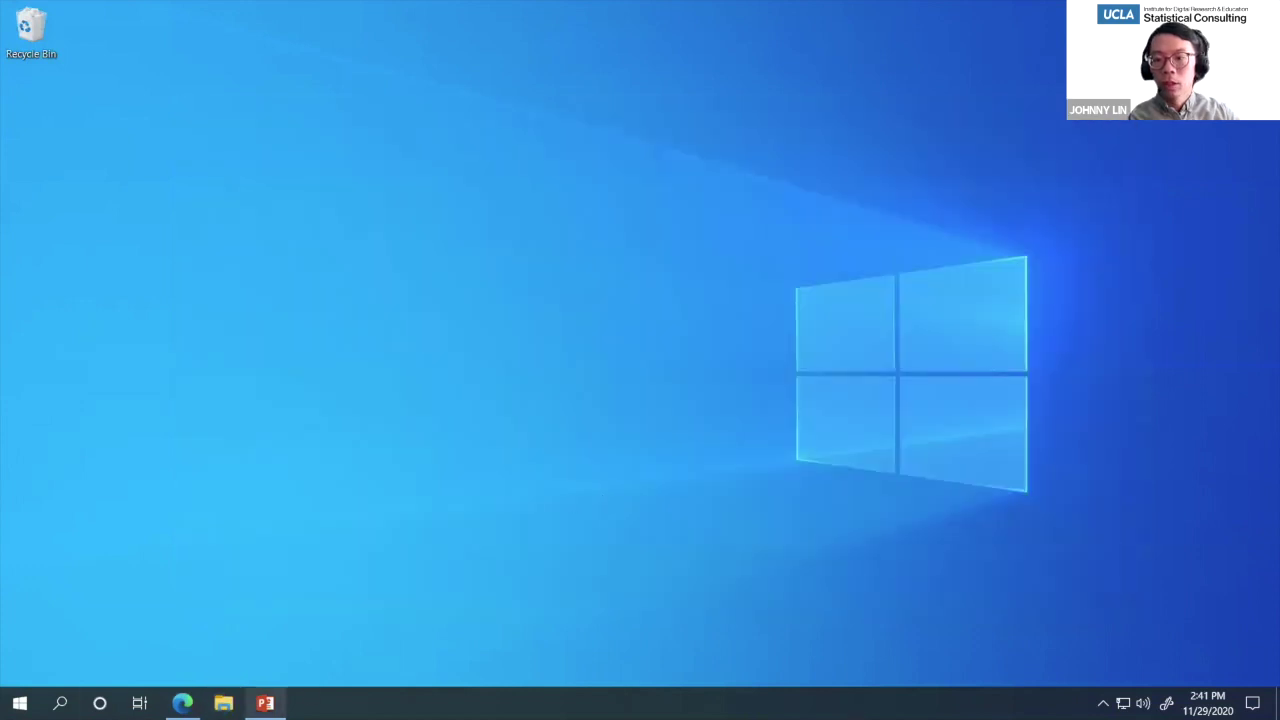
click(265, 703)
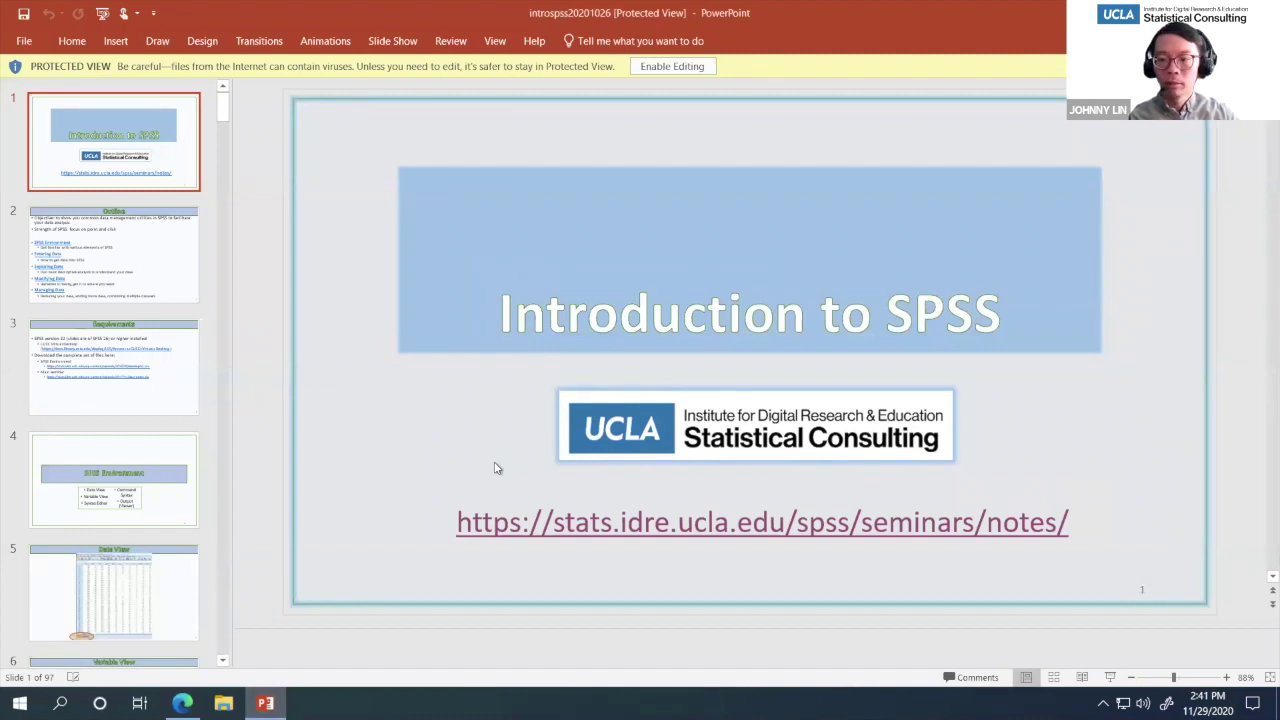
click(145, 234)
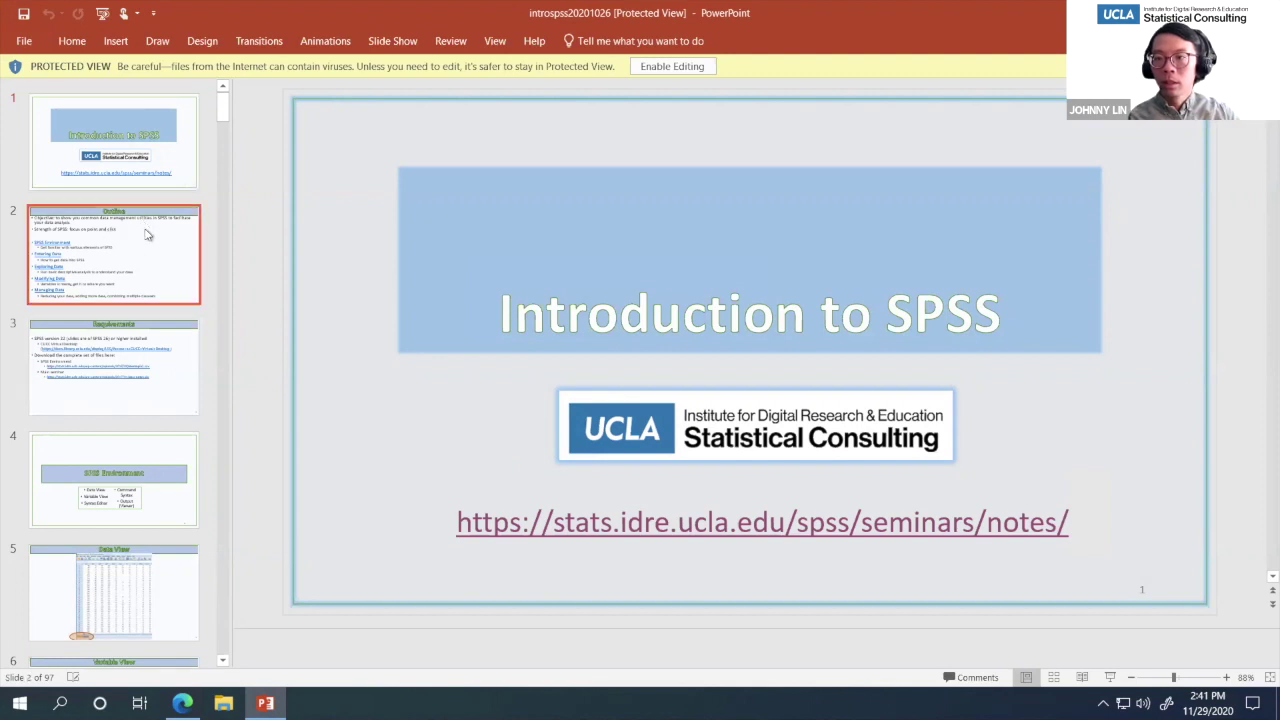
click(1110, 677)
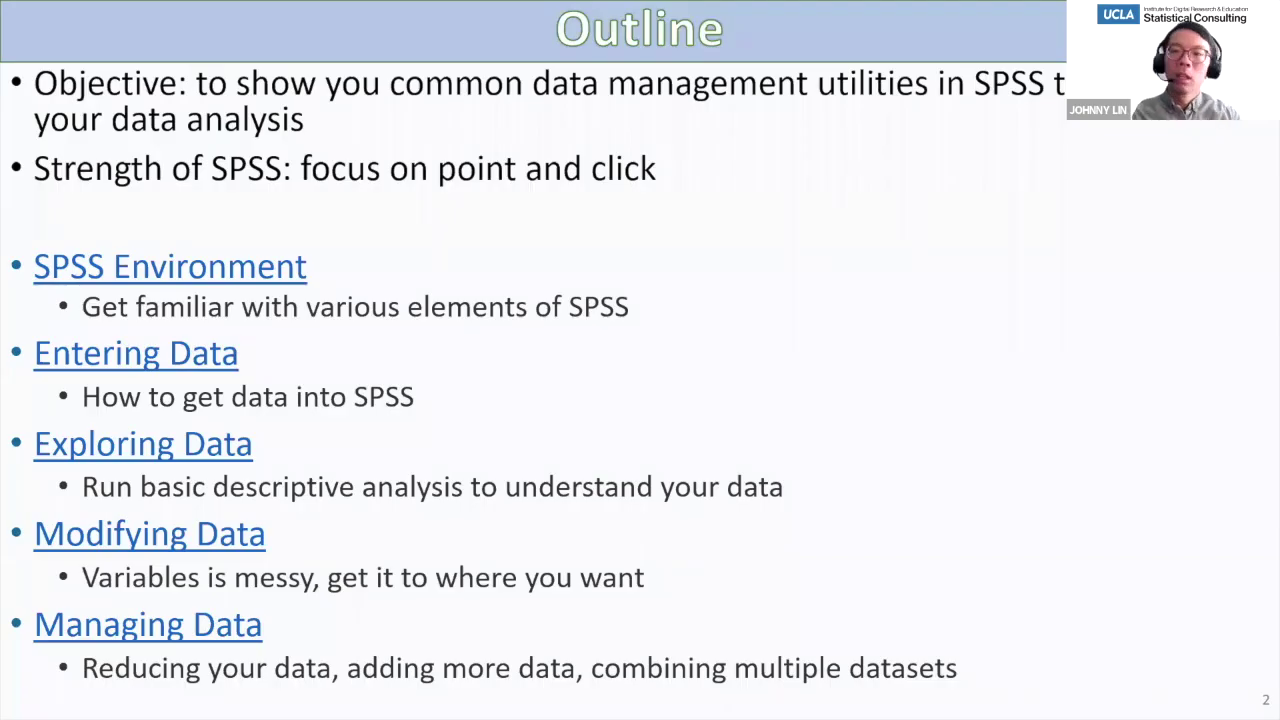
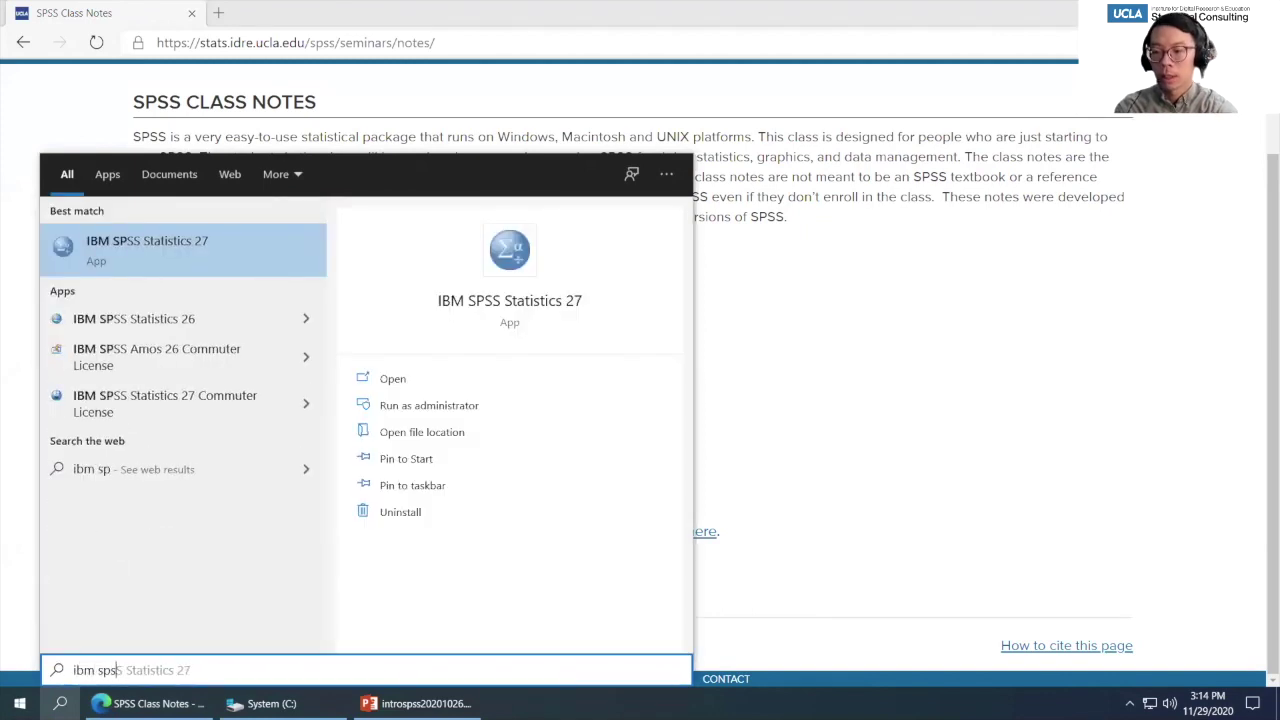
- Launch IBM SPSS Statistics 27, stop the welcome dialog from showing in the future, close it and maximize the Data Editor
text(s)
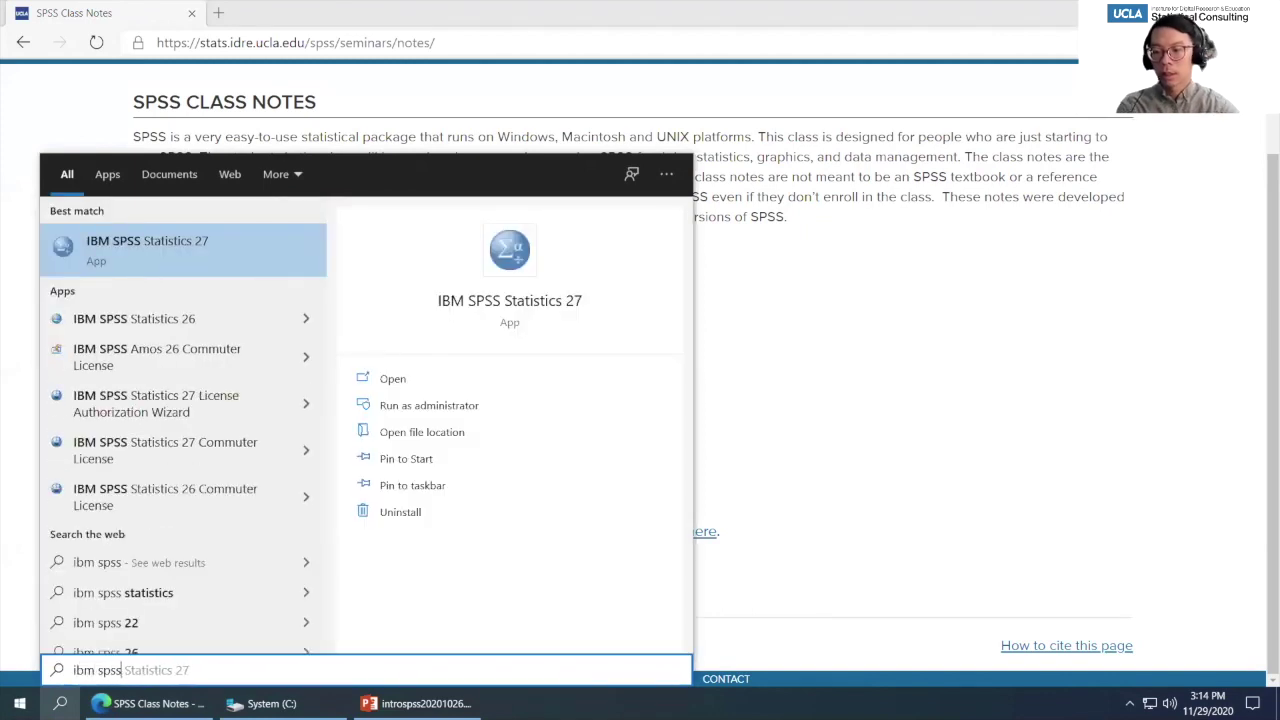
click(216, 254)
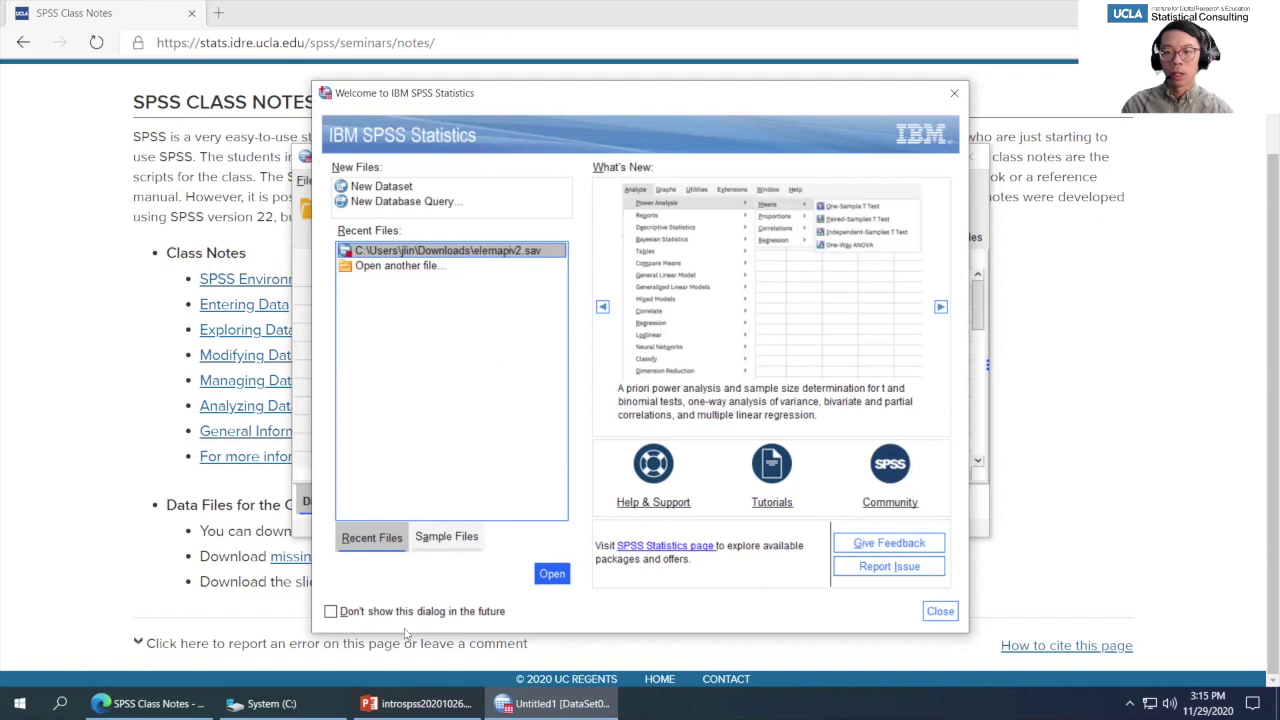
click(331, 611)
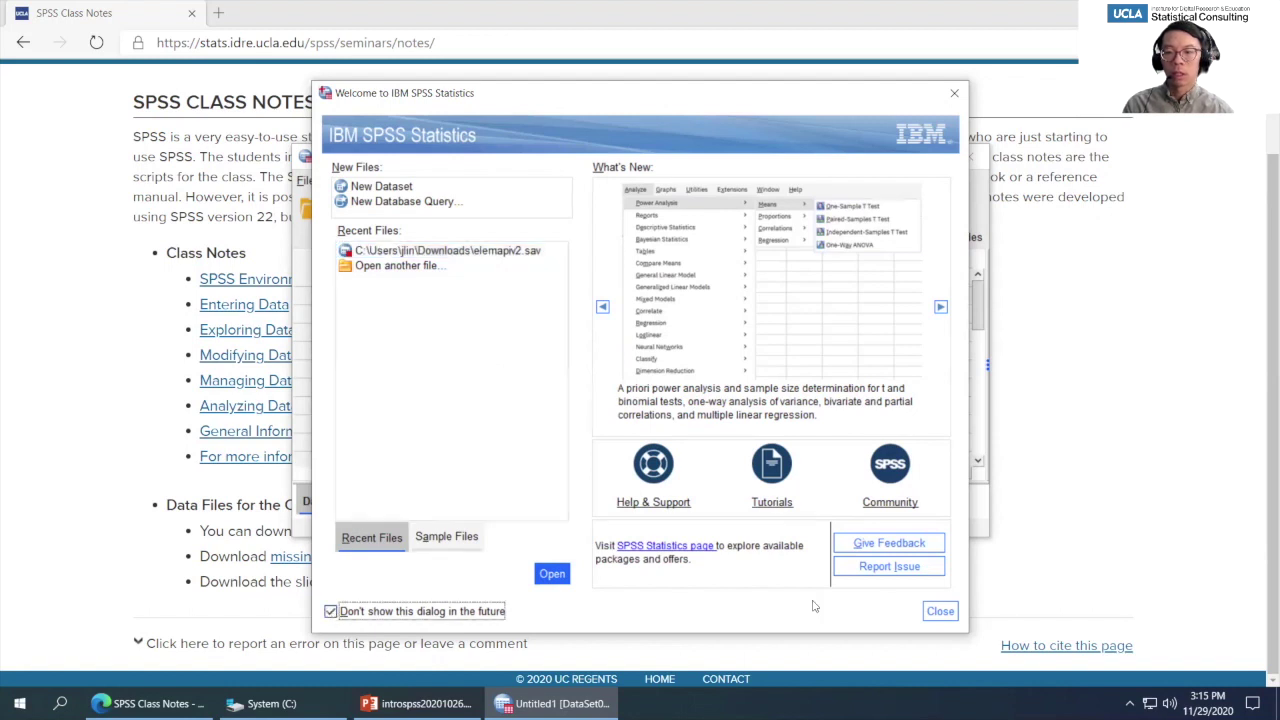
click(940, 611)
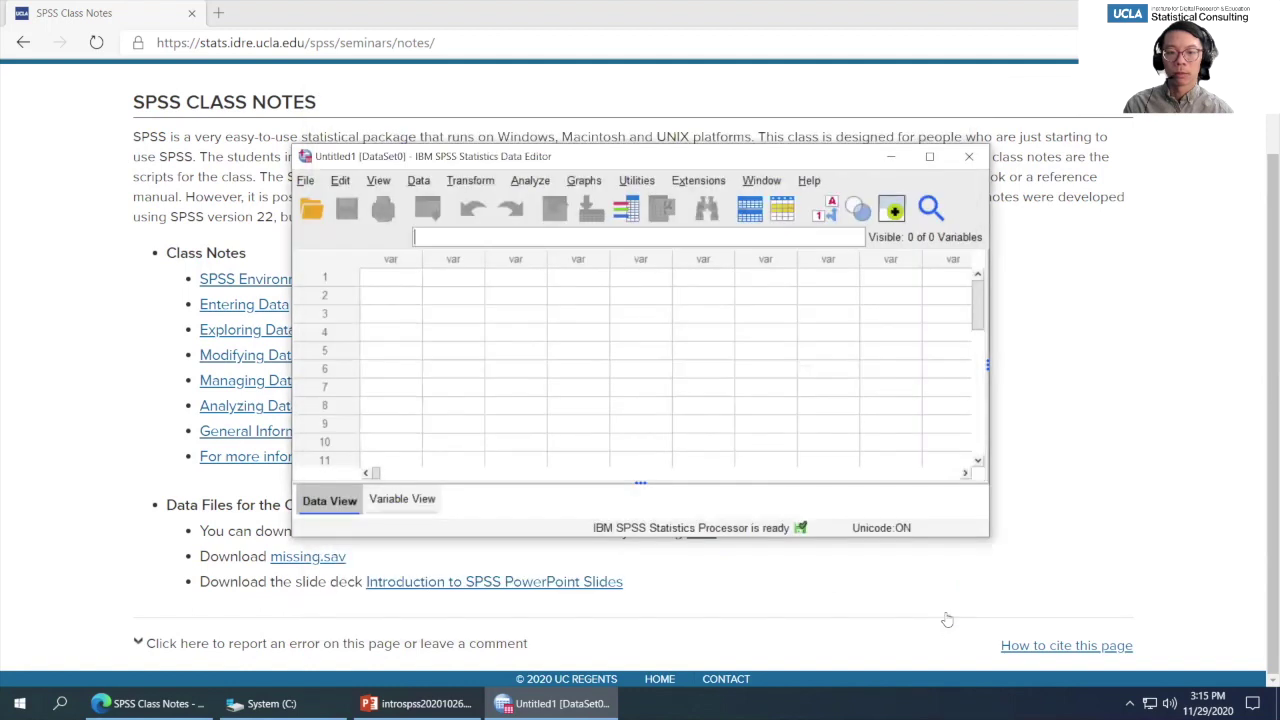
click(929, 157)
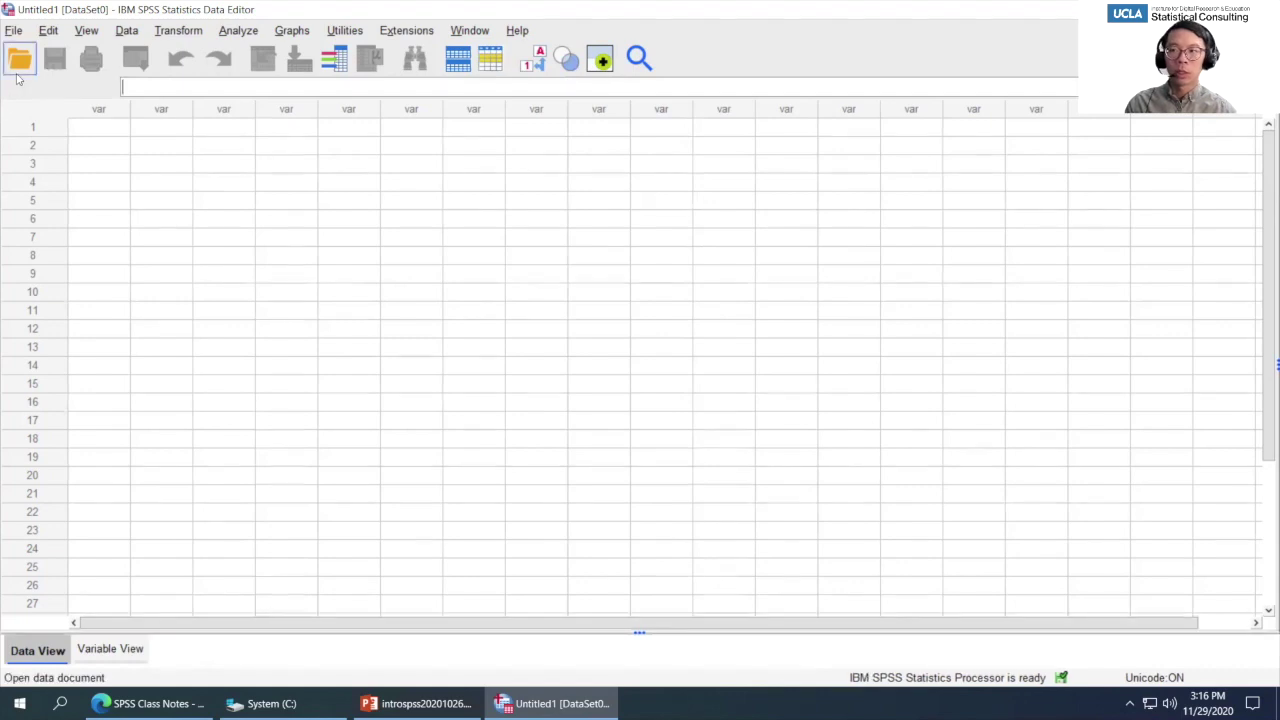
- Open the hs0.sav data file from c:\temp, setting string variable widths to the minimum required
click(14, 31)
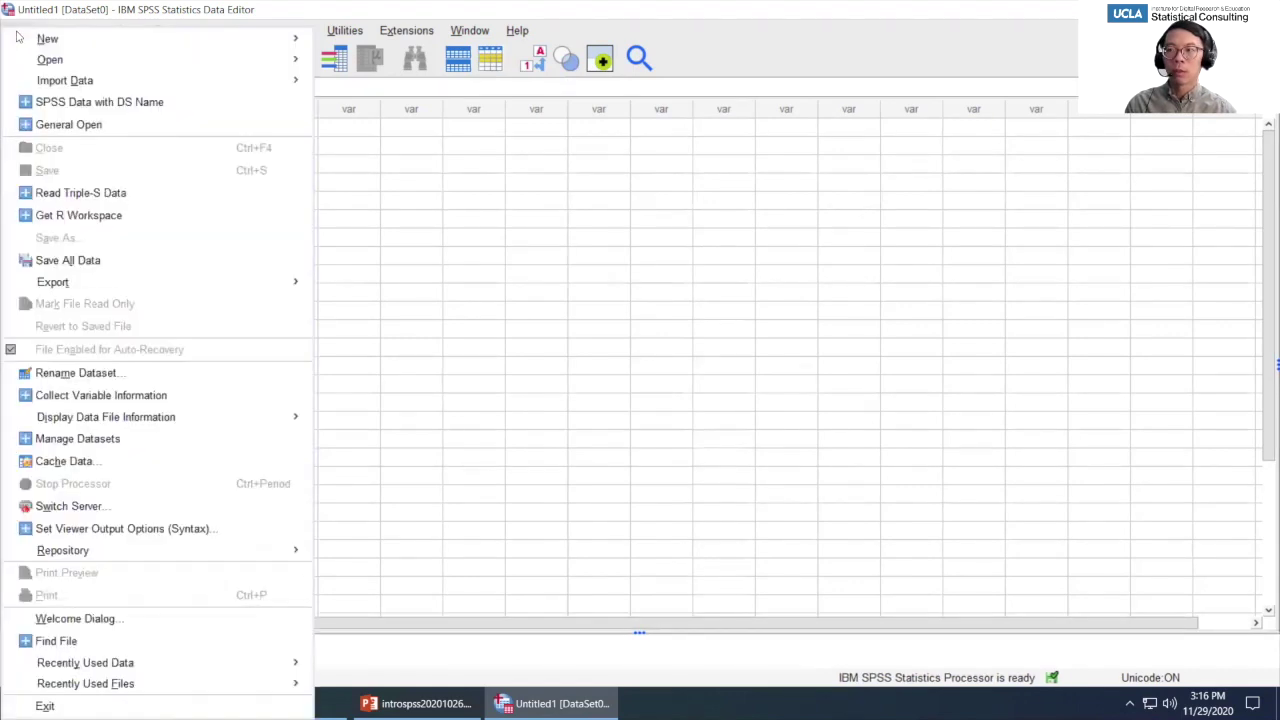
mouse_move(50, 62)
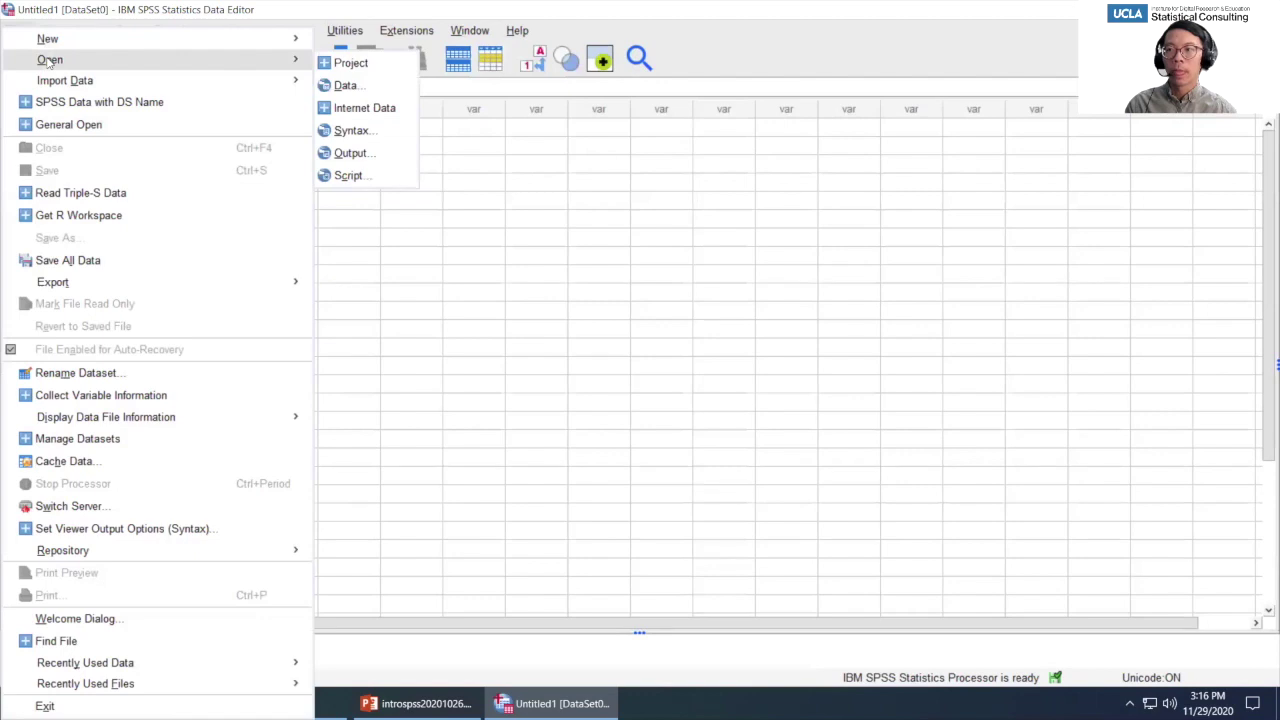
click(346, 86)
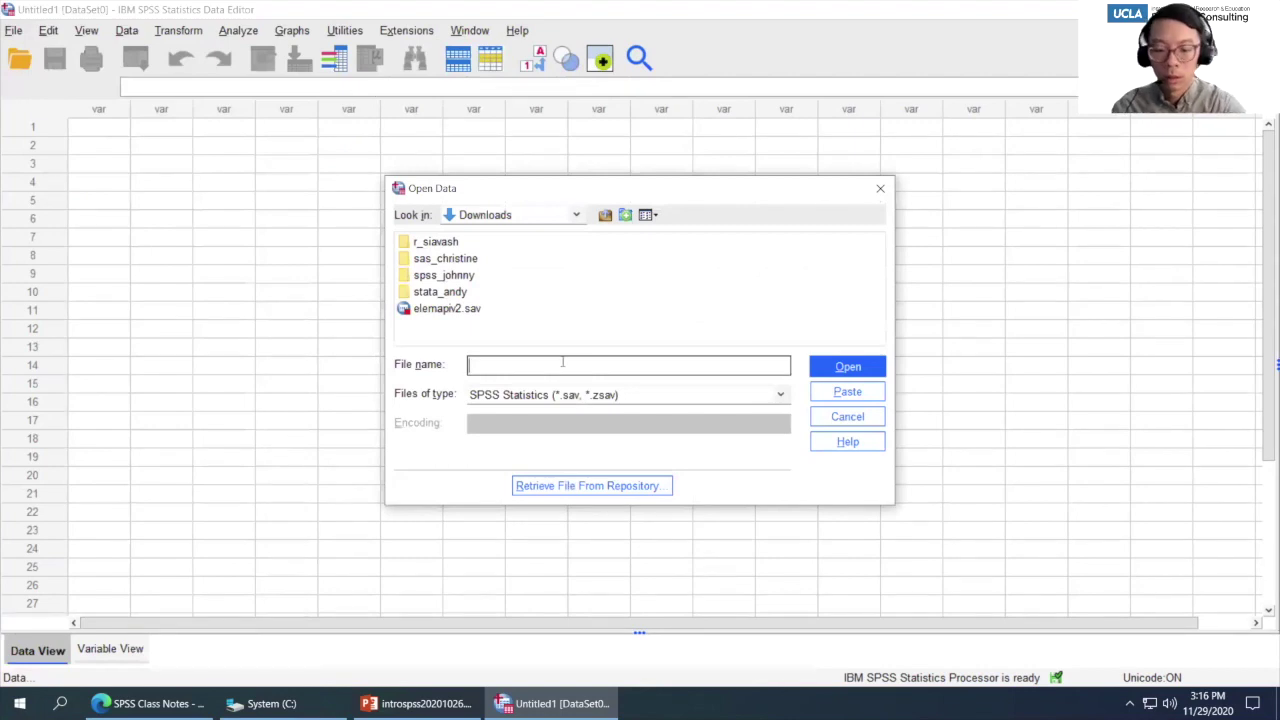
text(c:	emp)
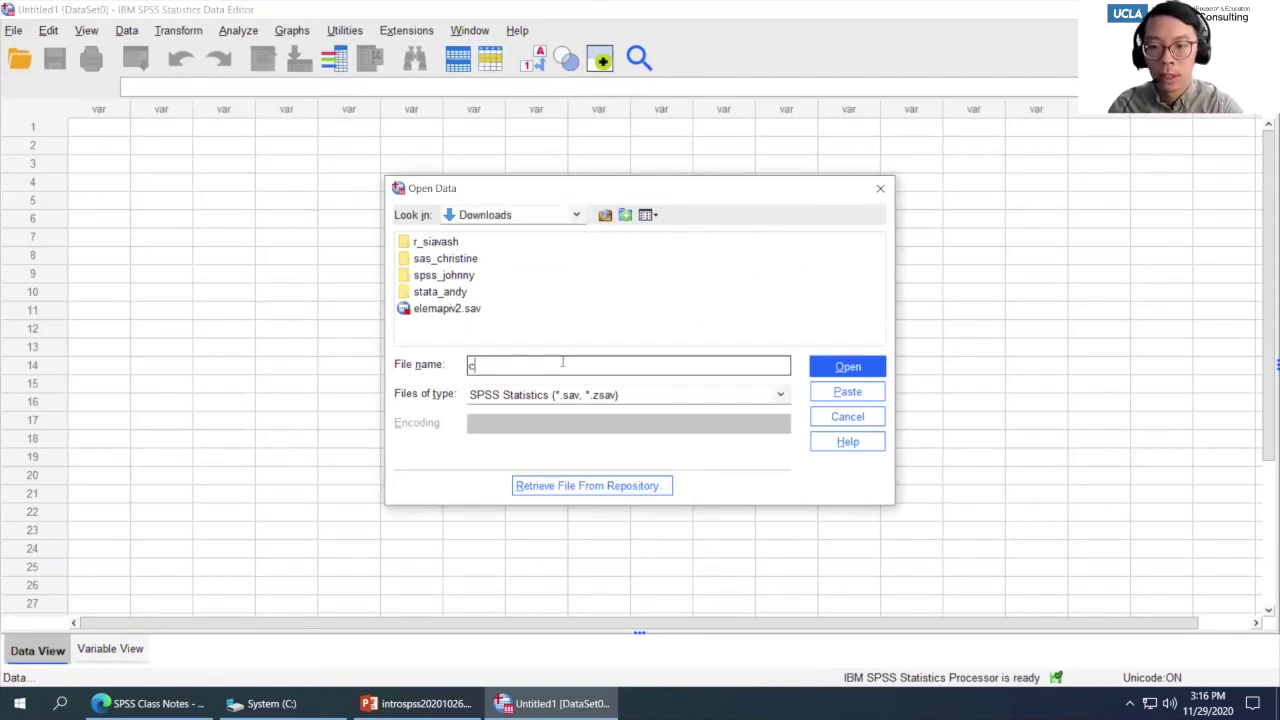
key(Return)
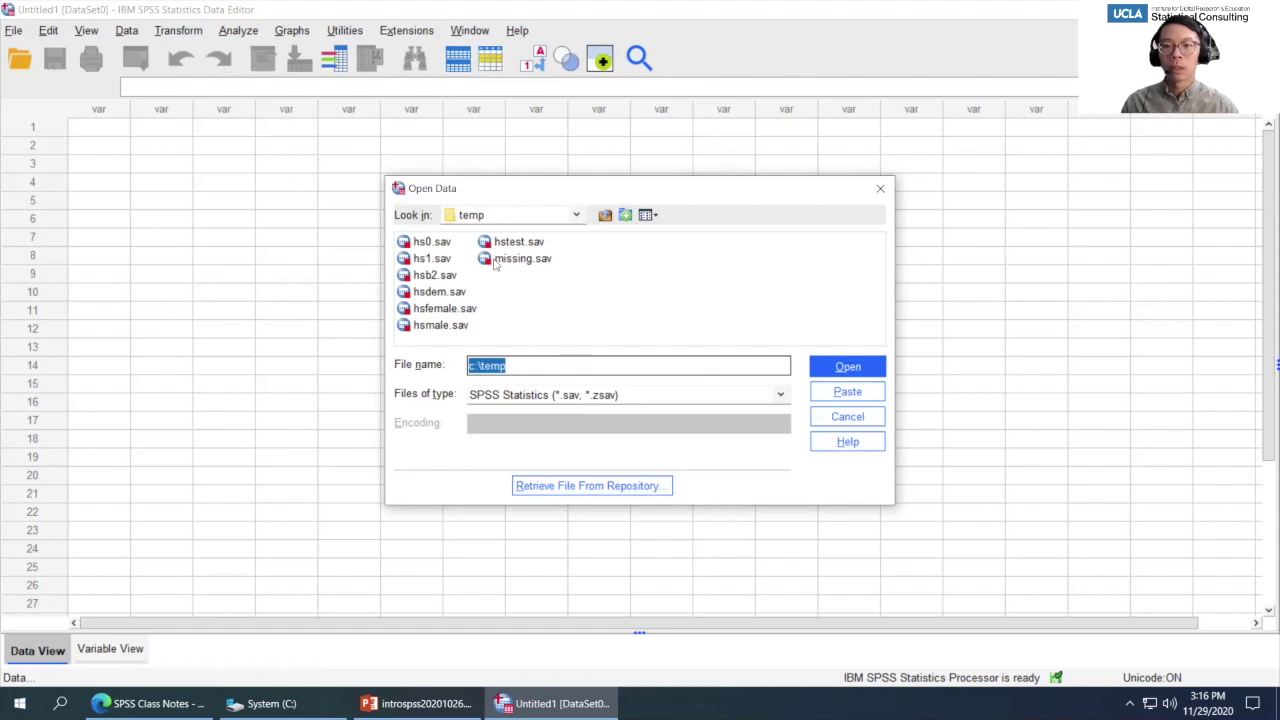
double_click(422, 246)
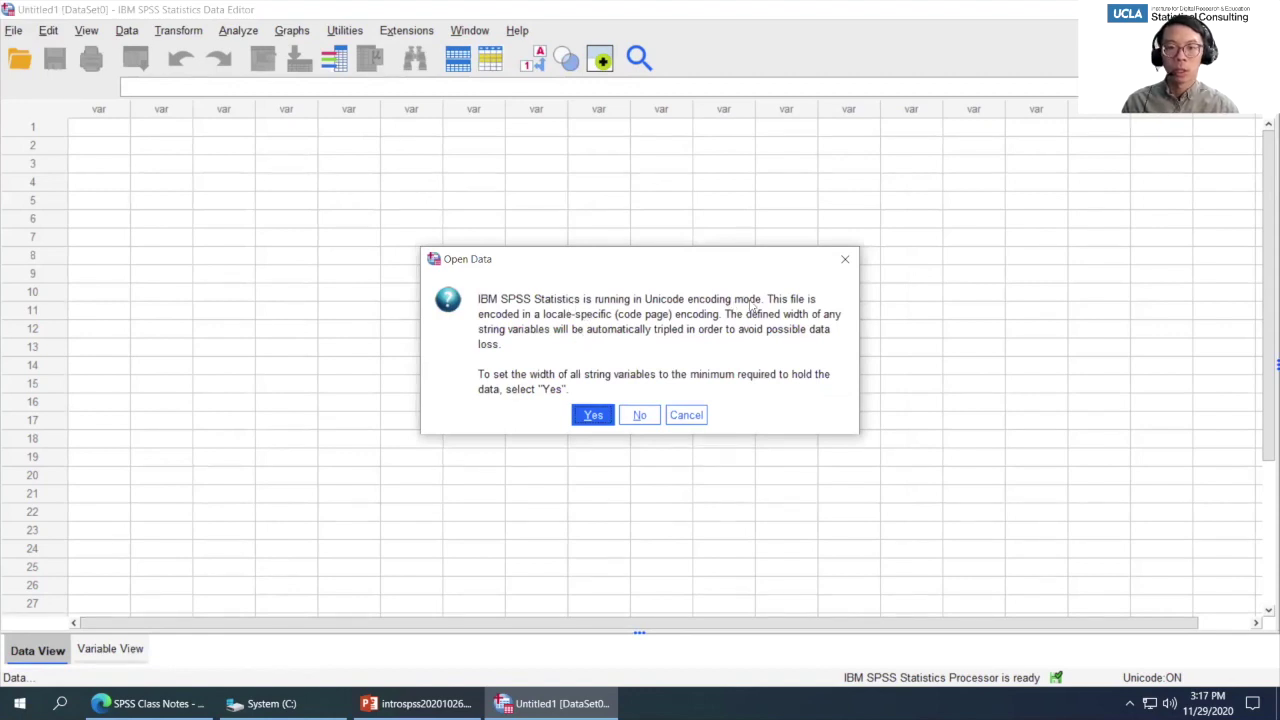
click(592, 416)
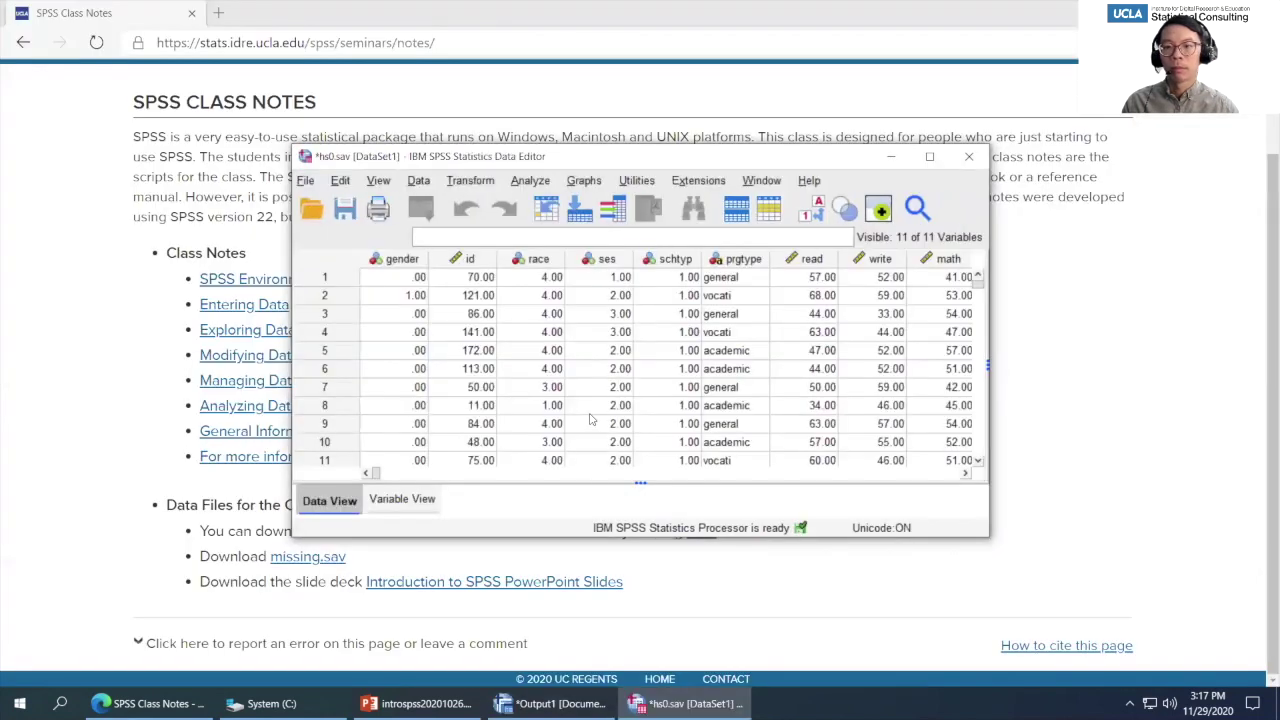
- Maximize the hs0.sav Data Editor window, check the gender column's description and switch to Variable View
click(929, 158)
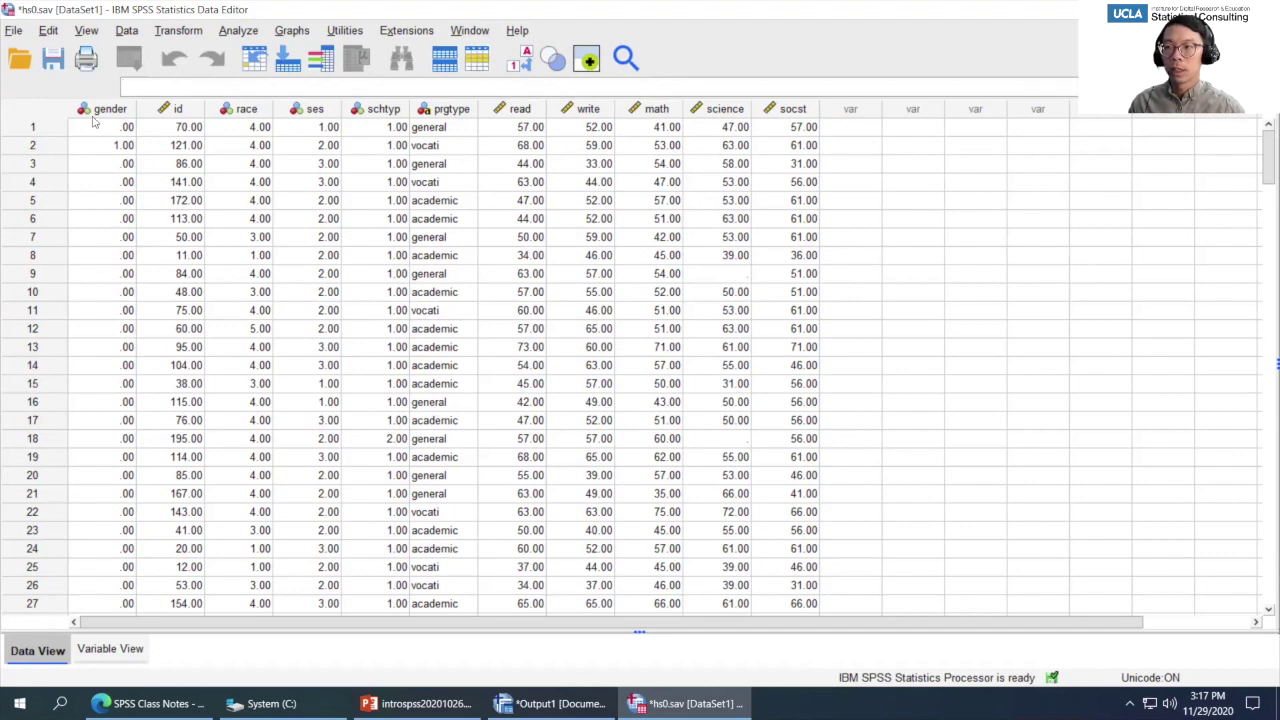
mouse_move(104, 119)
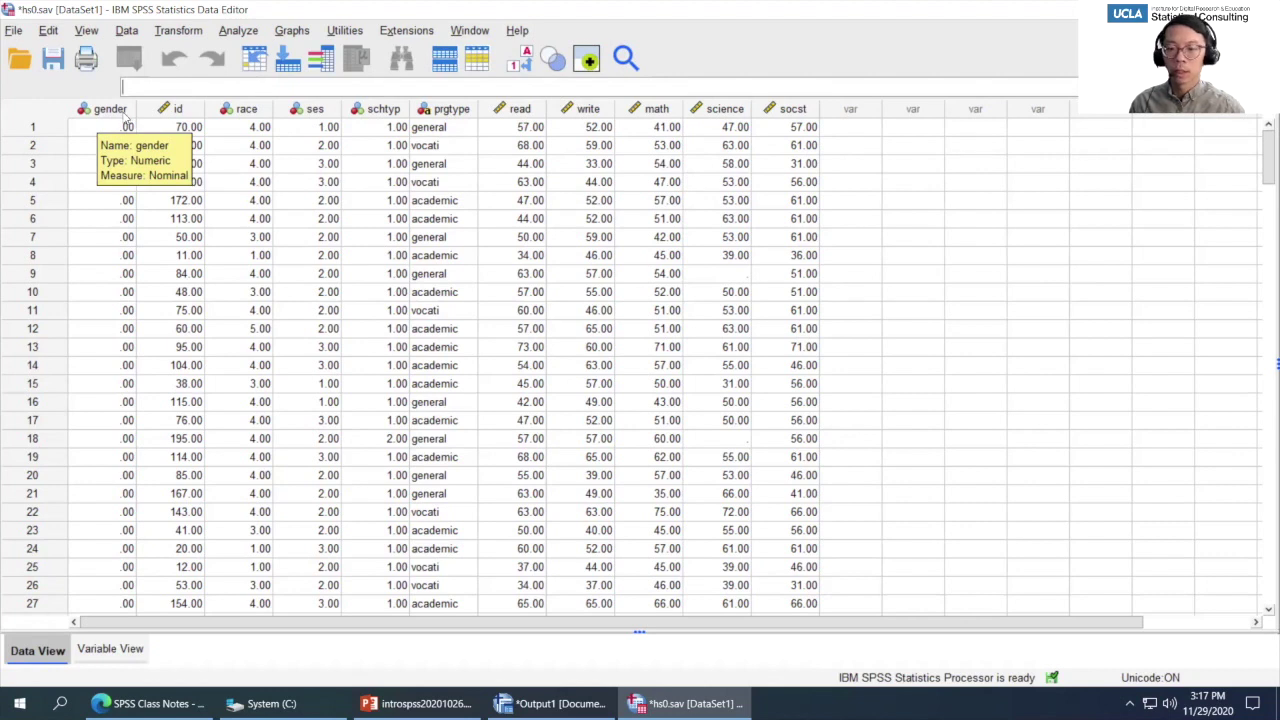
click(118, 652)
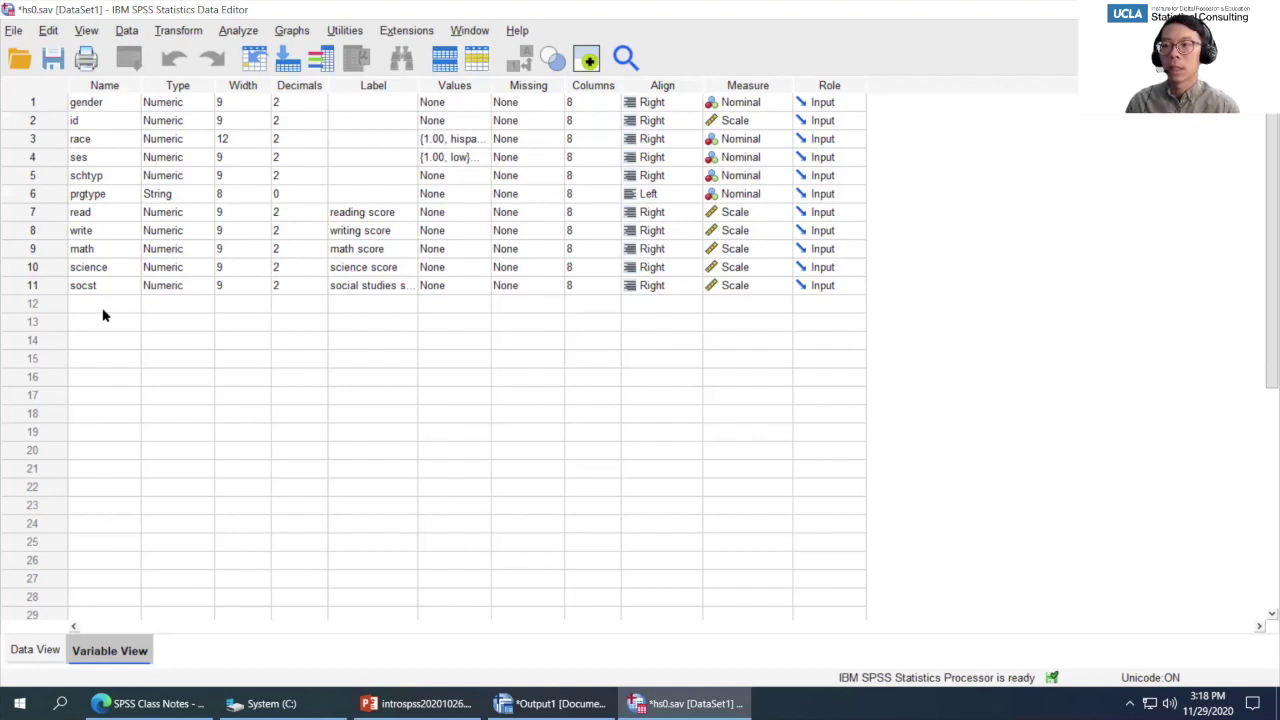
- Try to rename the gender variable to 1
click(103, 104)
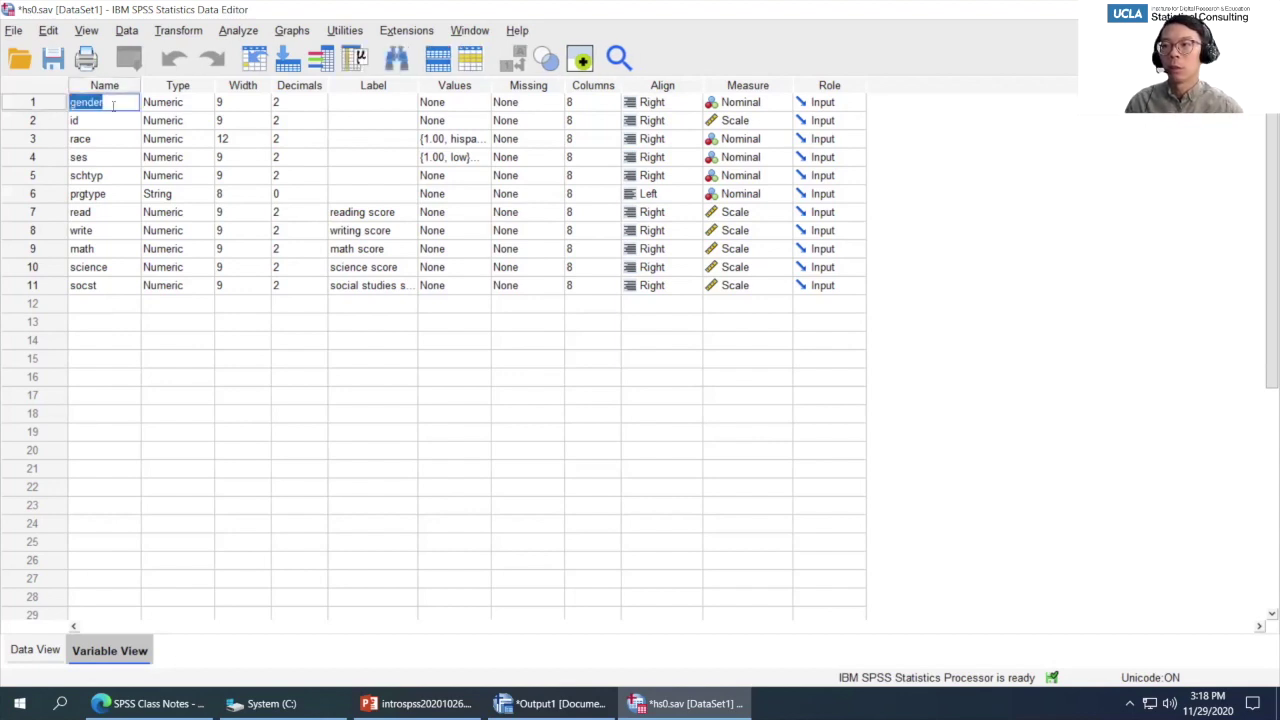
click(103, 104)
text(1)
key(Return)
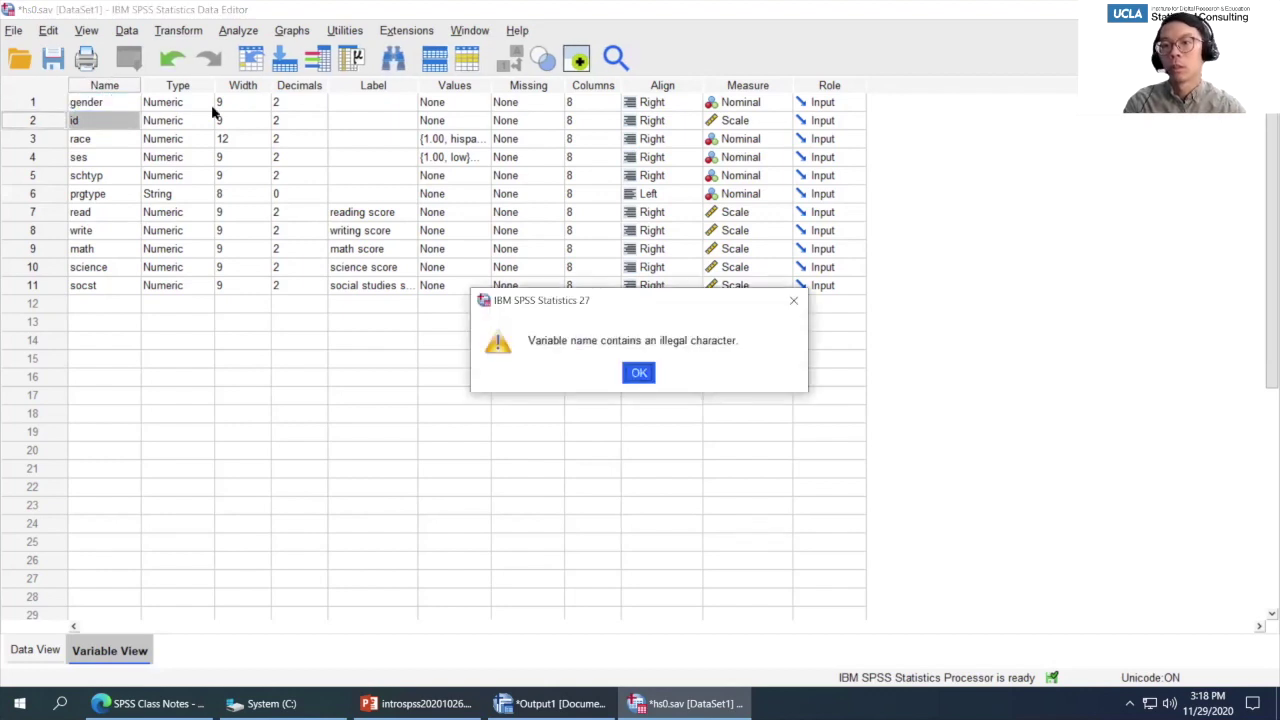
click(636, 372)
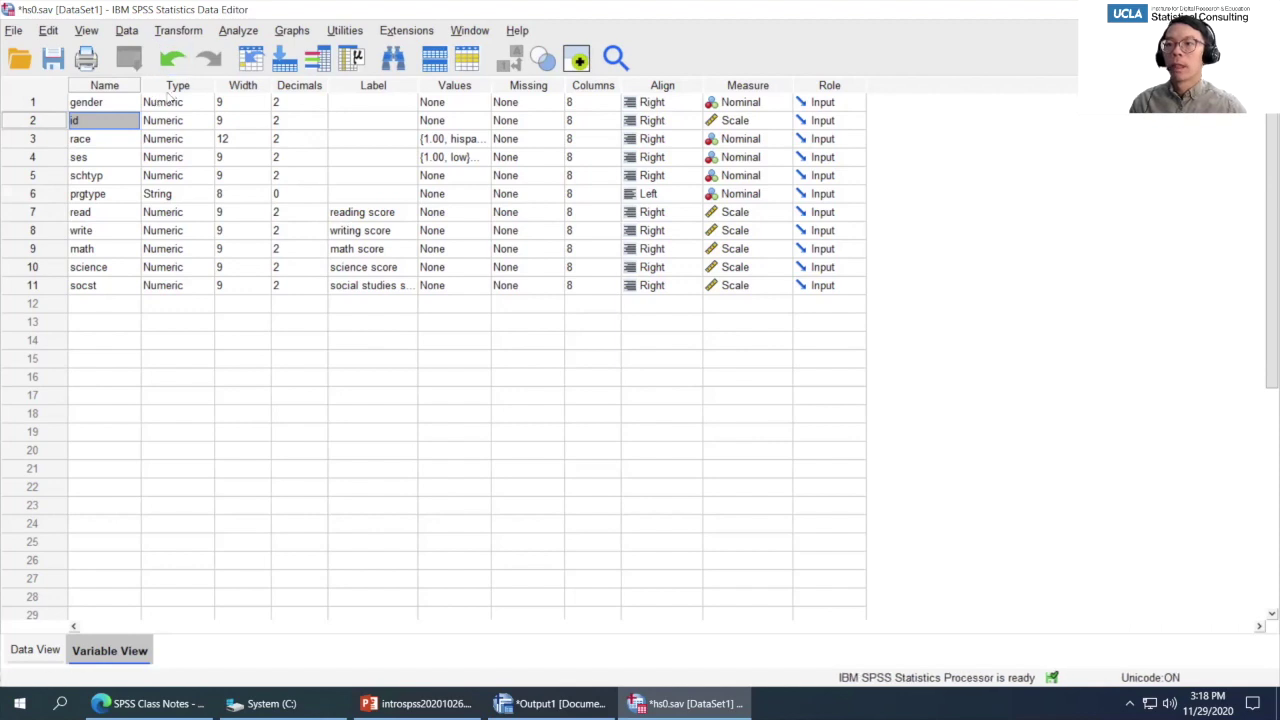
- Examine the Type column, comparing the types of the gender and prgtype variables
click(189, 88)
click(158, 194)
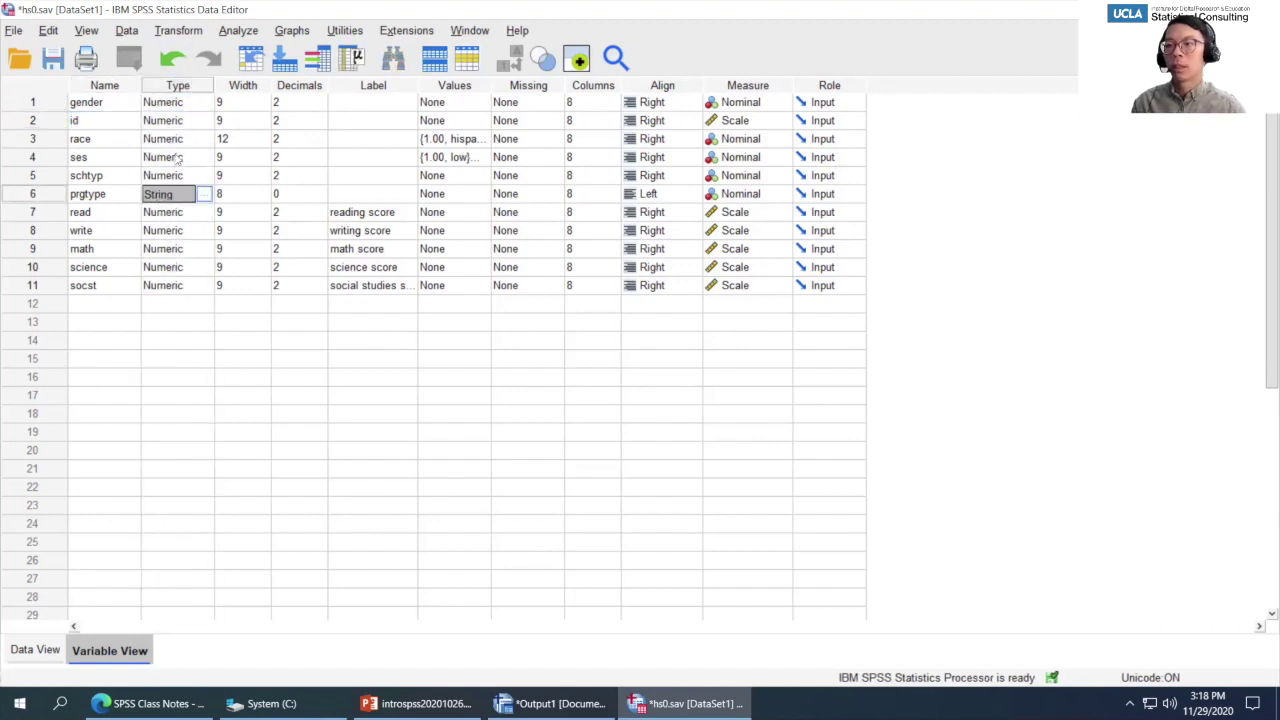
click(179, 103)
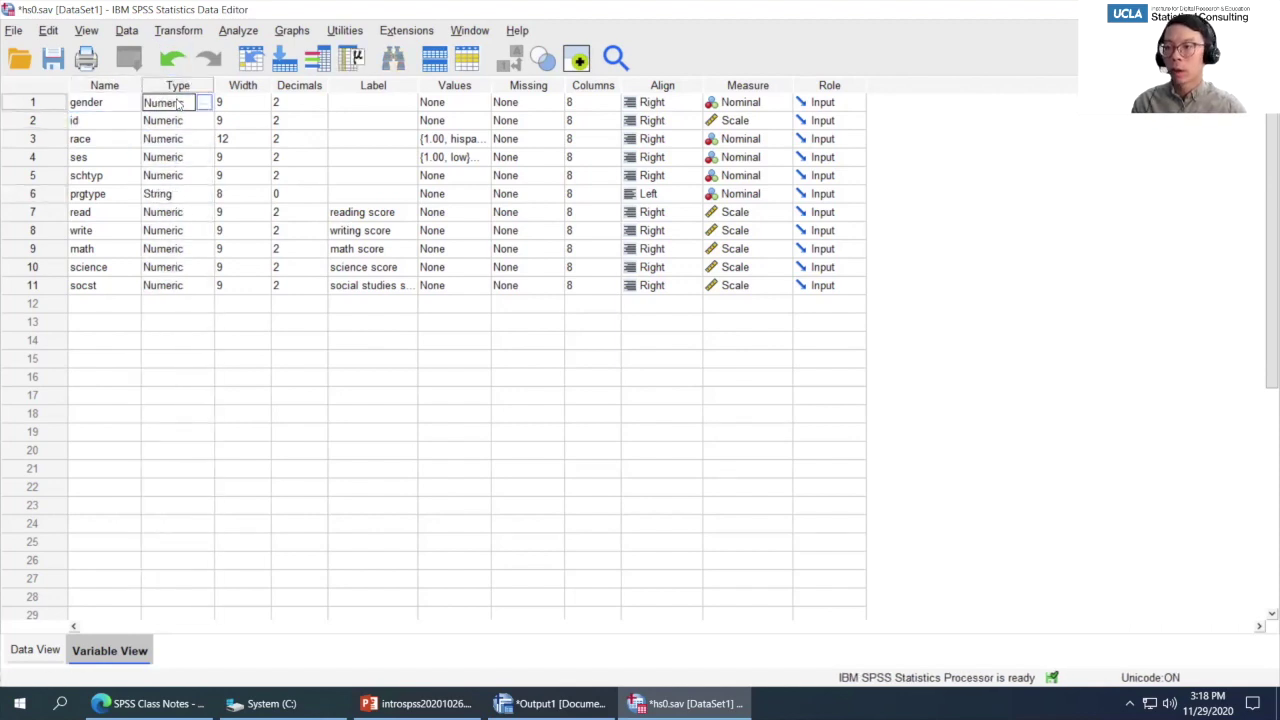
click(179, 193)
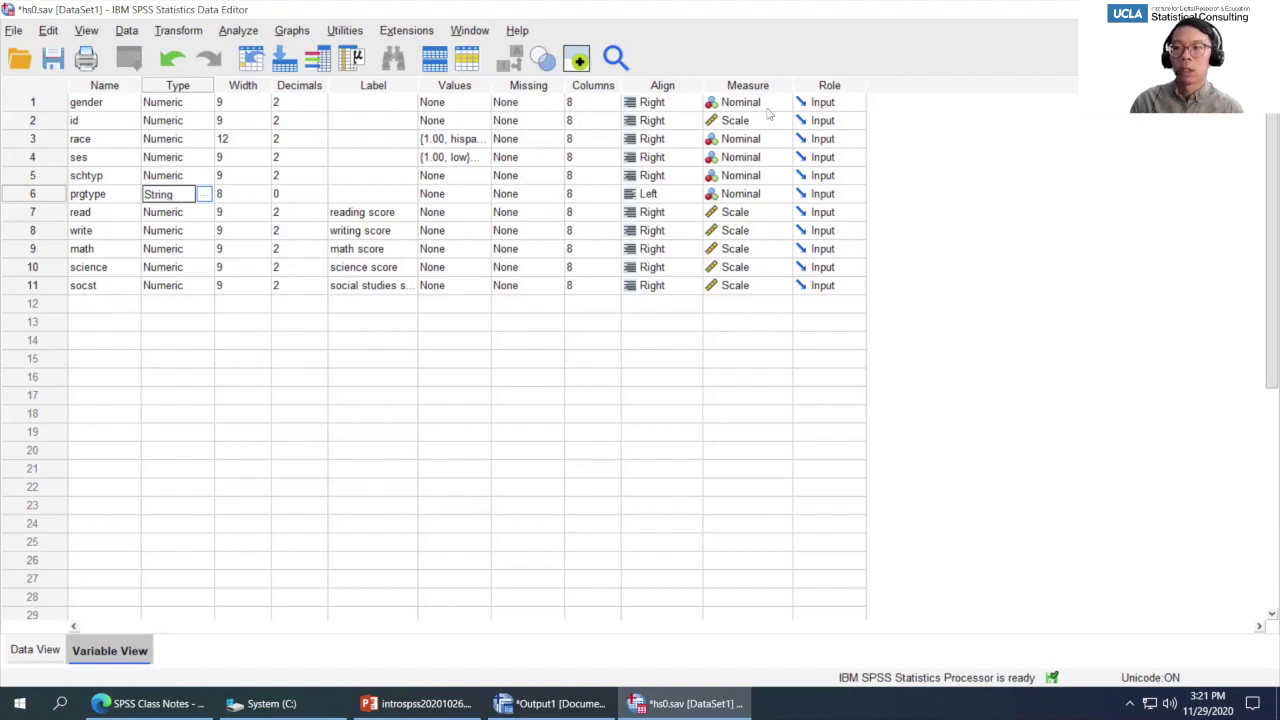
- Review the read, write and math rows and view the available measurement levels for gender without choosing one
click(36, 214)
click(35, 231)
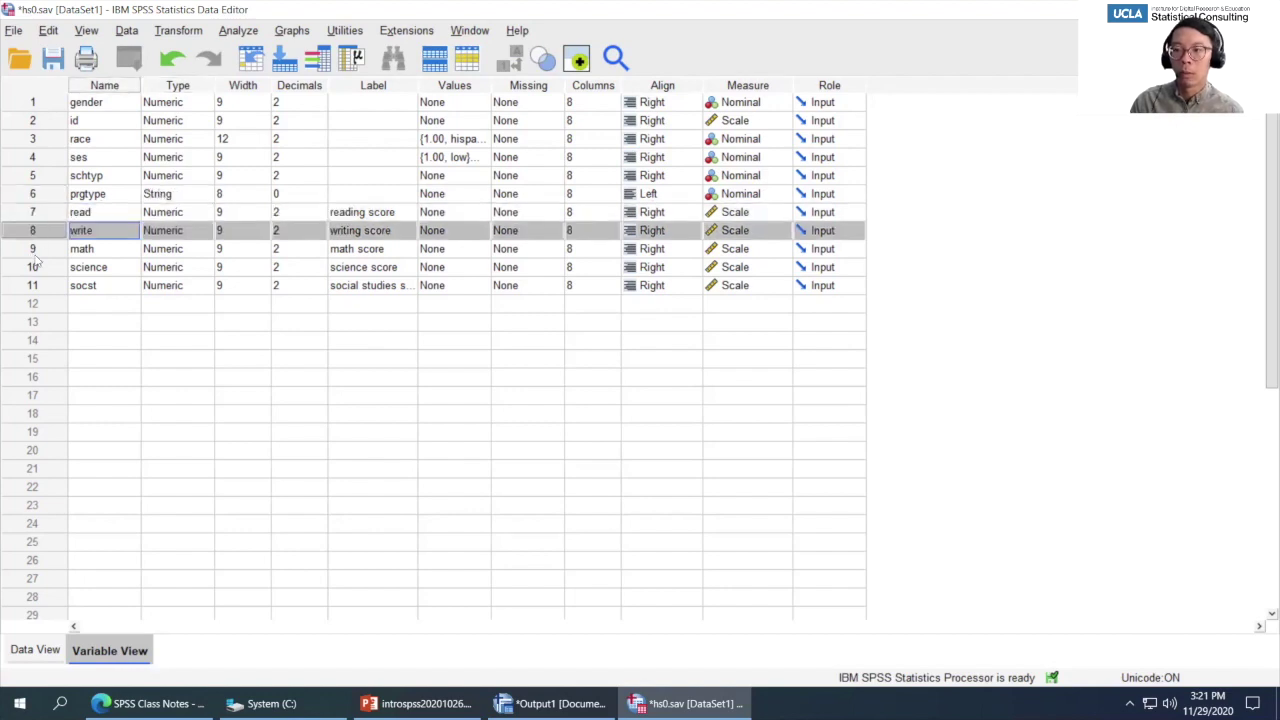
click(34, 249)
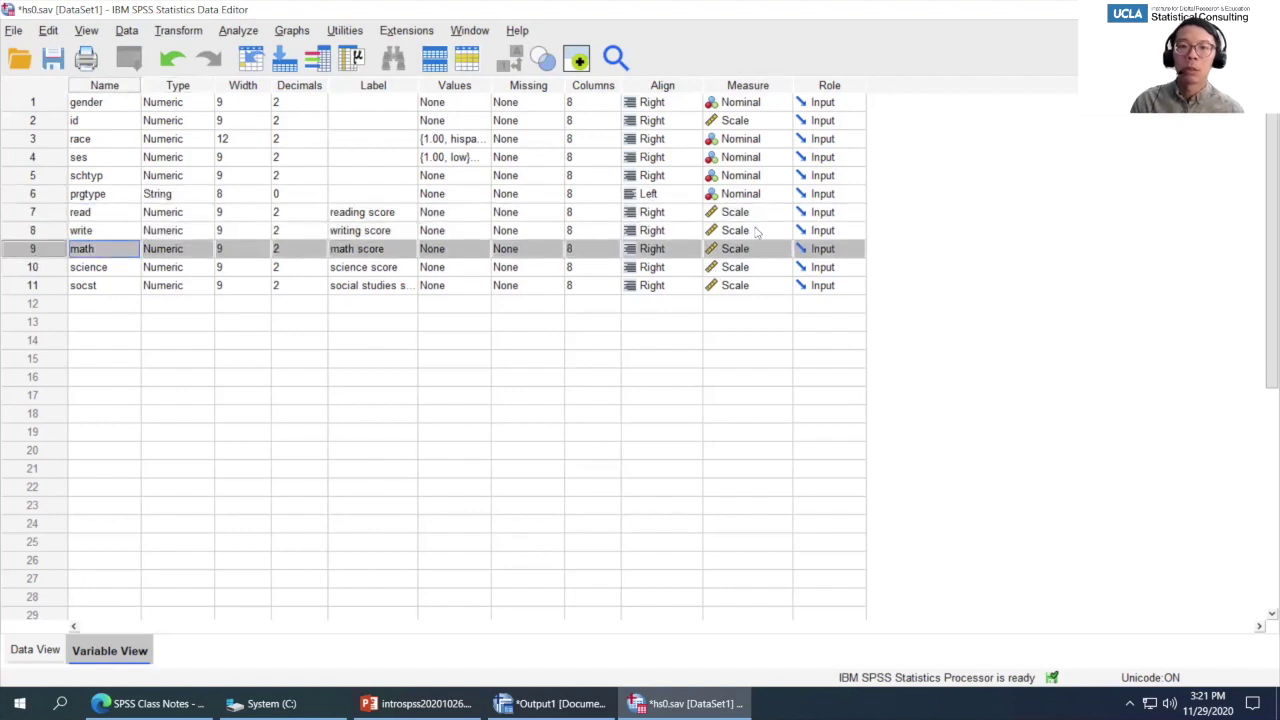
click(782, 107)
click(783, 104)
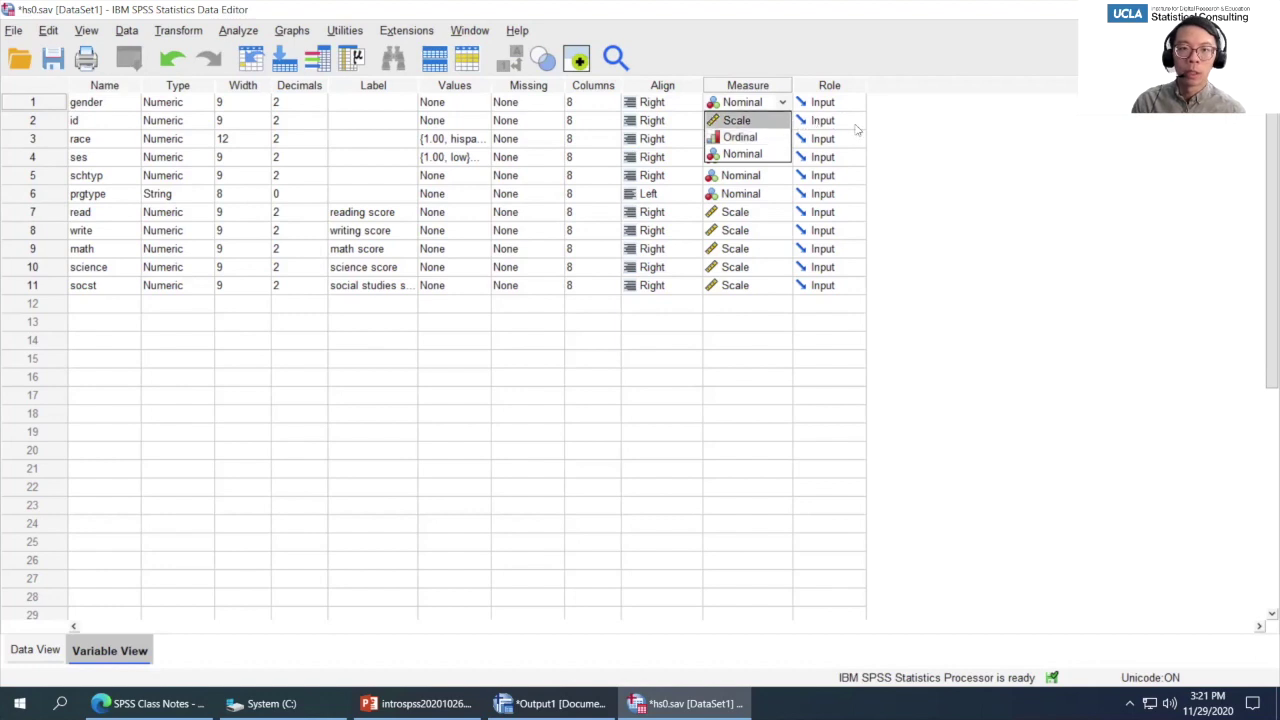
click(753, 54)
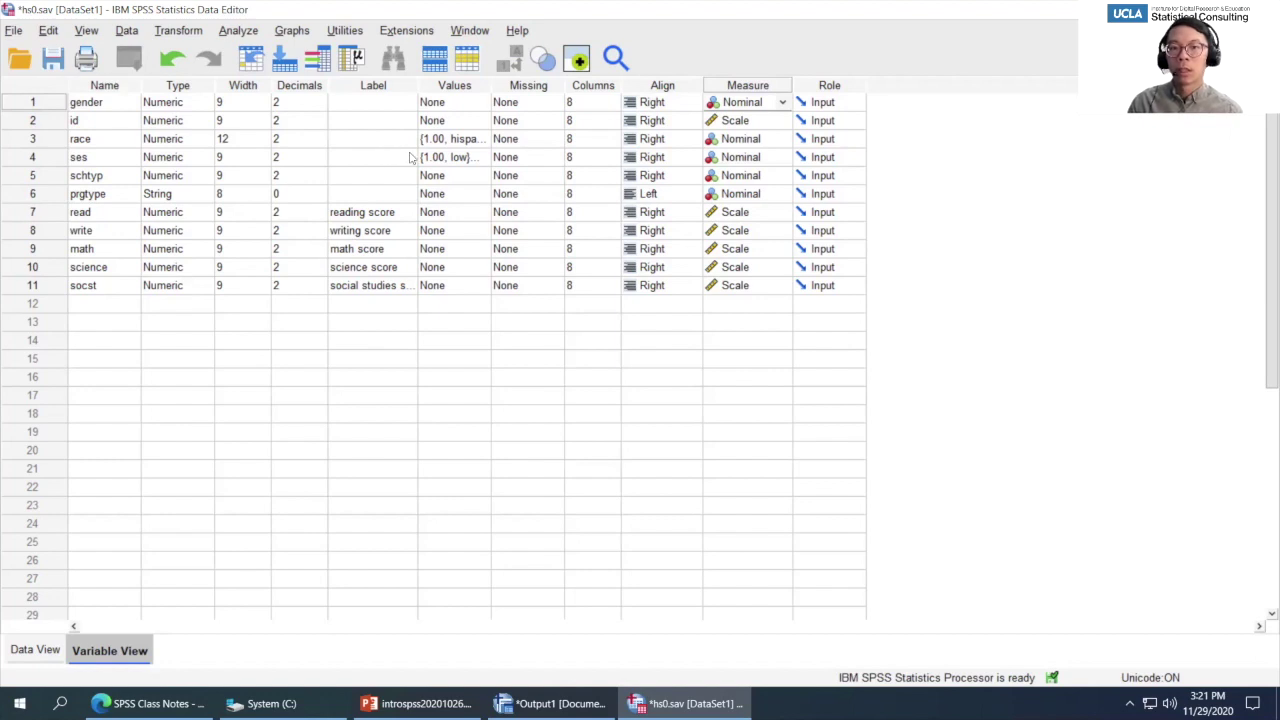
- Examine the Values column, compare race's type, and view race's value labels without changing them
click(472, 87)
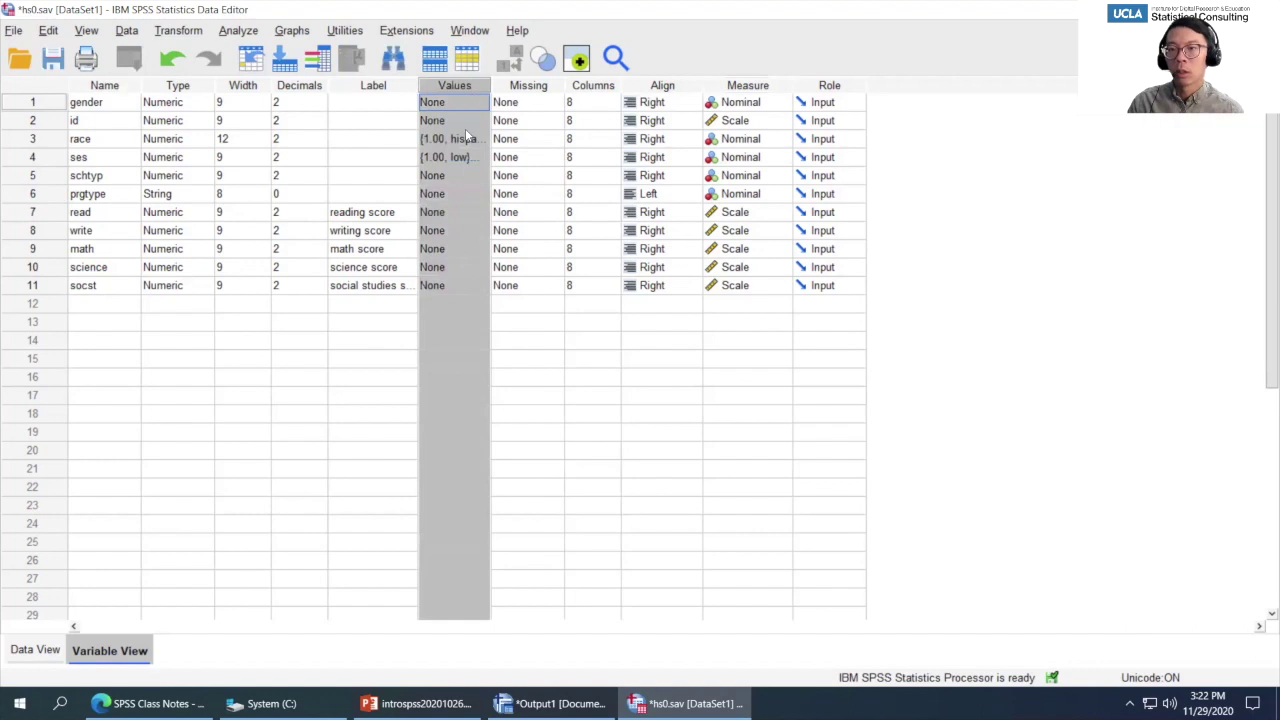
click(466, 137)
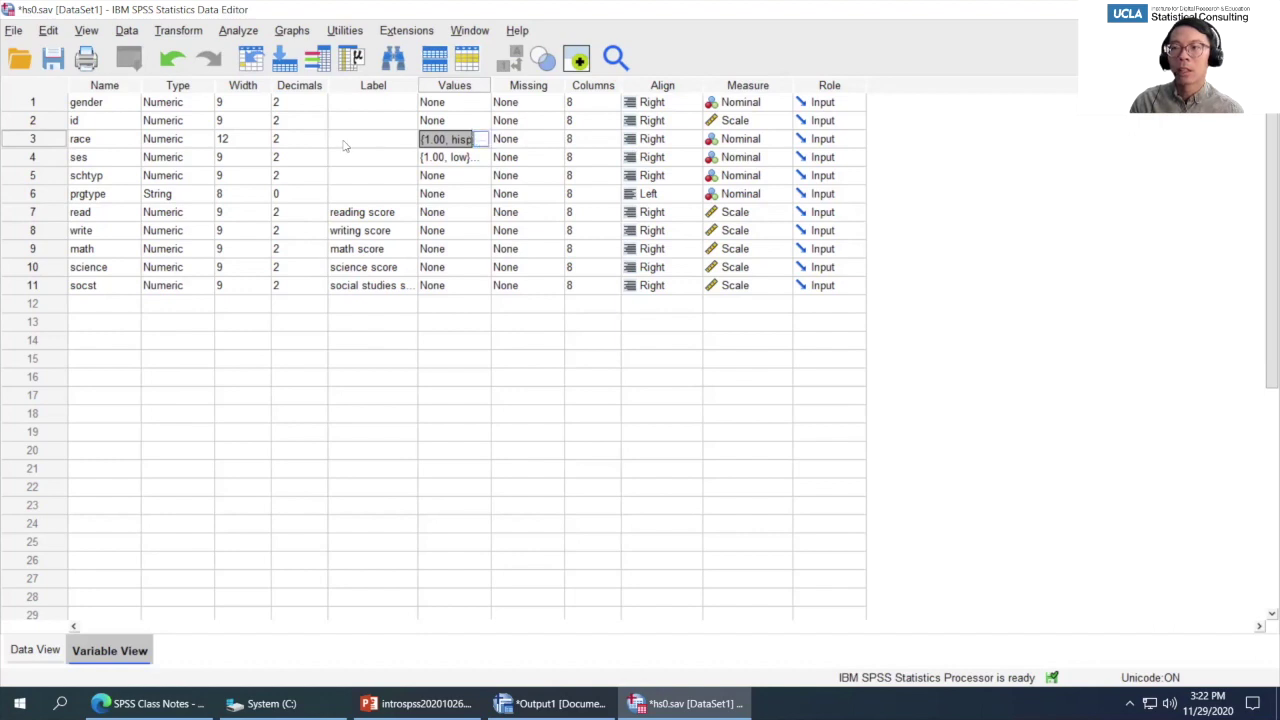
click(170, 143)
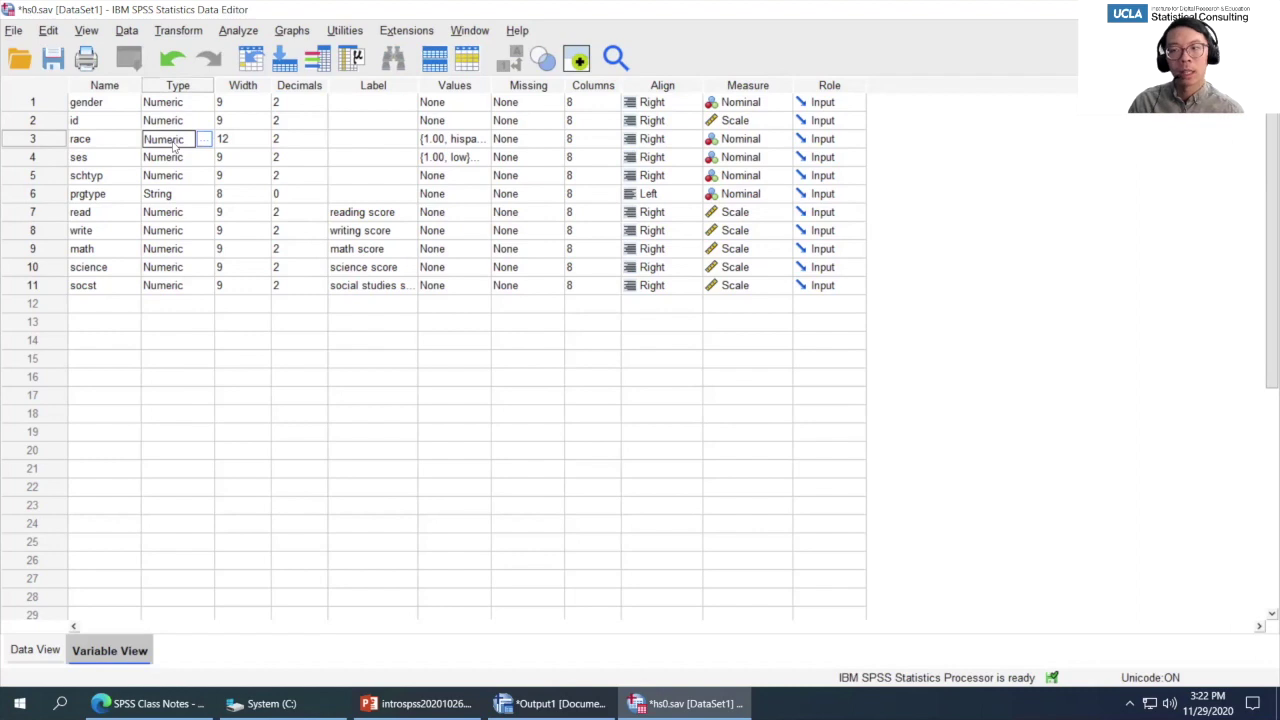
double_click(481, 141)
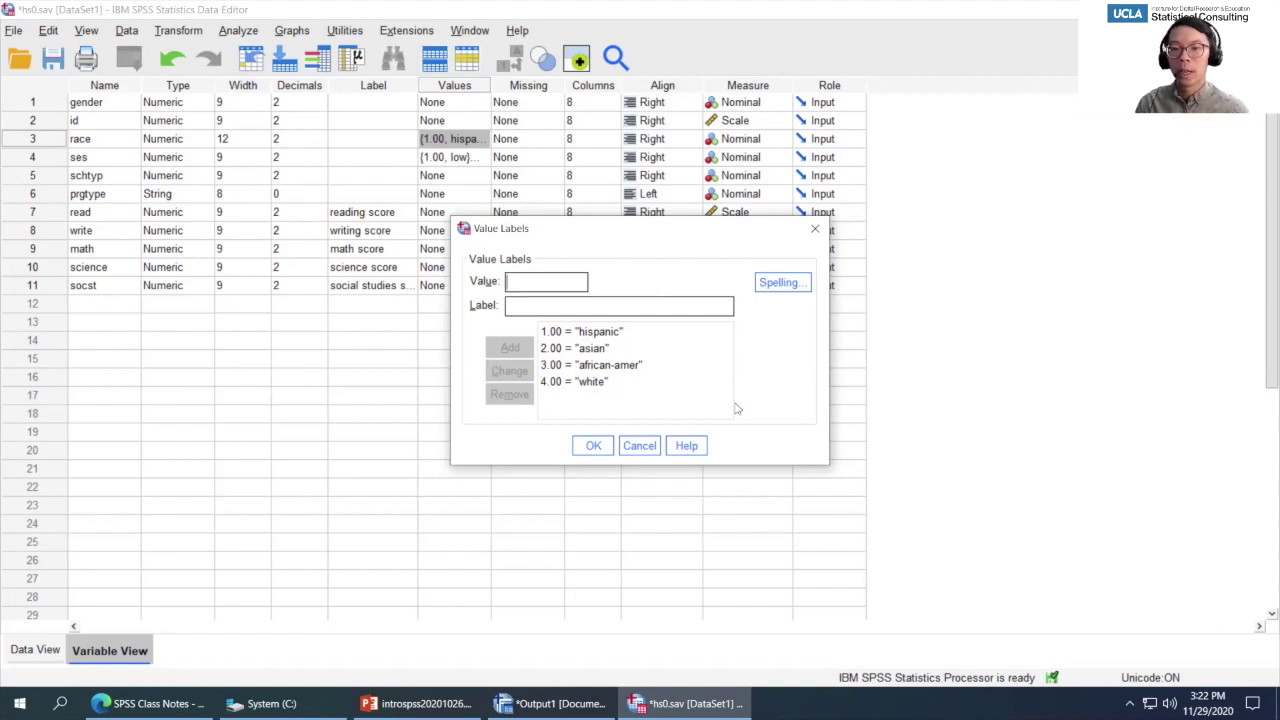
click(655, 445)
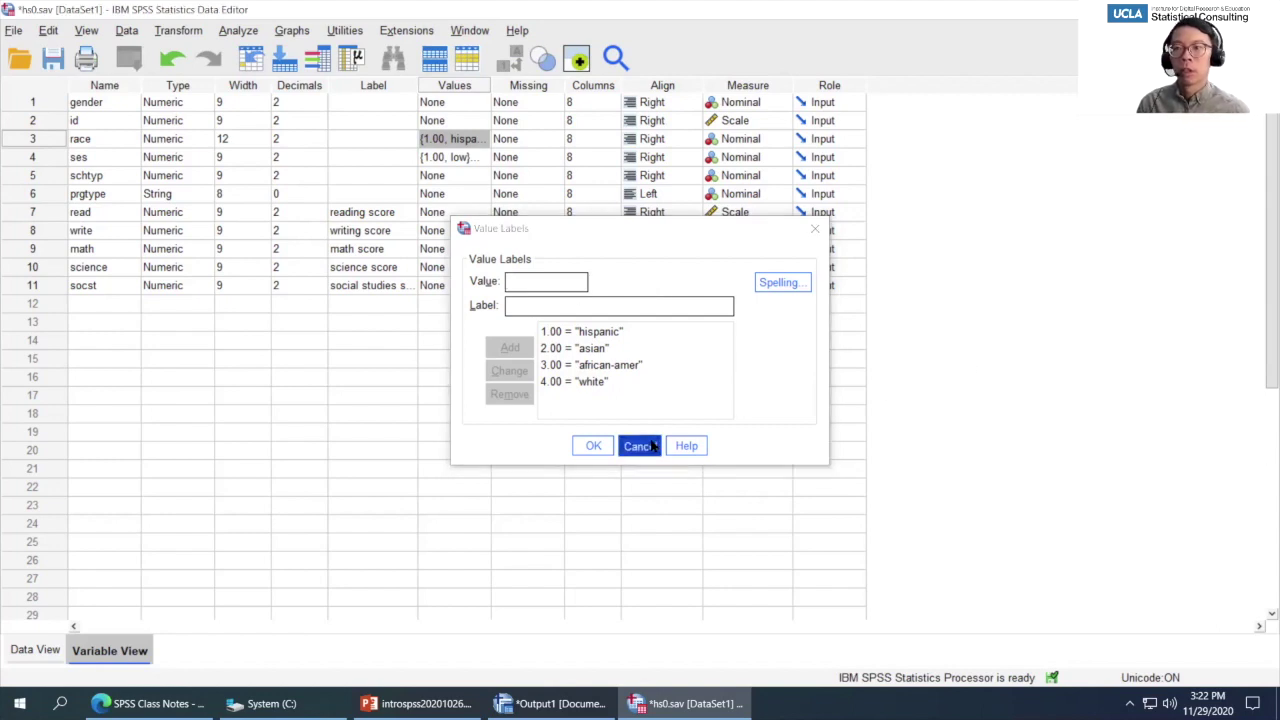
click(656, 448)
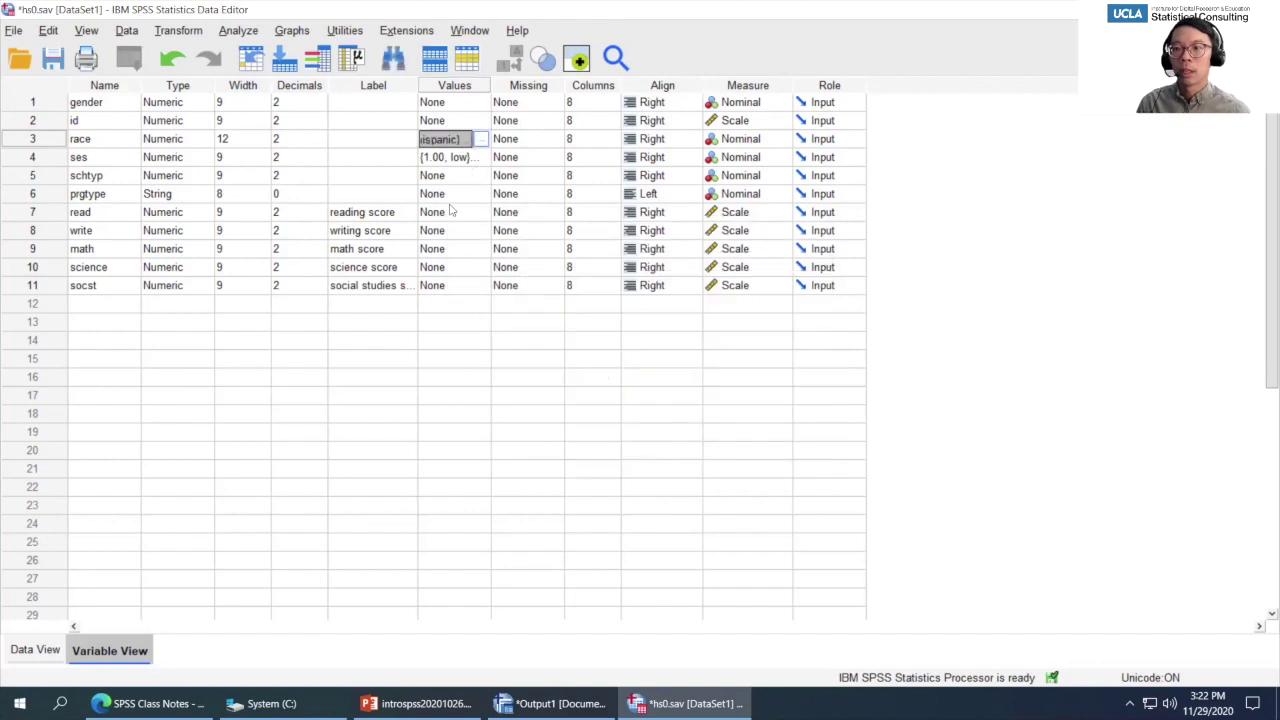
- Check the Values entries of the math, science, socst and write variables
click(463, 249)
click(463, 268)
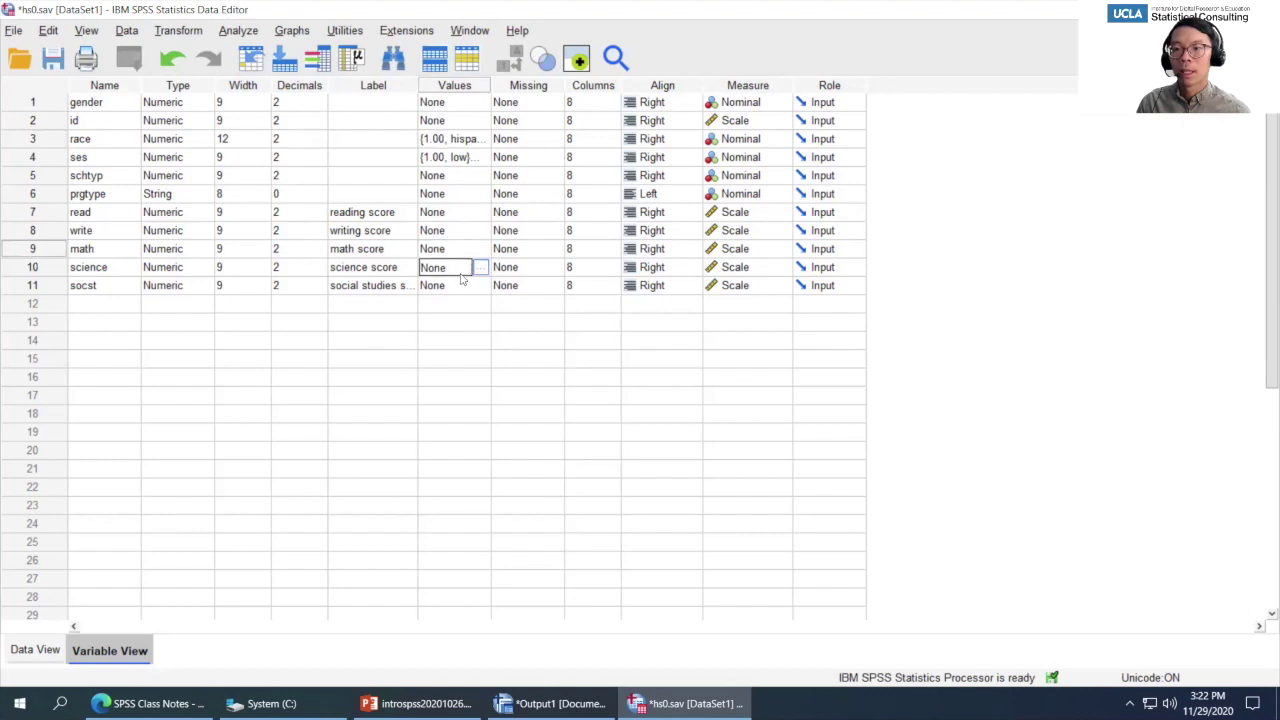
click(462, 287)
click(460, 232)
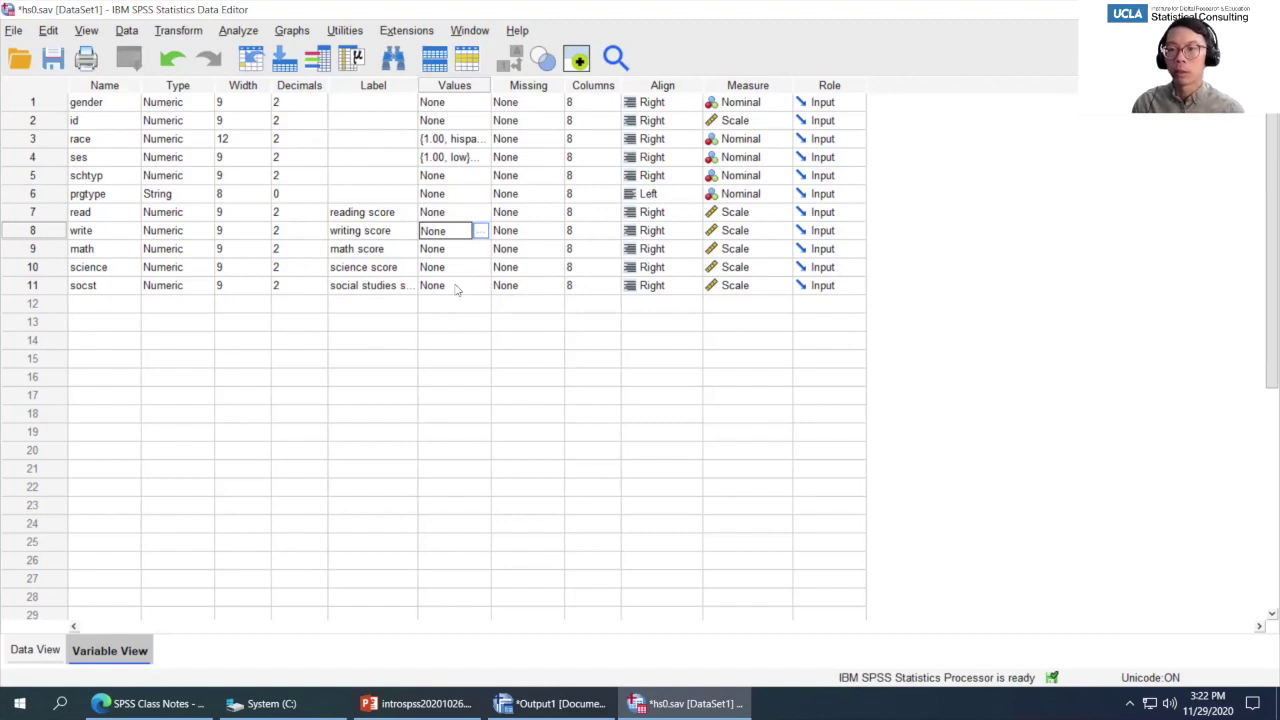
- Examine the Label column, comparing the read variable's name with its label
click(368, 88)
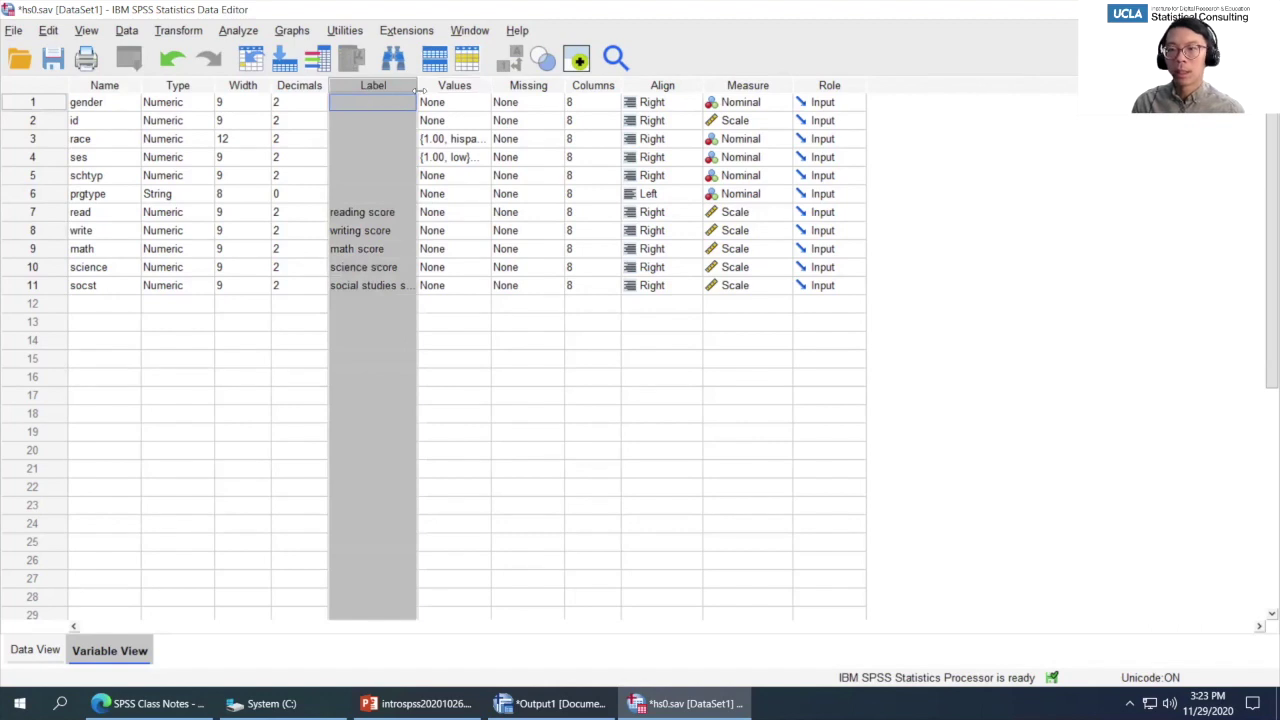
double_click(389, 214)
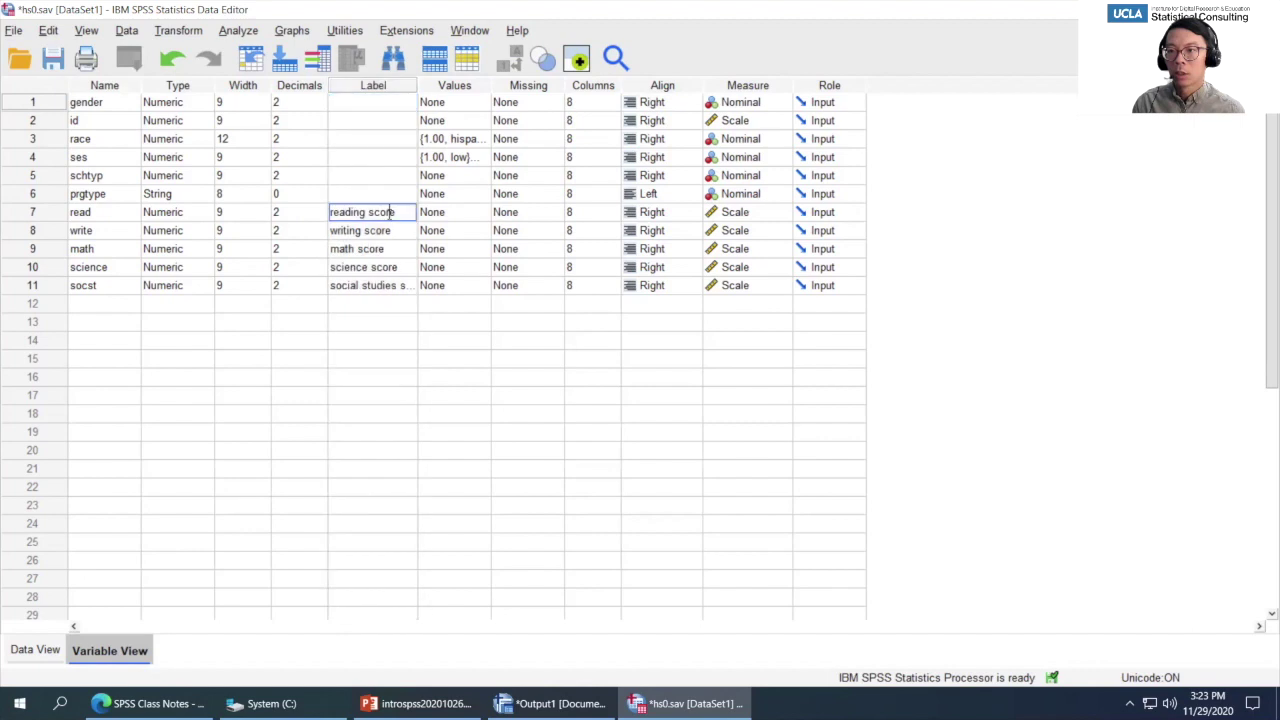
double_click(90, 215)
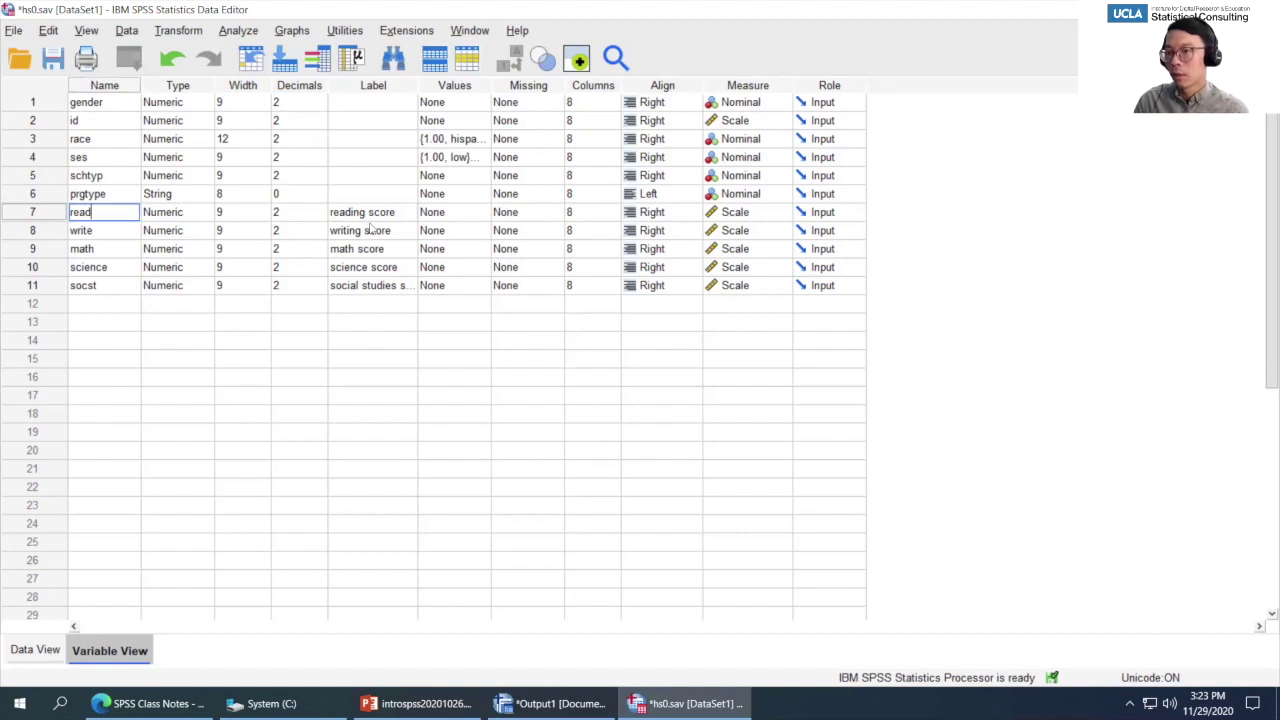
double_click(379, 214)
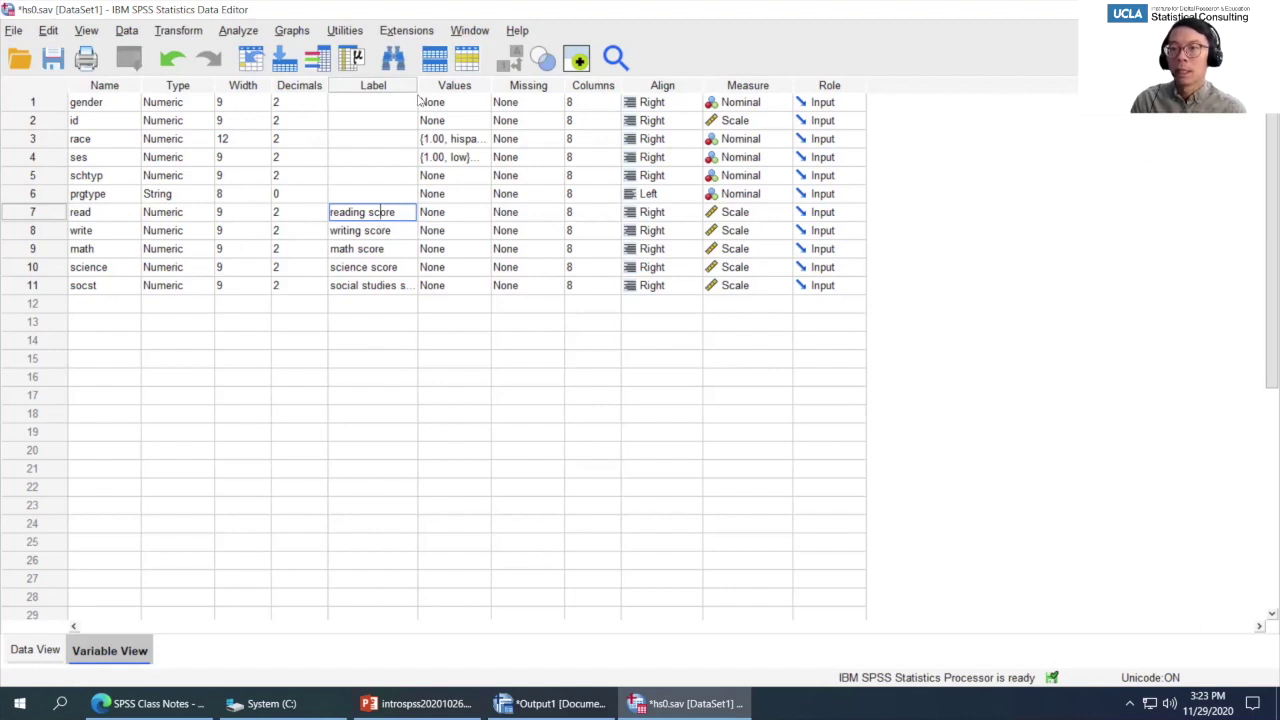
- Widen the Label column to fit the full social studies label, and check the label cells from gender to prgtype
drag(417, 86, 487, 83)
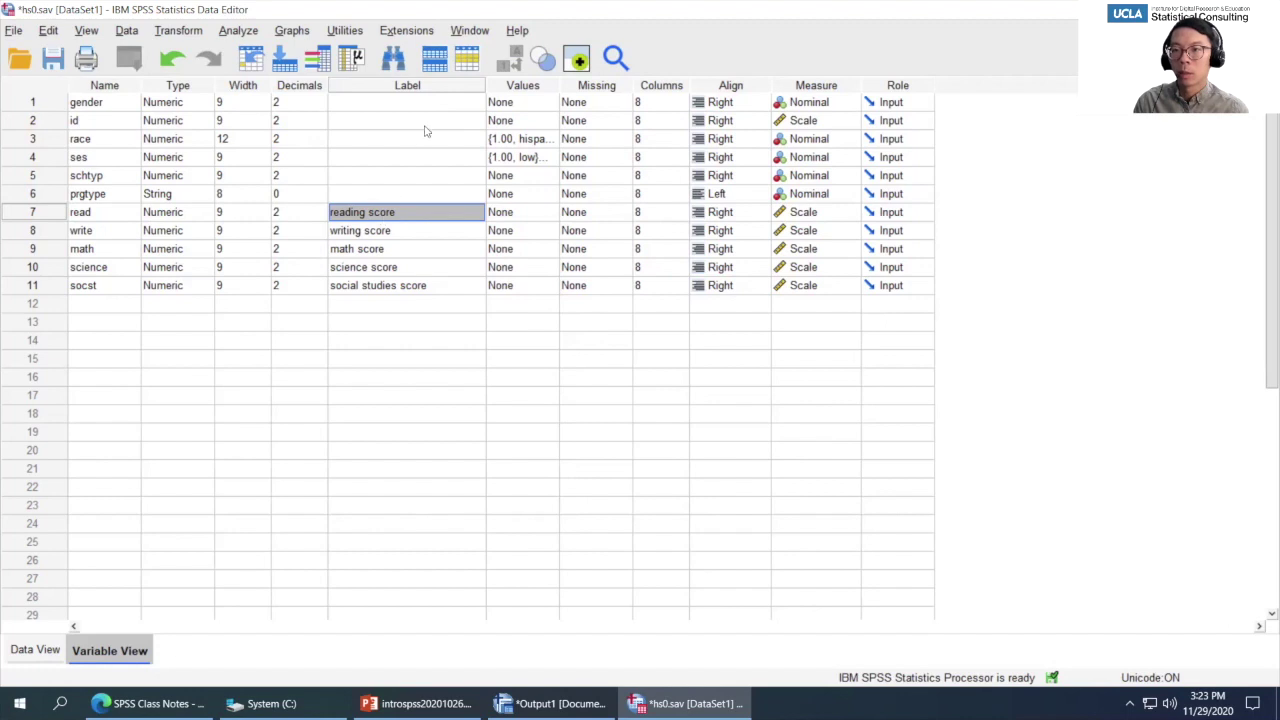
drag(423, 103, 425, 188)
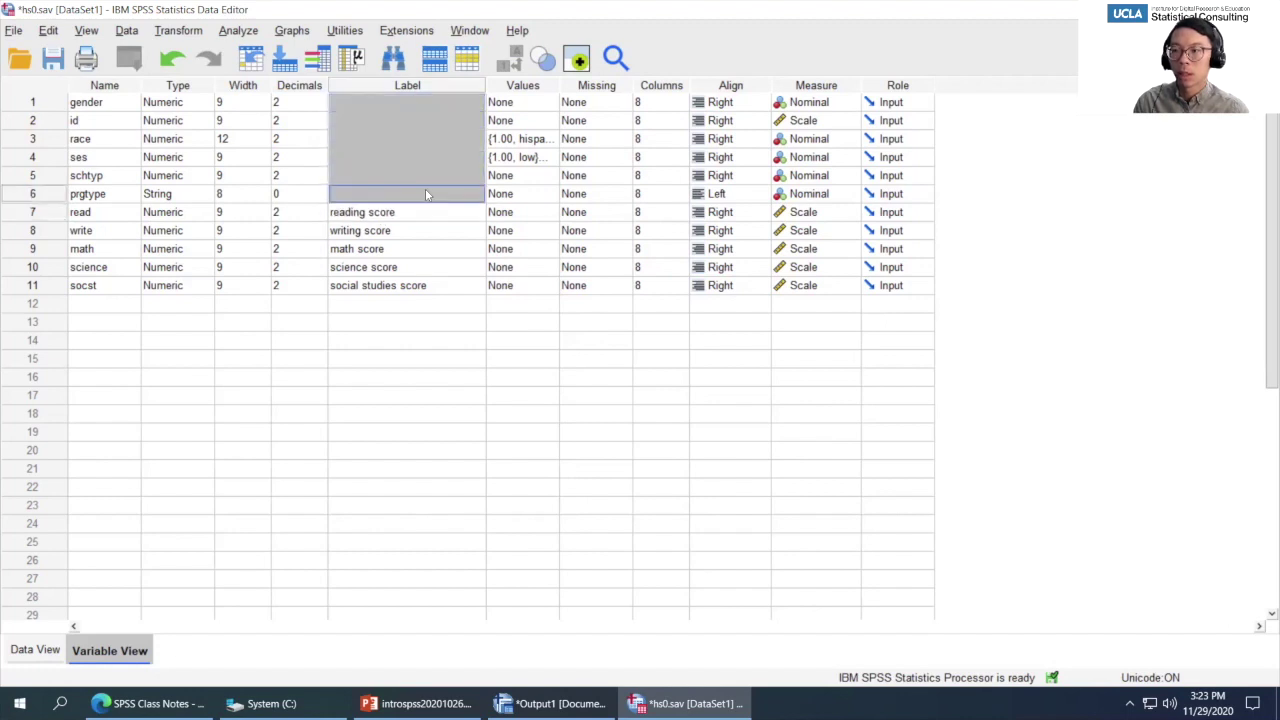
click(425, 188)
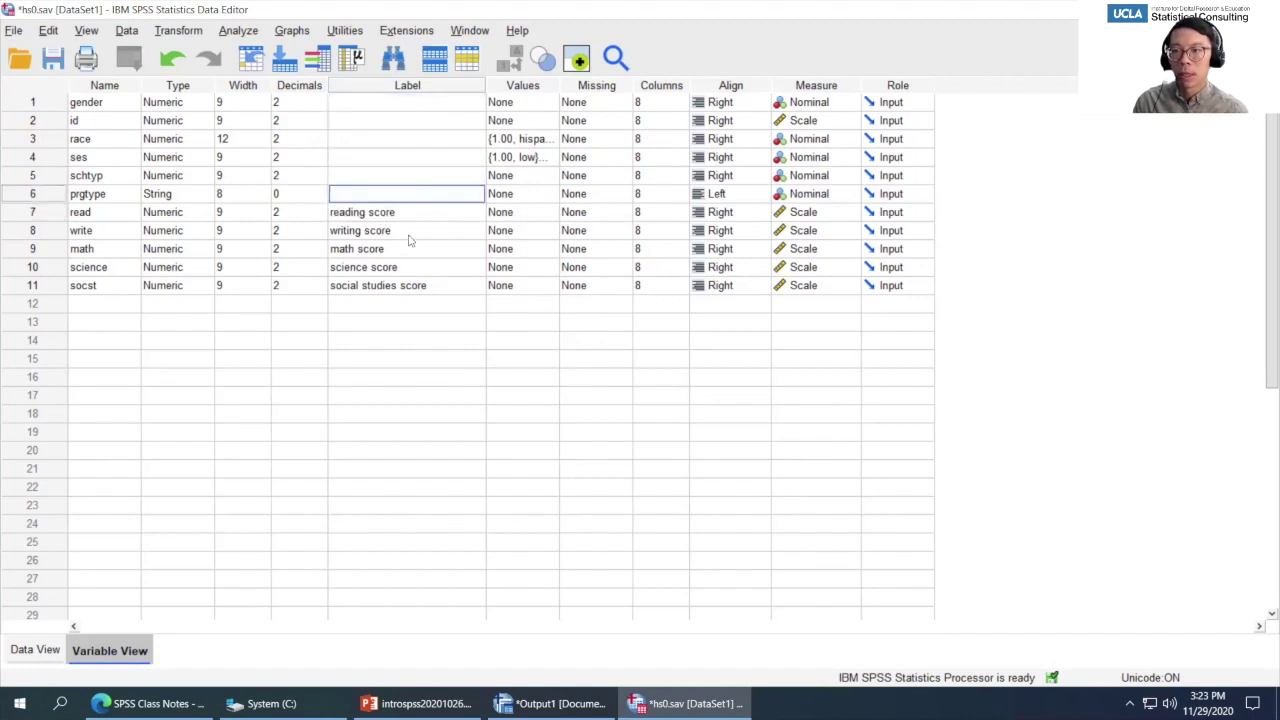
- Examine the Width, Decimals, Align and Role columns of the variable list
click(245, 88)
click(299, 90)
click(245, 90)
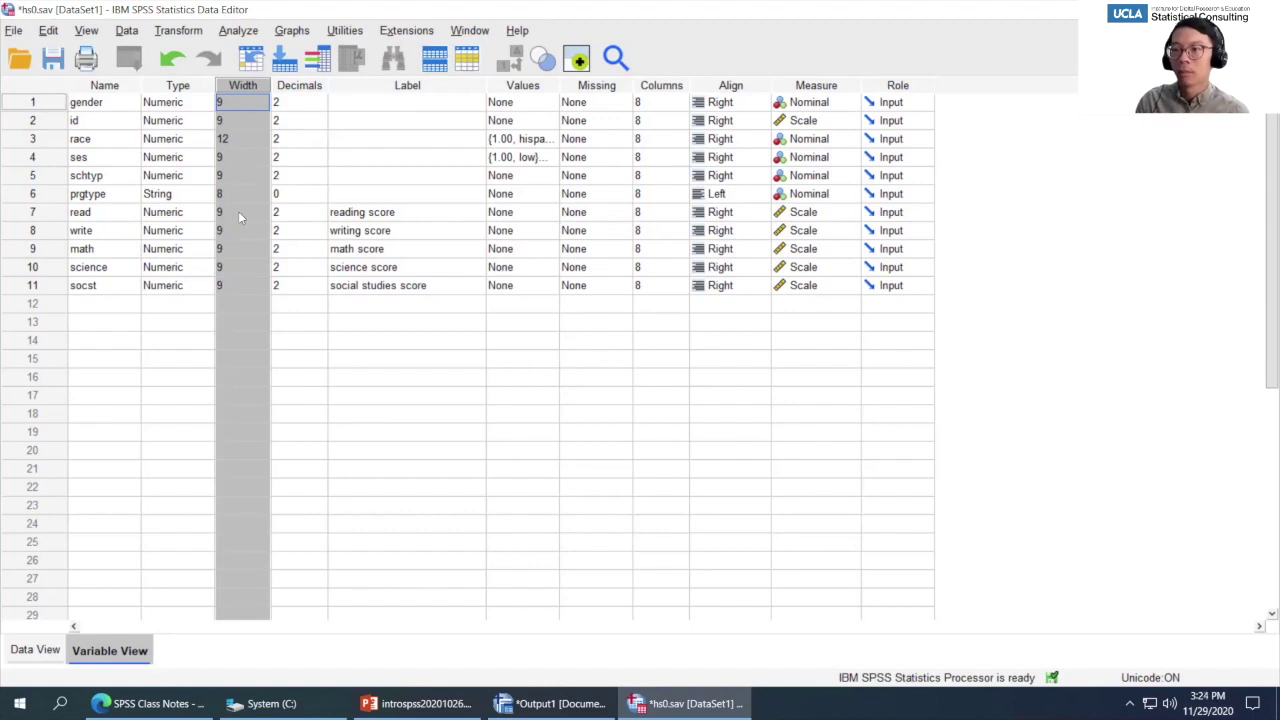
click(297, 88)
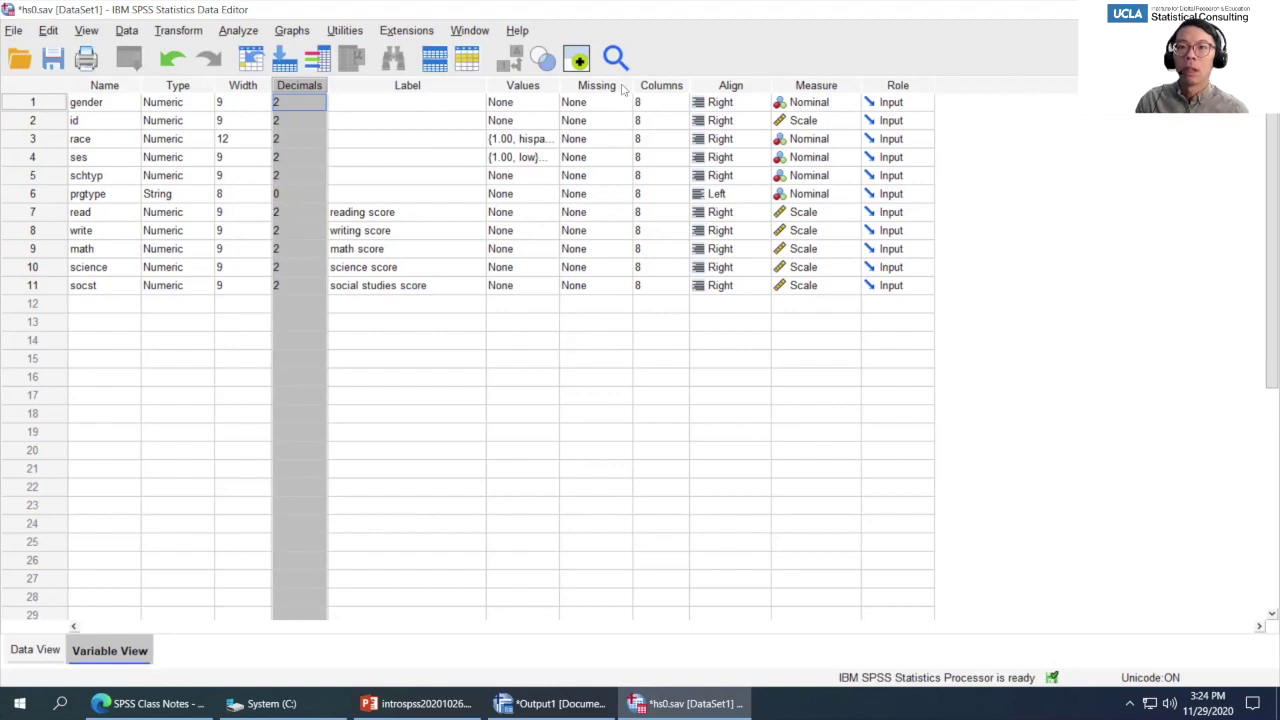
click(228, 87)
click(291, 88)
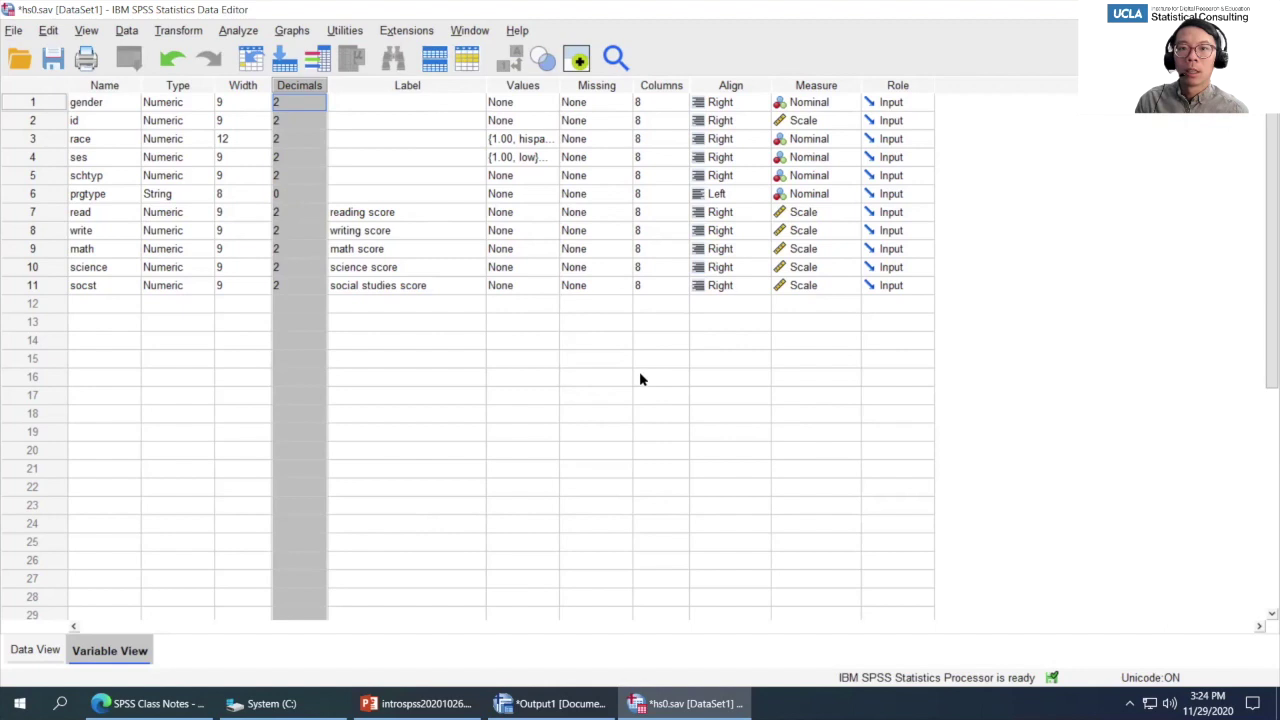
click(730, 88)
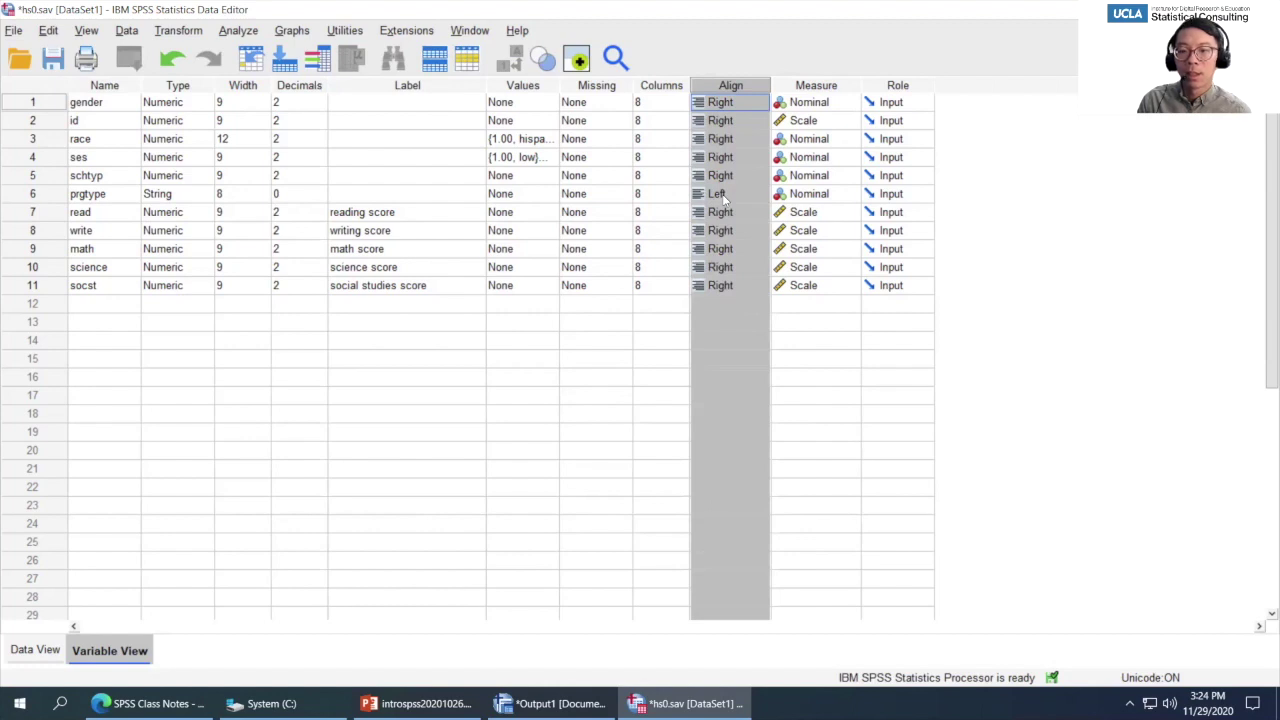
click(908, 85)
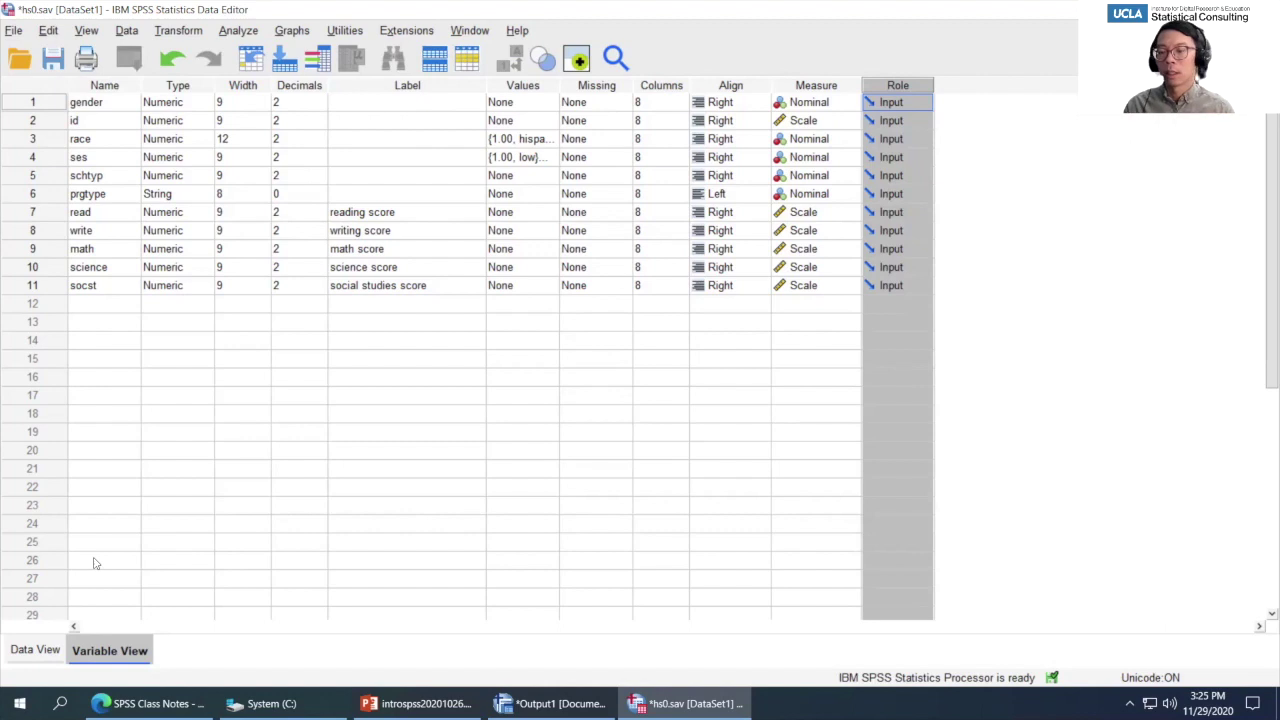
- Switch to Data View and inspect the column header details of variables such as gender, id, schtyp and prgtype
click(50, 652)
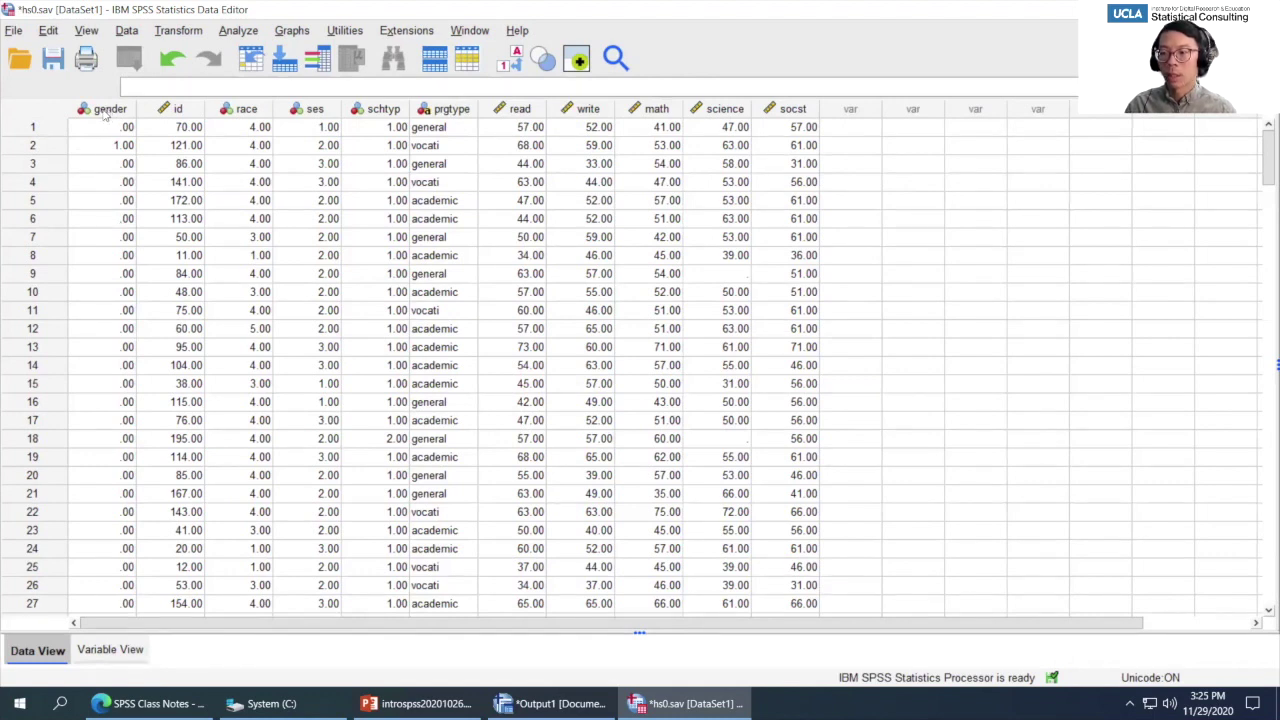
mouse_move(103, 116)
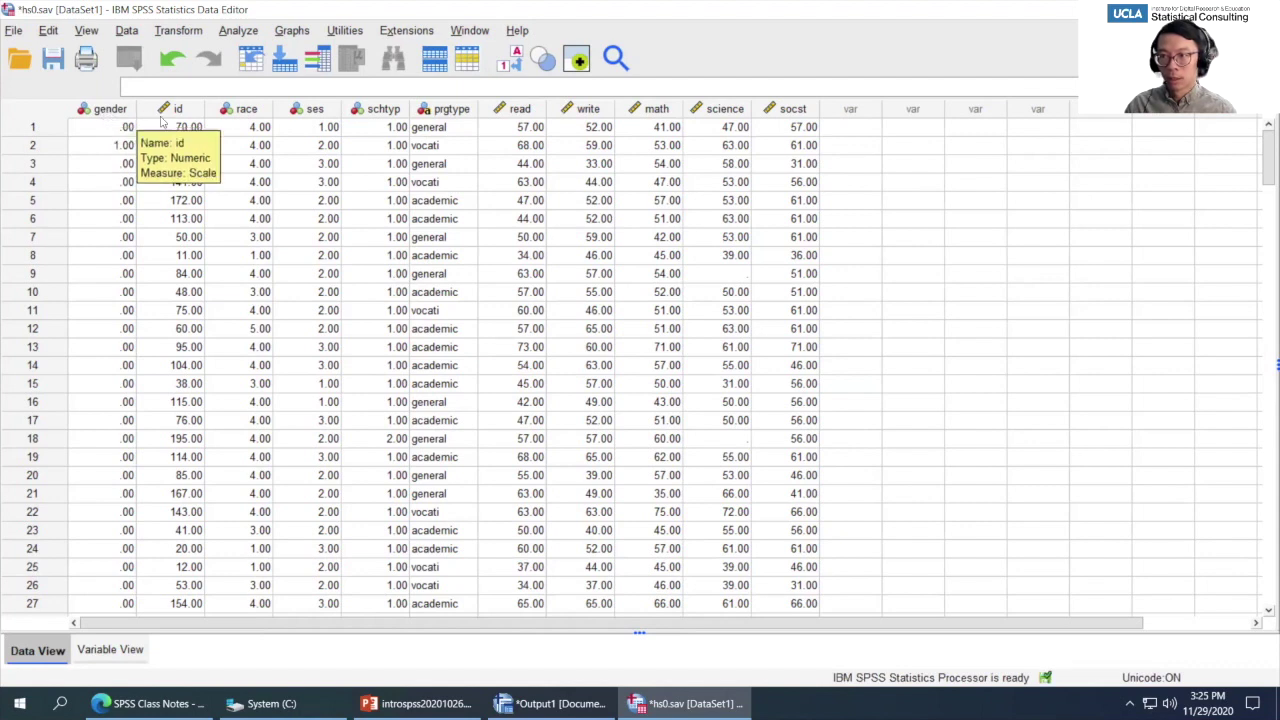
mouse_move(163, 121)
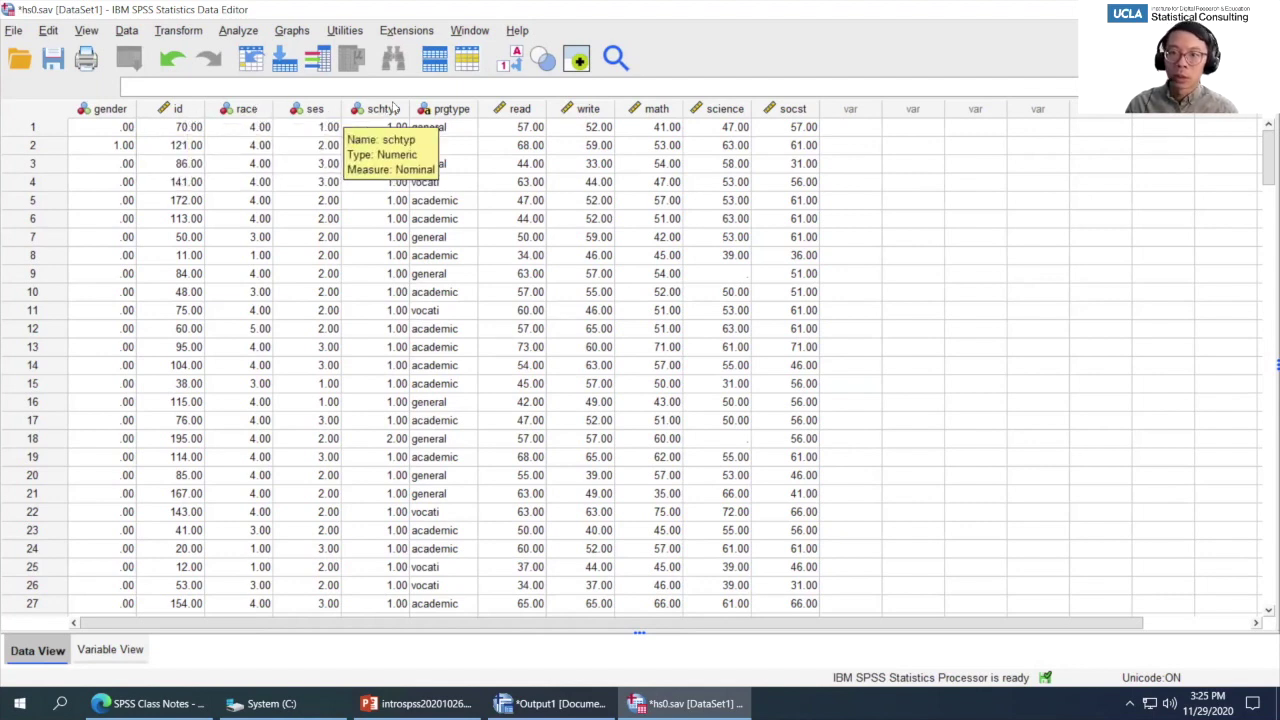
mouse_move(430, 116)
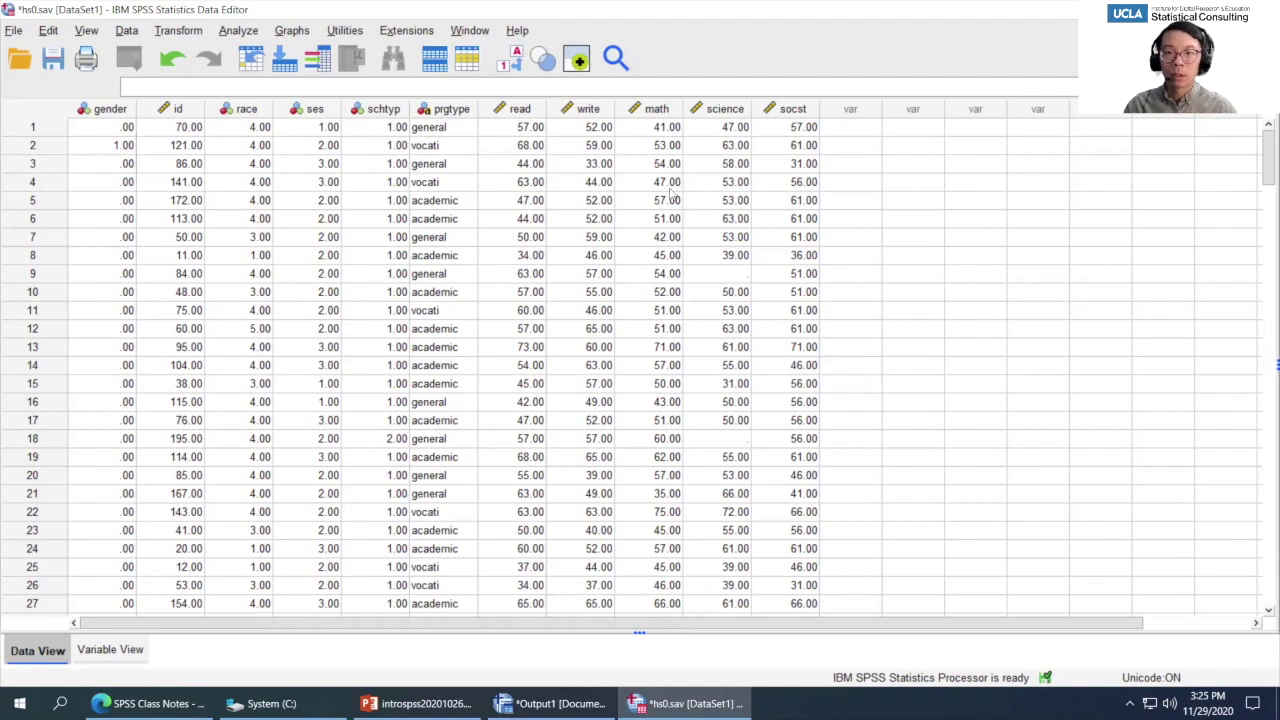
mouse_move(605, 112)
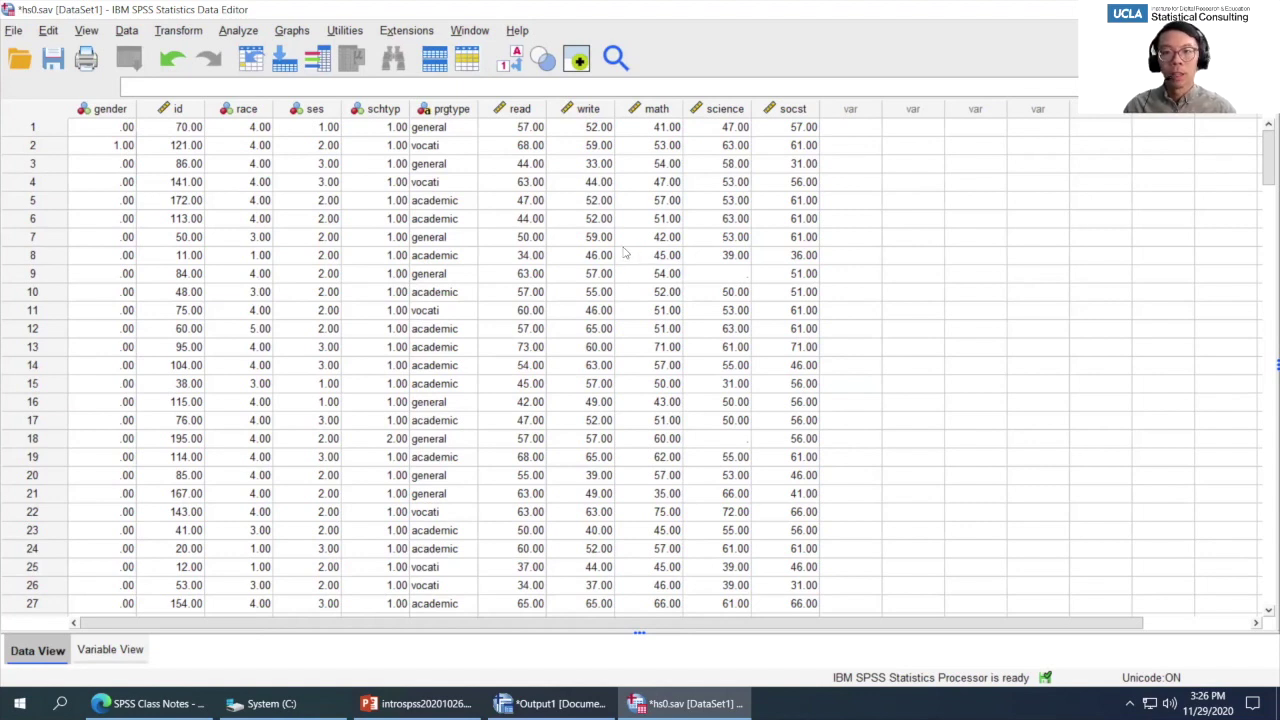
- Examine the science value of case 9 together with the rest of that case's row
click(740, 274)
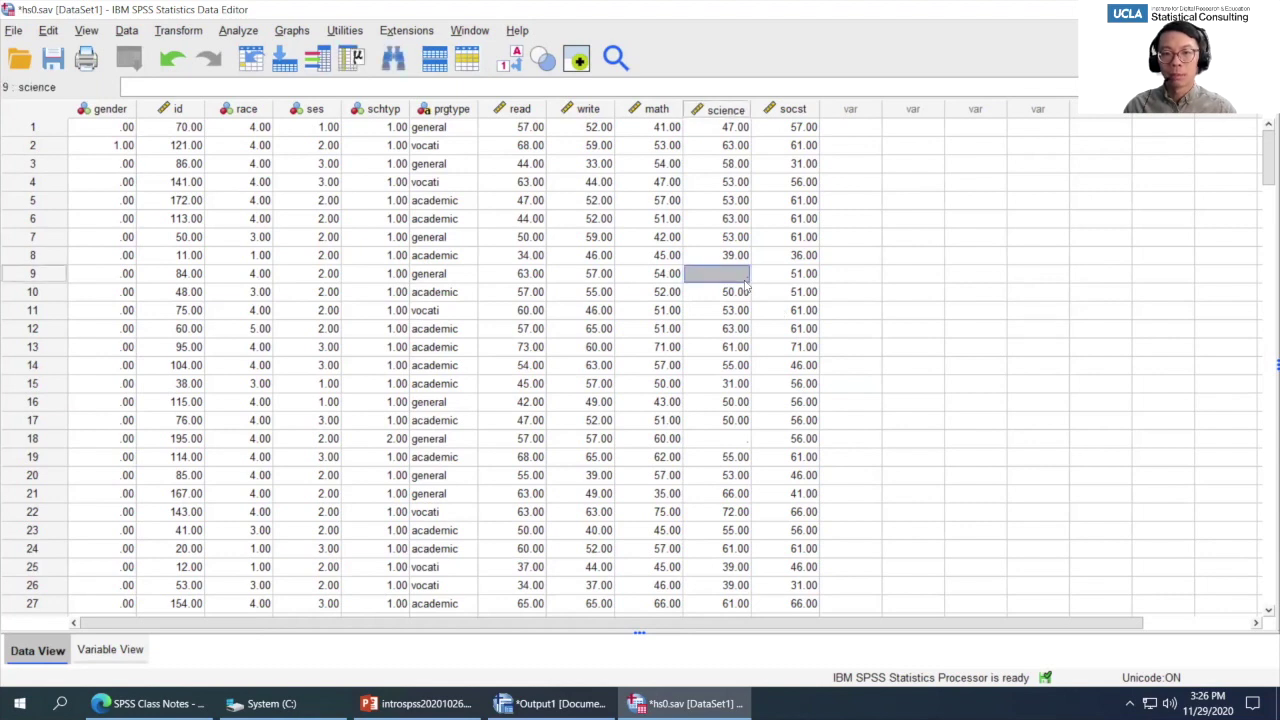
click(30, 274)
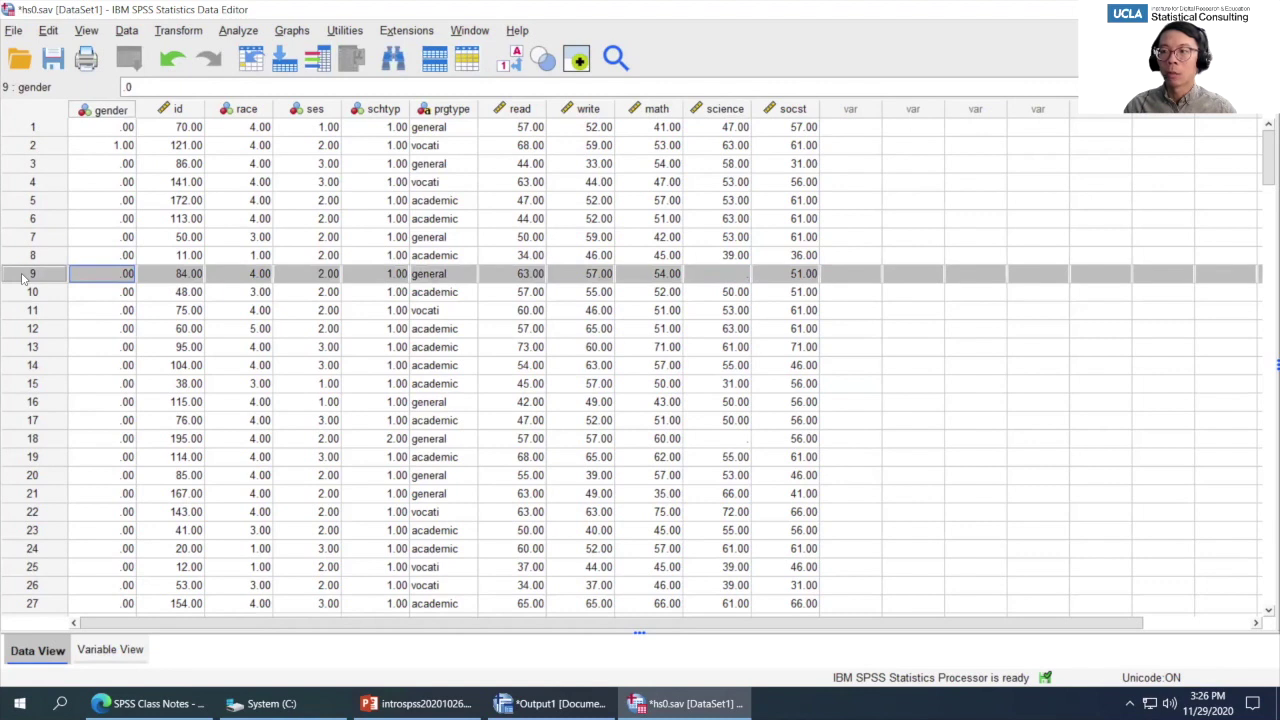
click(714, 276)
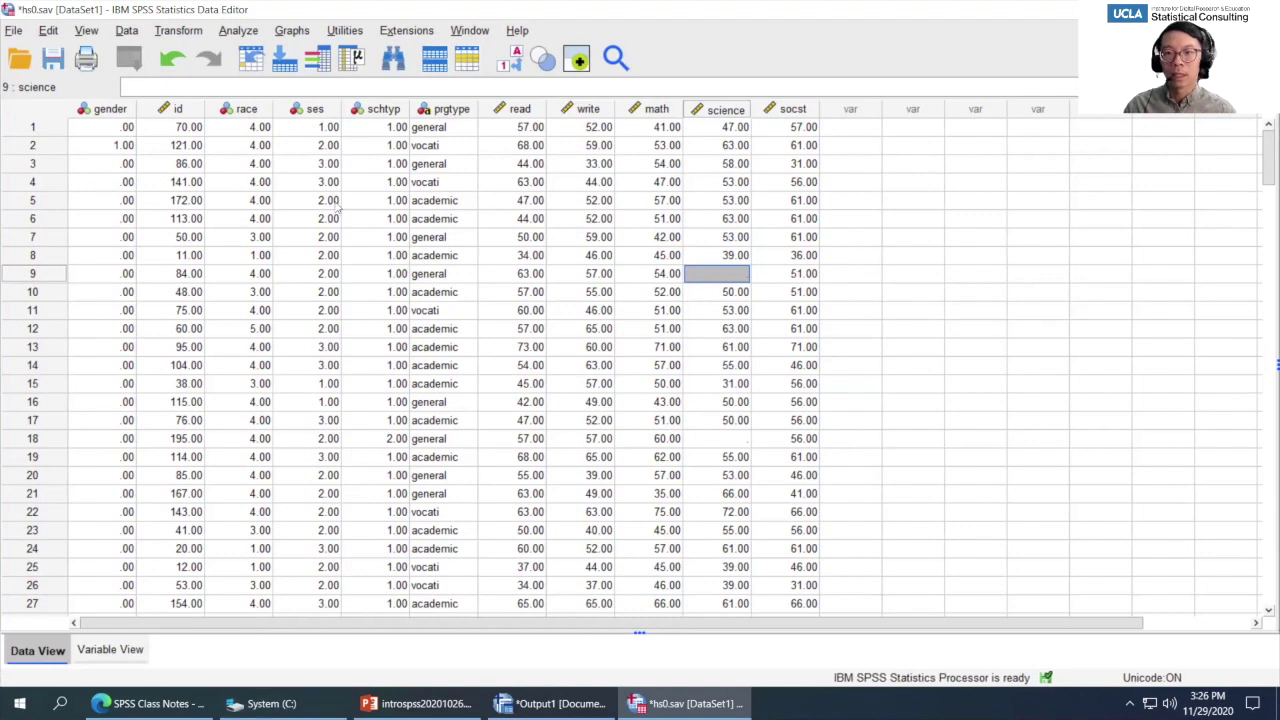
- Switch to the introspss20201026 presentation in PowerPoint and browse to slide 4, SPSS Environment
click(415, 703)
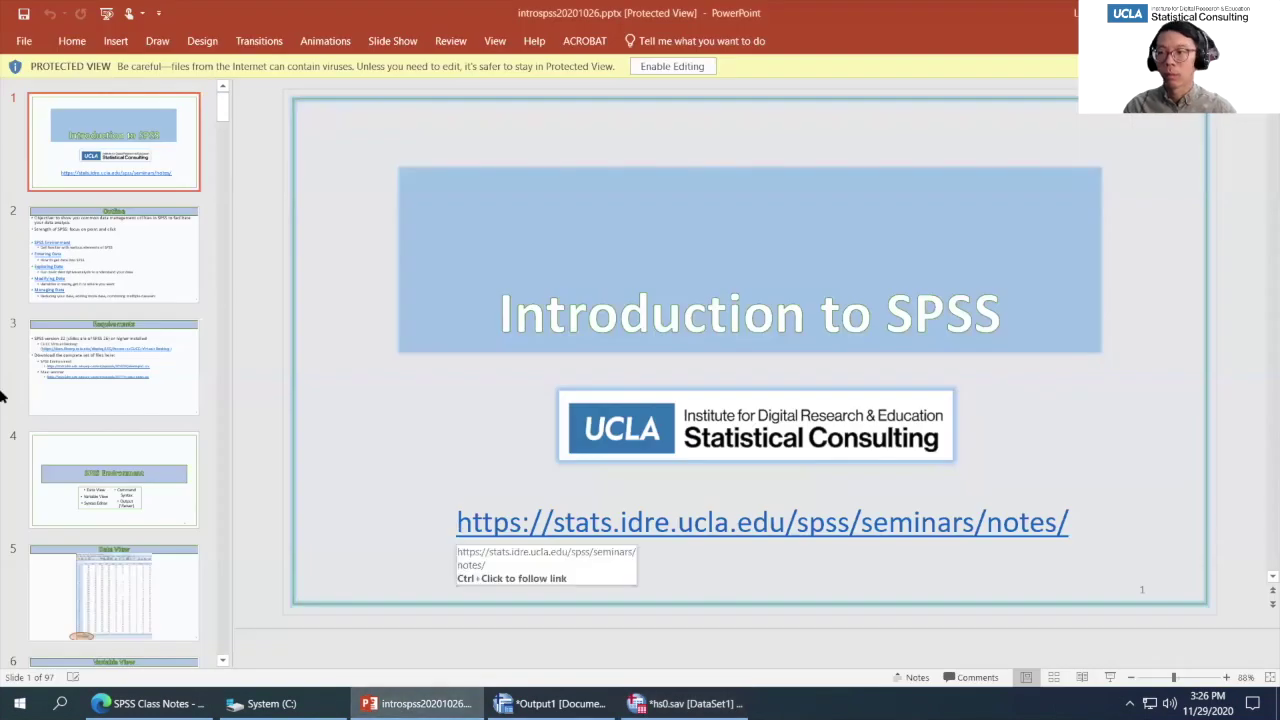
click(120, 274)
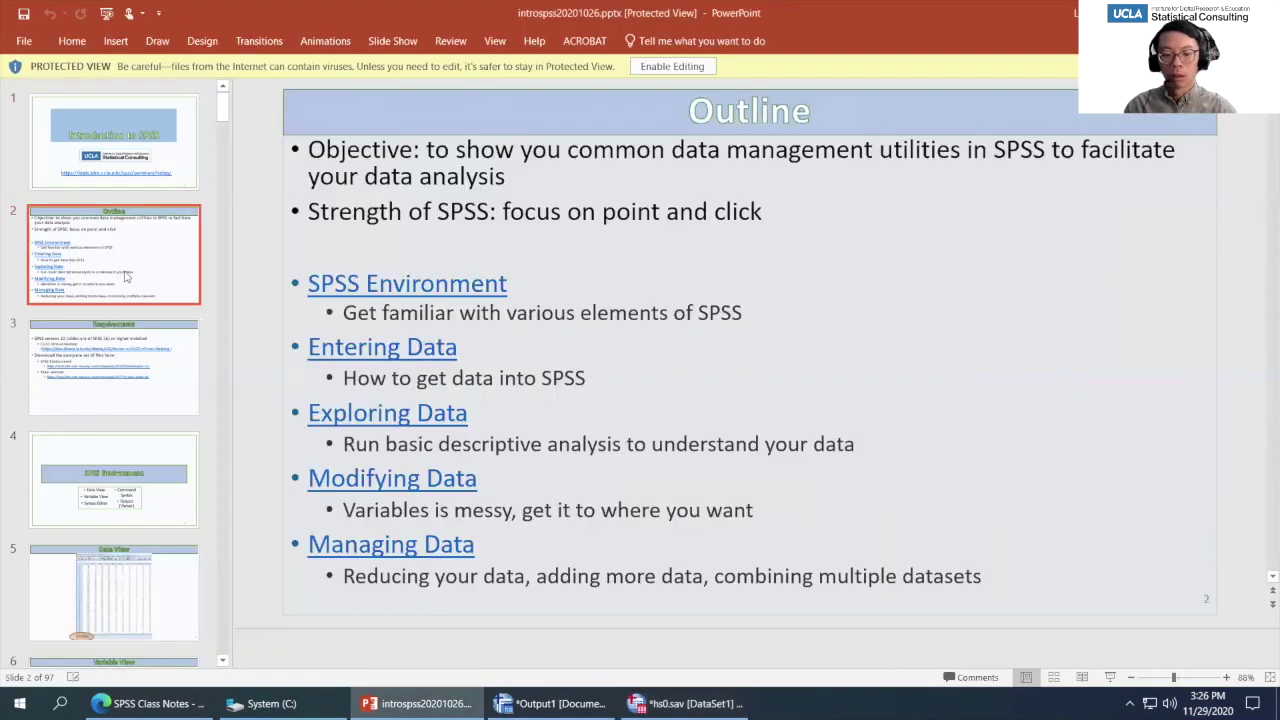
key(Down)
key(Down)
key(Down)
key(Down)
key(Down)
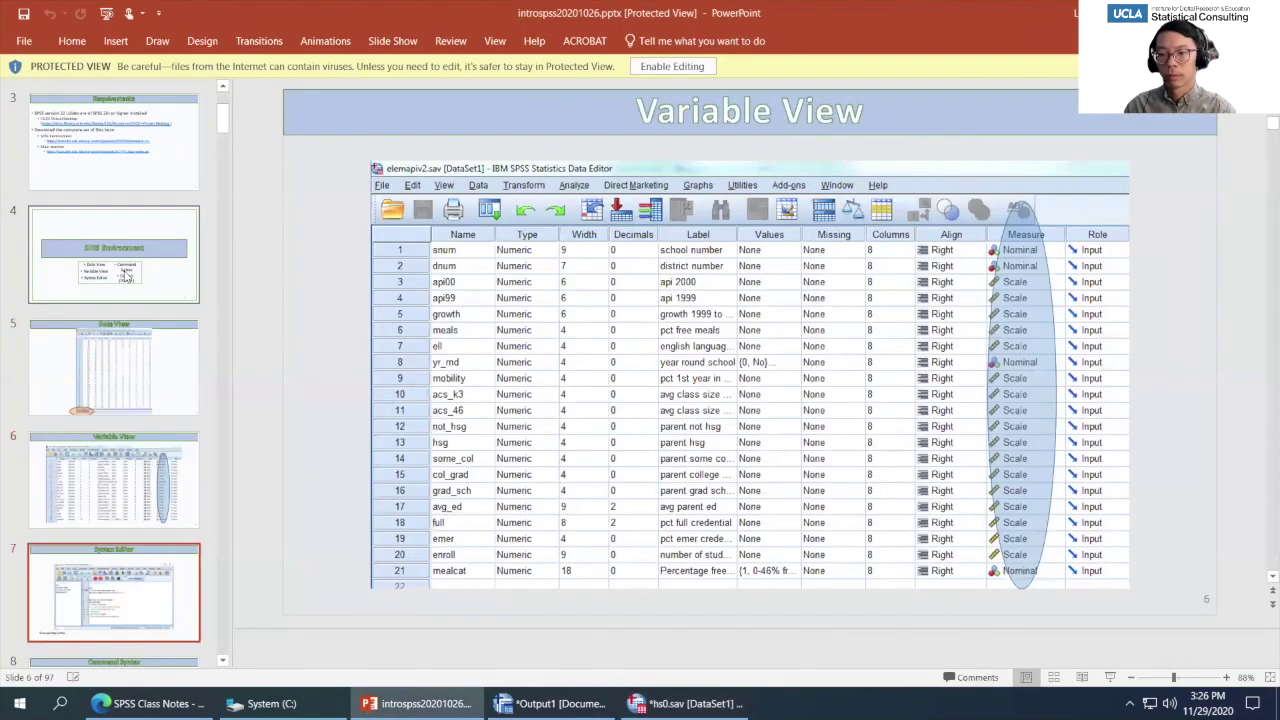
key(Up)
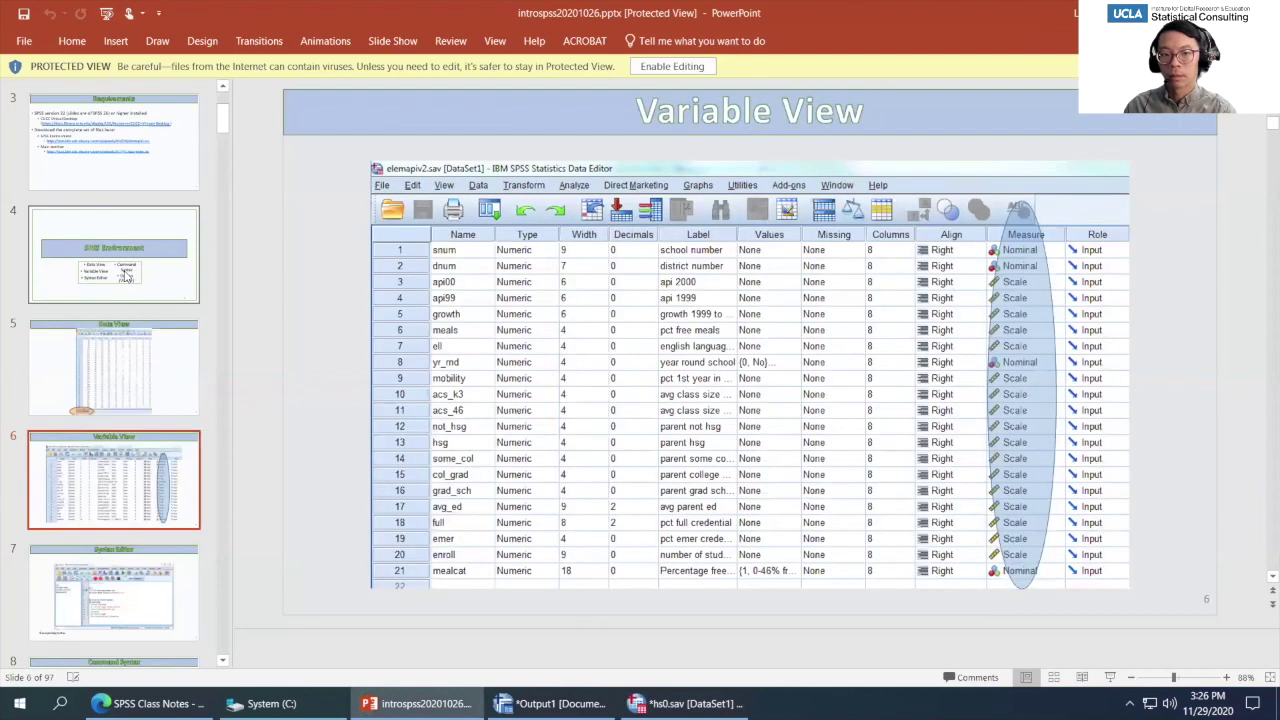
key(Down)
key(Up)
key(Up)
key(Up)
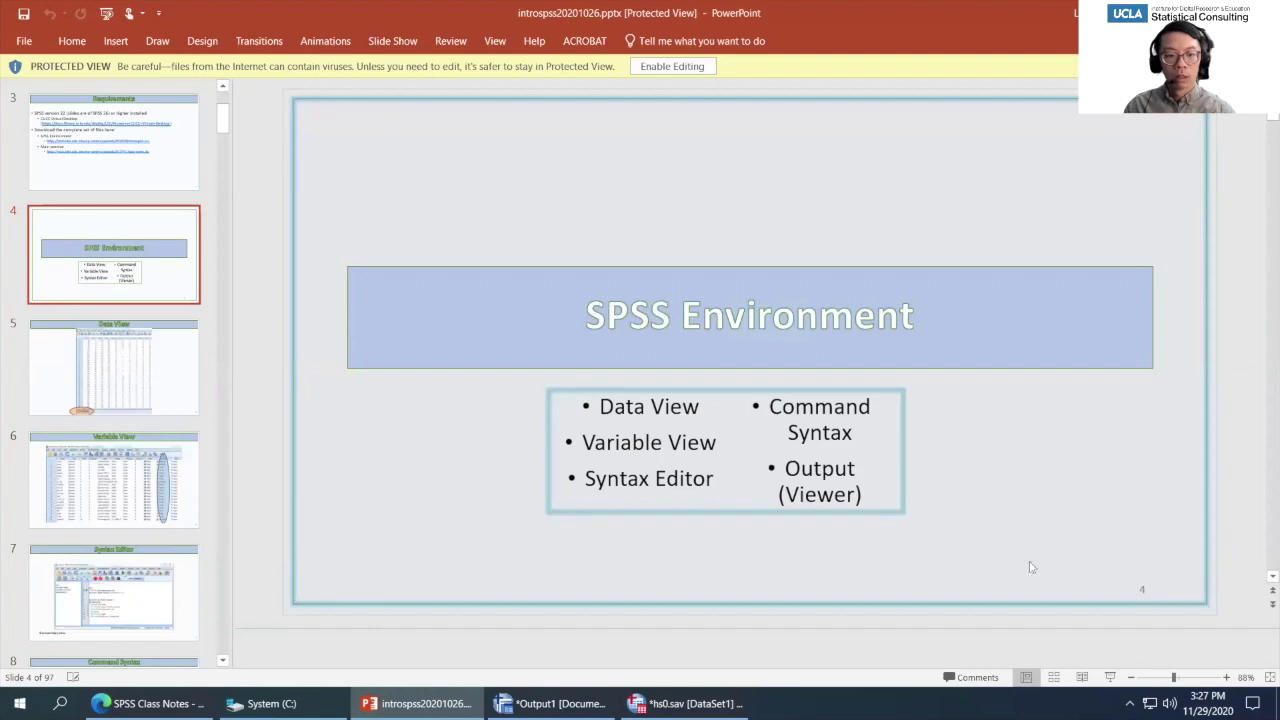
- Present the slides from SPSS Environment through Data View and Variable View to Syntax Editor, and end the slide show
click(1109, 677)
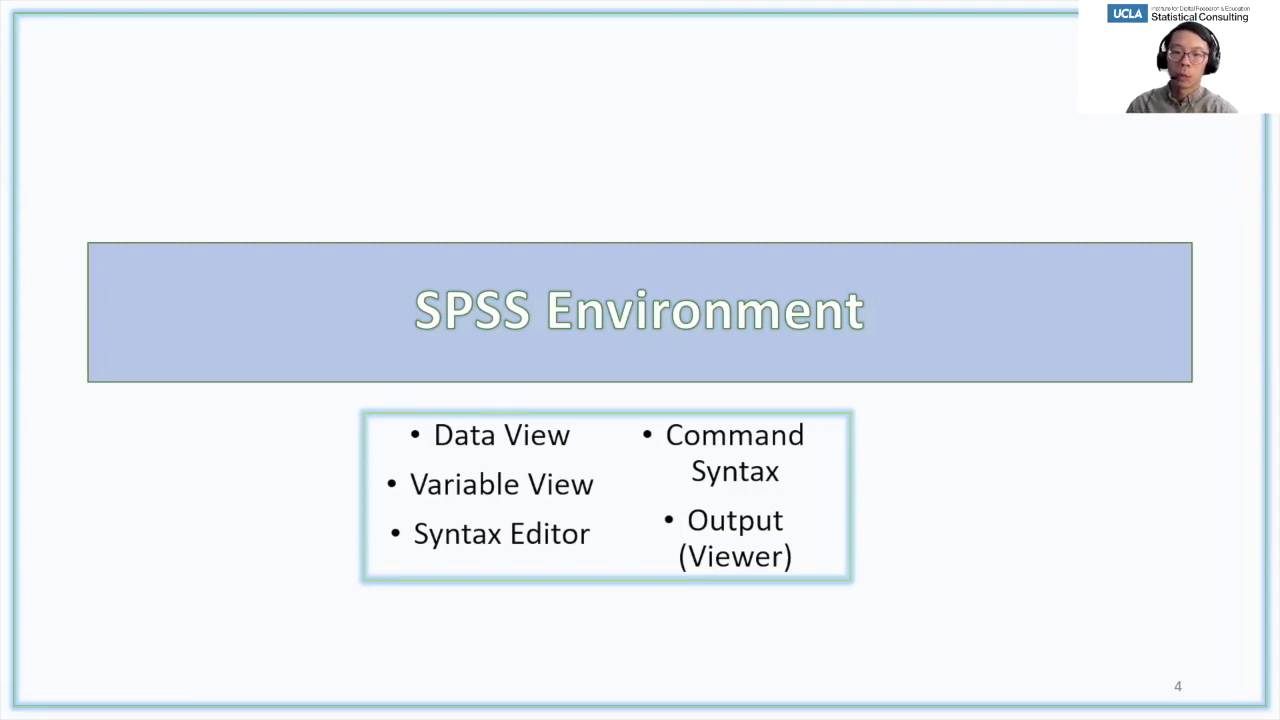
key(Right)
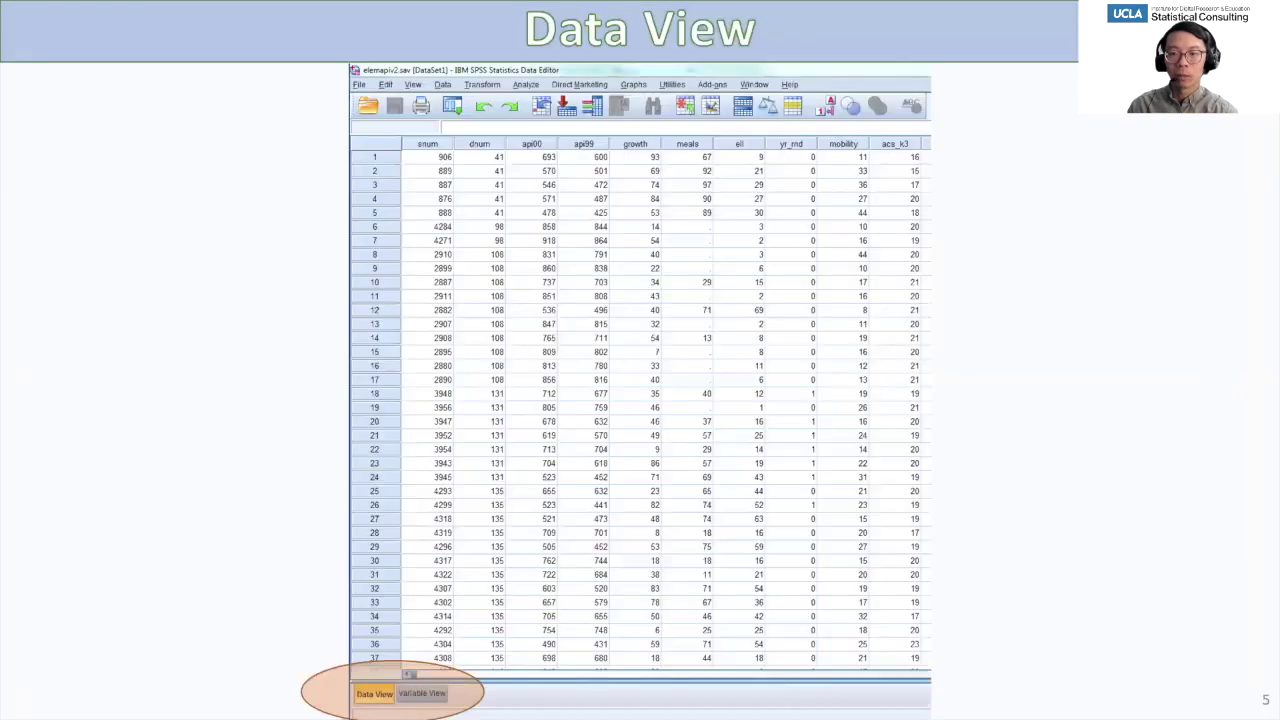
key(Right)
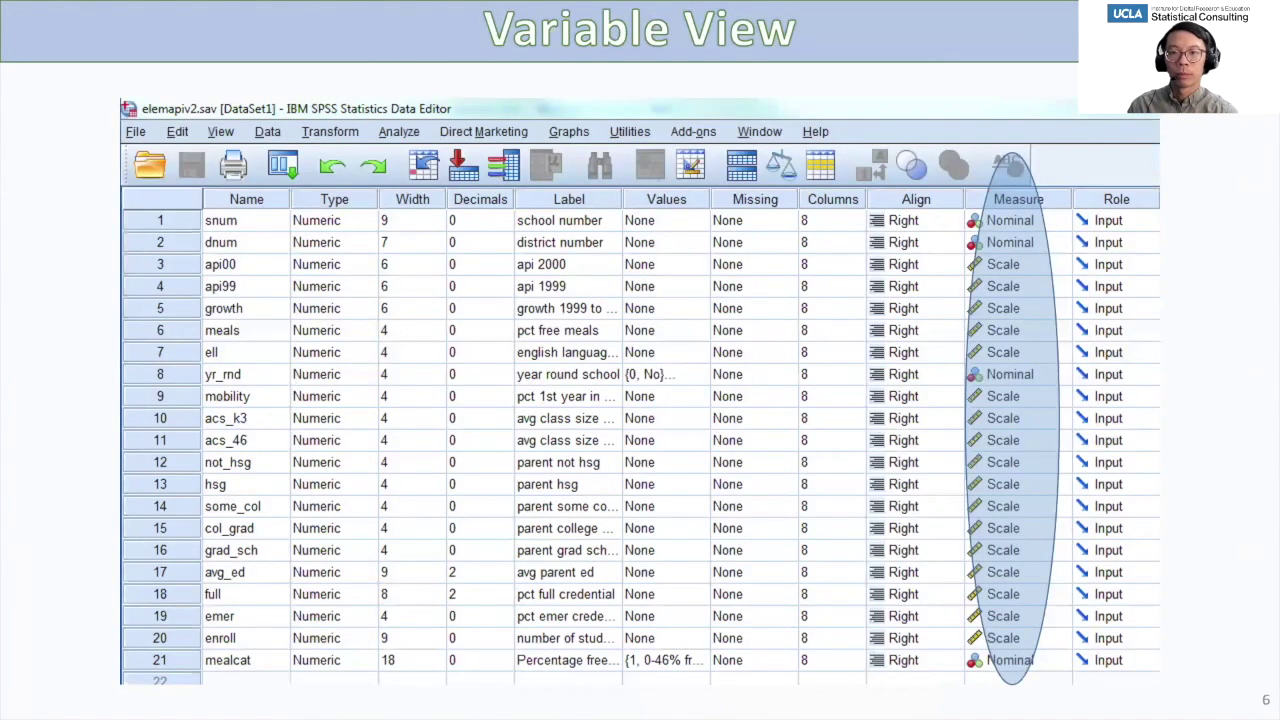
key(Right)
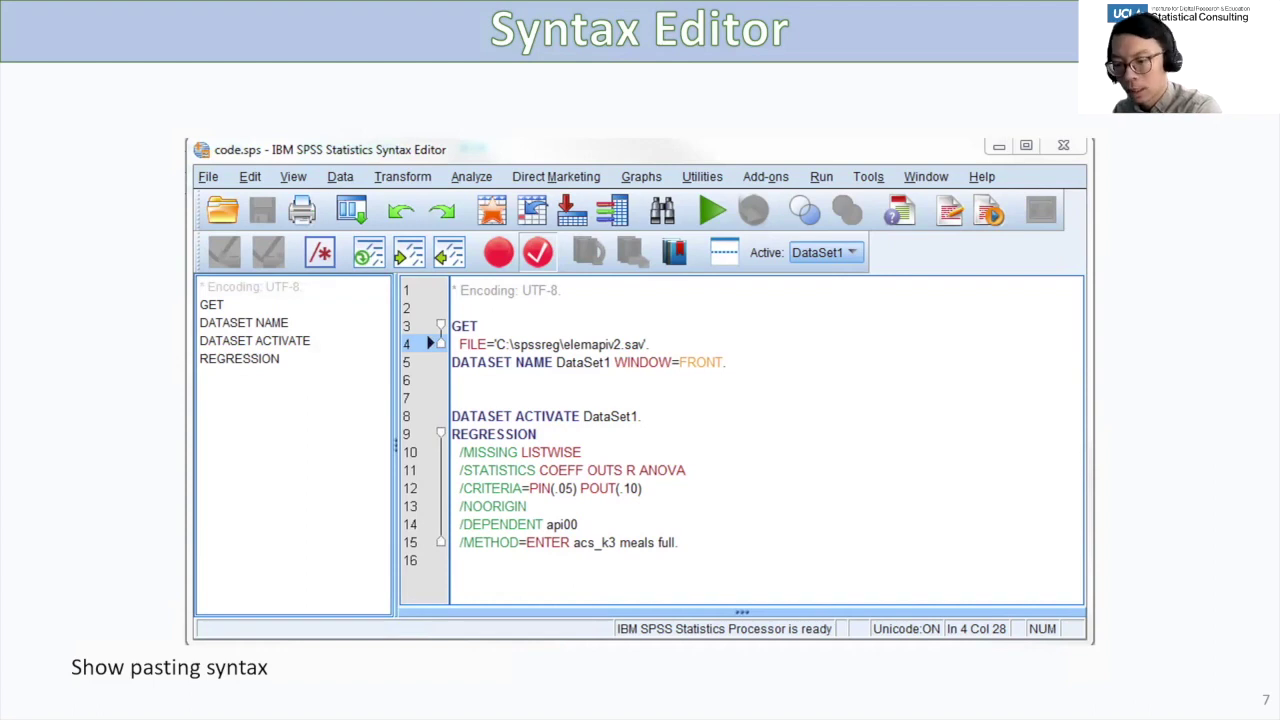
key(Escape)
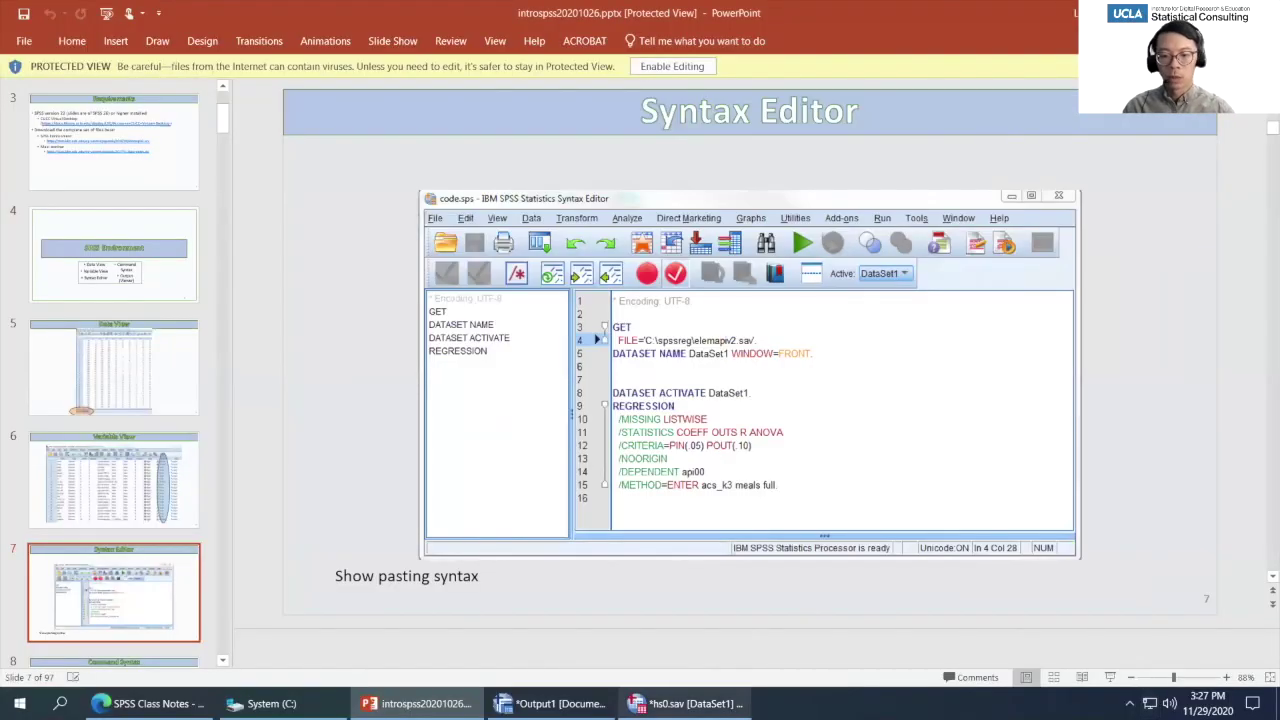
- Switch back to the hs0.sav dataset in SPSS and create a new syntax file
click(680, 703)
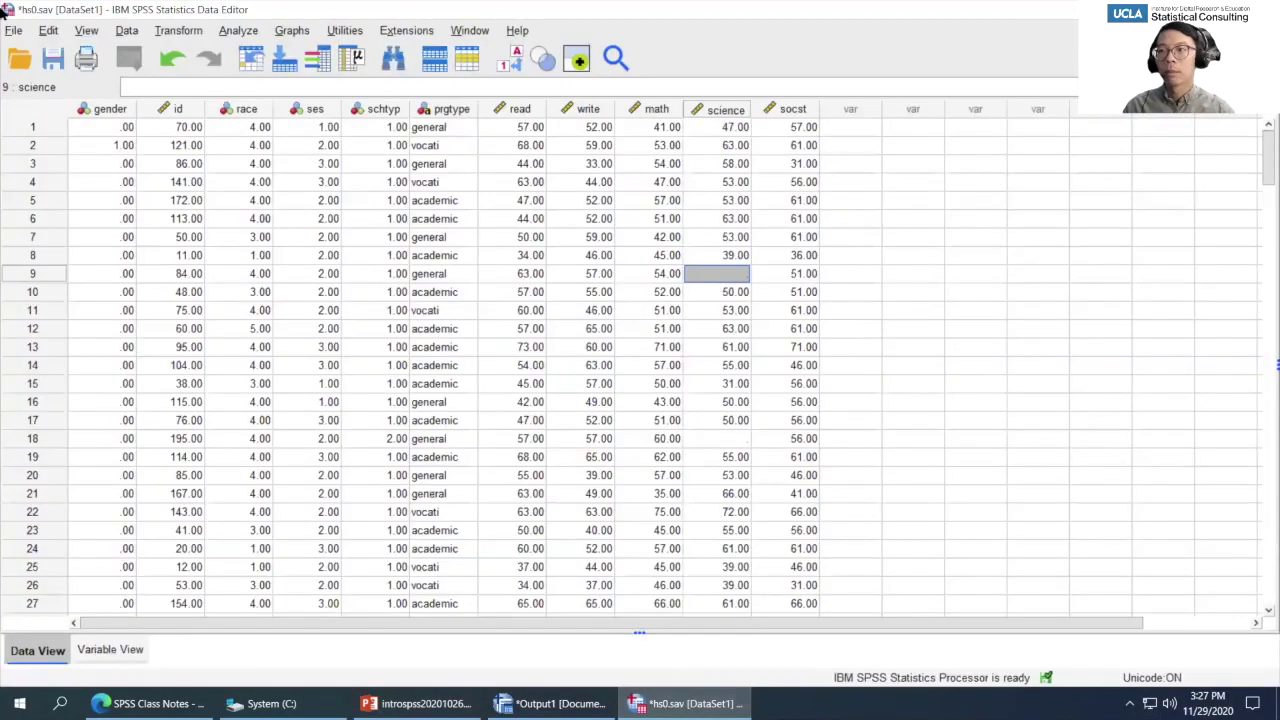
click(14, 31)
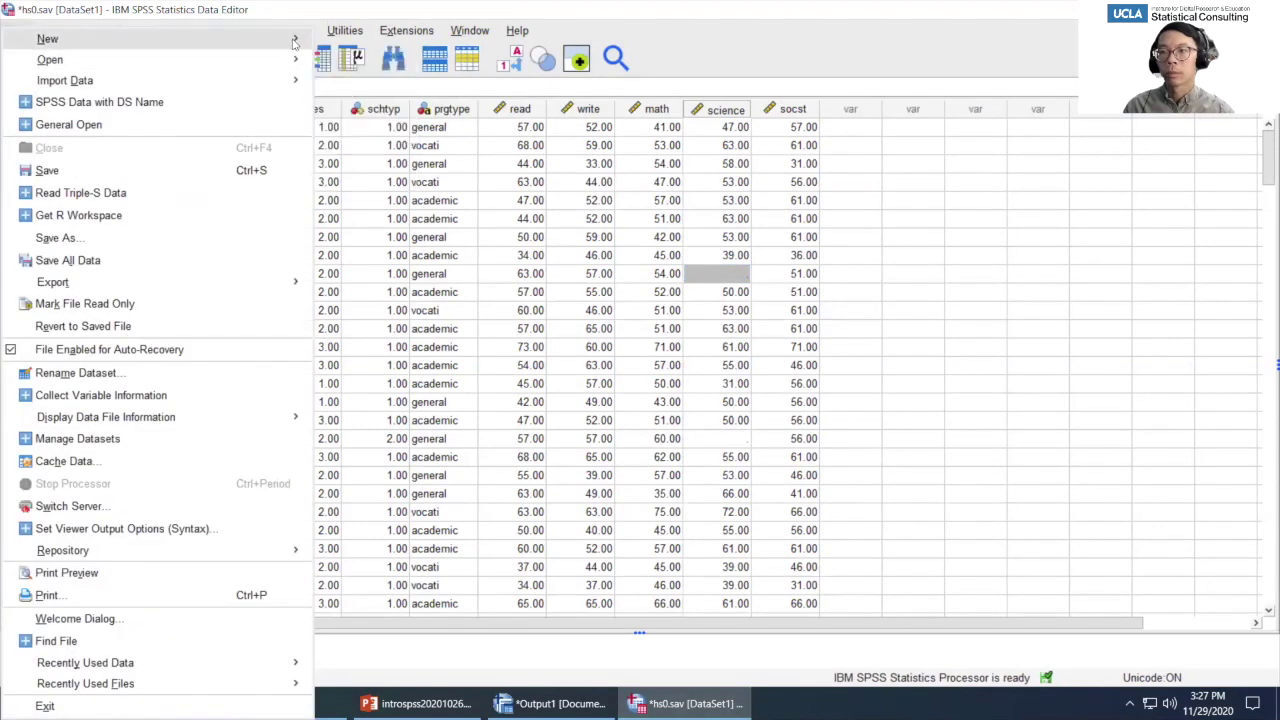
mouse_move(300, 39)
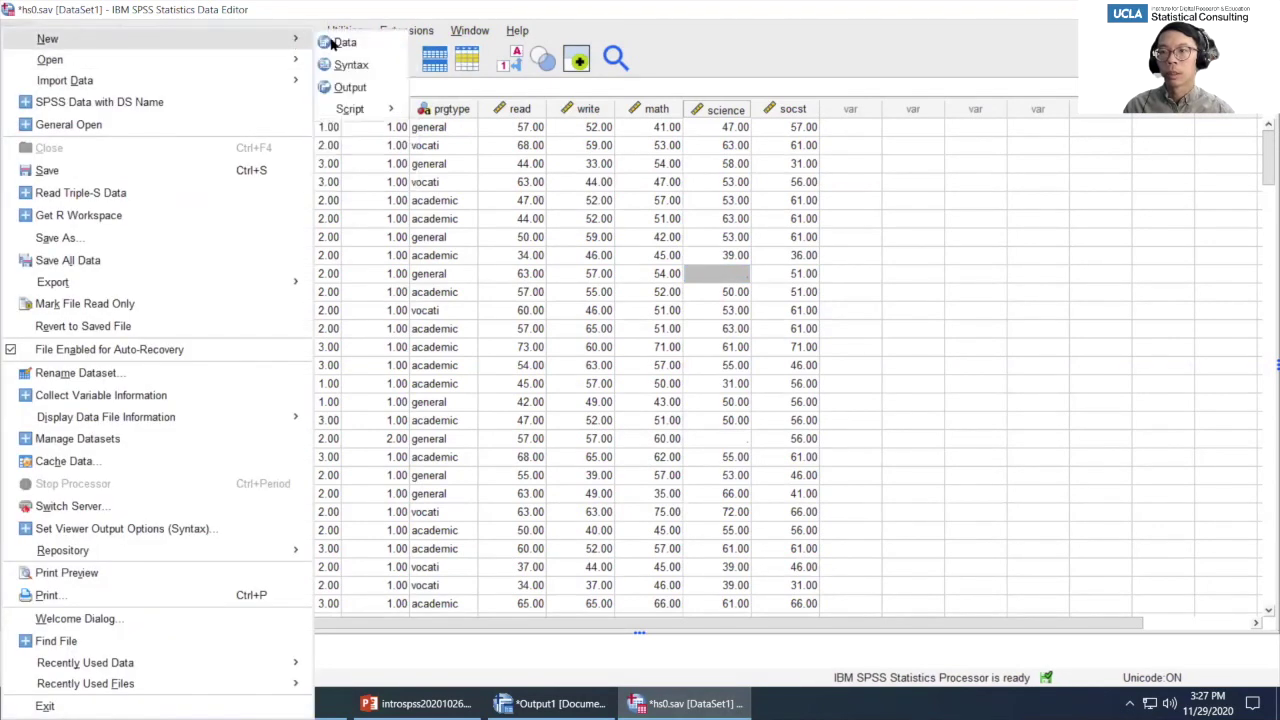
click(385, 68)
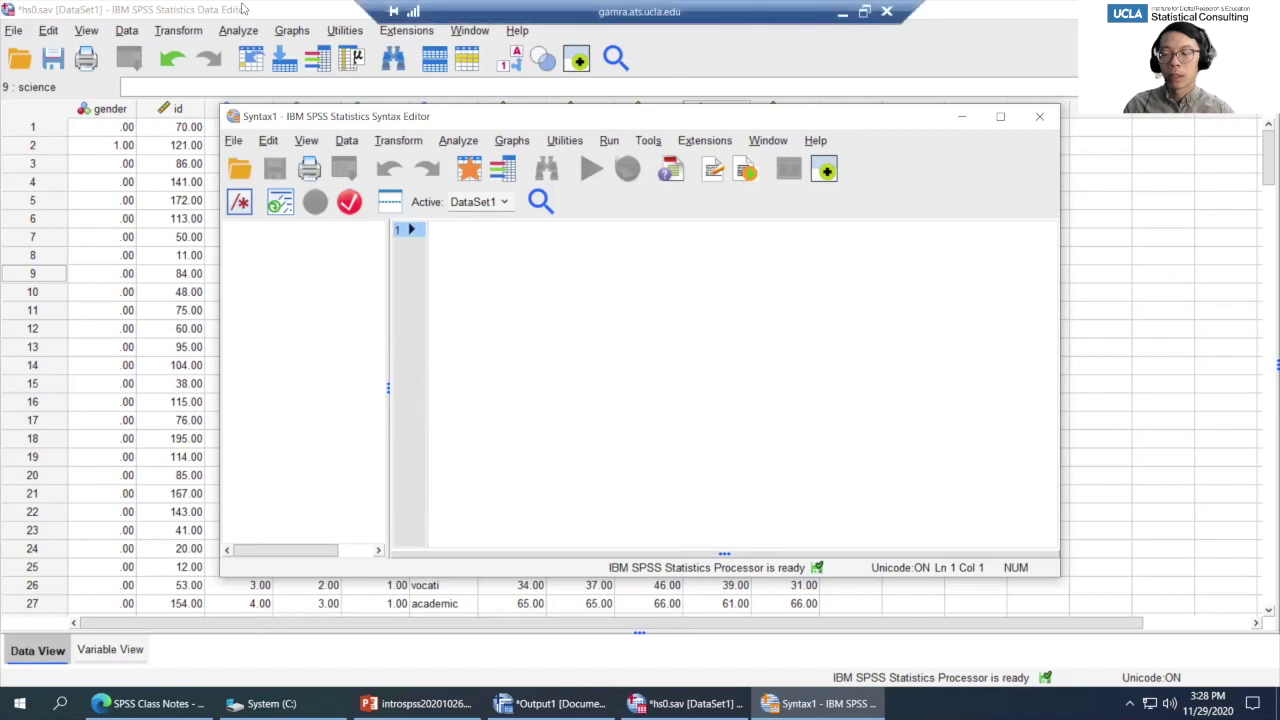
- Set up a Descriptives analysis of reading score in the hs0.sav dataset and paste its command into the syntax file
click(201, 10)
click(240, 32)
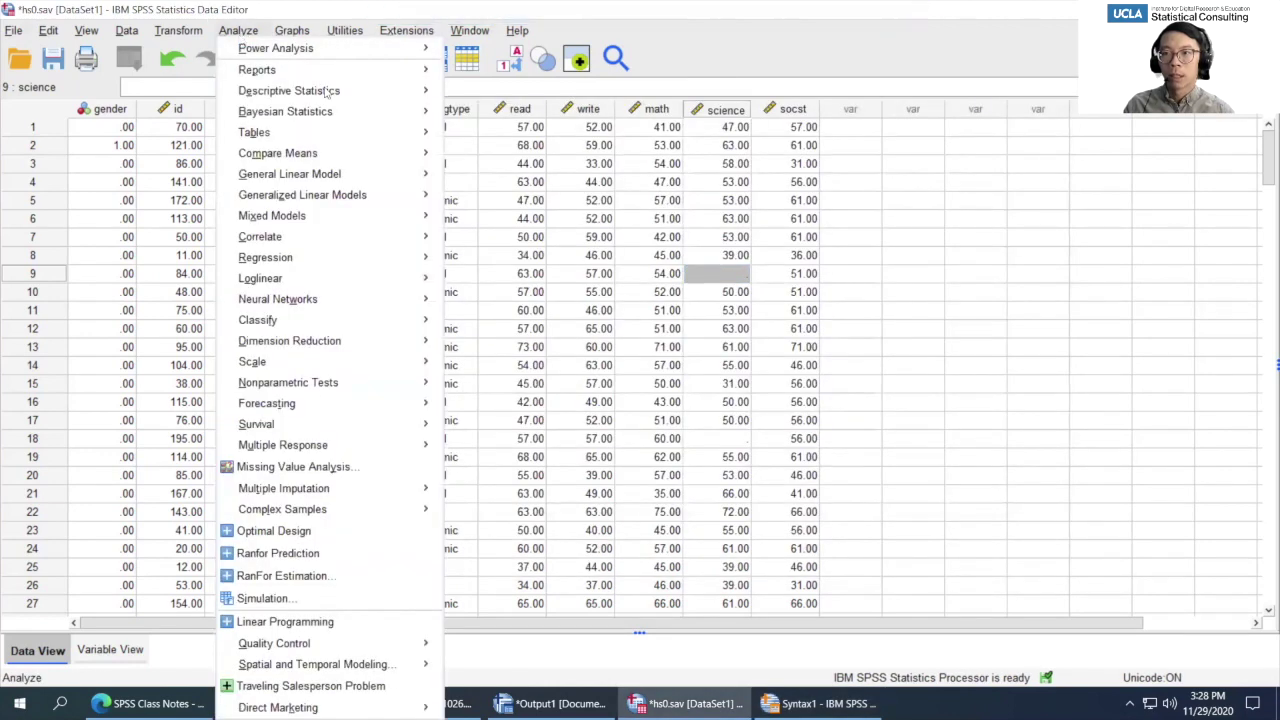
mouse_move(328, 97)
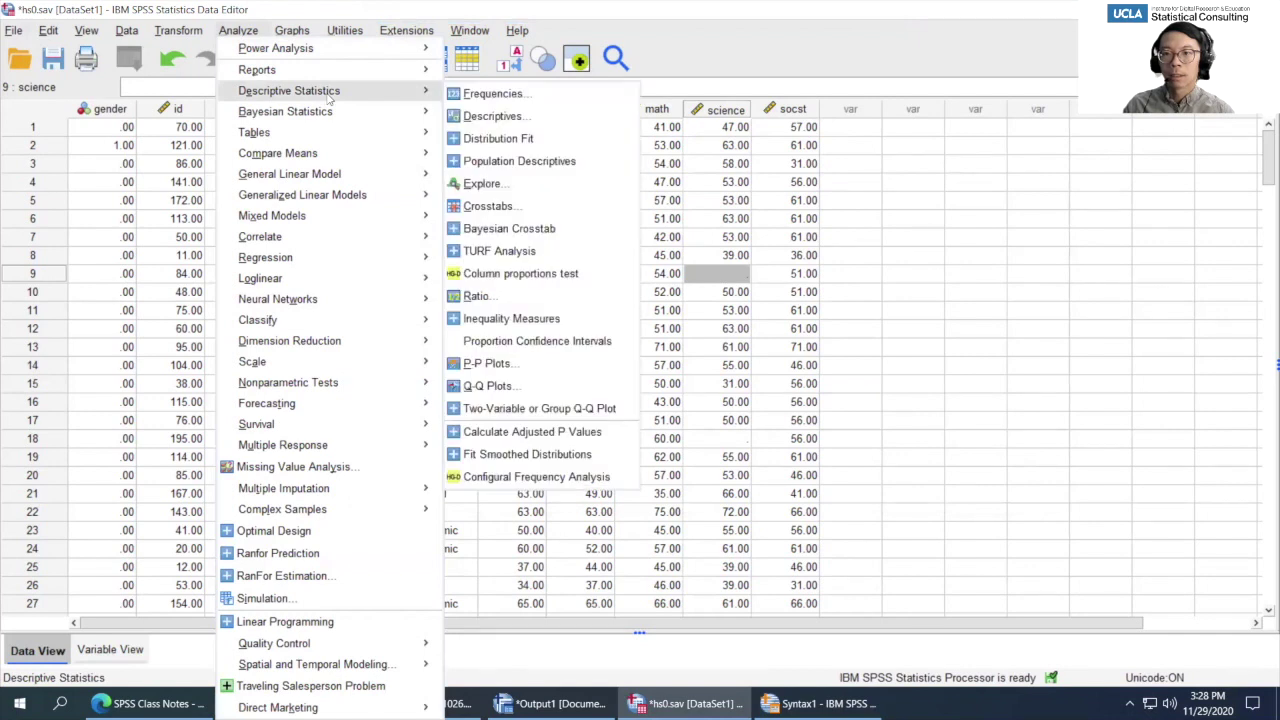
click(561, 121)
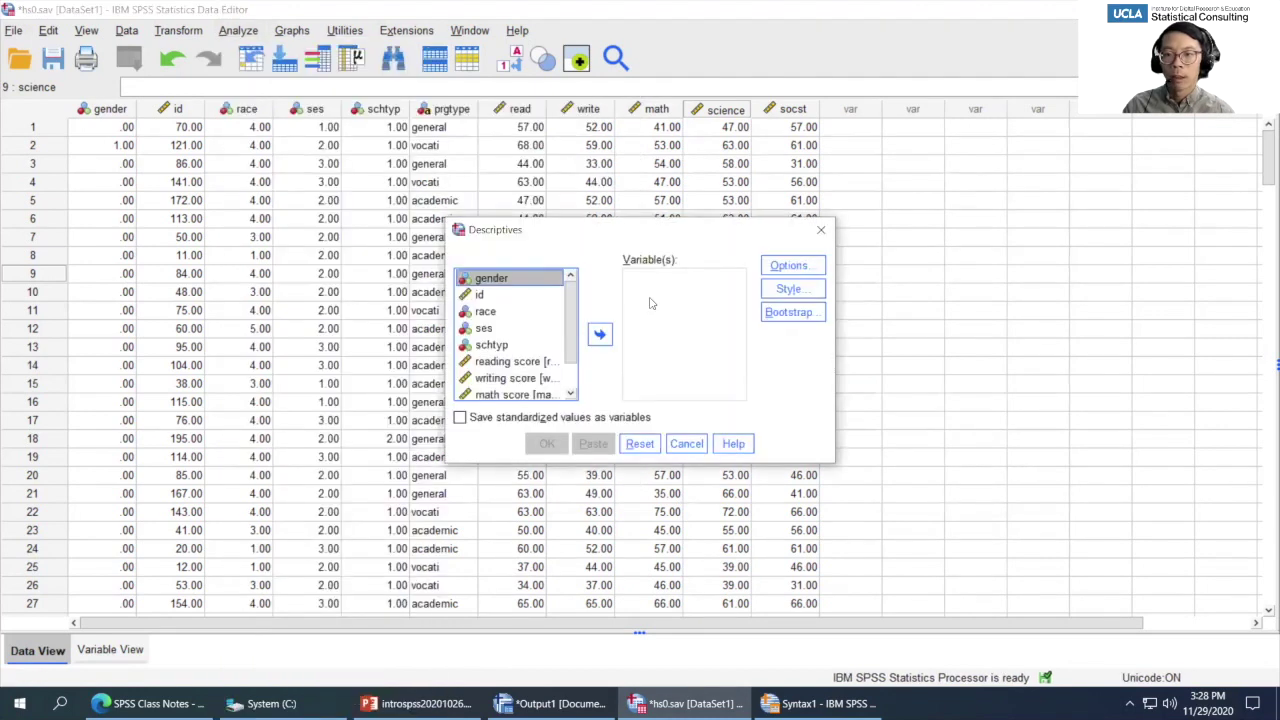
click(506, 365)
click(600, 334)
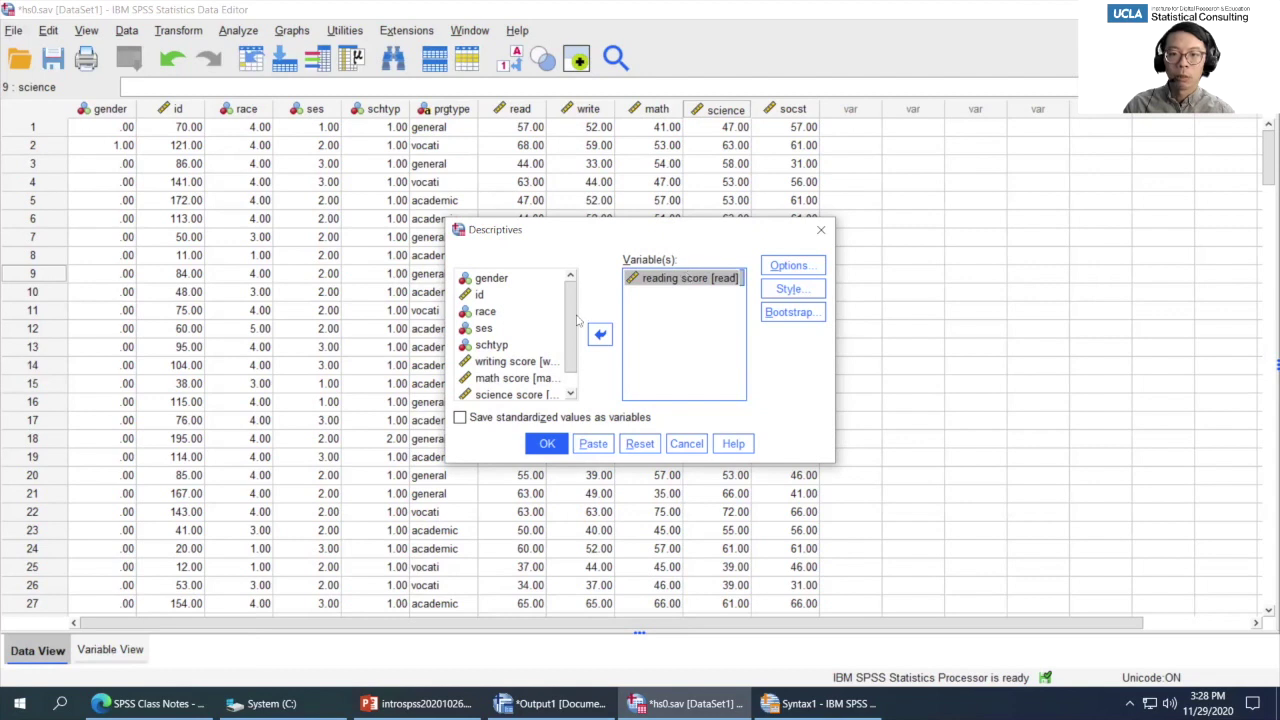
click(545, 447)
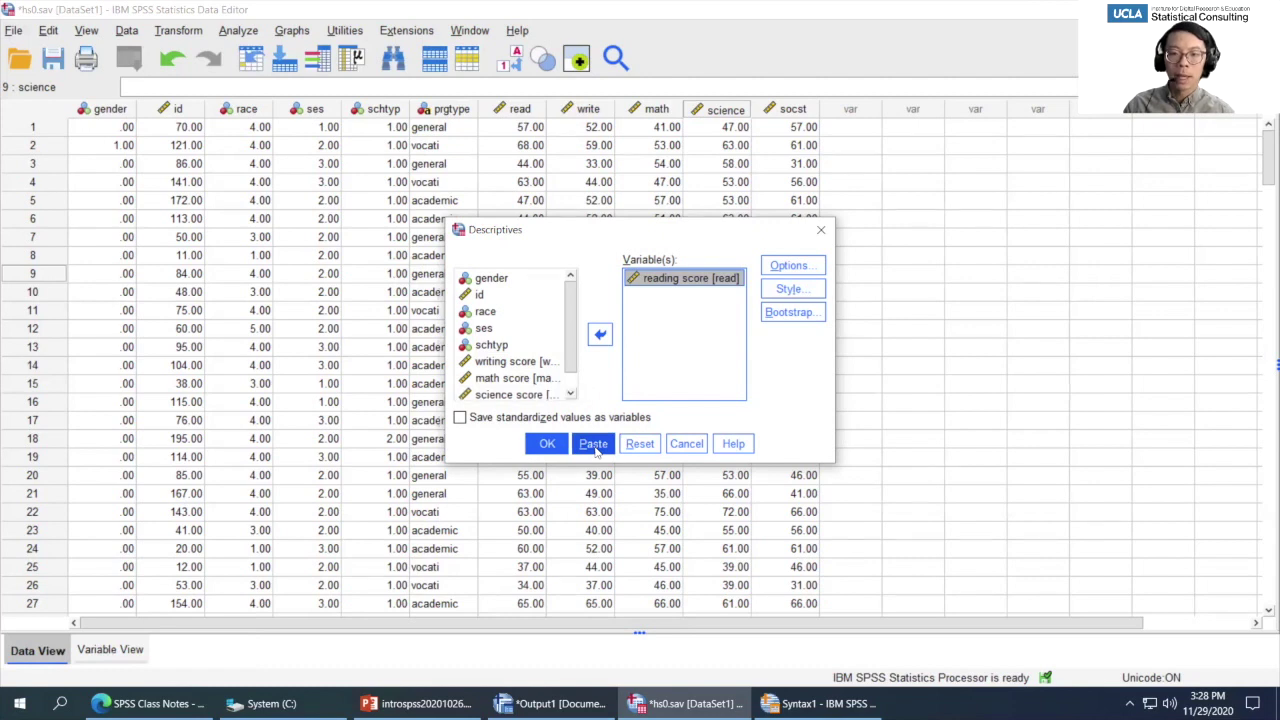
click(594, 446)
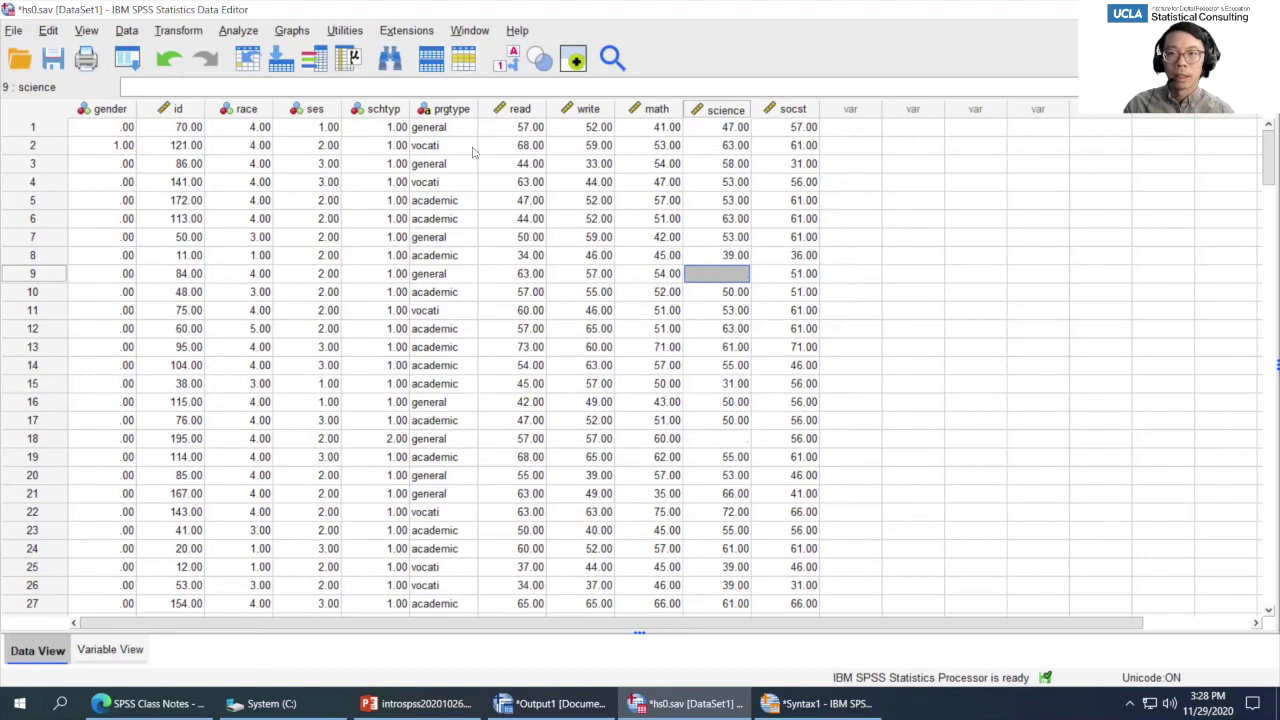
- Run the pasted DATASET ACTIVATE and DESCRIPTIVES commands from the Syntax1 window
click(461, 30)
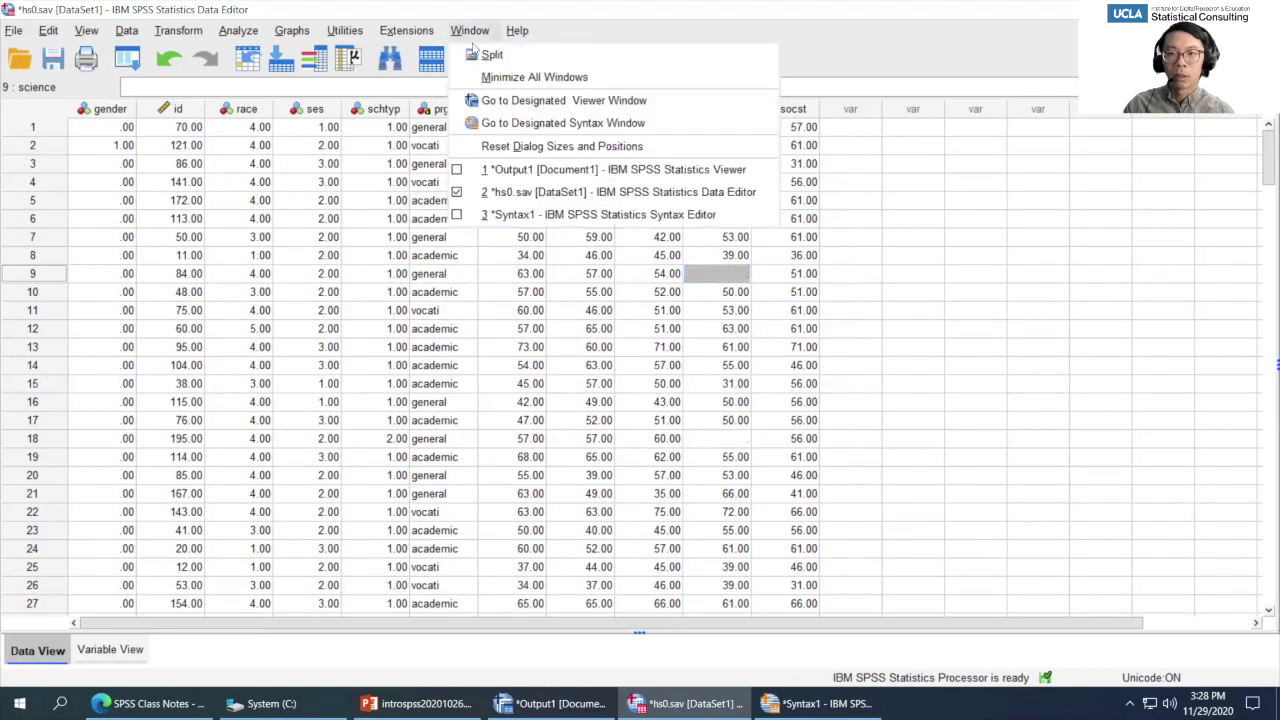
click(580, 216)
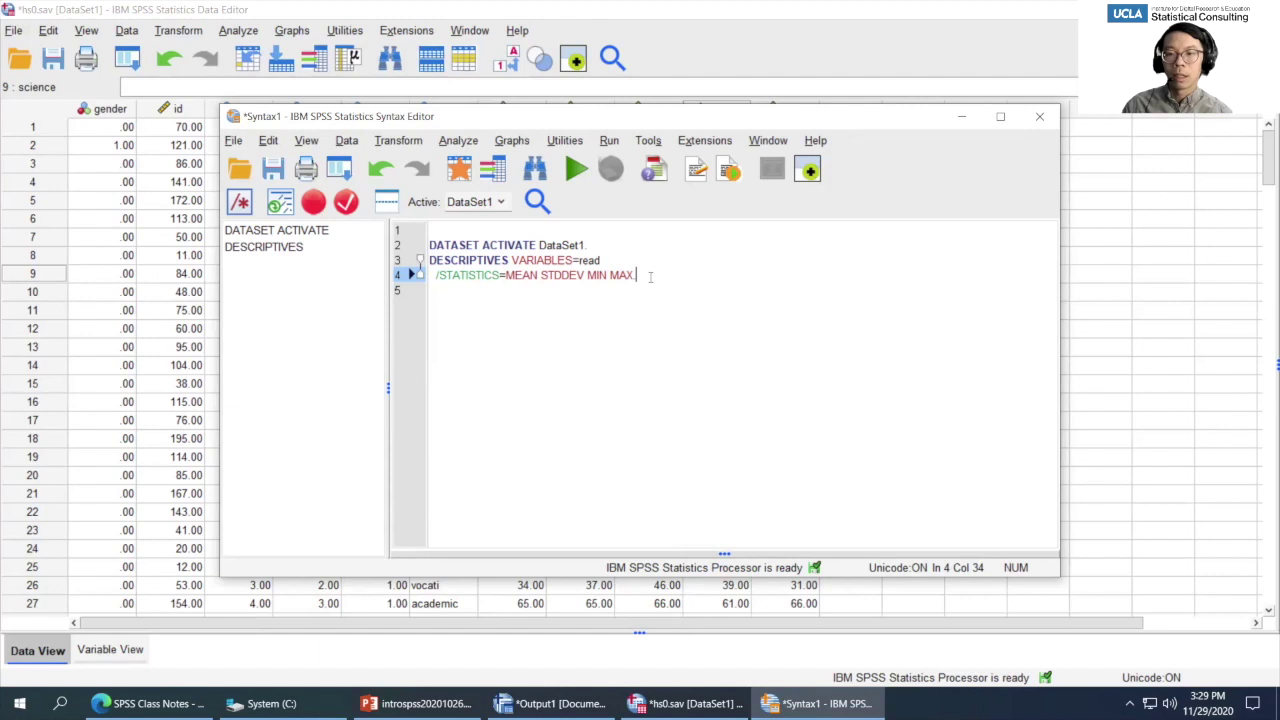
drag(650, 276, 429, 244)
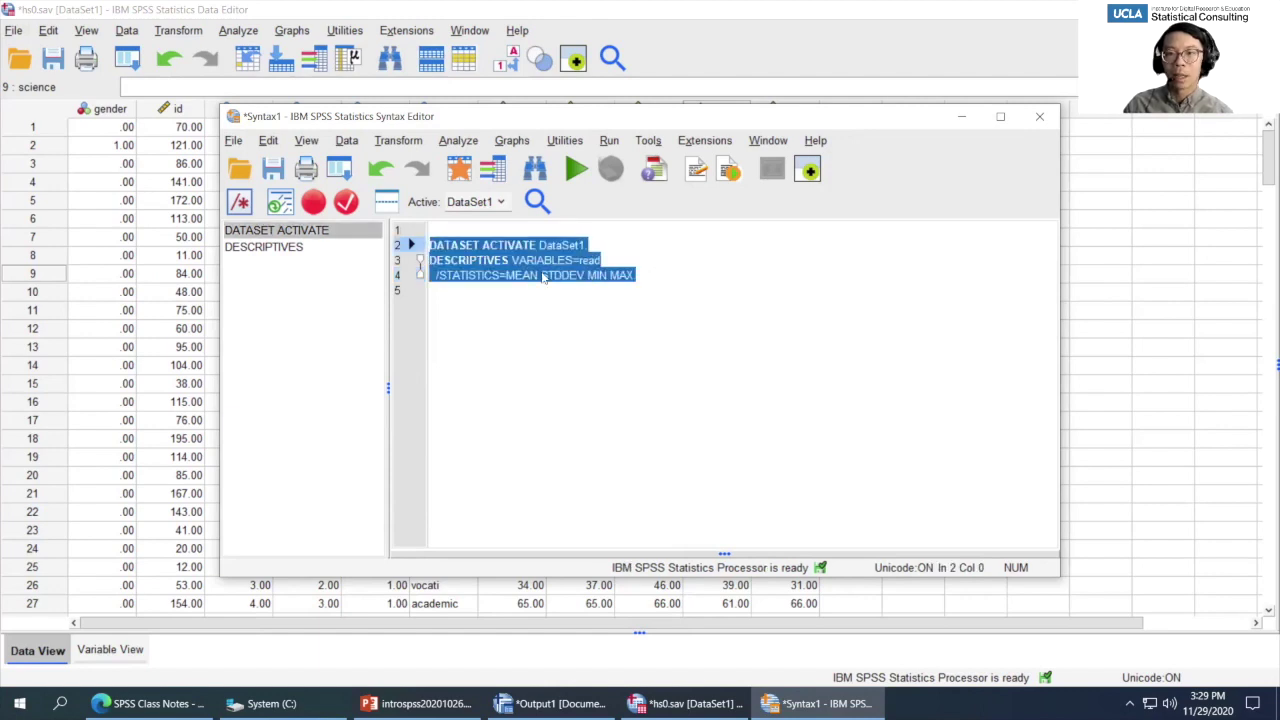
click(576, 172)
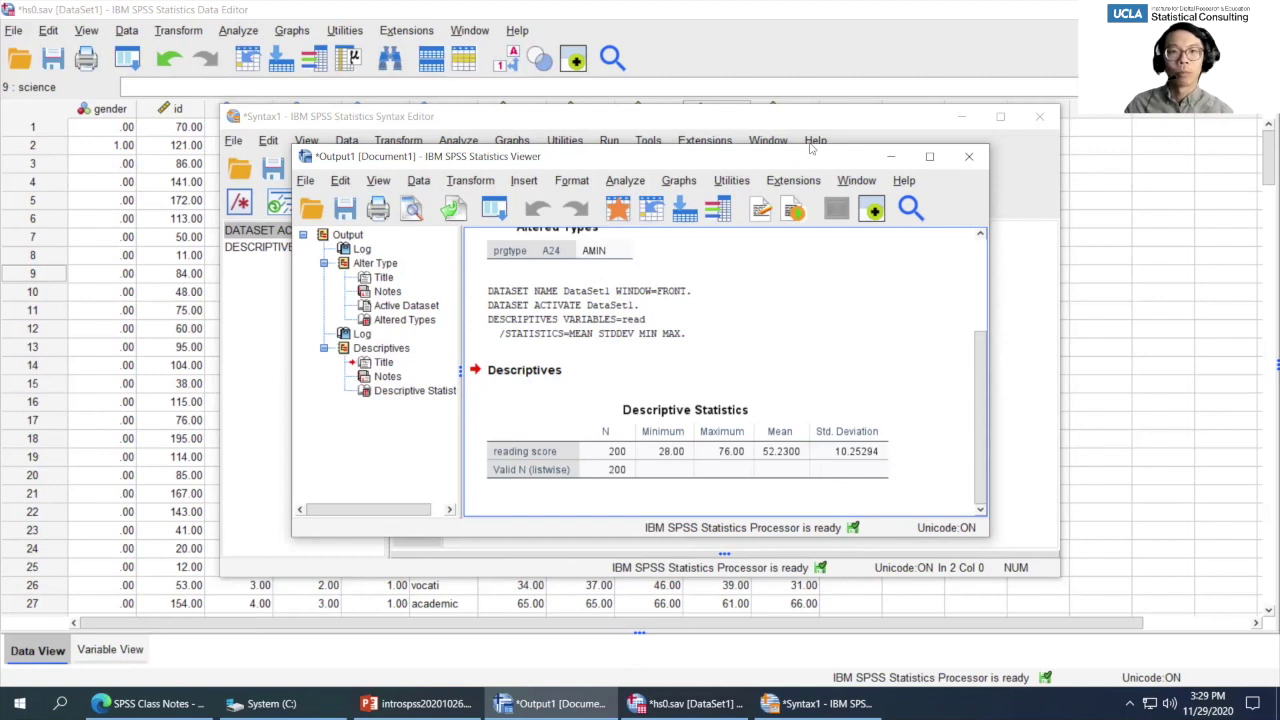
- Minimize the output window and show the Syntax Editor's help options
click(891, 160)
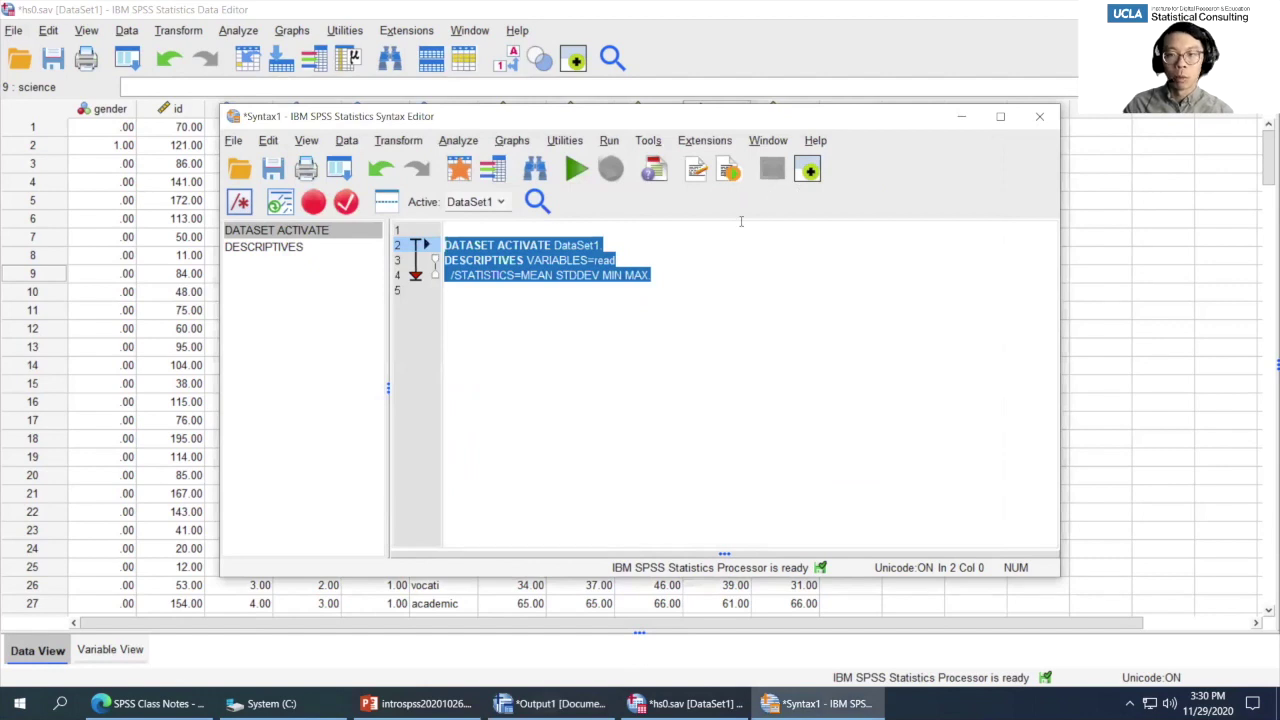
click(816, 141)
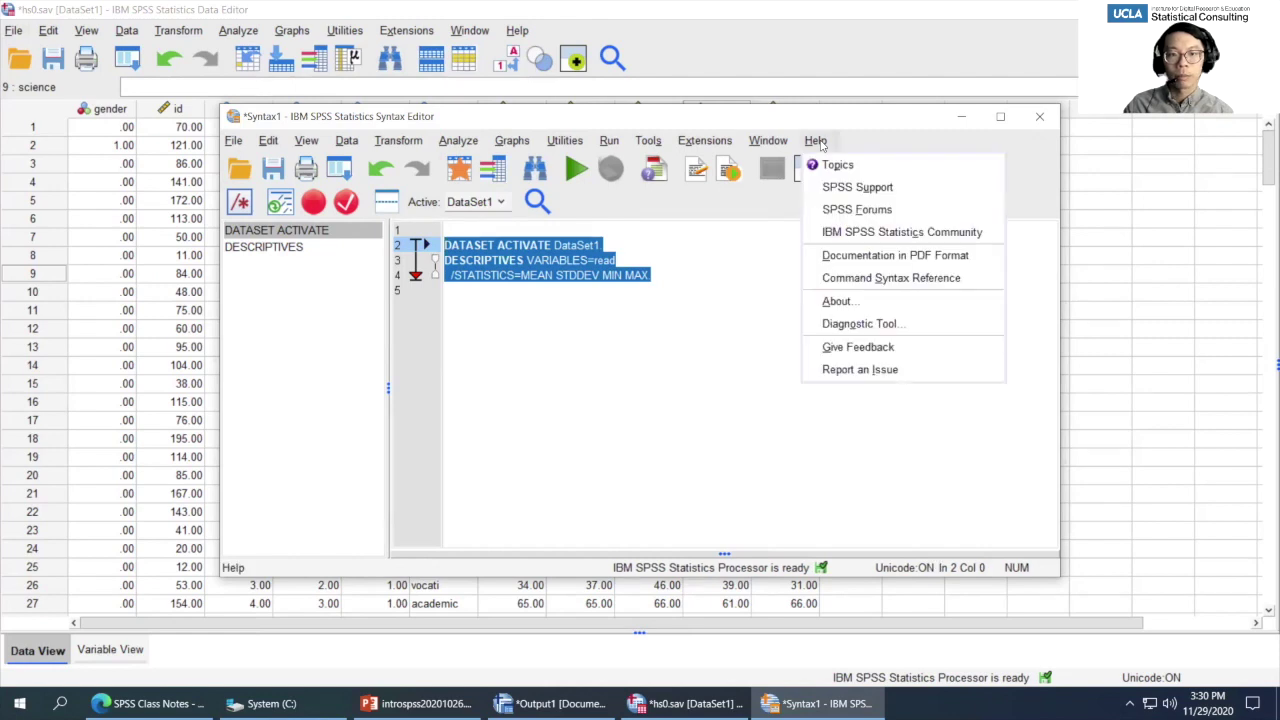
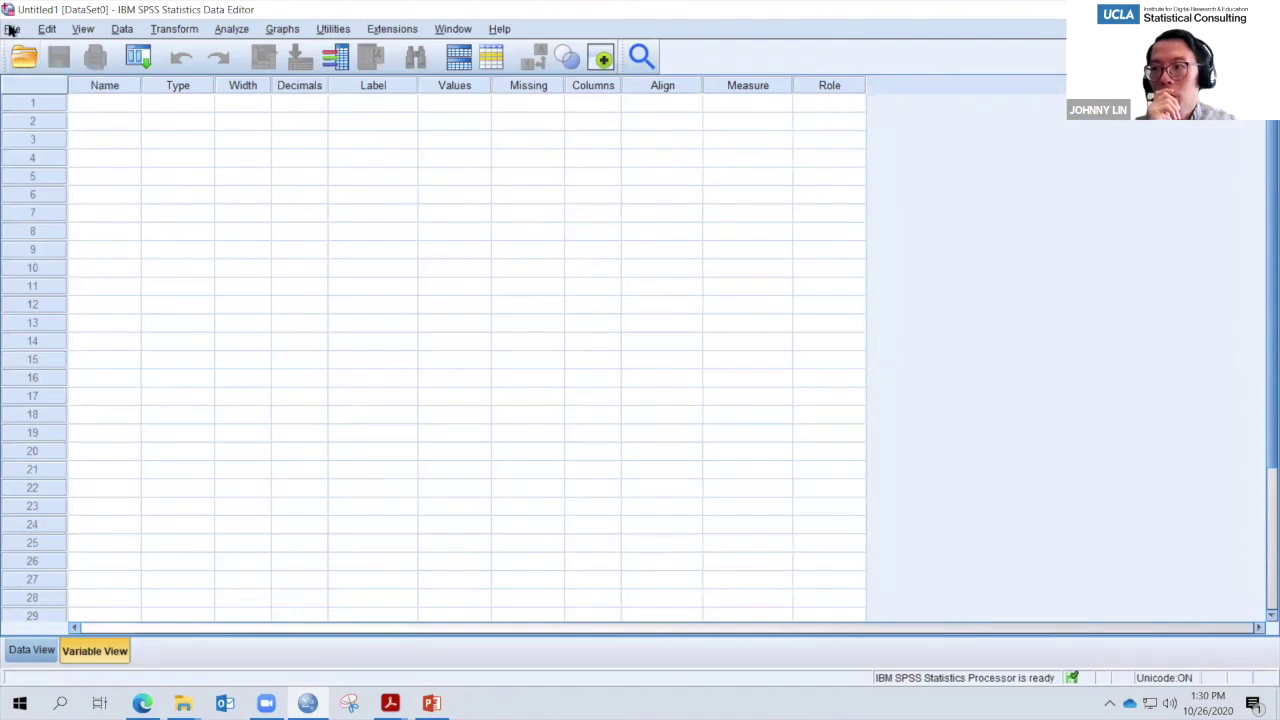
click(11, 29)
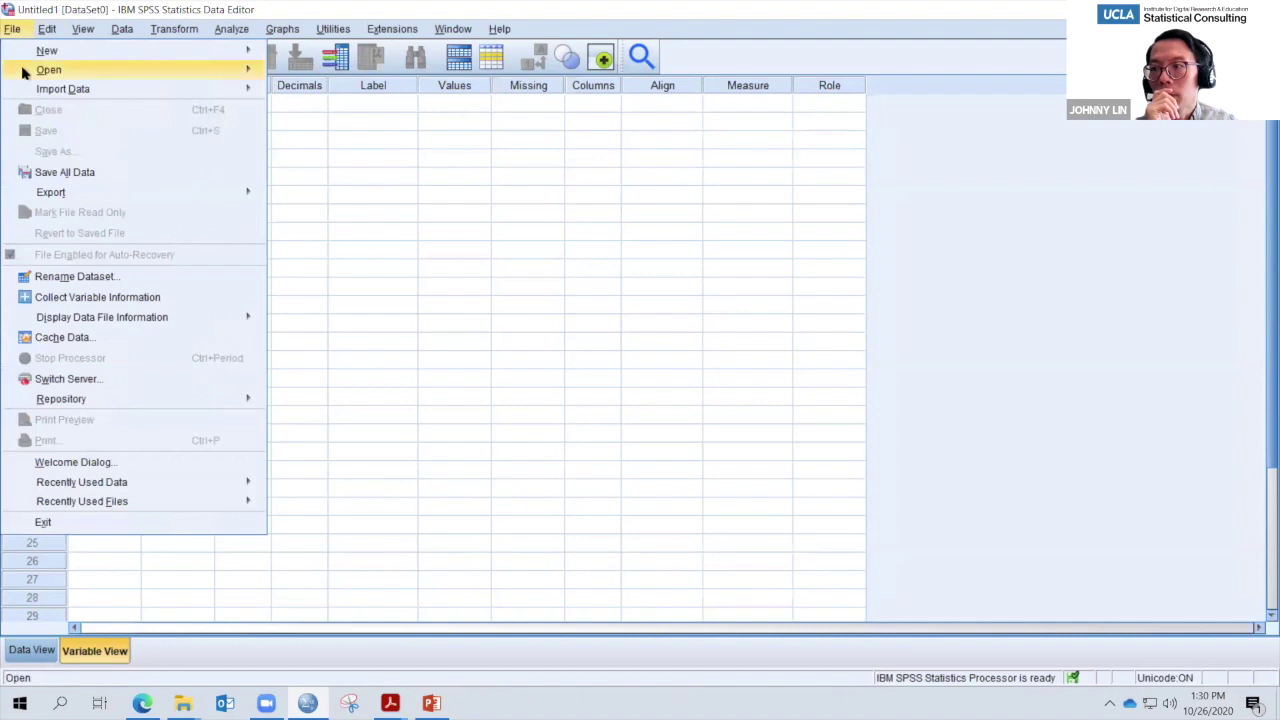
mouse_move(24, 72)
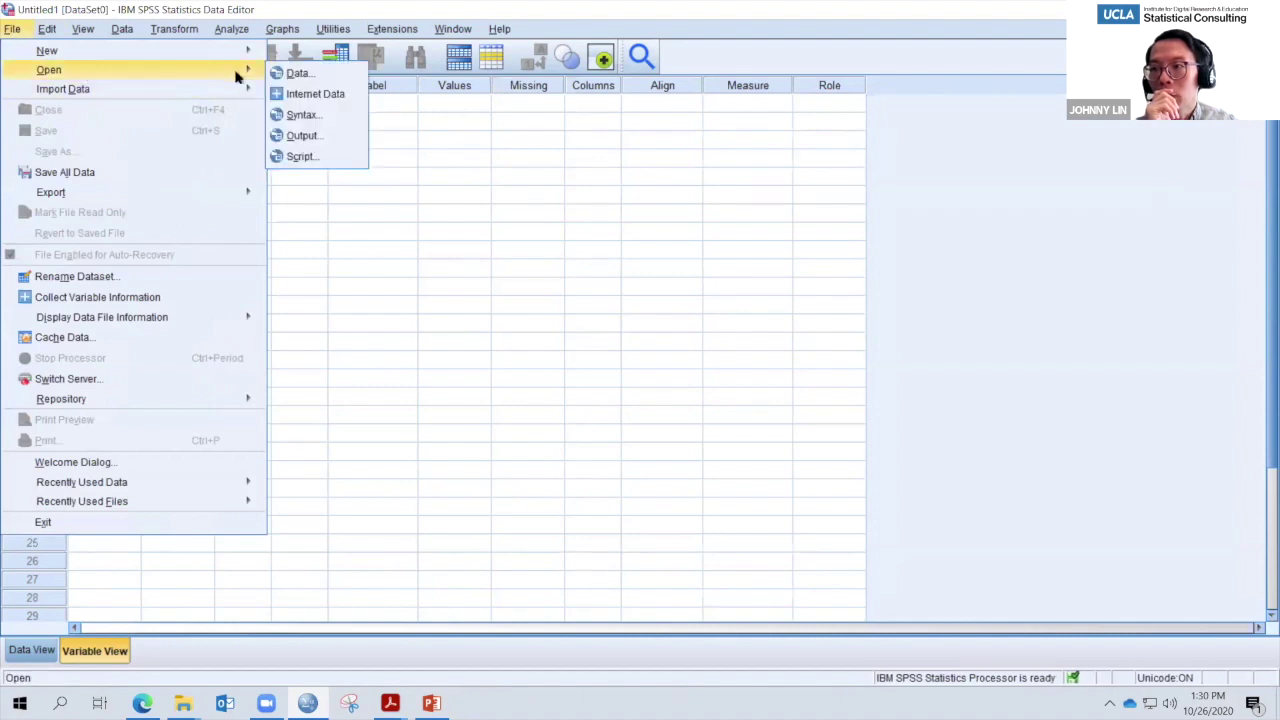
click(286, 78)
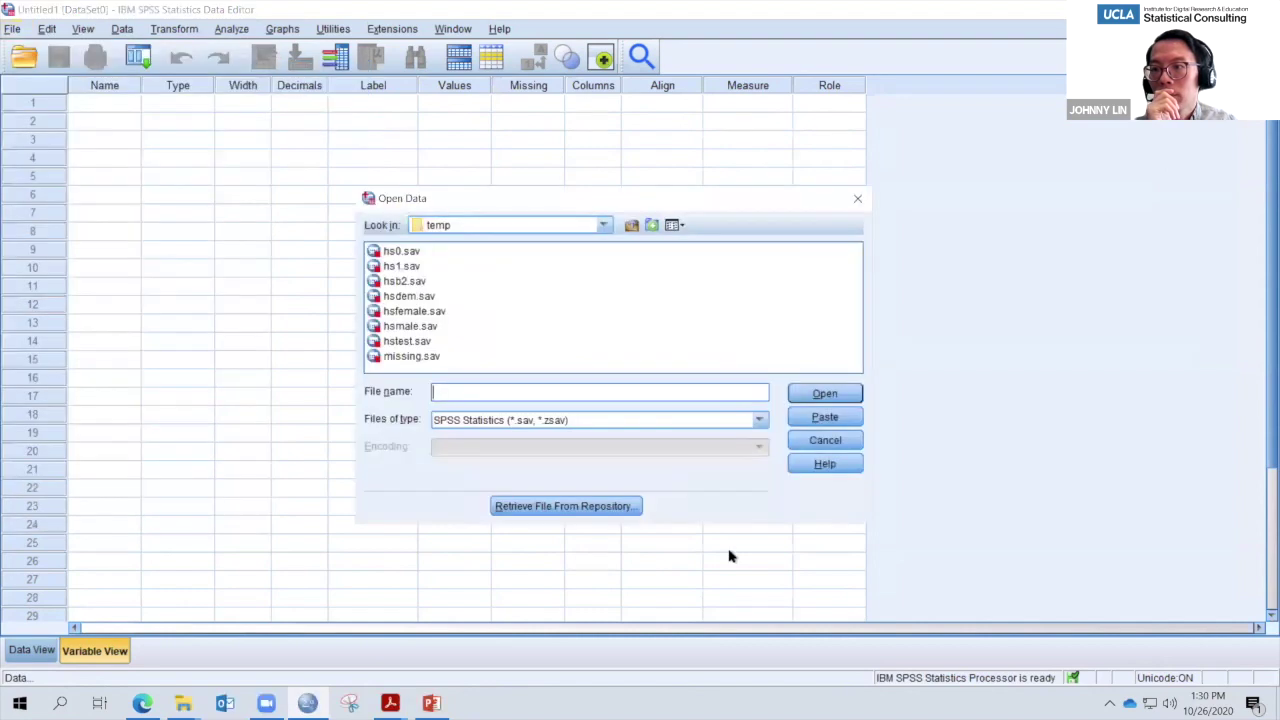
click(810, 441)
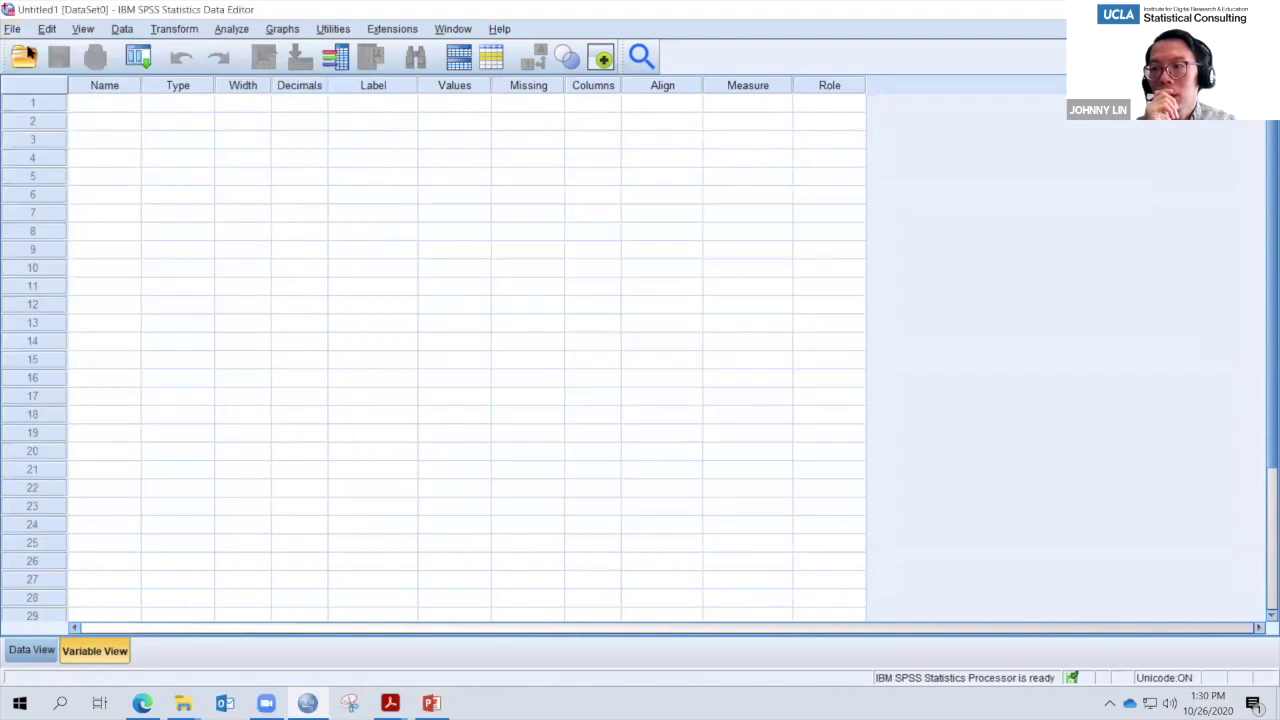
- Start opening a data file and browse to the temp folder on Local Disk (C:)
click(25, 60)
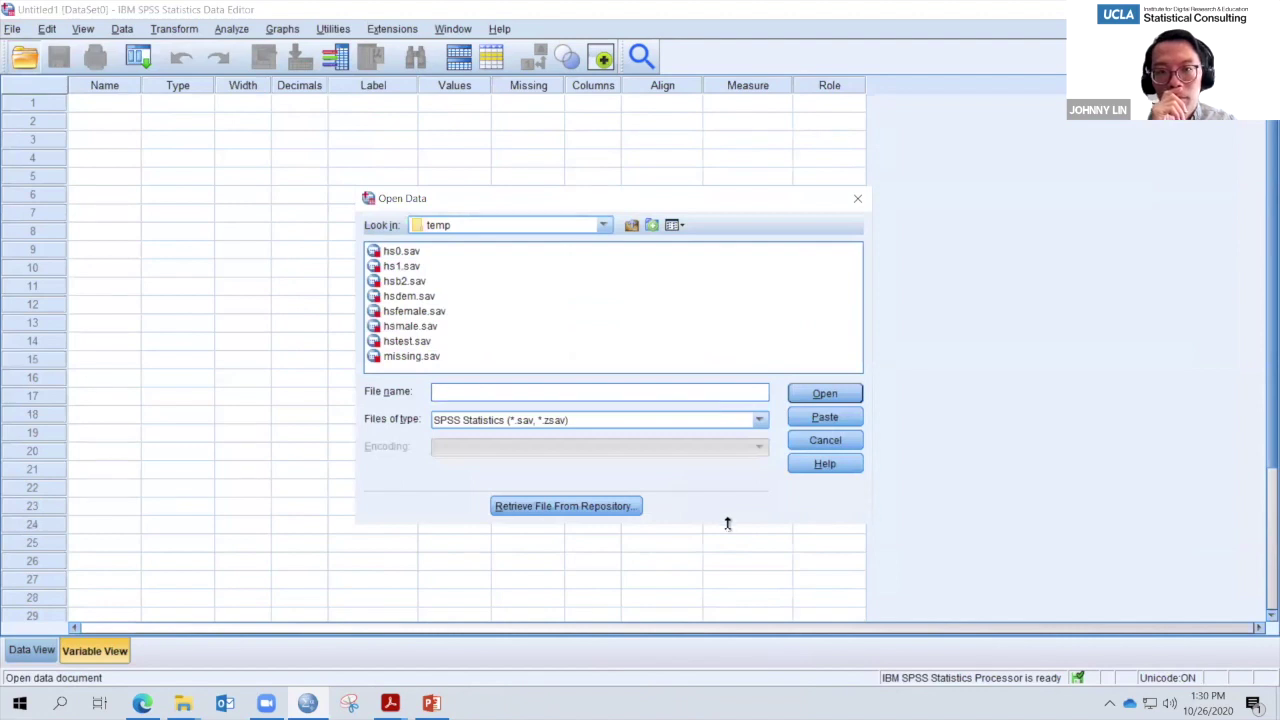
click(605, 226)
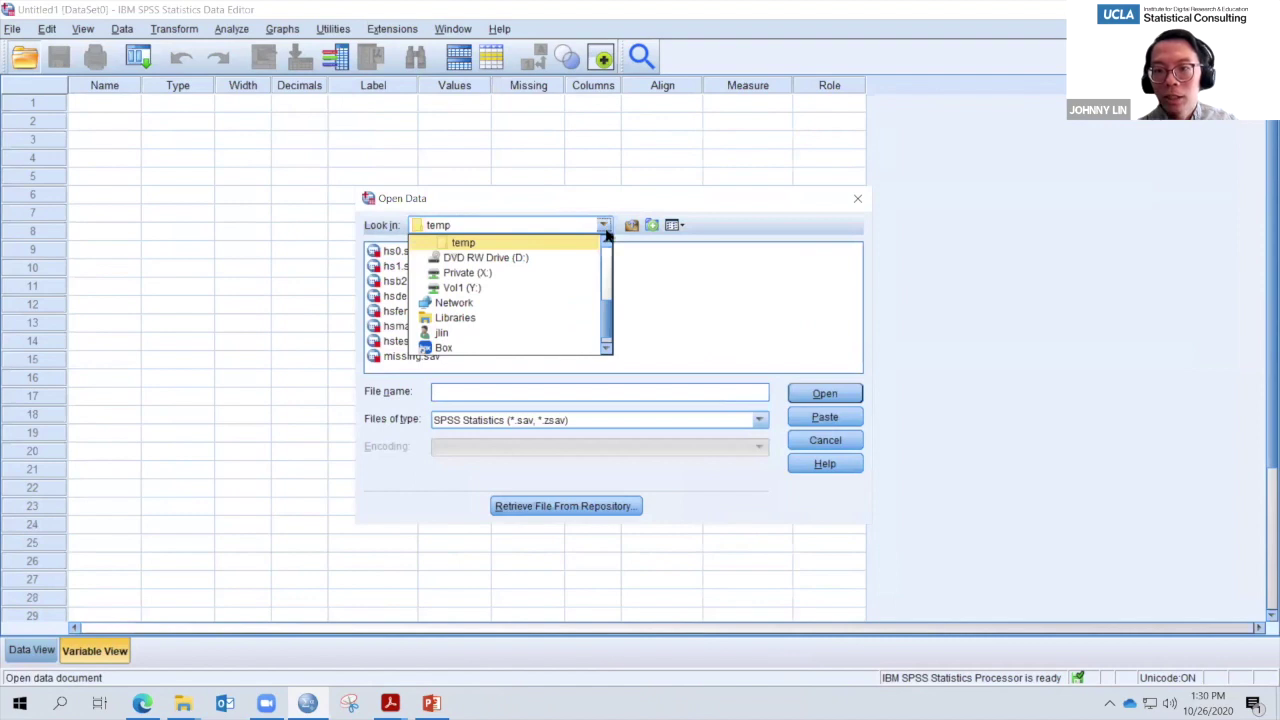
scroll(605, 245, up, 3)
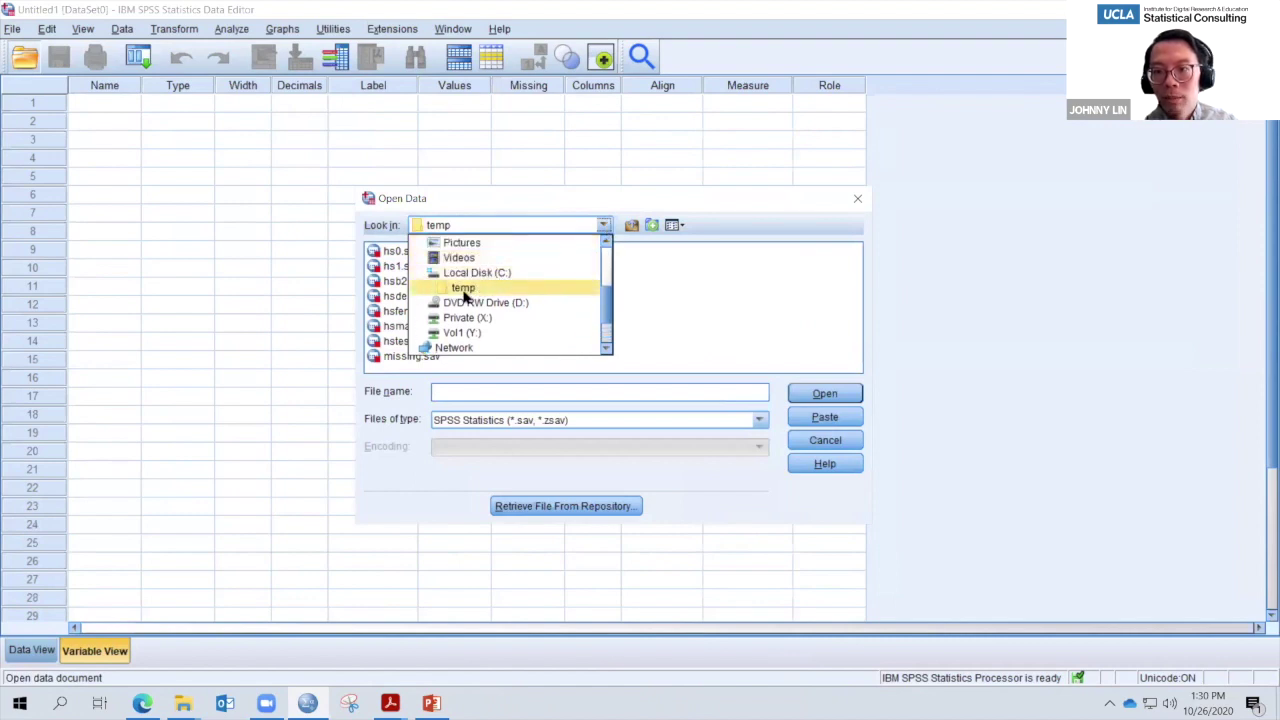
click(485, 273)
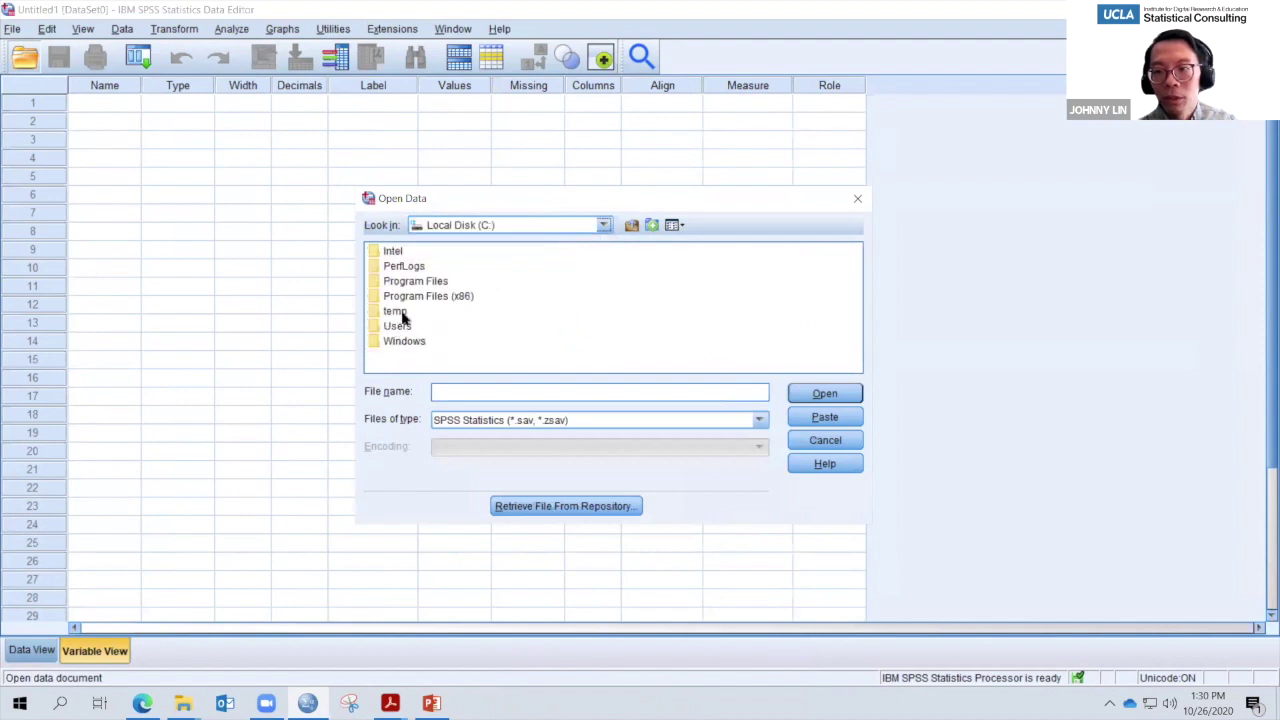
double_click(404, 315)
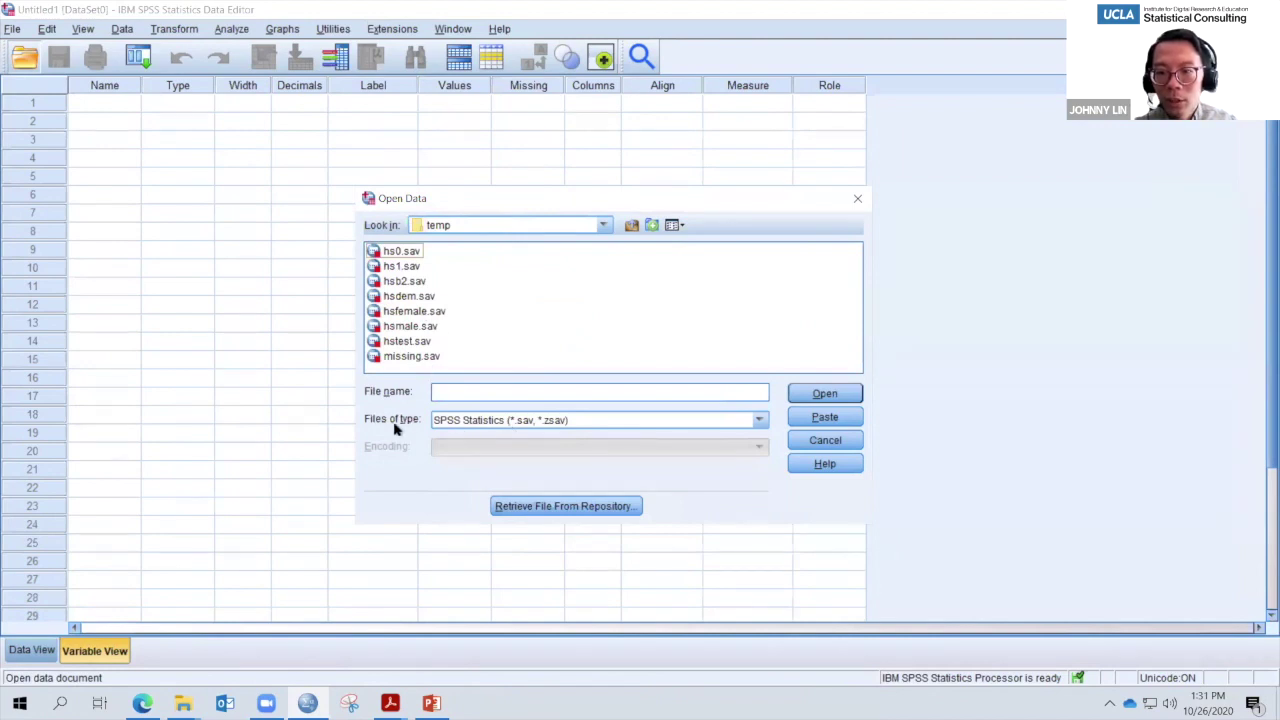
- Import the Excel file hs0.xls with variable names read from the first row, and check it in Data View and Variable View
click(500, 421)
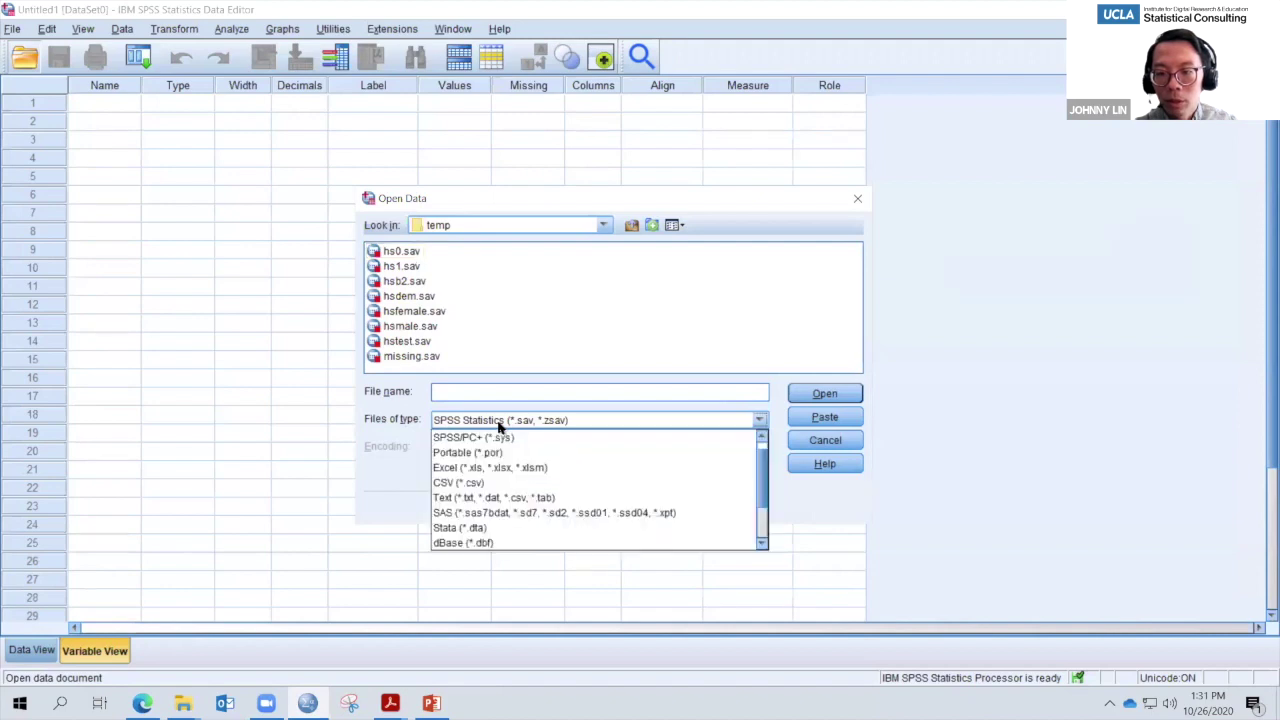
click(503, 468)
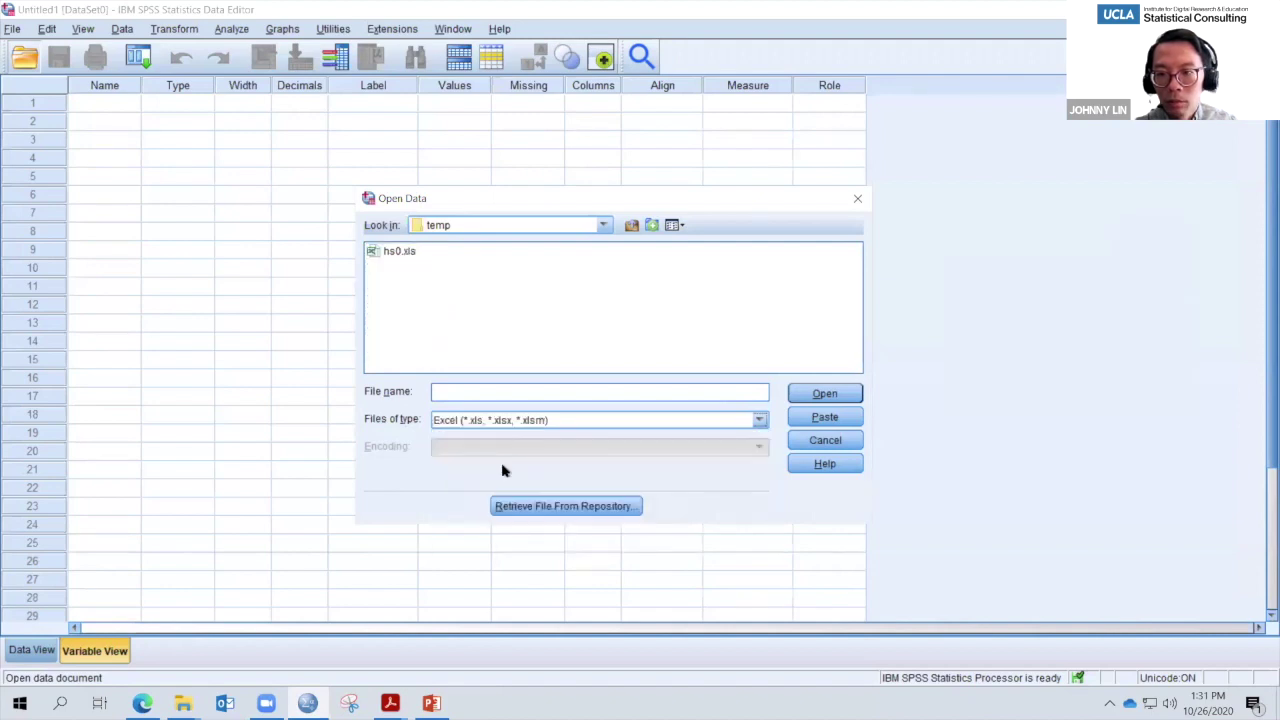
click(397, 255)
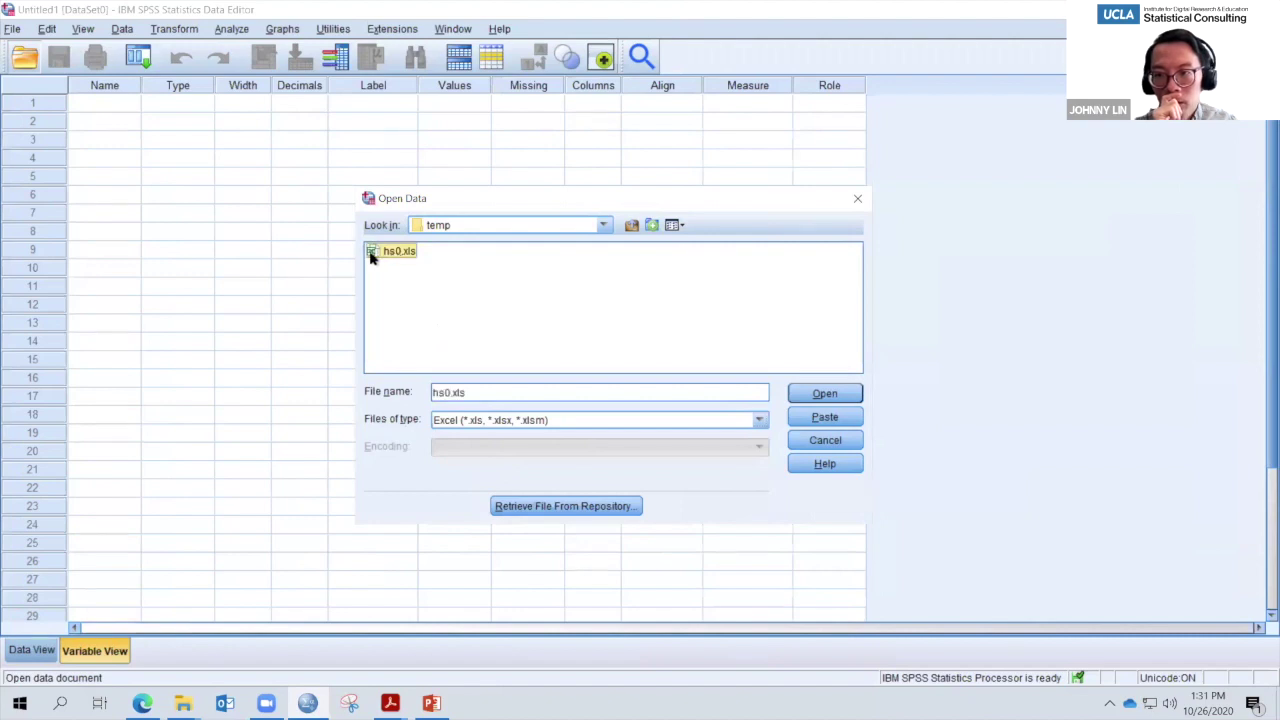
double_click(371, 254)
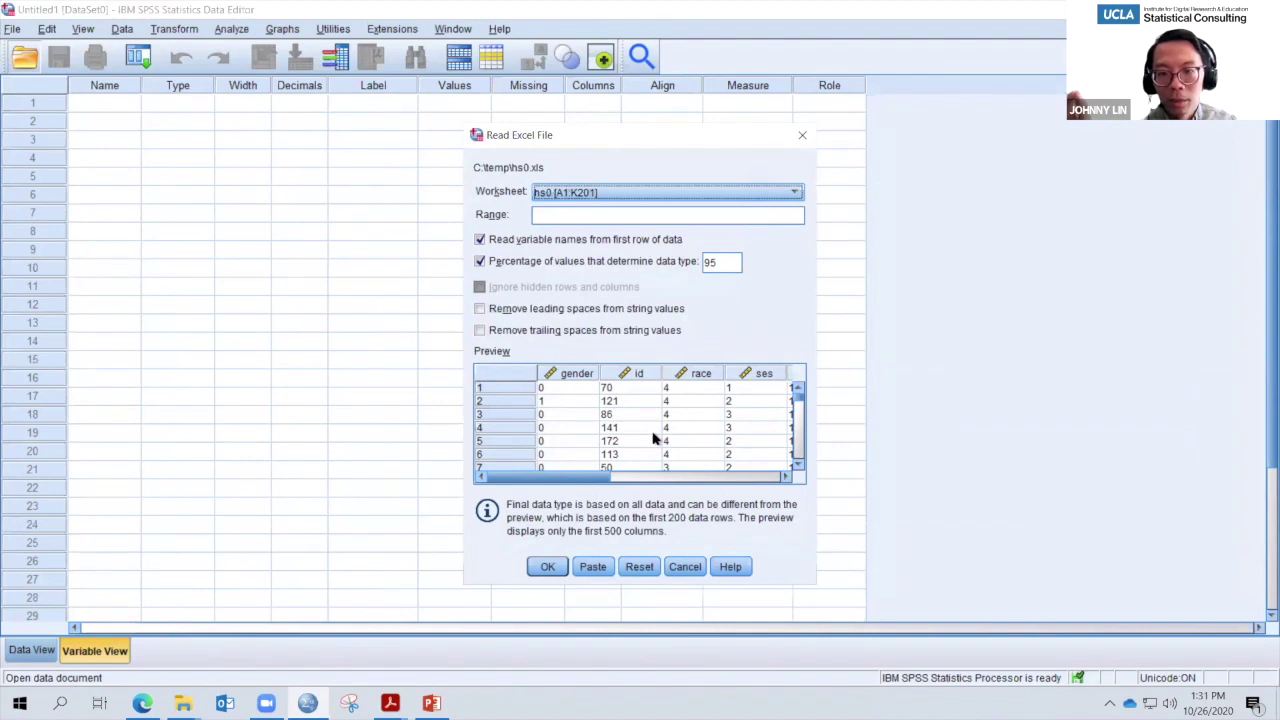
click(540, 566)
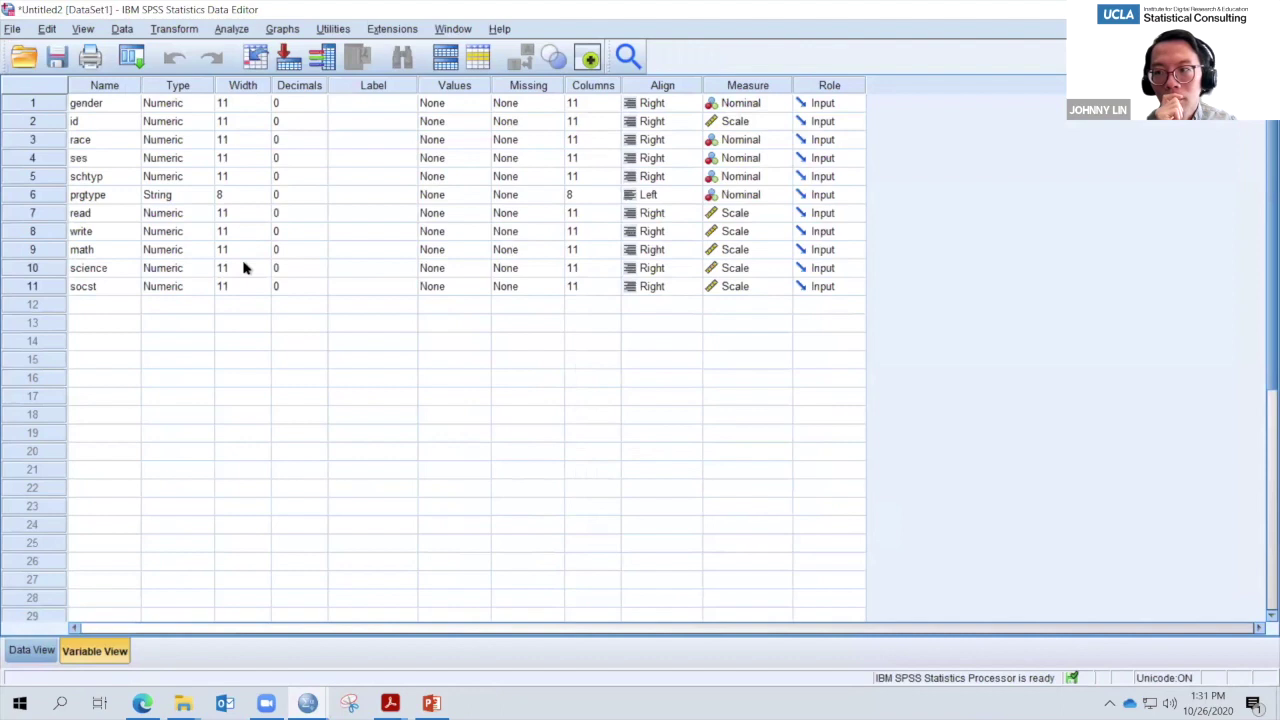
click(30, 651)
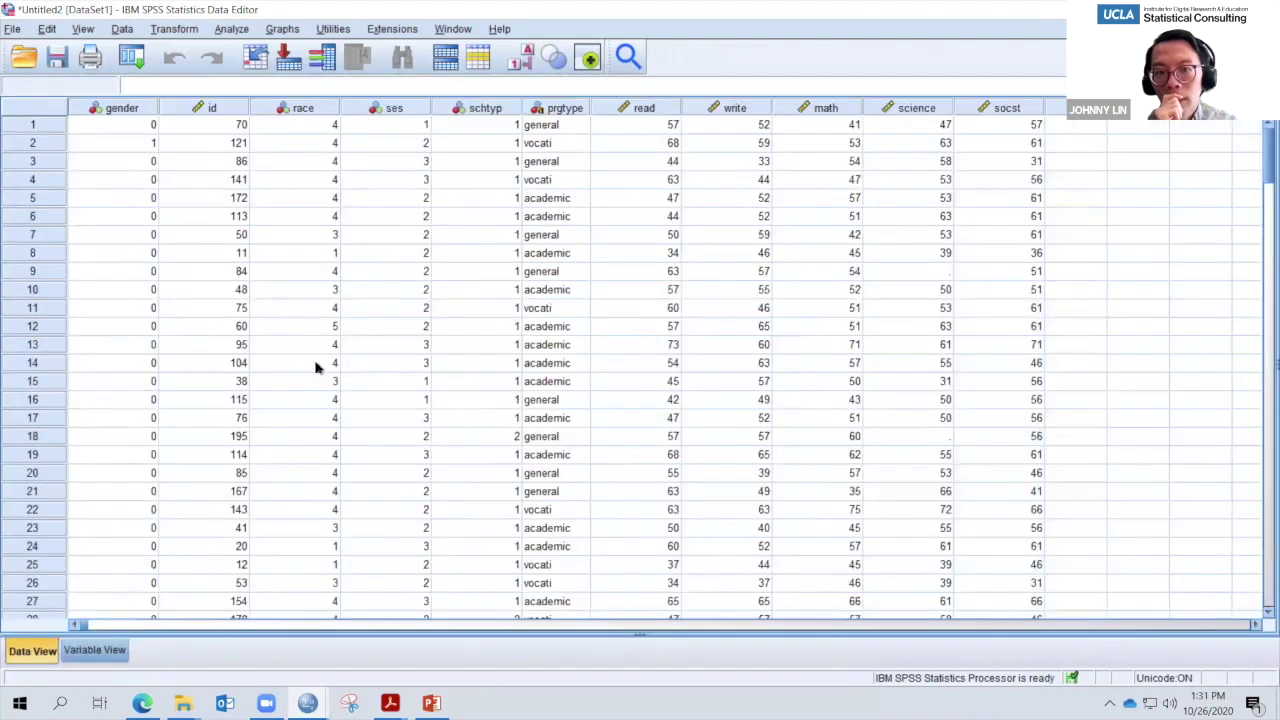
click(90, 651)
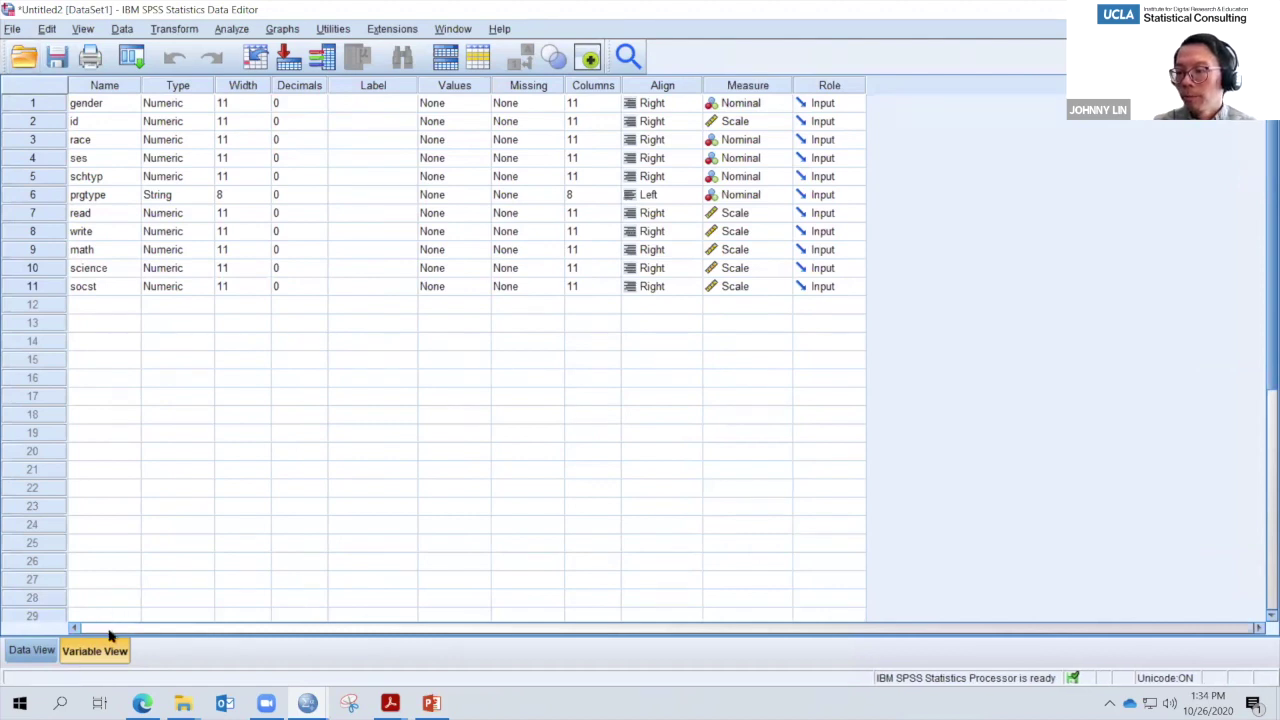
- Start importing the CSV file hs0.csv as delimited text with variable names on line 1, period decimals and all cases from line 2
click(19, 57)
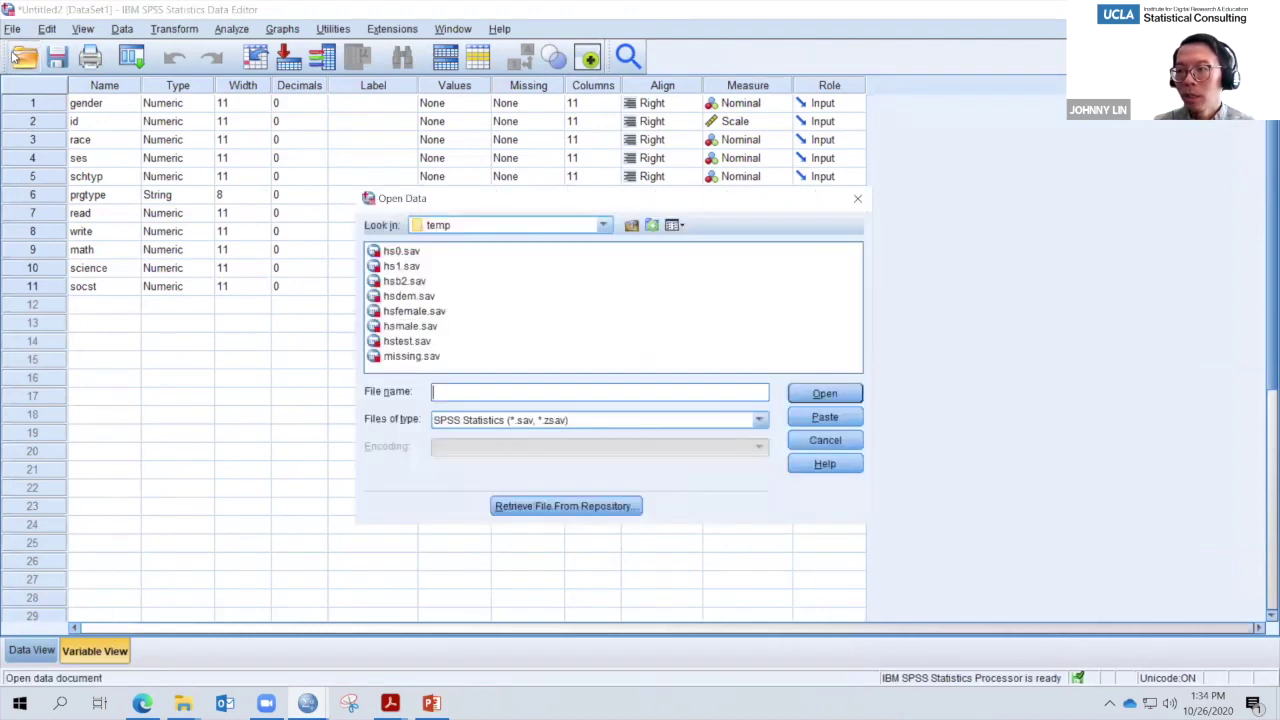
click(571, 423)
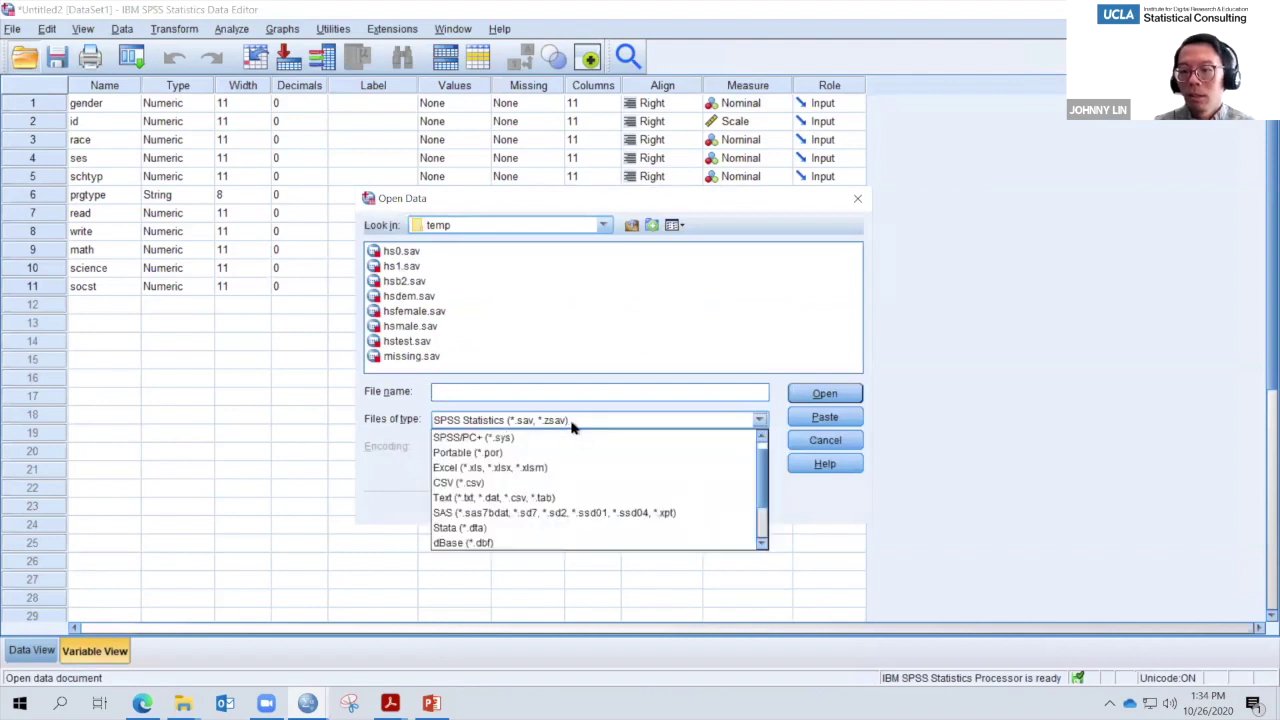
click(465, 483)
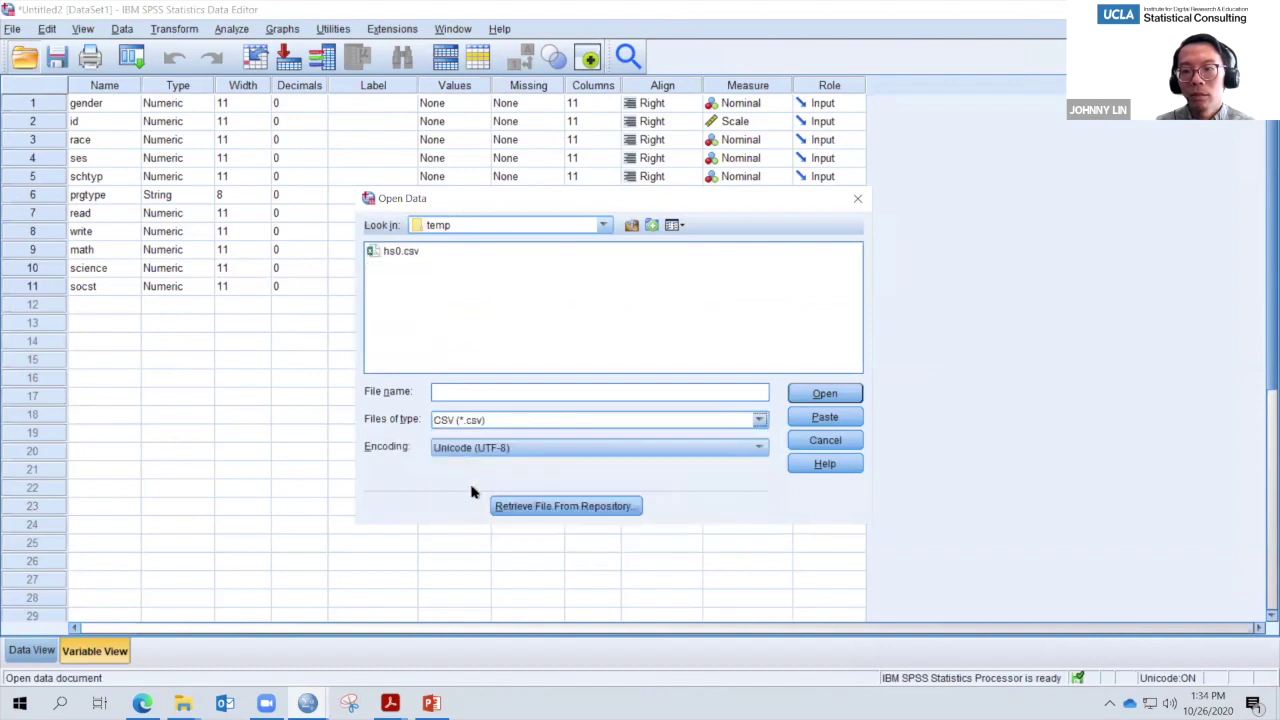
double_click(398, 252)
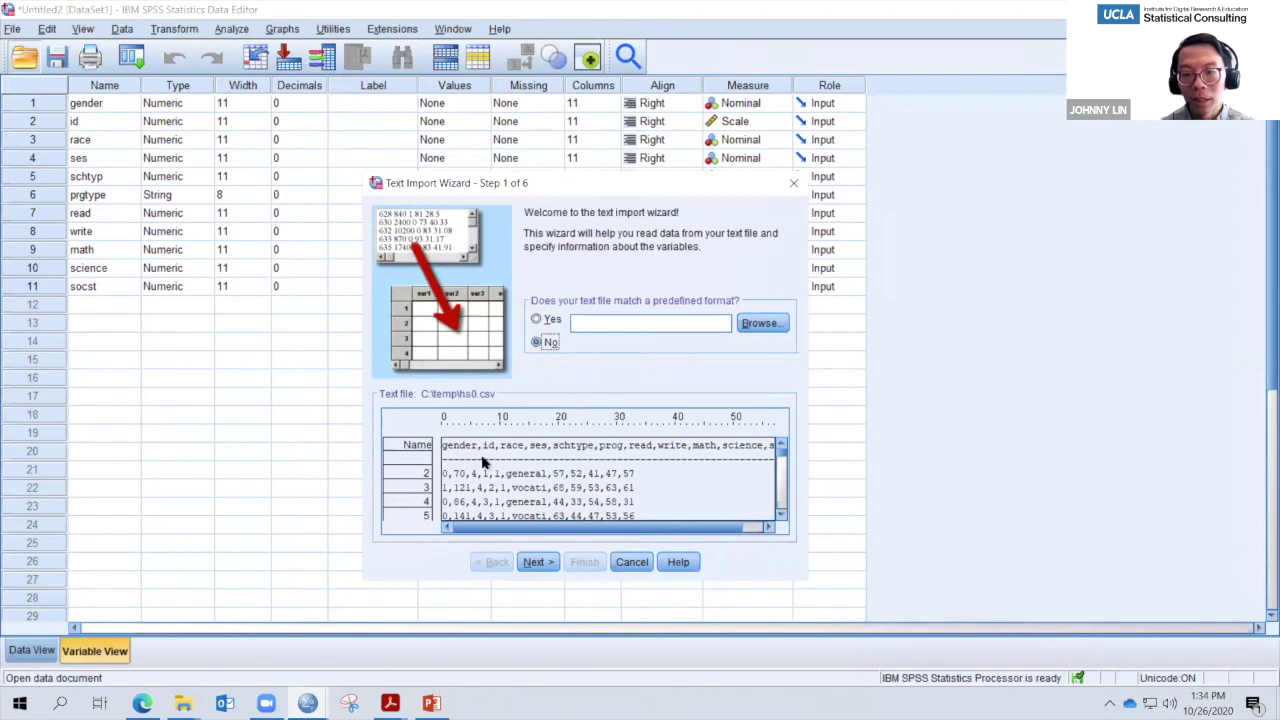
click(538, 563)
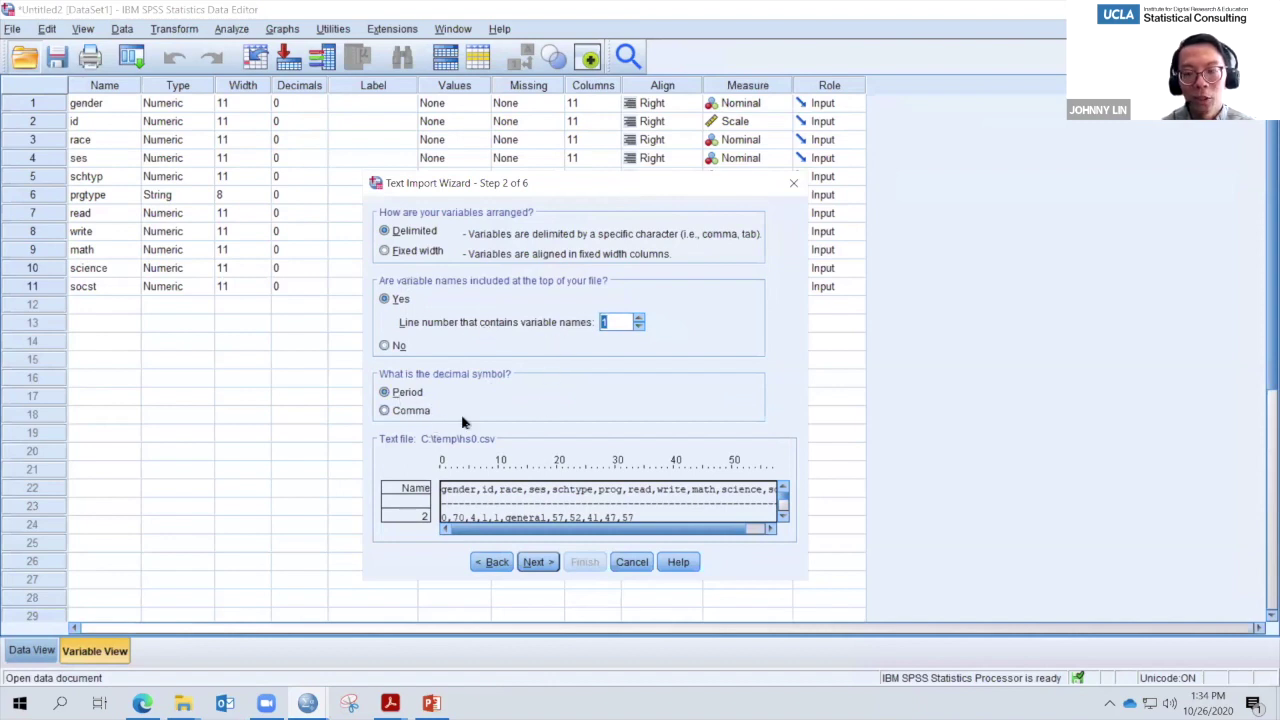
click(535, 562)
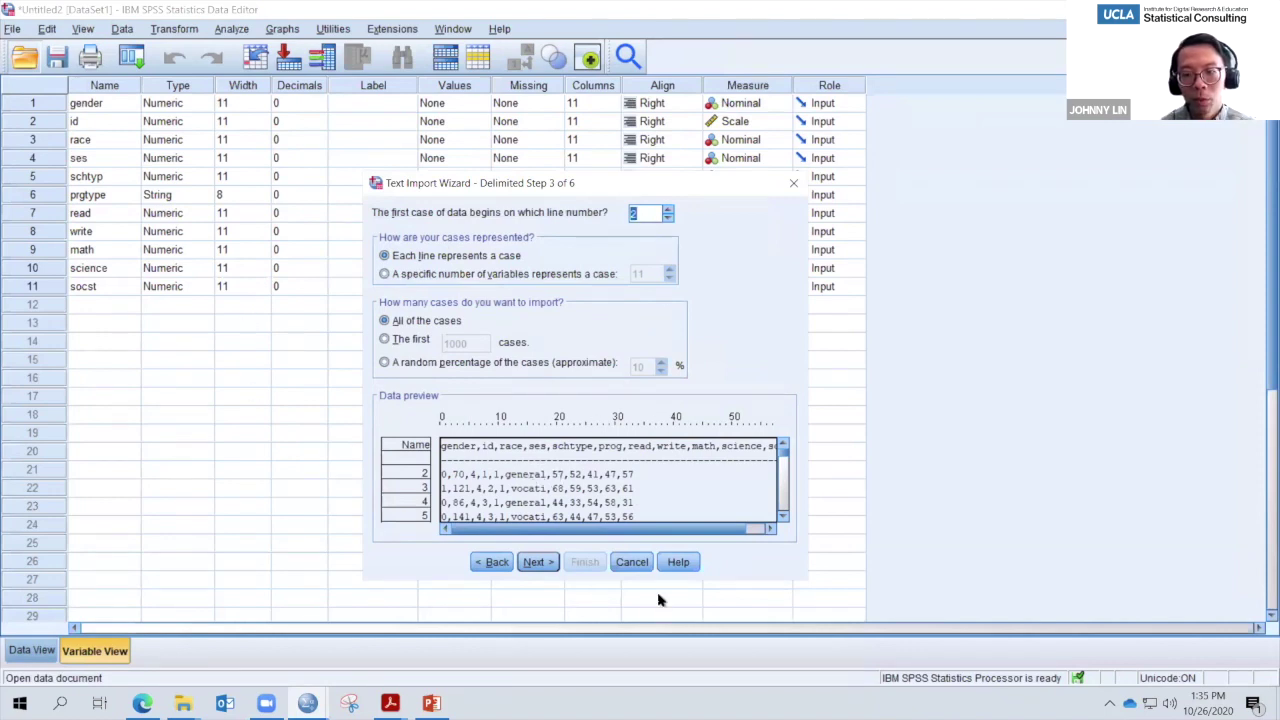
click(537, 562)
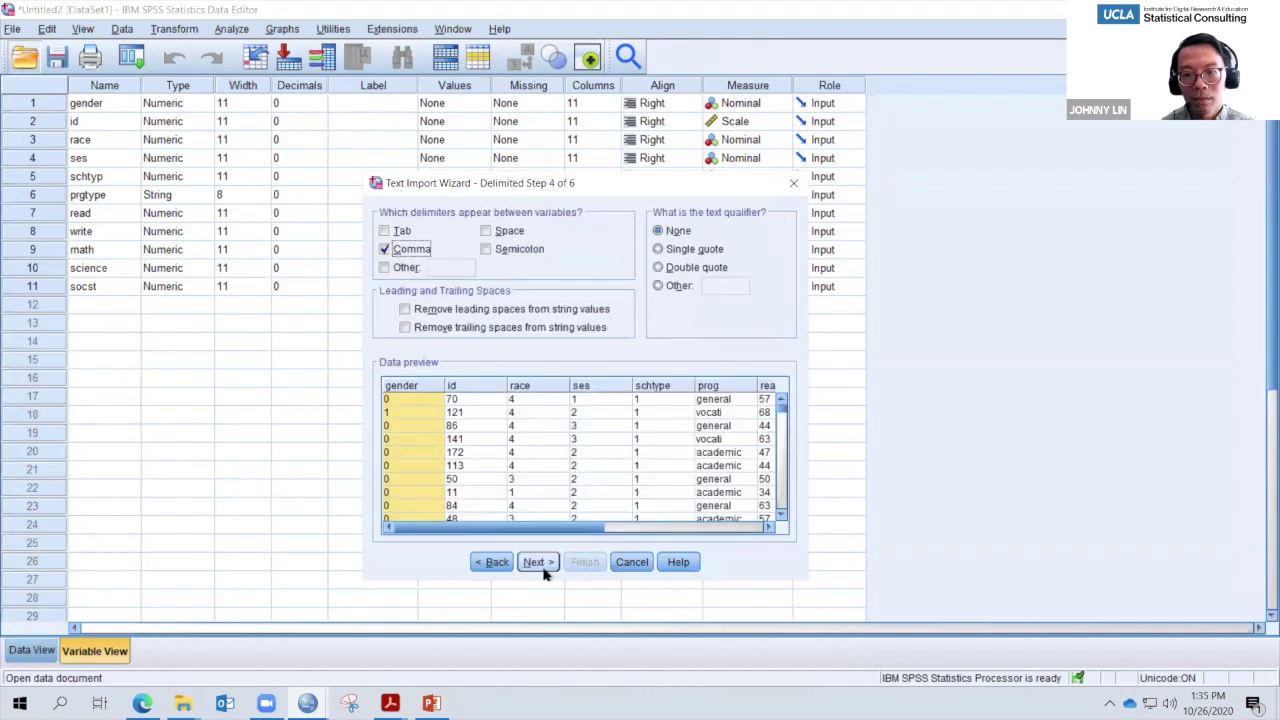
- Try switching the Comma, Tab, Semicolon and Other delimiters on and off to compare the data preview, leaving only Comma selected
click(385, 251)
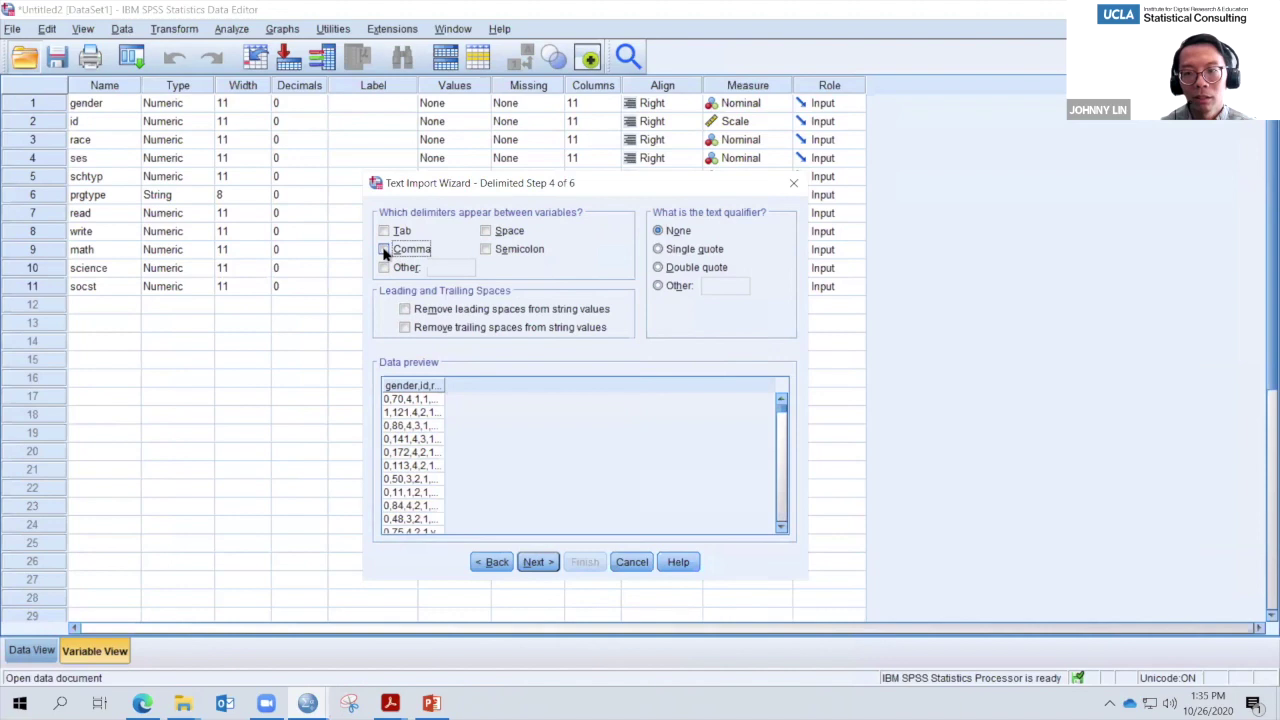
click(385, 250)
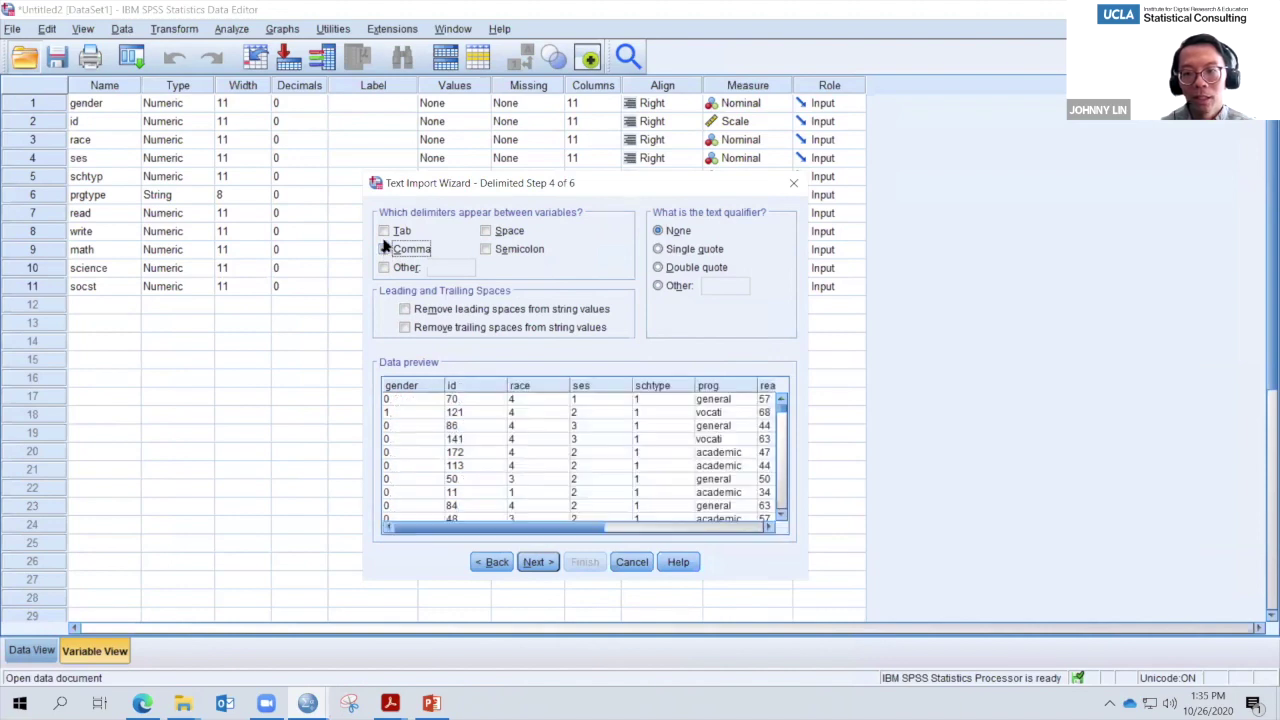
click(385, 232)
click(385, 232)
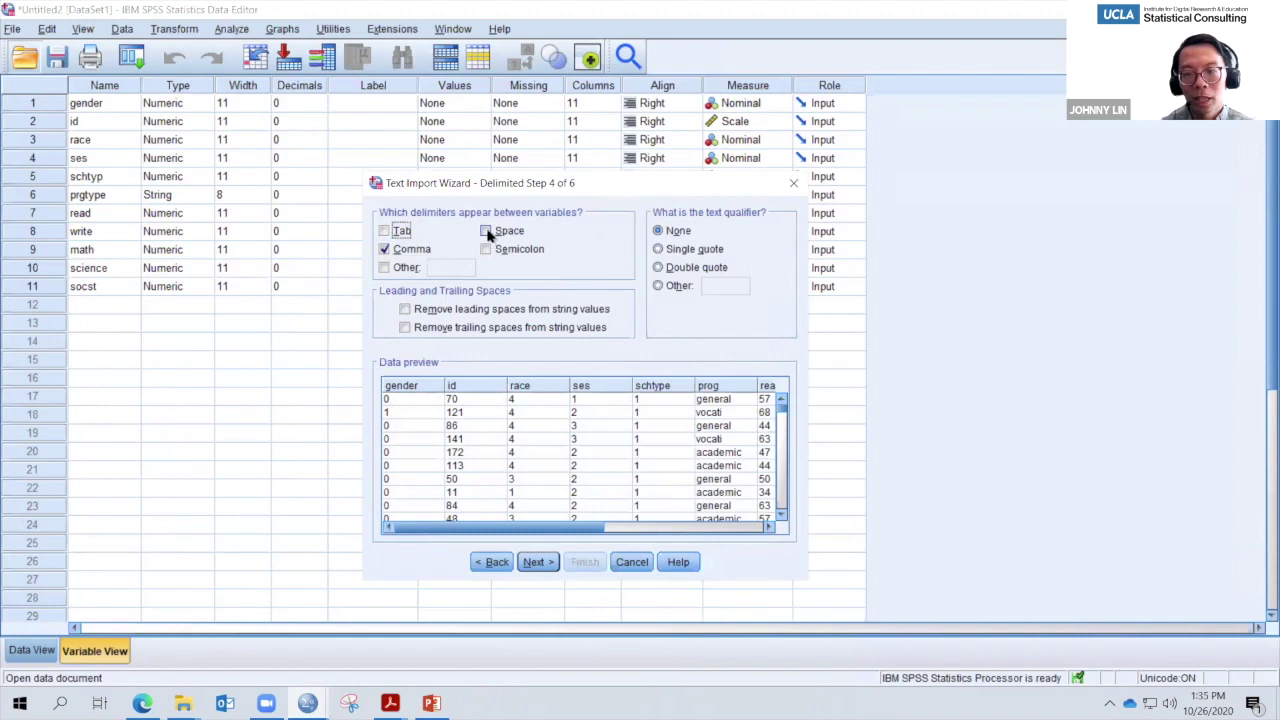
click(486, 249)
click(486, 249)
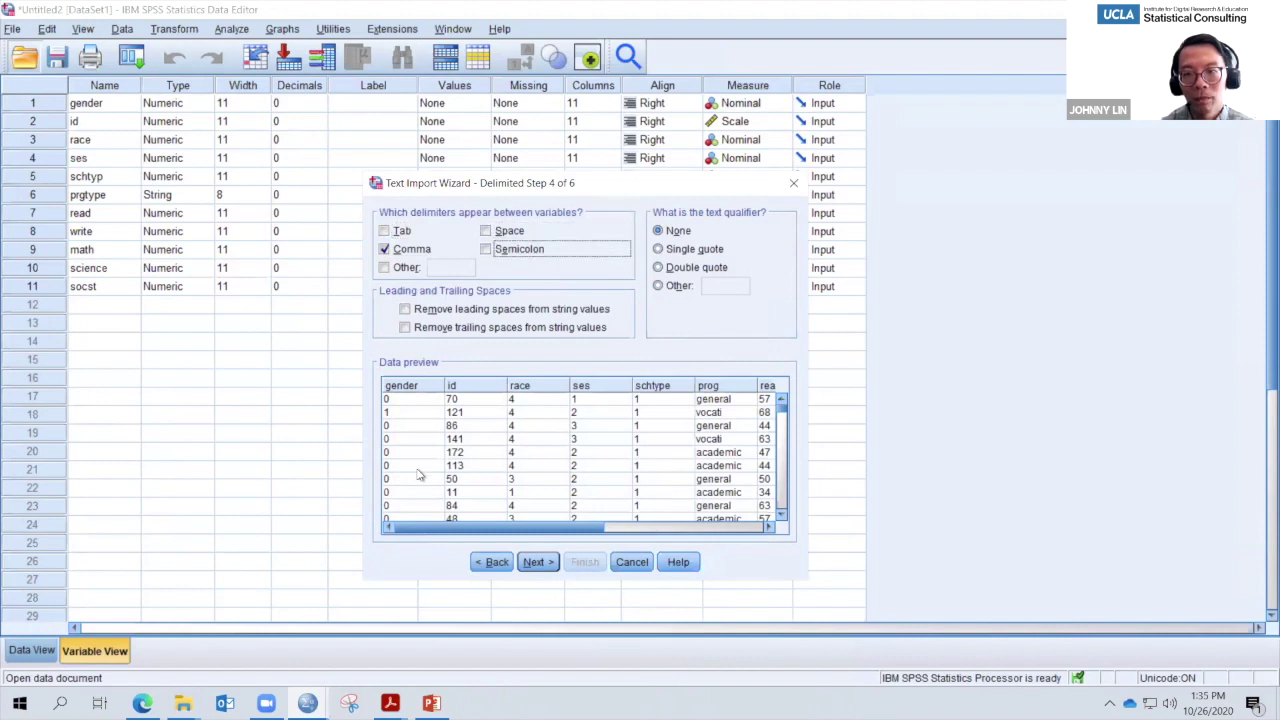
click(385, 268)
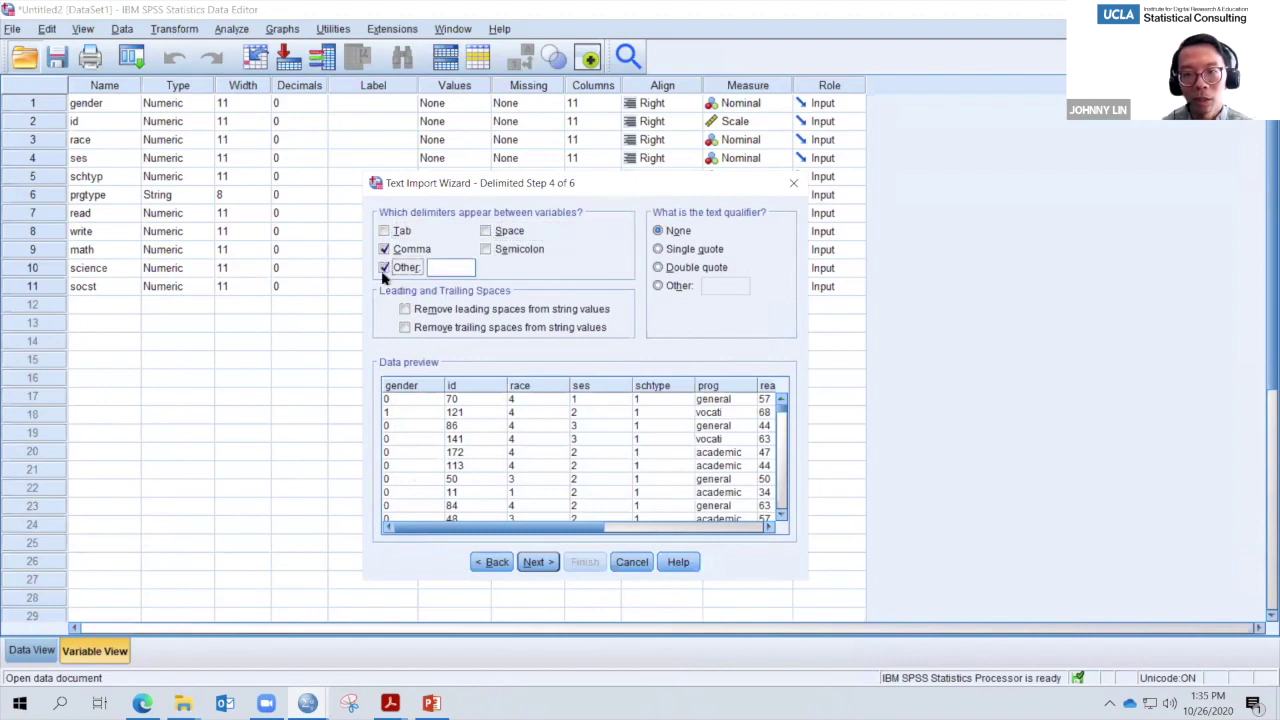
click(385, 269)
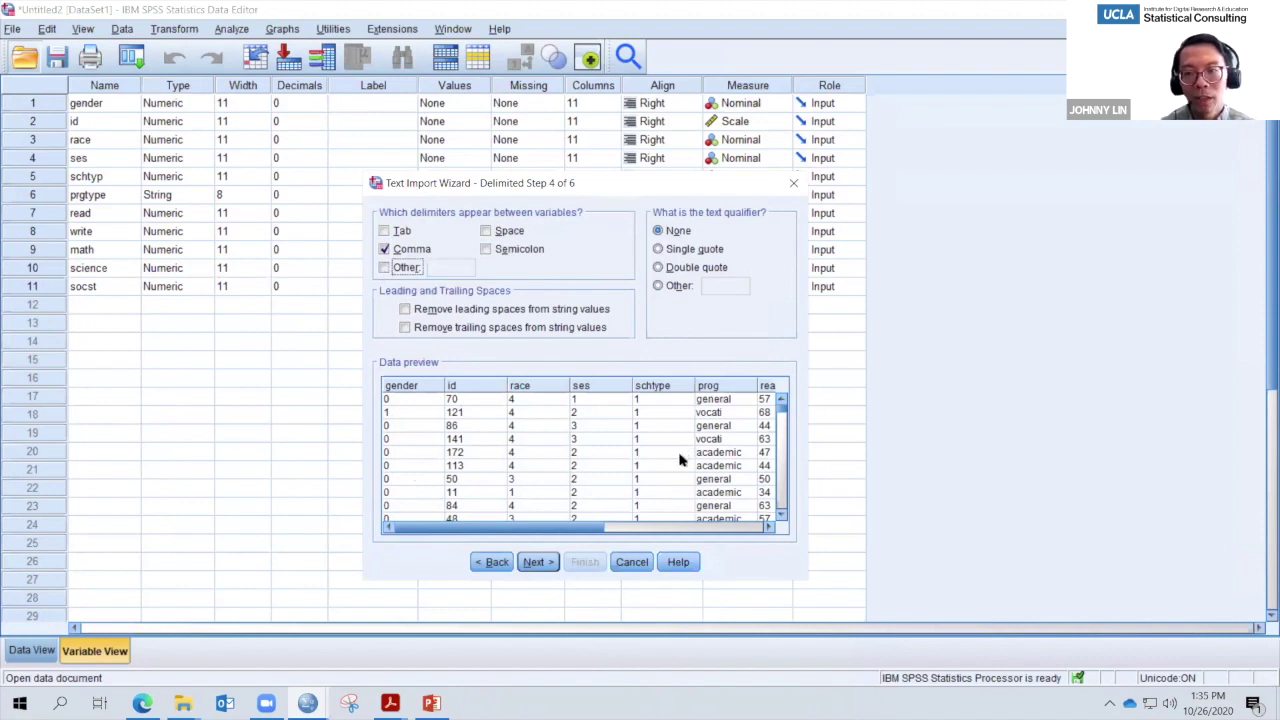
- Finish the CSV import with the Automatic data format and no pasted syntax, and check the dataset in Data View and Variable View
click(537, 562)
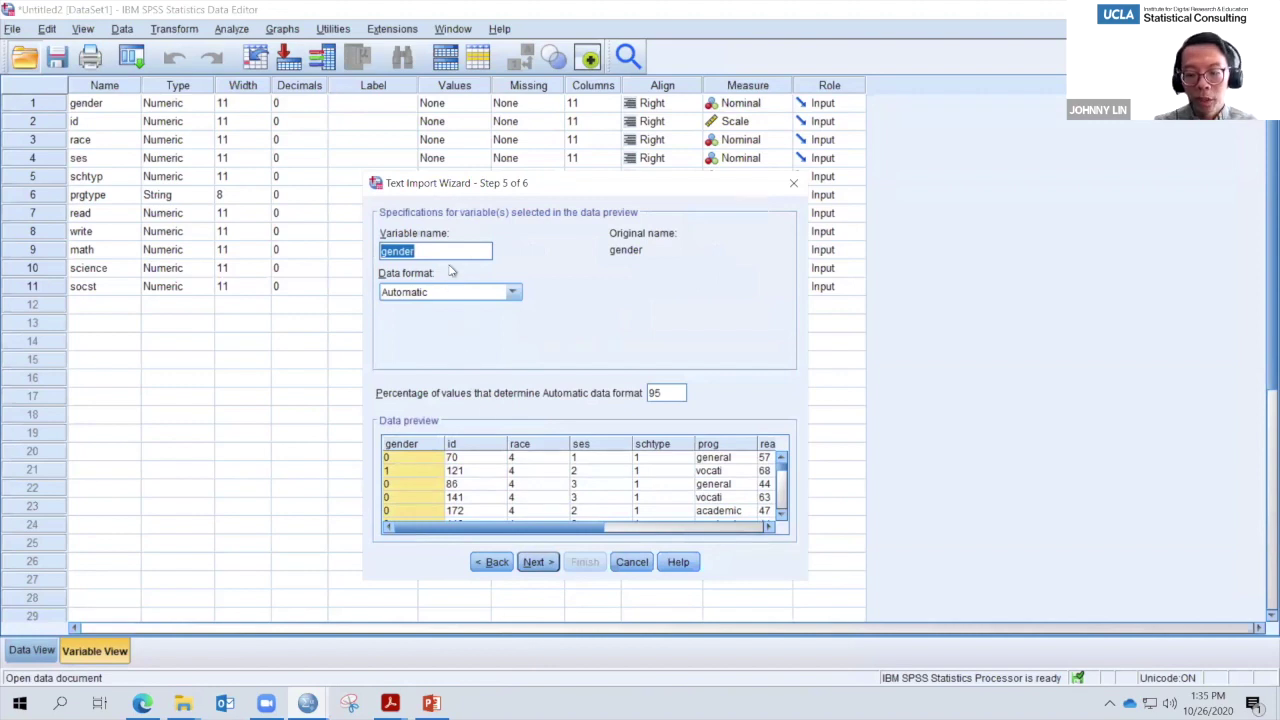
key(End)
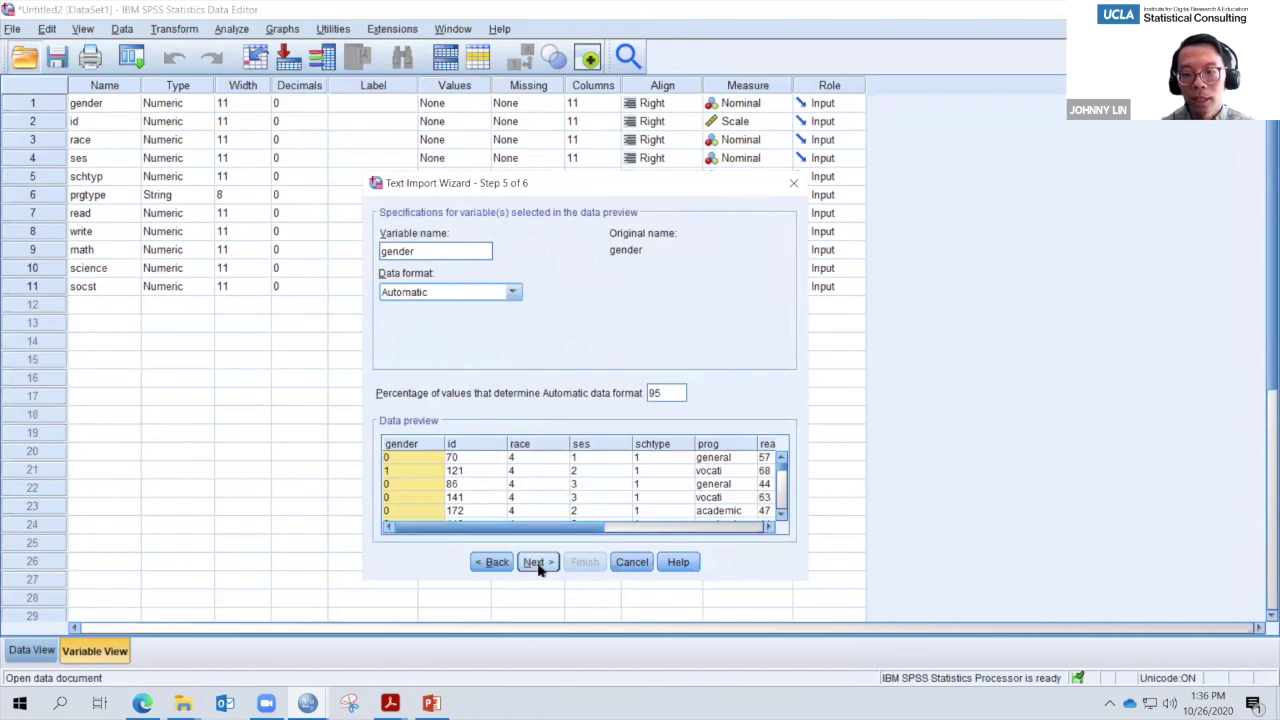
click(537, 562)
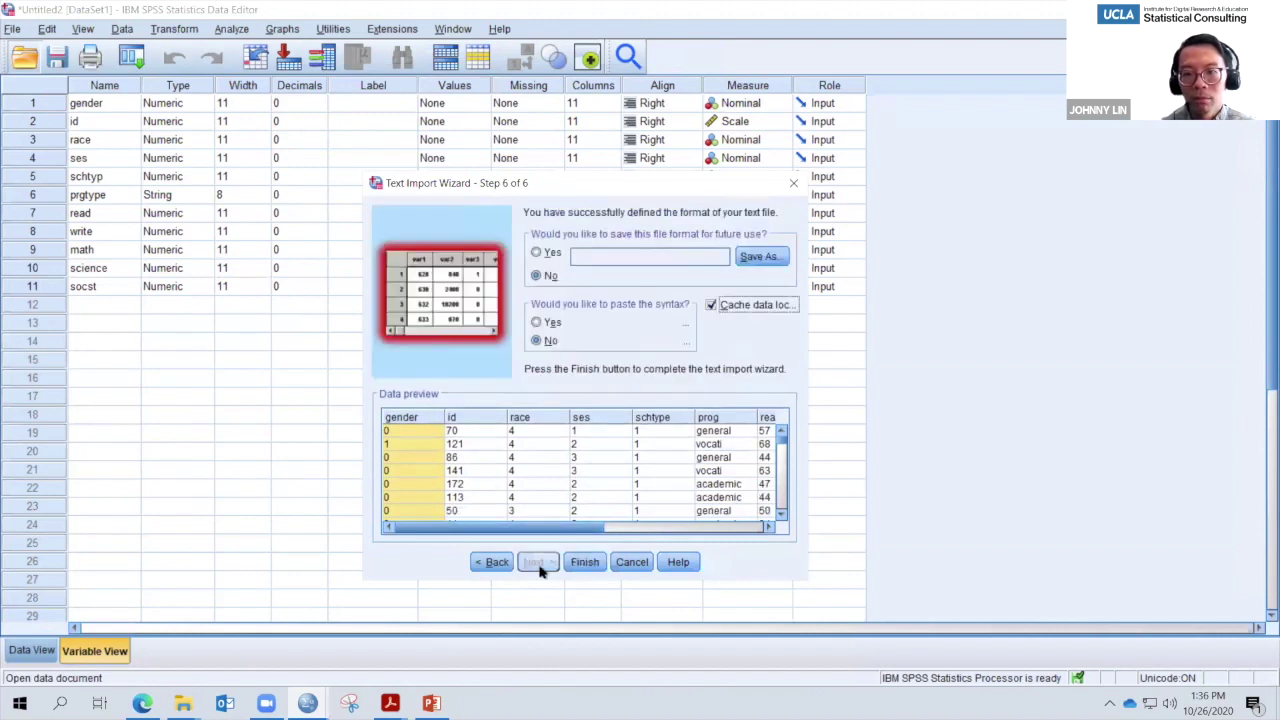
click(582, 562)
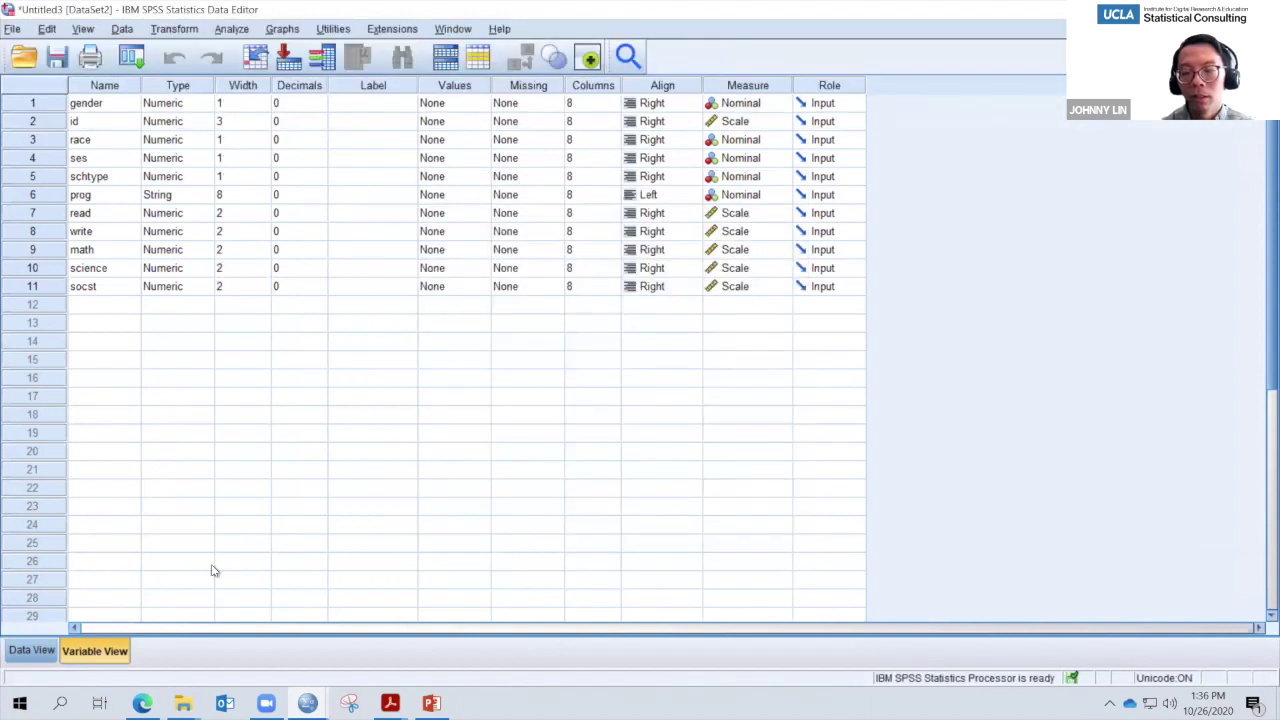
click(22, 652)
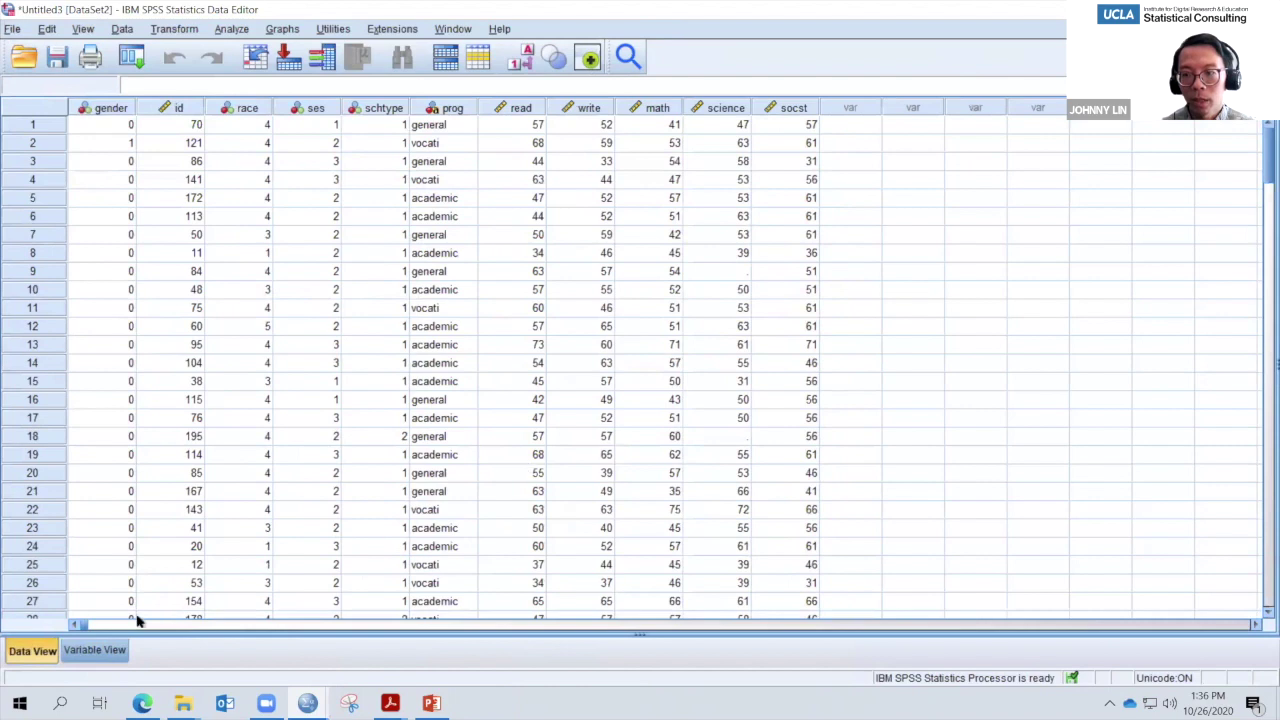
click(88, 660)
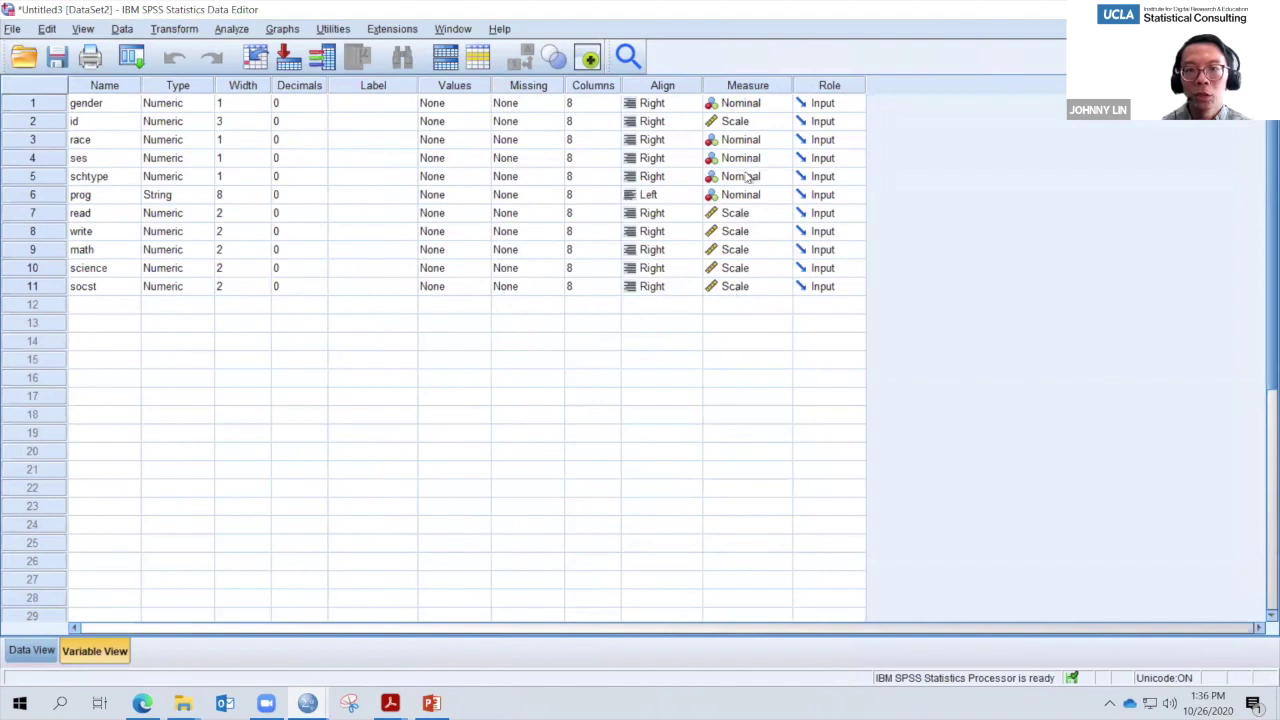
- Change the measurement level of the id variable to Nominal and return to the data values
click(727, 127)
click(742, 173)
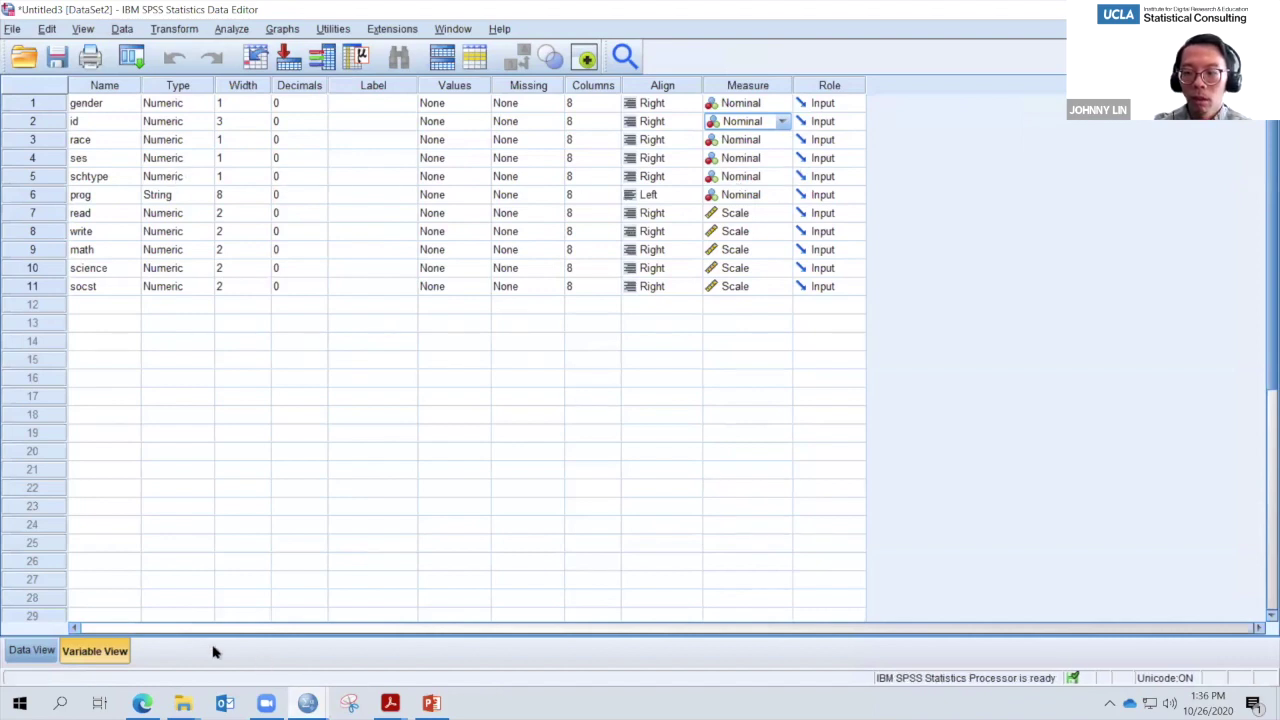
click(31, 651)
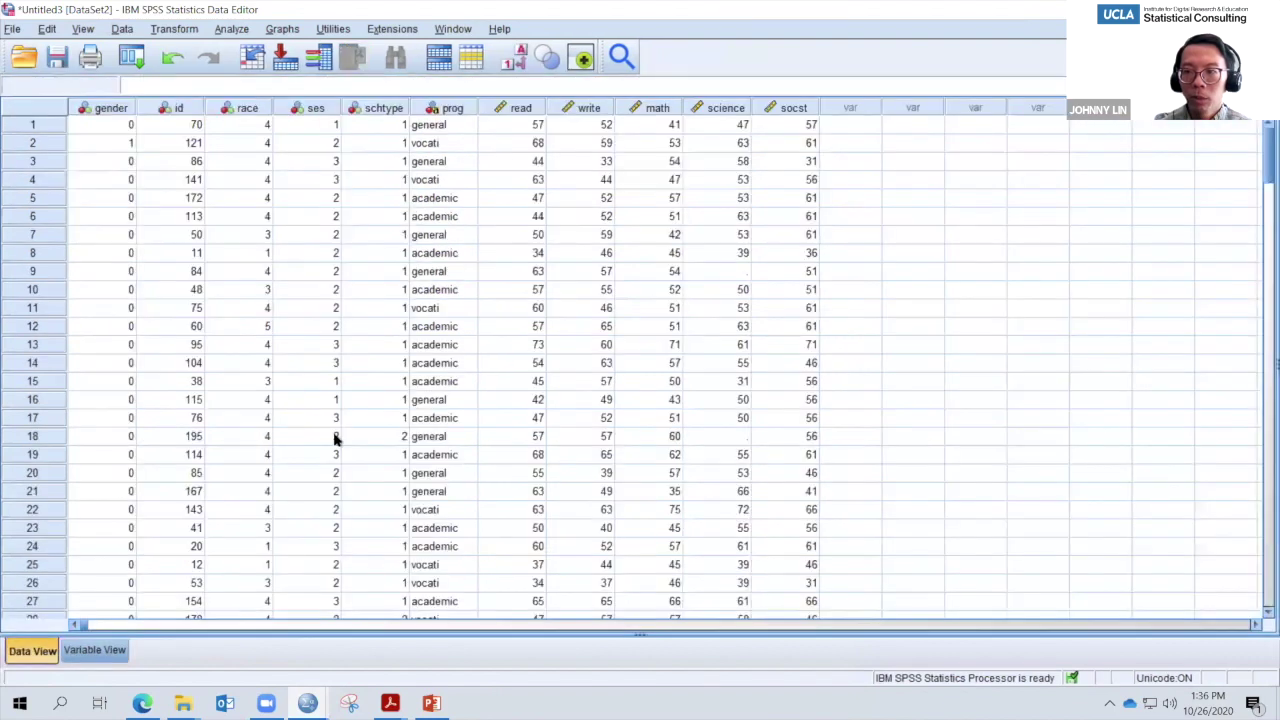
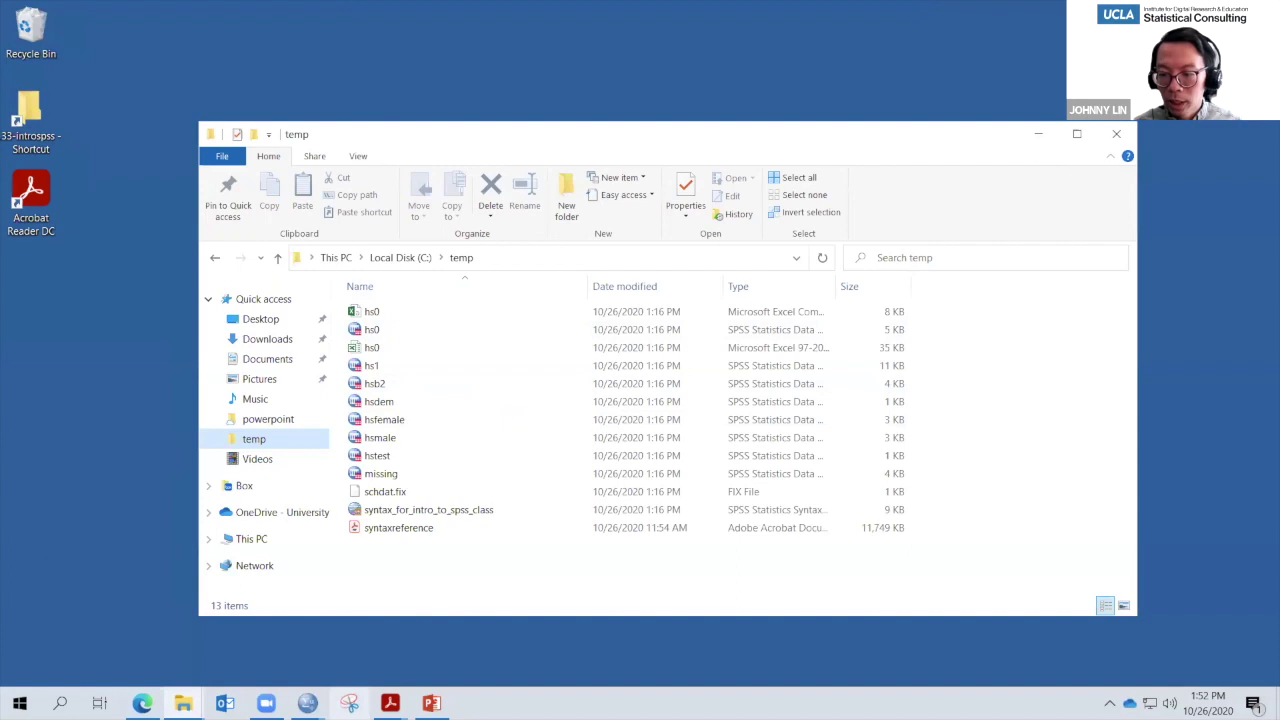
- Close all open SPSS windows, discarding the changes to Untitled4 and hs0.sav
click(450, 605)
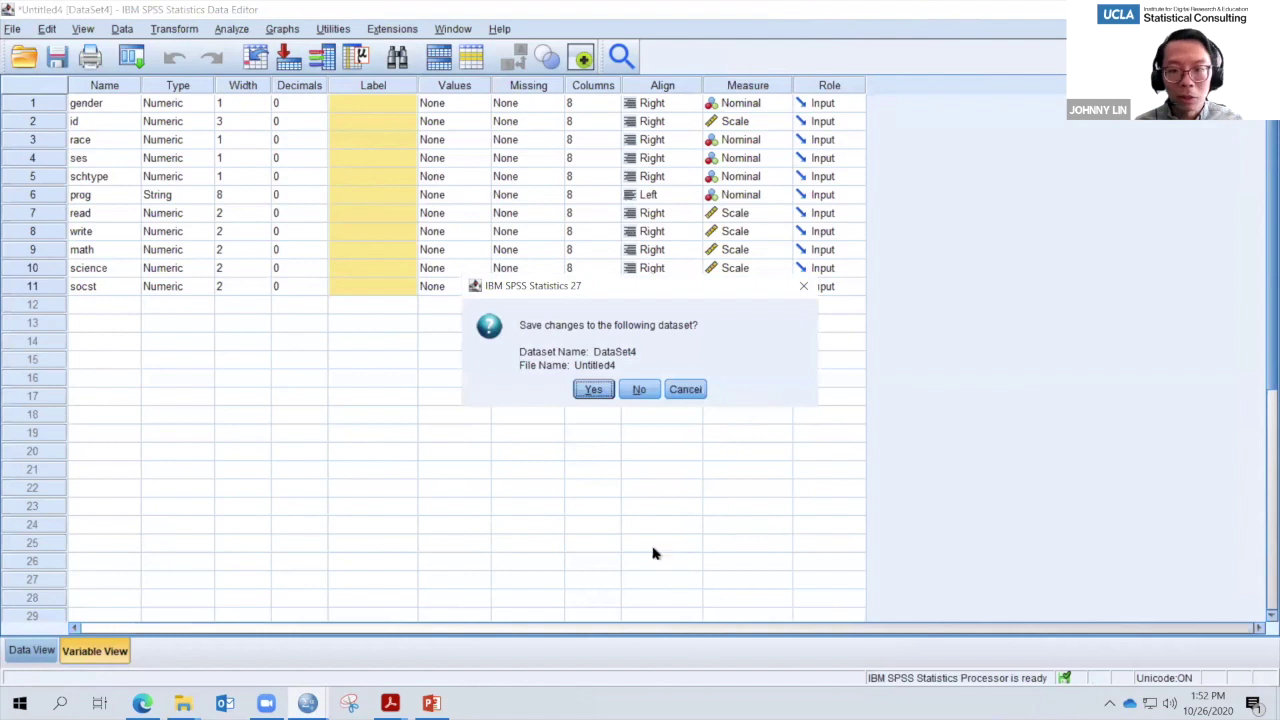
click(640, 389)
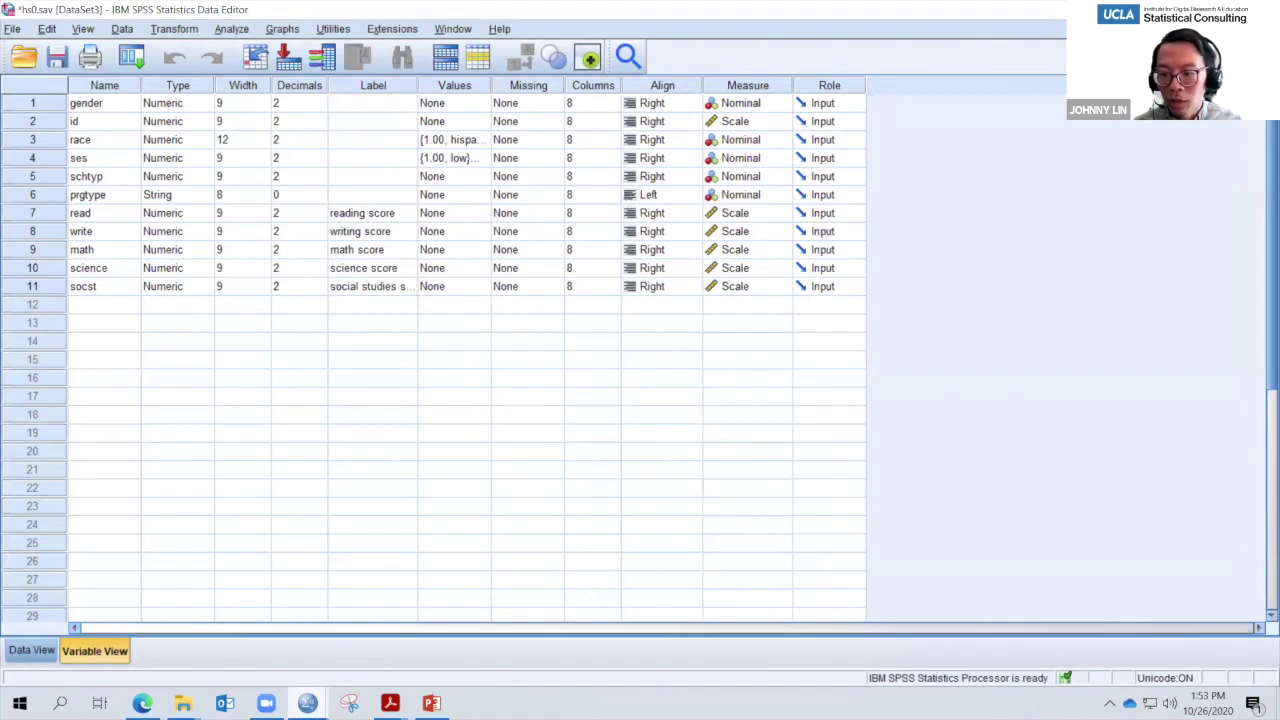
mouse_move(307, 703)
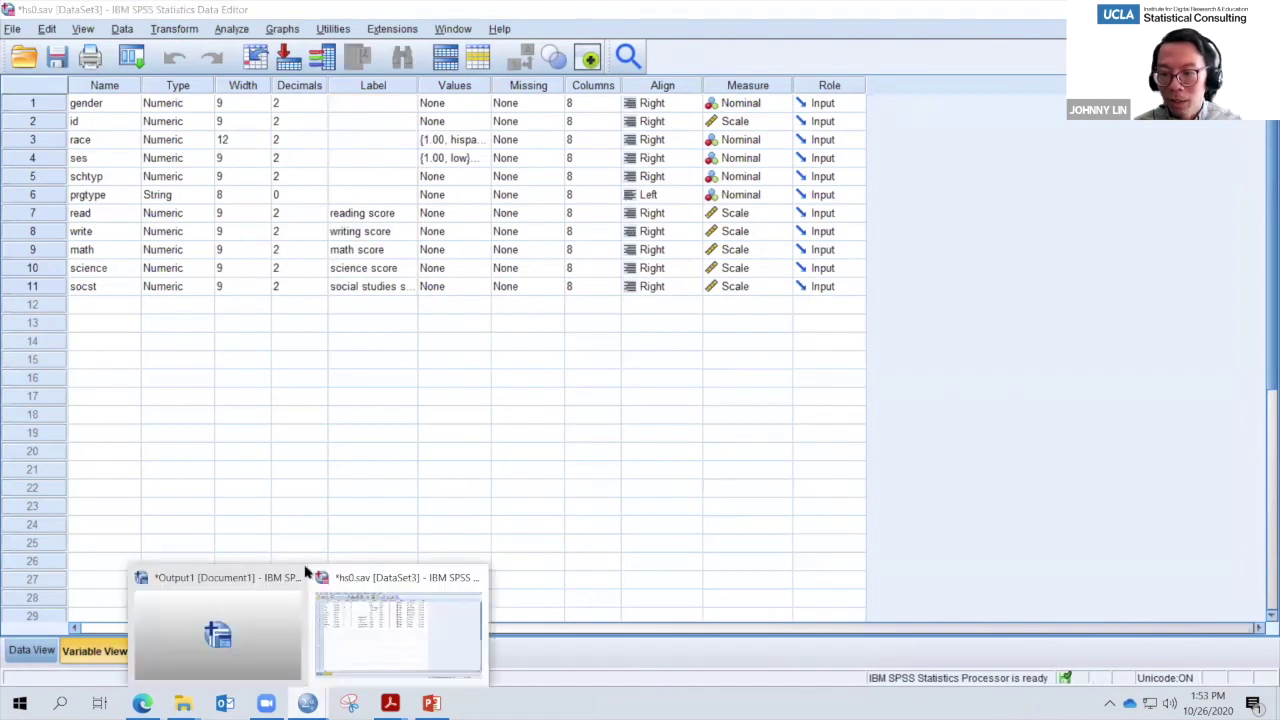
click(294, 577)
click(244, 85)
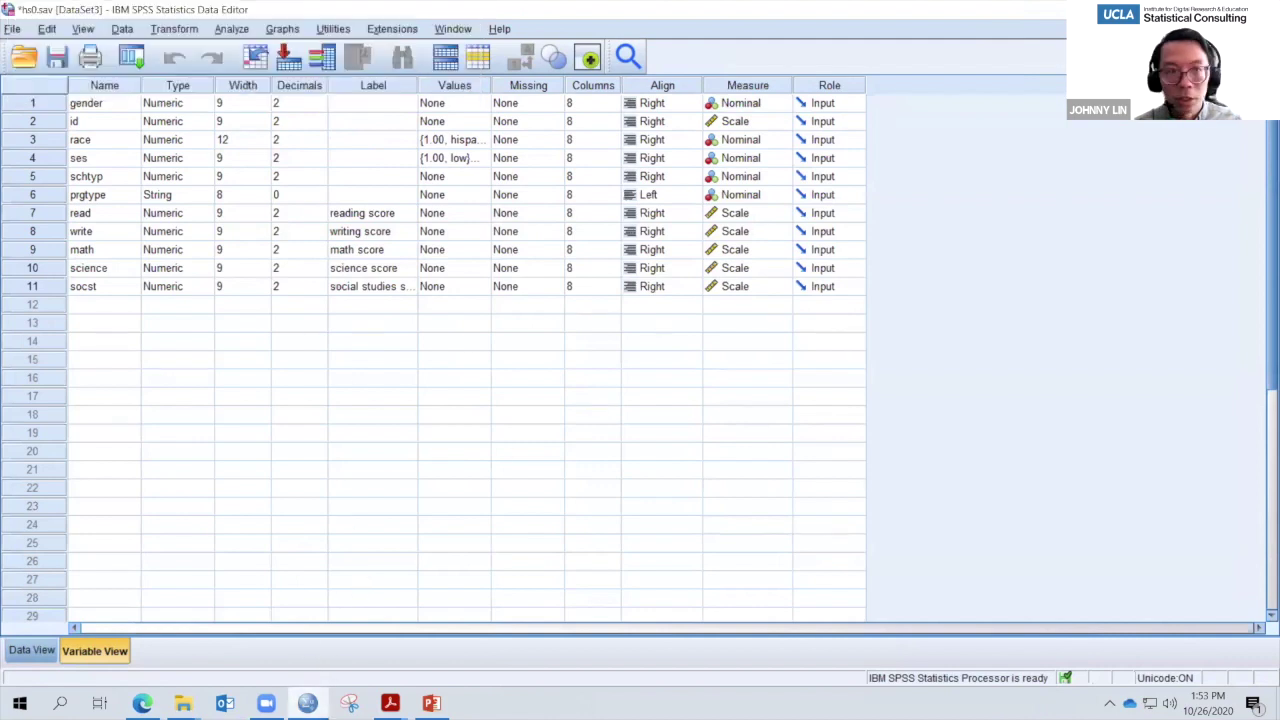
click(640, 390)
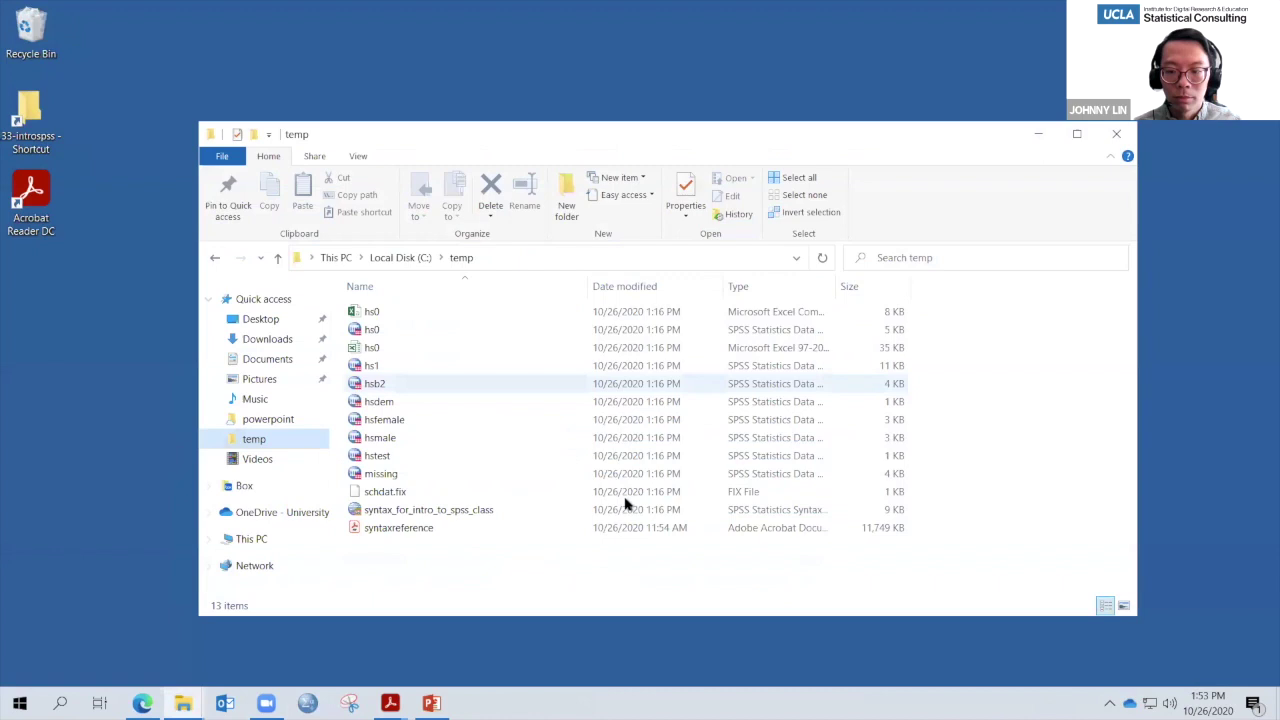
- Restart SPSS and open hs0.sav from the temp folder with string widths set to the minimum required, showing it in Data View
click(307, 703)
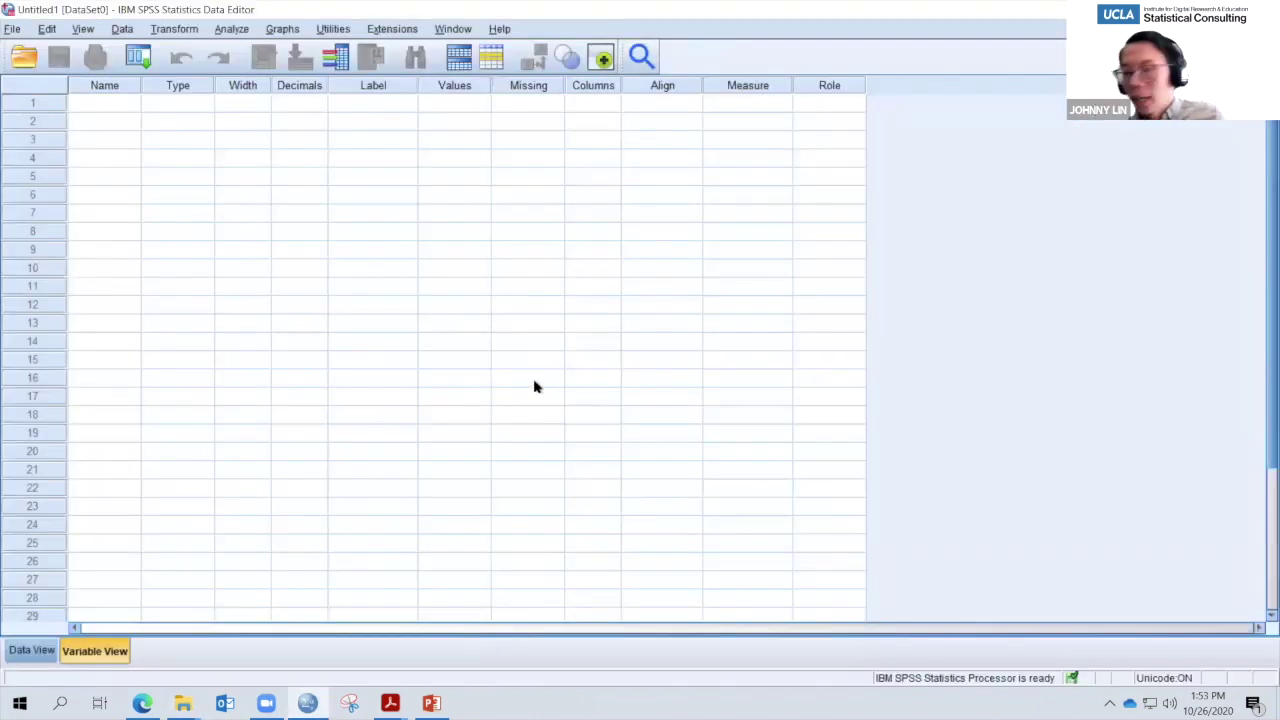
click(22, 60)
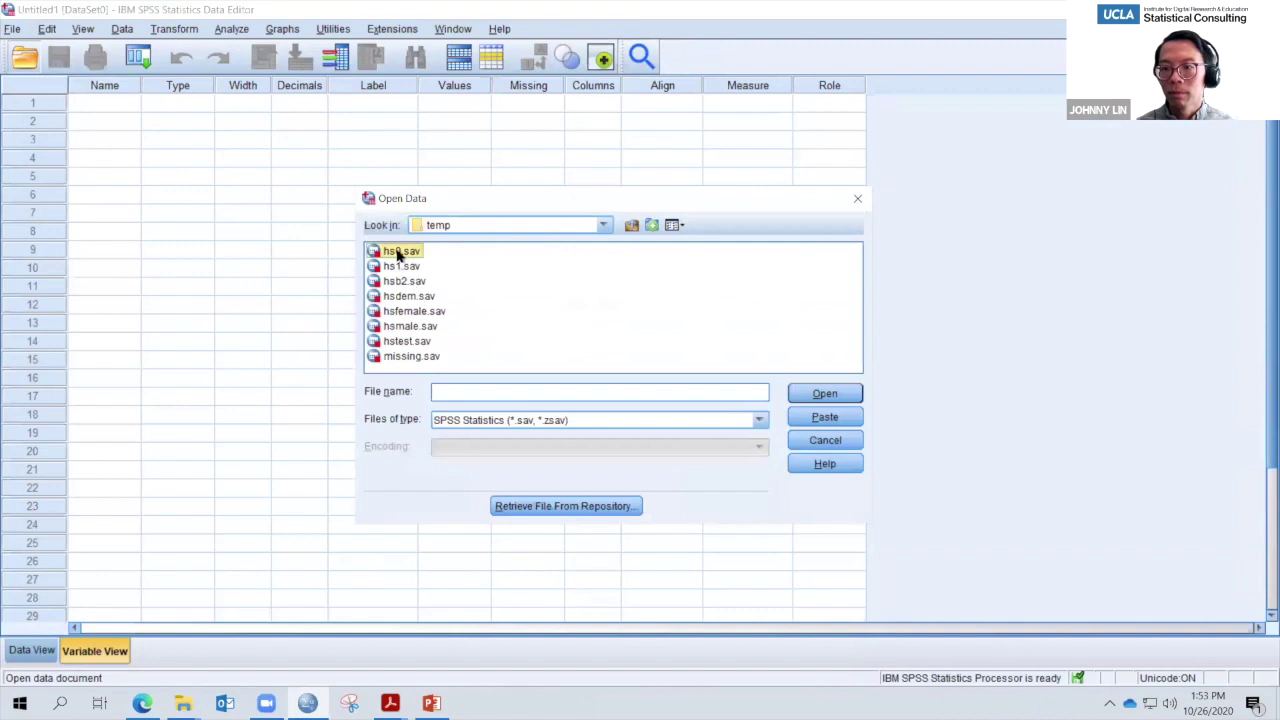
double_click(397, 254)
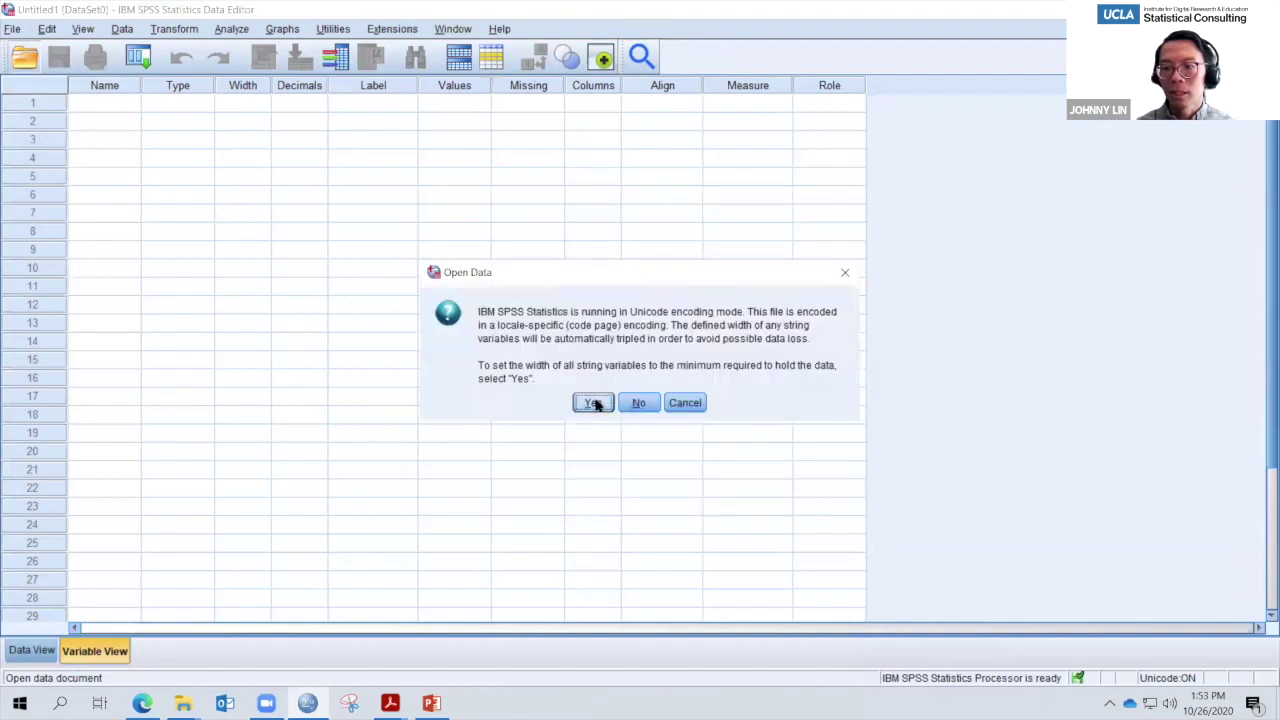
click(593, 403)
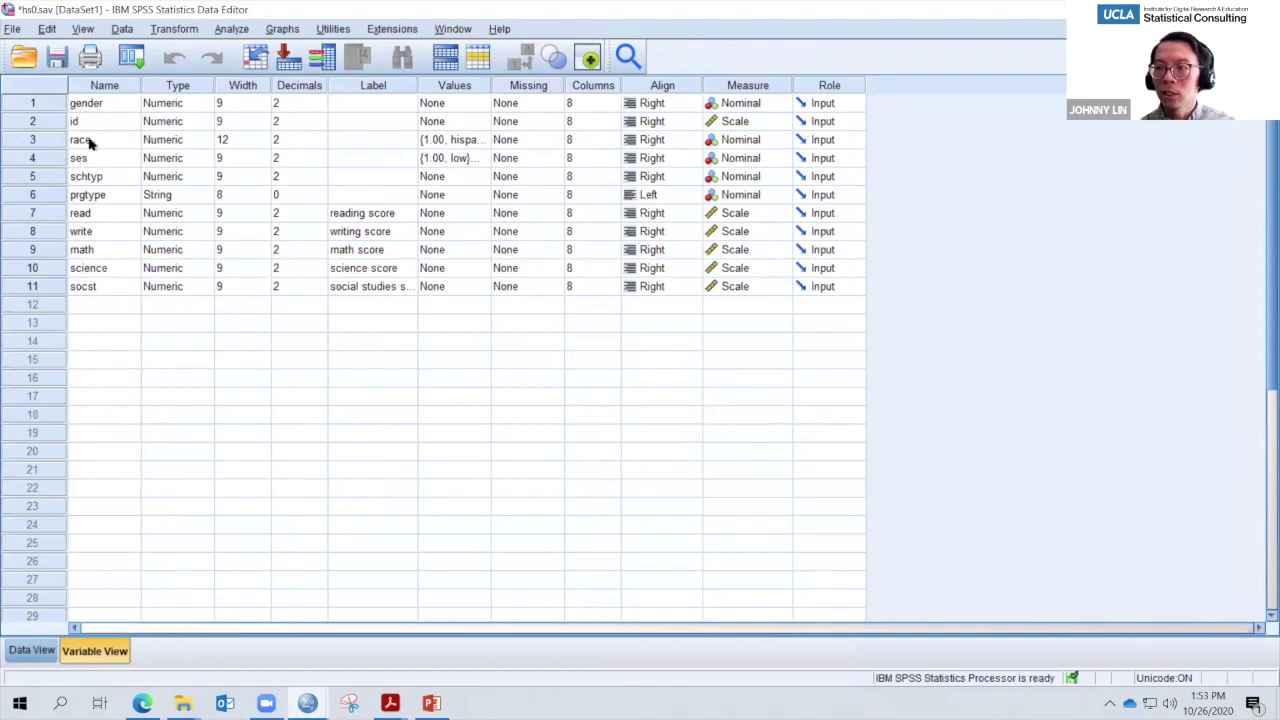
click(22, 653)
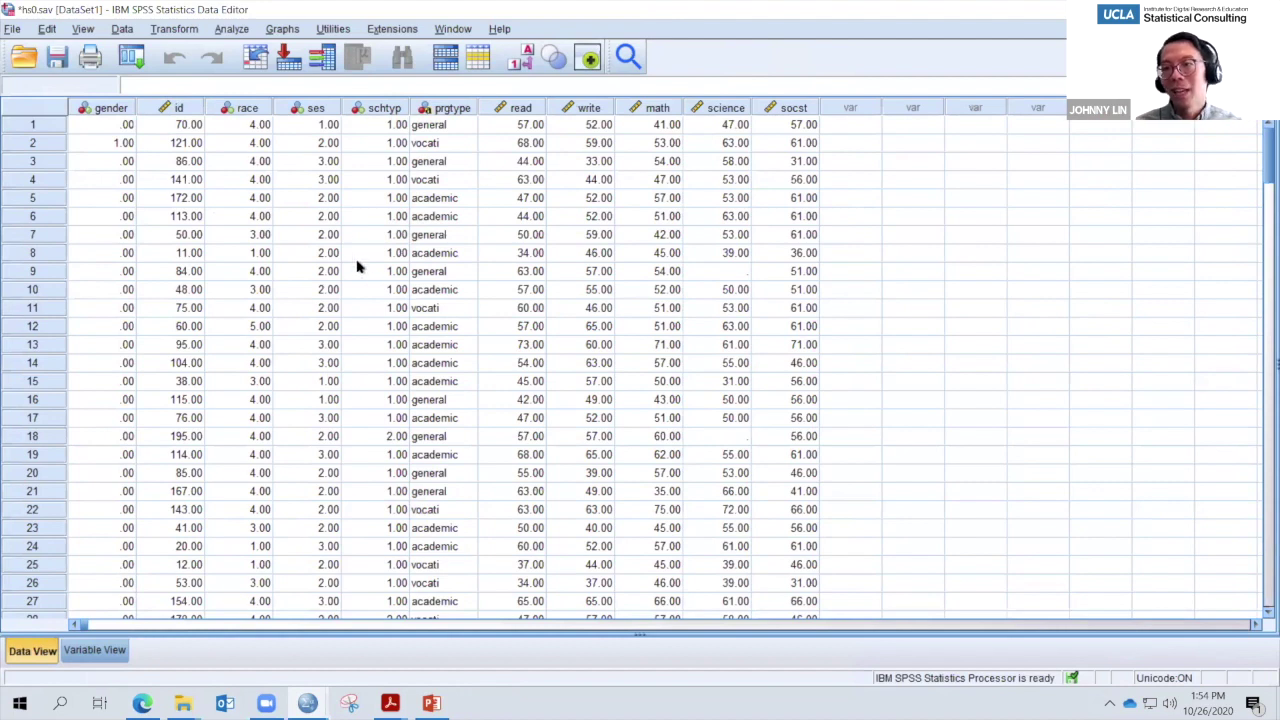
- Start the Descriptives analysis, enlarge its dialog and list the source variables by variable name in alphabetical order
click(231, 29)
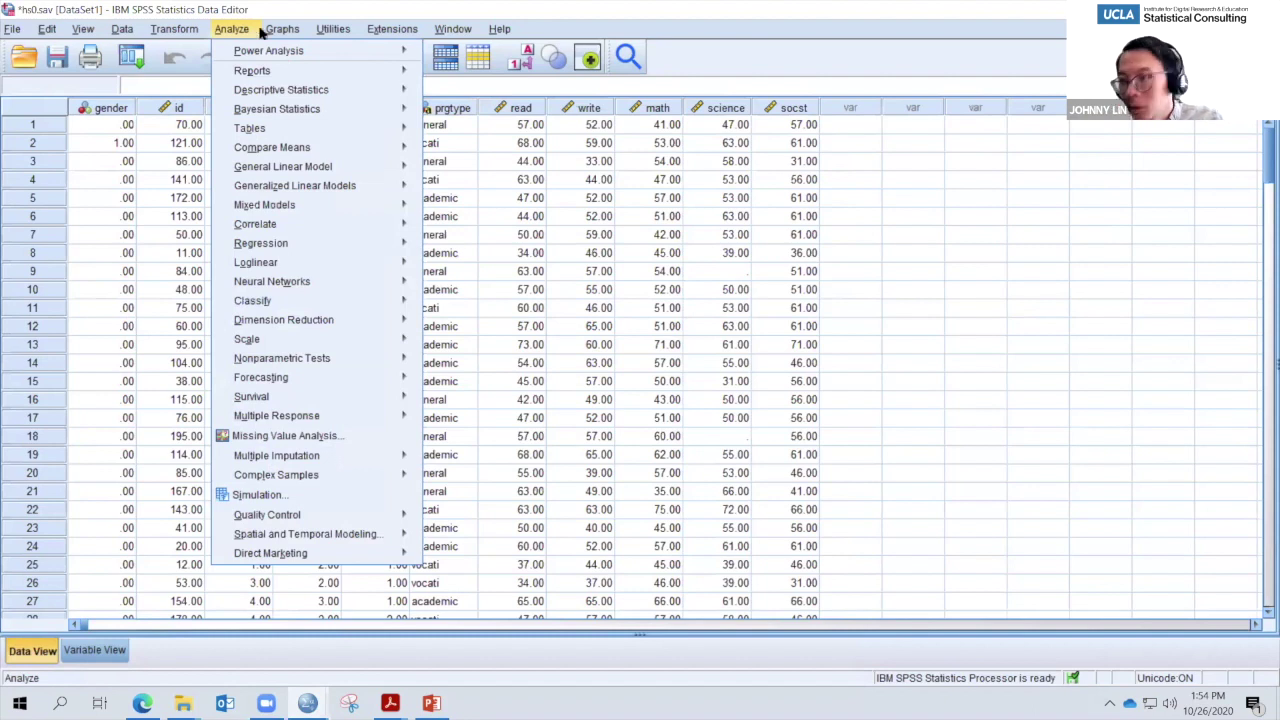
mouse_move(343, 104)
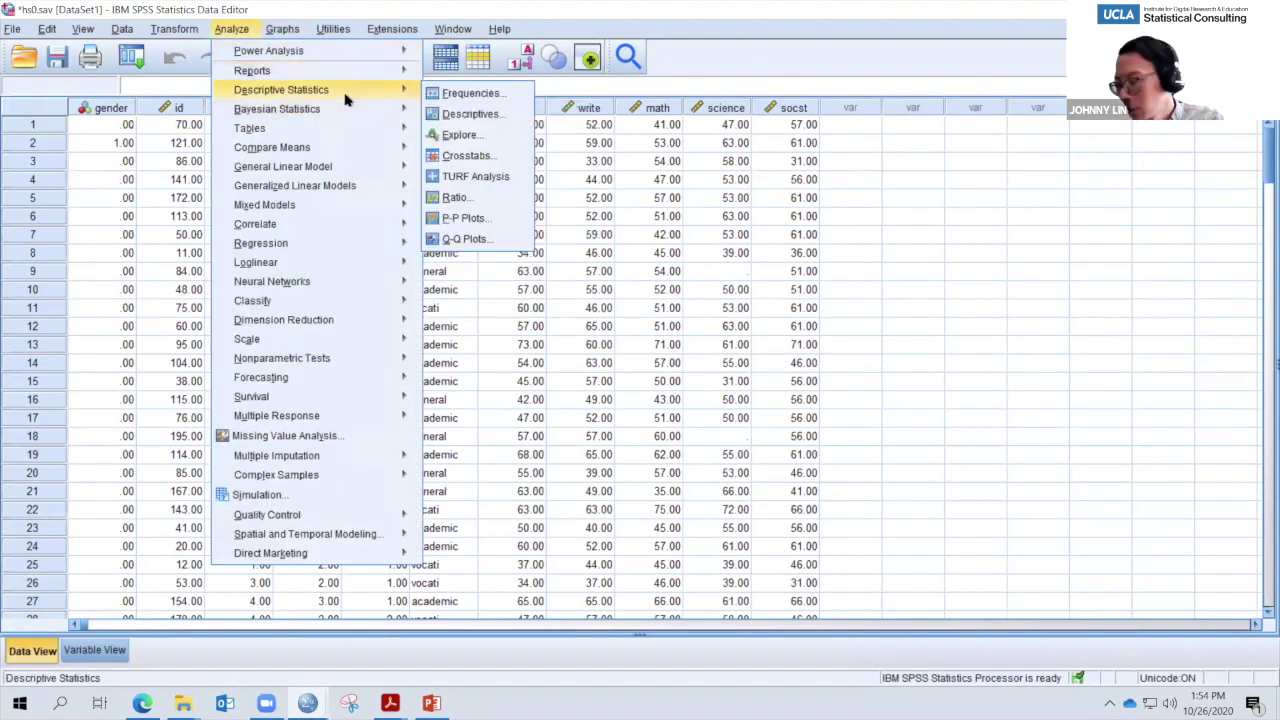
click(512, 121)
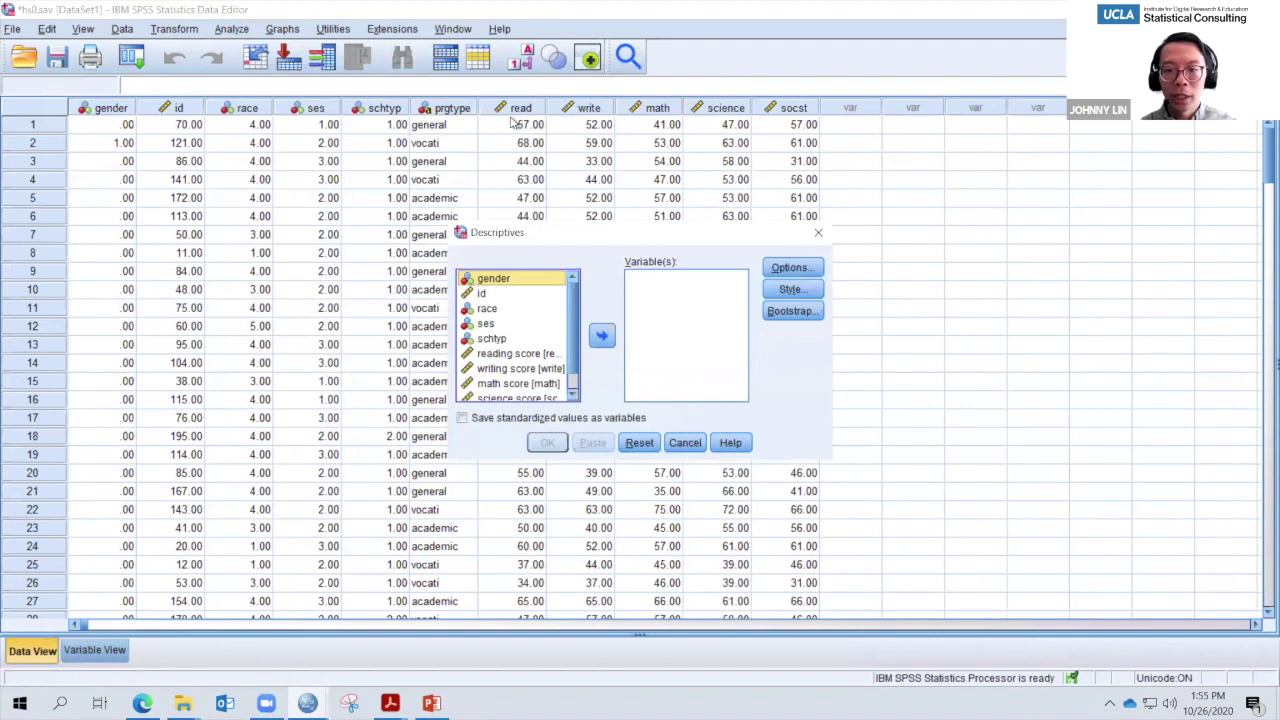
drag(830, 458, 898, 511)
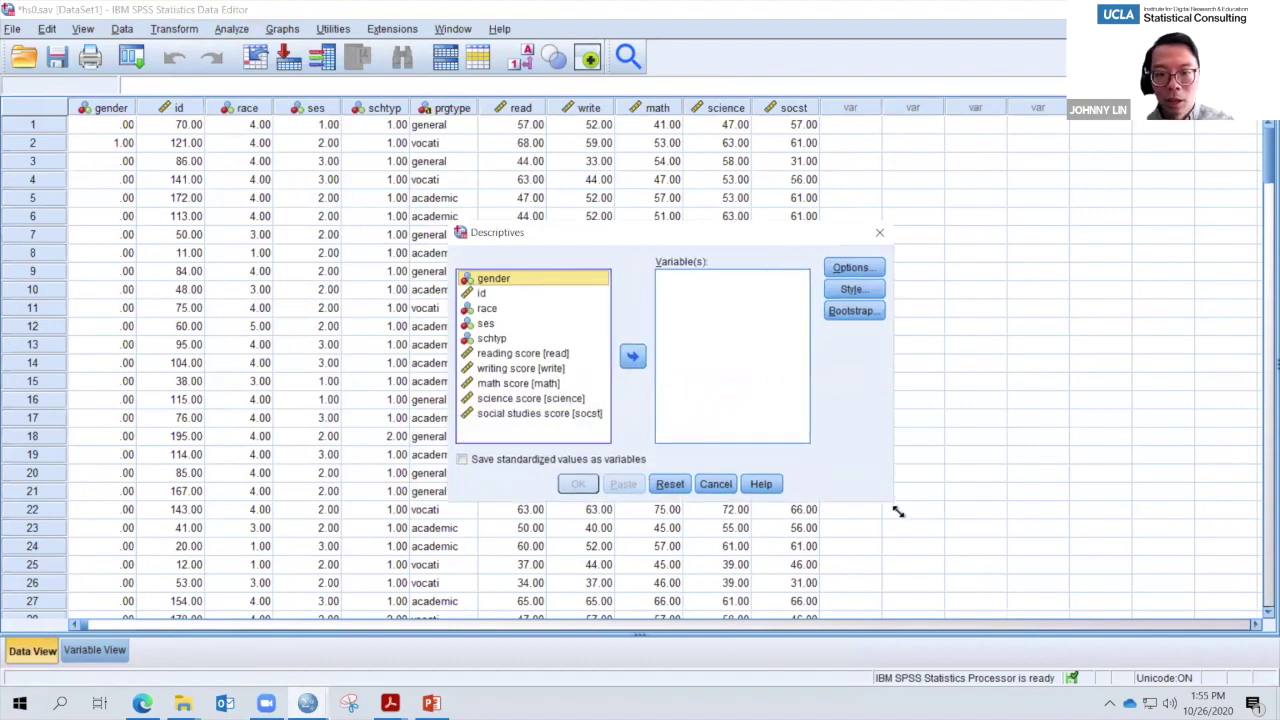
right_click(557, 313)
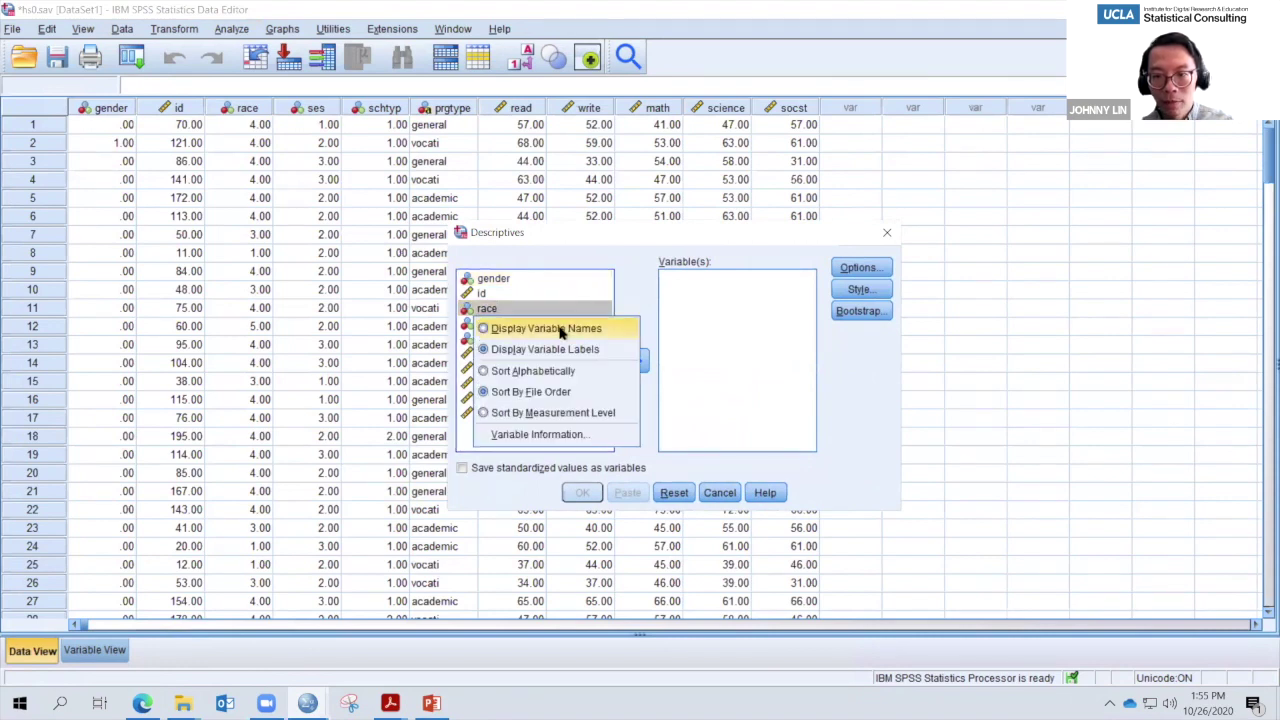
click(560, 330)
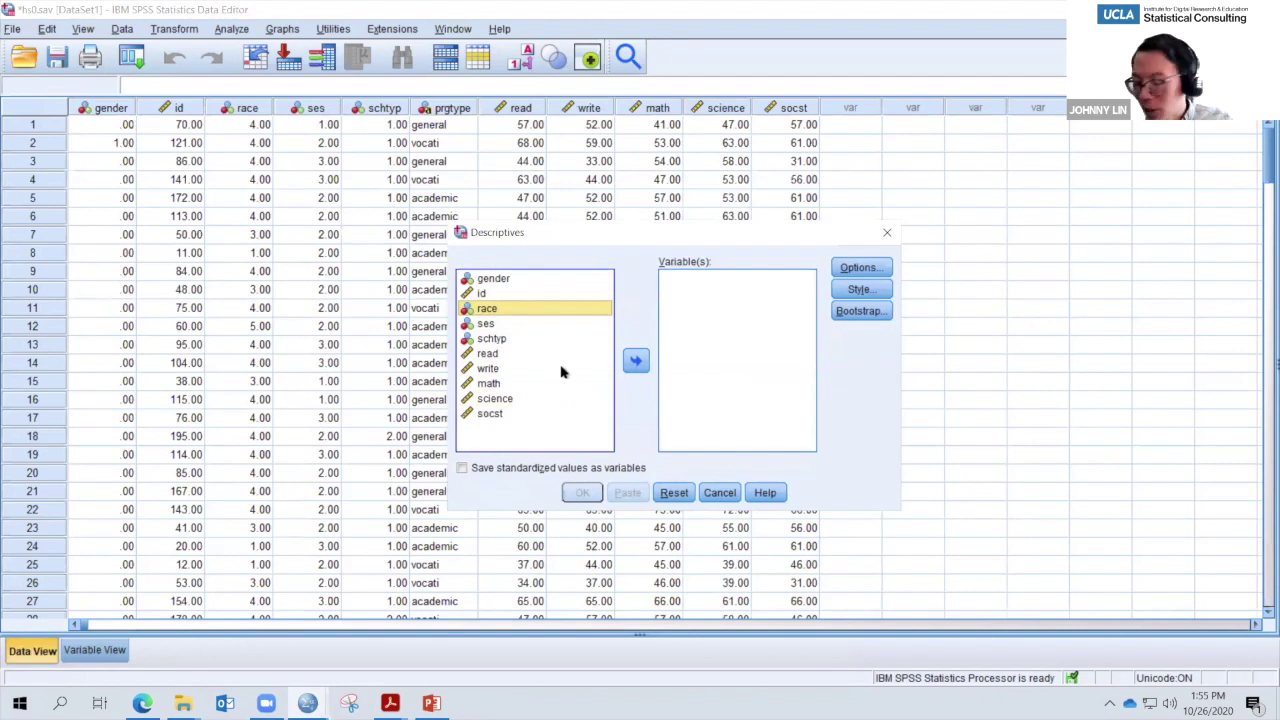
right_click(556, 344)
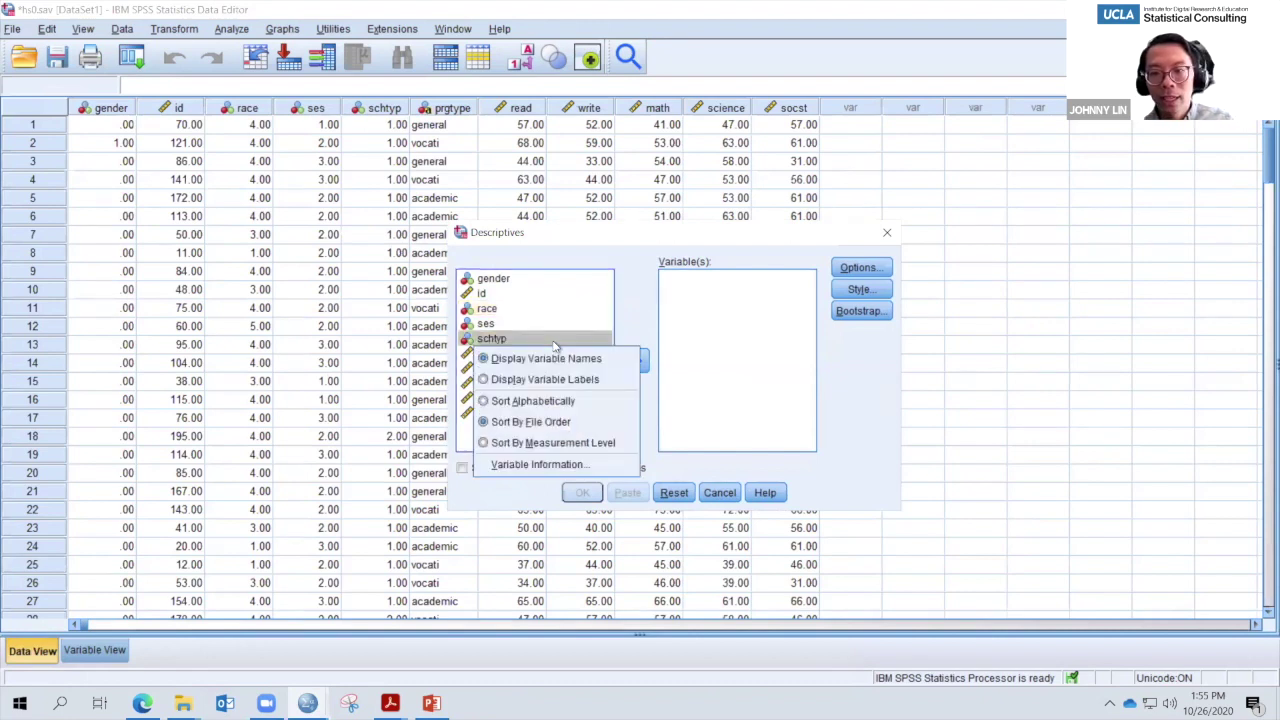
click(580, 400)
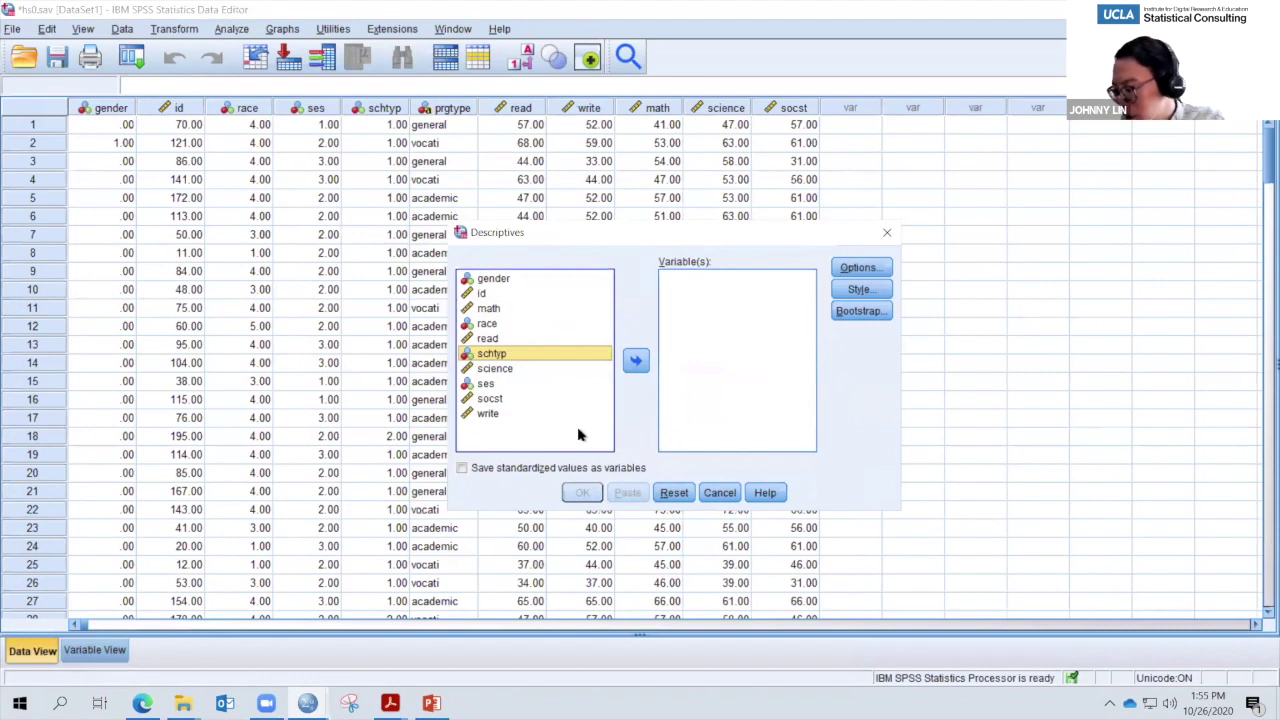
- Add gender, math, read, science and write as analysis variables and run the Descriptives procedure
click(500, 281)
click(635, 365)
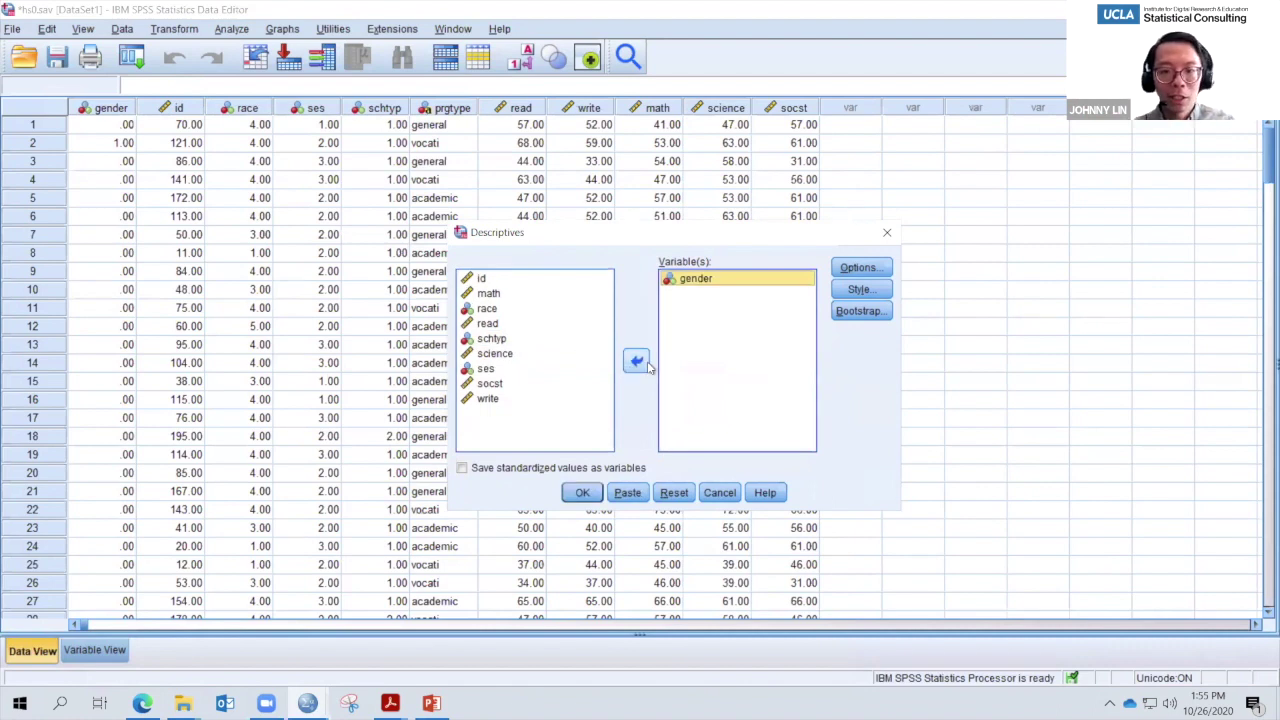
click(490, 324)
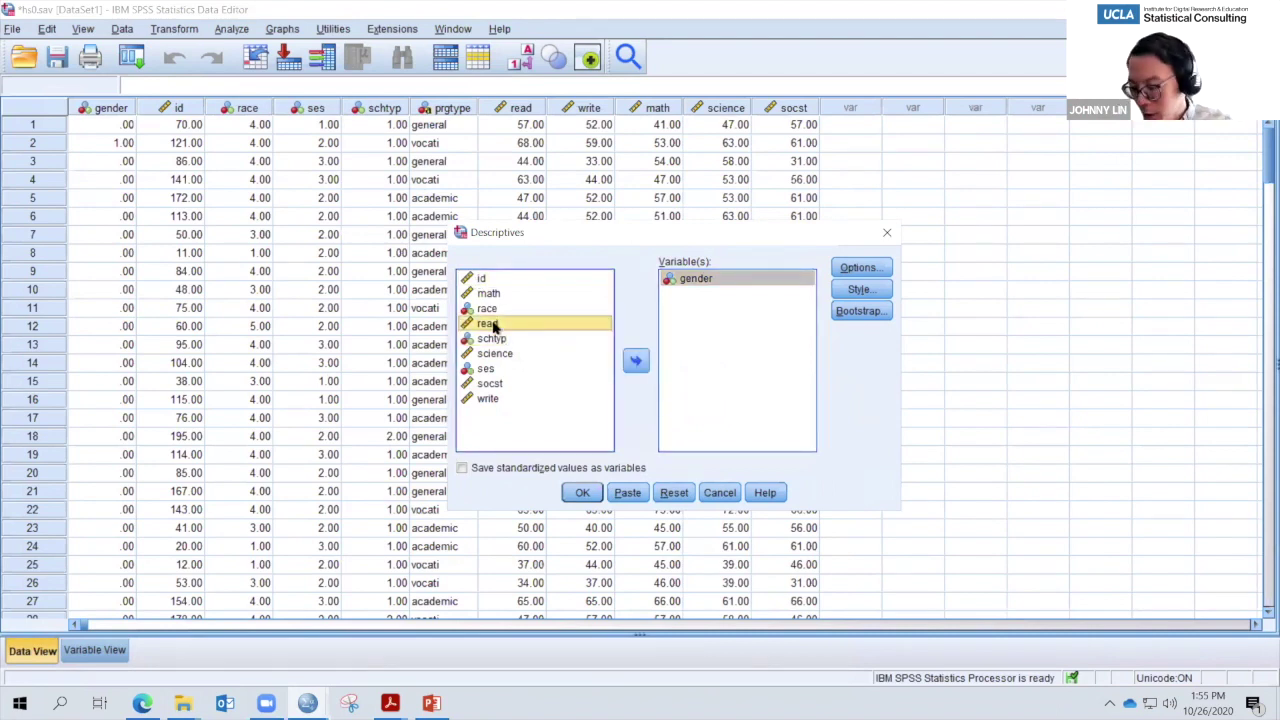
ctrl+click(500, 404)
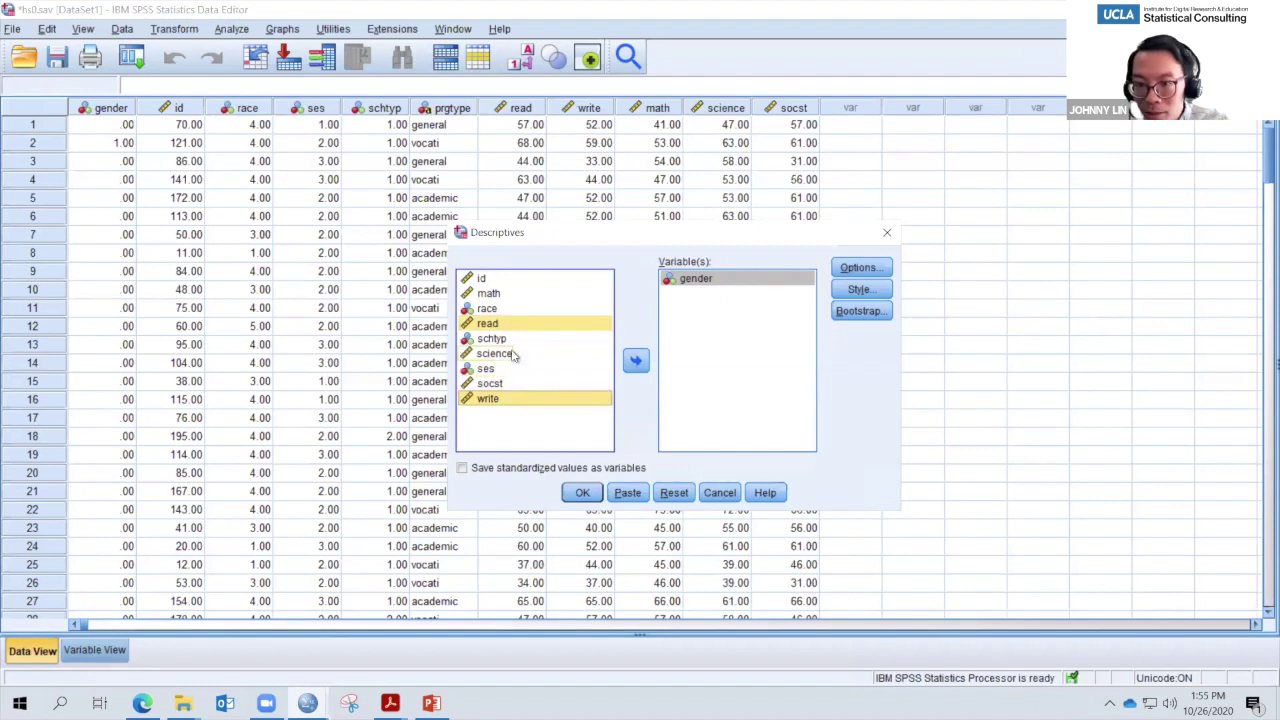
ctrl+click(487, 294)
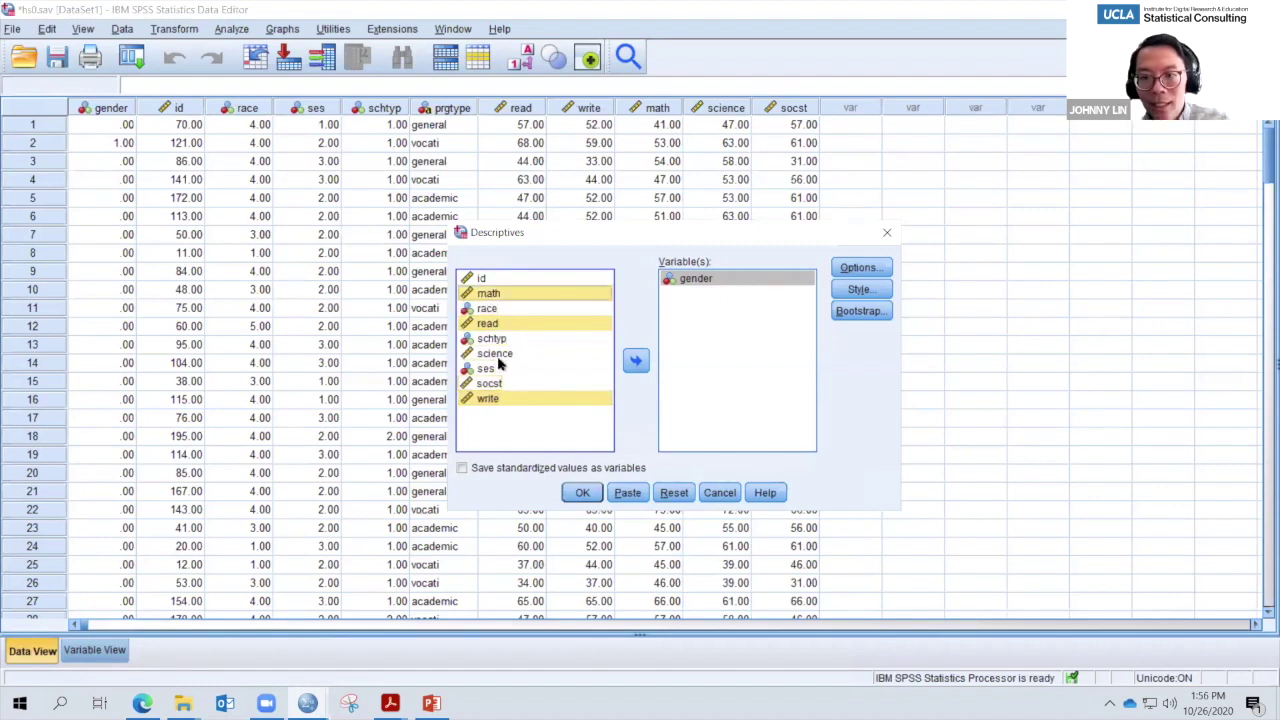
ctrl+click(488, 354)
click(636, 362)
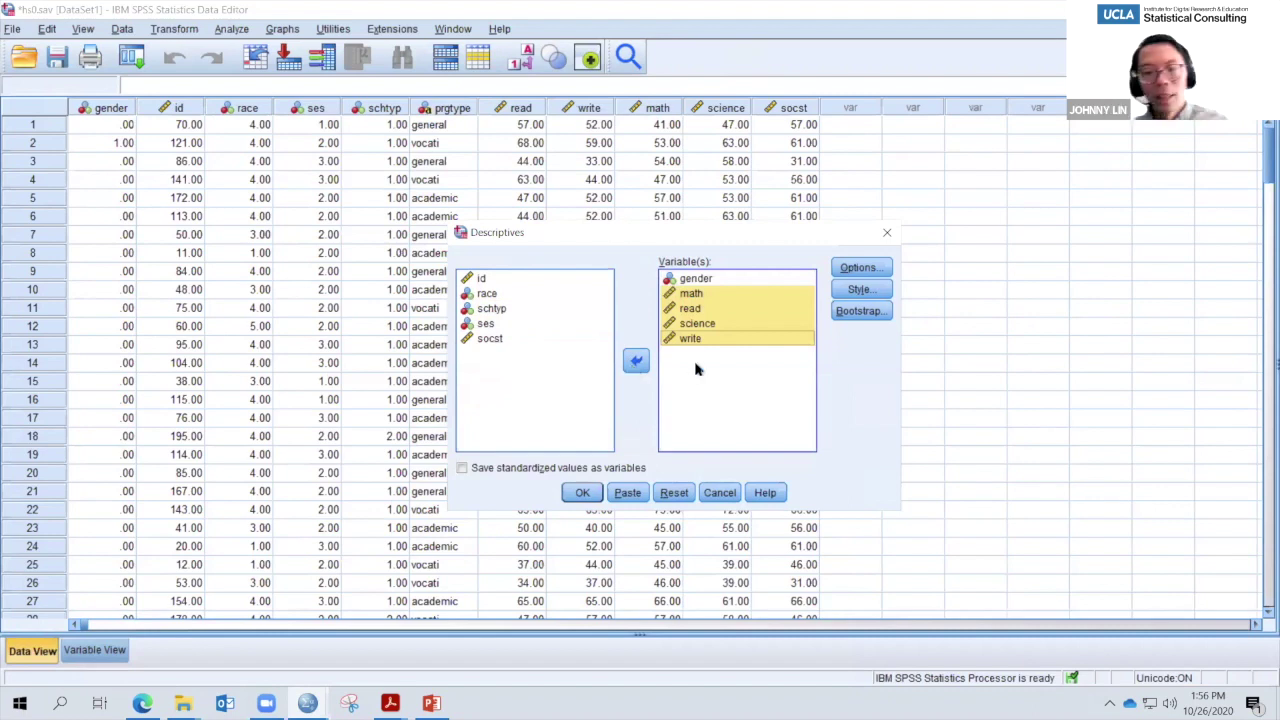
click(582, 492)
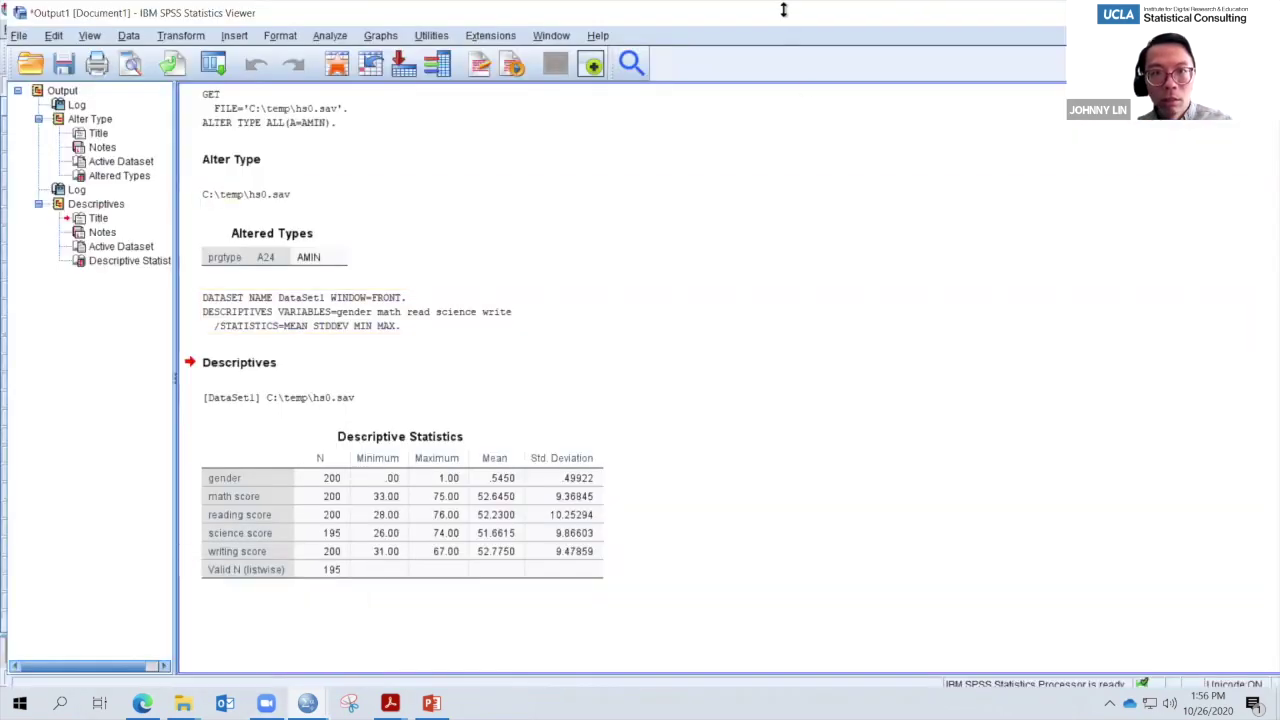
mouse_move(783, 10)
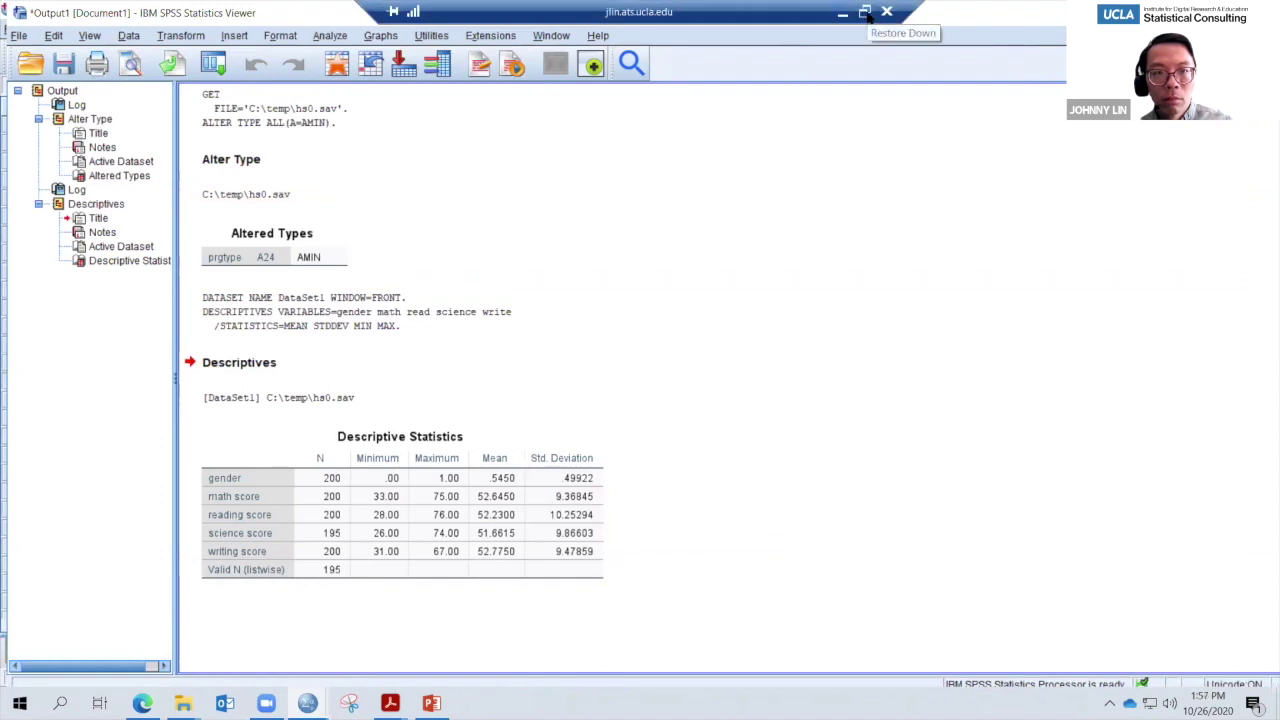
click(866, 13)
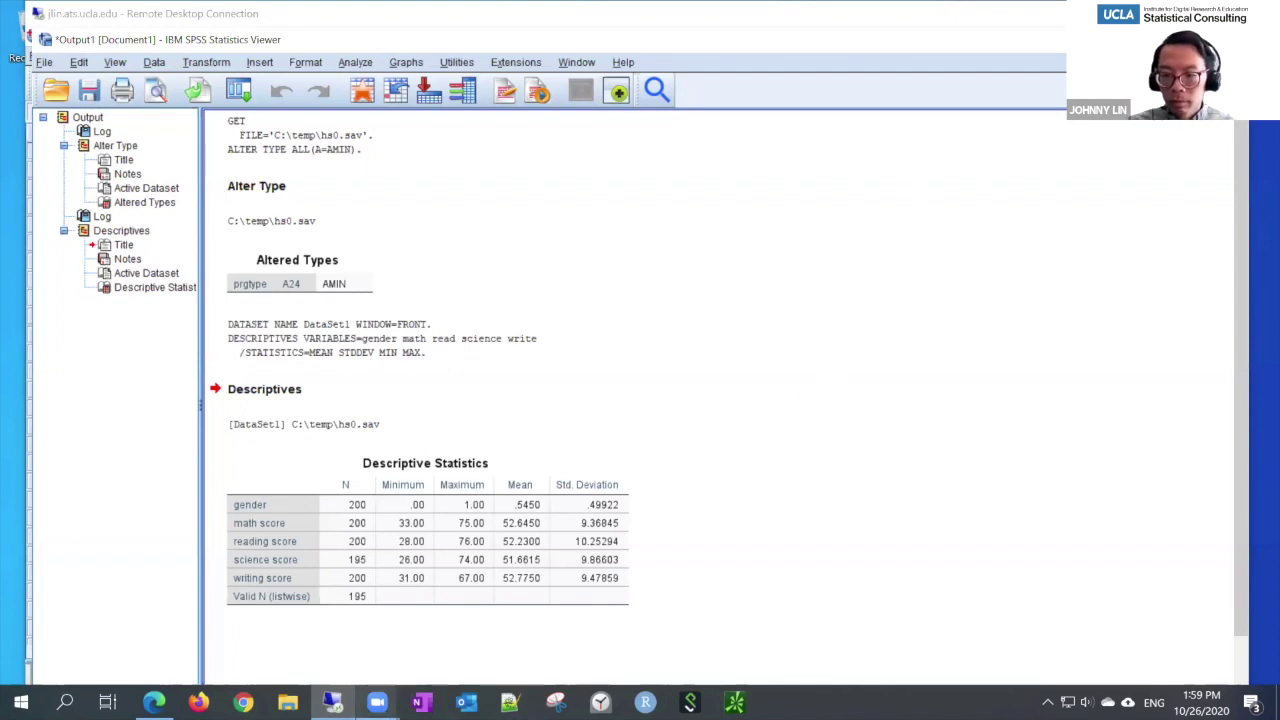
mouse_move(377, 700)
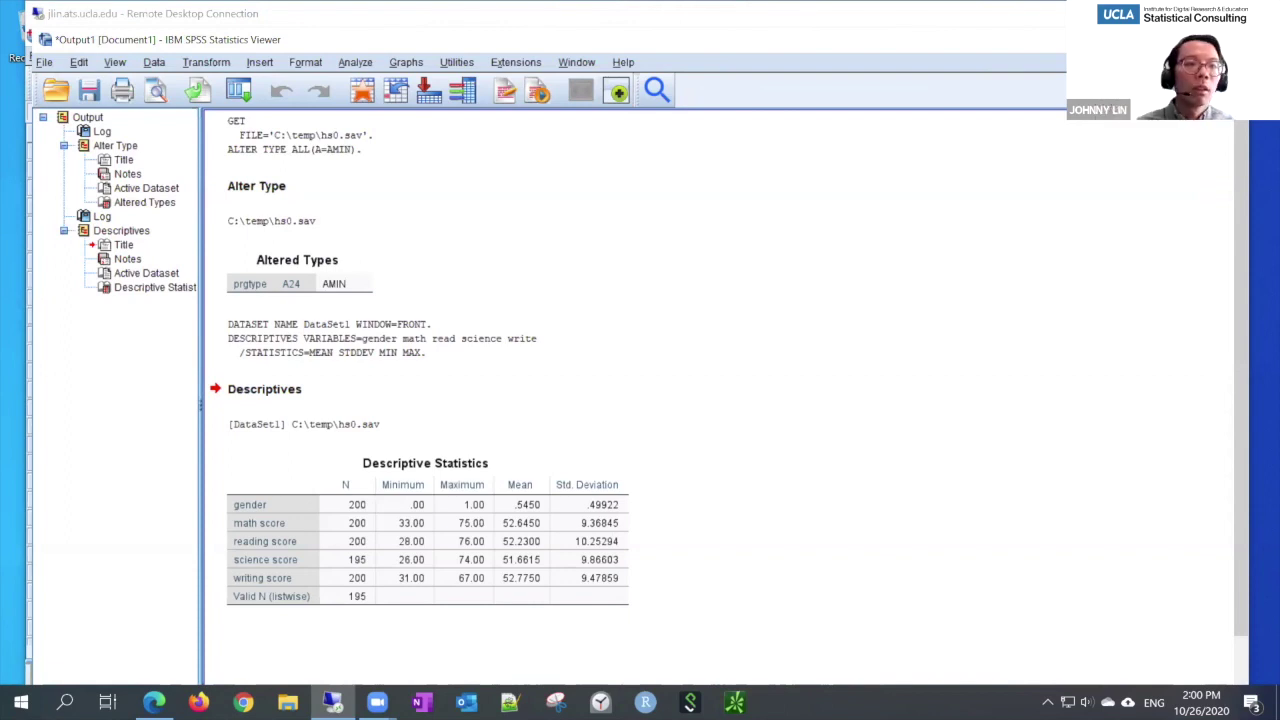
key(super+d)
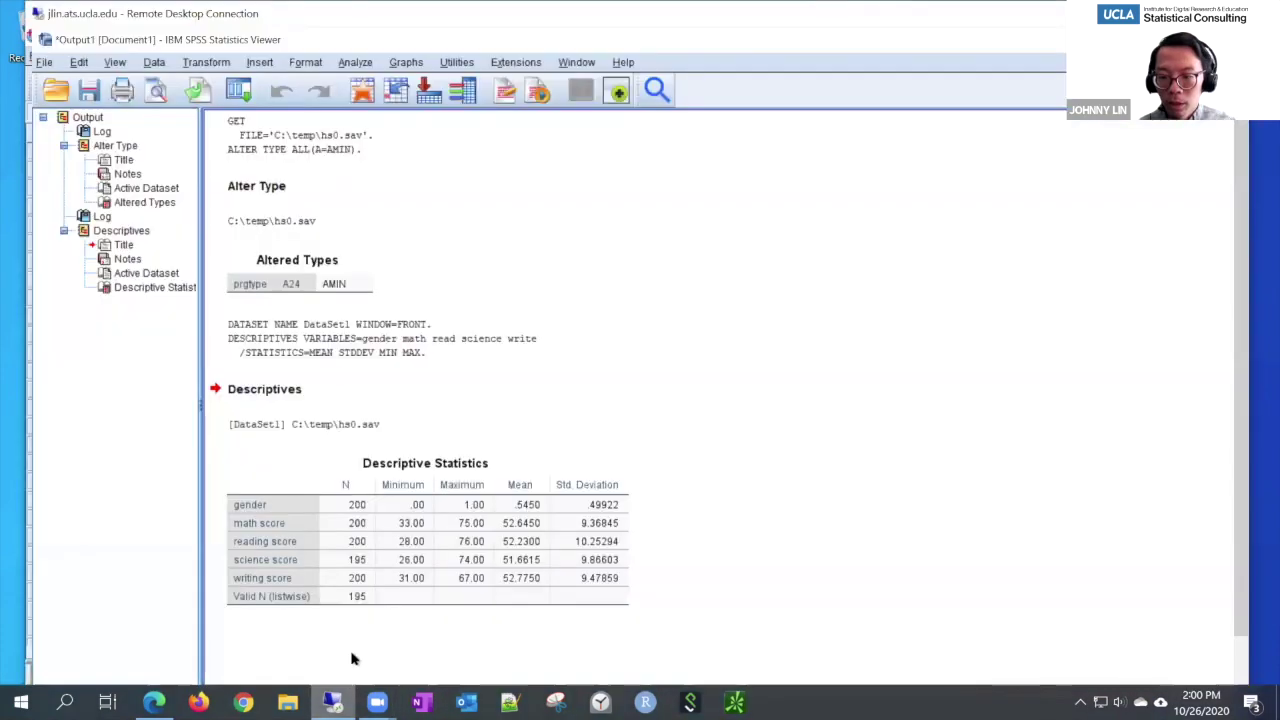
click(332, 702)
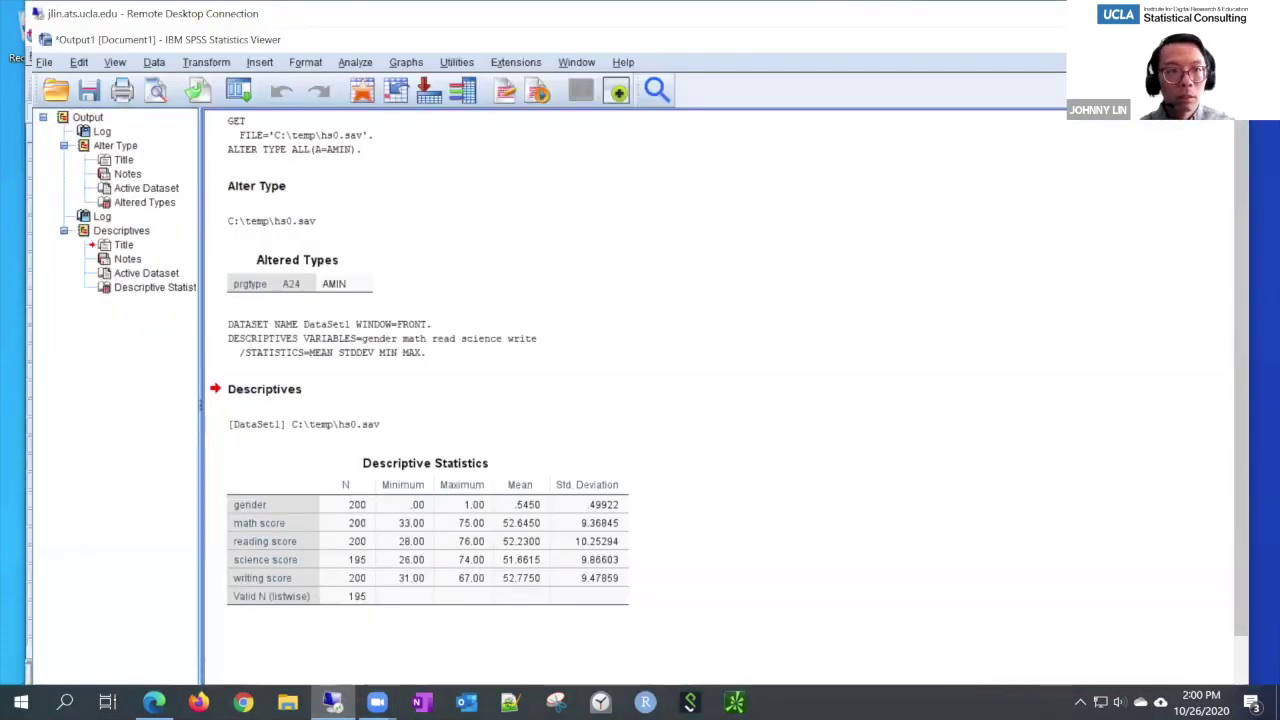
key(super+d)
key(super+d)
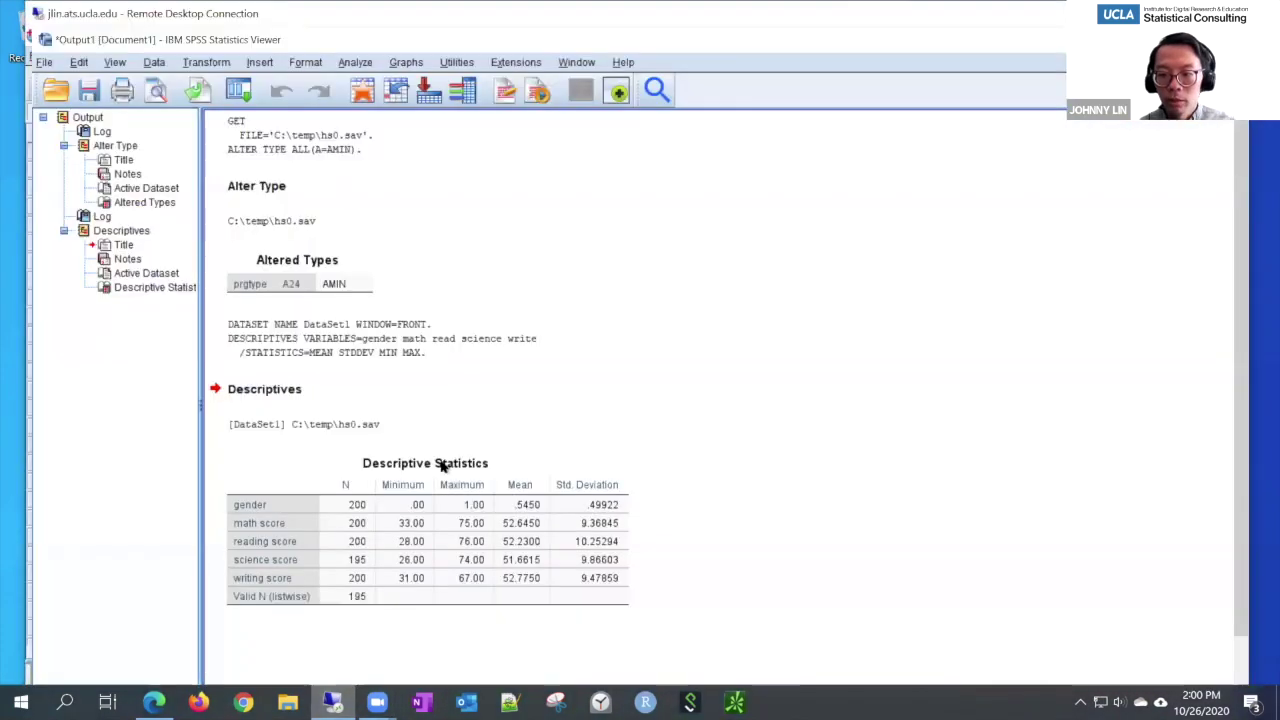
click(1064, 9)
key(alt+Tab)
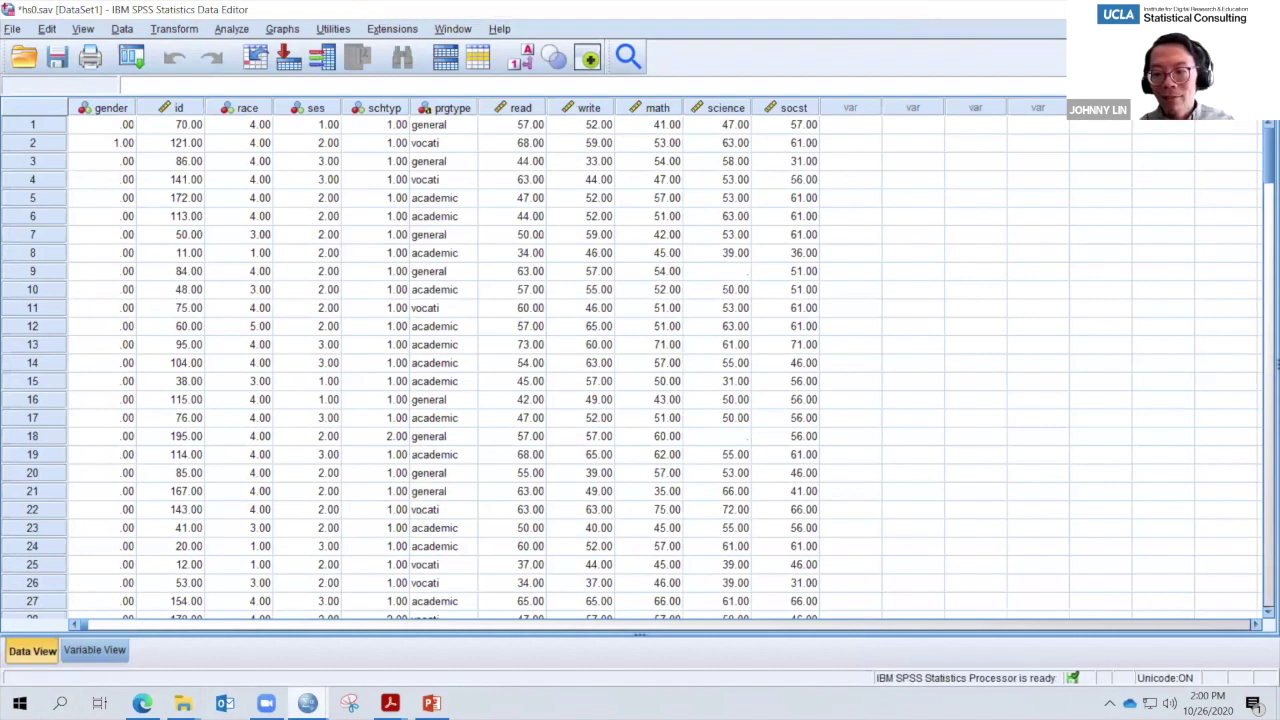
mouse_move(307, 703)
click(257, 607)
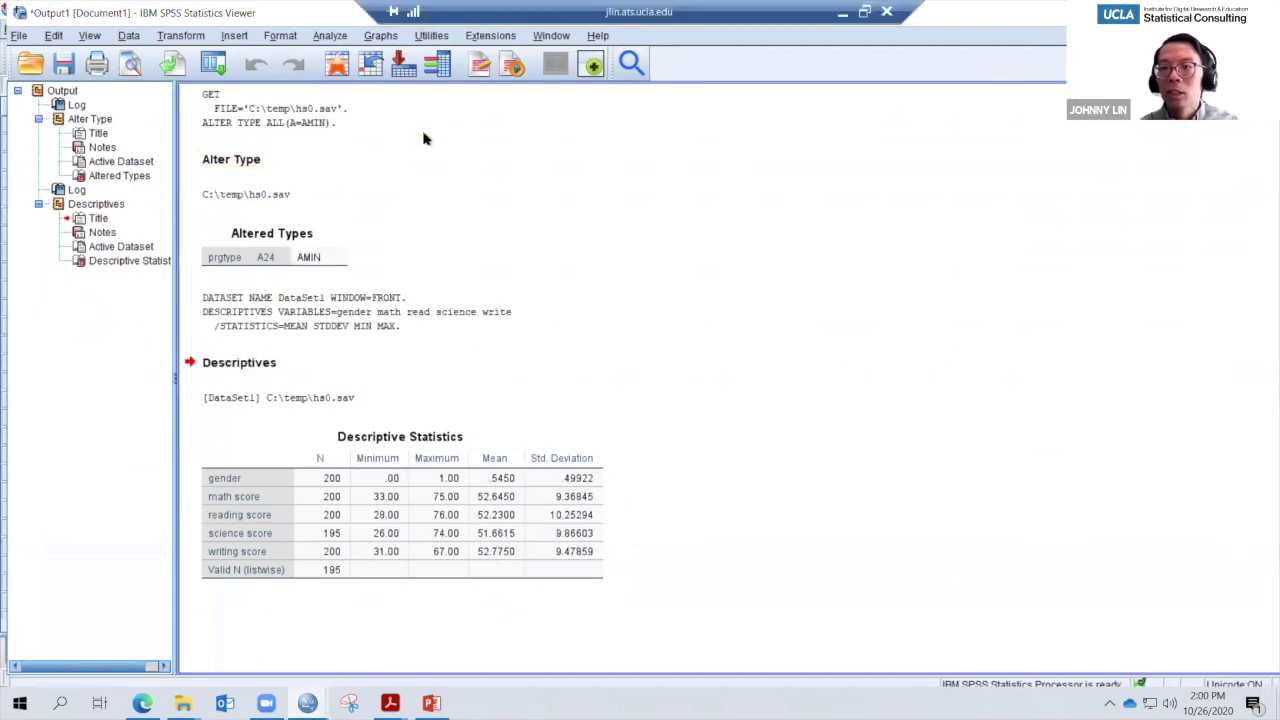
- Split the hs0 data file by ses with the Compare groups option, sorting the file by the grouping variable
key(alt+Tab)
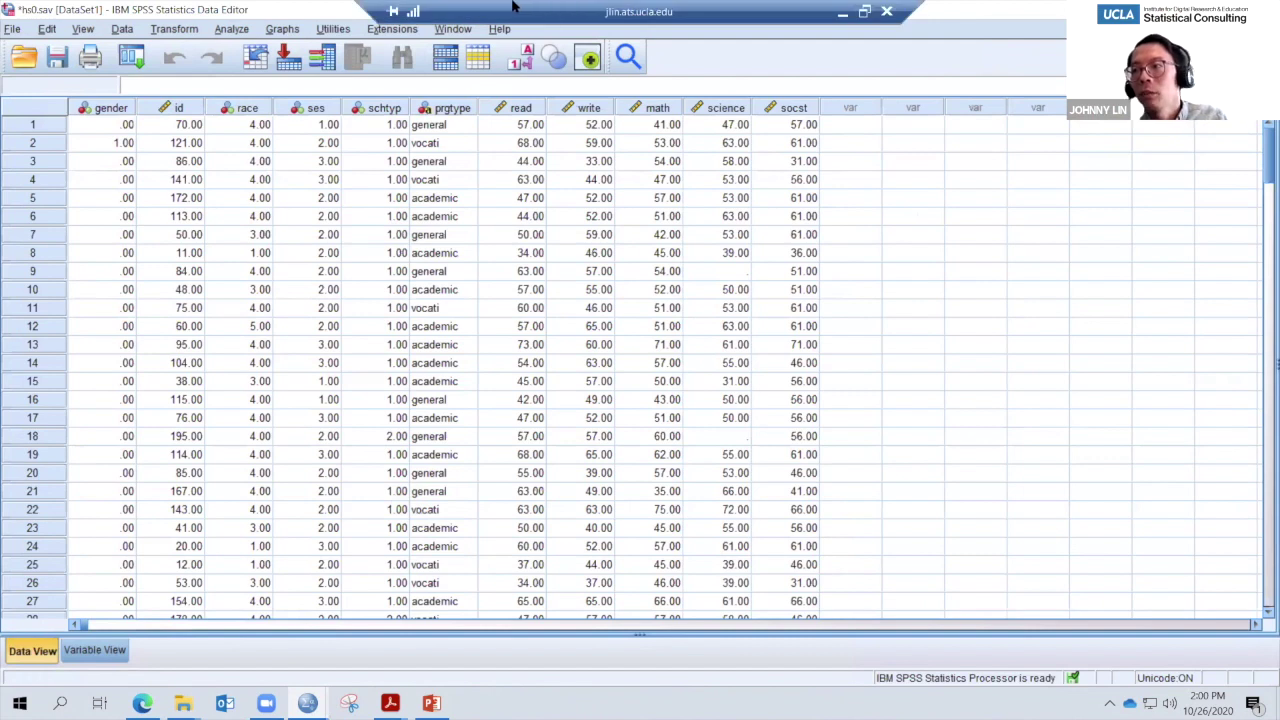
click(122, 29)
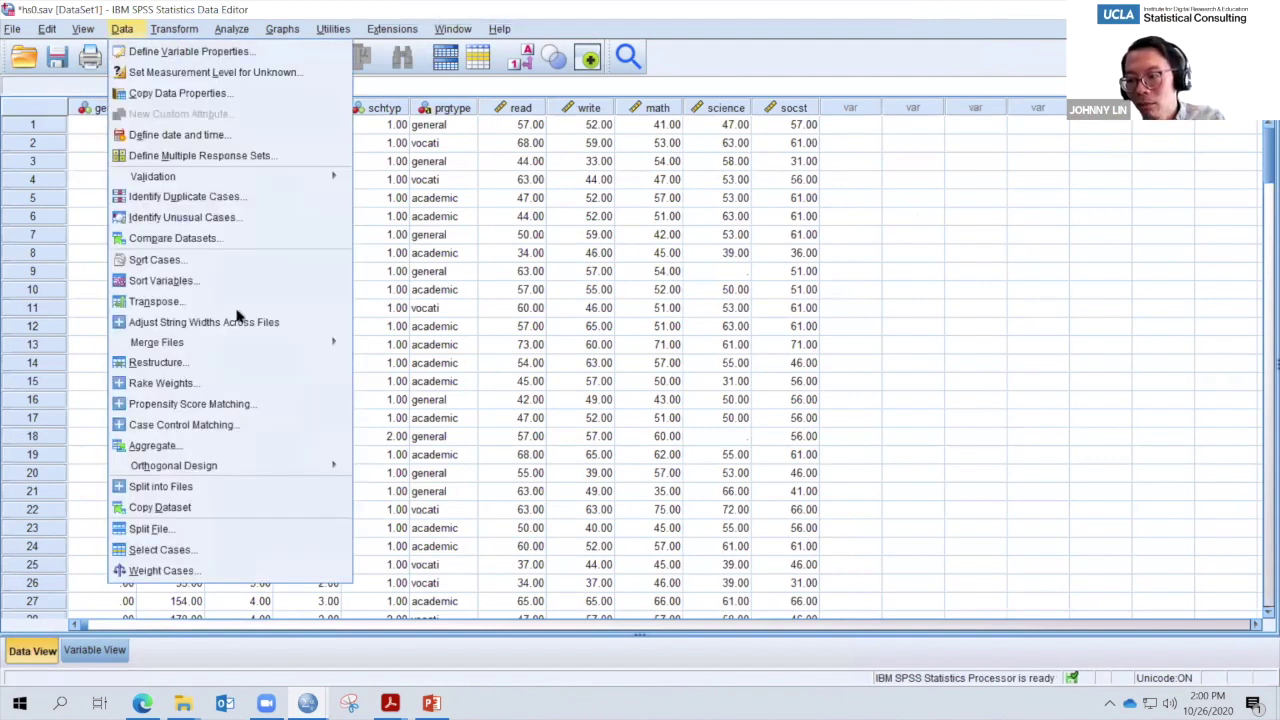
click(232, 530)
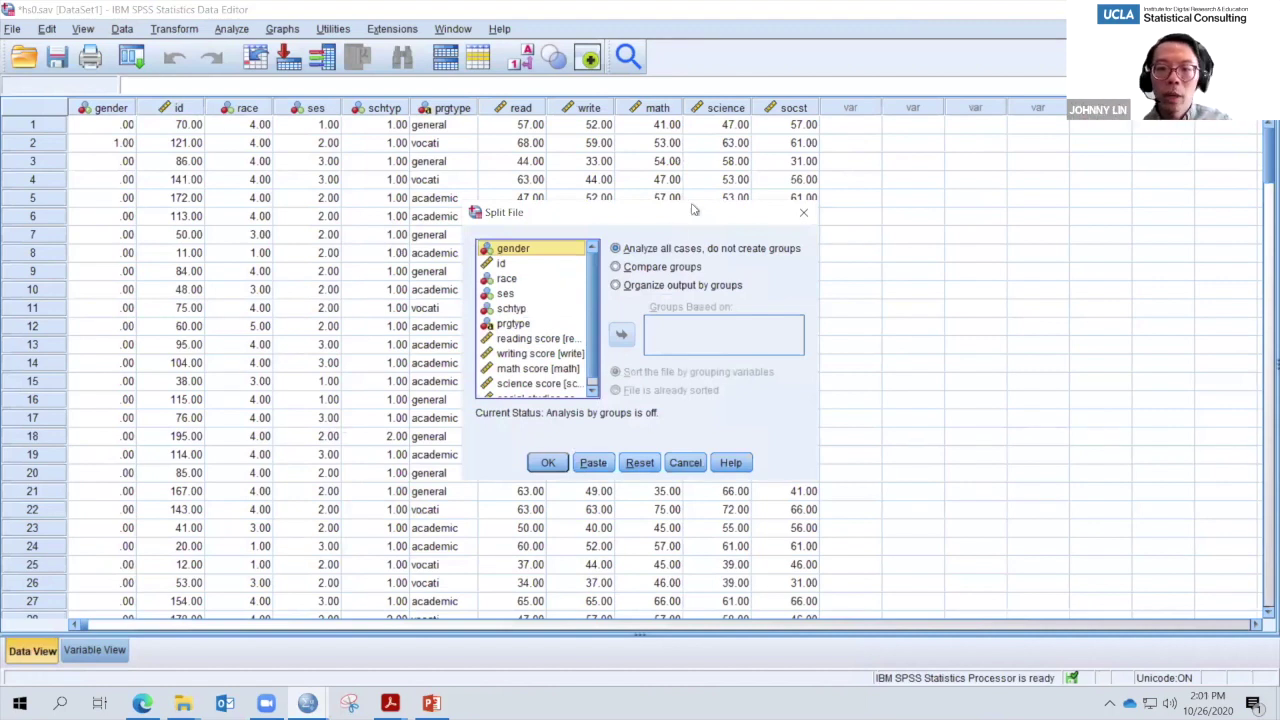
click(615, 267)
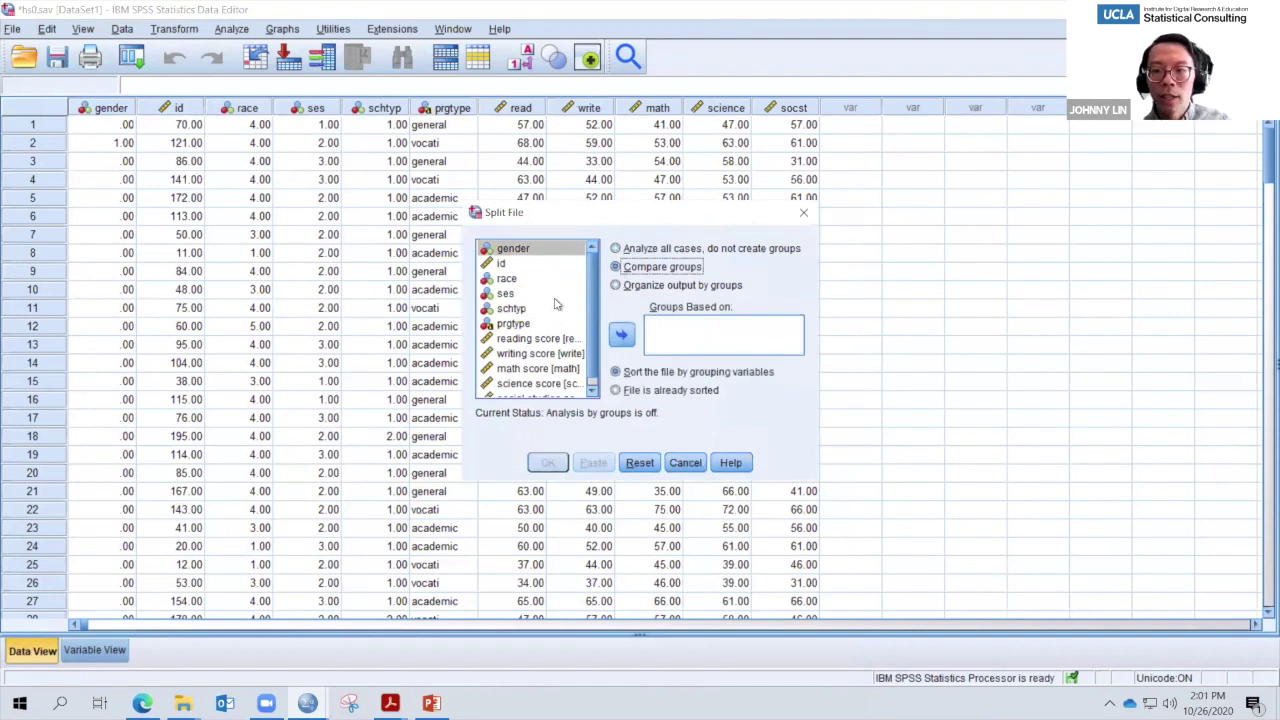
click(516, 296)
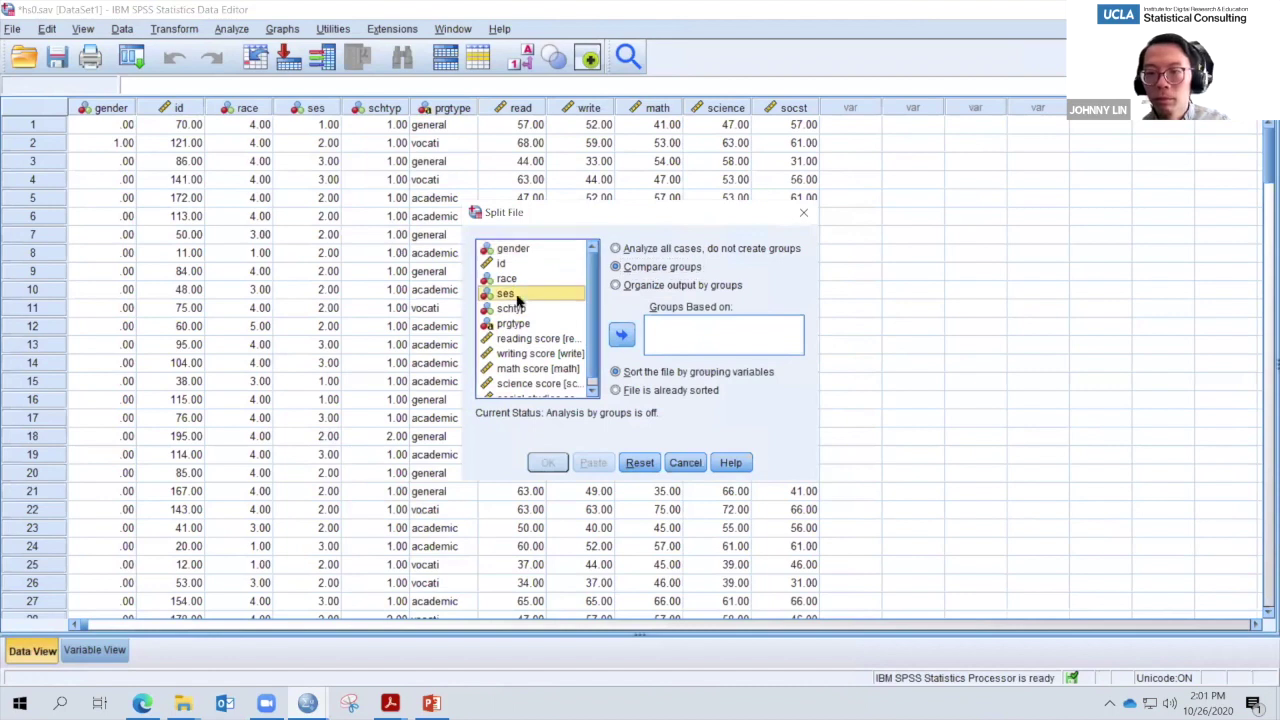
click(621, 338)
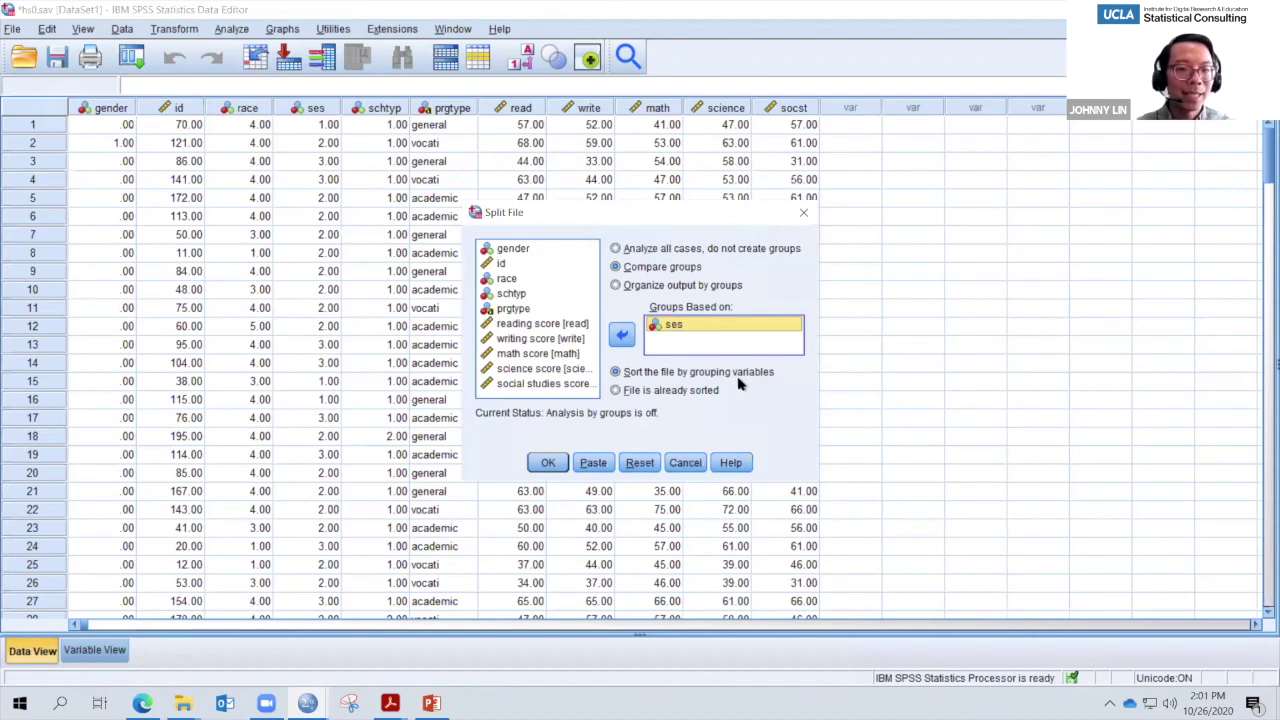
click(551, 464)
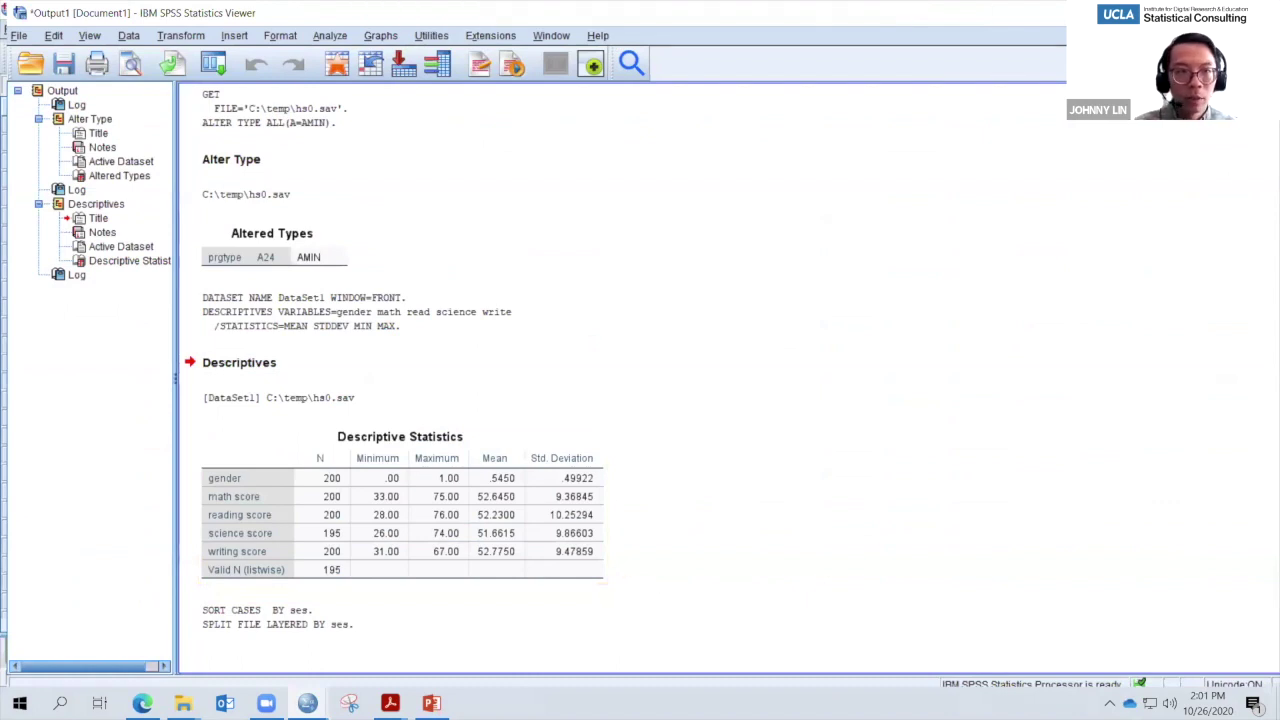
- Recall the Descriptives analysis of gender, math, read, science and write, paste it as syntax and run the pasted commands
key(alt+Tab)
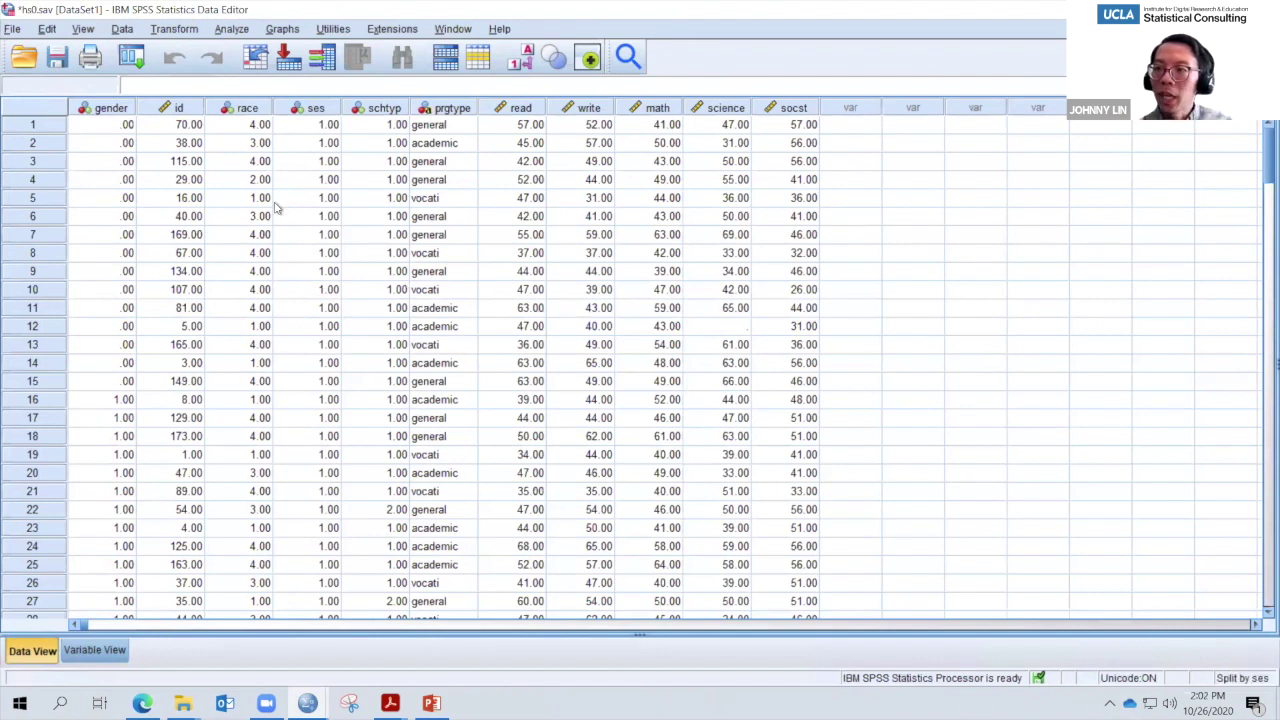
click(131, 58)
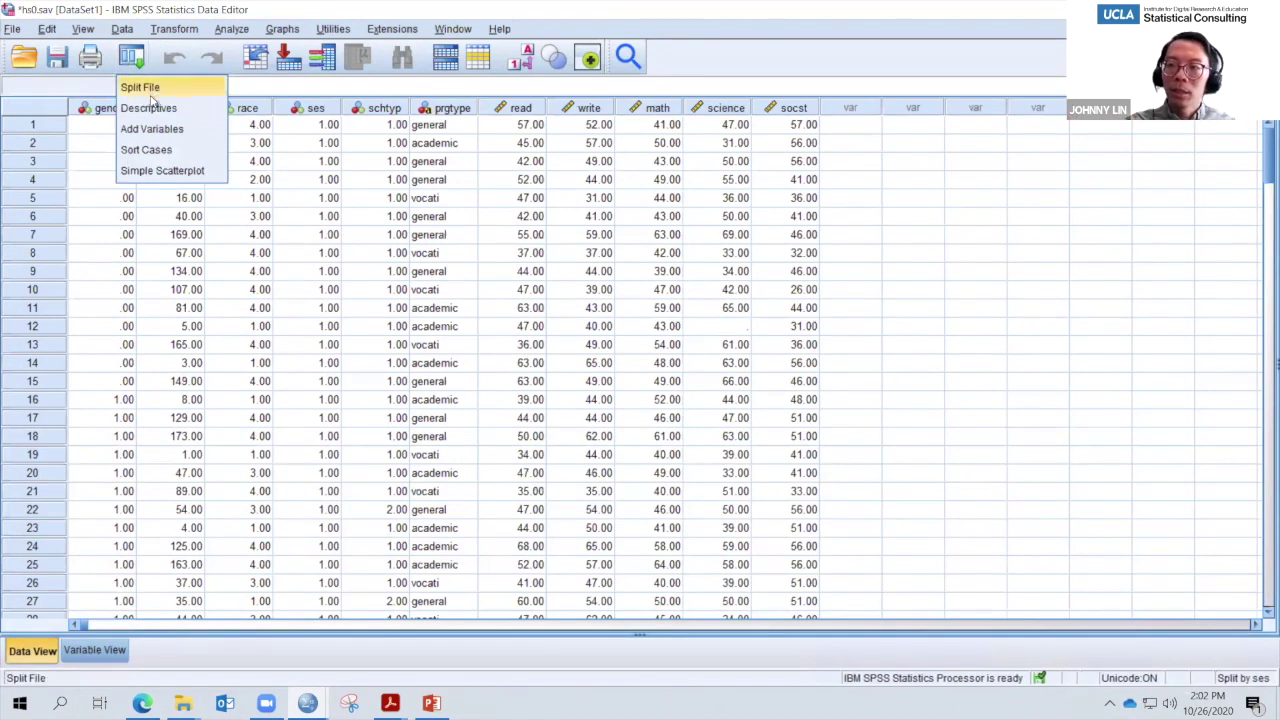
click(150, 110)
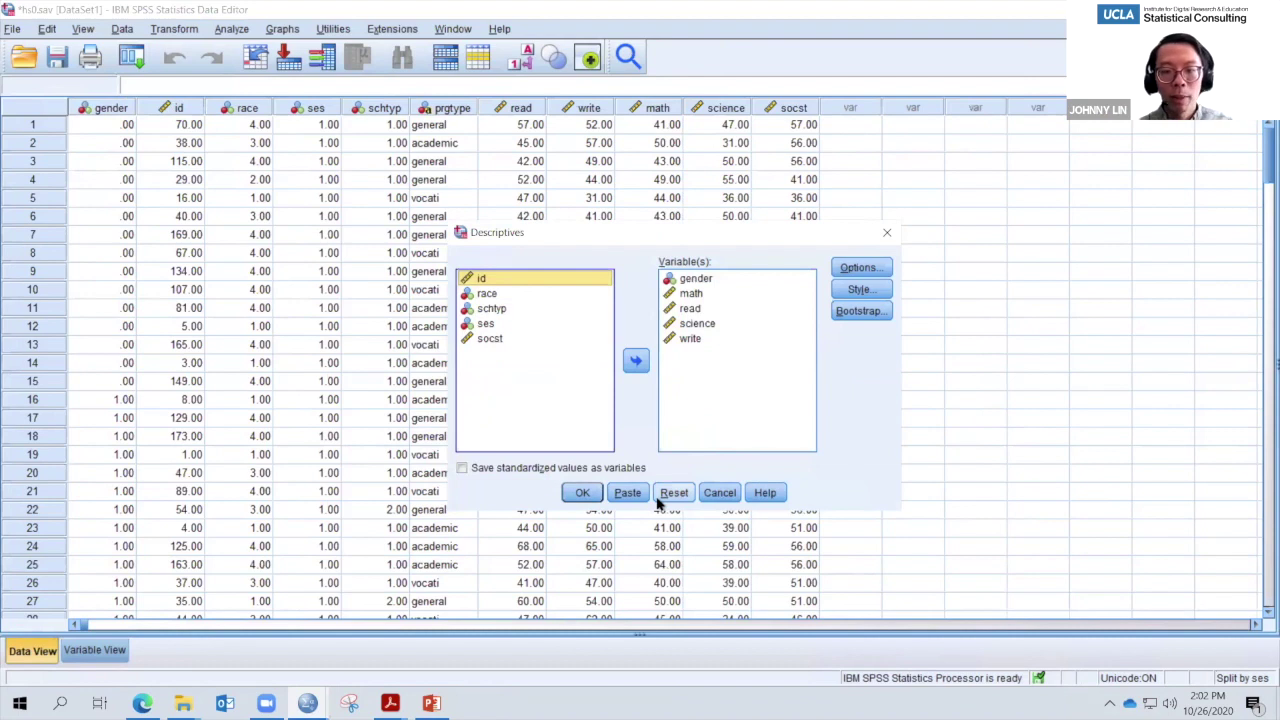
click(627, 493)
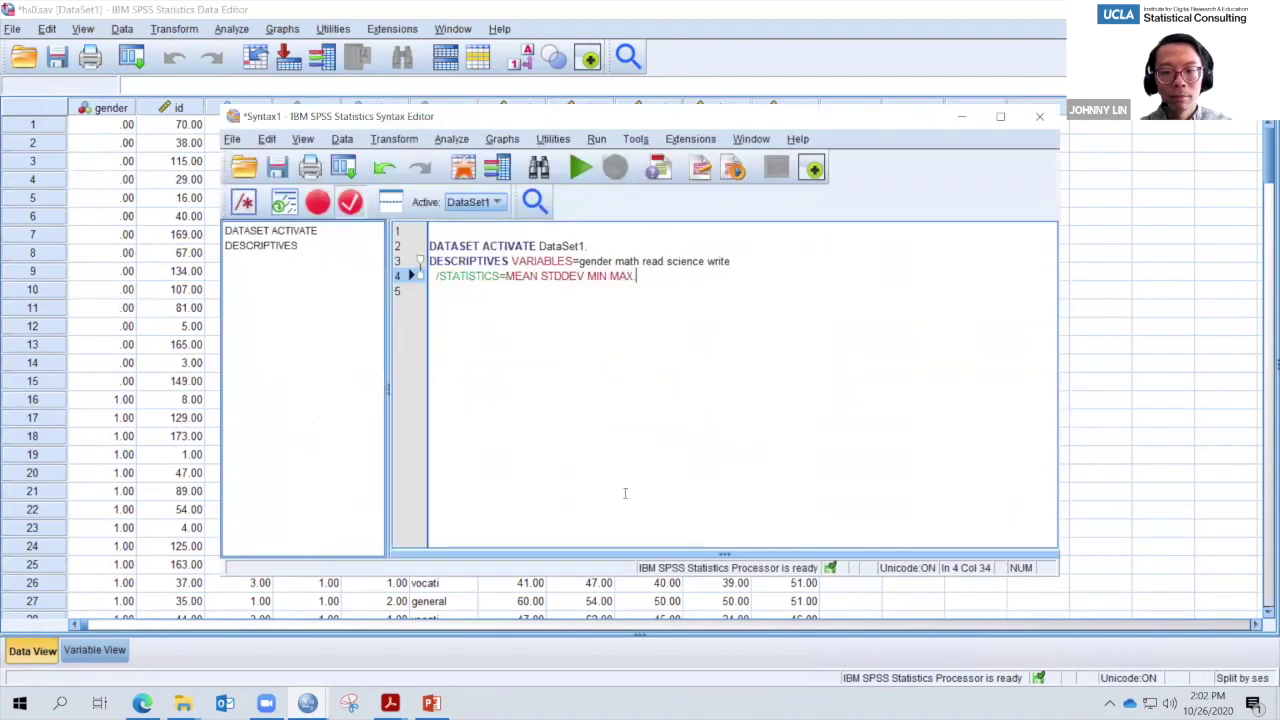
drag(656, 279, 412, 243)
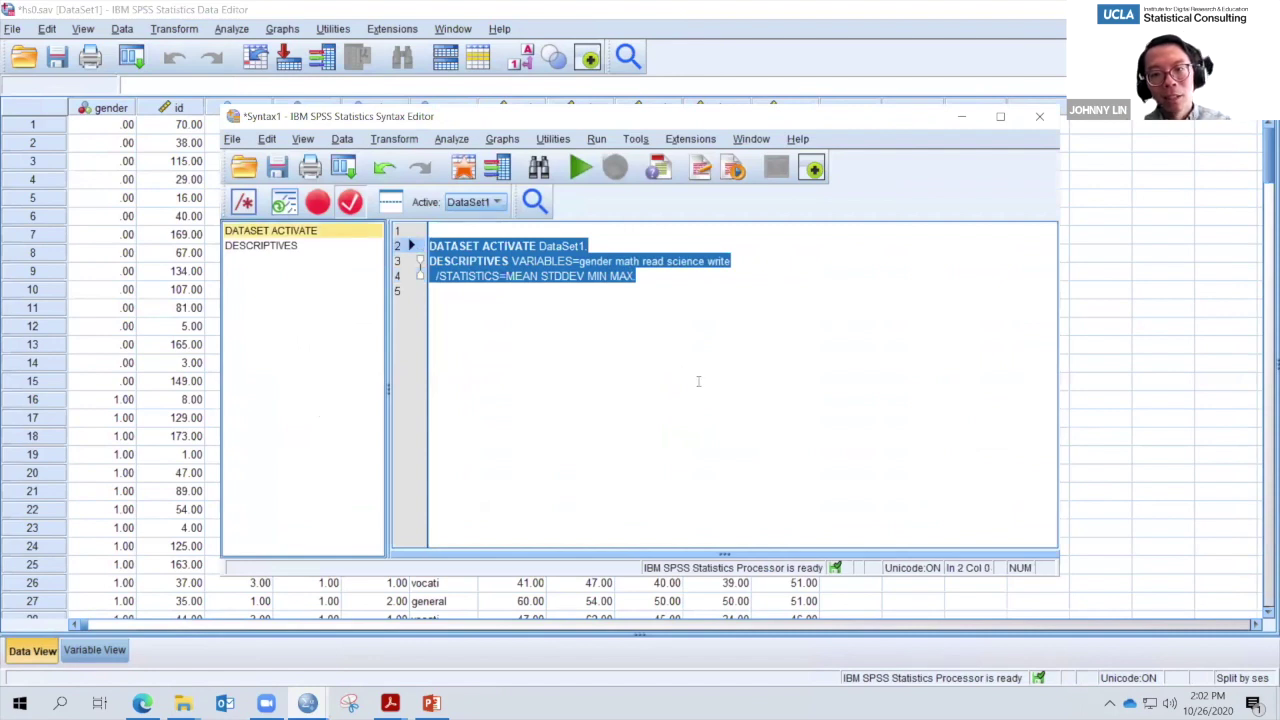
key(ctrl+r)
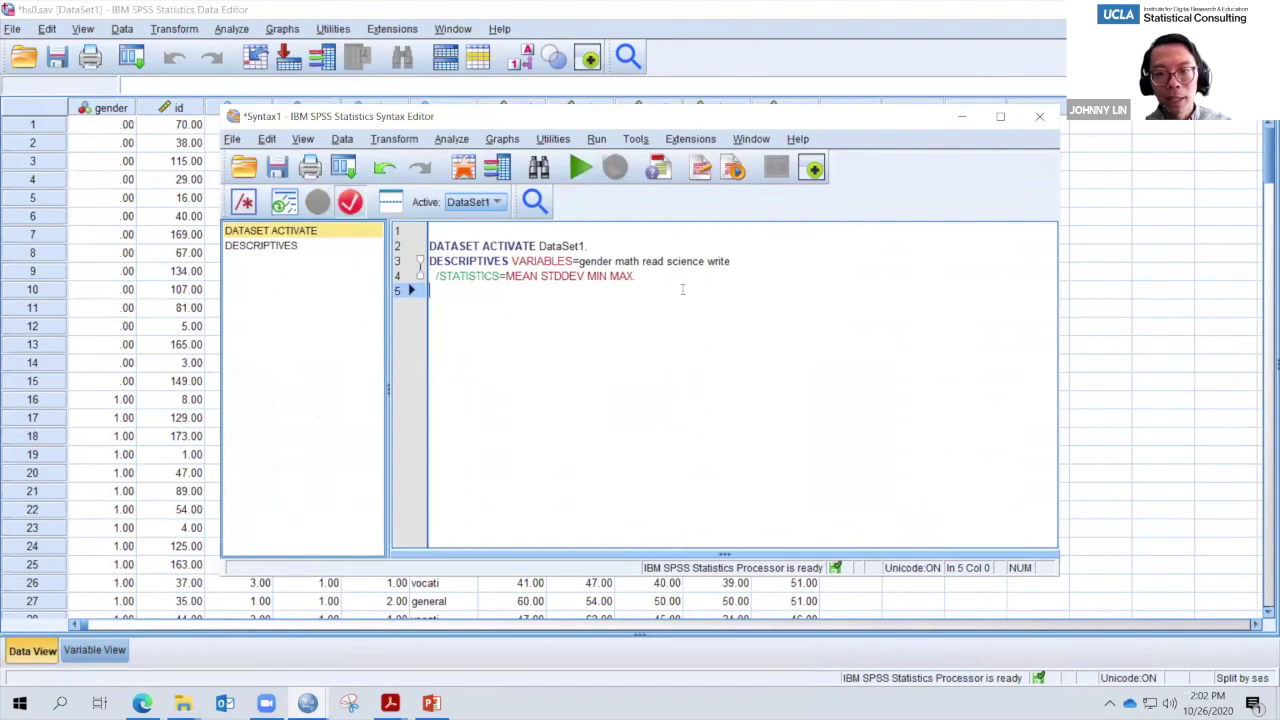
- Run the pasted DATASET ACTIVATE and DESCRIPTIVES commands in the syntax file, and minimize the syntax window
drag(638, 276, 390, 258)
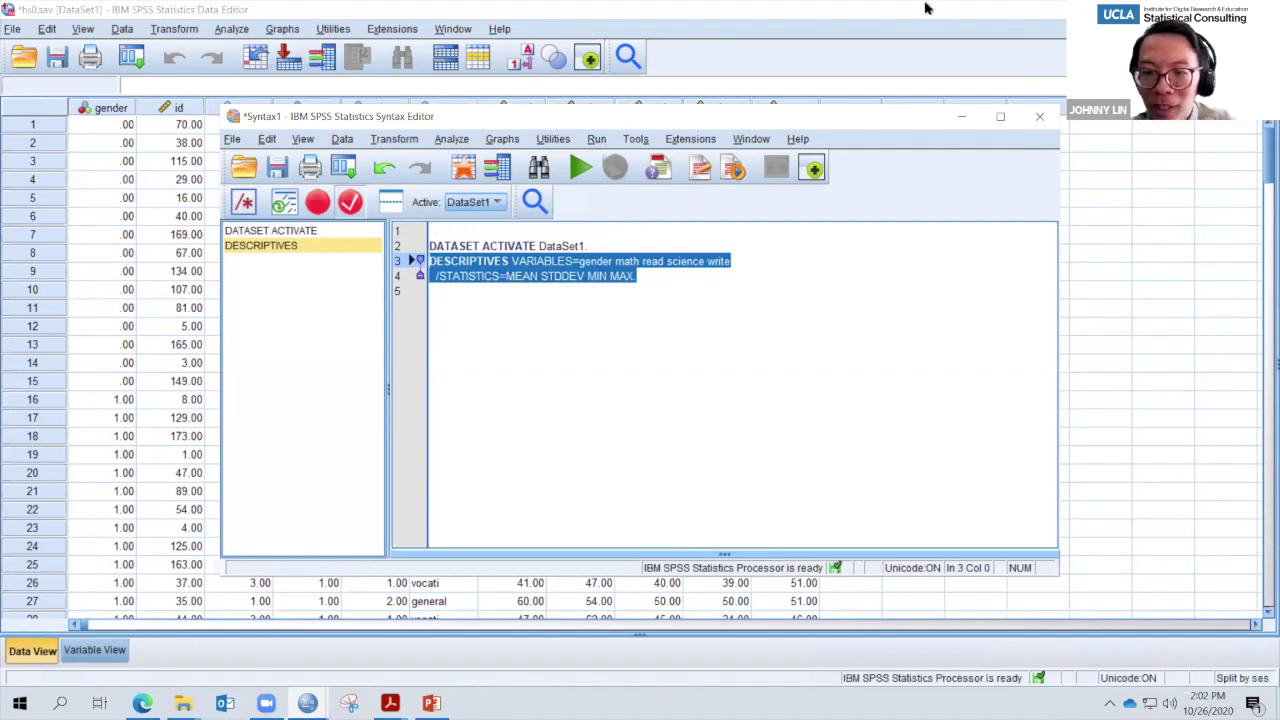
click(655, 317)
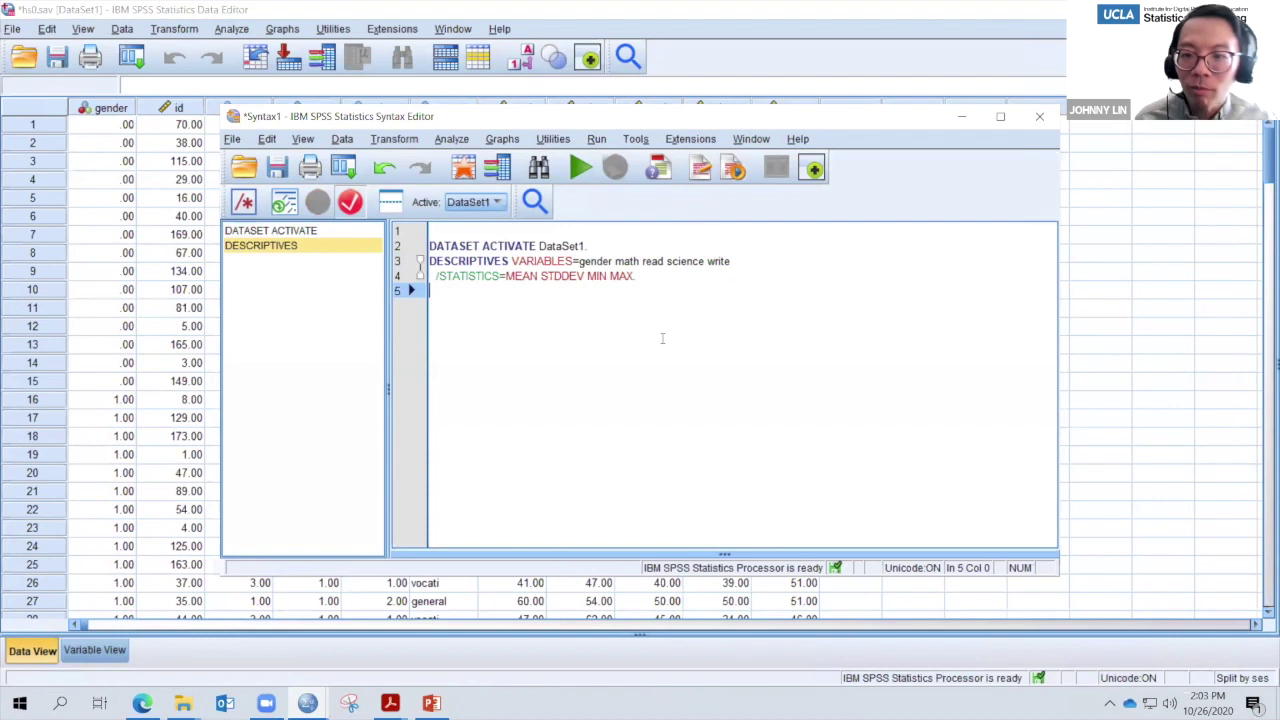
drag(655, 279, 429, 246)
click(582, 170)
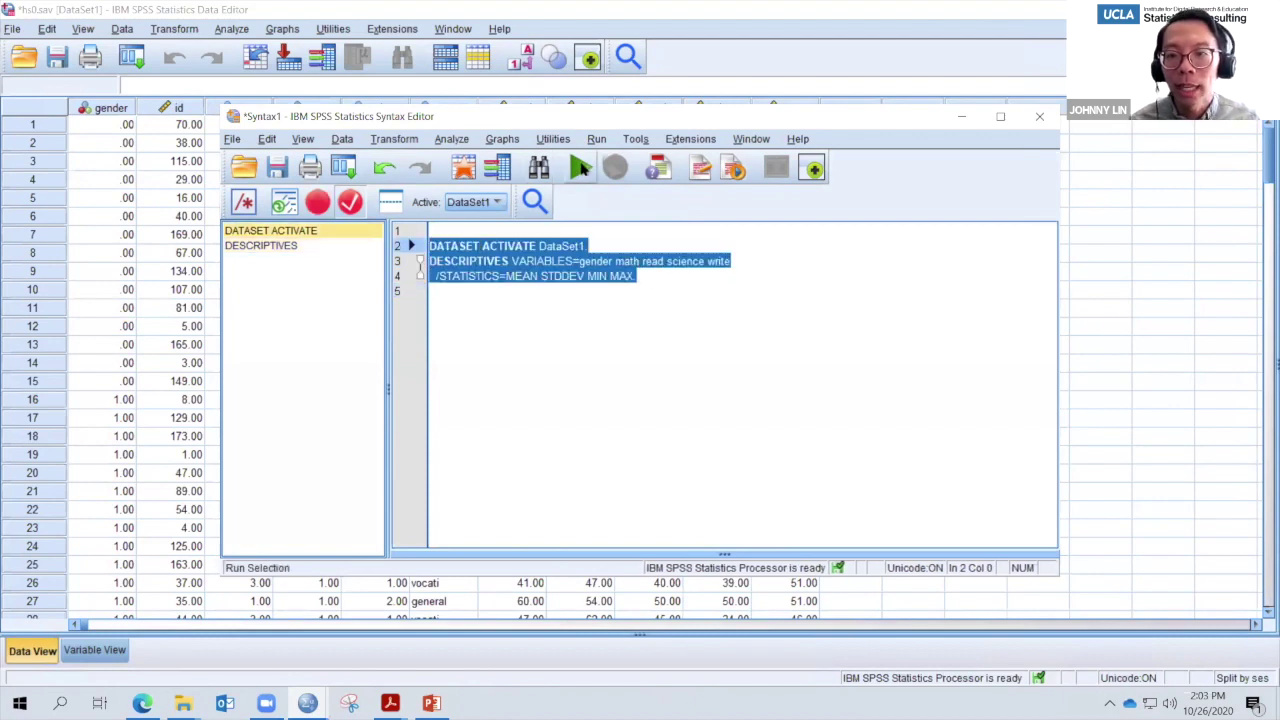
click(962, 118)
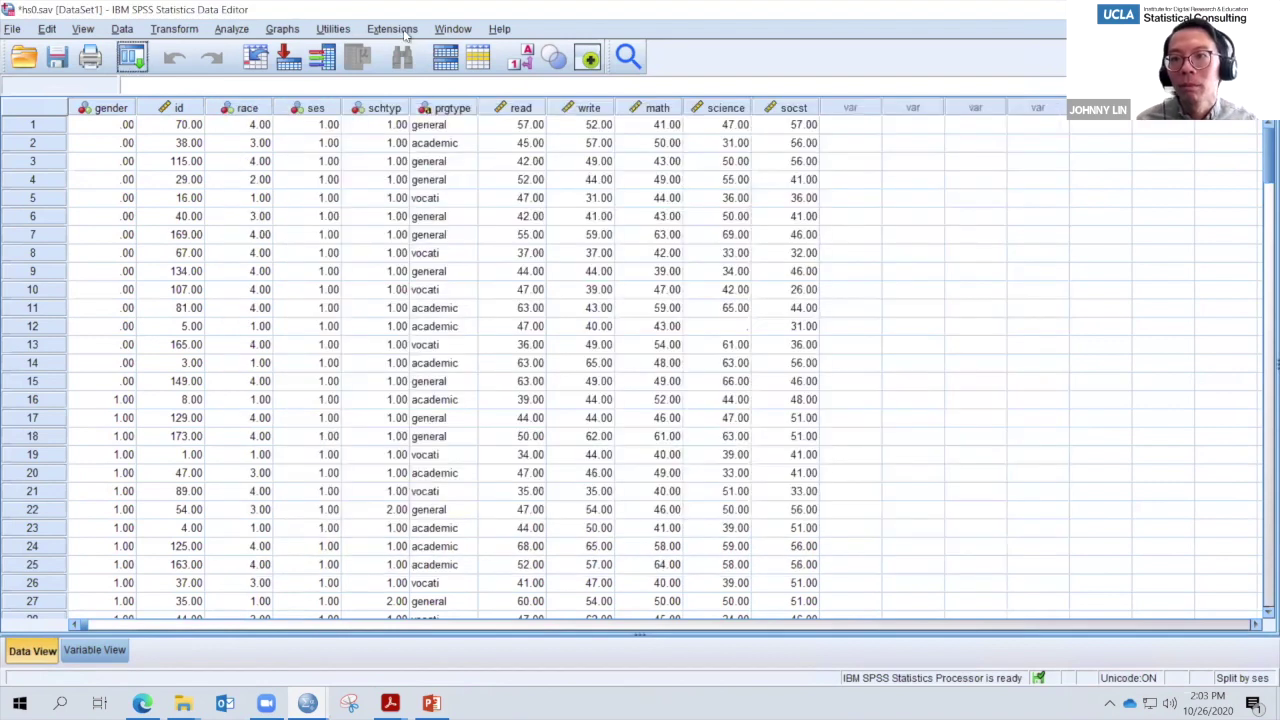
- Reapply Split File by ses with the Compare groups option, sorting the file by the grouping variable
click(121, 29)
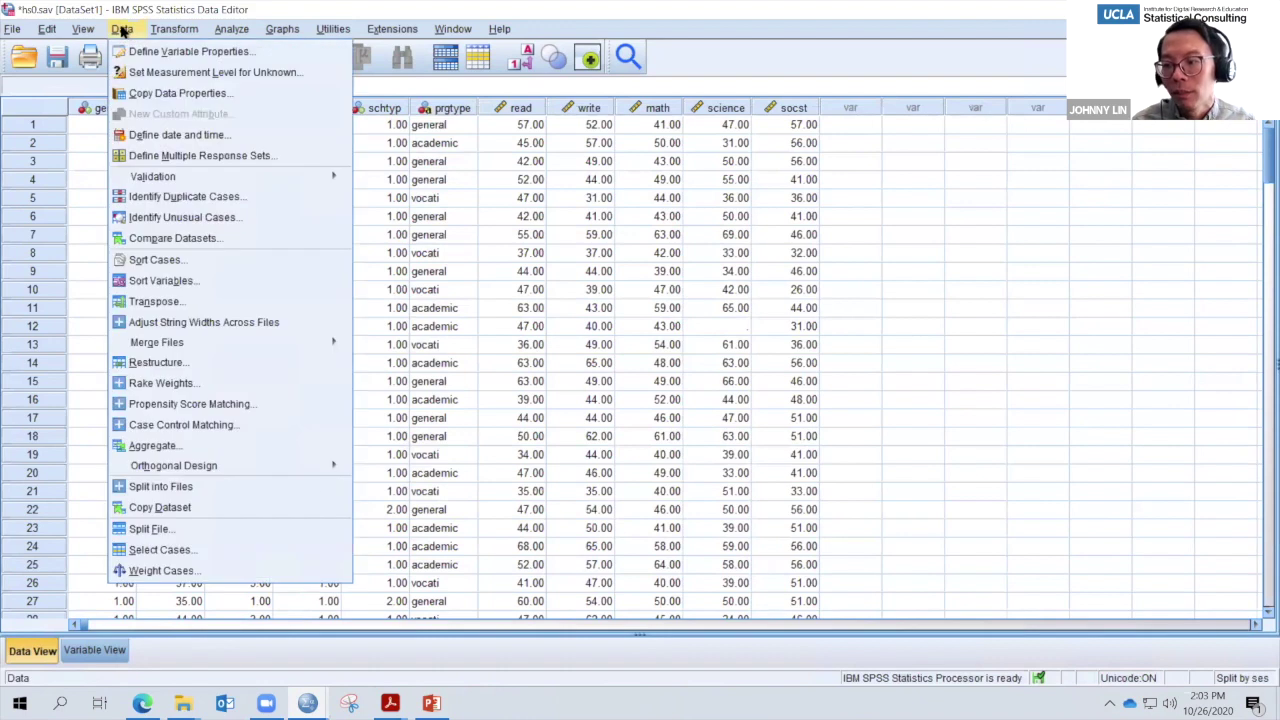
click(185, 535)
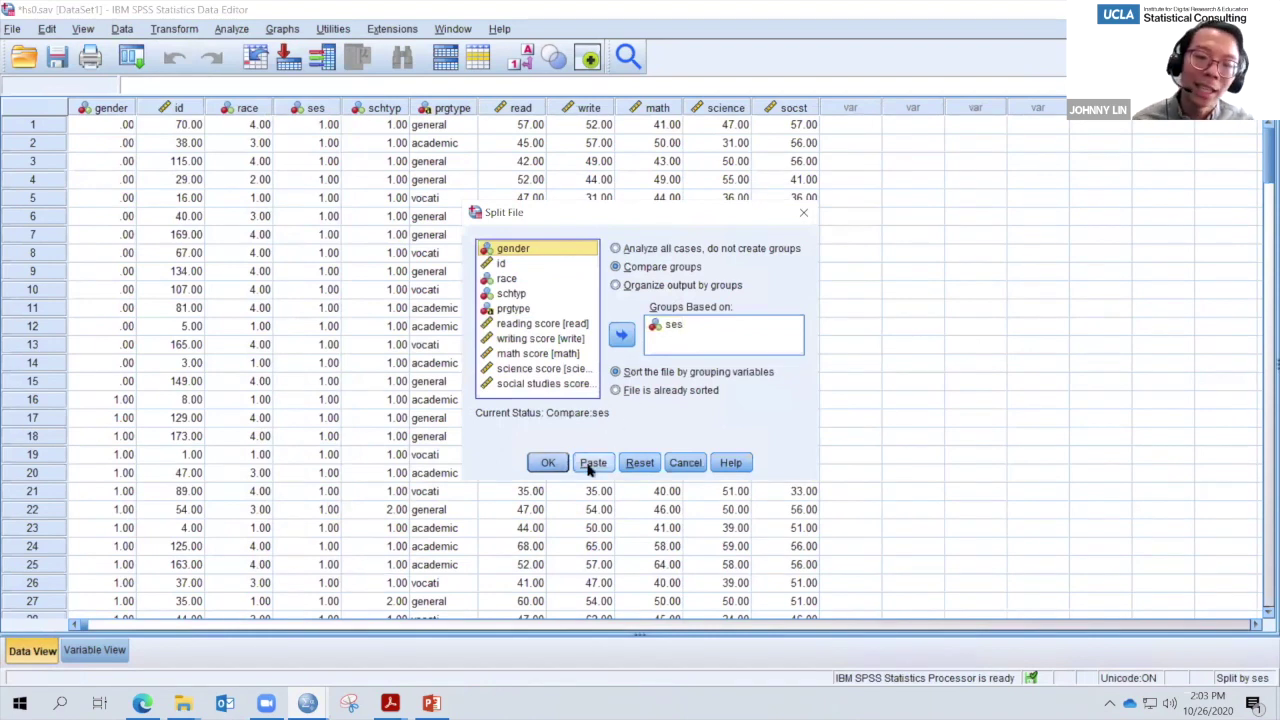
click(548, 463)
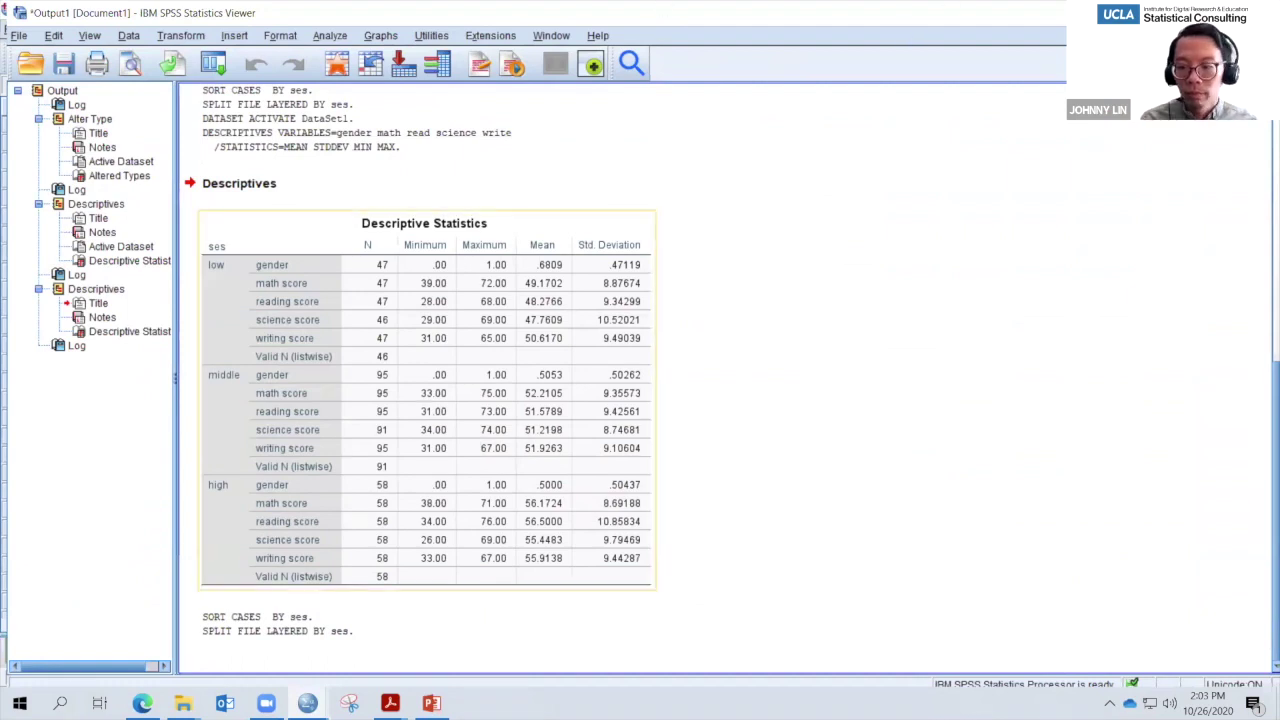
mouse_move(266, 703)
click(255, 612)
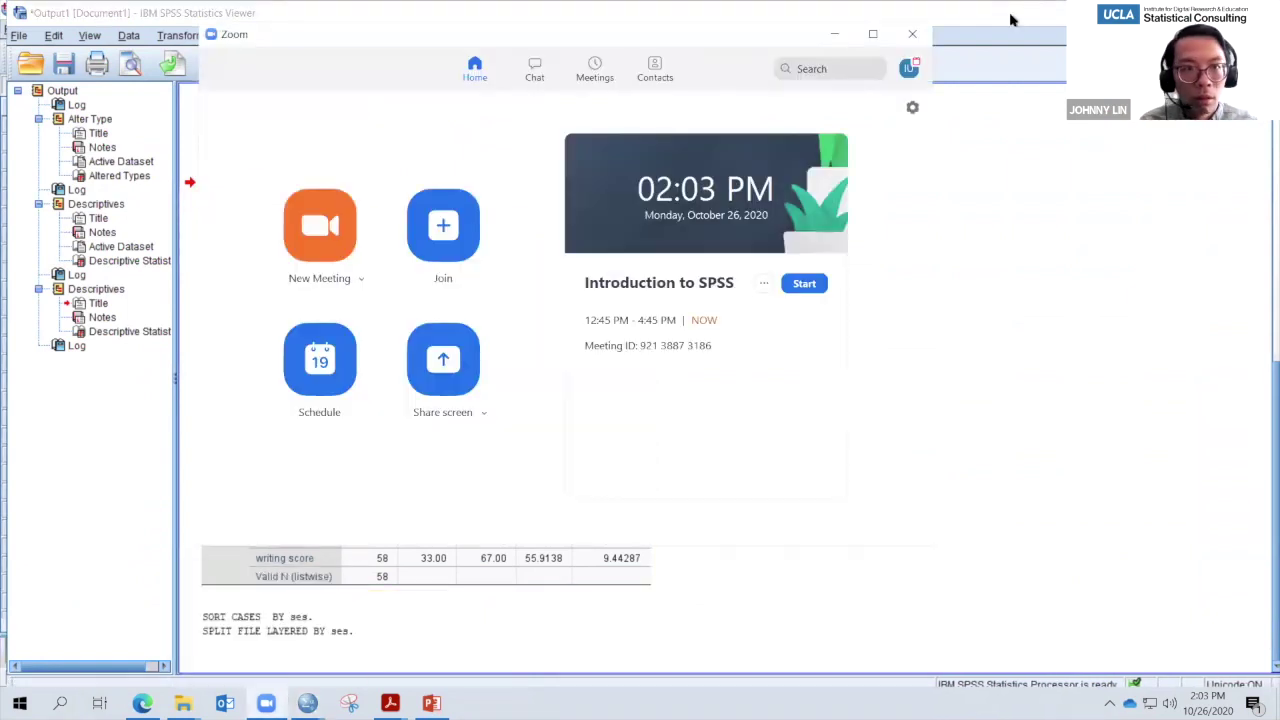
click(828, 36)
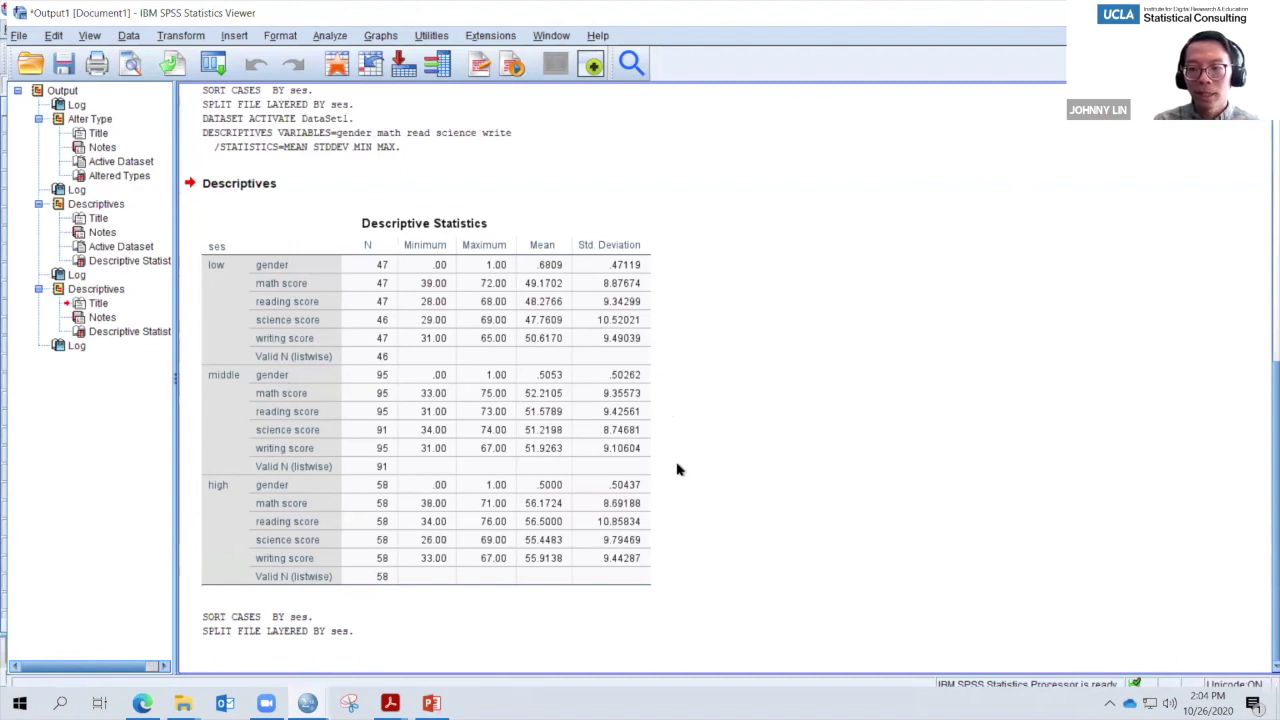
mouse_move(640, 5)
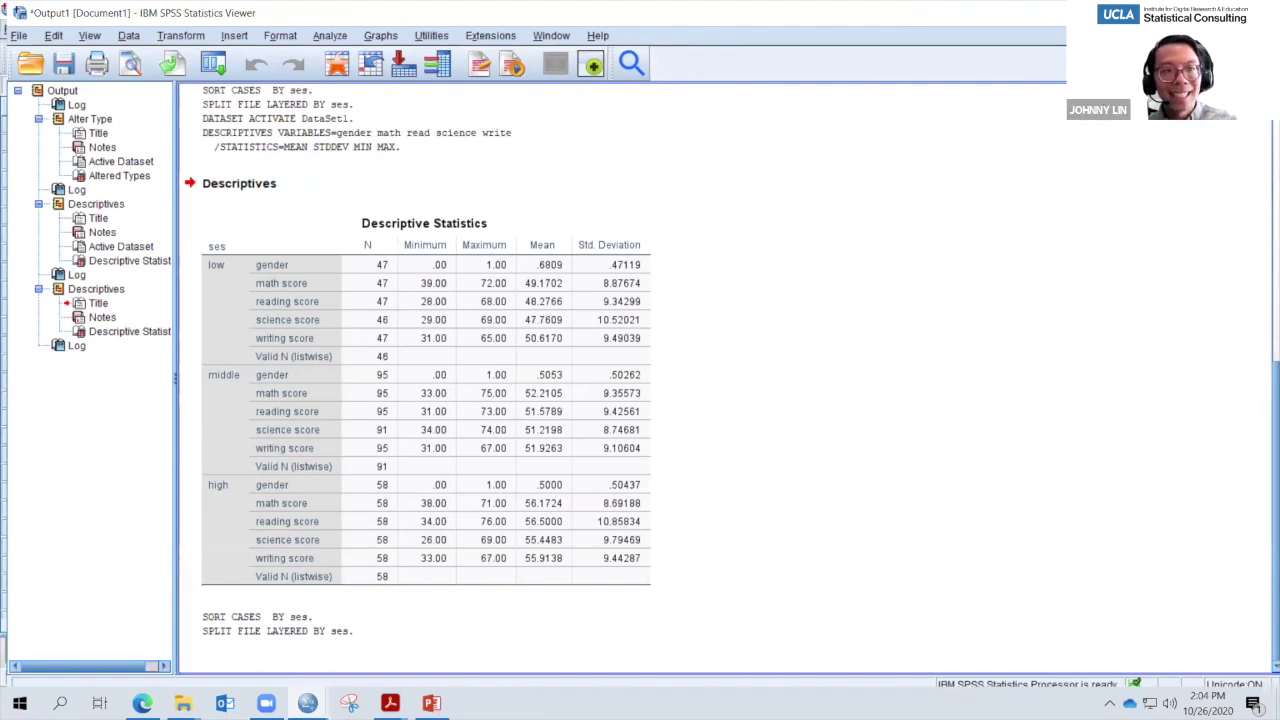
- Switch to the introspss21 presentation in PowerPoint and advance to the Exercise 2 slide
key(alt+Tab)
click(431, 703)
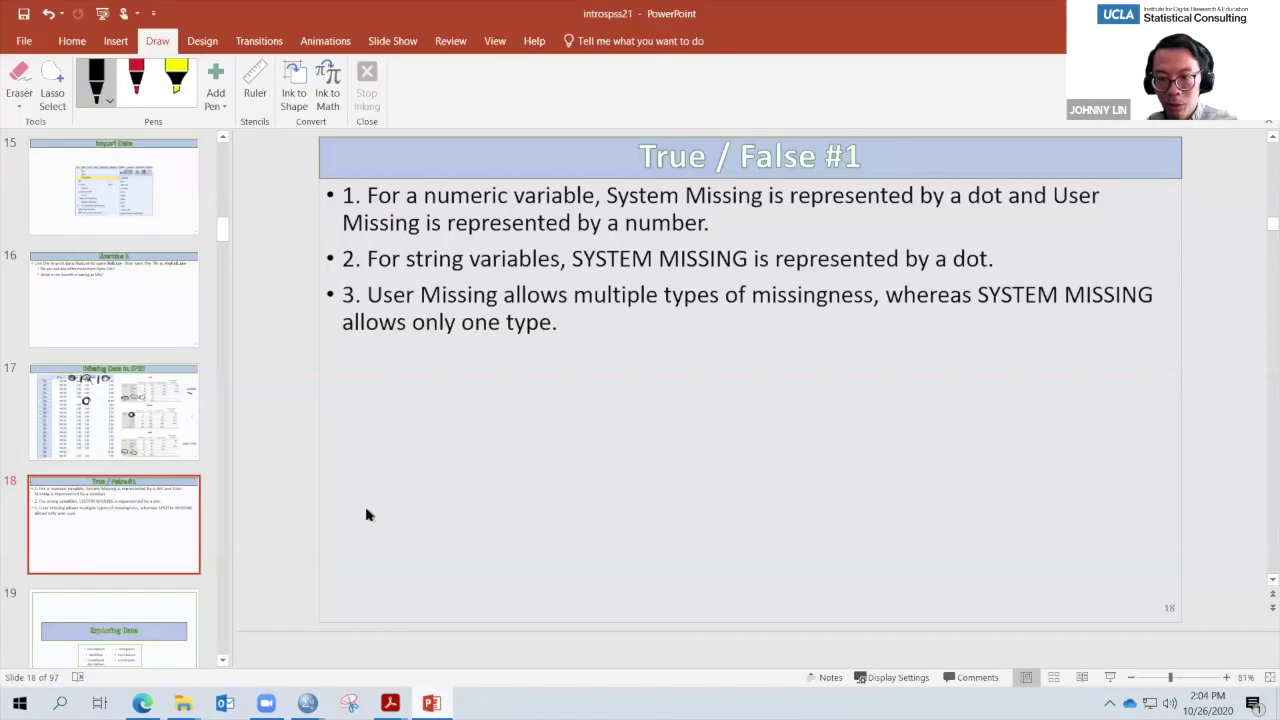
key(Down)
key(Down)
key(Down)
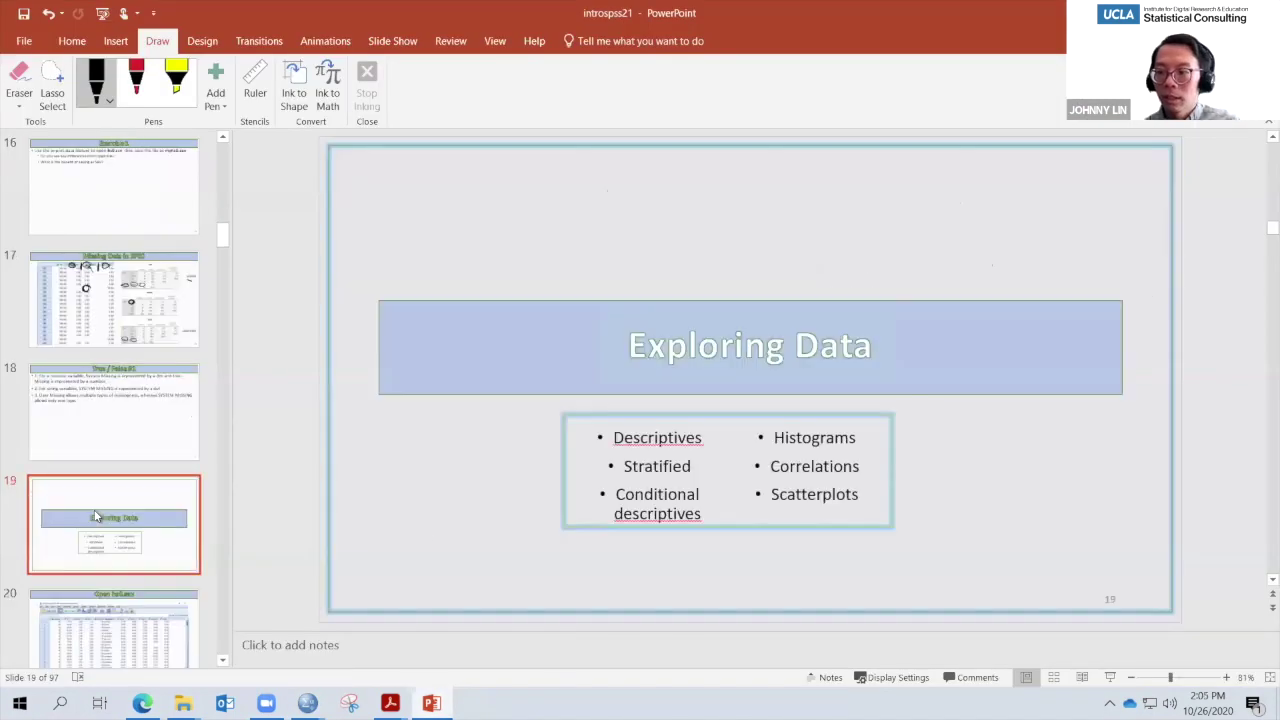
key(Down)
key(Down)
key(Down)
key(Down)
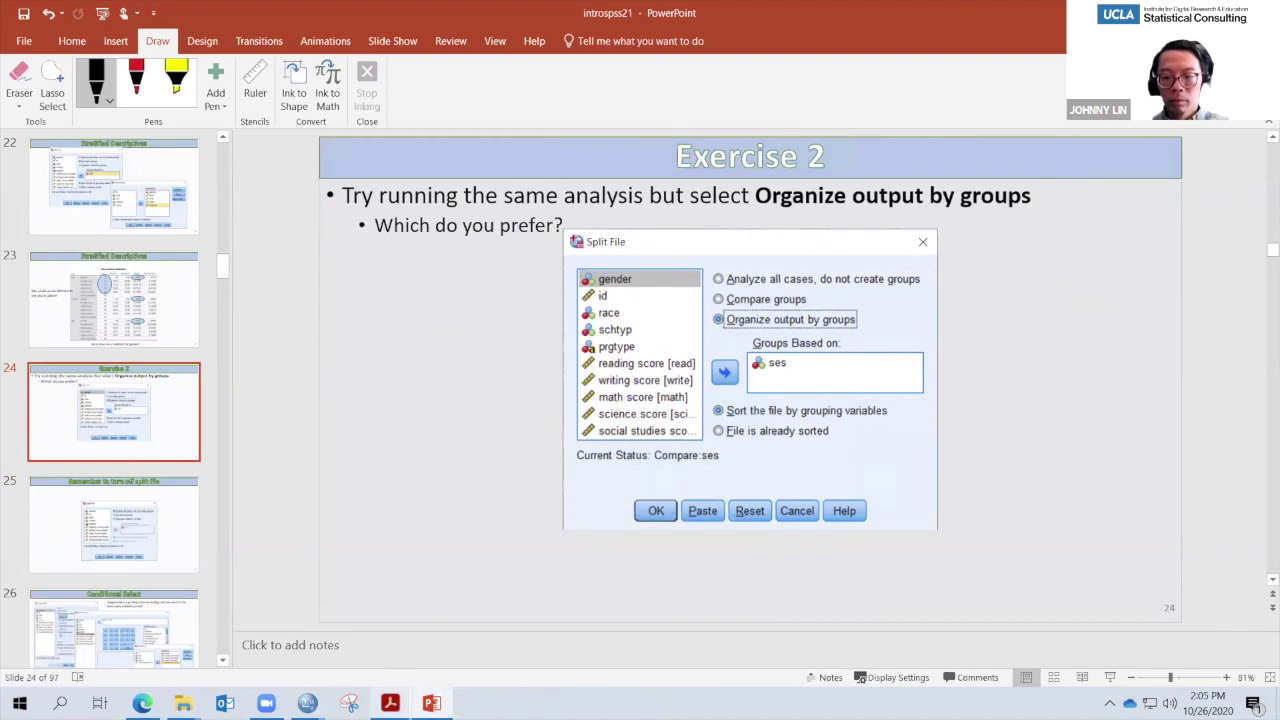
- Switch back to the SPSS Syntax1 window and close it
mouse_move(431, 703)
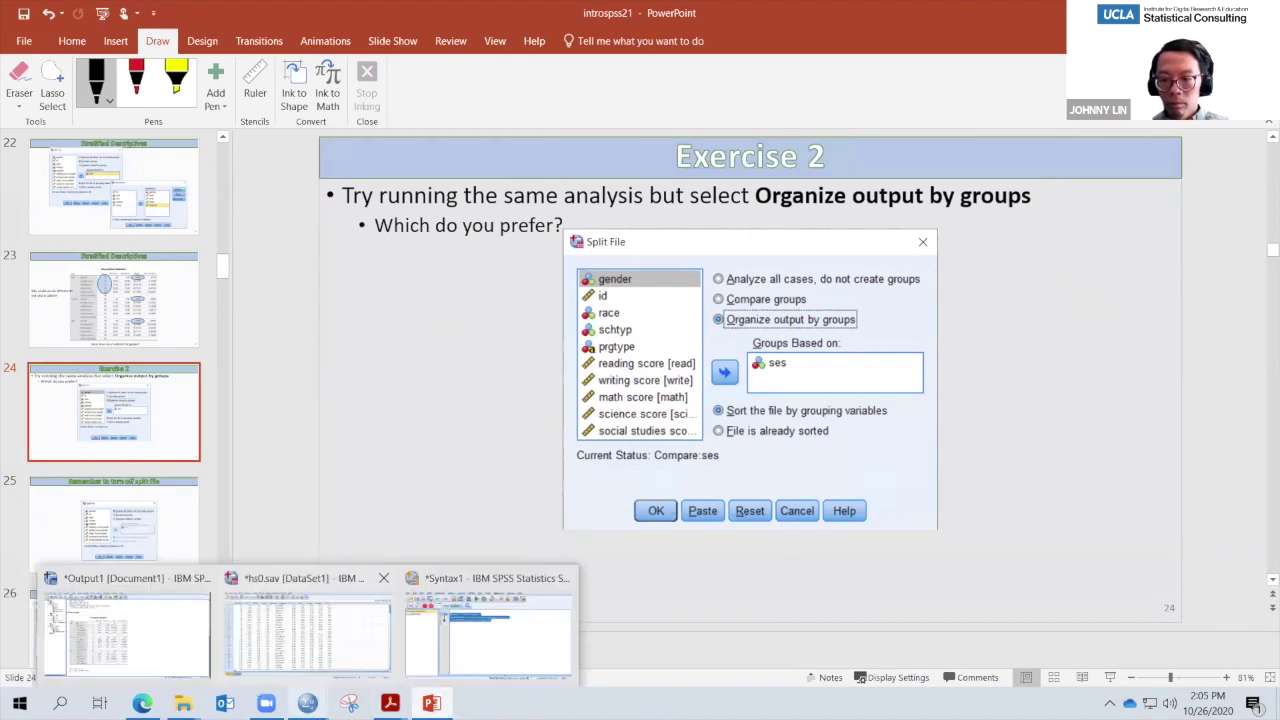
mouse_move(270, 700)
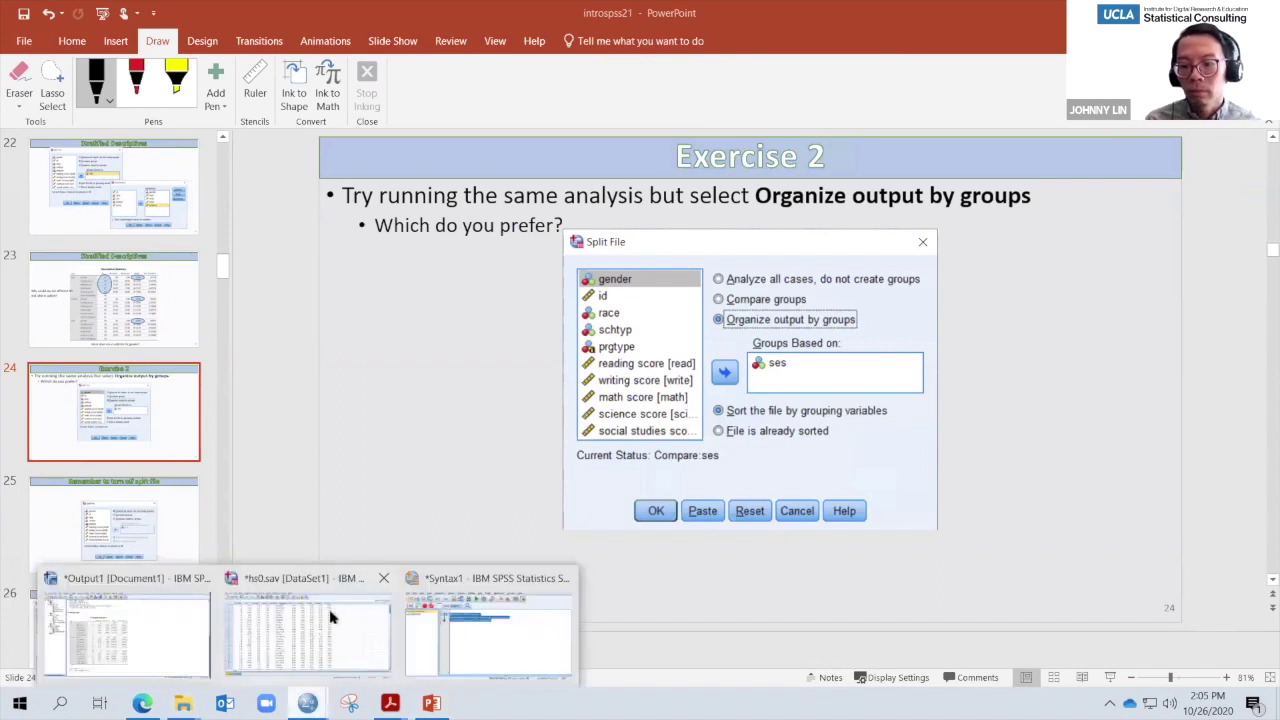
click(486, 640)
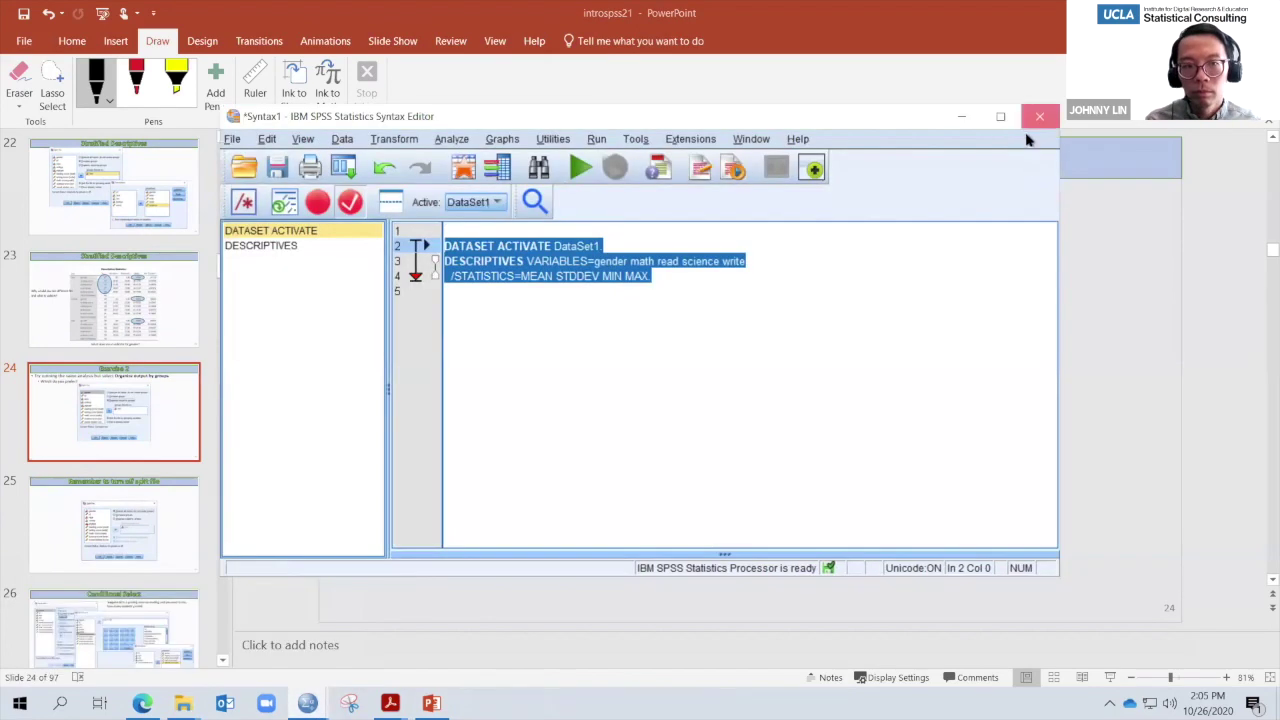
click(1039, 117)
click(626, 384)
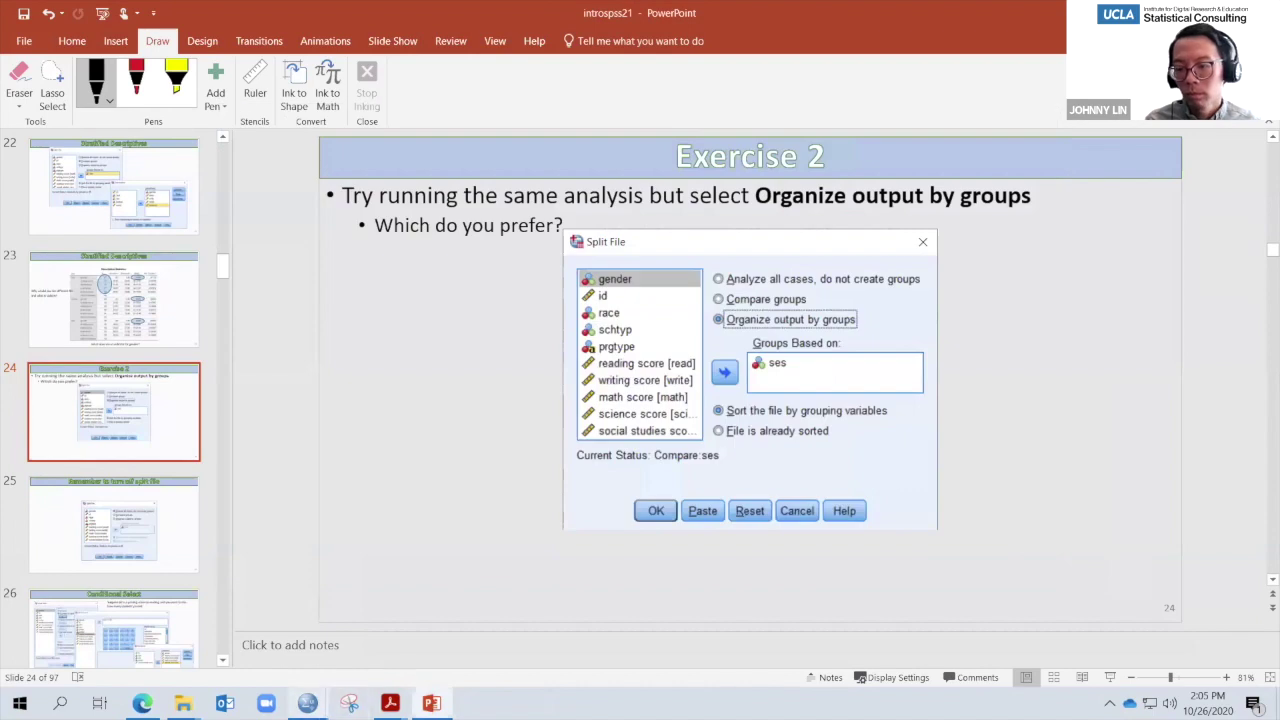
- Bring up the hs0 data and change its split by ses to the Organize output by groups option
mouse_move(307, 703)
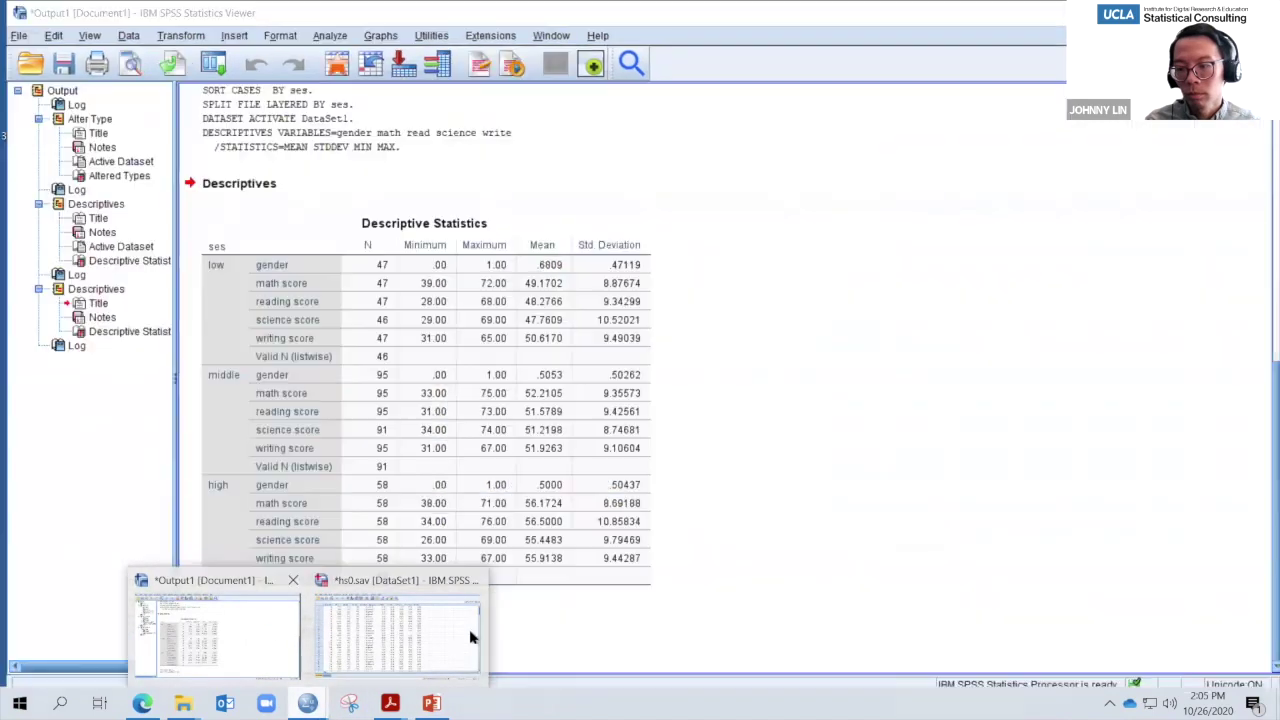
click(390, 625)
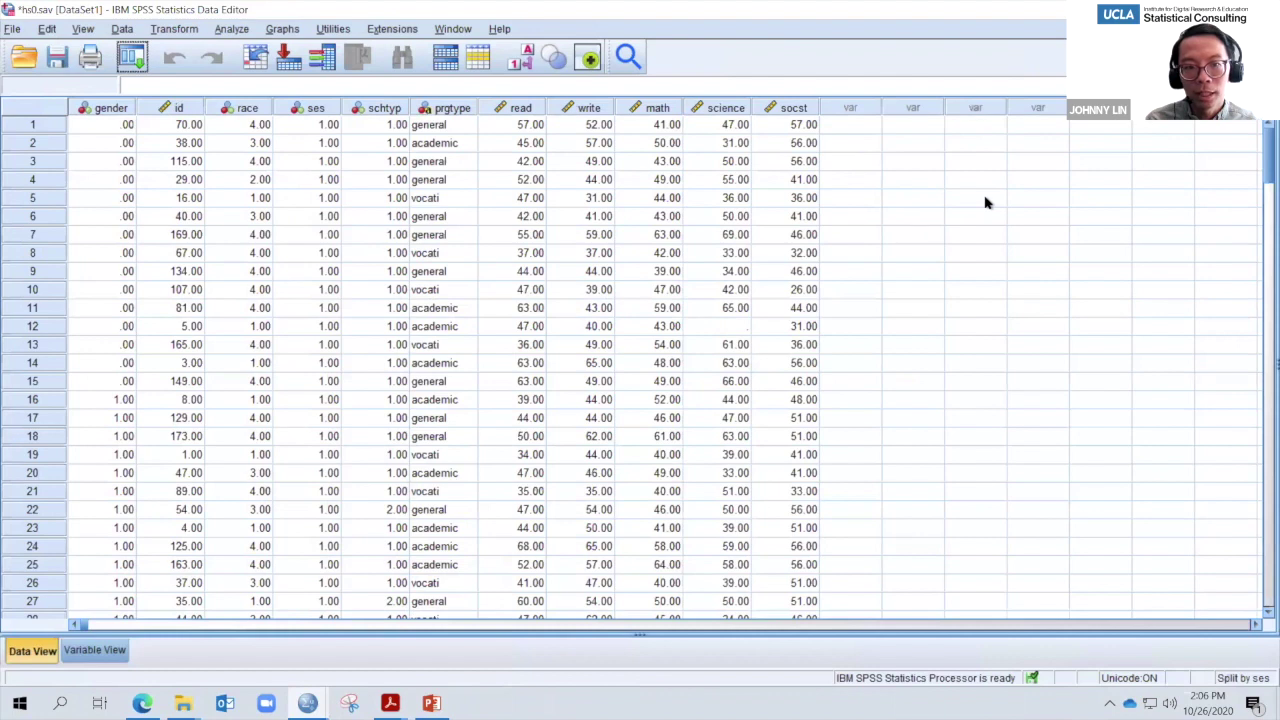
click(130, 30)
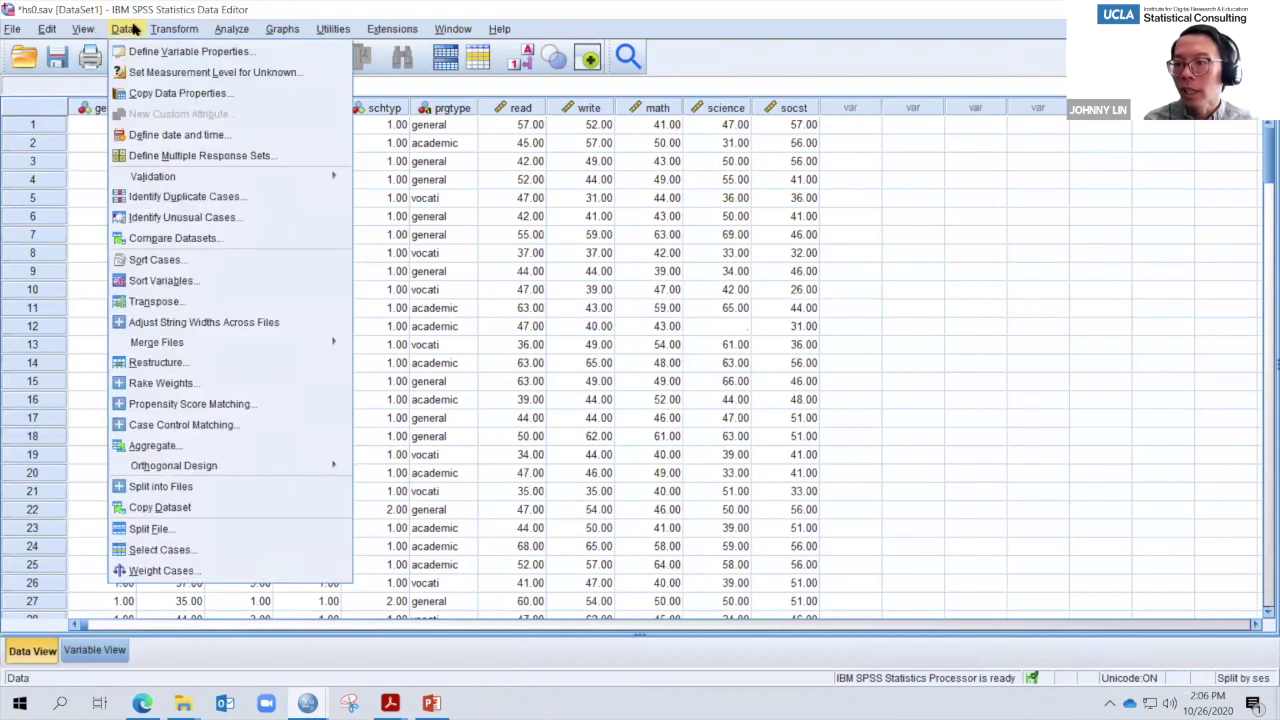
click(174, 530)
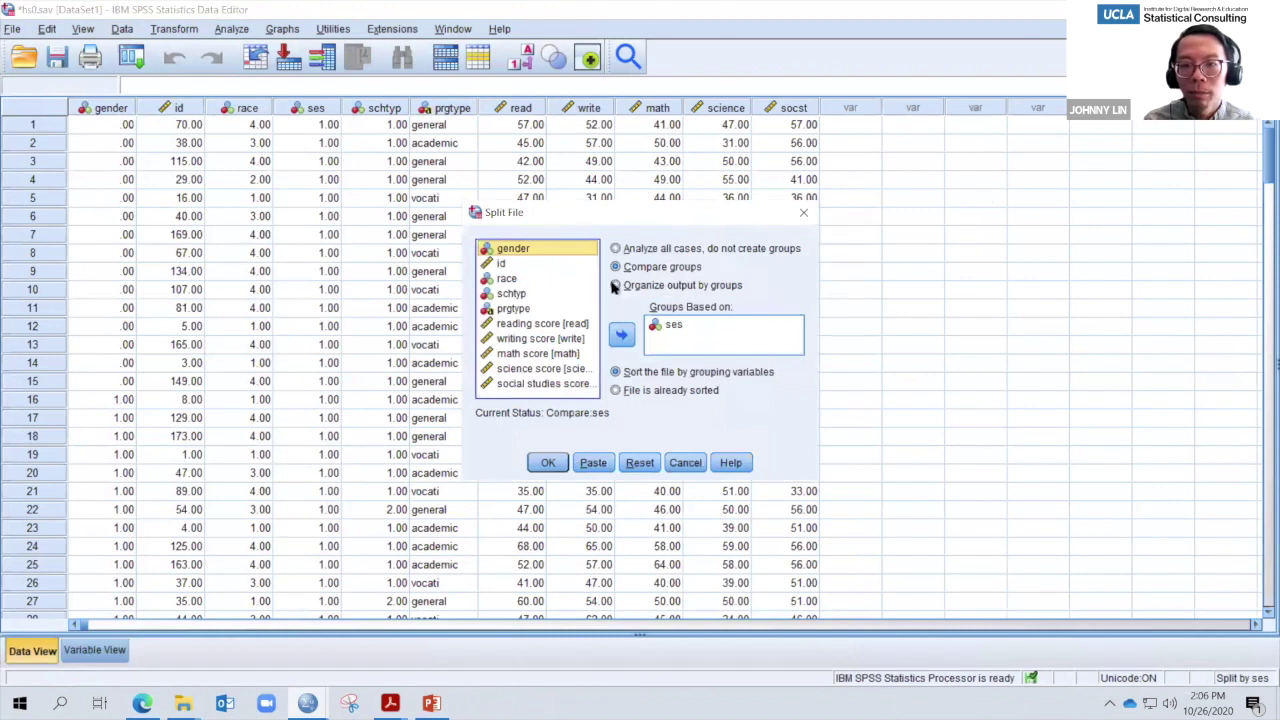
click(615, 286)
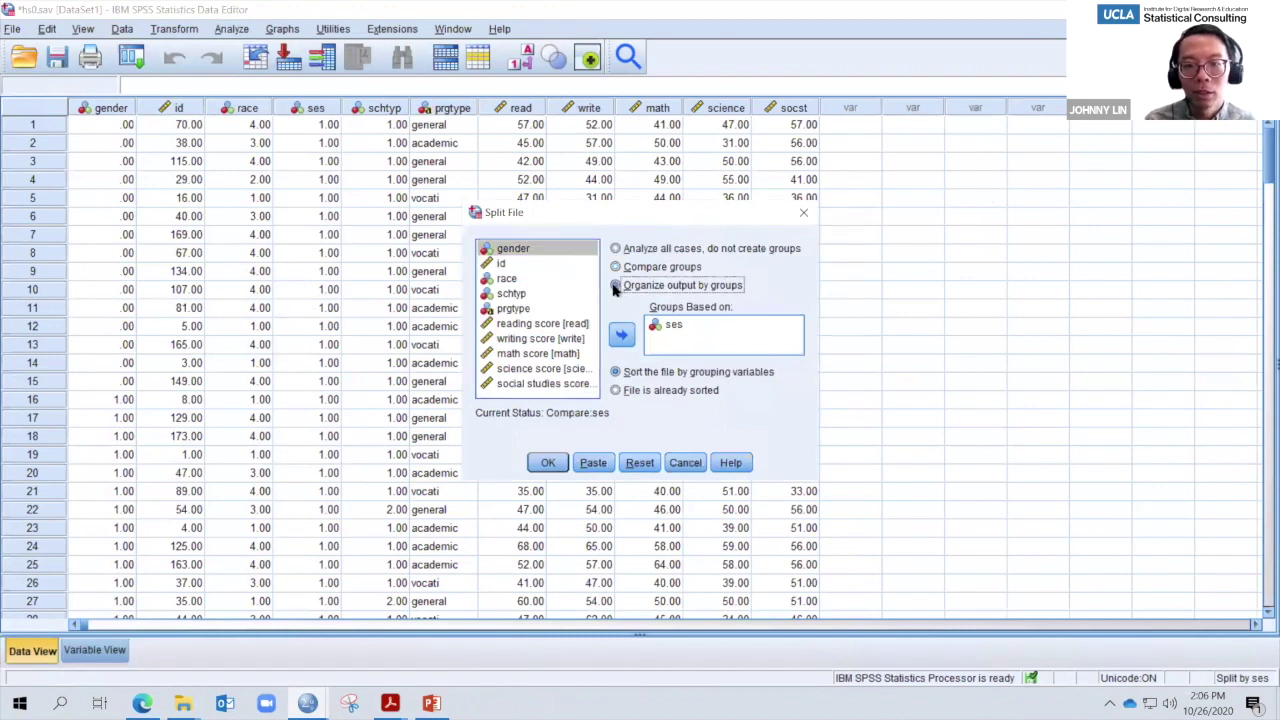
click(545, 465)
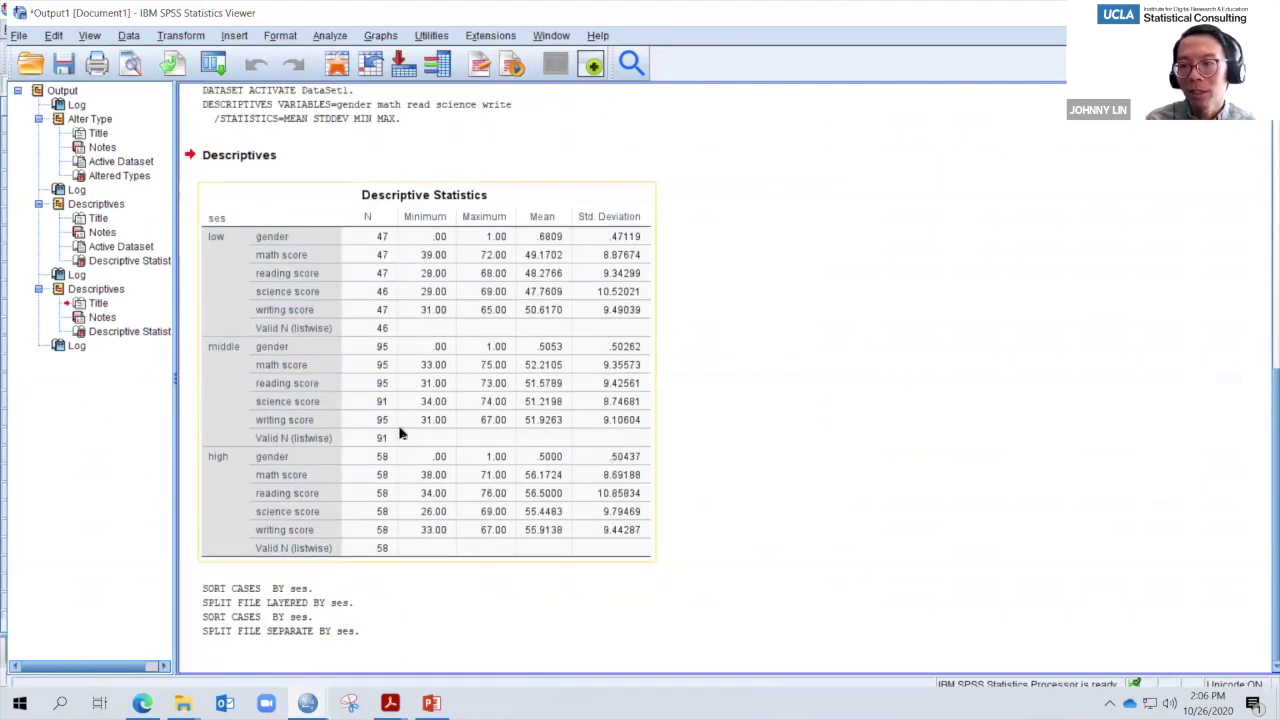
- Recall the Descriptives analysis of gender, math, read, science and write and run it directly
click(214, 64)
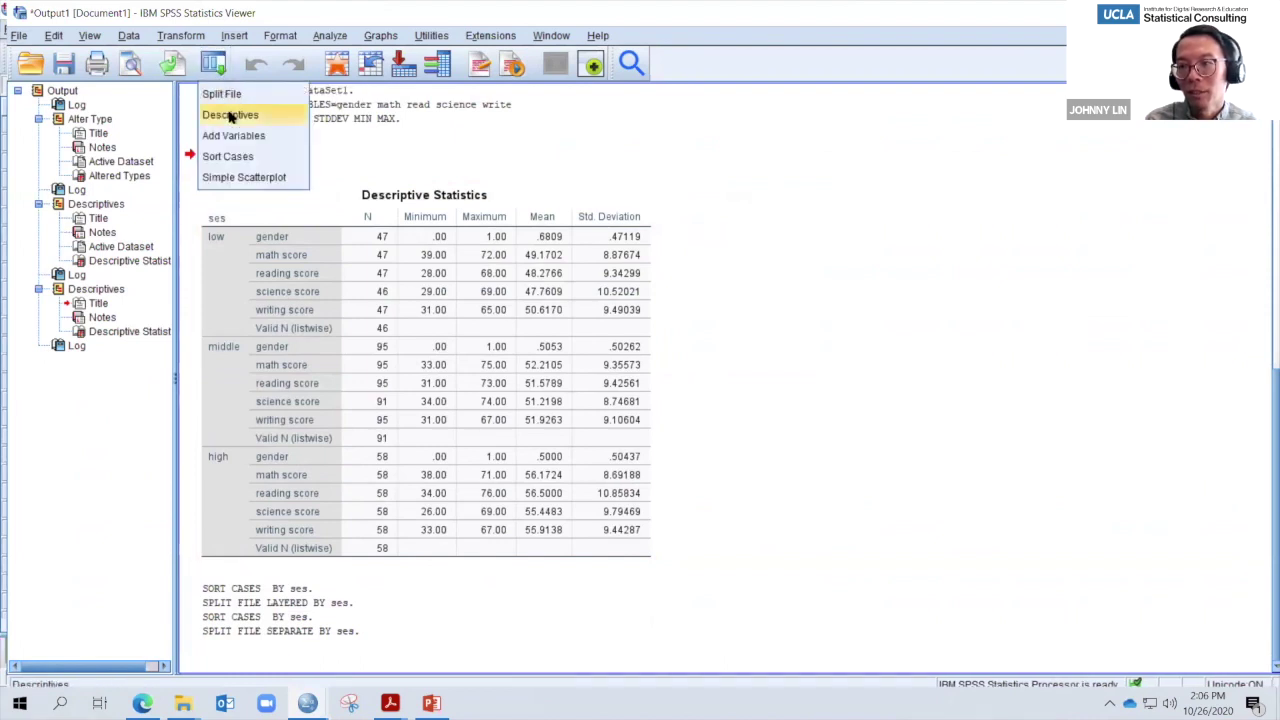
click(229, 115)
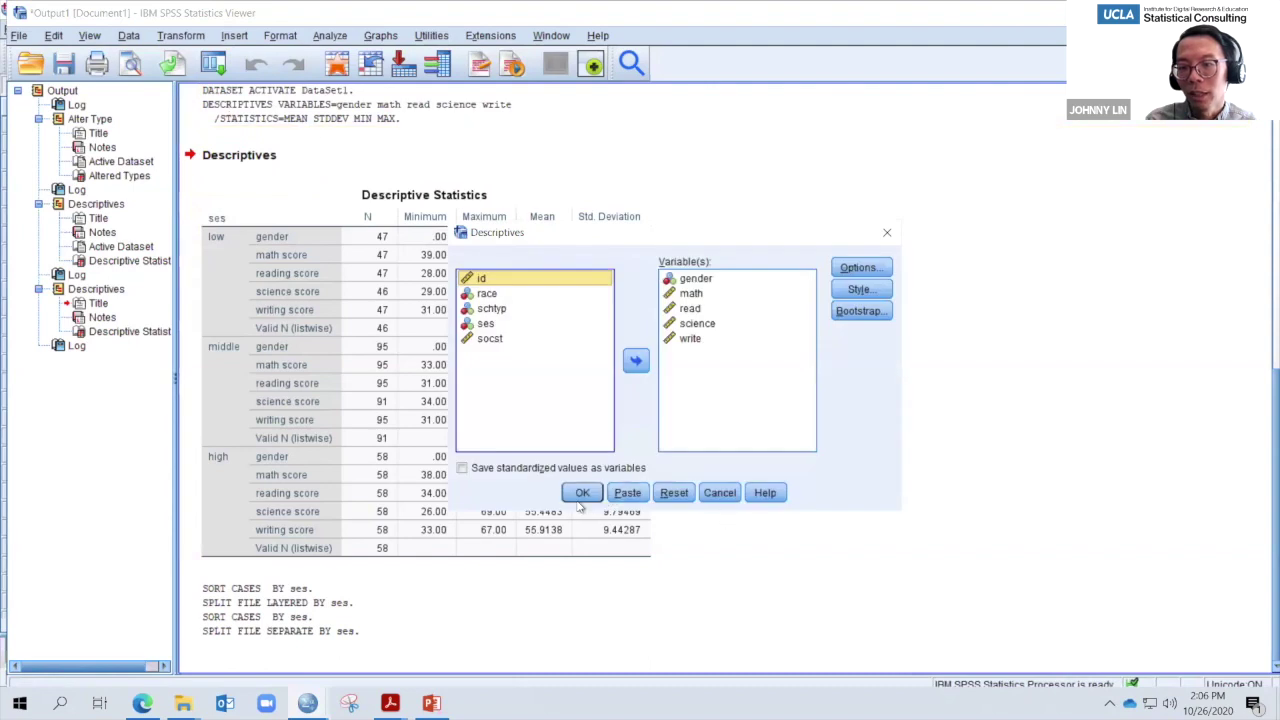
click(581, 493)
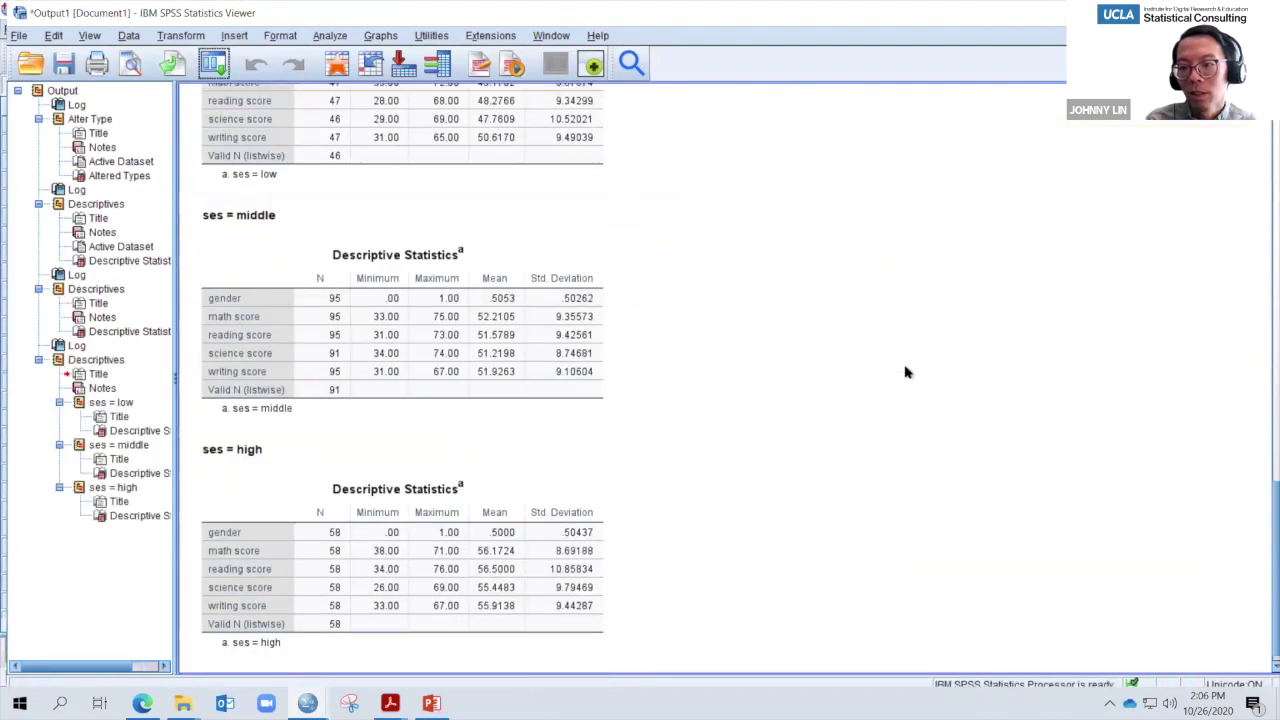
- Compare the separate descriptive tables for each ses group with the earlier combined table in the output
scroll(905, 372, down, 5)
scroll(905, 372, up, 3)
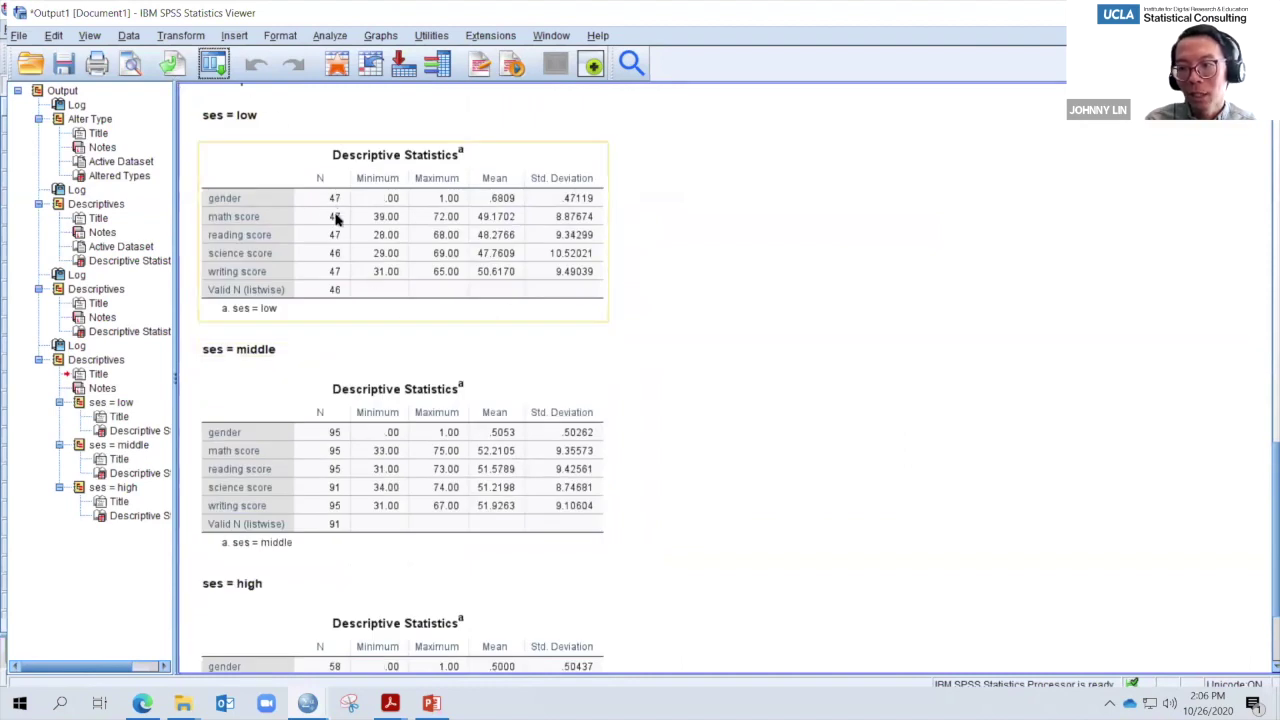
scroll(300, 286, down, 1)
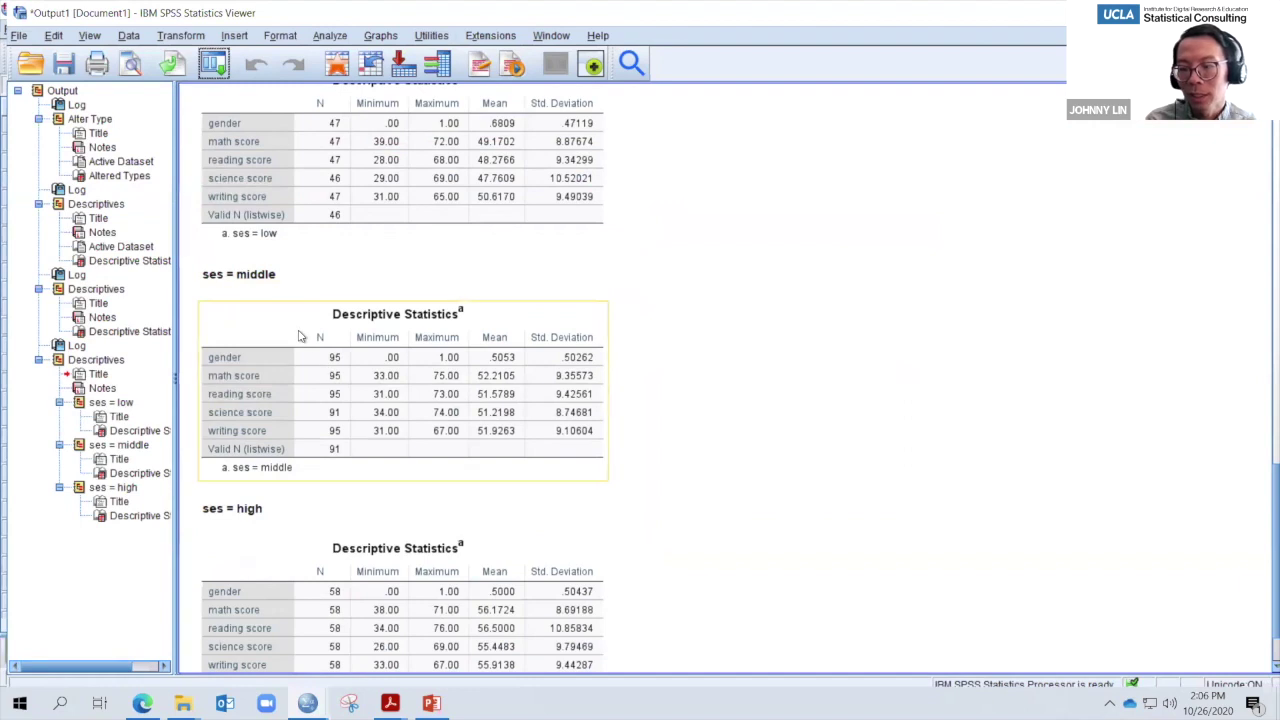
scroll(385, 487, down, 1)
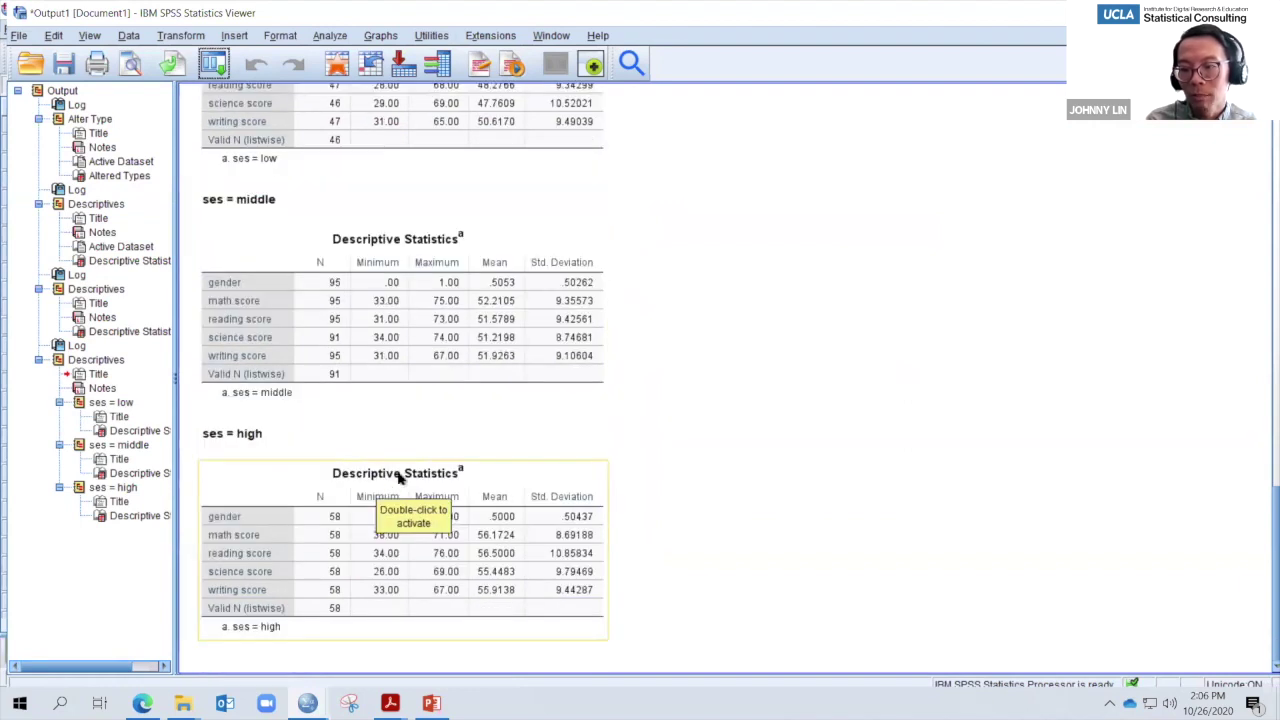
scroll(398, 472, up, 3)
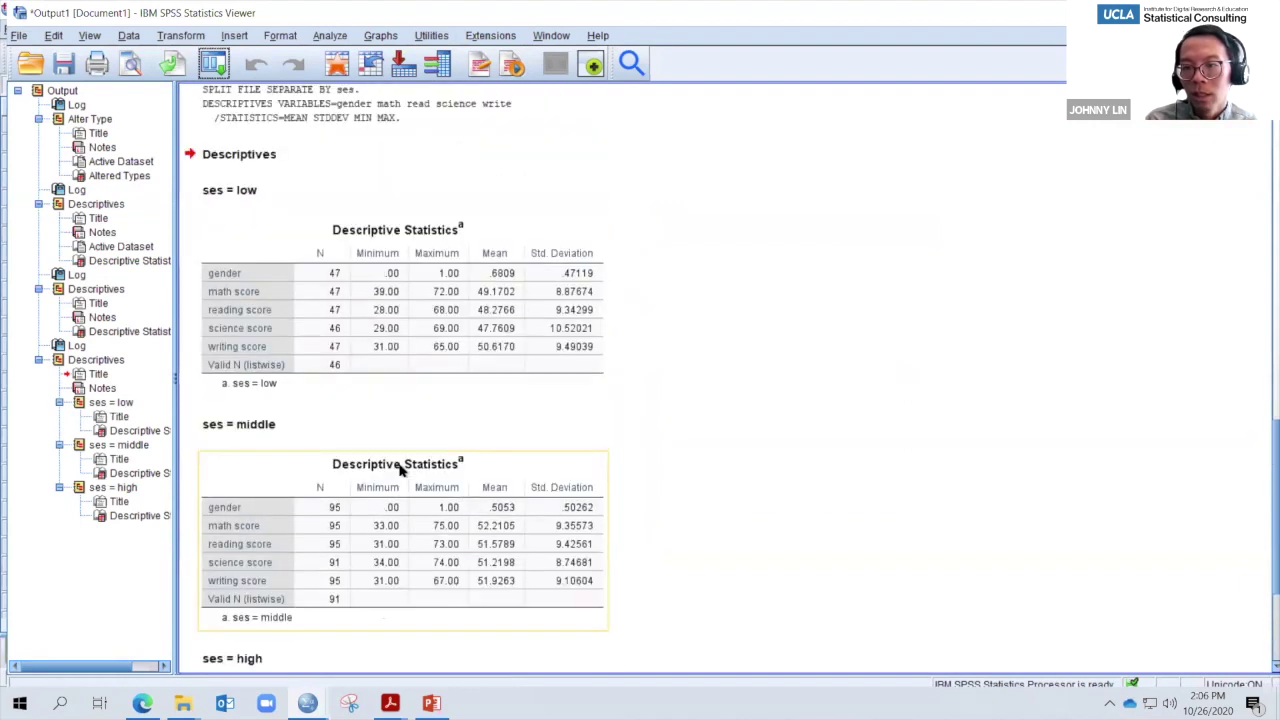
scroll(398, 472, up, 3)
scroll(400, 470, up, 3)
scroll(400, 470, up, 1)
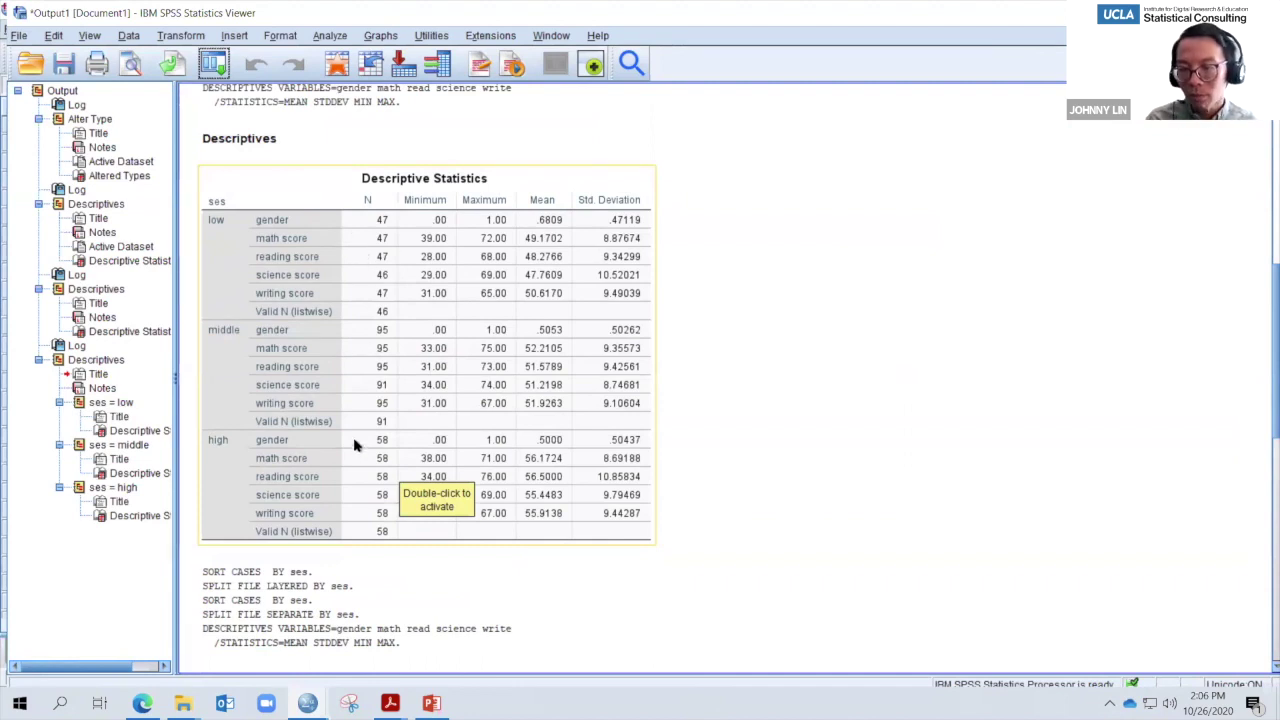
scroll(357, 443, down, 3)
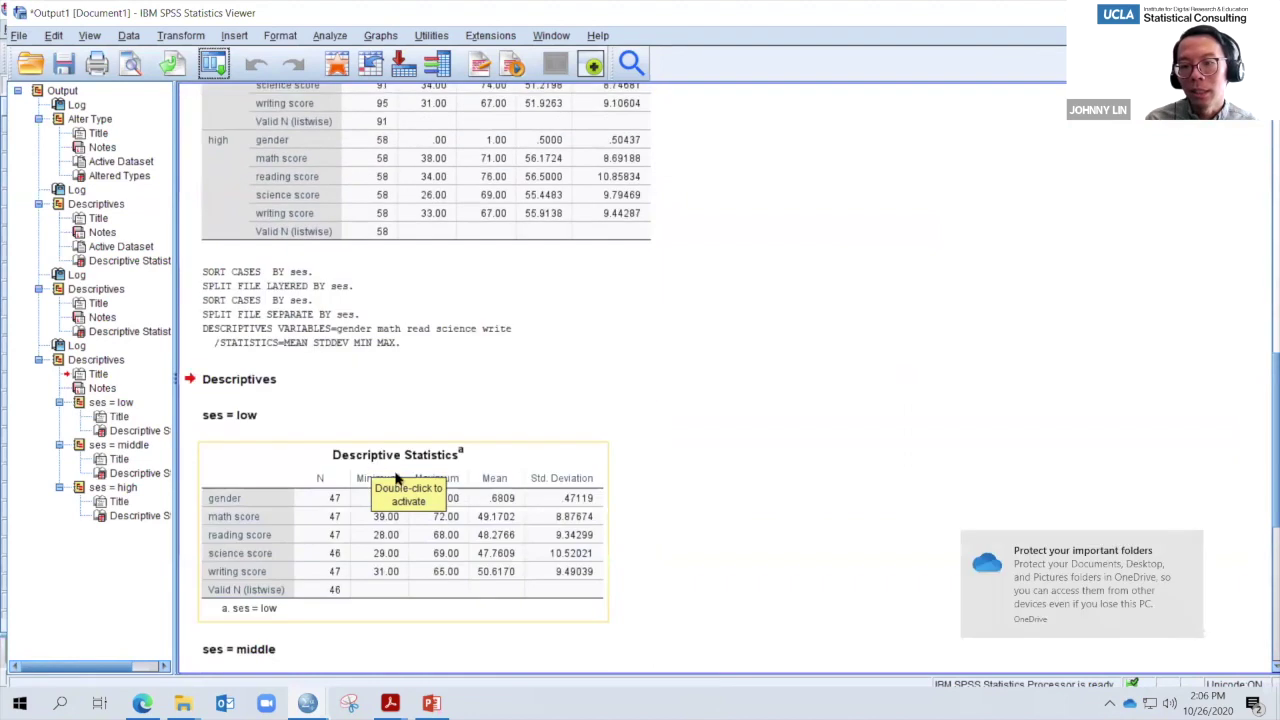
scroll(458, 553, down, 2)
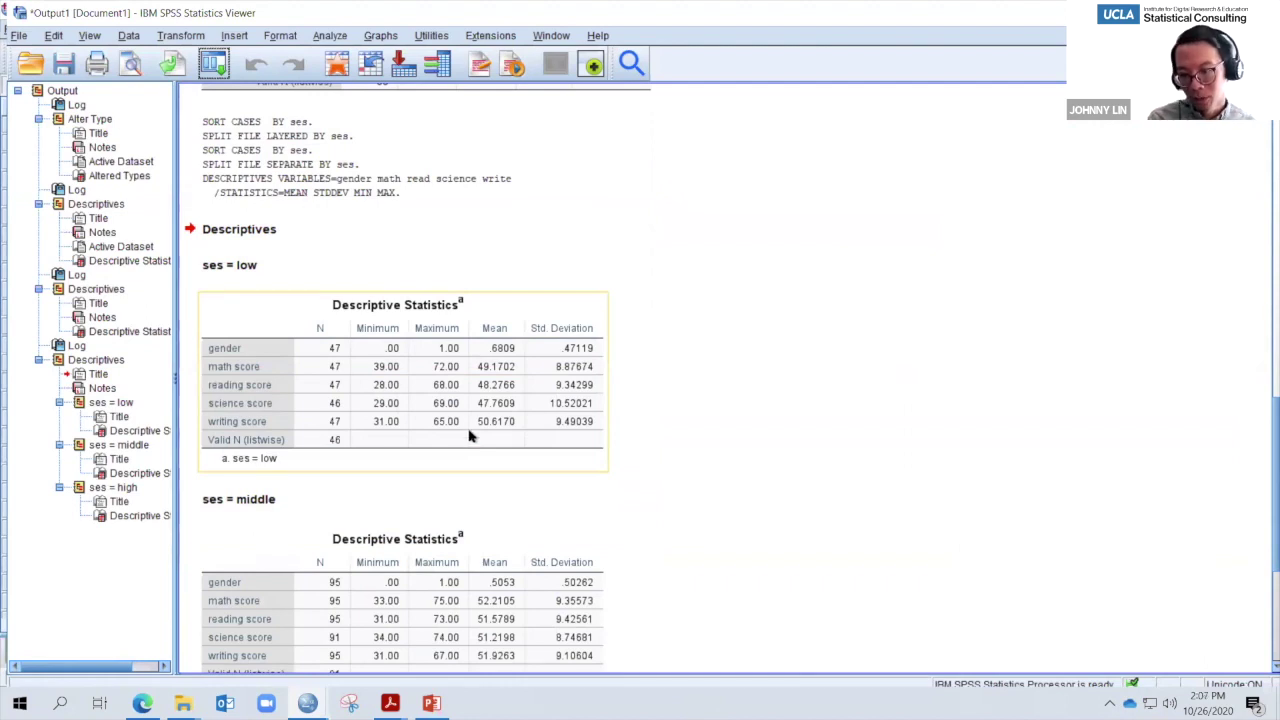
- Copy the ses = low Descriptive Statistics table and paste it at cell A1 of a new blank Excel workbook
right_click(454, 345)
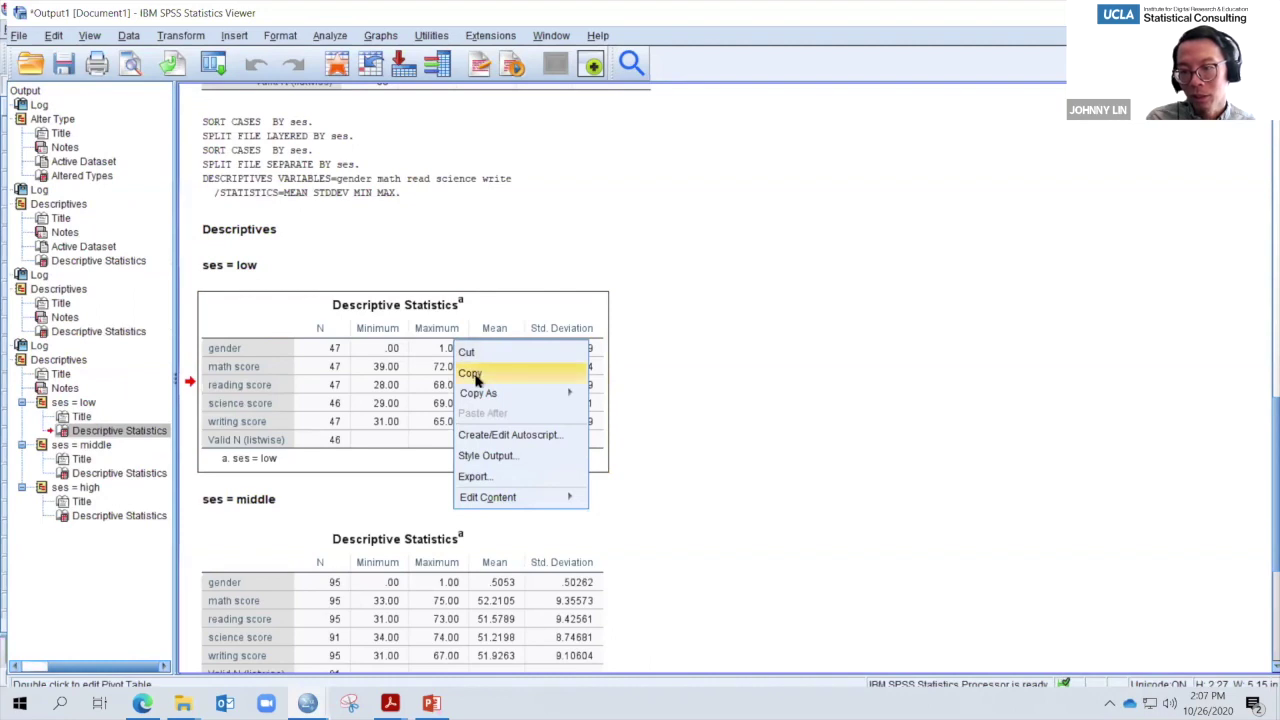
click(476, 375)
click(20, 703)
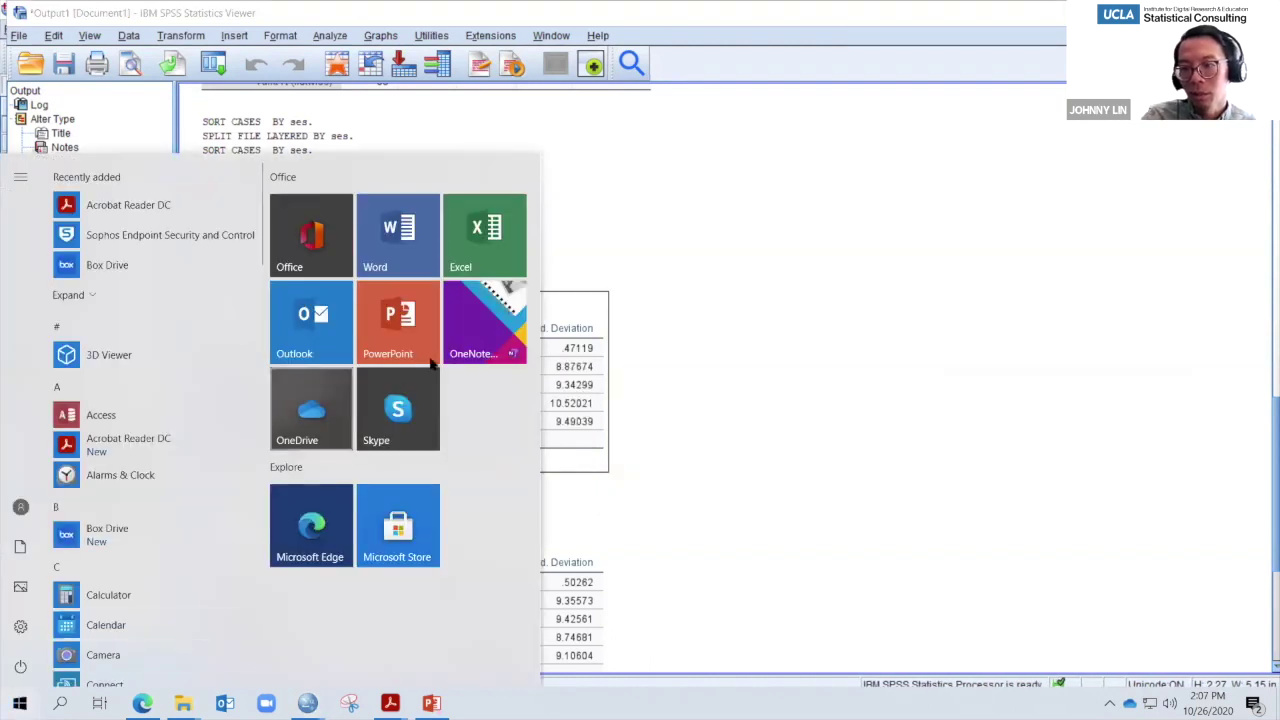
click(484, 240)
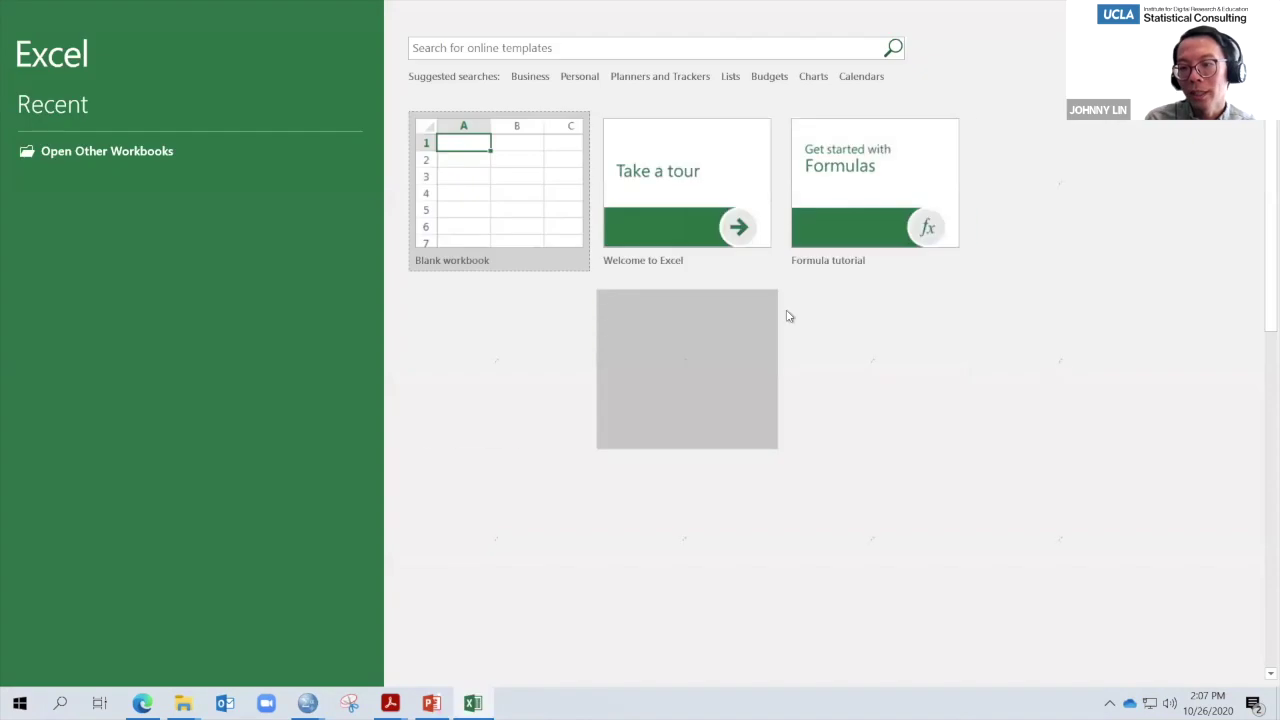
click(517, 177)
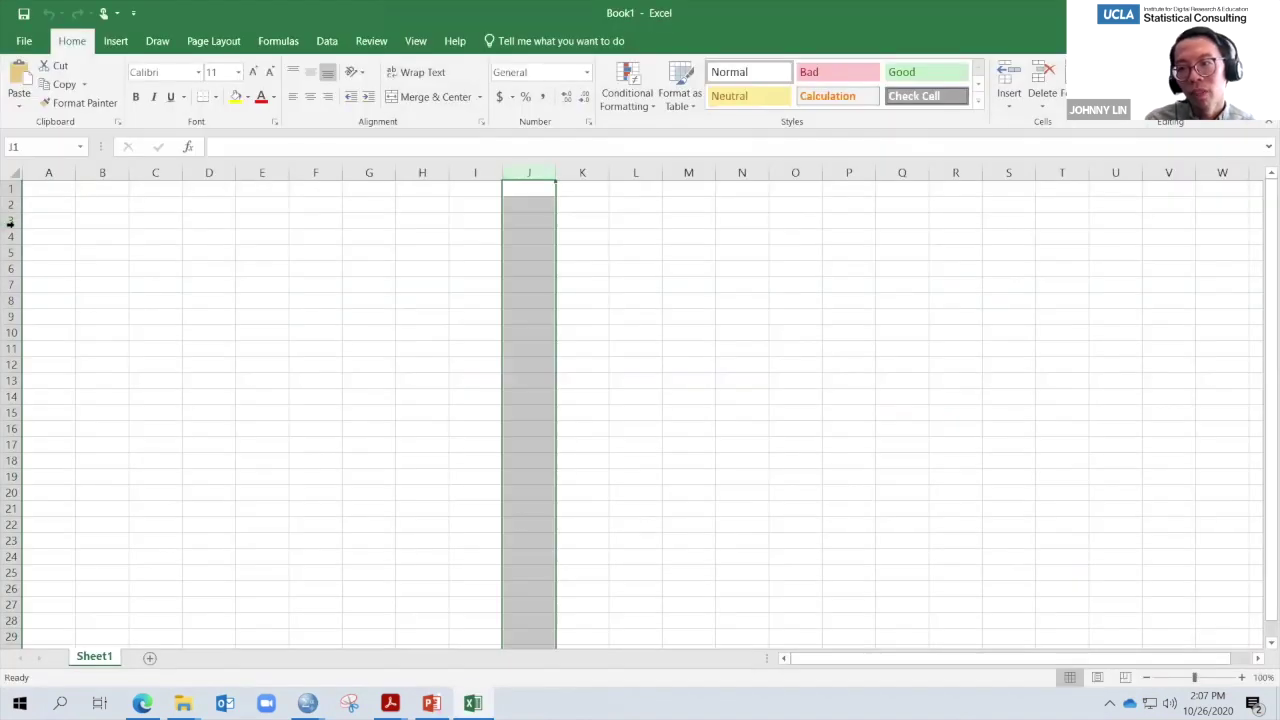
click(55, 196)
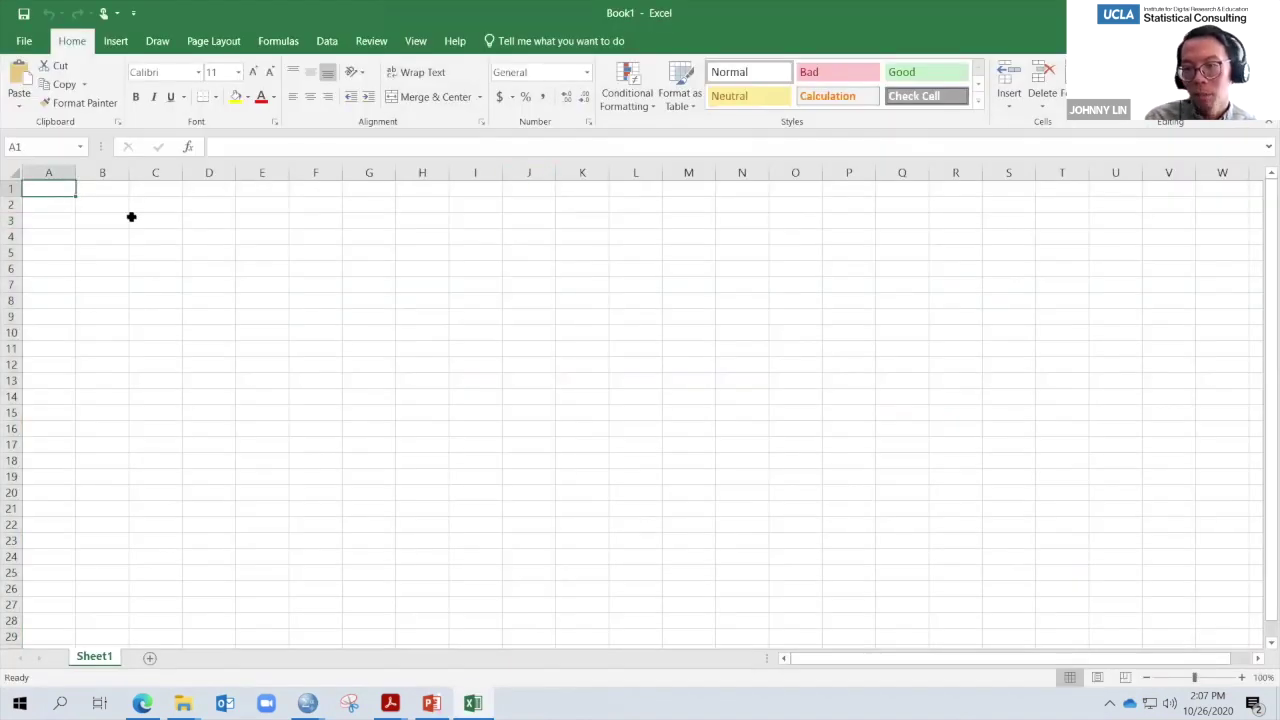
key(ctrl+v)
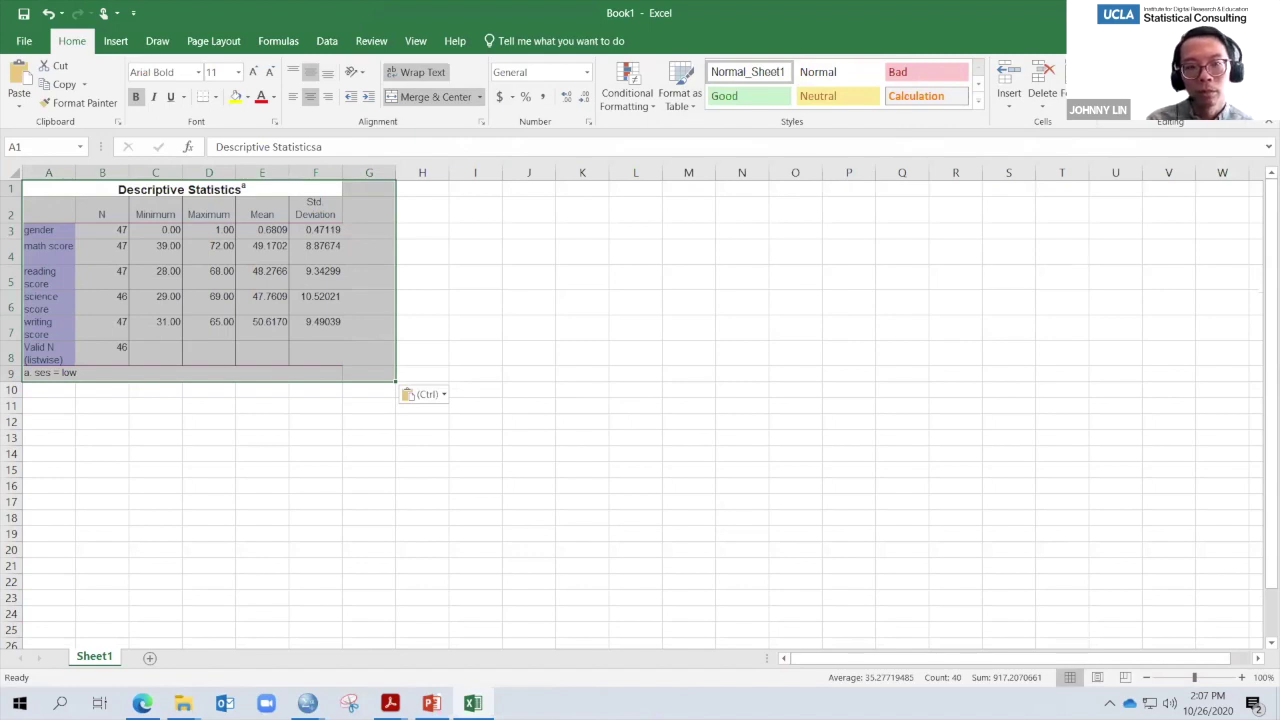
- Copy the ses = low table from the SPSS output again and paste it into a new second sheet of the Excel workbook
key(alt+Tab)
click(527, 422)
right_click(501, 345)
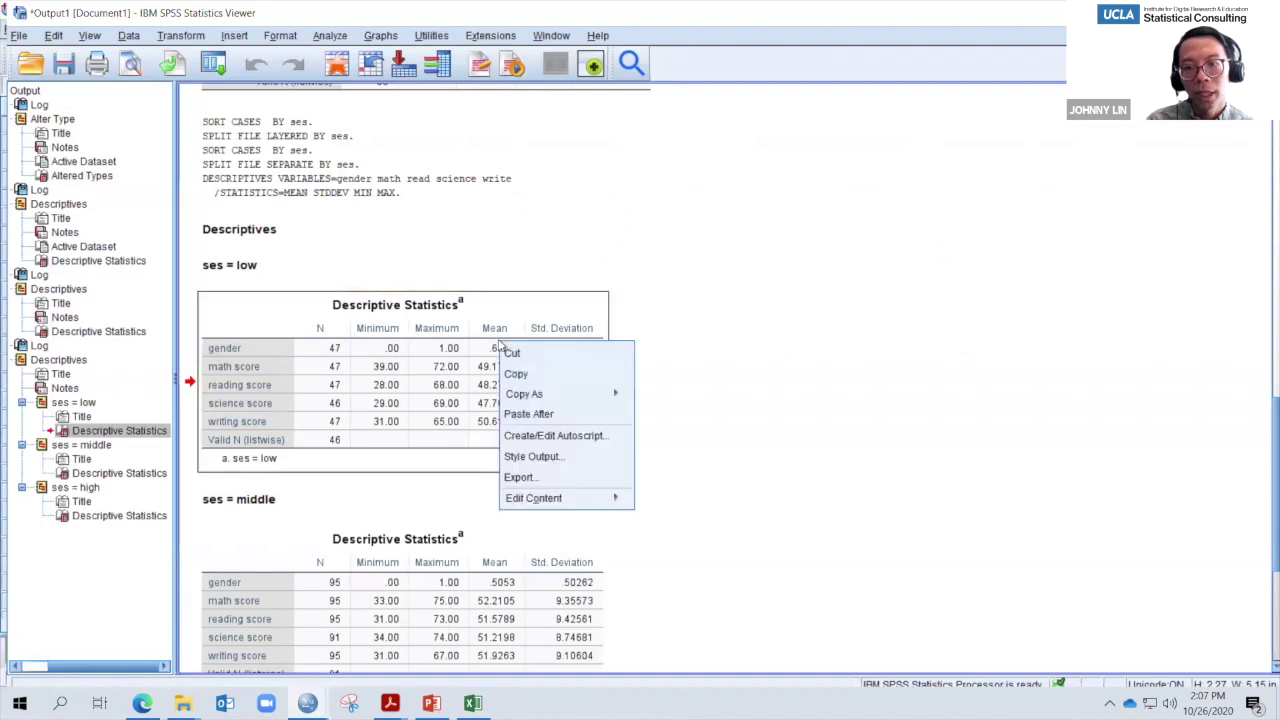
click(546, 374)
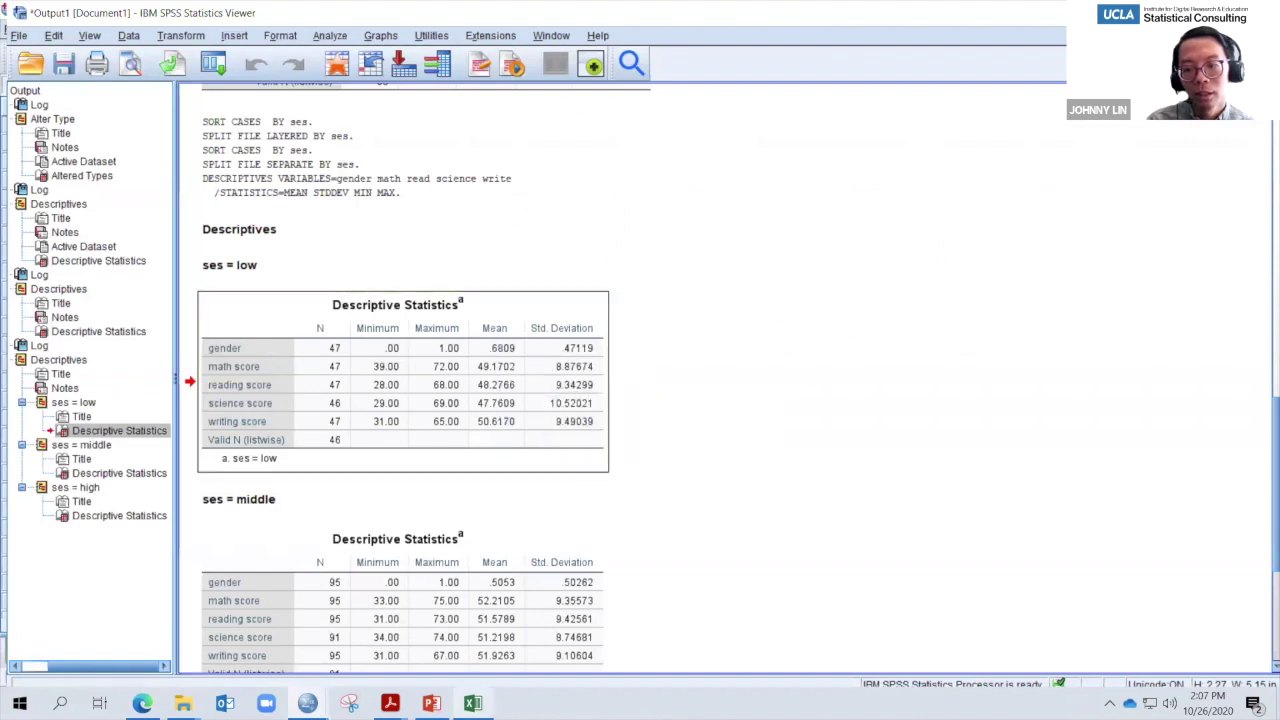
click(472, 703)
key(ctrl+v)
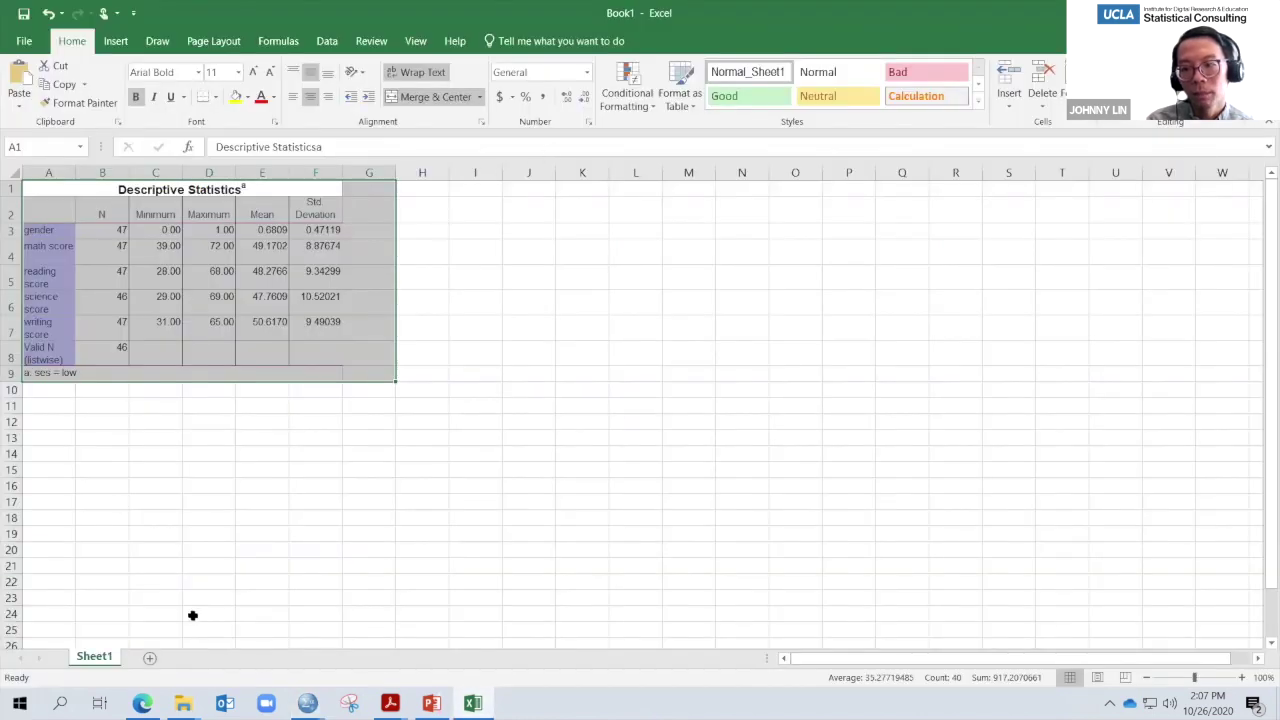
key(shift+F11)
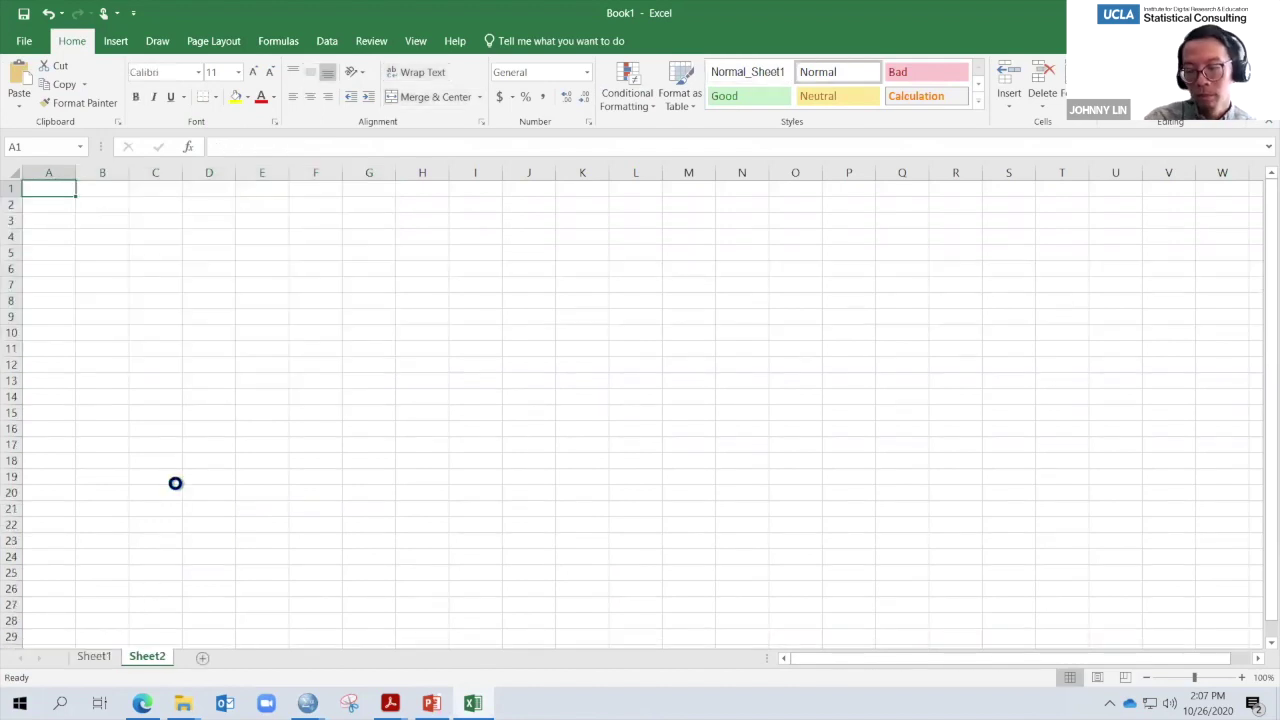
key(ctrl+v)
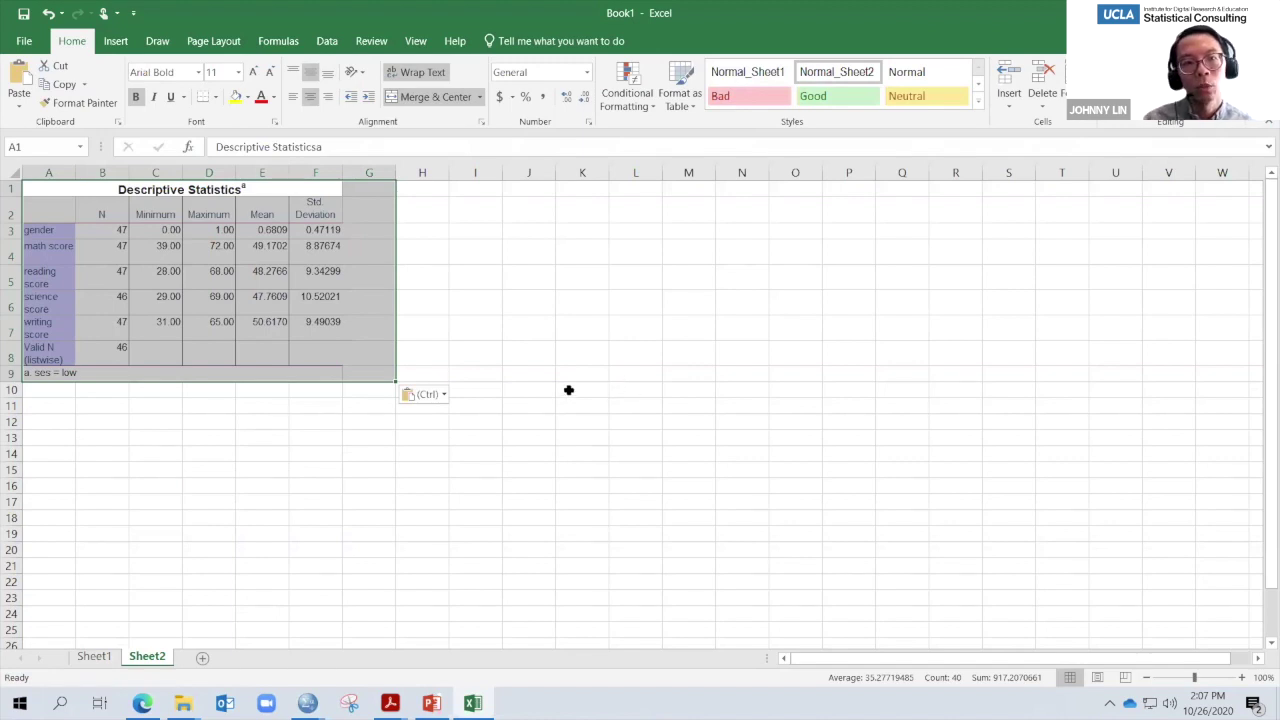
- Switch from Excel back to SPSS and bring up the hs0 data
mouse_move(714, 10)
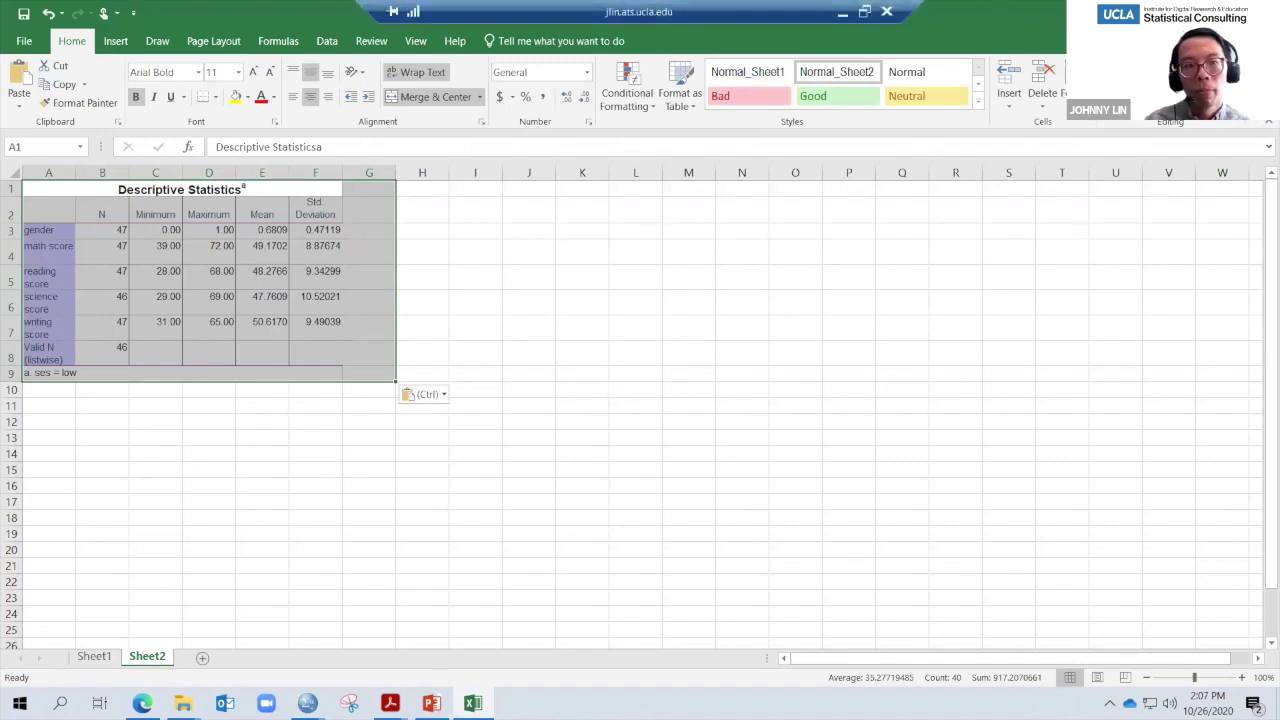
key(alt+Tab)
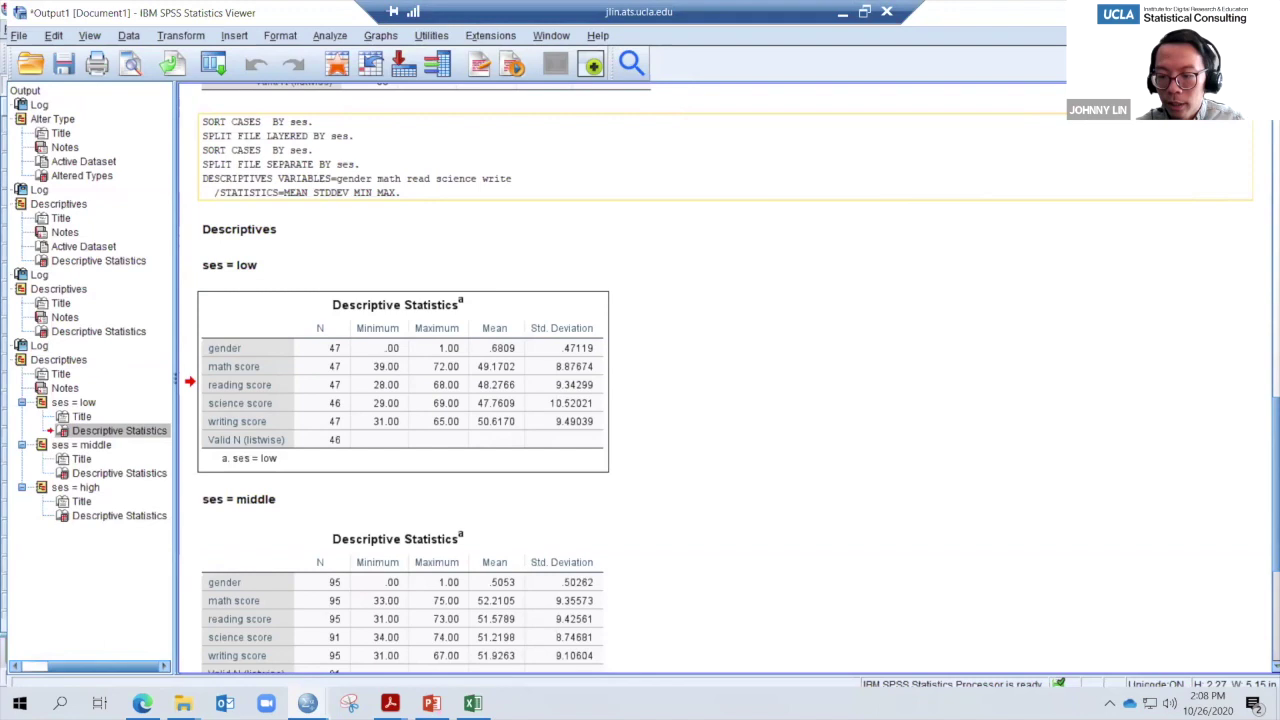
mouse_move(307, 702)
click(350, 632)
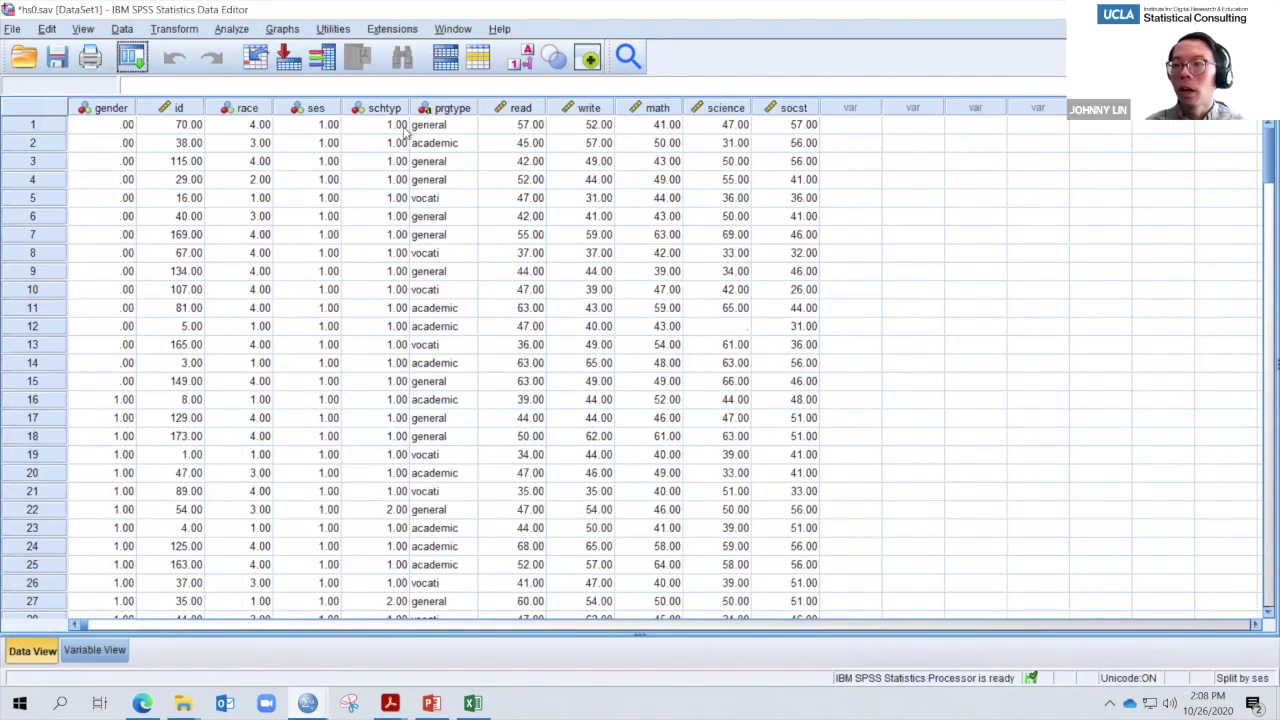
click(235, 30)
mouse_move(313, 92)
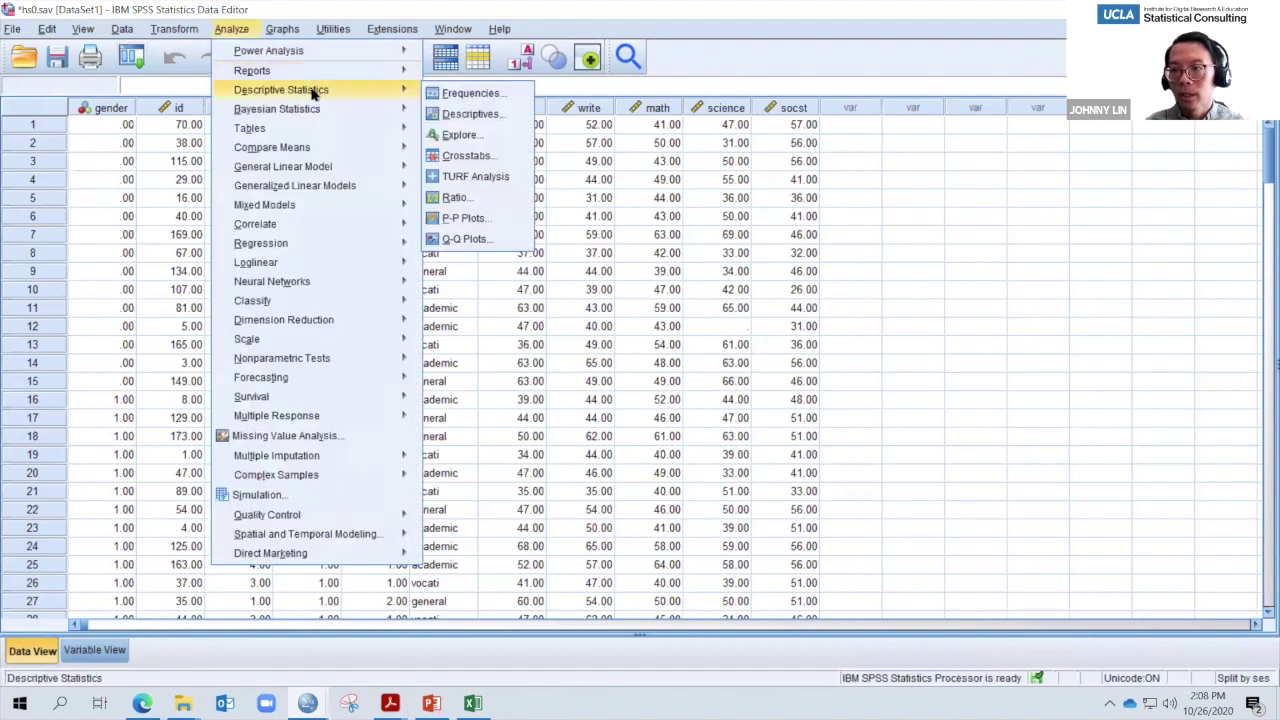
key(Right)
key(Down)
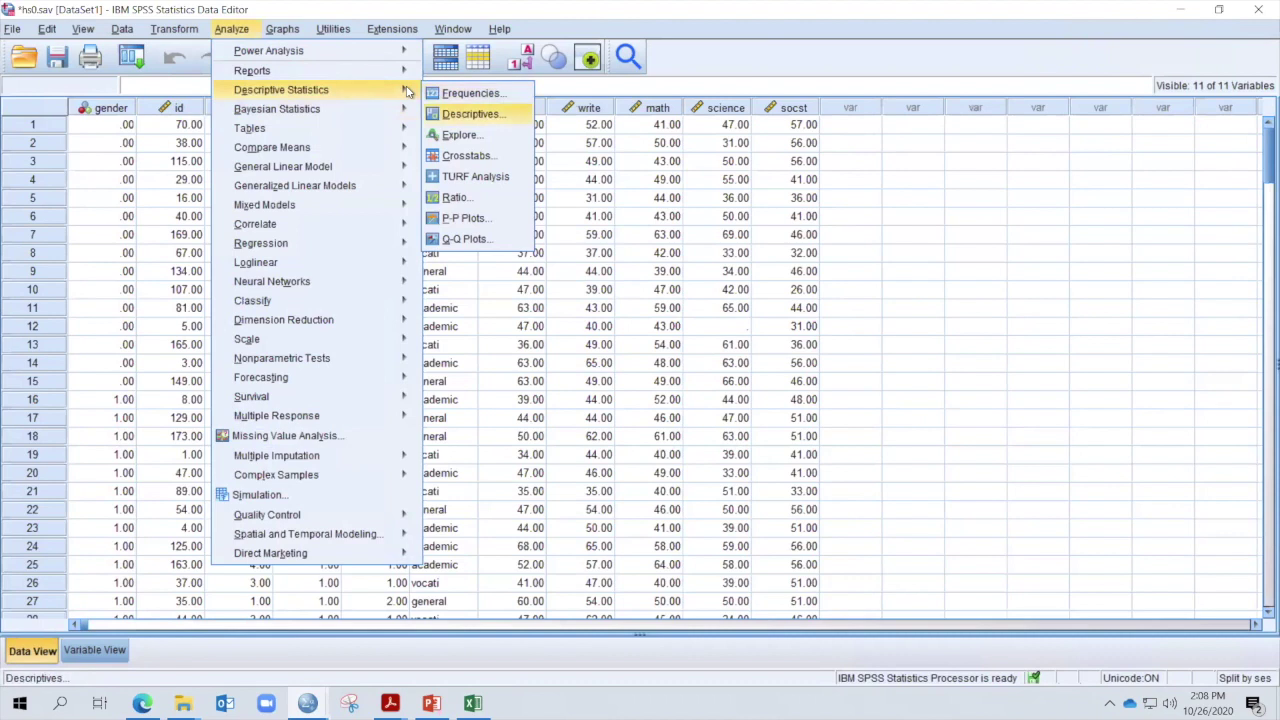
key(Return)
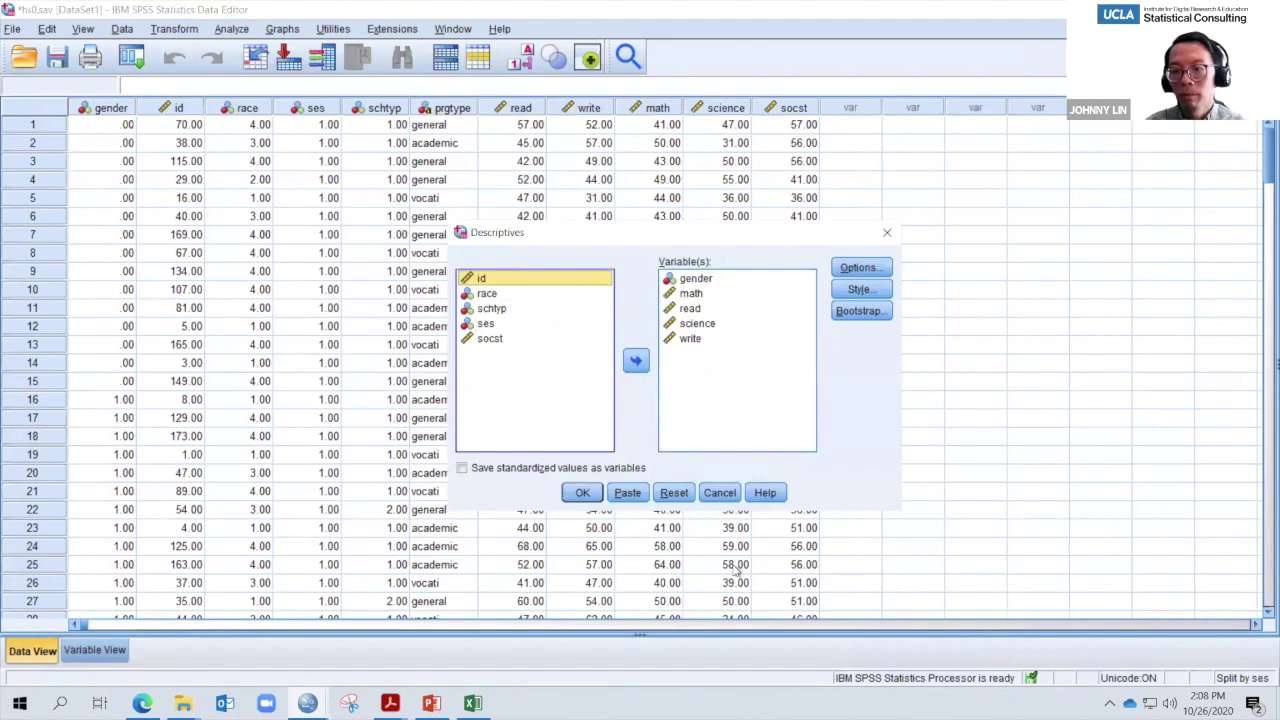
click(718, 493)
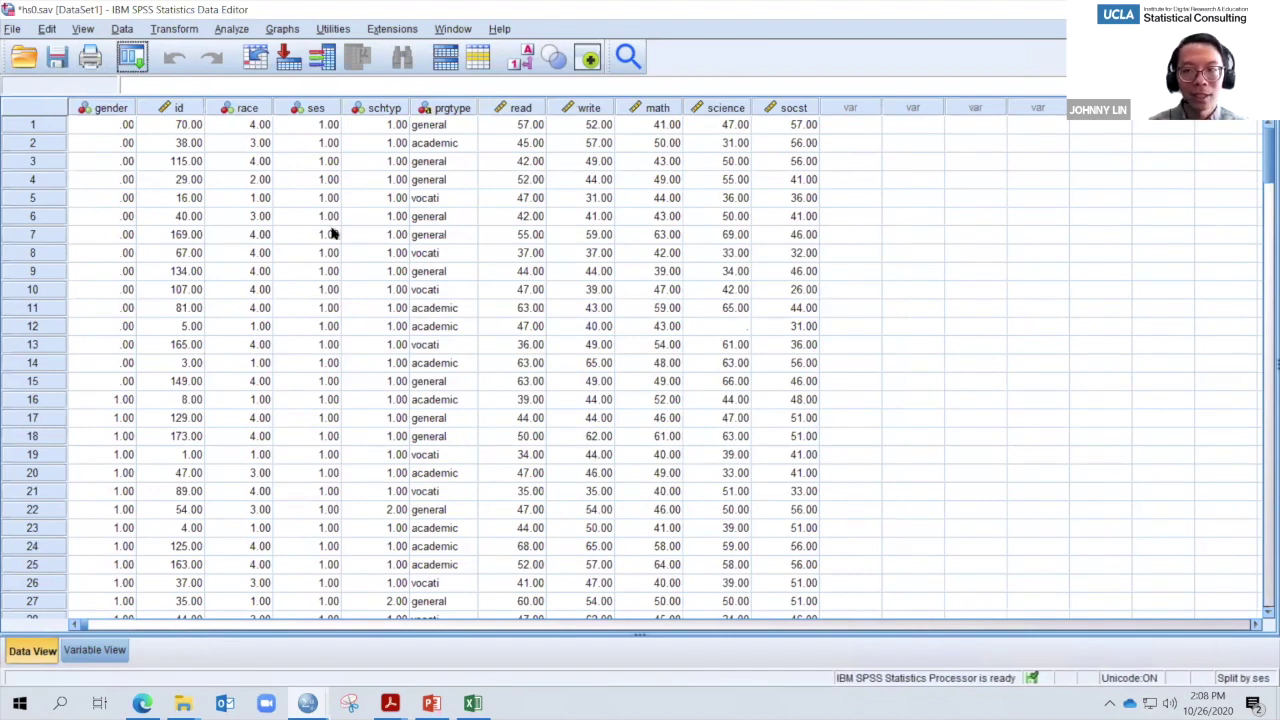
- Turn off the split by ses by setting Split File to Analyze all cases, do not create groups
click(123, 29)
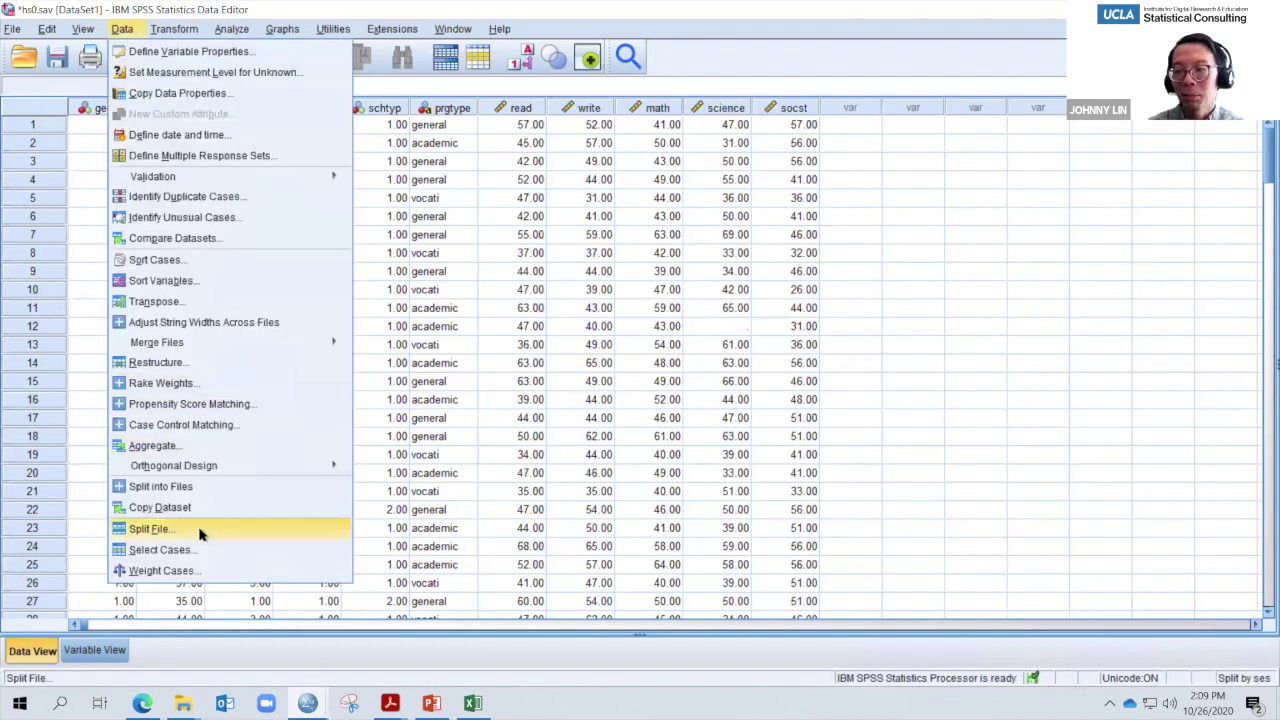
click(150, 528)
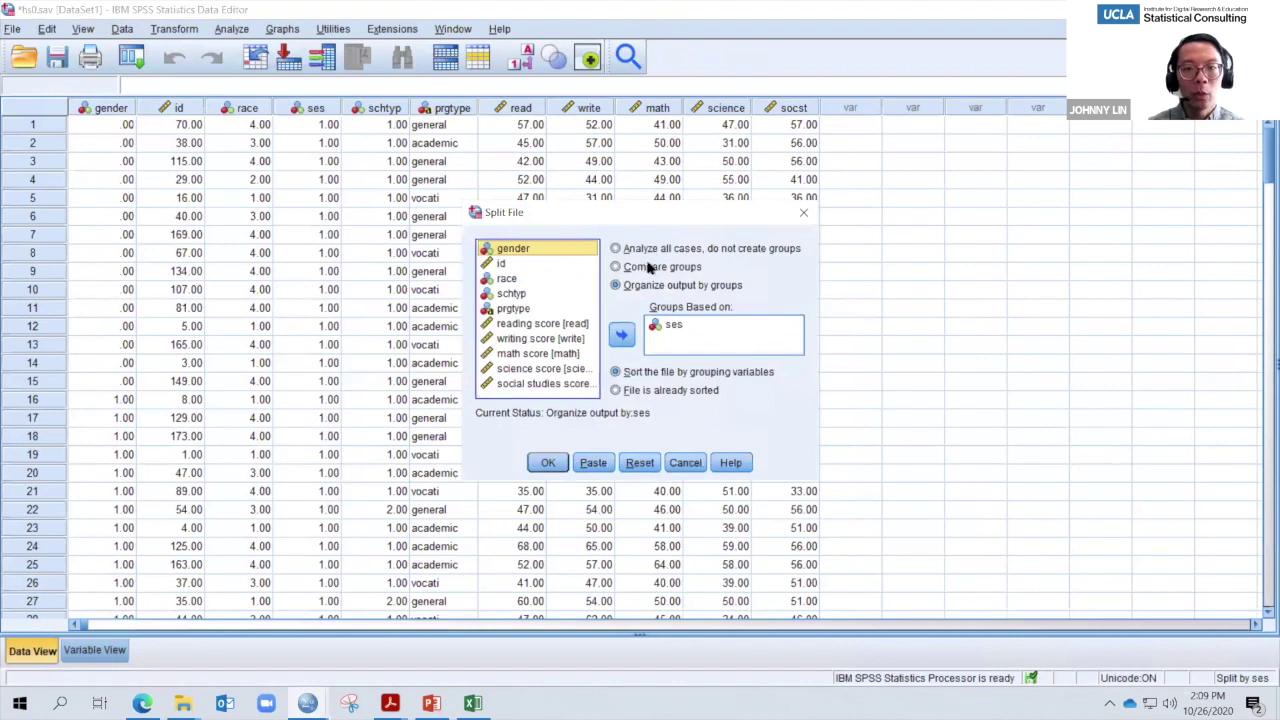
click(616, 250)
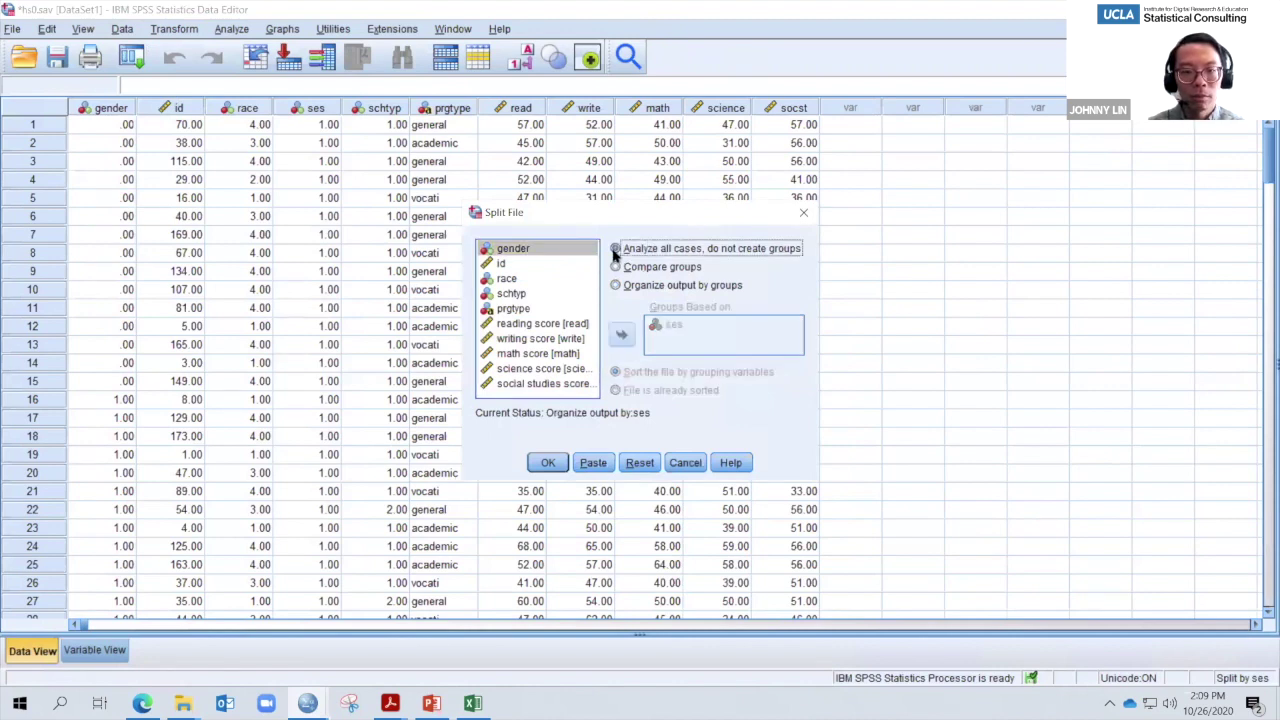
click(546, 463)
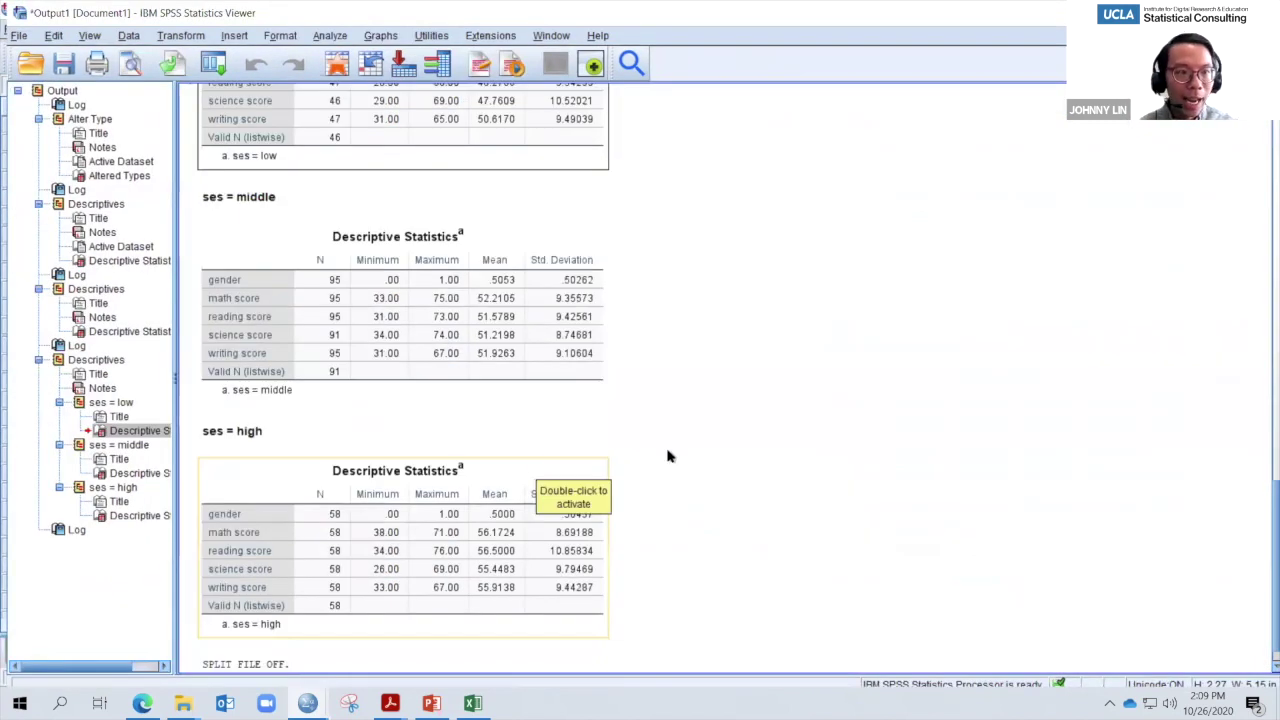
- Return to the hs0 data, start an If condition in Select Cases, and list the variables by name
key(alt+Tab)
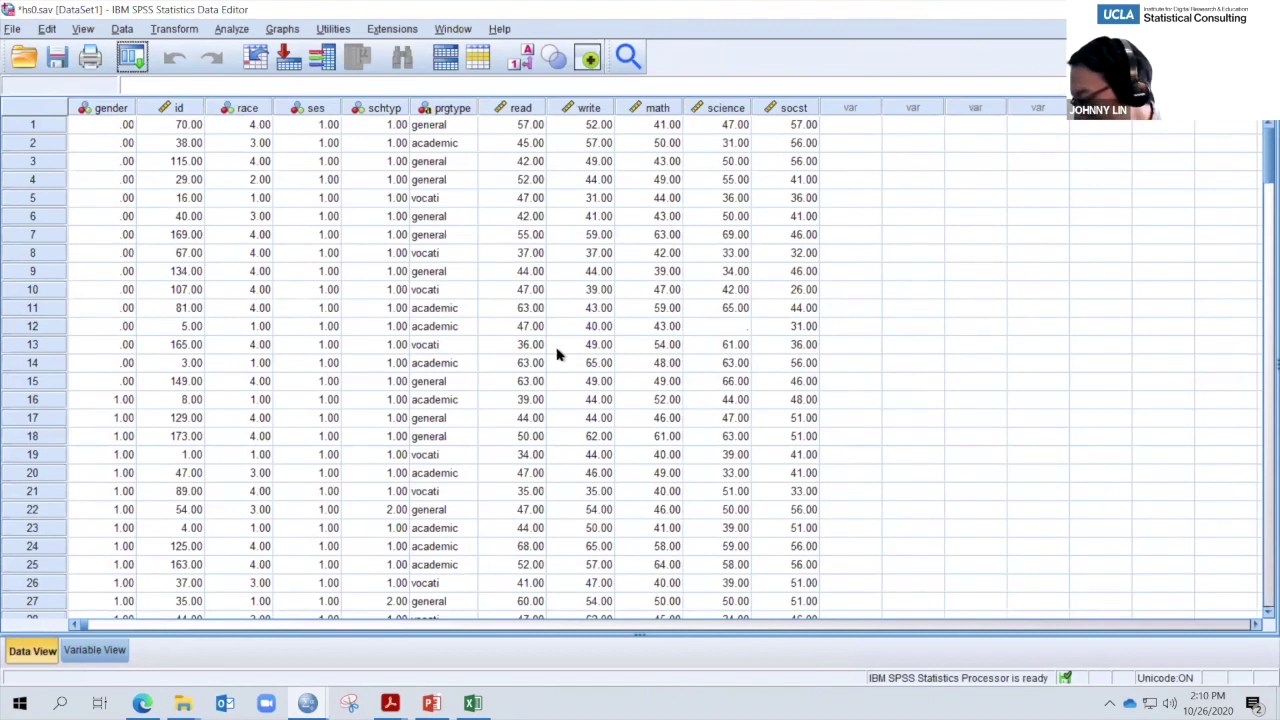
click(123, 29)
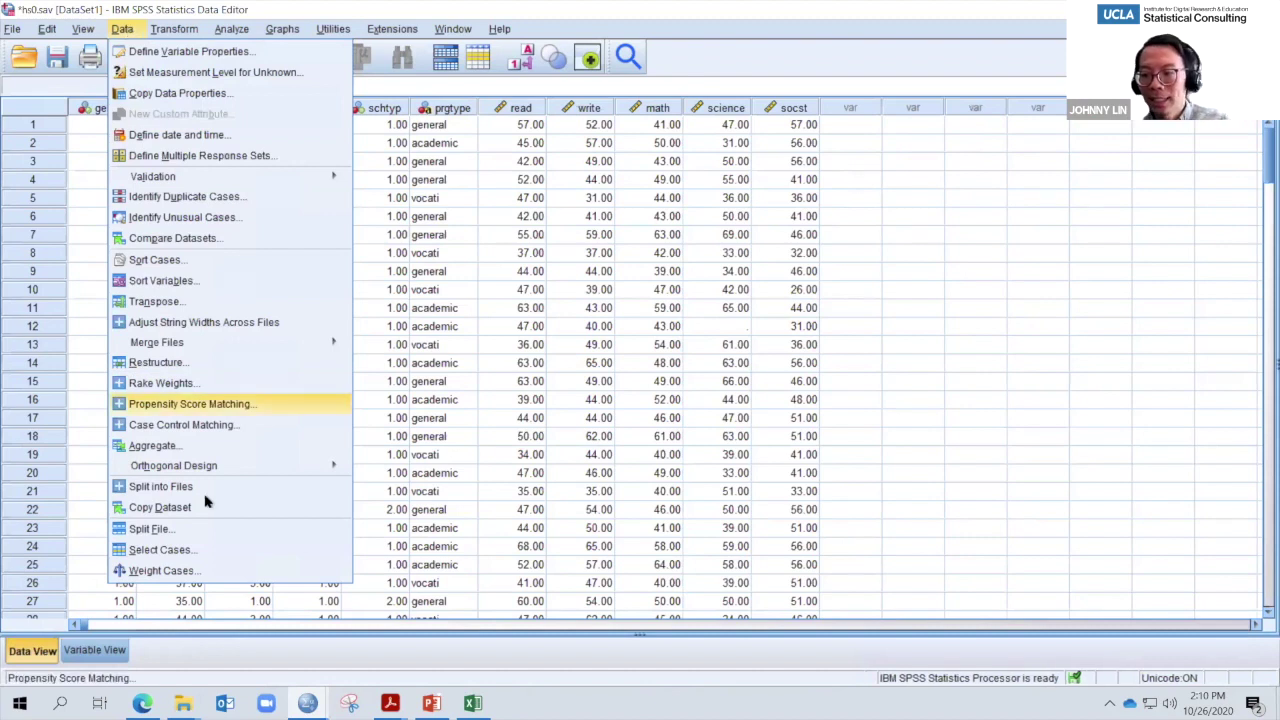
click(172, 550)
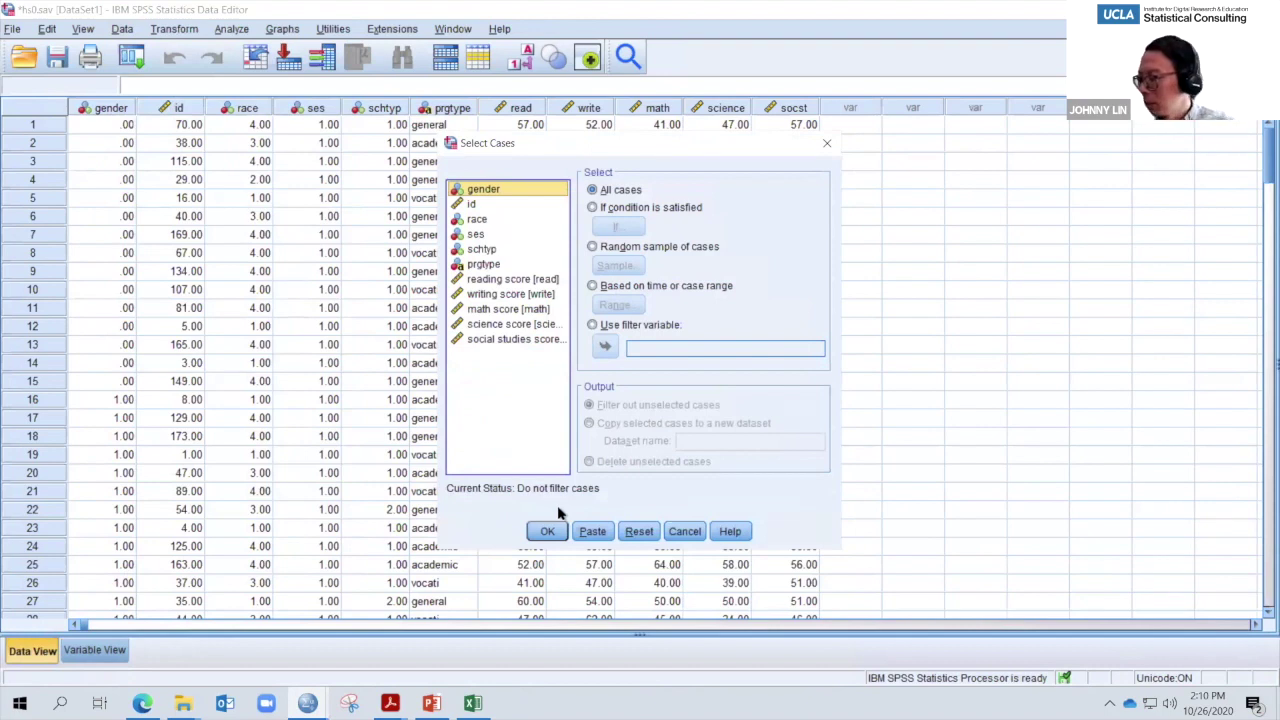
click(601, 210)
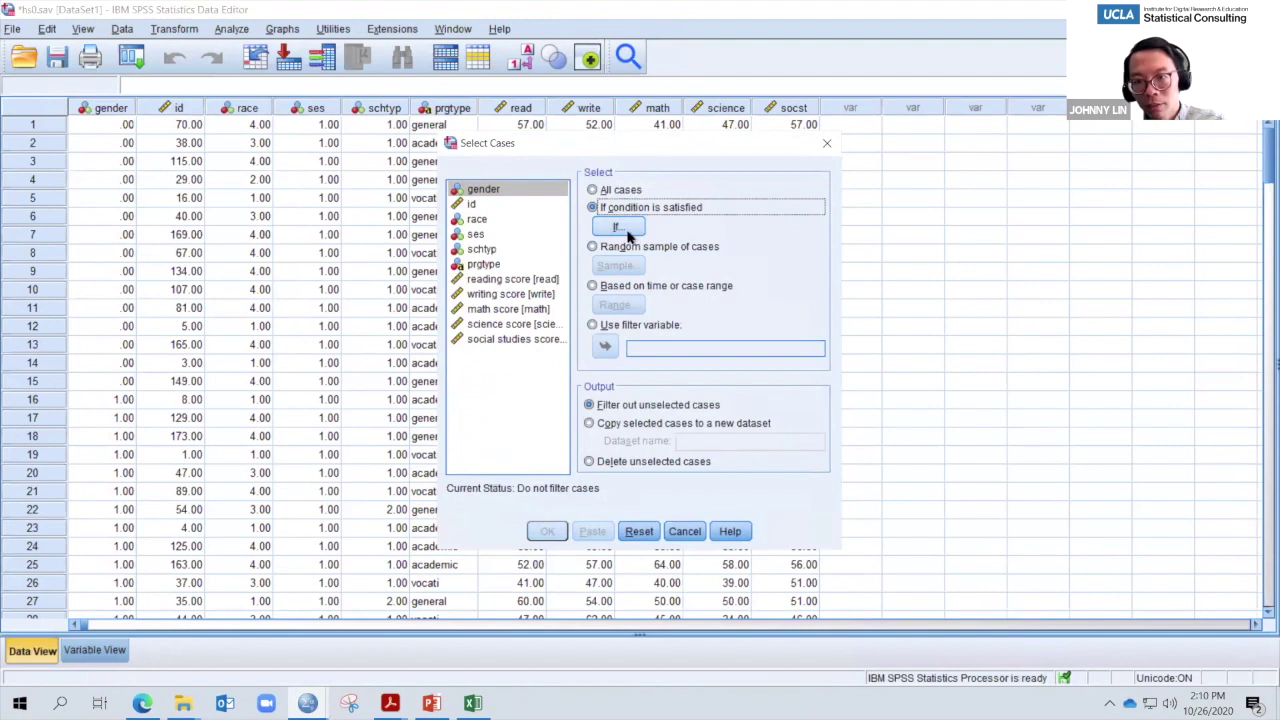
click(628, 232)
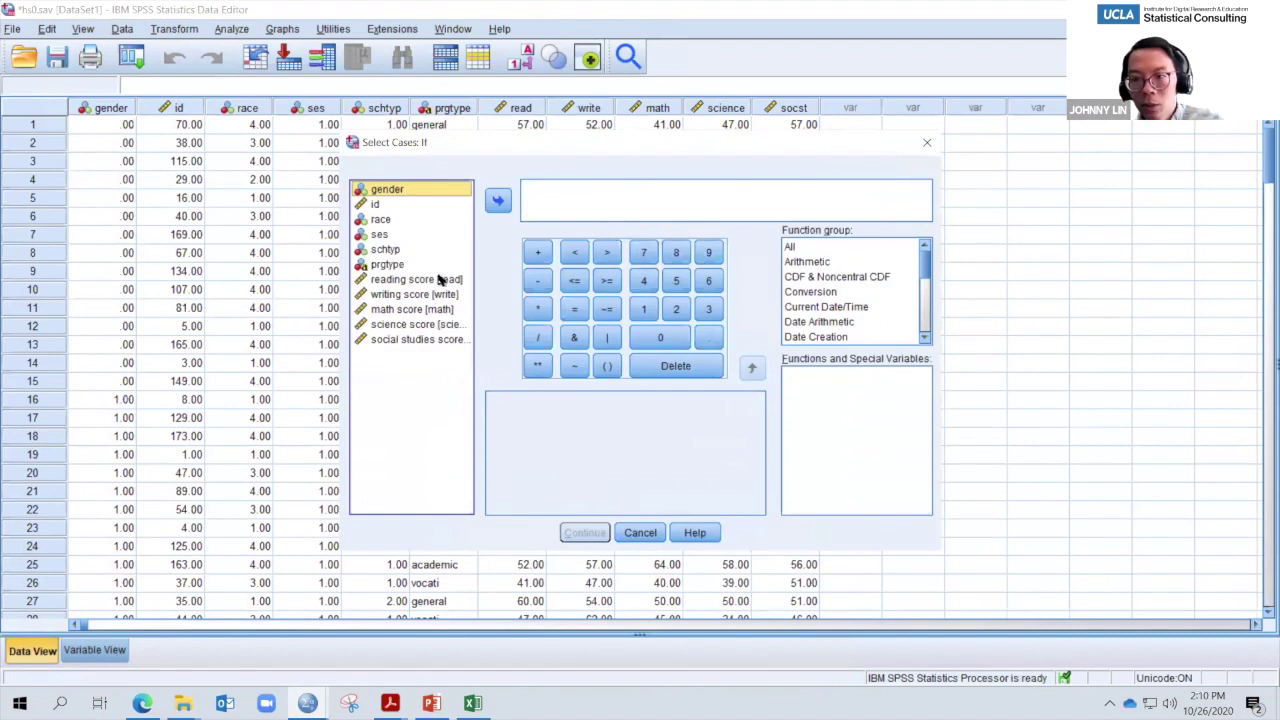
right_click(415, 345)
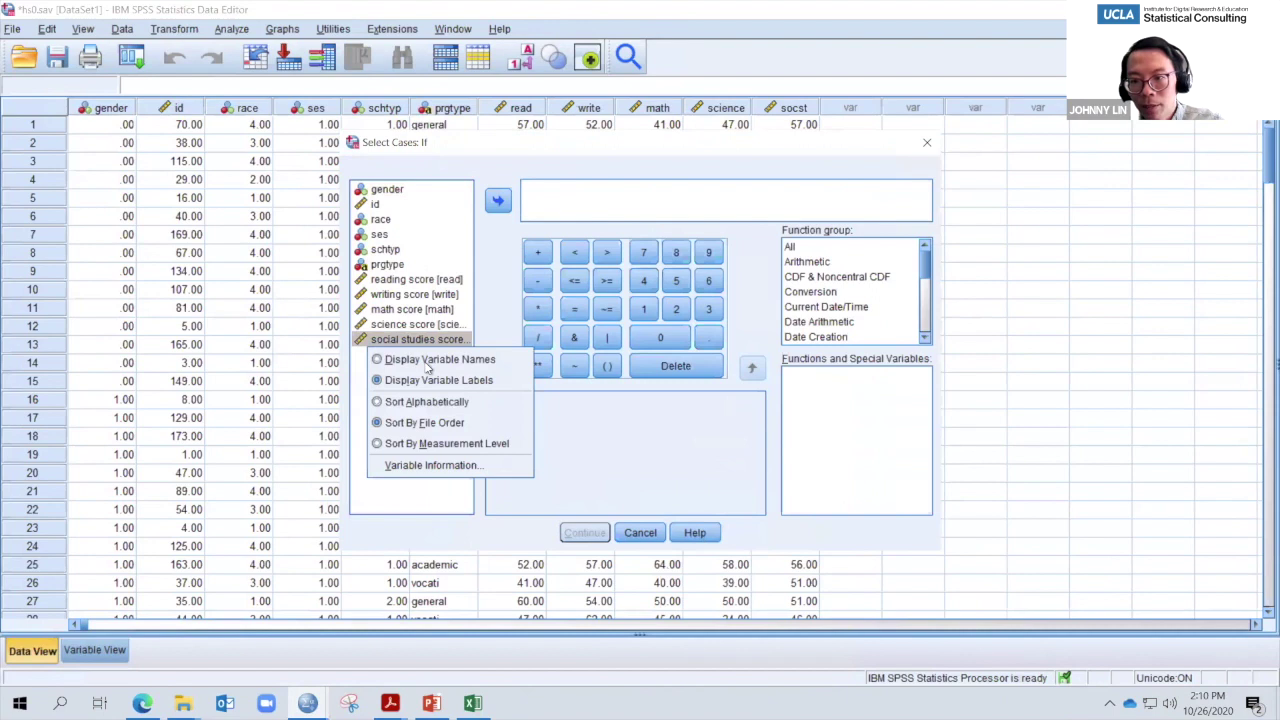
click(427, 362)
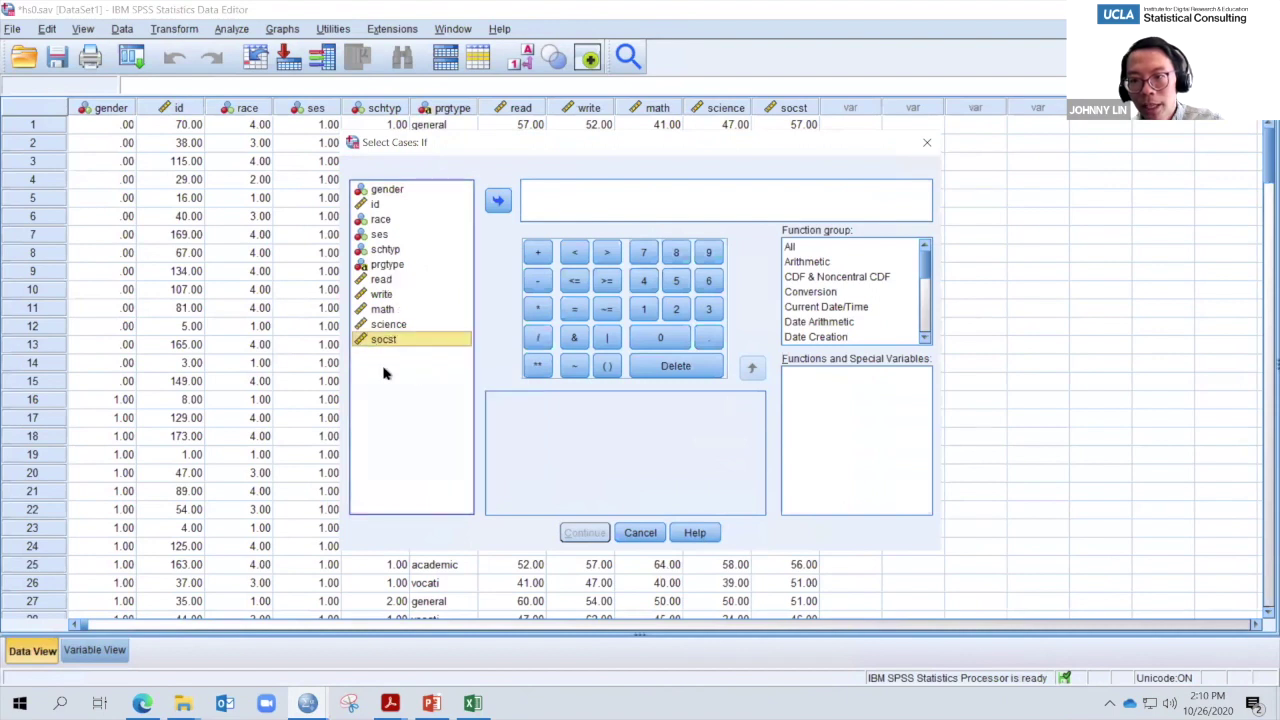
- Build the case selection condition read >= 60
click(390, 281)
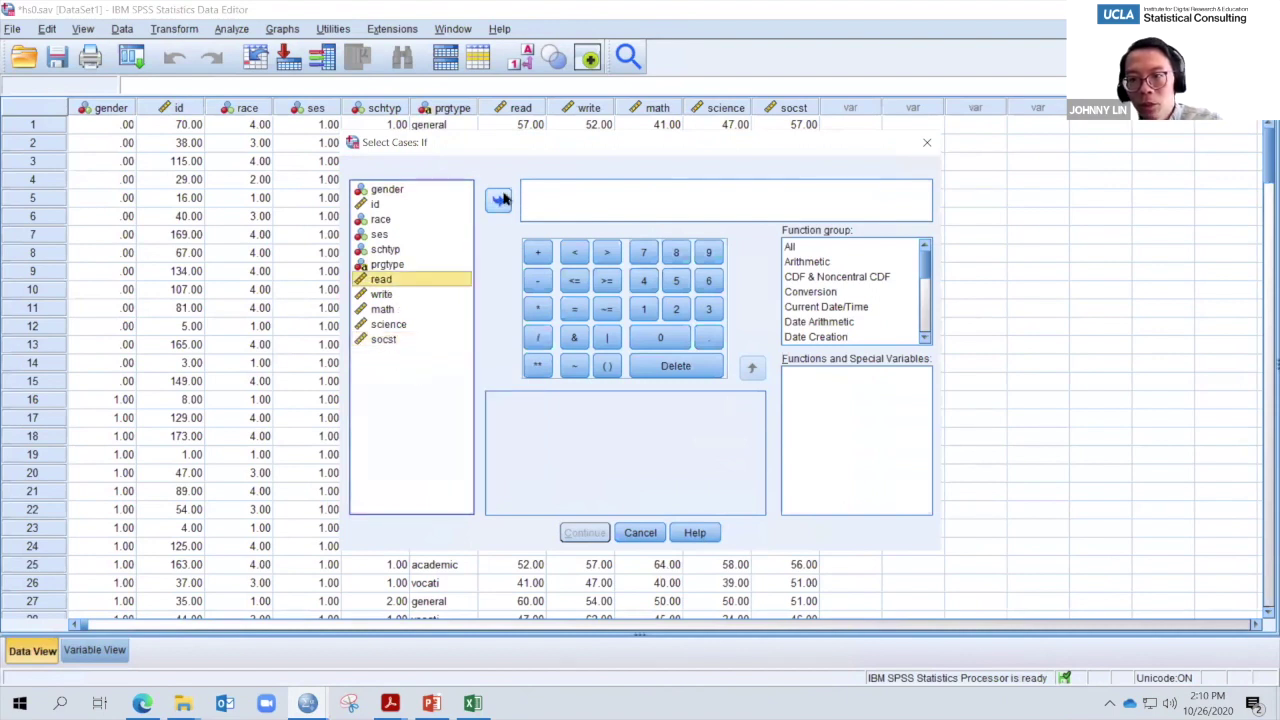
click(500, 200)
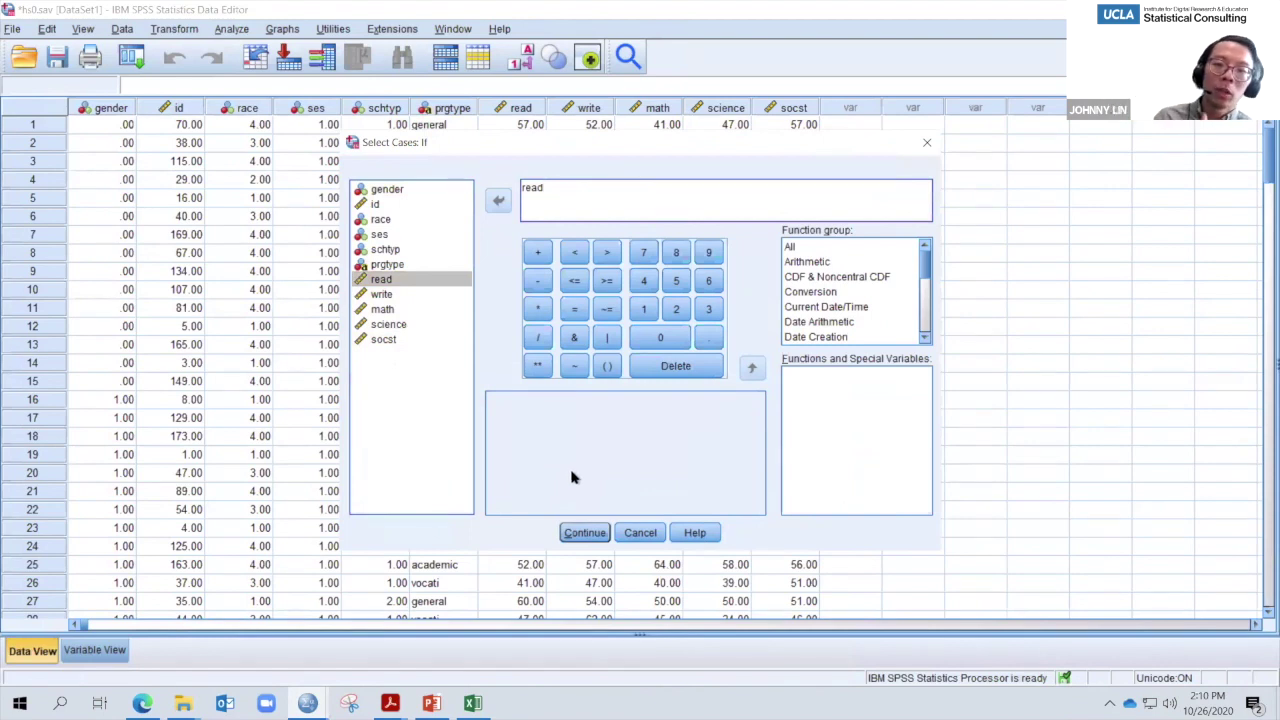
click(607, 283)
click(706, 282)
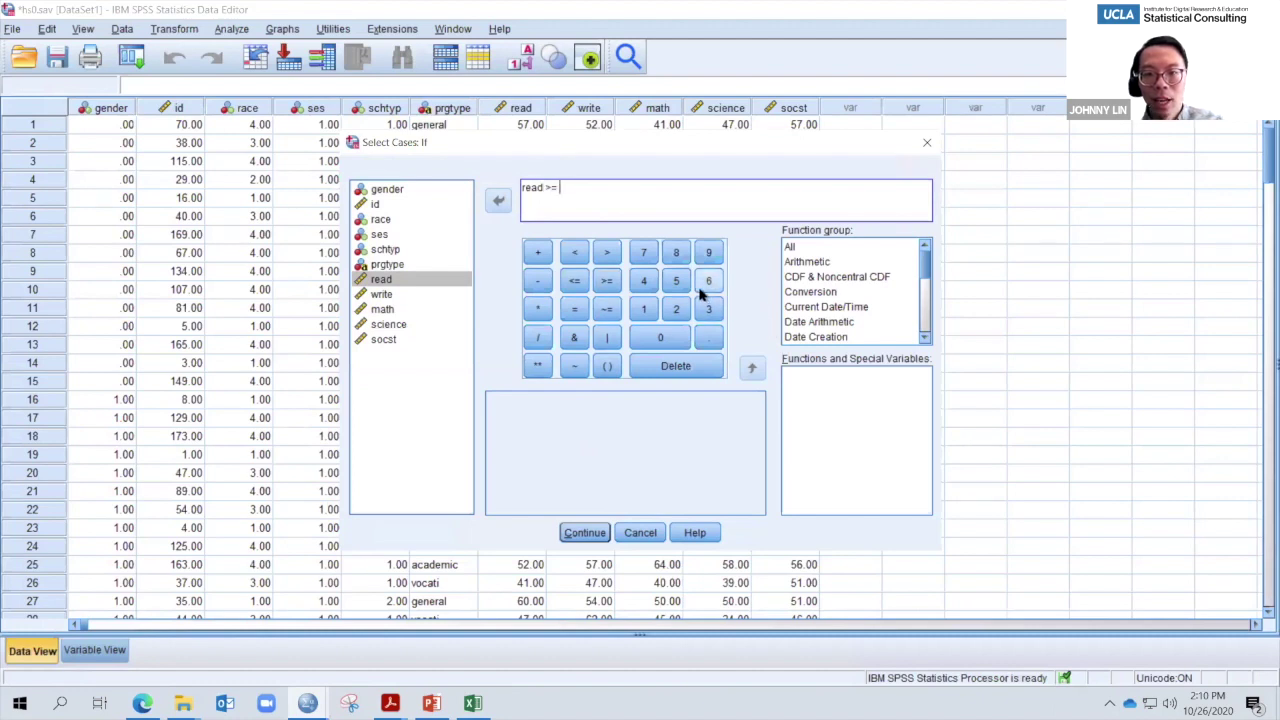
click(668, 340)
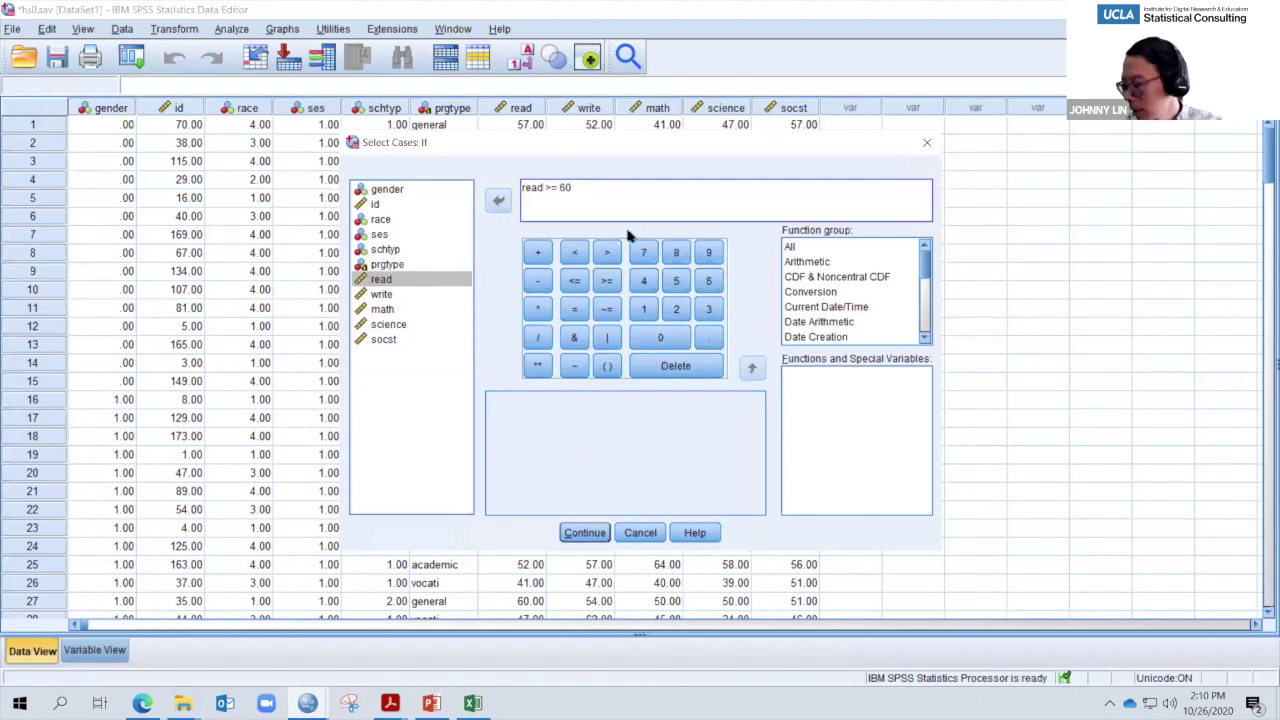
- Erase the comparison after read in the case selection condition and re-enter it as >= 60
key(BackSpace)
key(BackSpace)
key(BackSpace)
key(BackSpace)
key(BackSpace)
key(BackSpace)
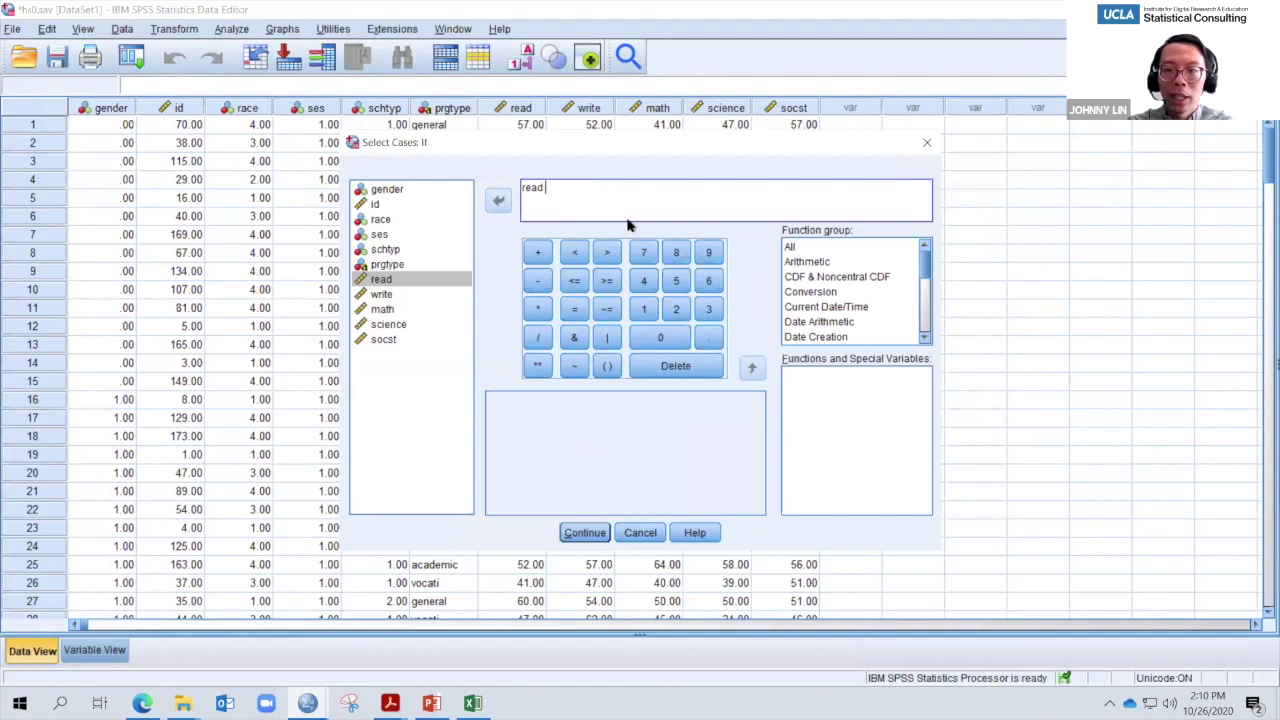
text(>= )
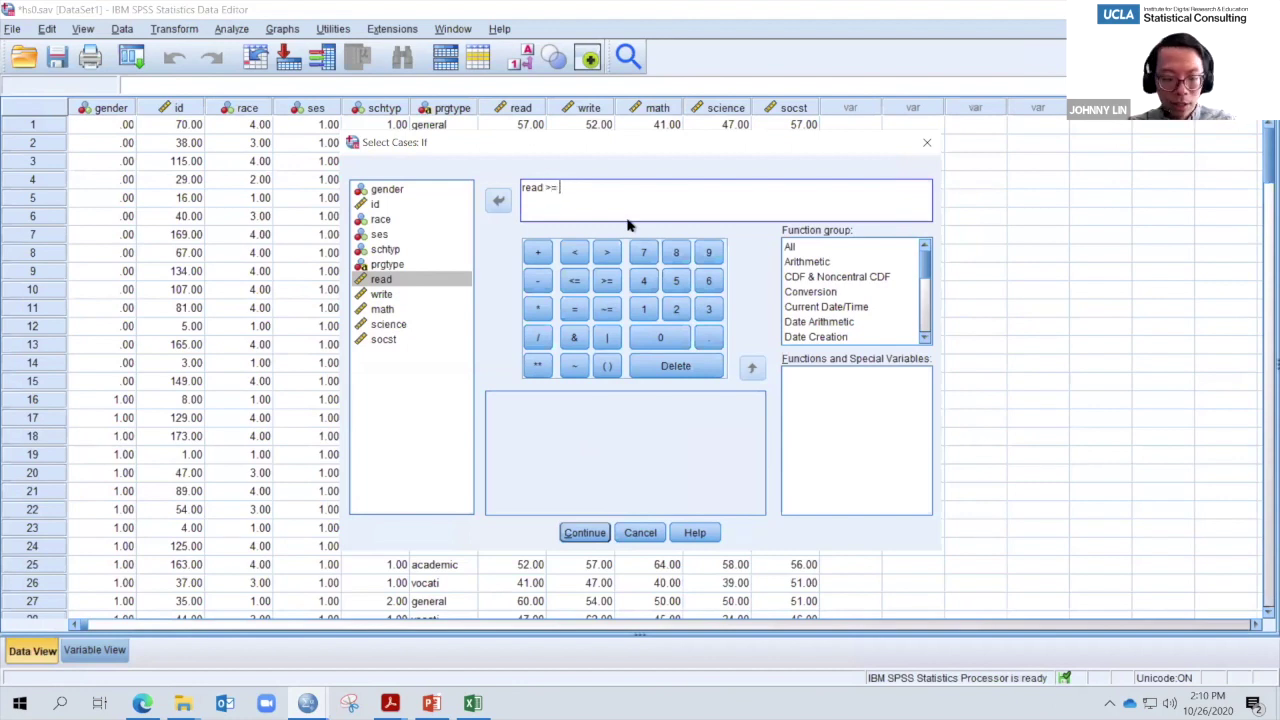
text(60)
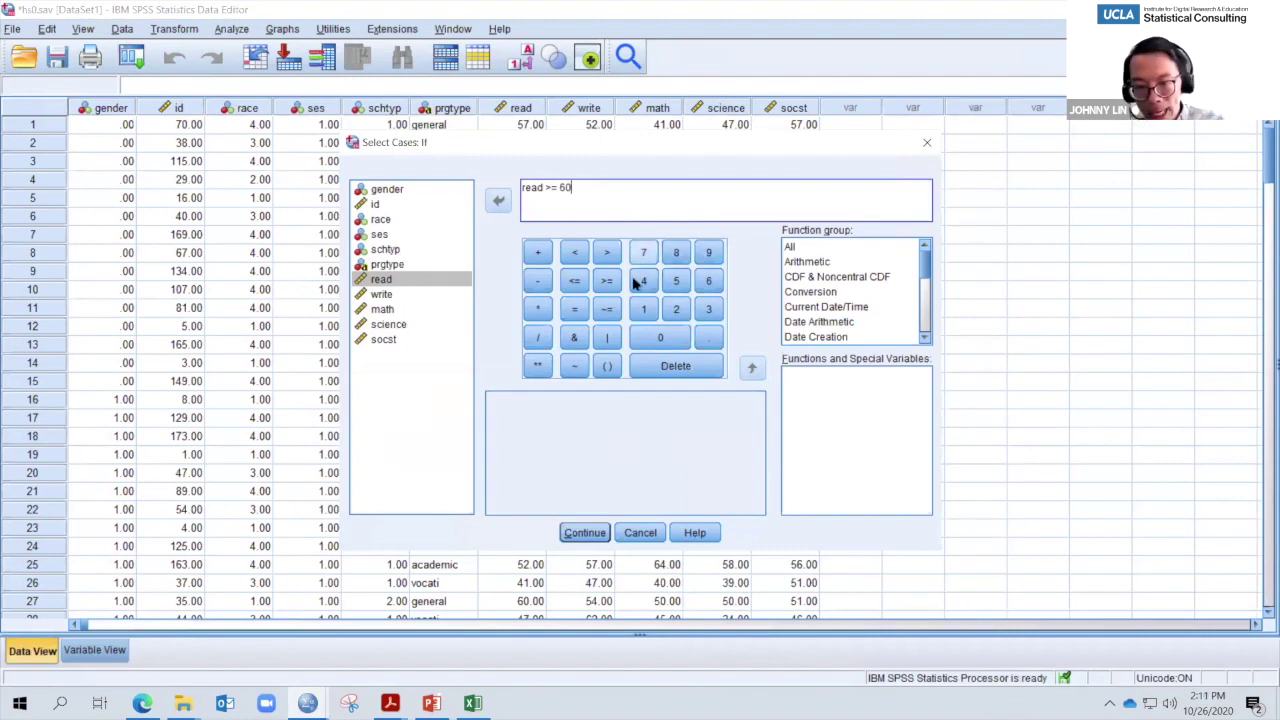
- Apply the read >= 60 condition, filtering out unselected cases, and return to the hs0 data
click(600, 535)
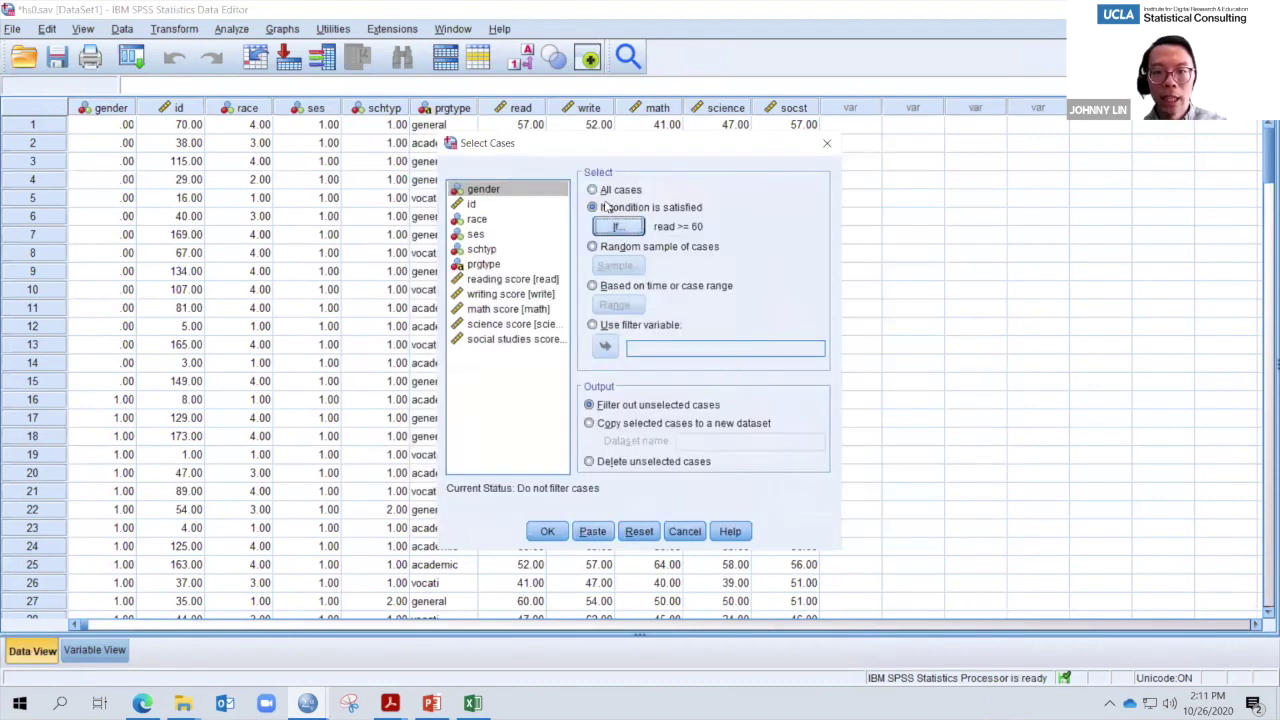
click(540, 539)
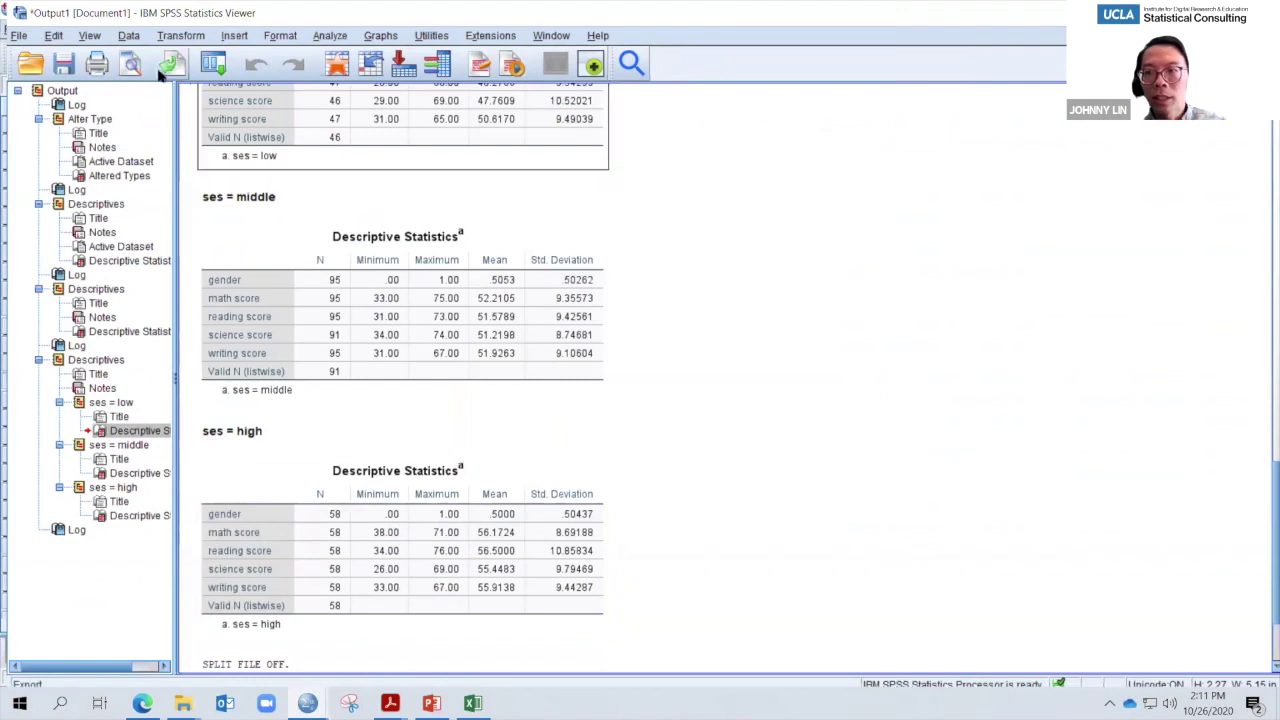
key(alt+Tab)
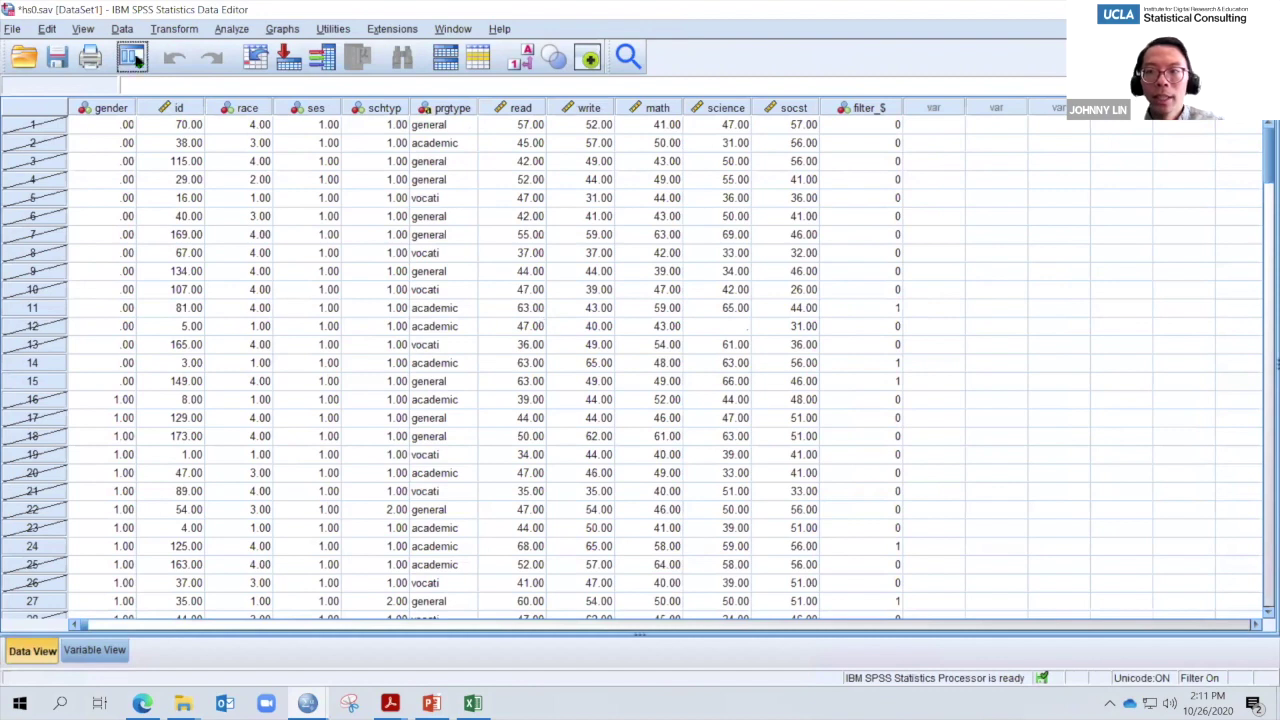
- Rerun Descriptives for gender, math, read, science and write on the filtered cases
click(137, 62)
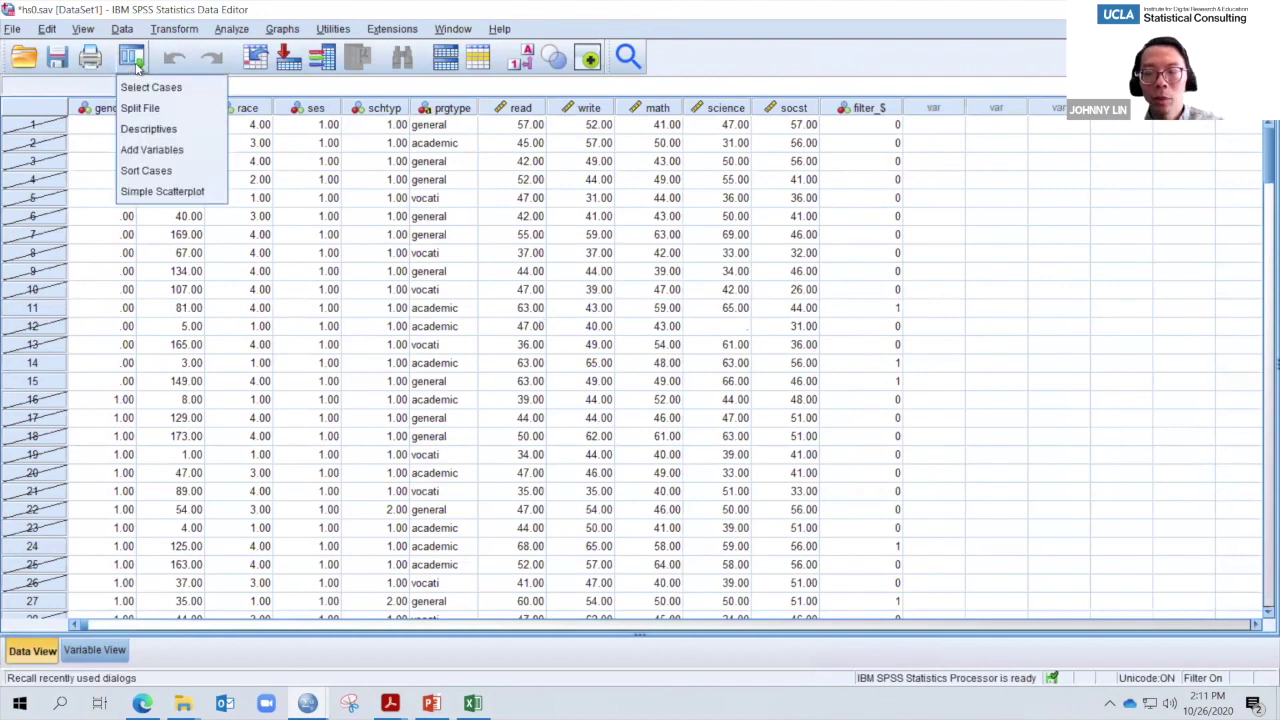
click(160, 128)
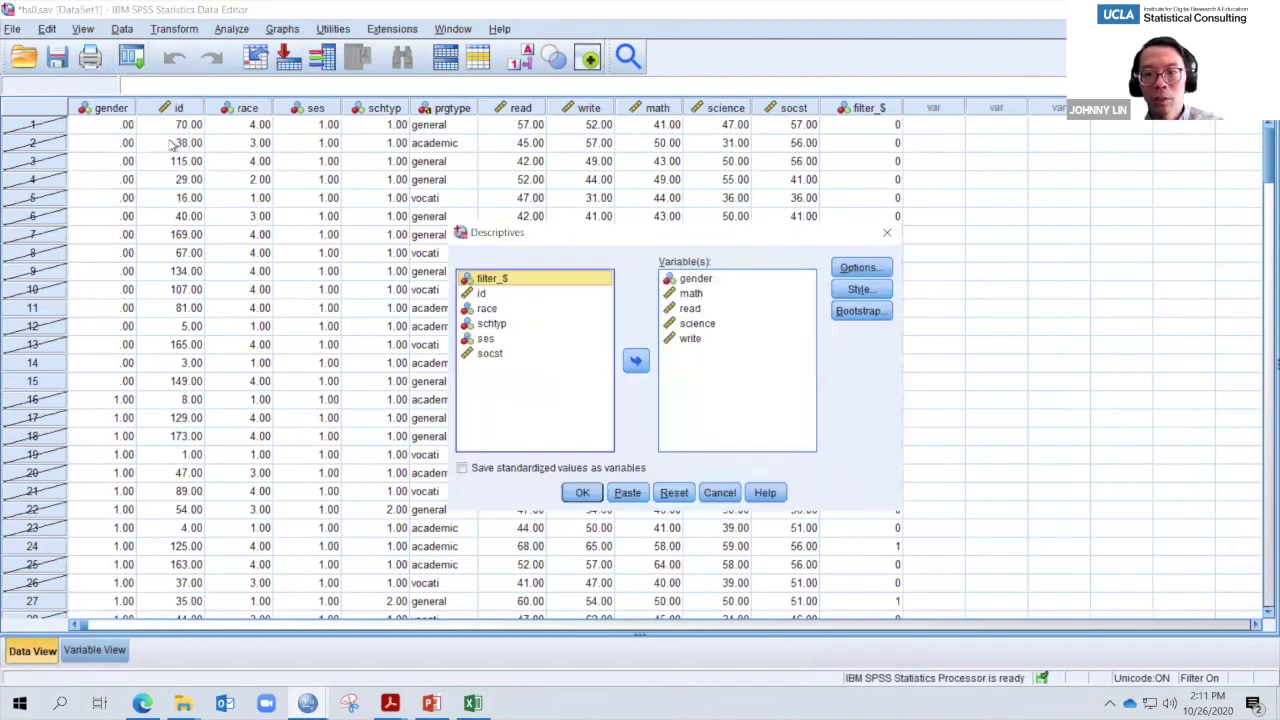
click(582, 492)
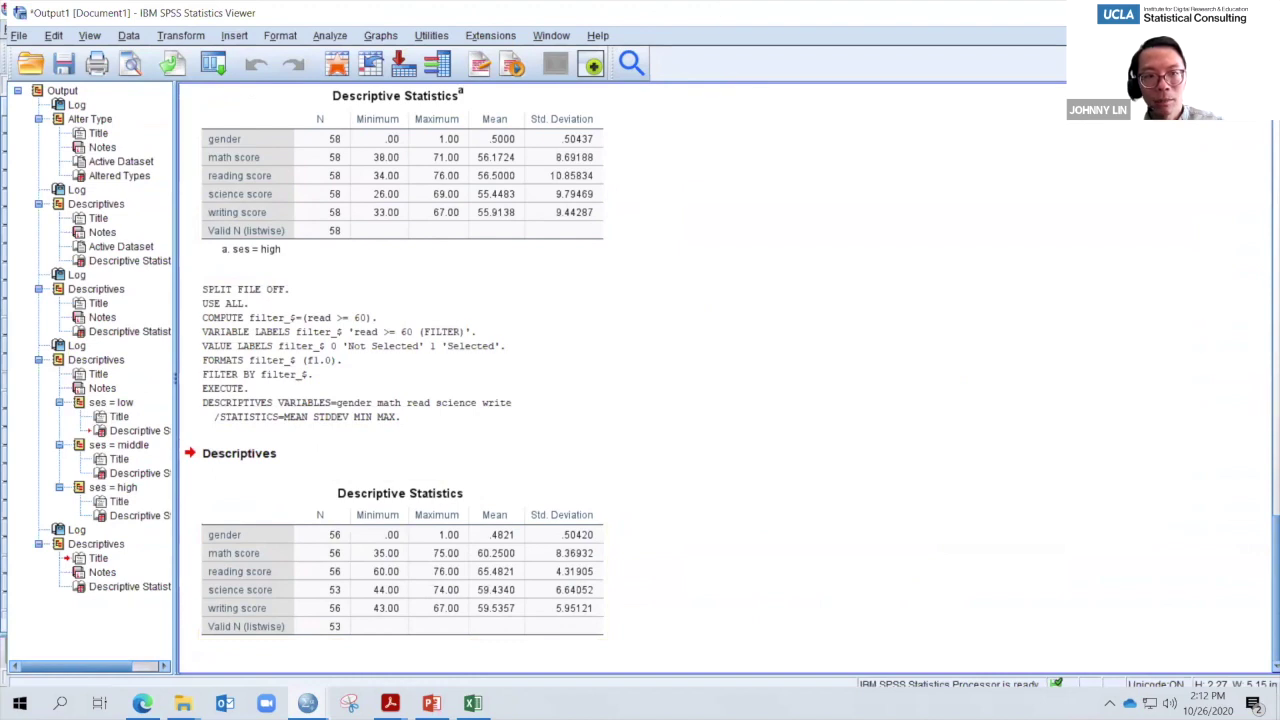
- Turn off the reading score filter by setting Select Cases to All cases, and return to the hs0 data
key(alt+Tab)
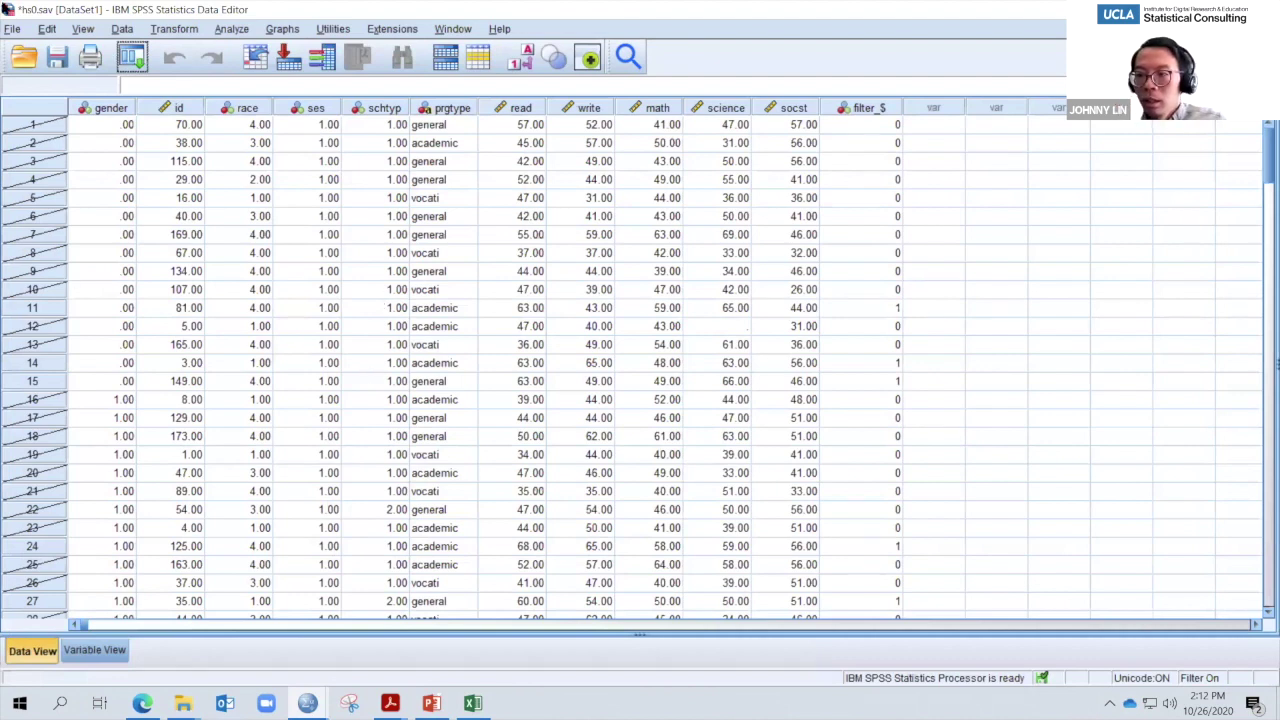
click(120, 31)
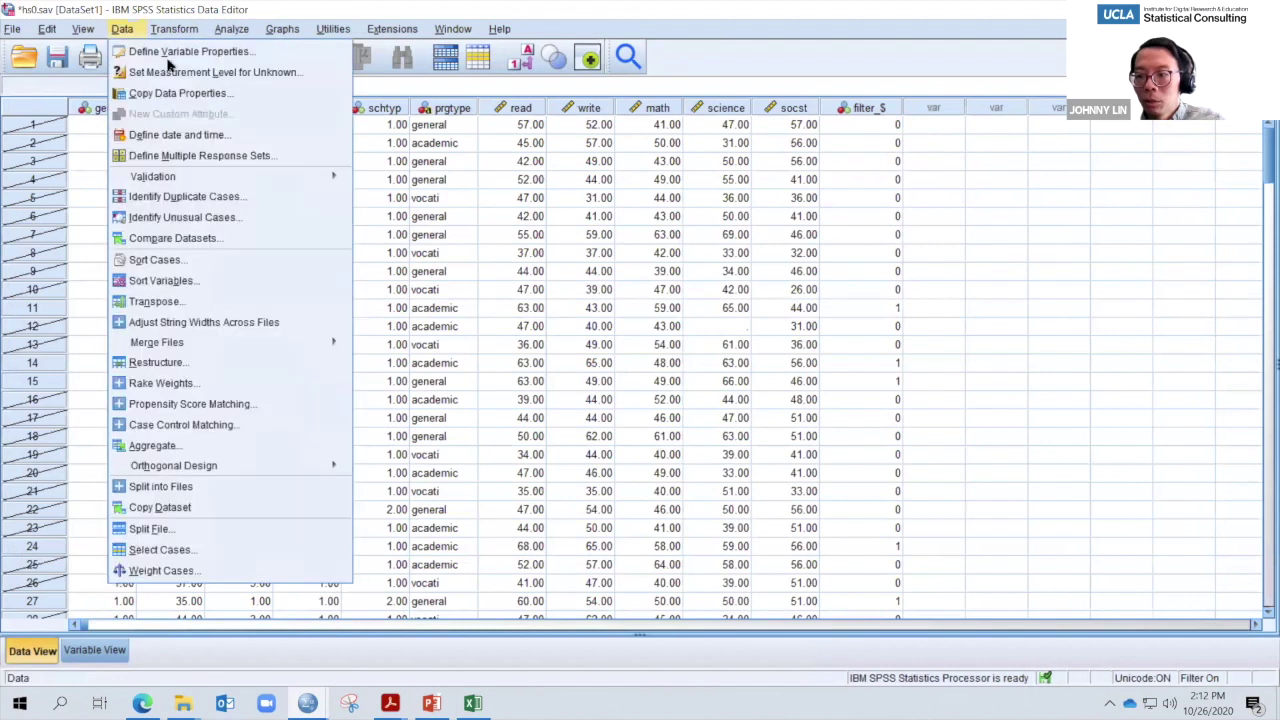
click(175, 550)
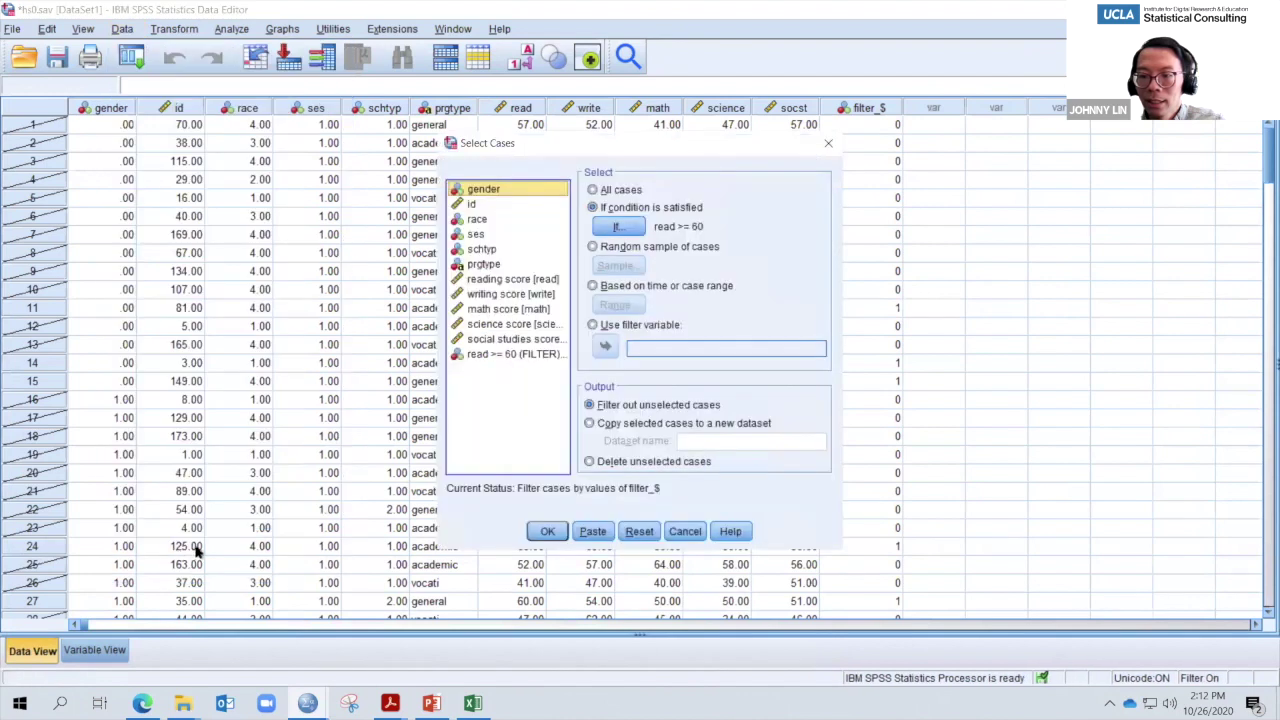
click(614, 190)
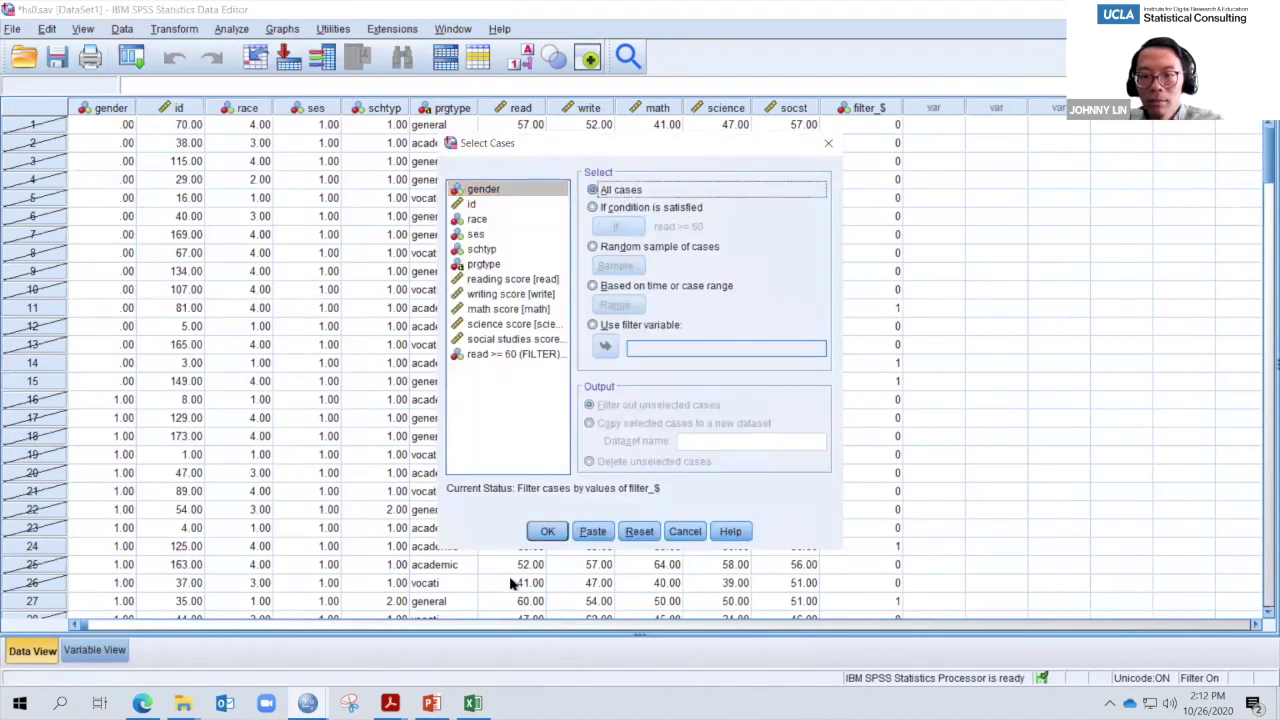
click(547, 531)
key(alt+Tab)
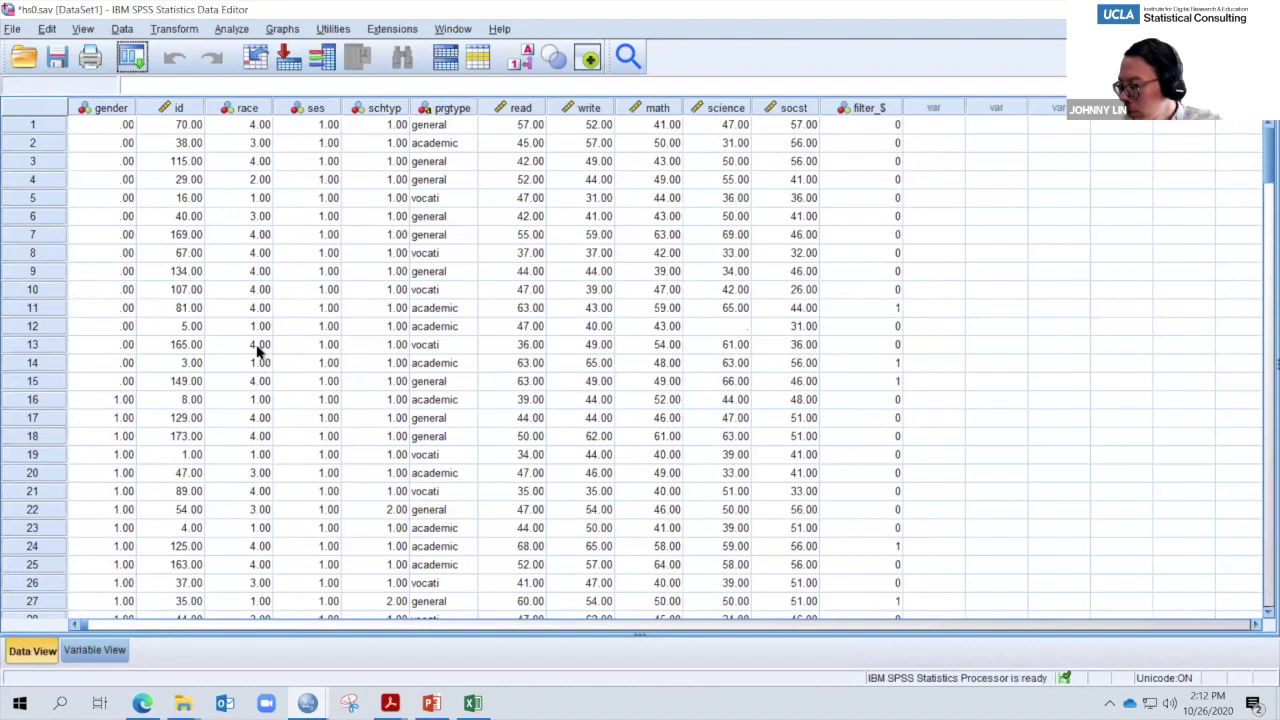
- Examine the prgtype variable's type in the variable definitions and its text values in the data
click(84, 652)
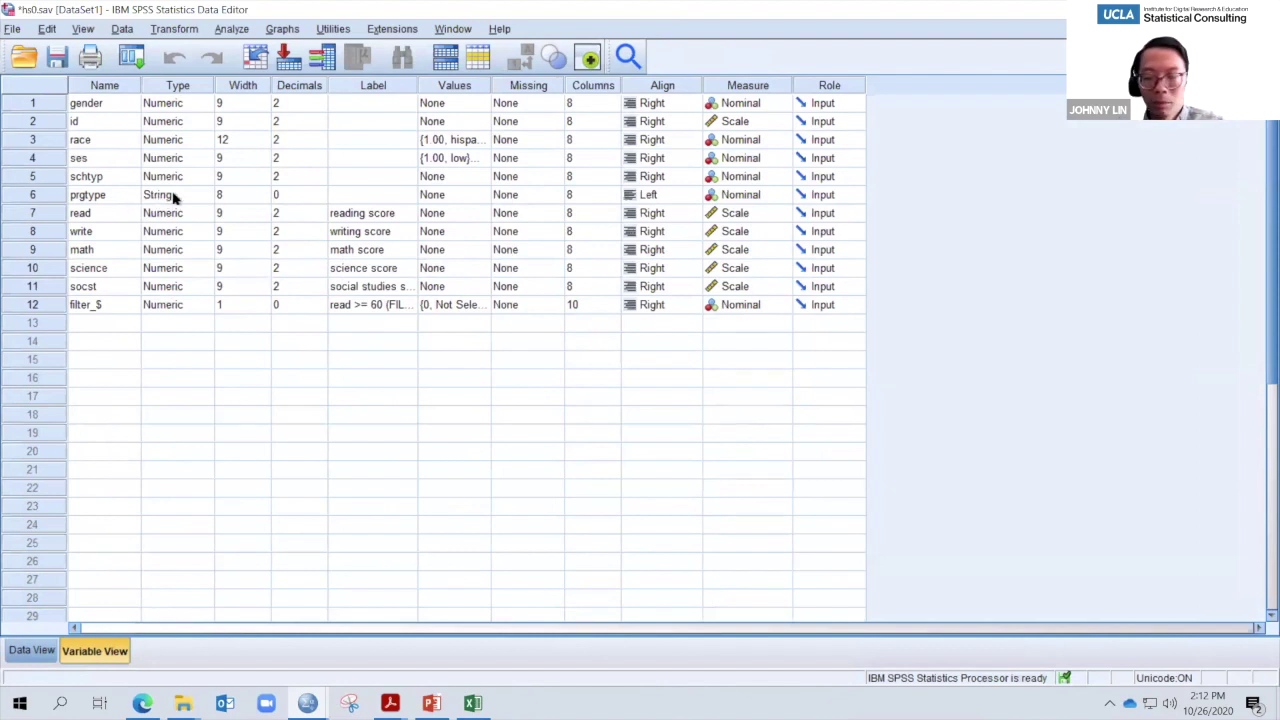
click(28, 651)
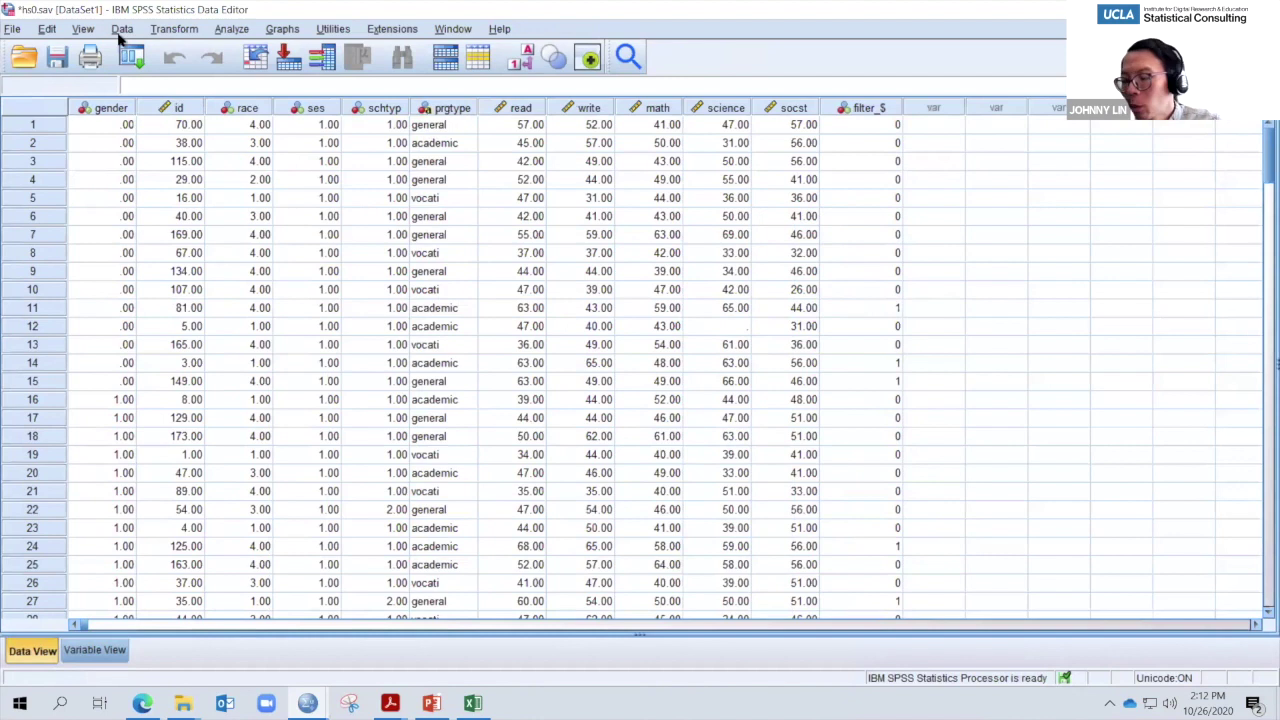
click(451, 109)
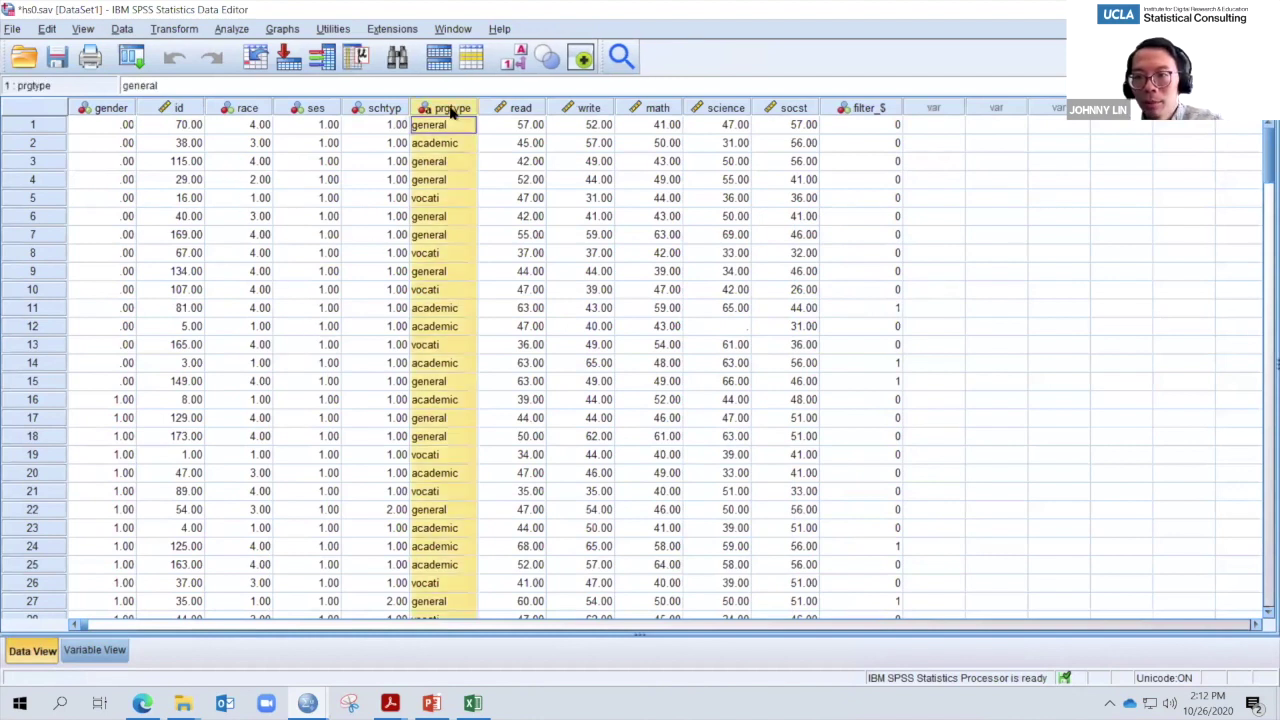
click(451, 290)
click(453, 272)
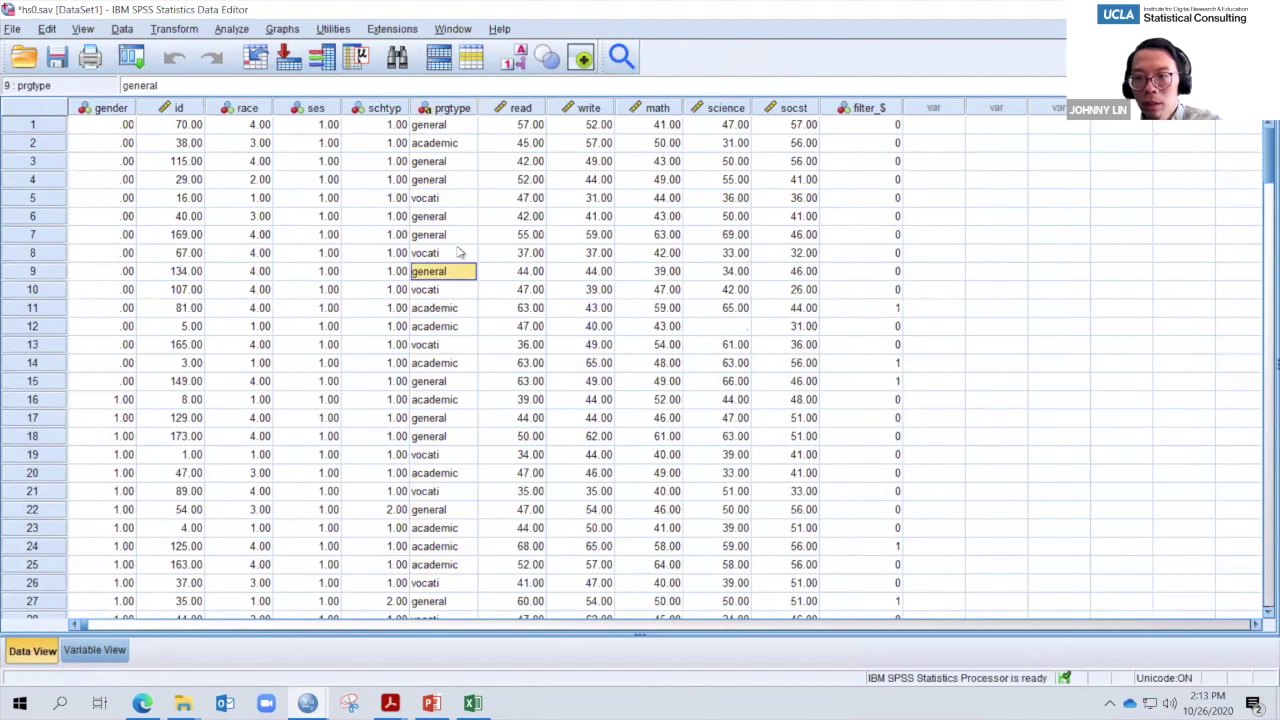
click(452, 144)
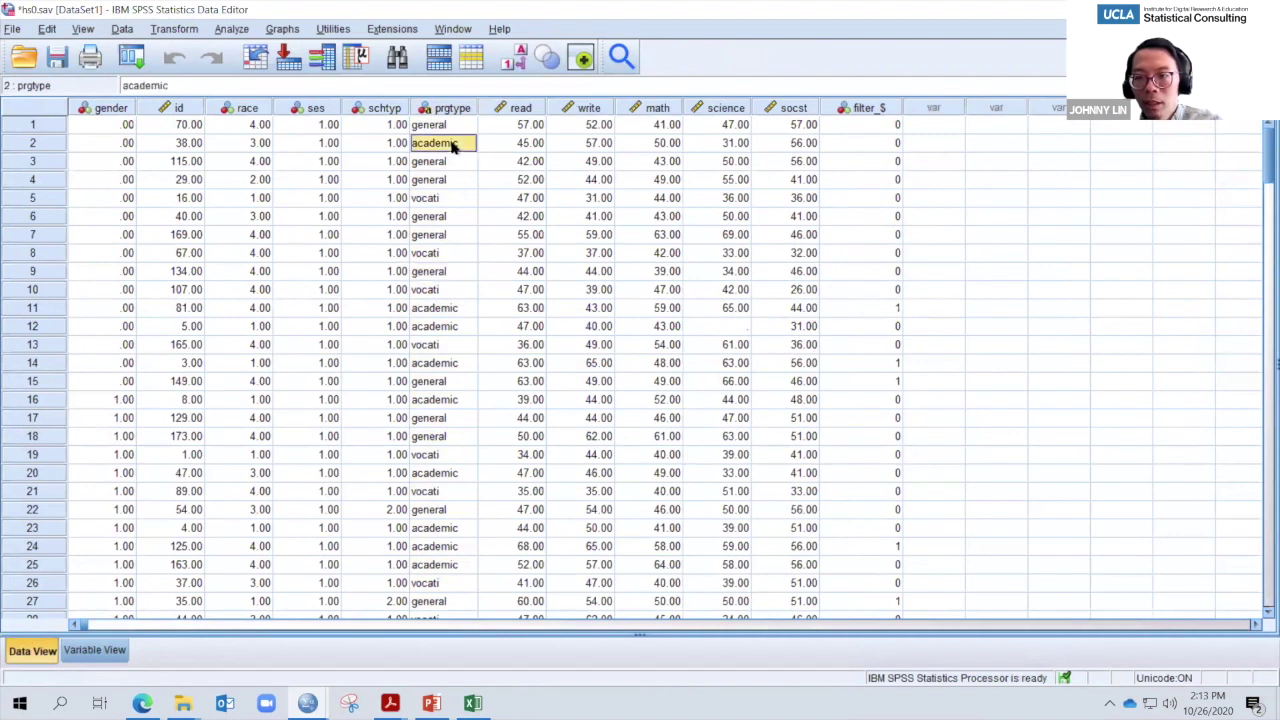
click(487, 180)
click(434, 142)
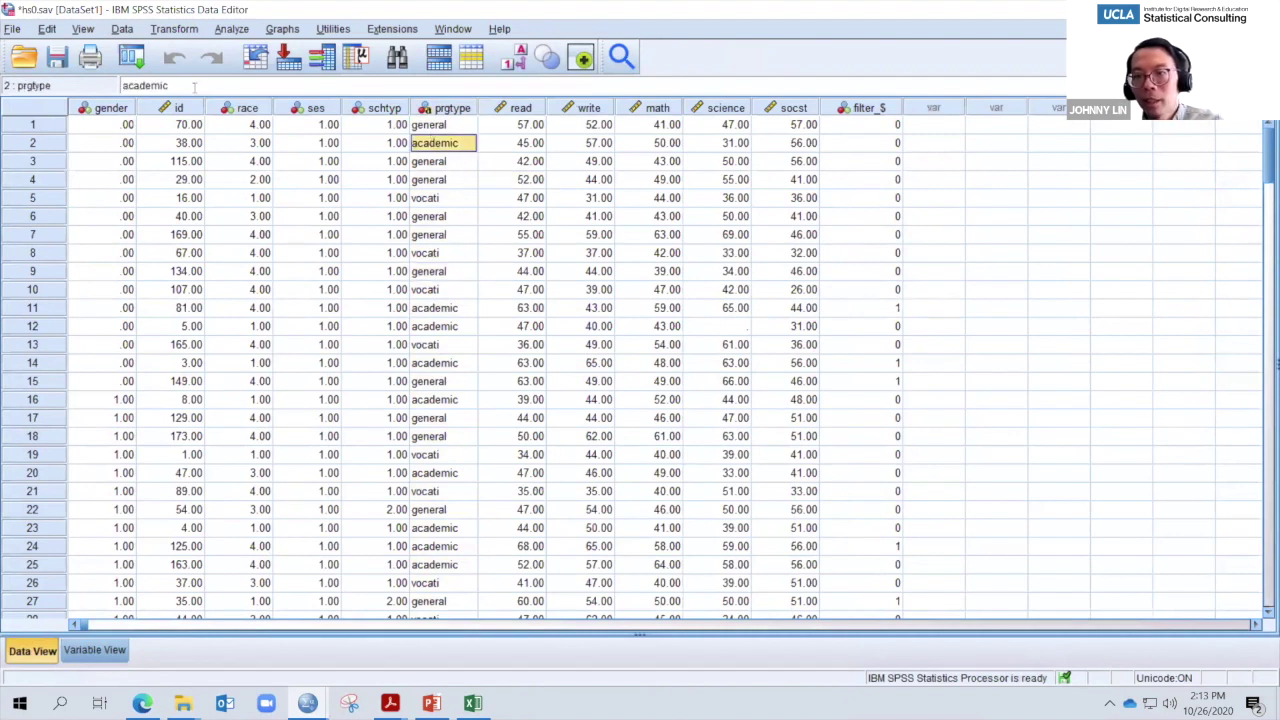
- Start an If condition in Select Cases and clear the existing read expression
click(47, 29)
mouse_move(85, 29)
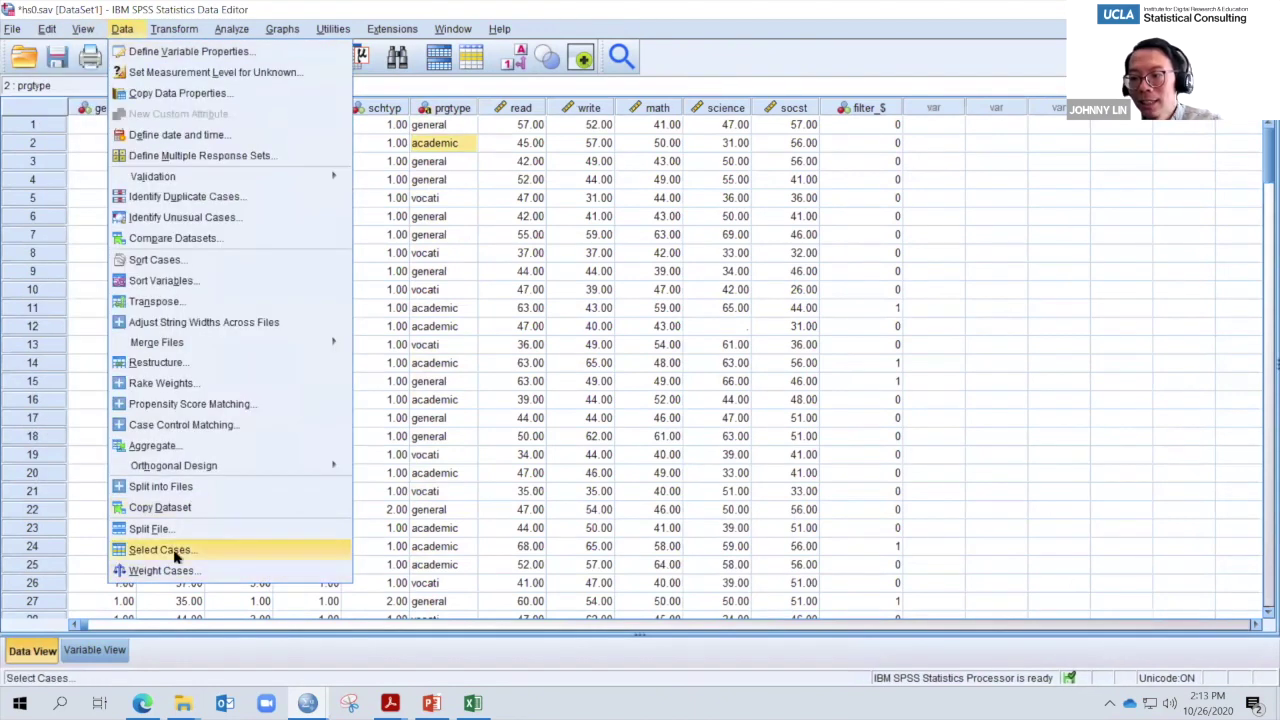
click(174, 554)
click(592, 207)
click(613, 228)
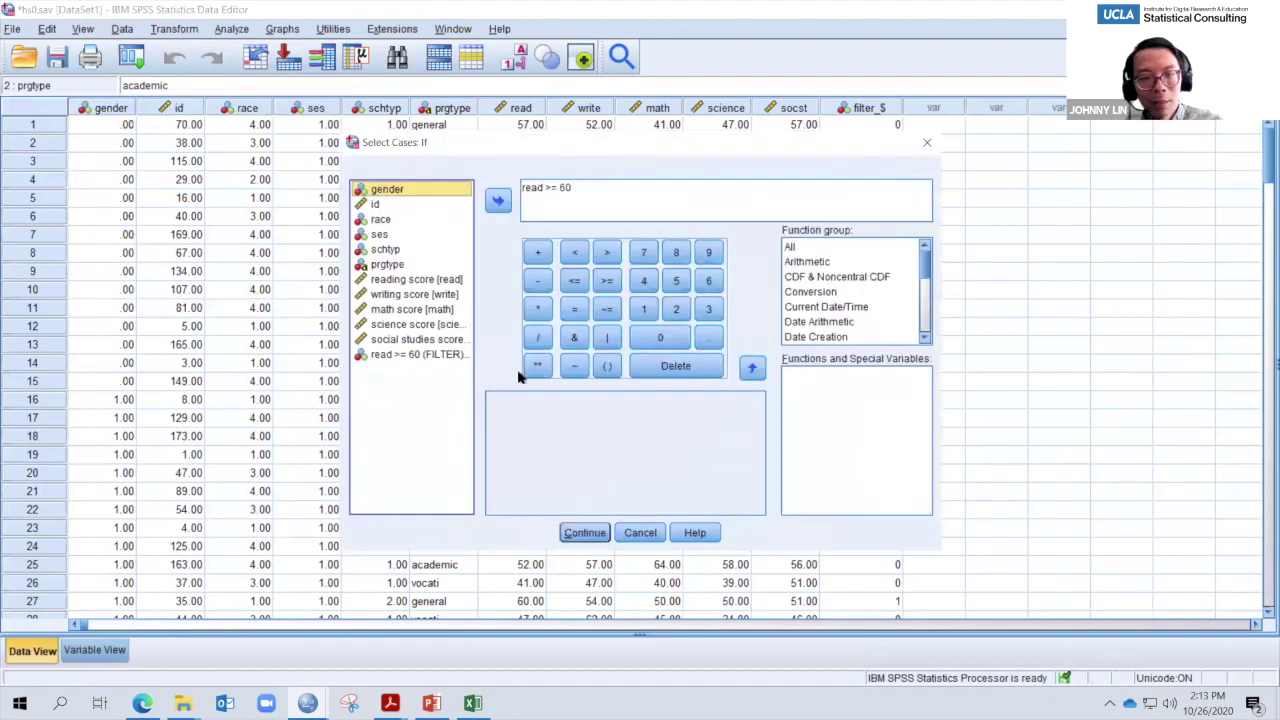
key(Tab)
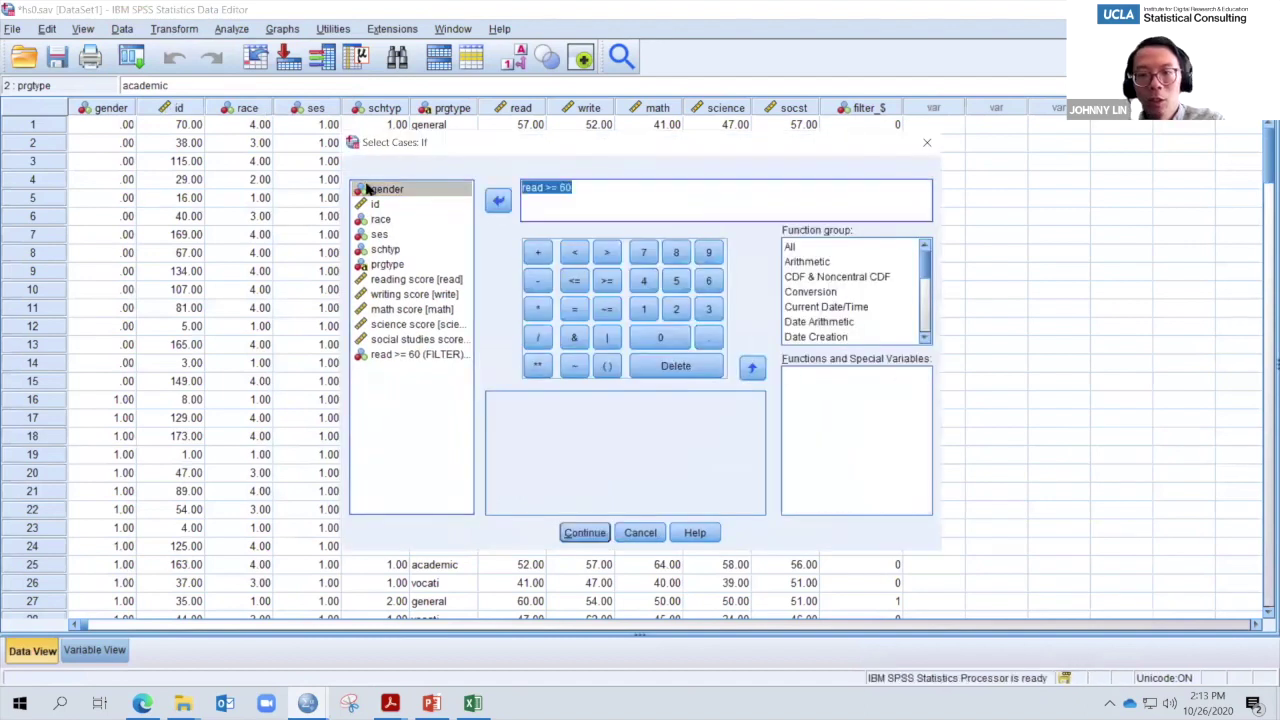
key(Delete)
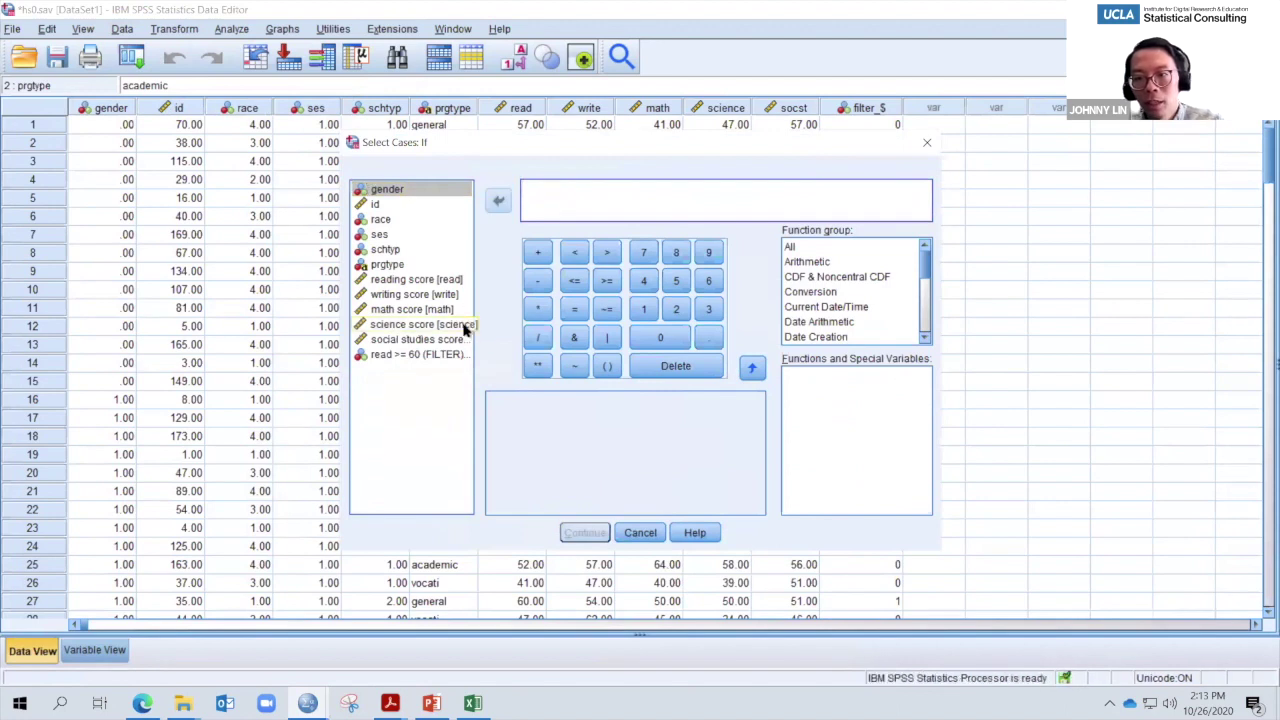
- Build the case selection condition prgtype = "academic"
double_click(386, 265)
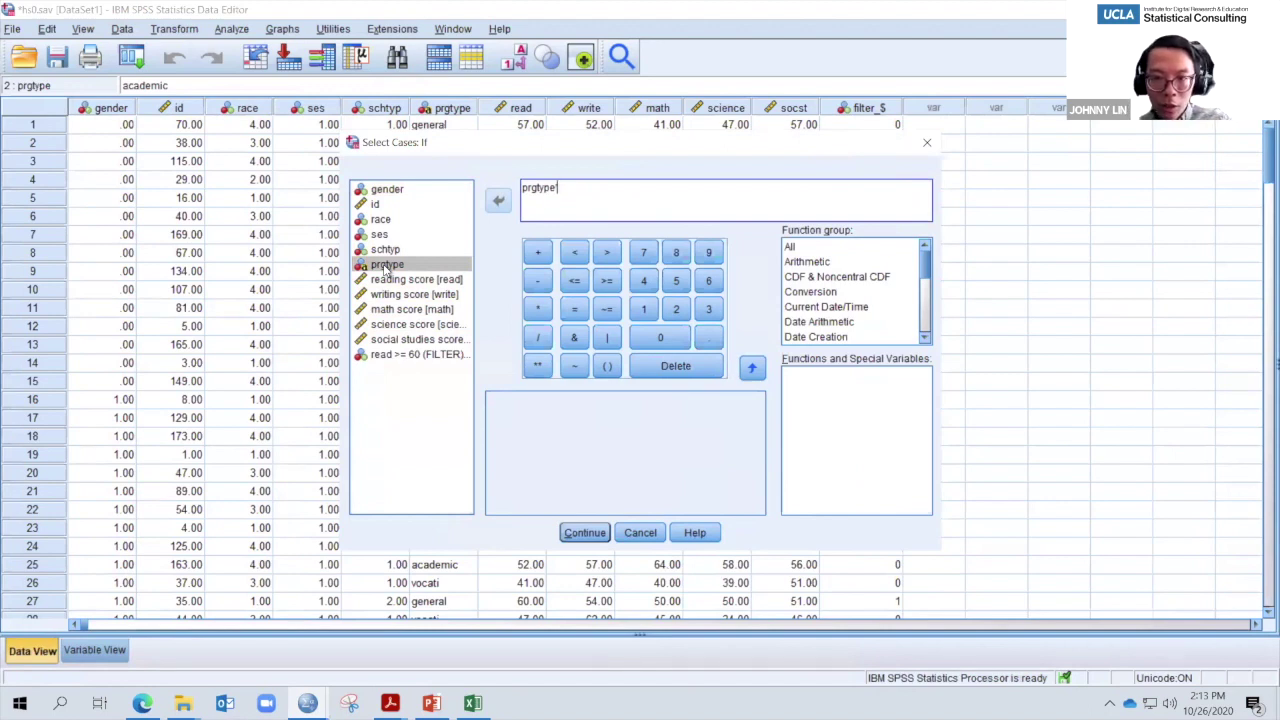
click(576, 318)
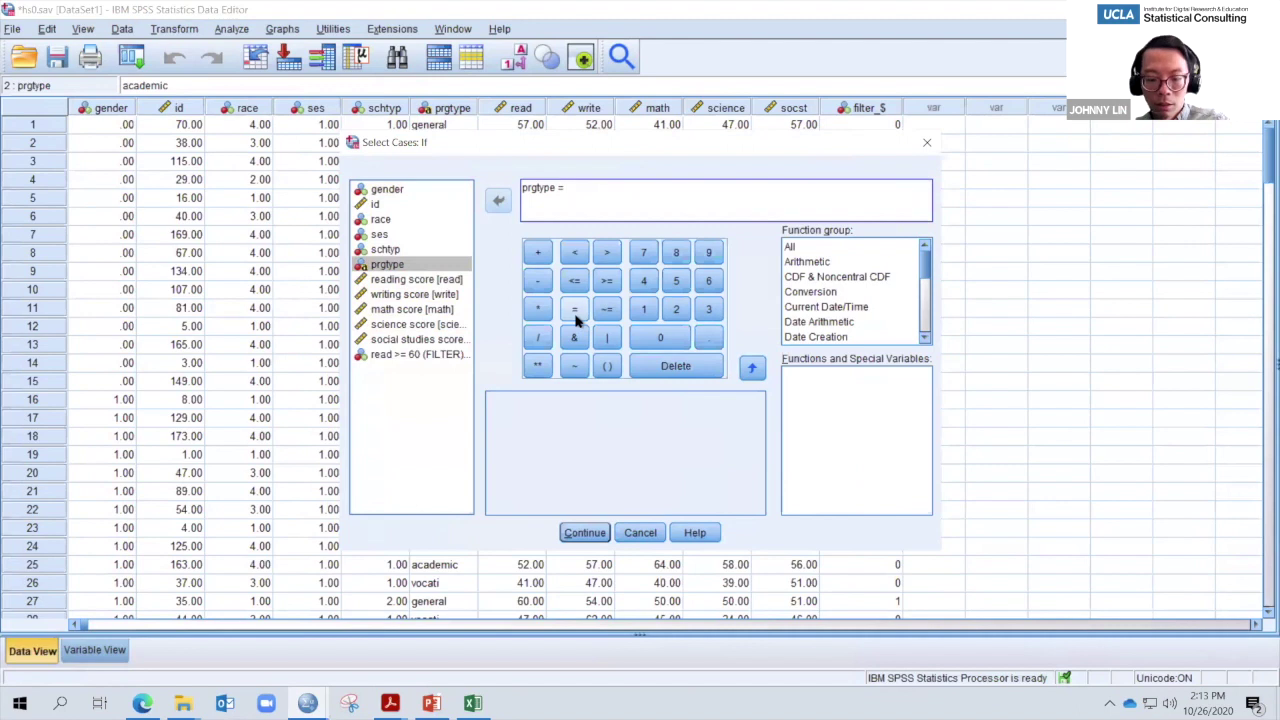
text("a)
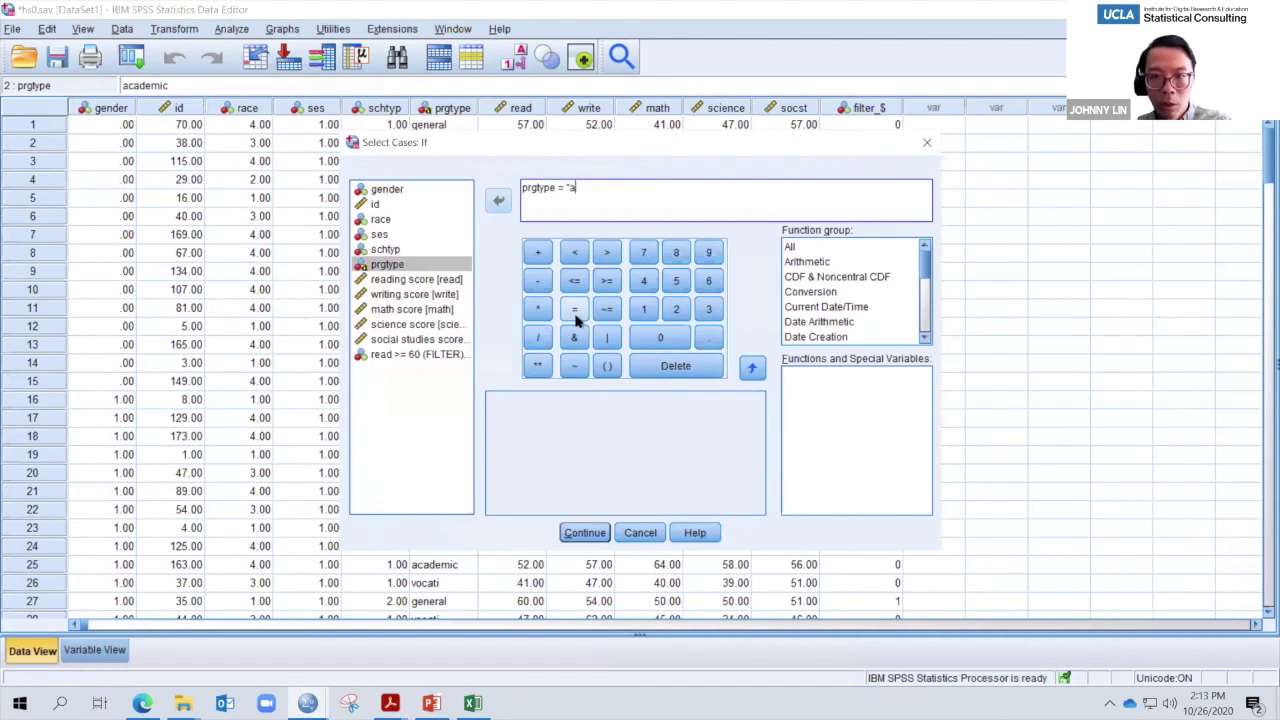
text(cademic)
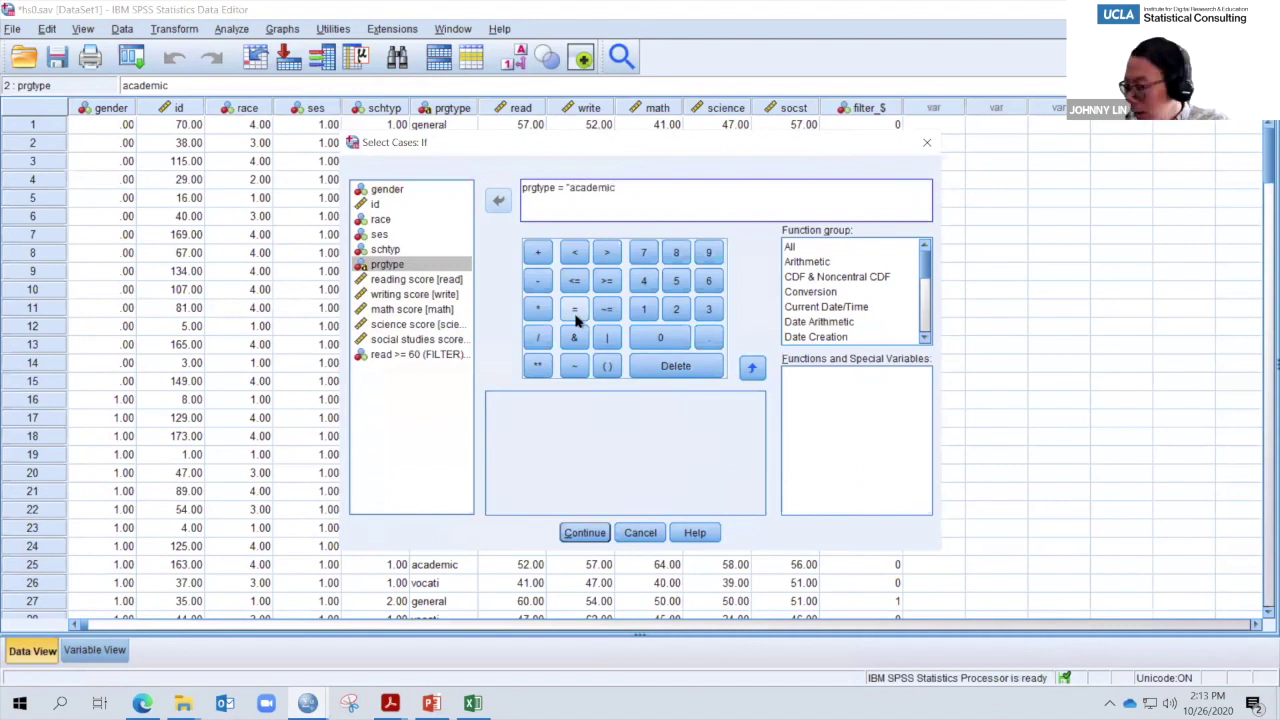
text(")
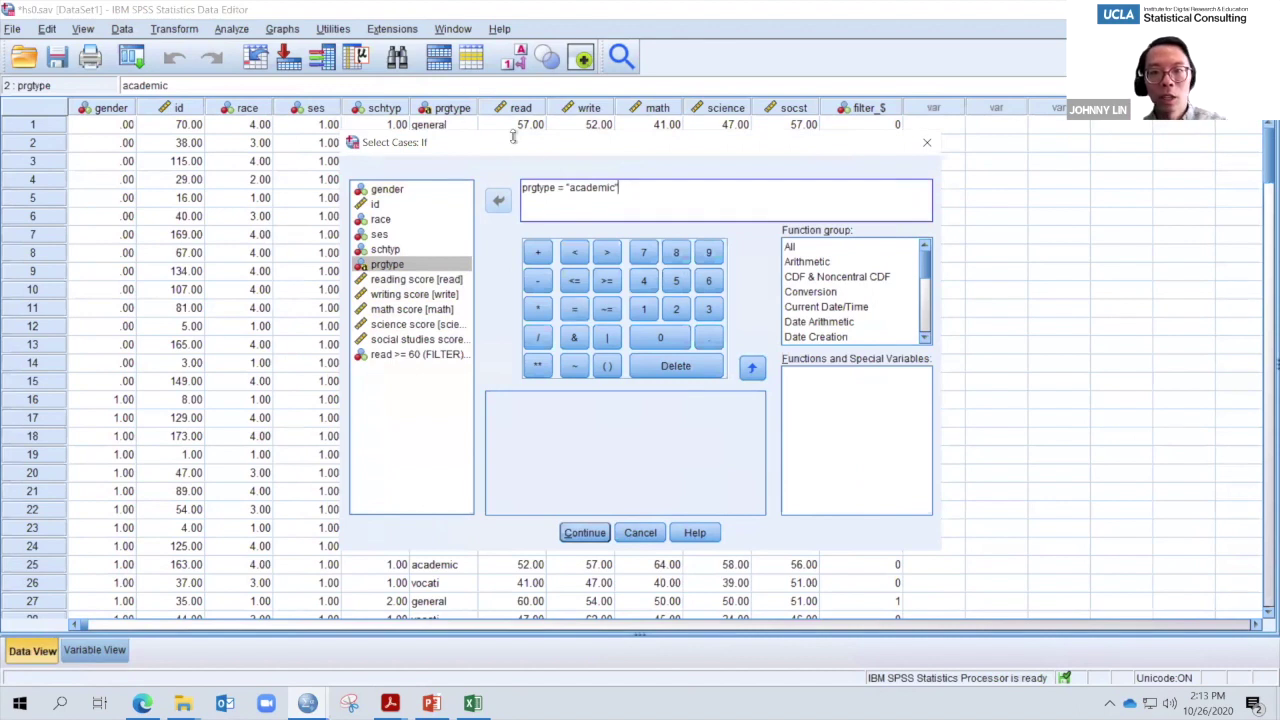
- Move the condition dialog down, try capitalizing the value as "Academic", and restore lowercase "academic"
drag(512, 150, 509, 196)
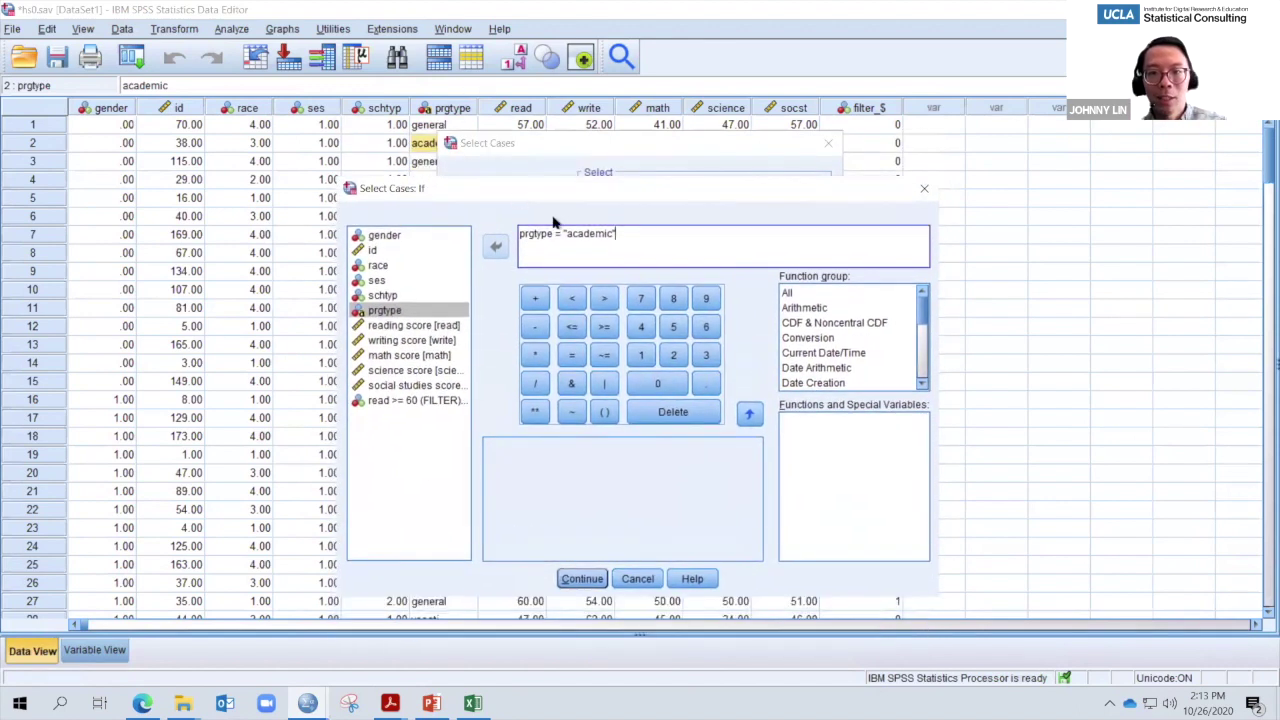
double_click(580, 234)
click(569, 234)
key(BackSpace)
text(A)
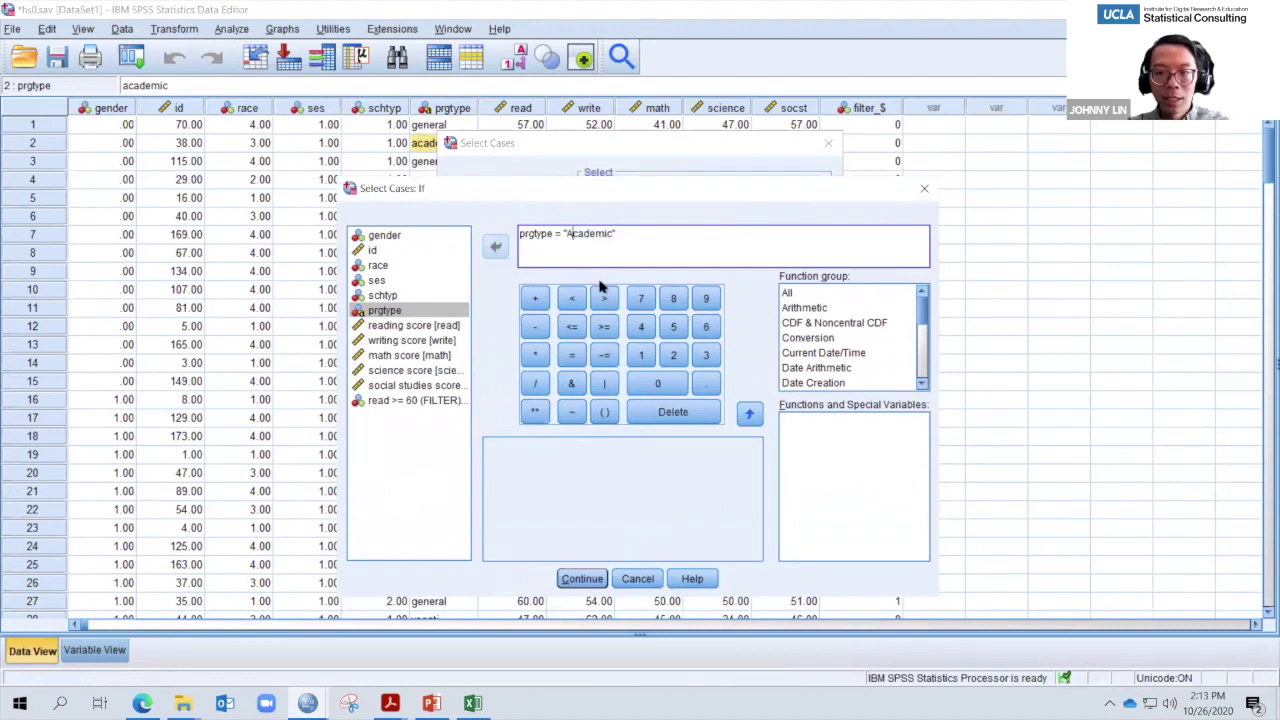
key(BackSpace)
text(a)
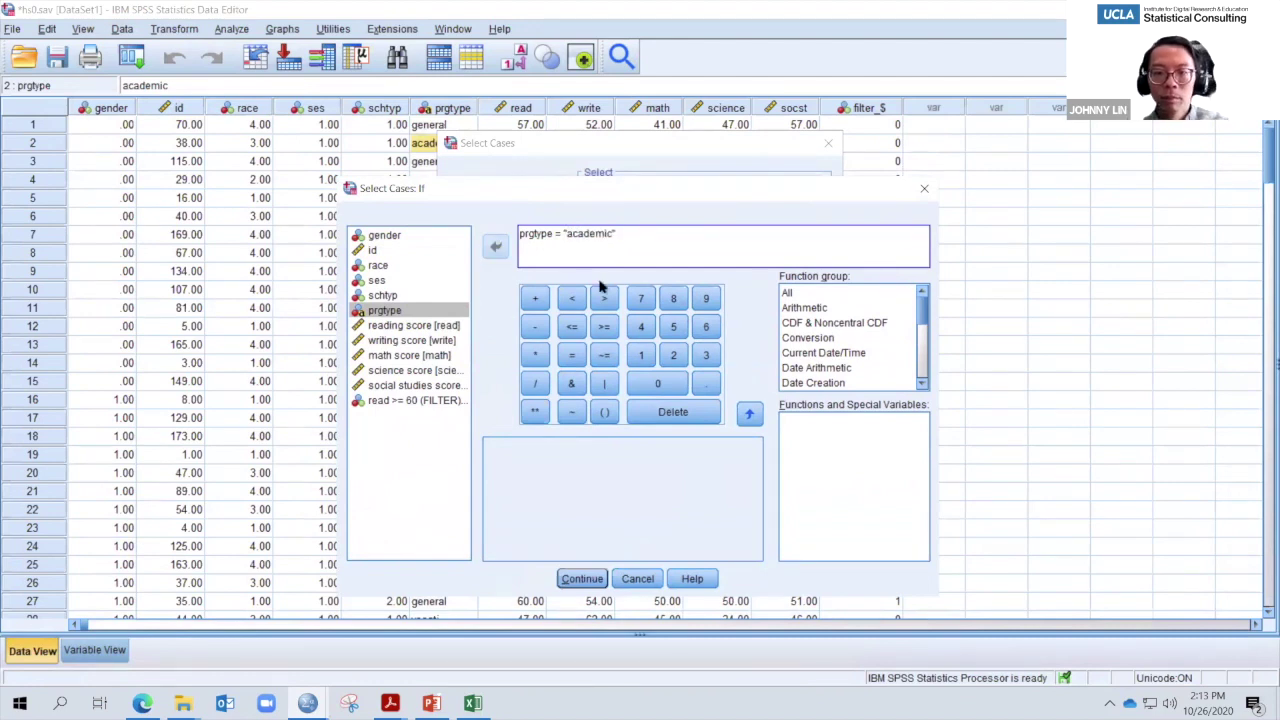
- Apply the prgtype condition, filtering out unselected cases, and check the vocati and academic rows in the hs0 data
click(598, 578)
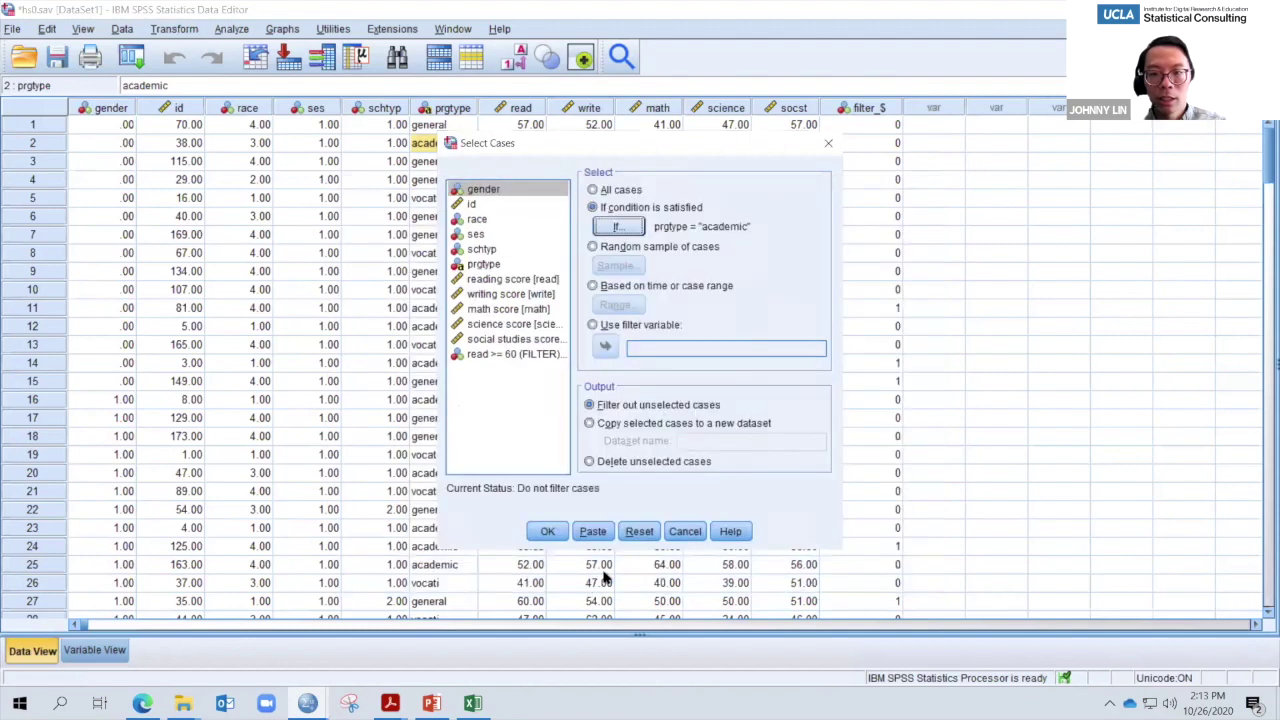
click(547, 531)
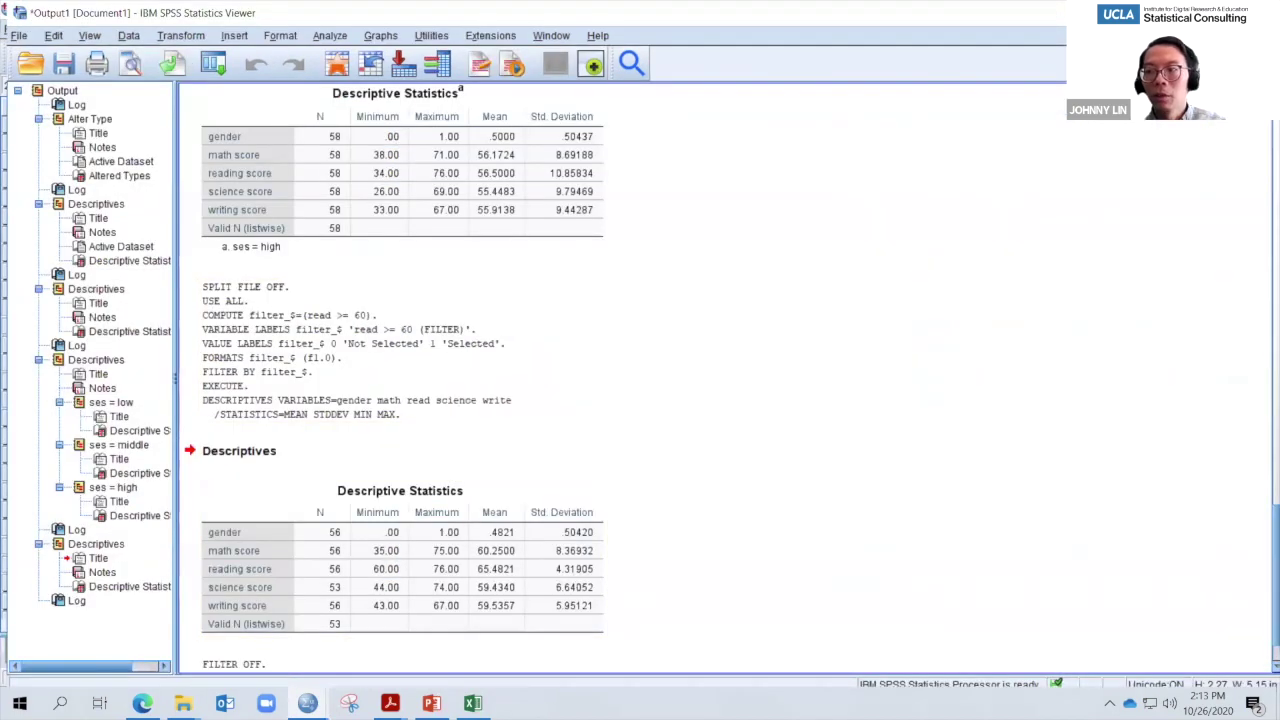
key(alt+Tab)
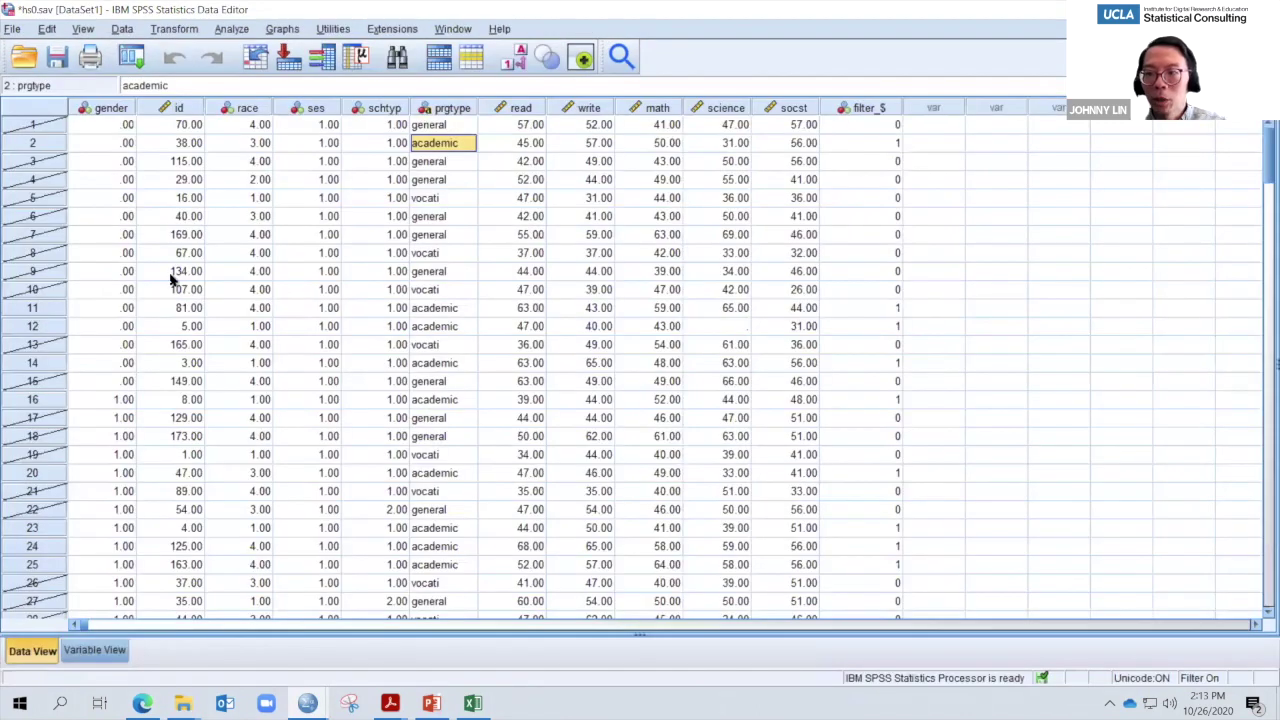
click(458, 290)
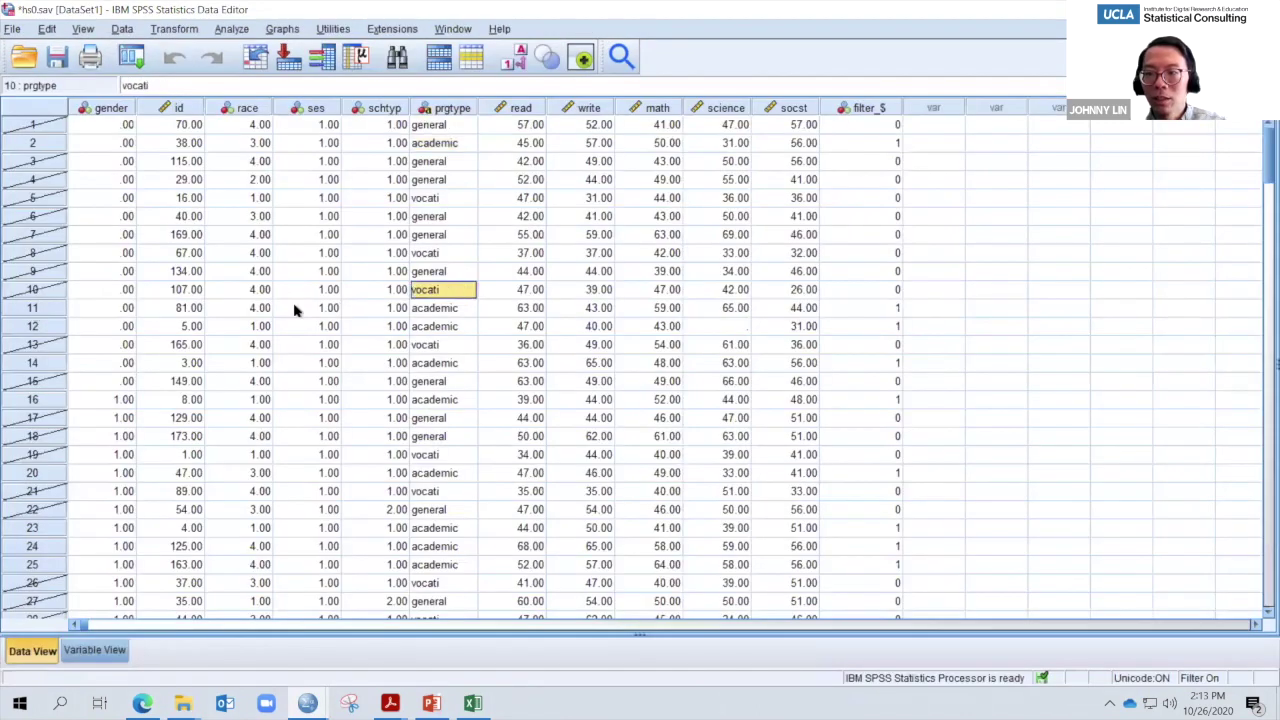
click(454, 312)
drag(454, 312, 70, 312)
click(454, 310)
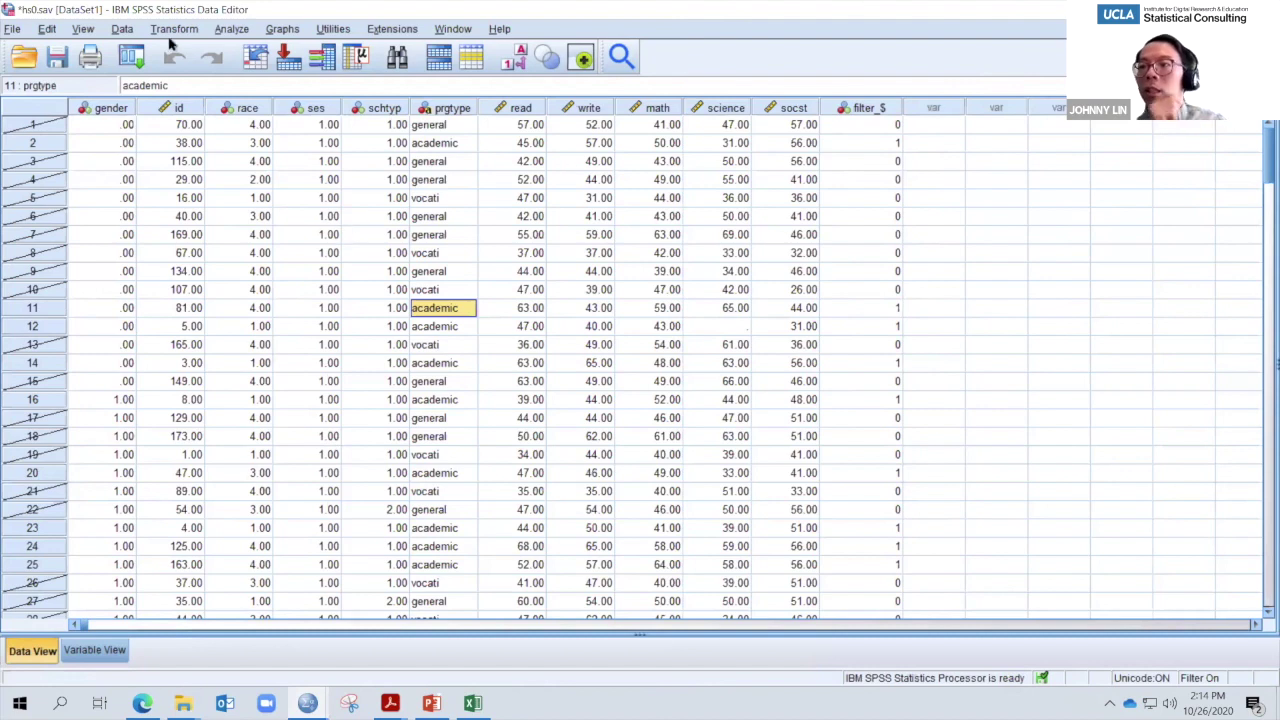
- Remove the prgtype filter by setting Select Cases back to All cases
click(120, 29)
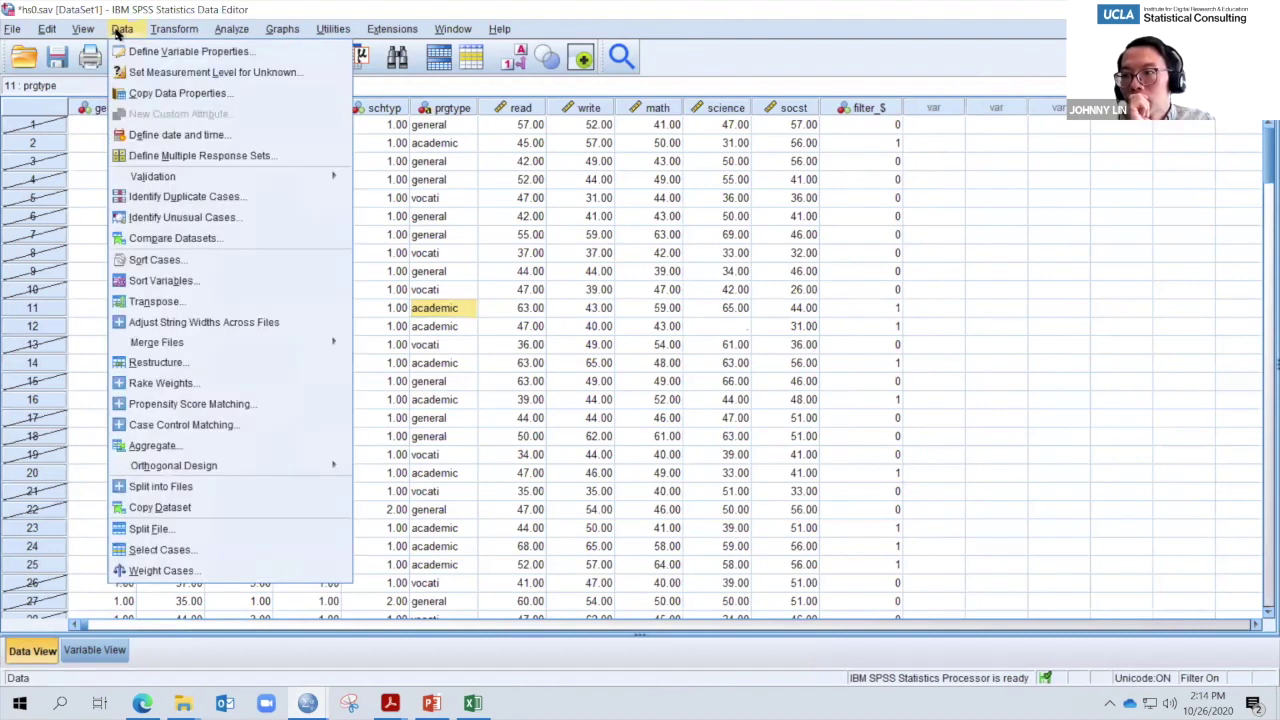
click(165, 560)
click(592, 190)
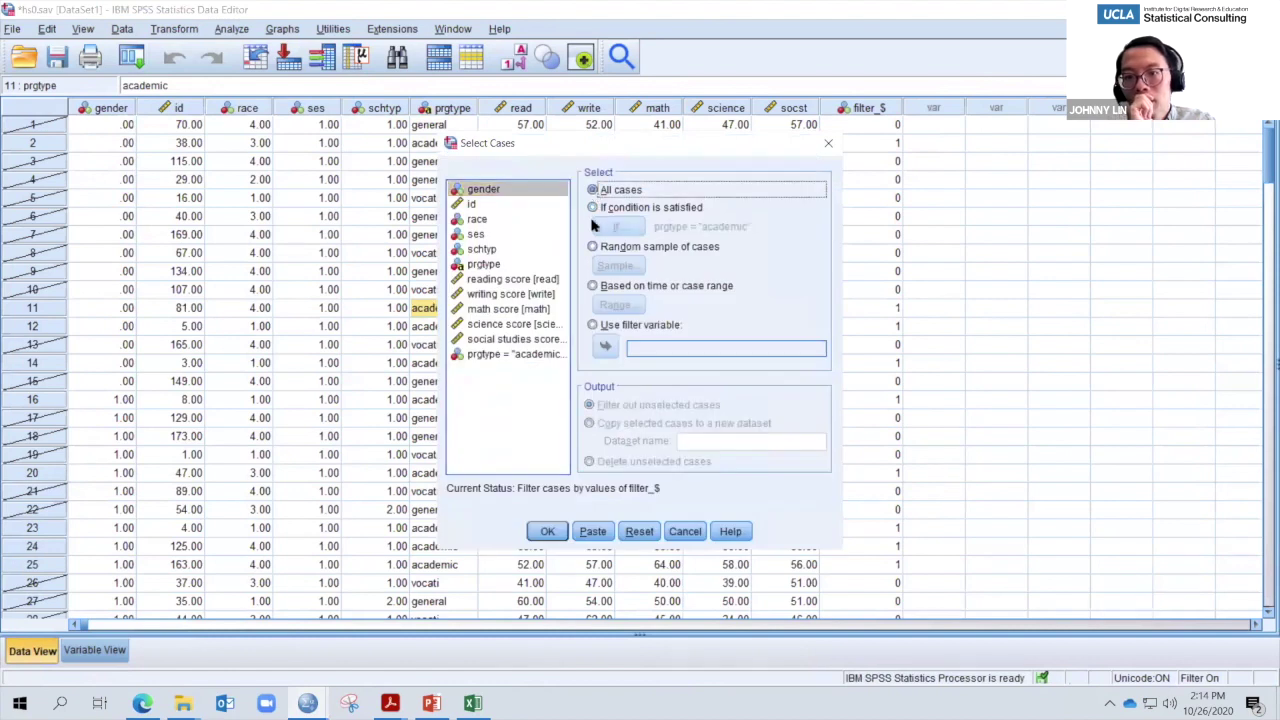
click(547, 532)
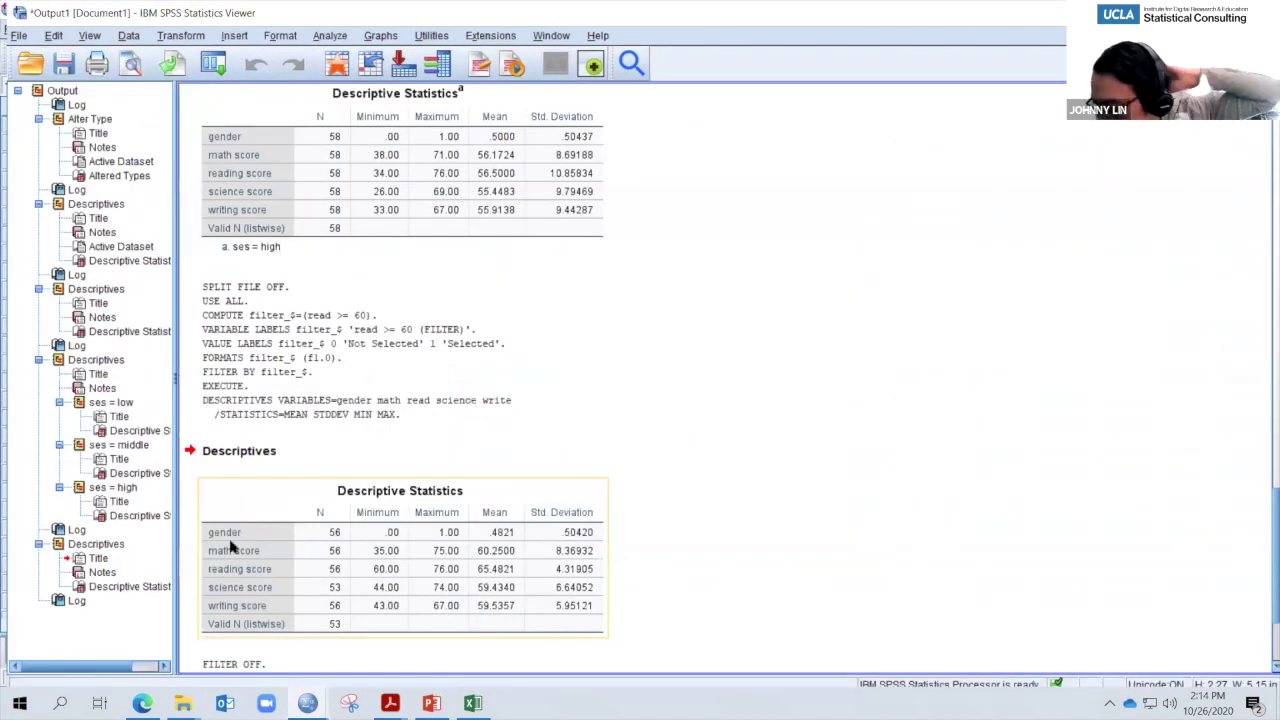
- Open the Means analysis for the hs0.sav dataset and show the variable list by variable names
key(alt+Tab)
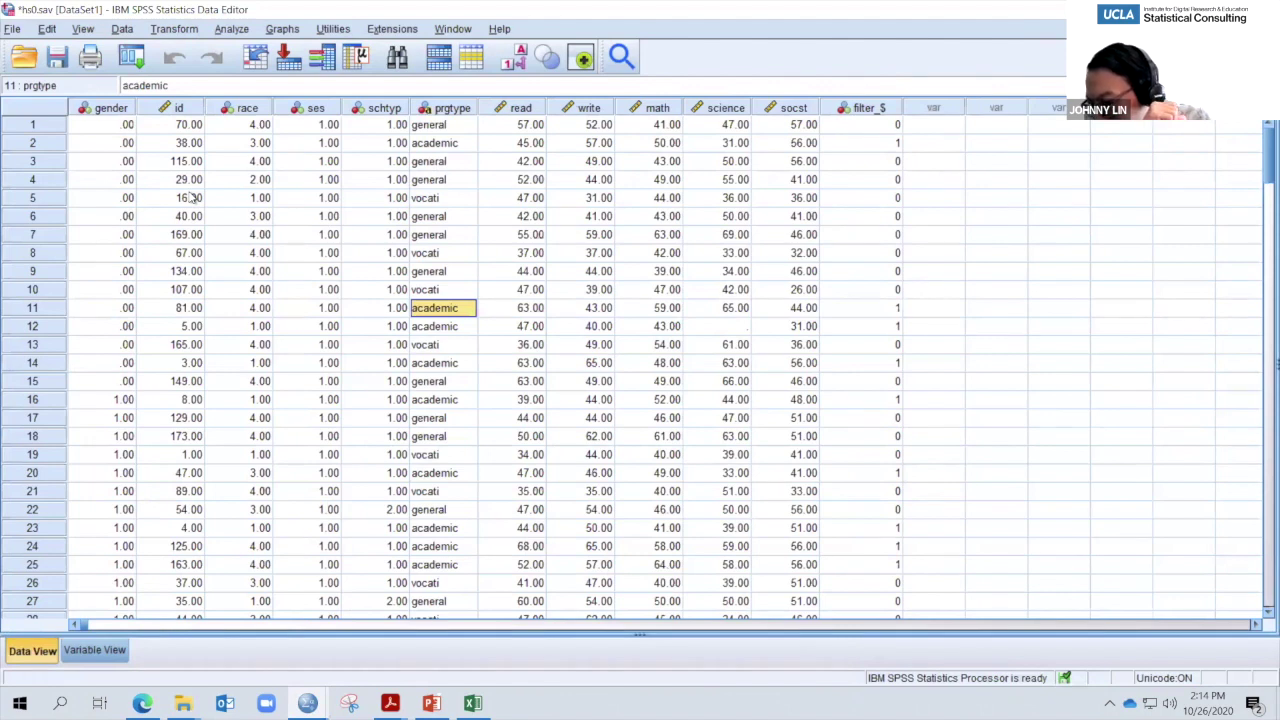
click(234, 37)
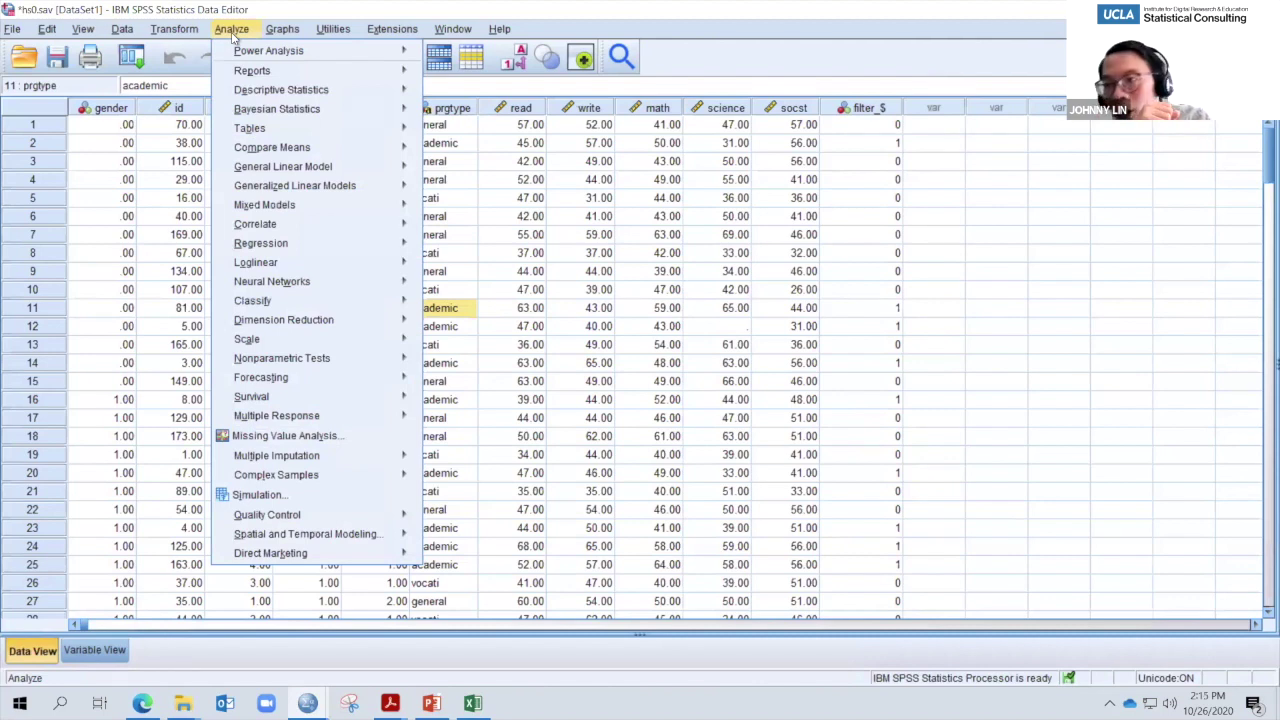
mouse_move(374, 153)
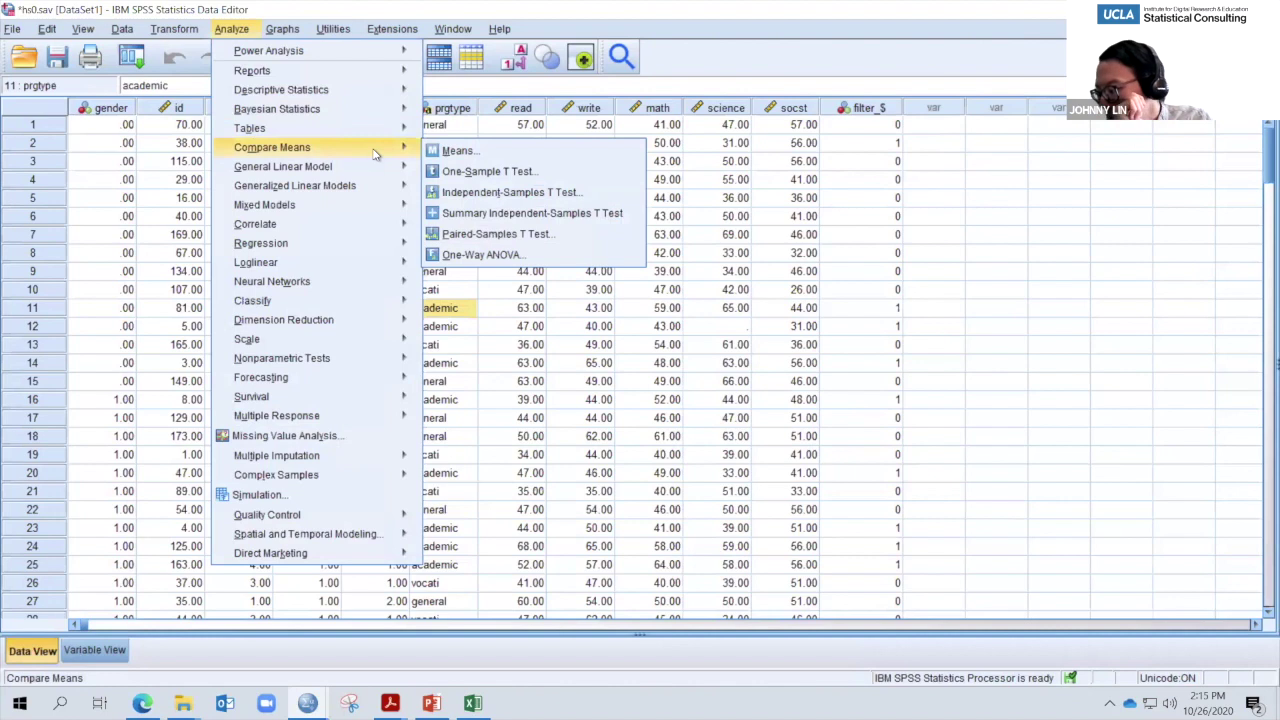
click(508, 155)
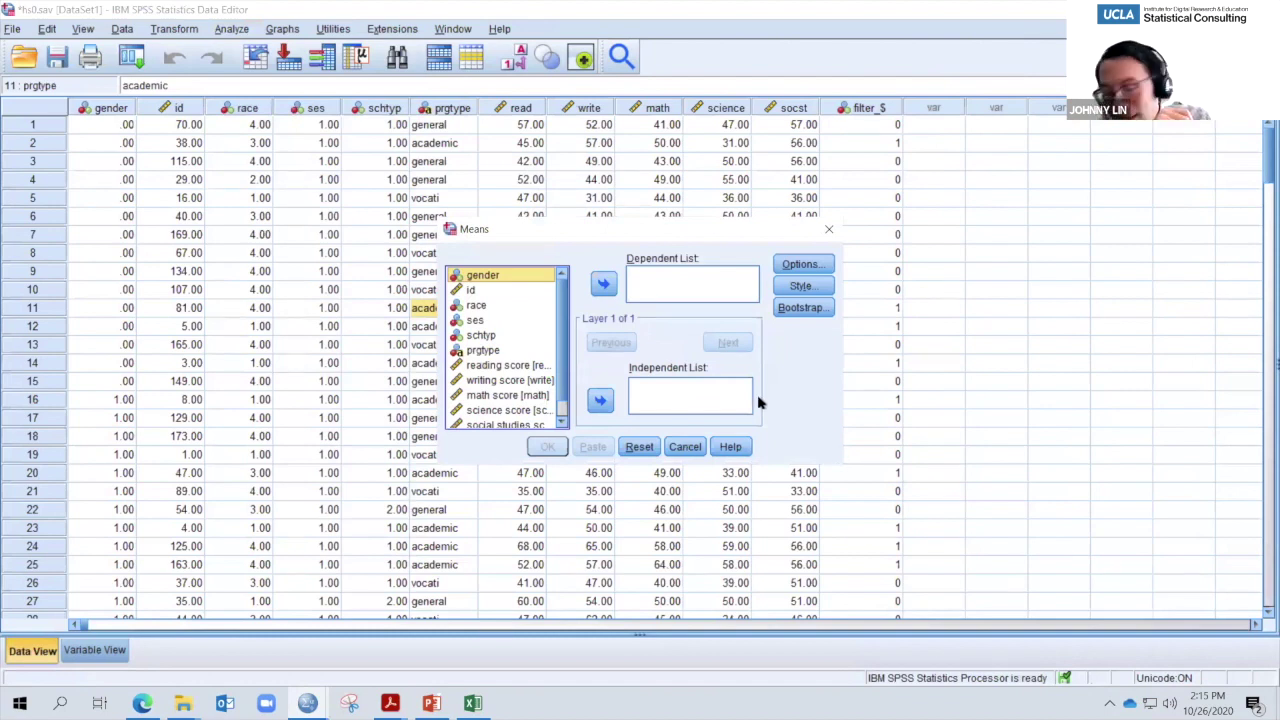
right_click(549, 338)
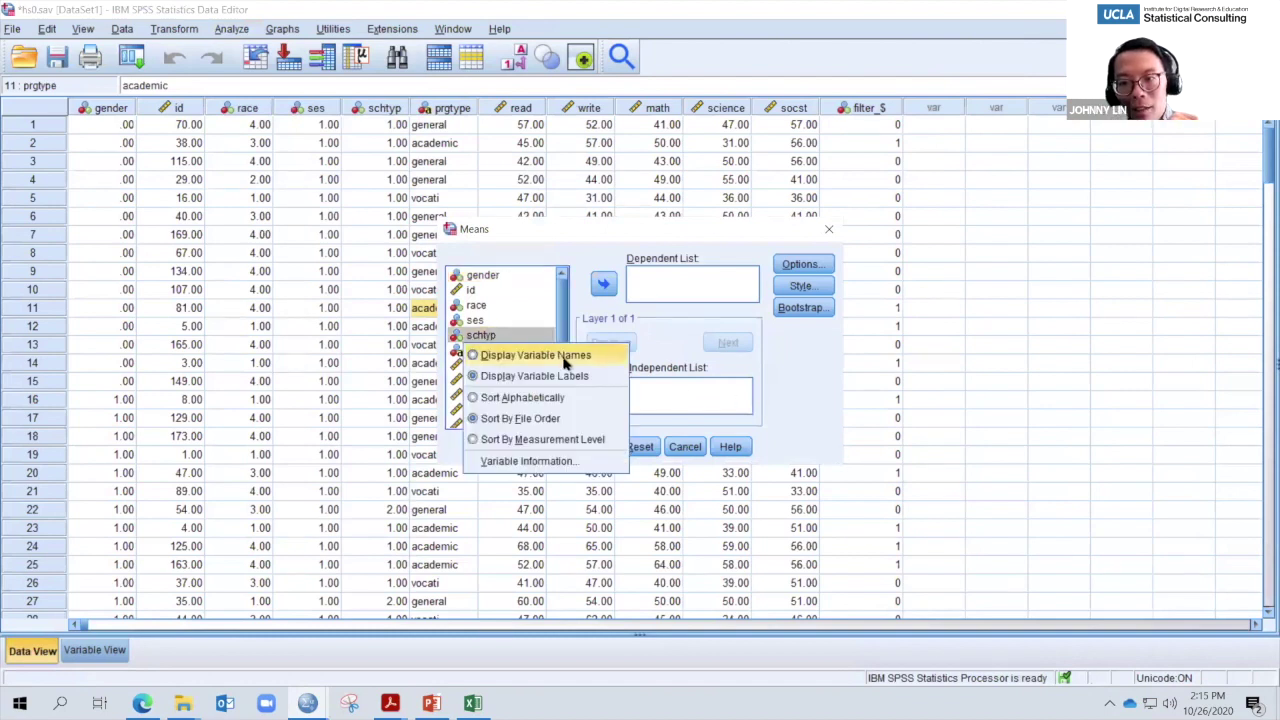
click(562, 358)
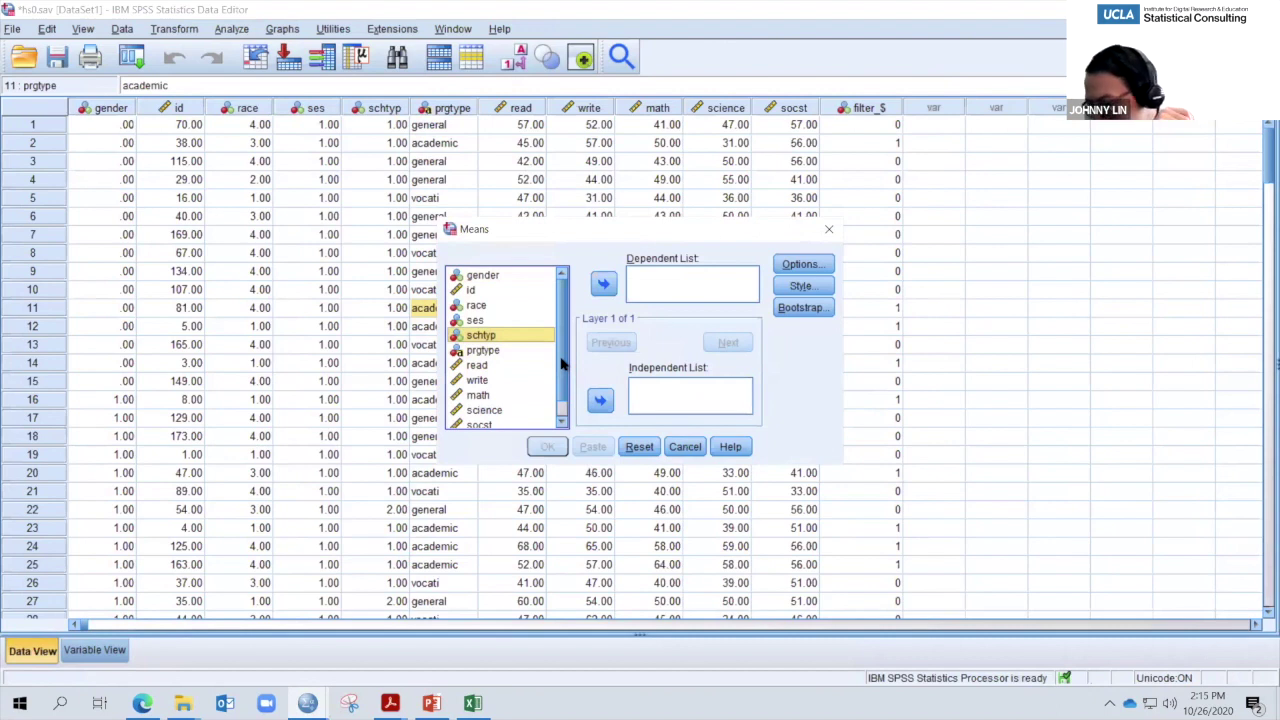
- Add read, write, math and science as the dependent variables and enlarge the Means dialog
click(478, 366)
click(603, 285)
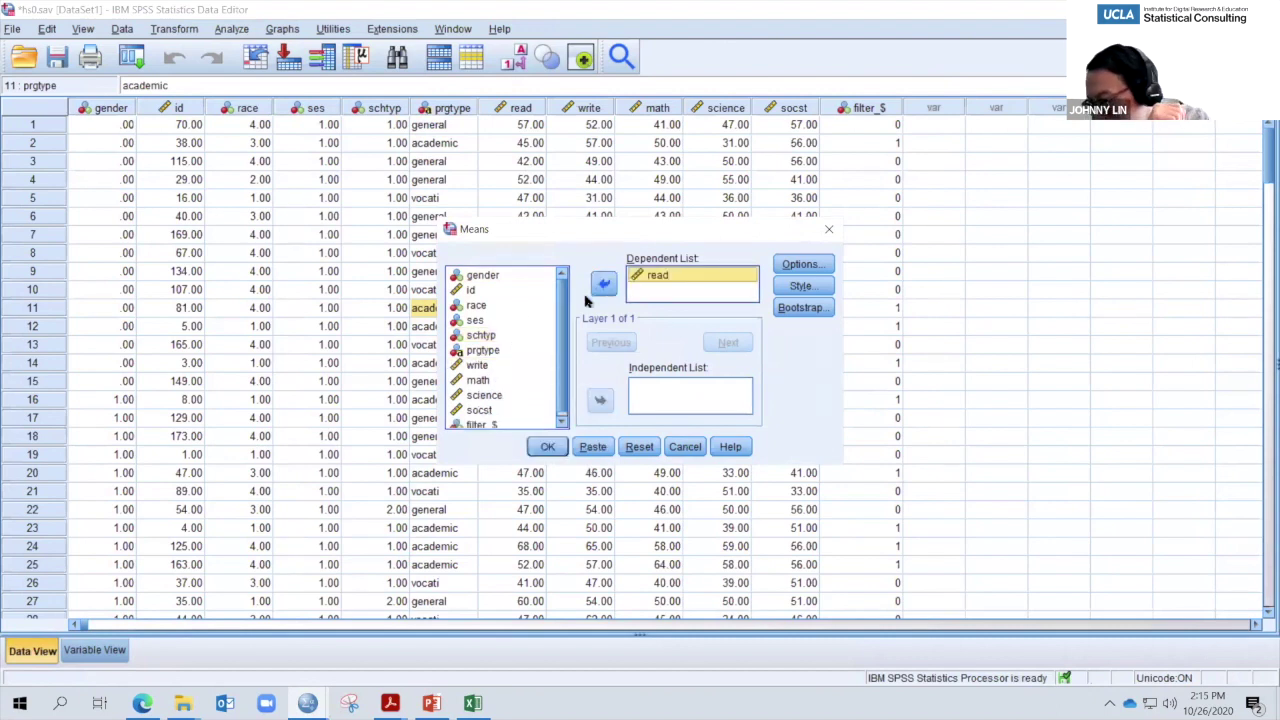
click(477, 366)
click(603, 285)
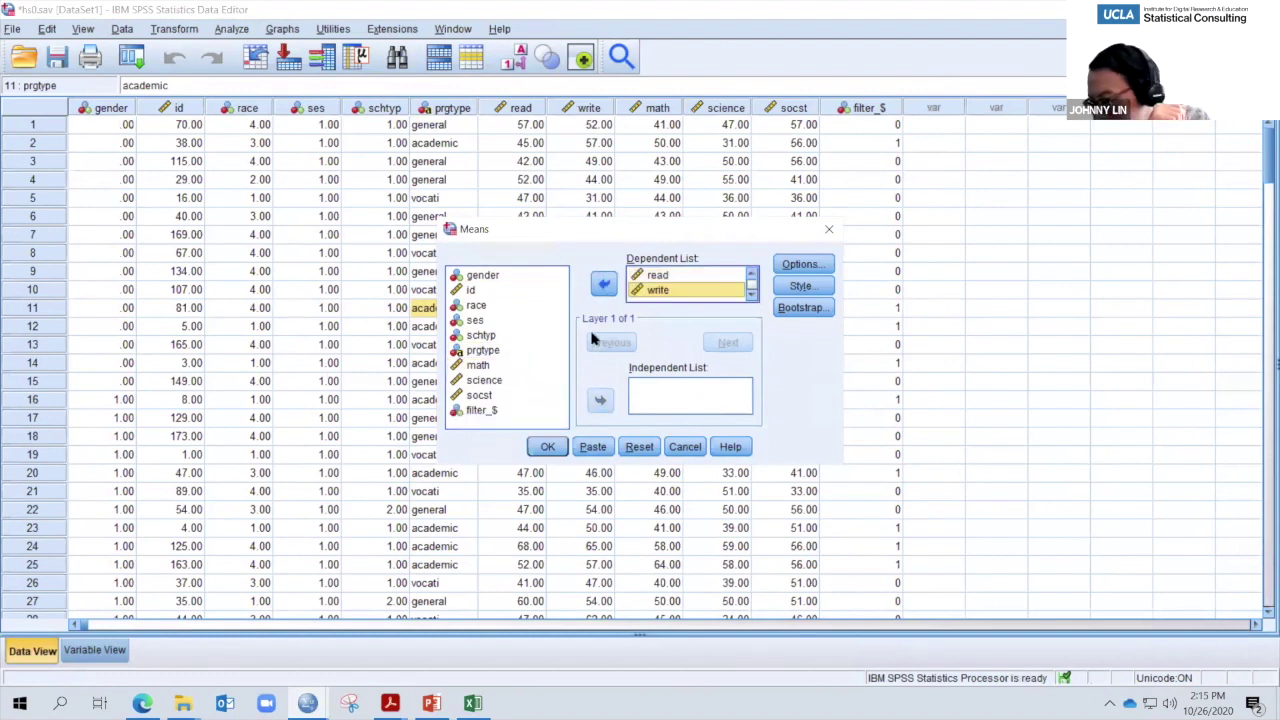
click(478, 366)
double_click(480, 366)
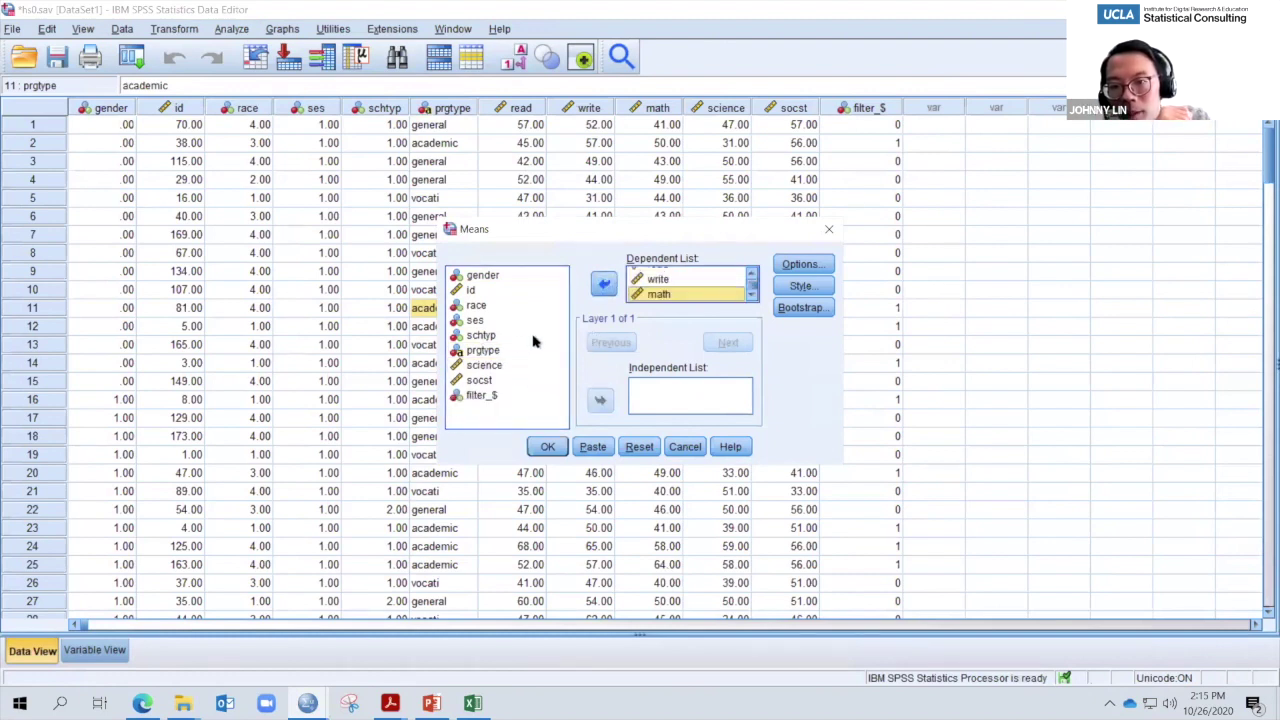
click(490, 365)
double_click(490, 365)
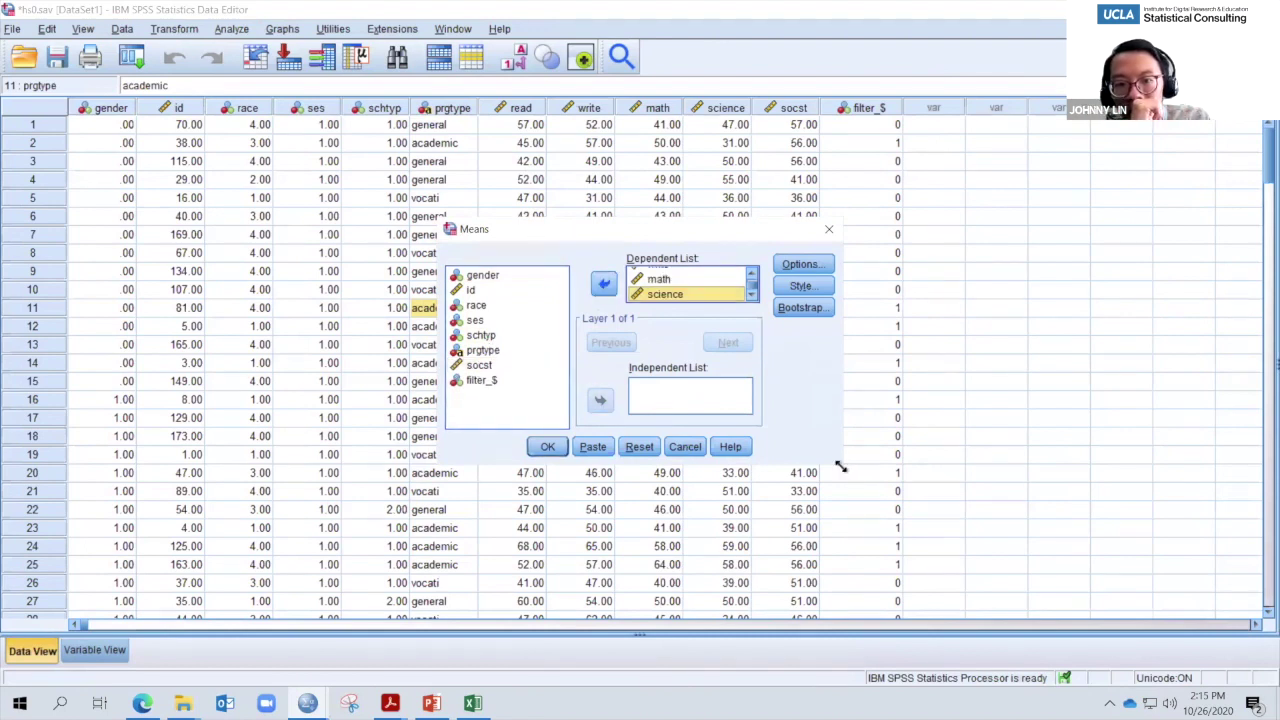
drag(840, 466, 858, 571)
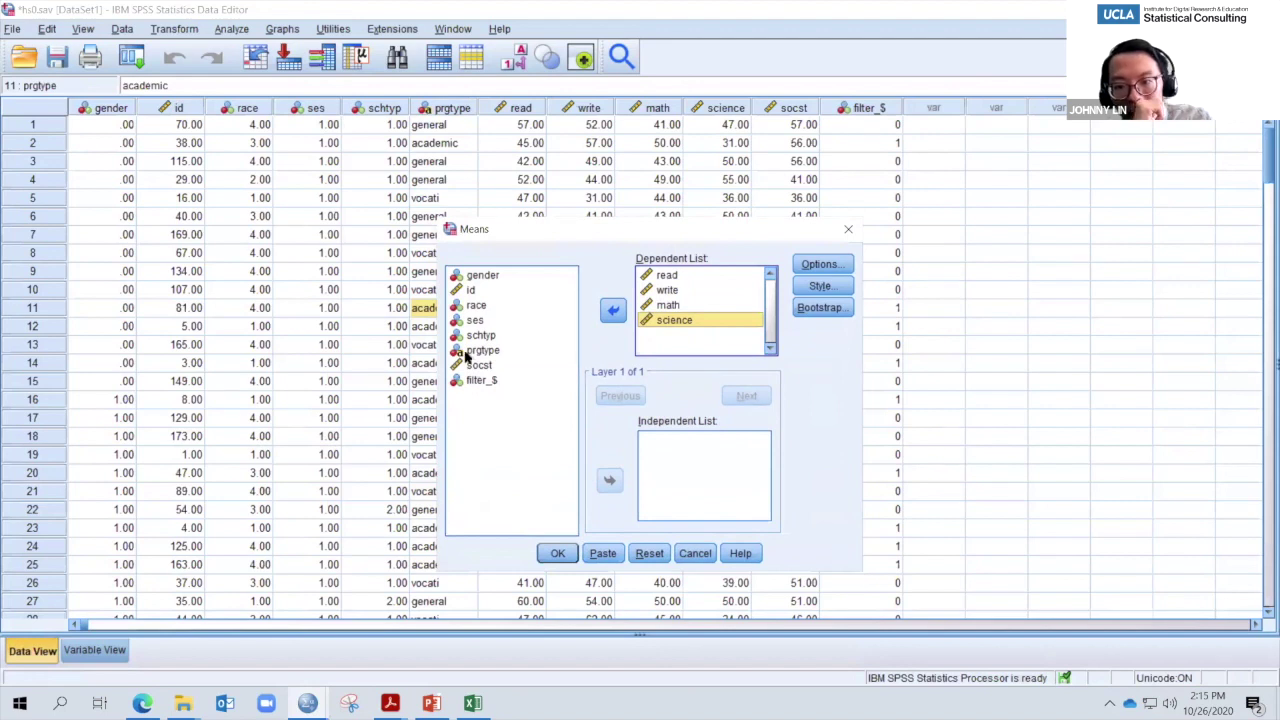
- Set prgtype as the independent variable and run the Means analysis
click(472, 352)
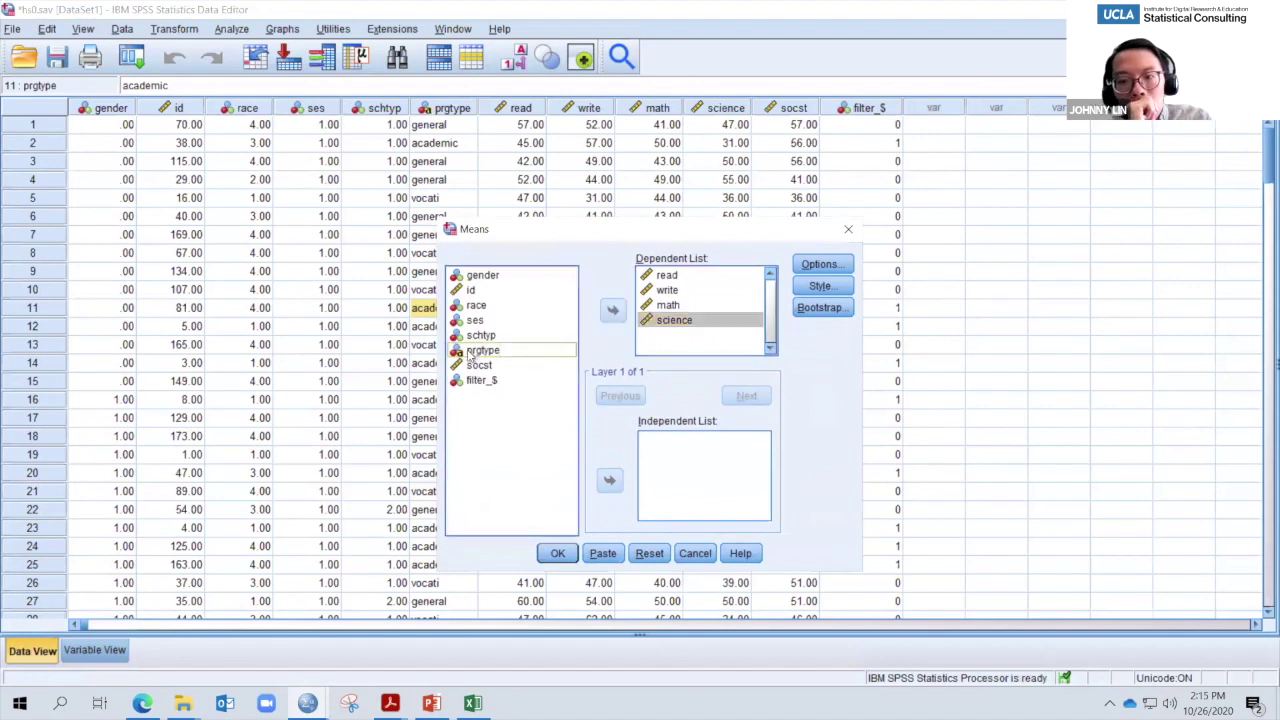
click(610, 482)
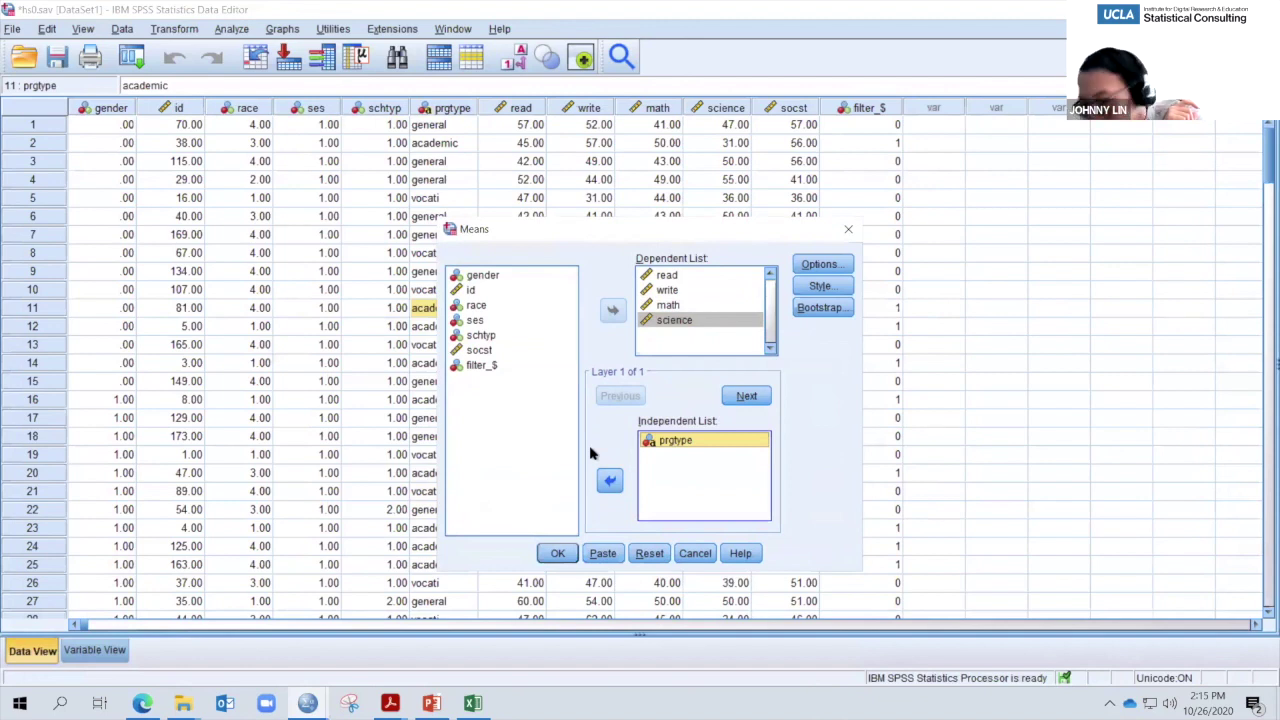
click(557, 555)
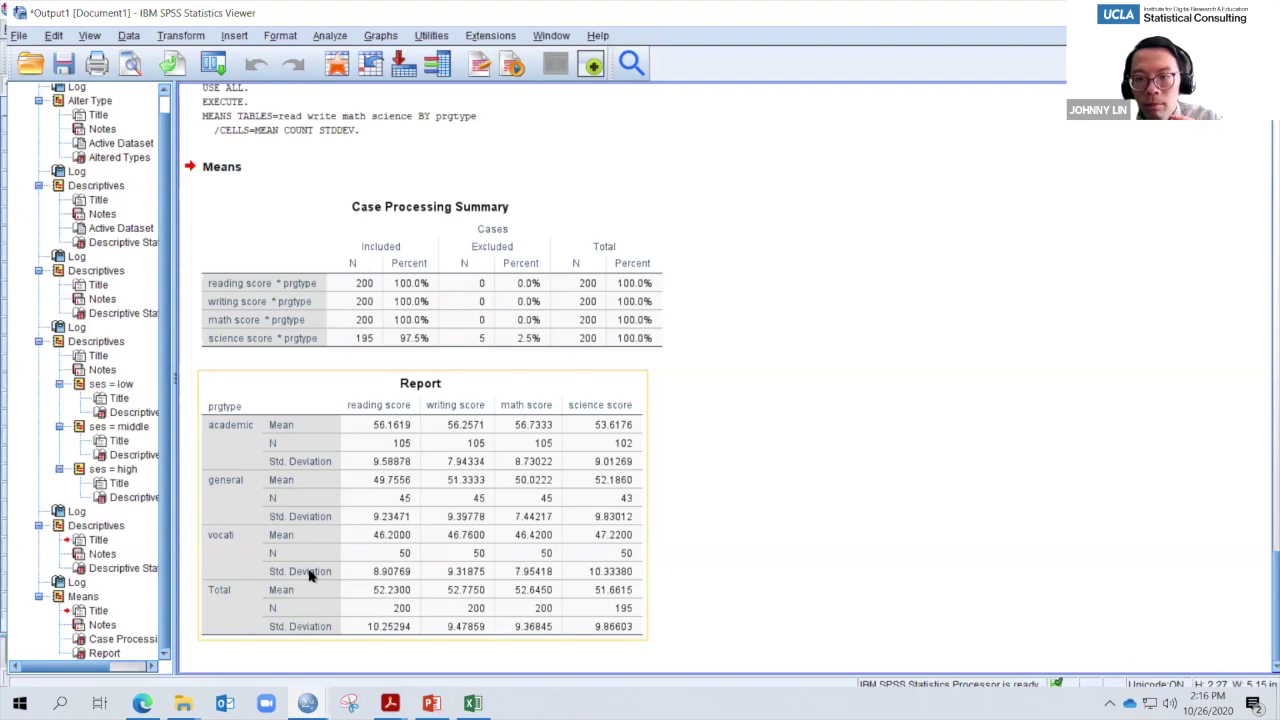
click(777, 134)
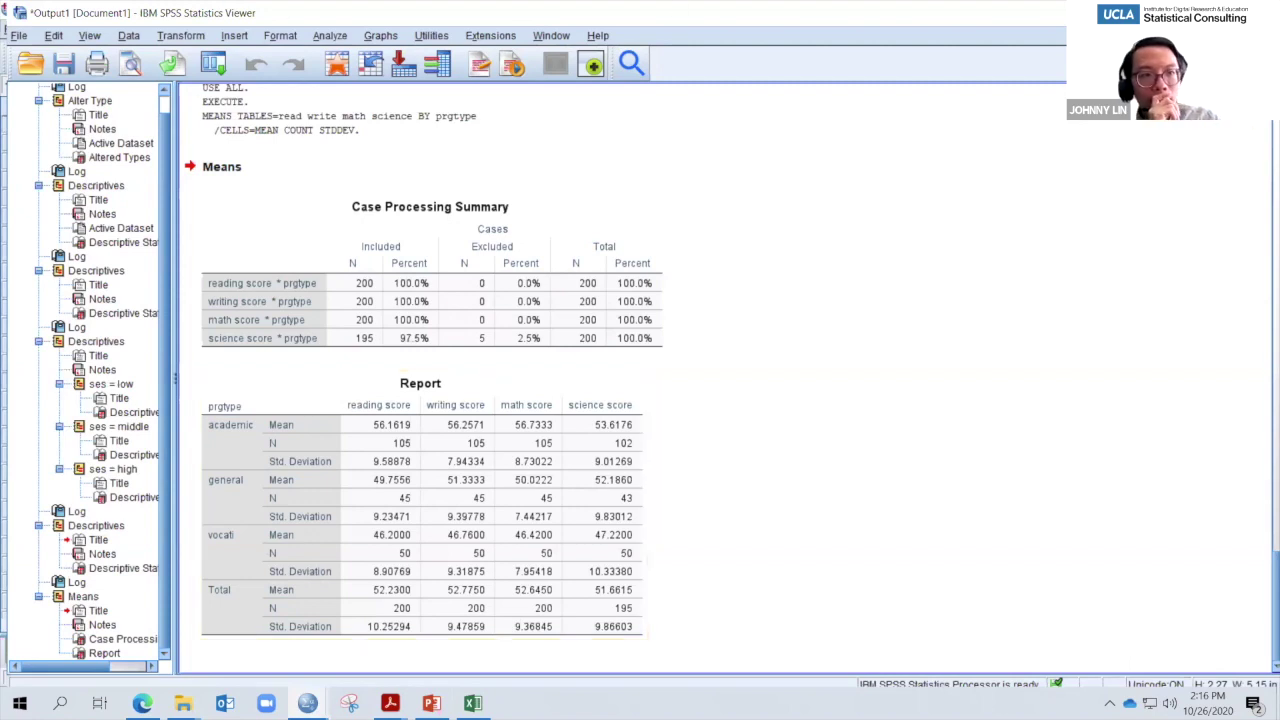
- Start defining a simple boxplot with summaries for groups of cases from the dataset
key(alt+Tab)
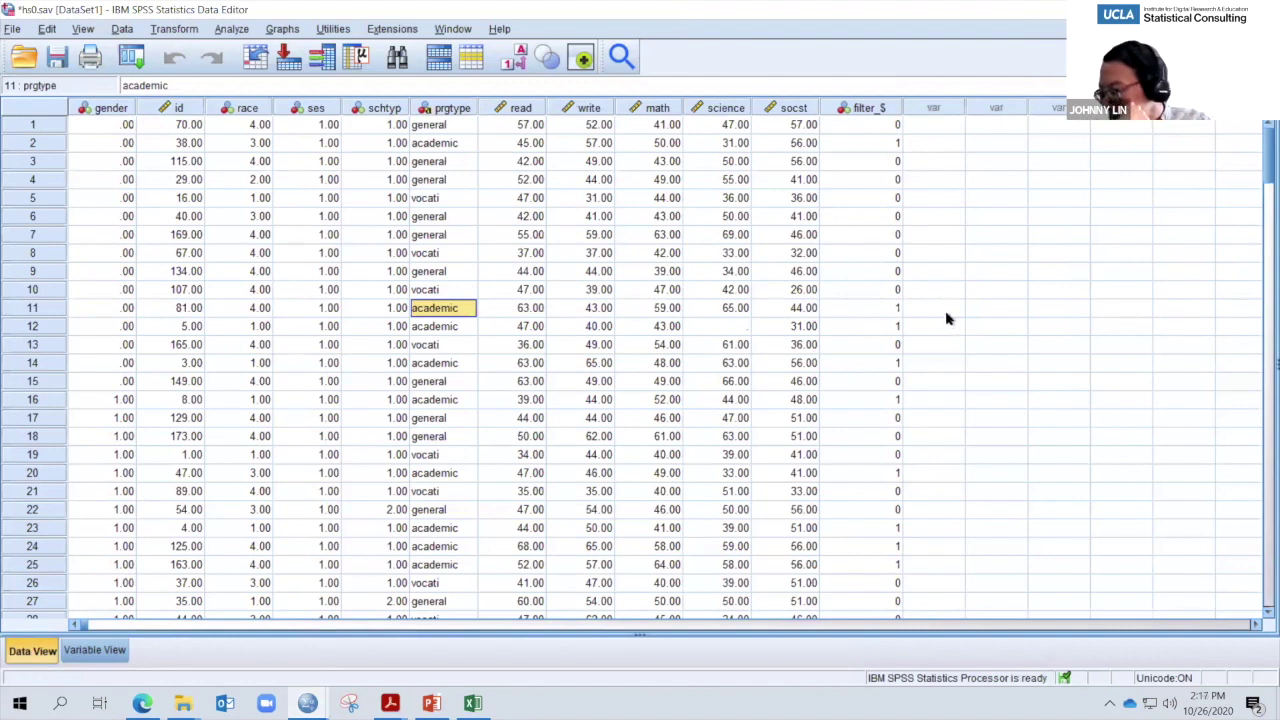
click(276, 31)
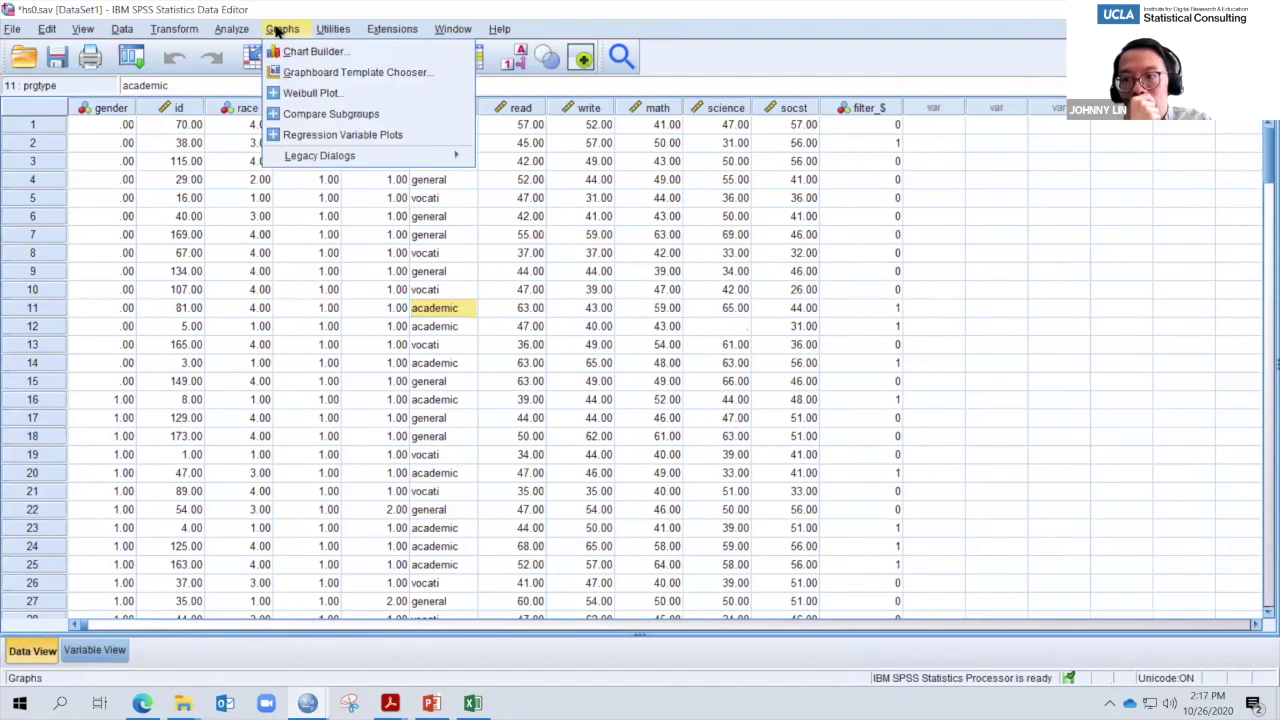
mouse_move(366, 165)
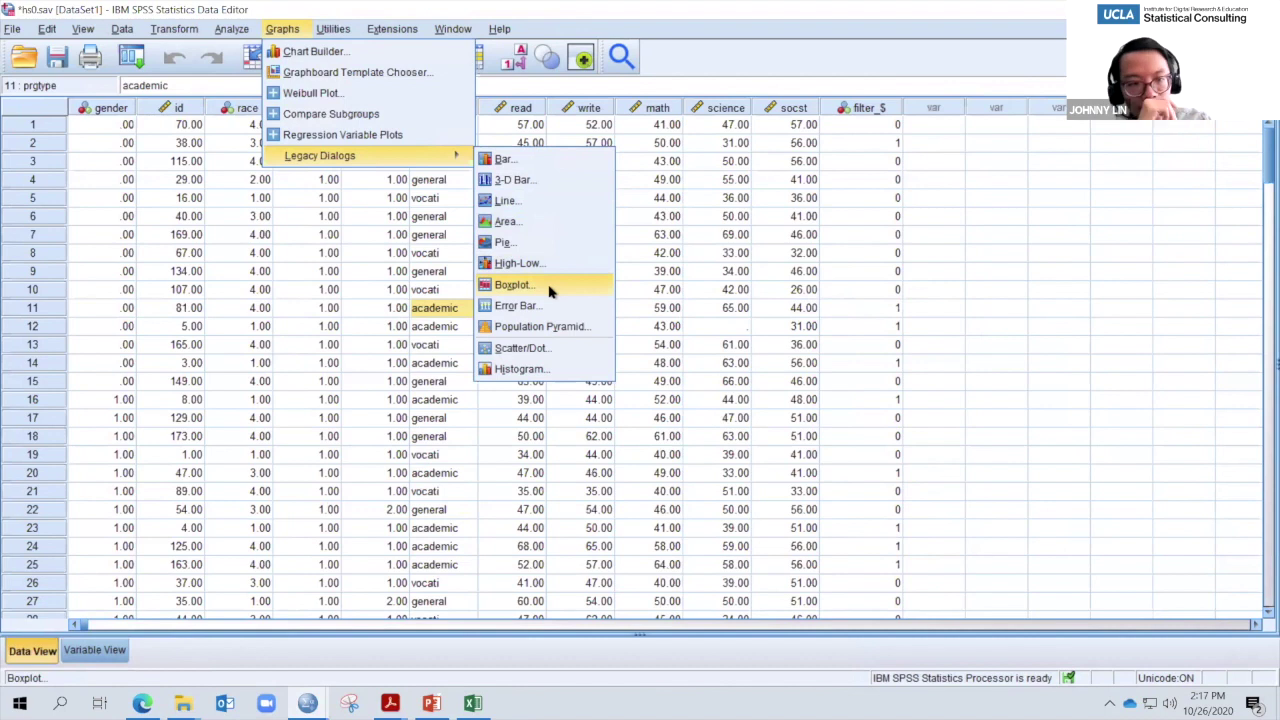
click(512, 285)
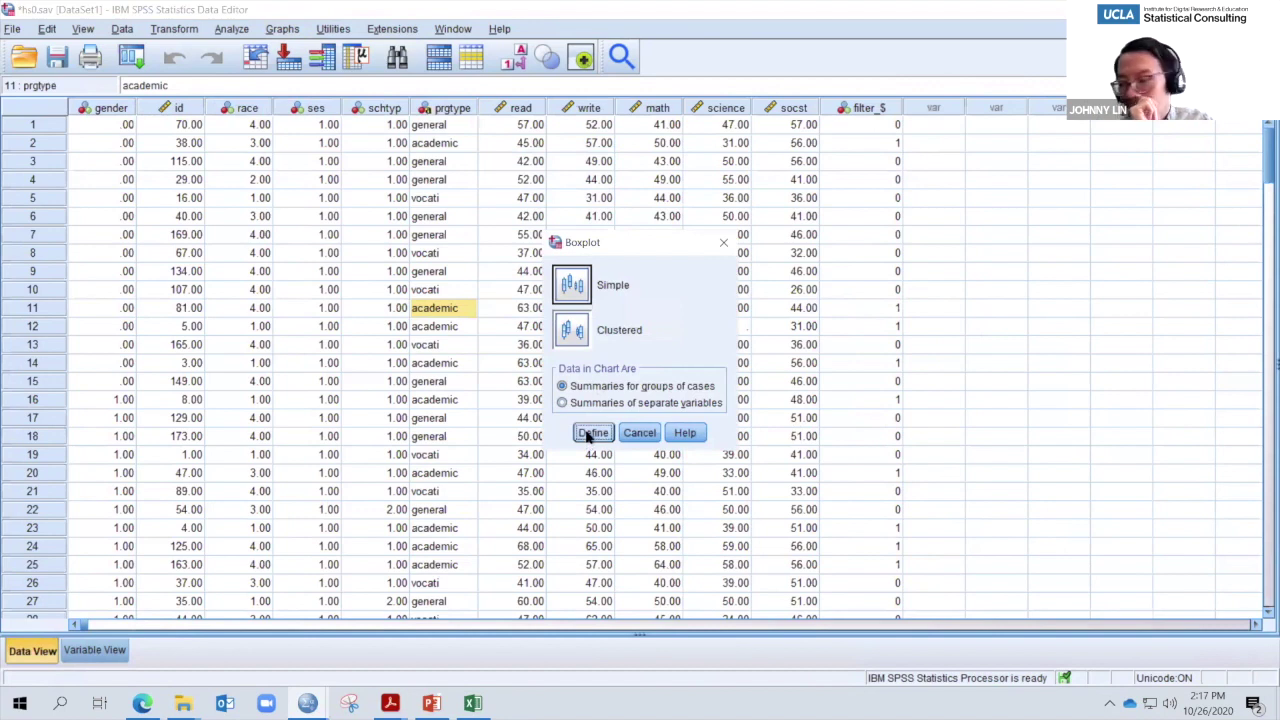
click(592, 433)
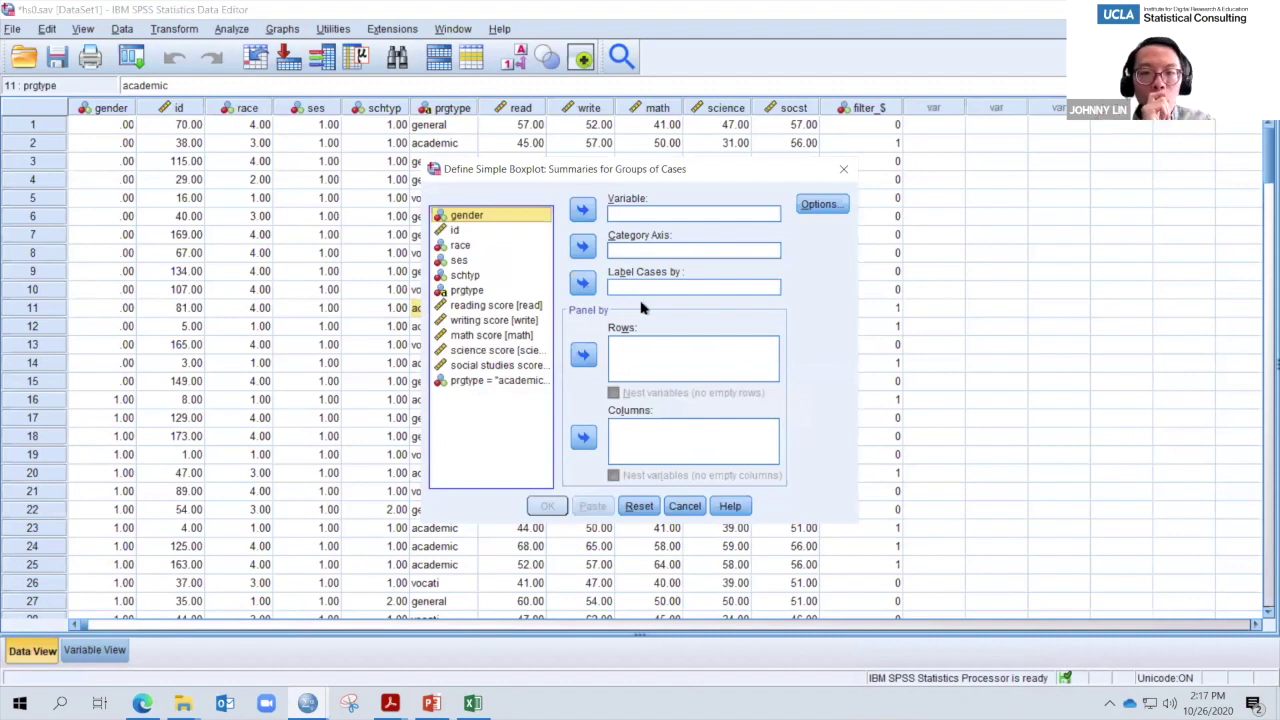
- Generate the boxplot with writing score as the variable and gender as the category axis
click(466, 321)
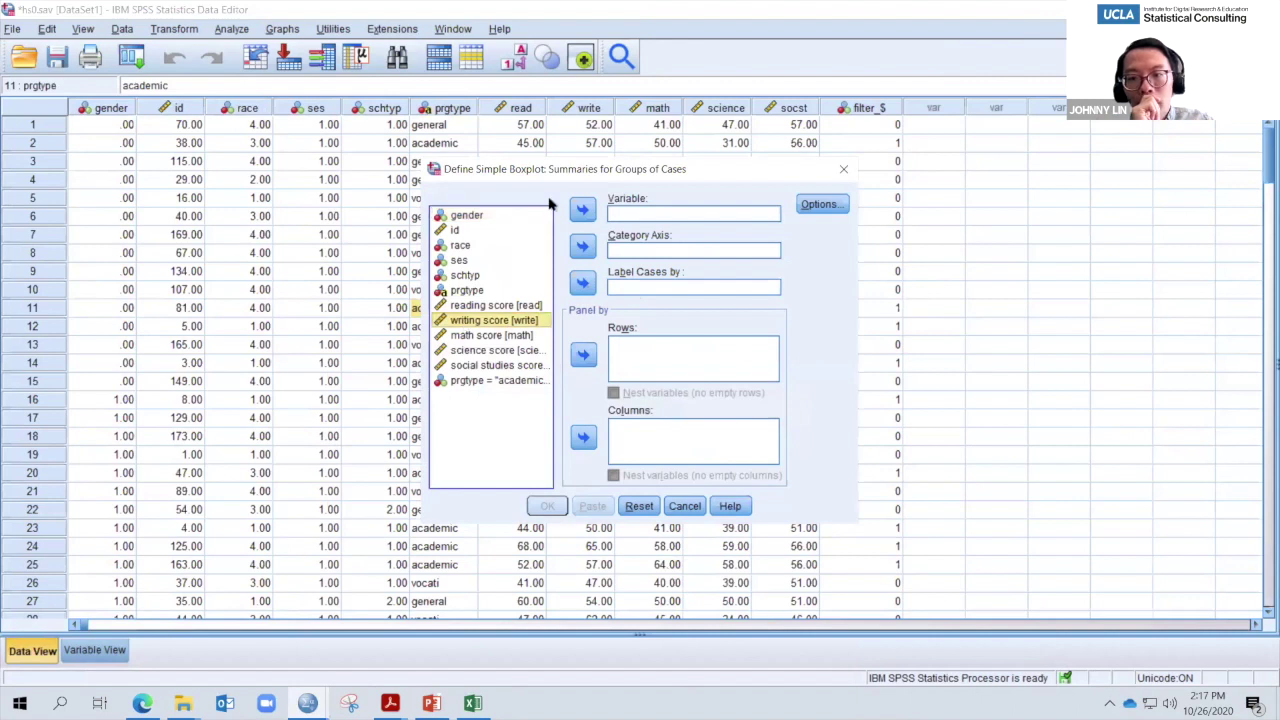
click(583, 209)
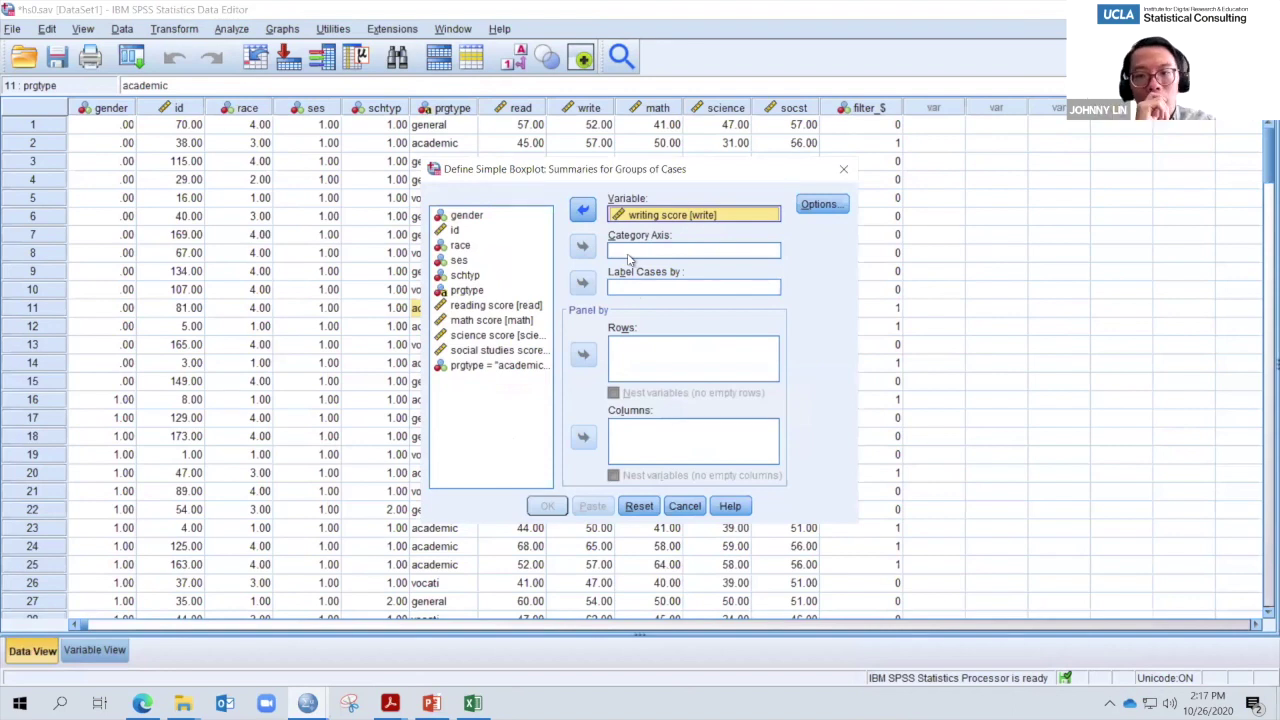
click(457, 215)
click(584, 247)
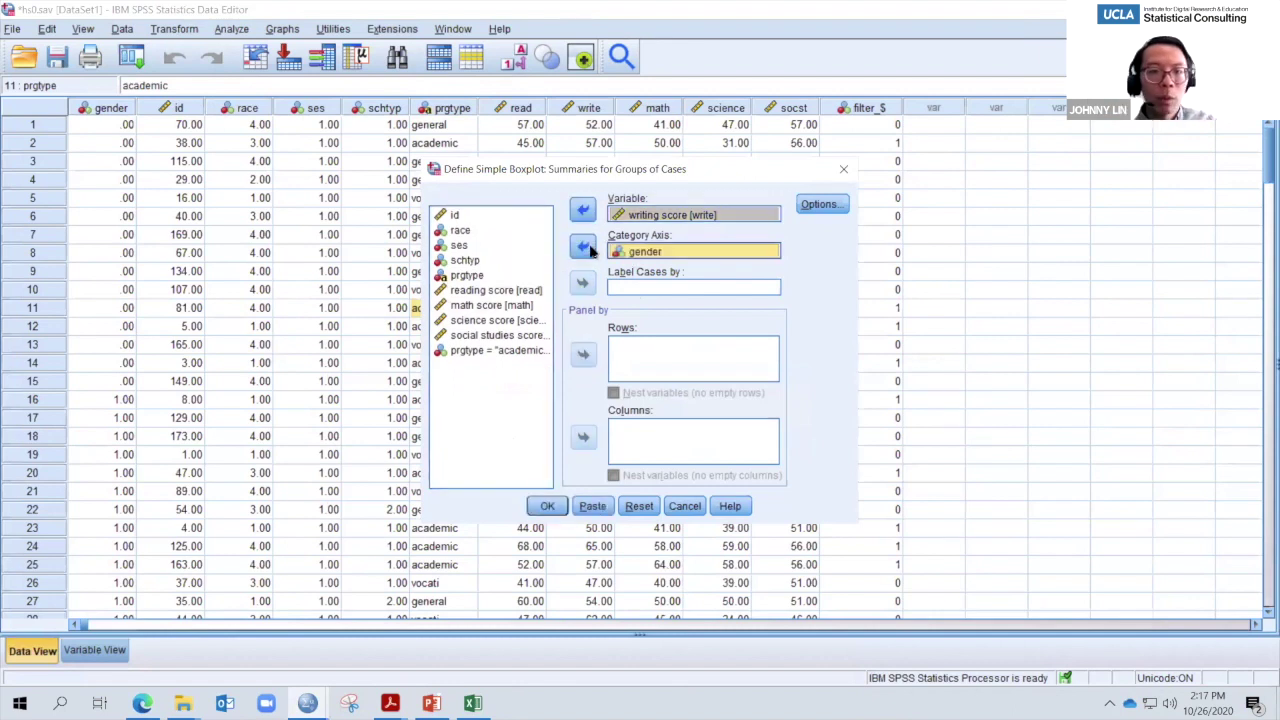
click(549, 507)
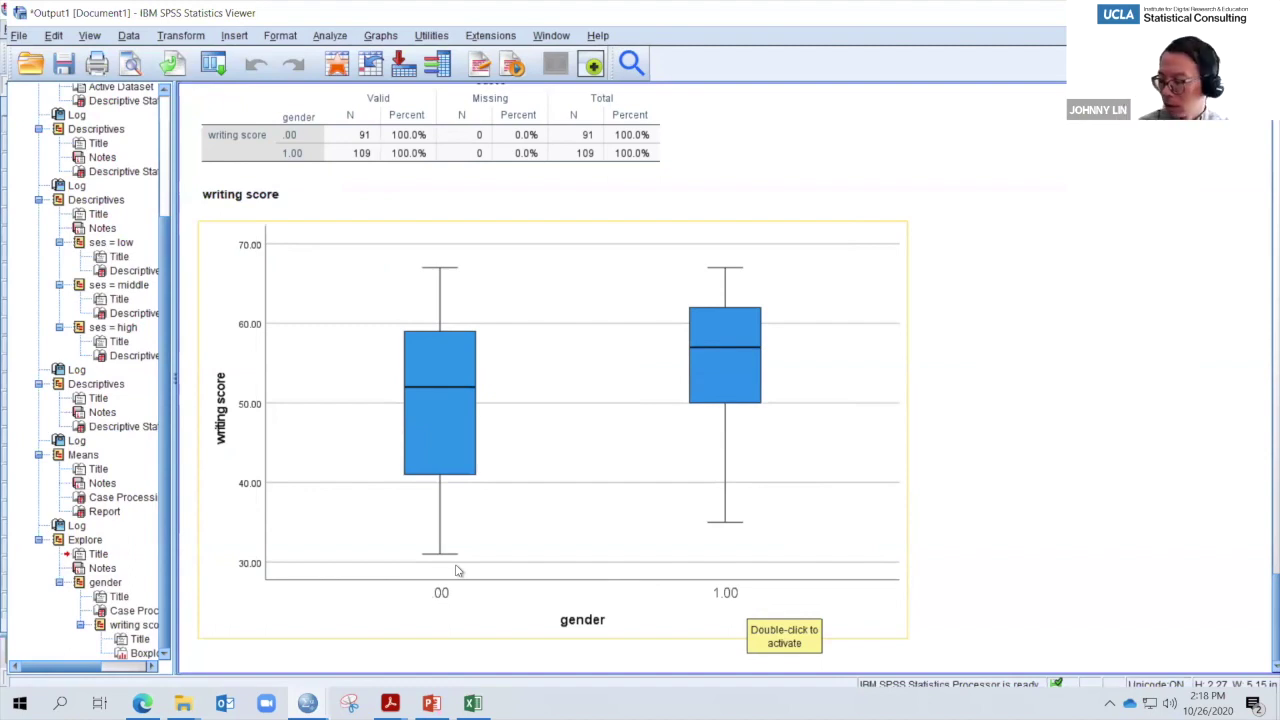
- Switch to the introspss21 presentation in PowerPoint and go to slide 31, (Univariate) Boxplot
click(431, 703)
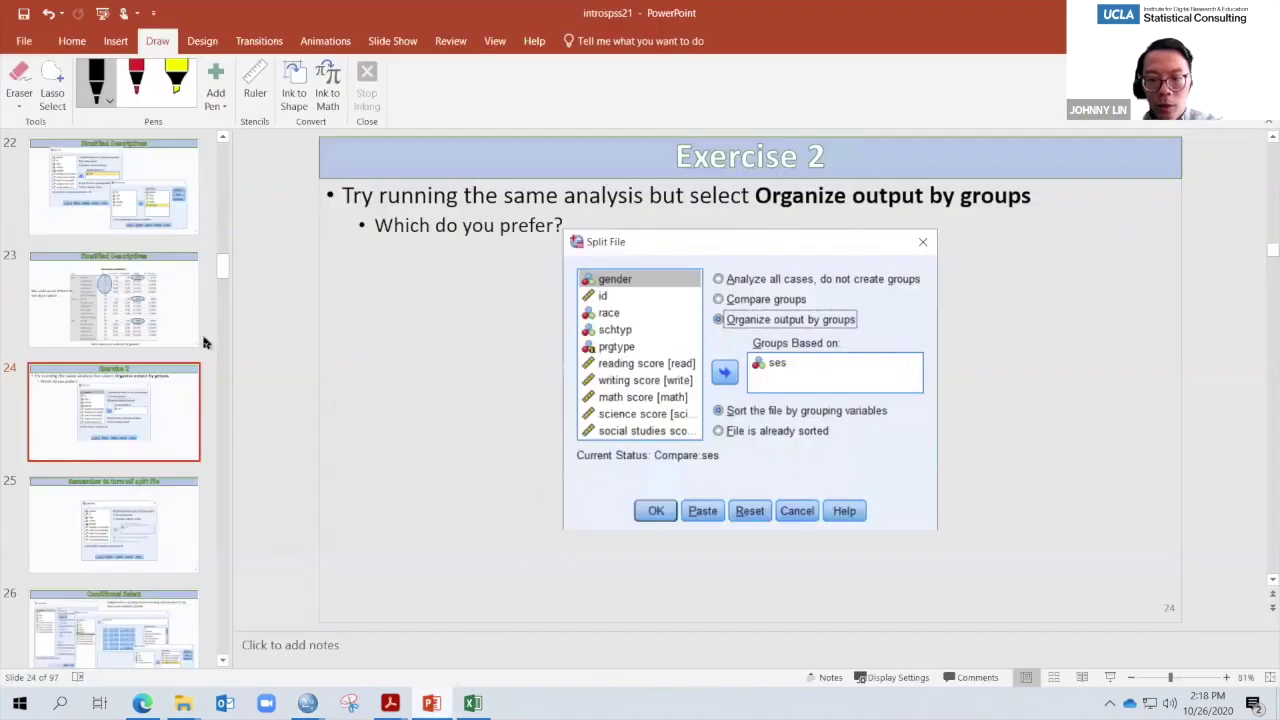
scroll(137, 500, down, 7)
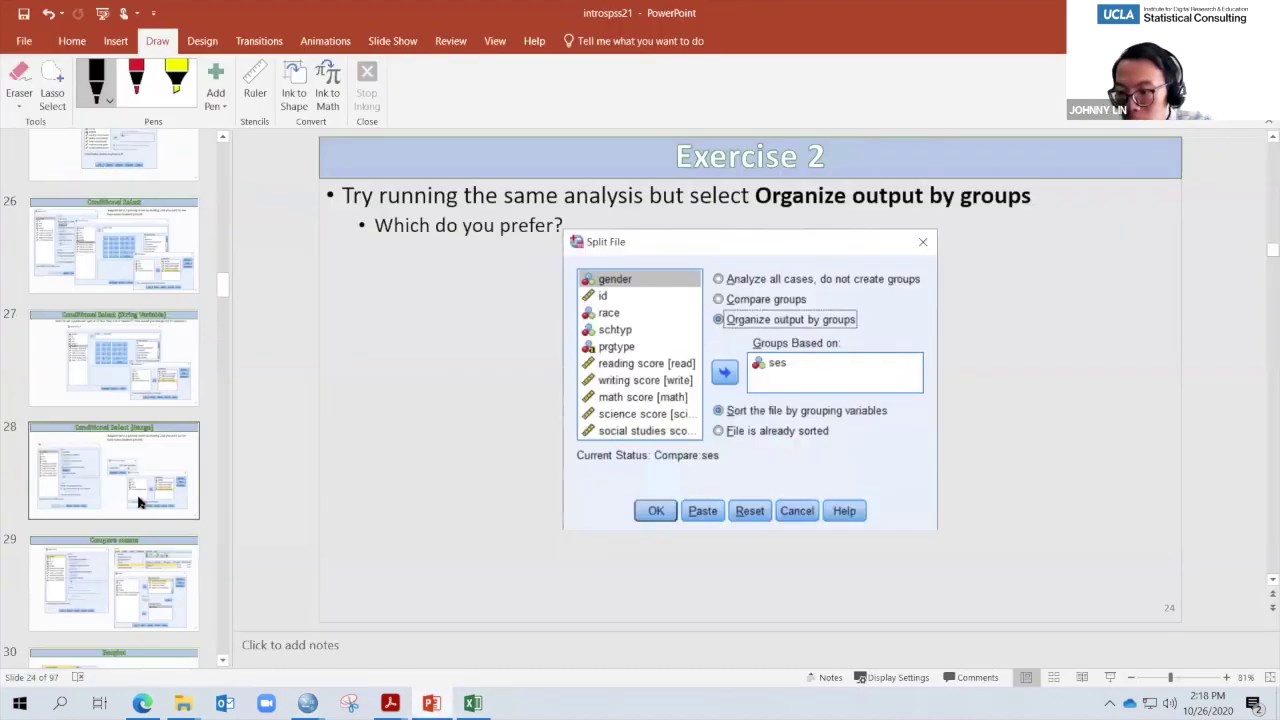
scroll(140, 500, down, 1)
scroll(130, 520, down, 2)
click(125, 620)
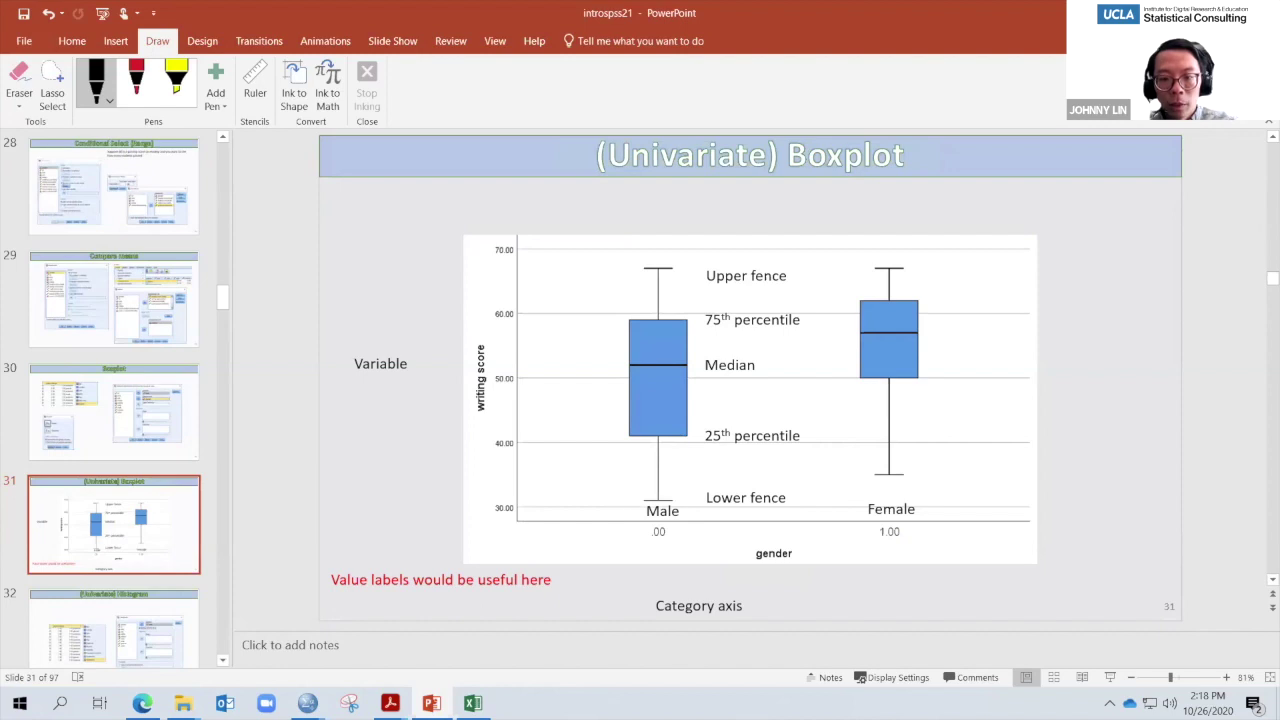
key(ctrl+e)
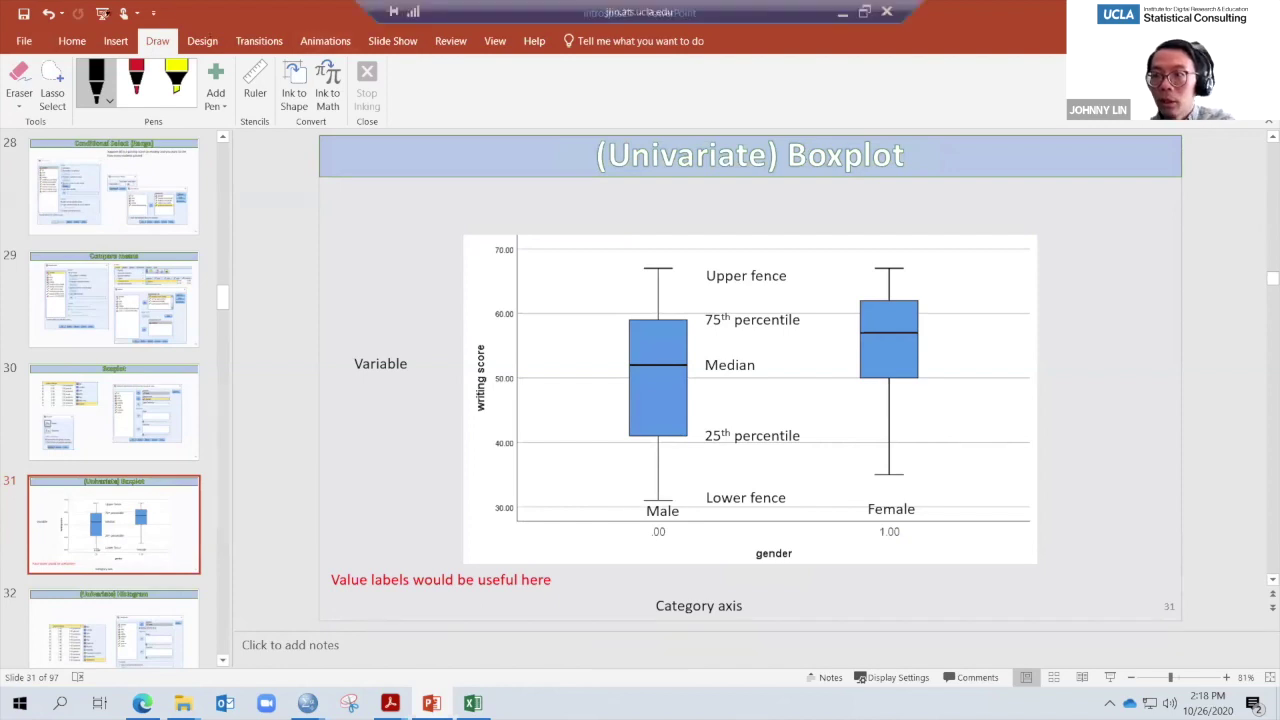
click(96, 85)
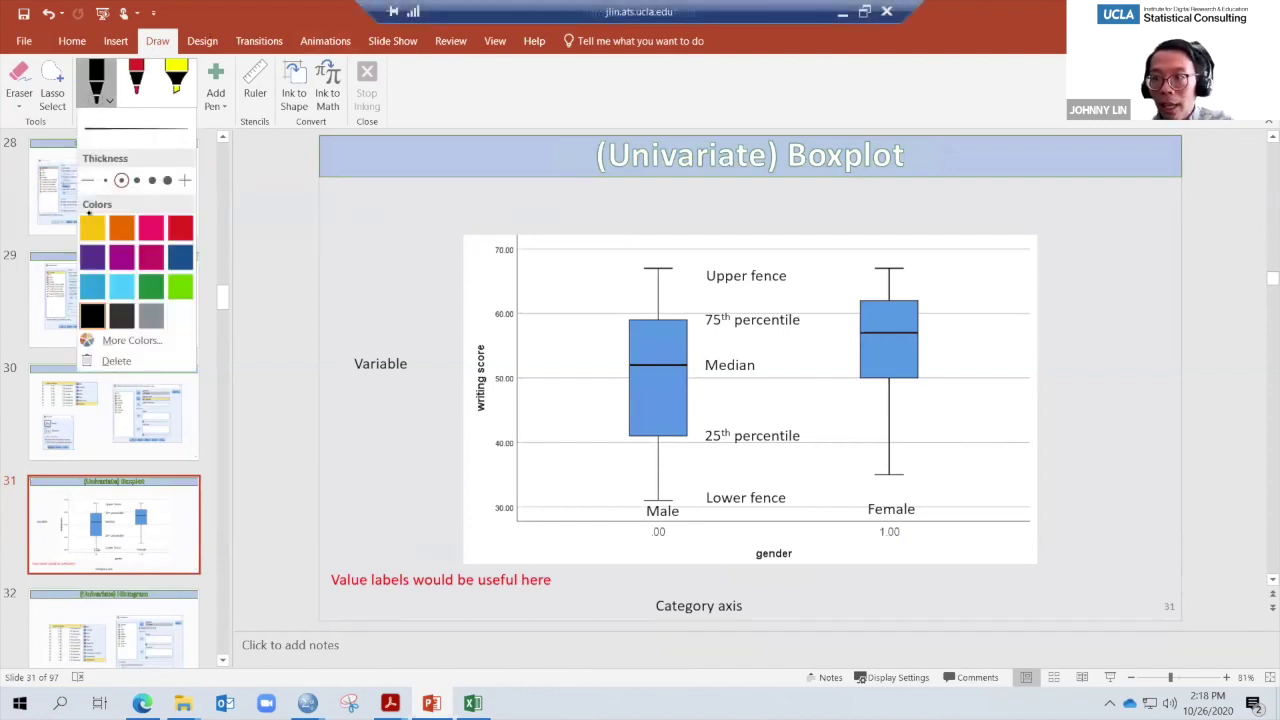
click(76, 241)
click(87, 518)
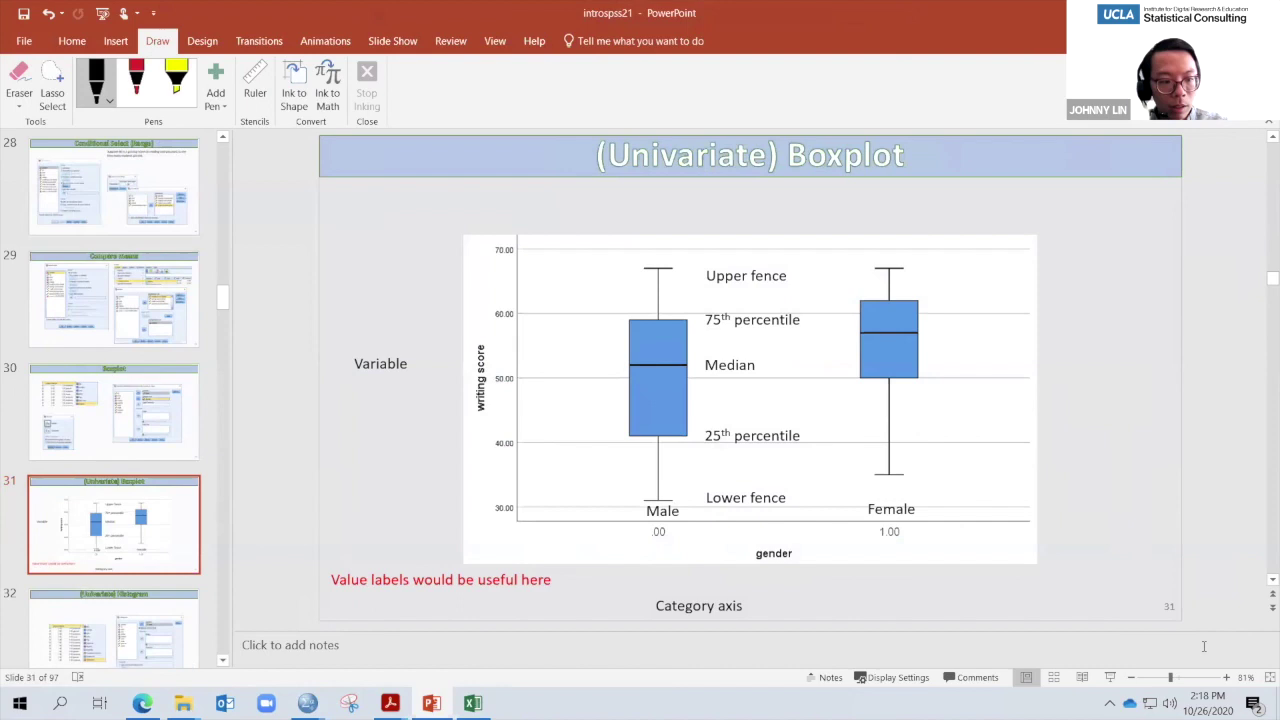
- Present the (Univariate) Boxplot slide as a slide show, and return to slide 31 in the editing view
click(1110, 678)
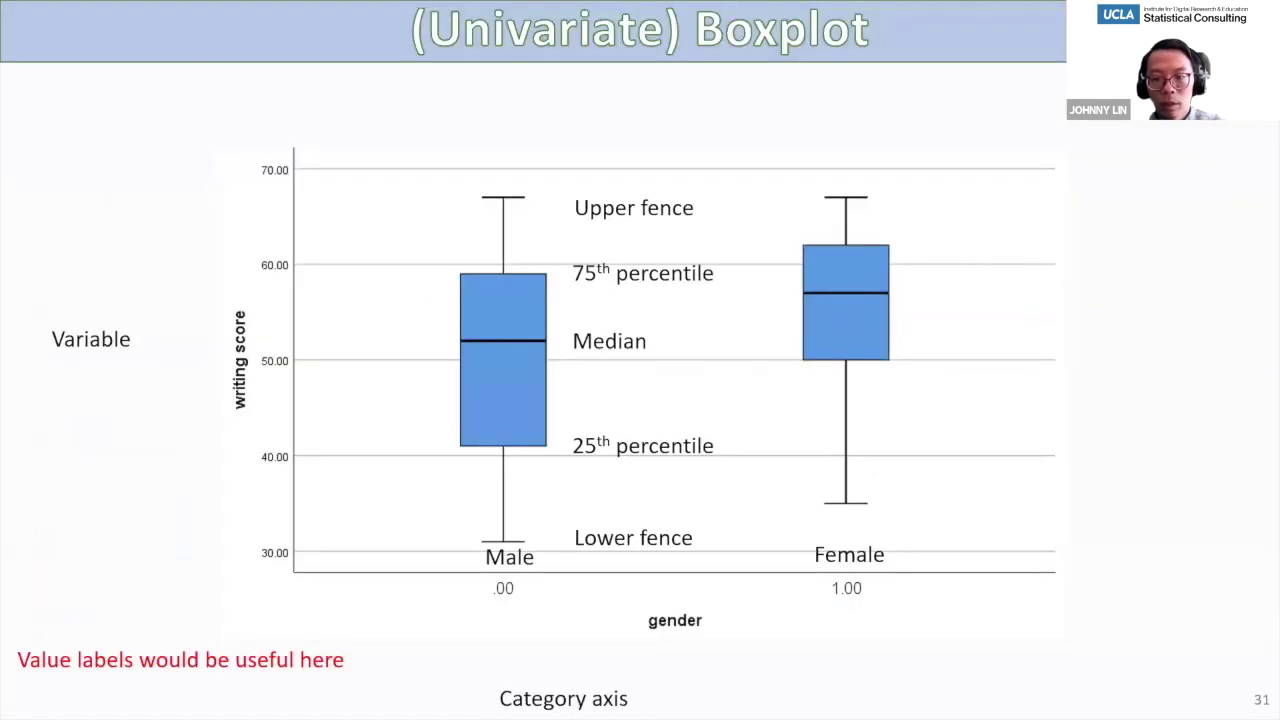
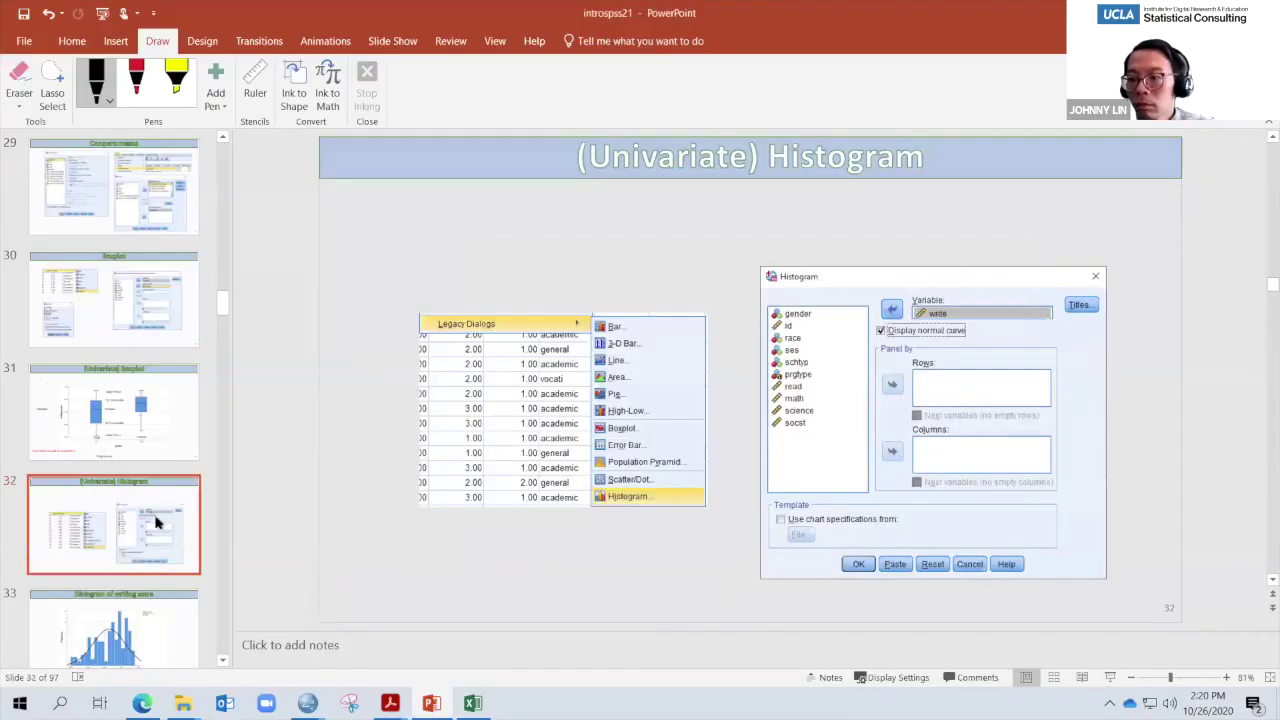
click(126, 449)
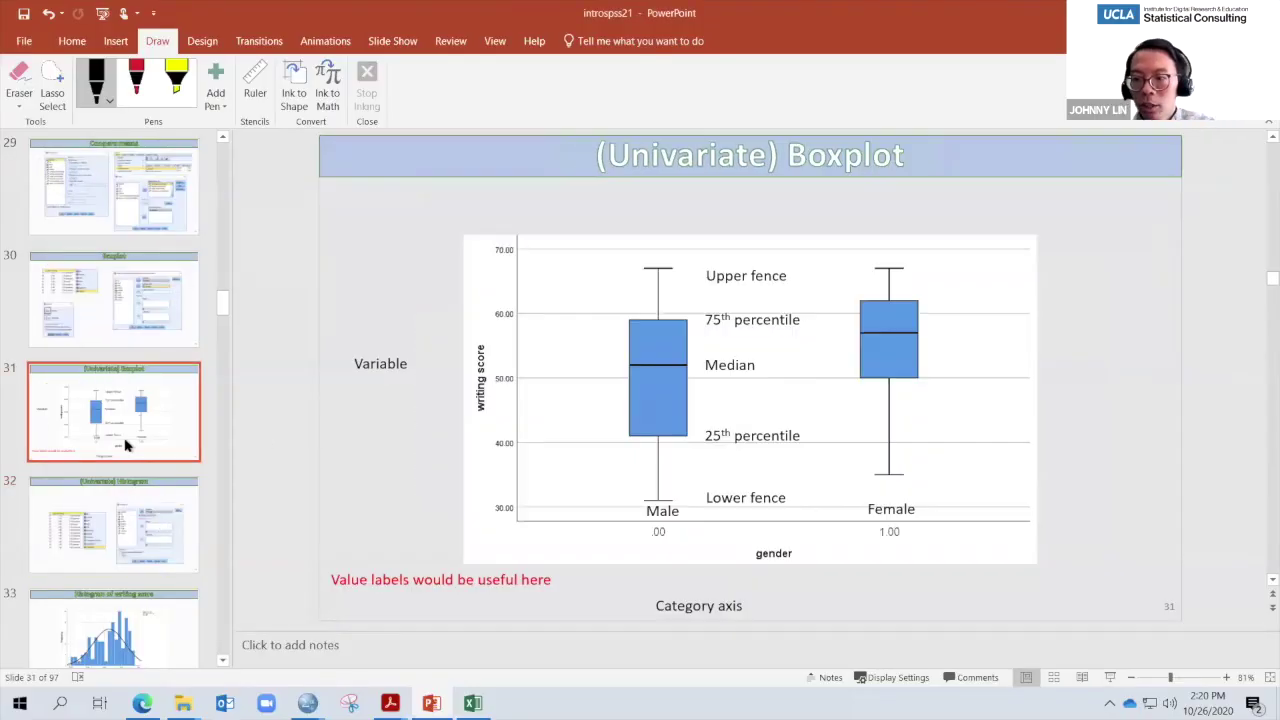
key(Down)
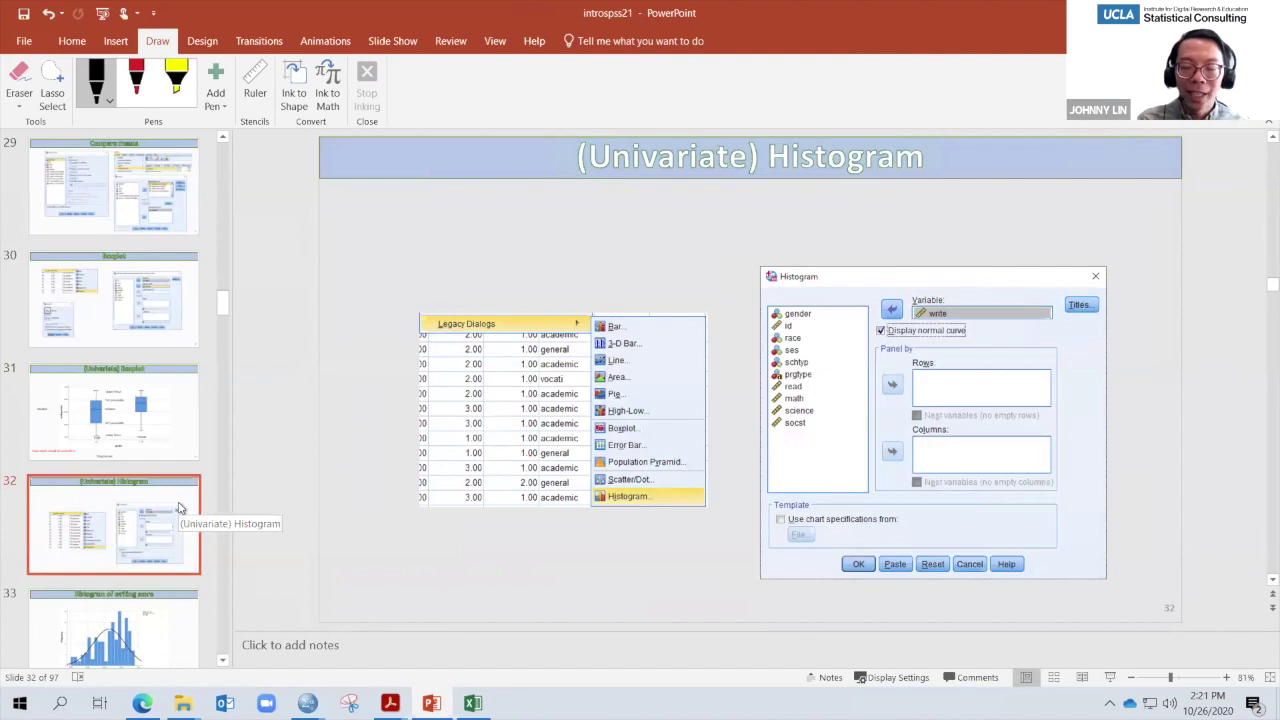
click(160, 410)
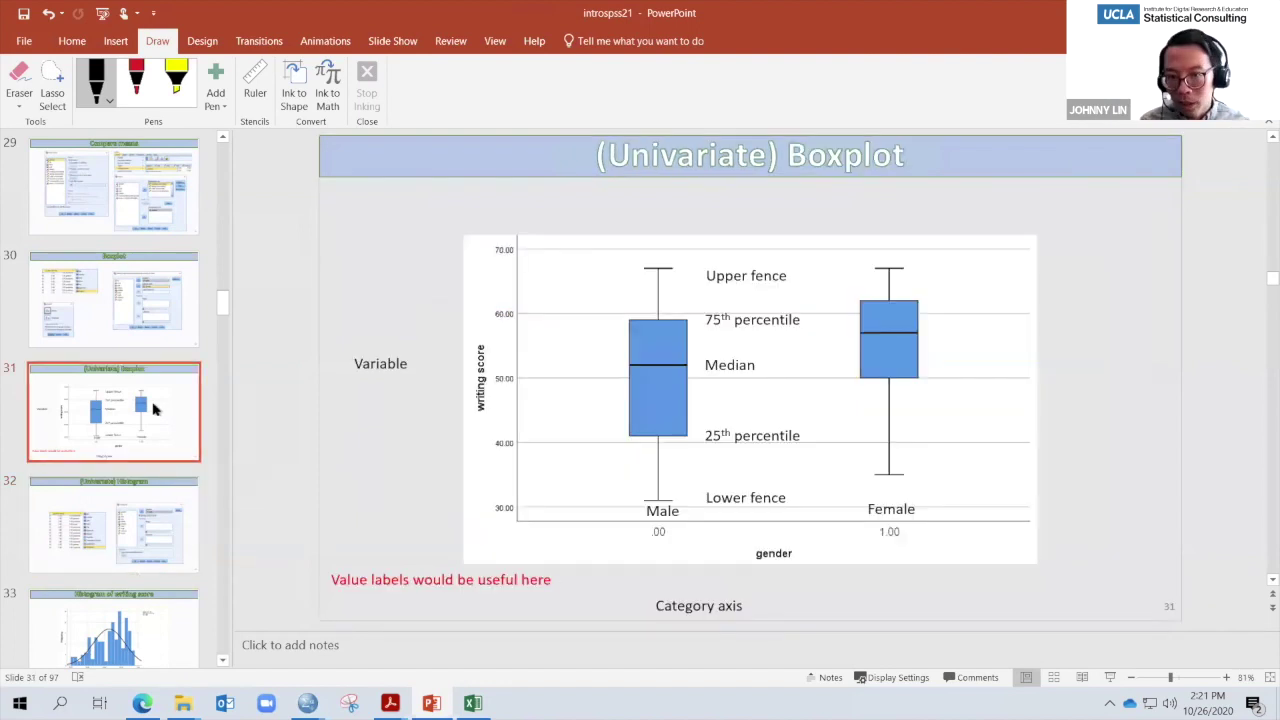
- Go to the (Univariate) Histogram slide 32, and switch to the hs0.sav dataset in SPSS Statistics
click(156, 532)
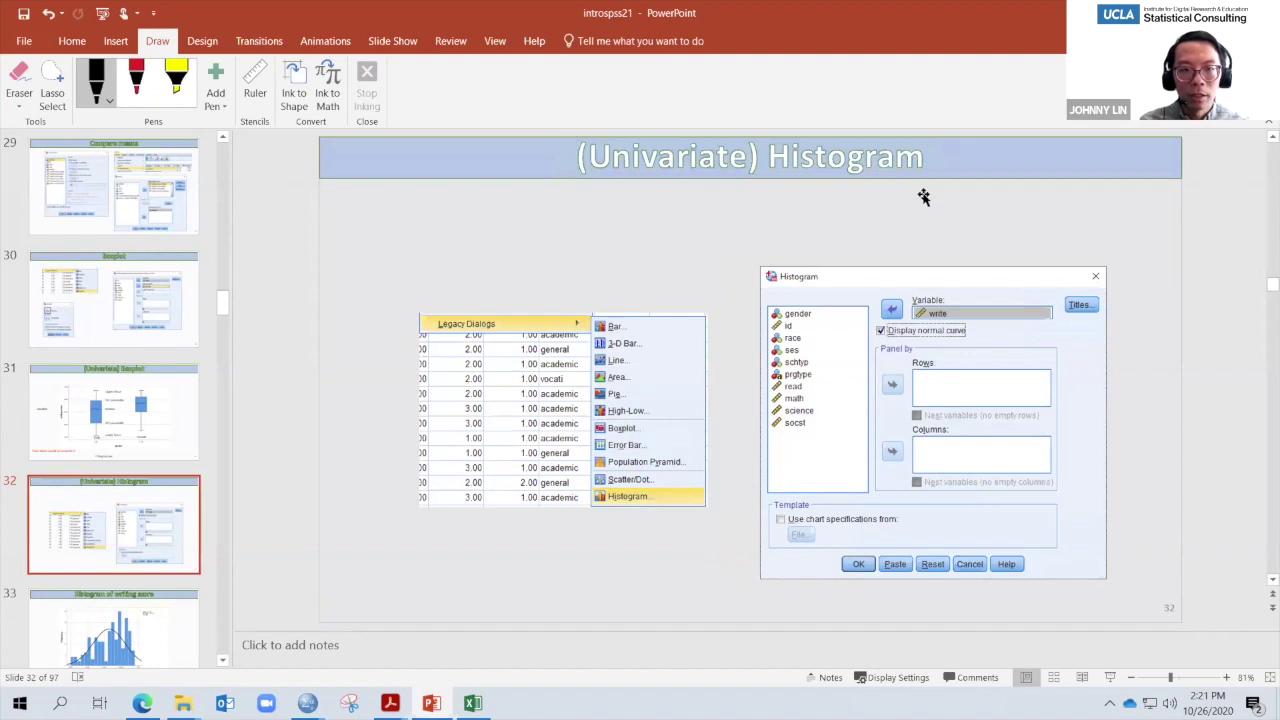
mouse_move(307, 703)
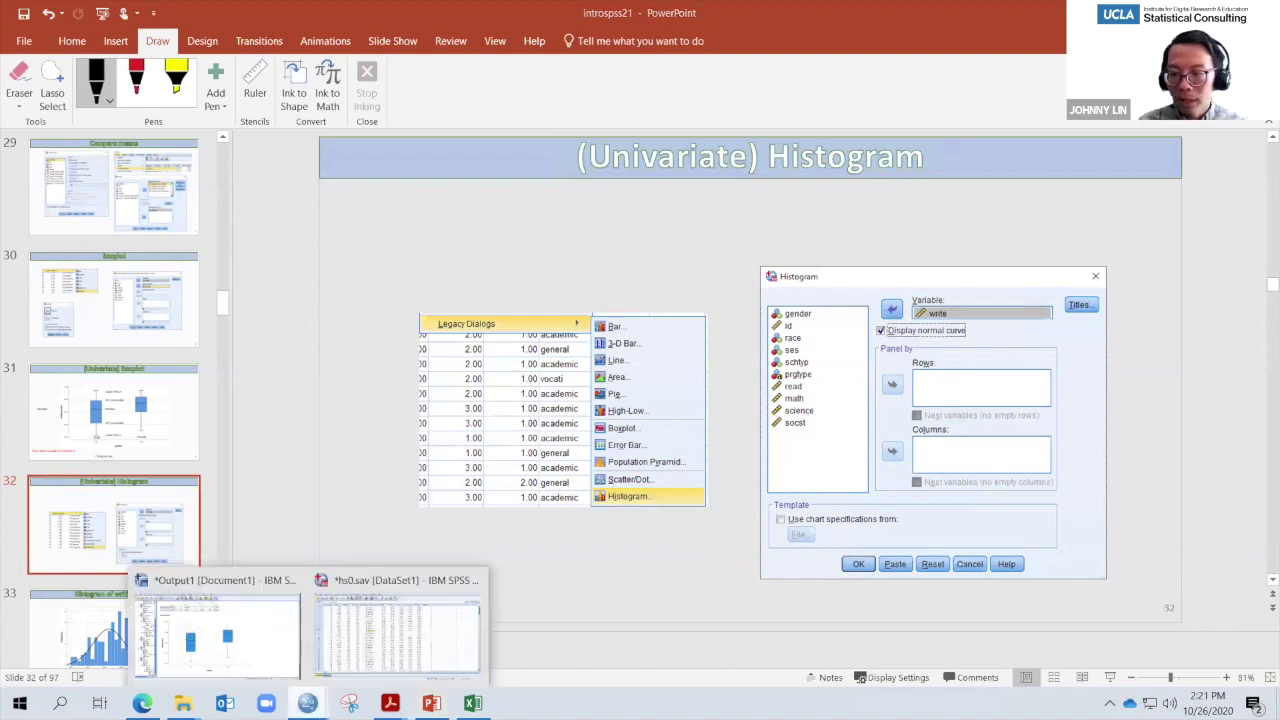
click(335, 628)
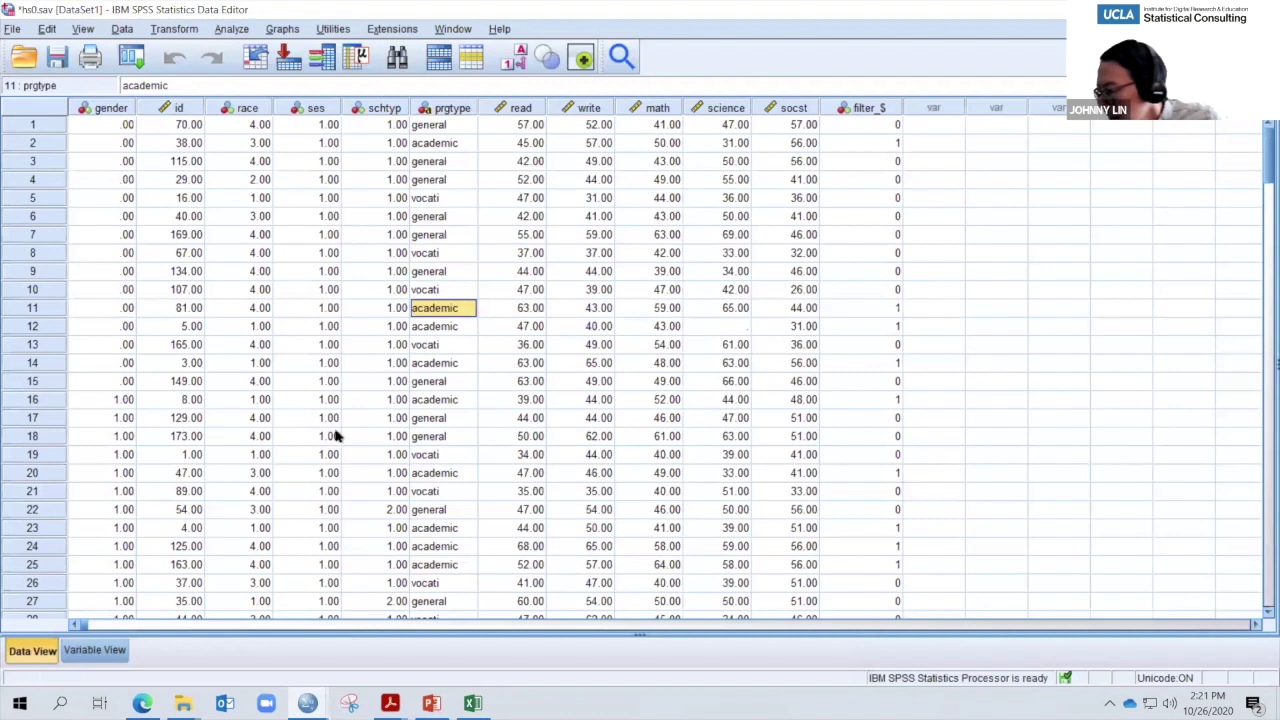
- Create a legacy histogram of writing score with the normal curve displayed
click(278, 30)
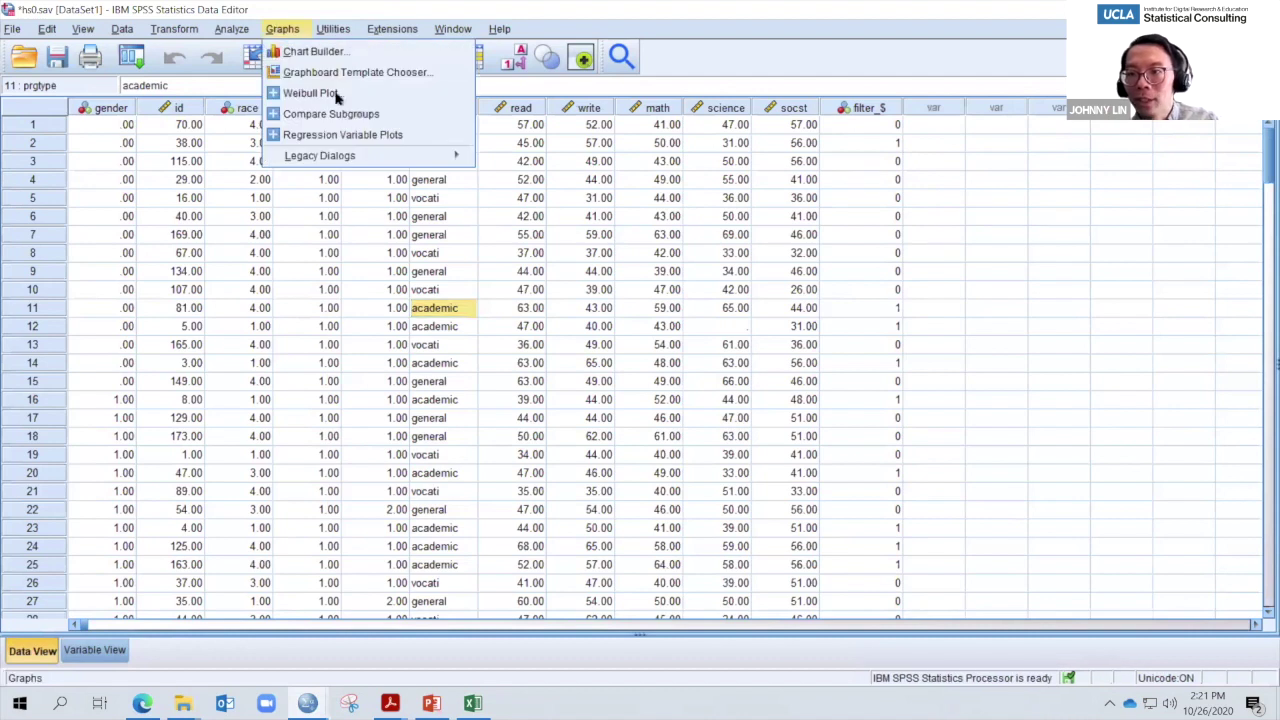
mouse_move(375, 161)
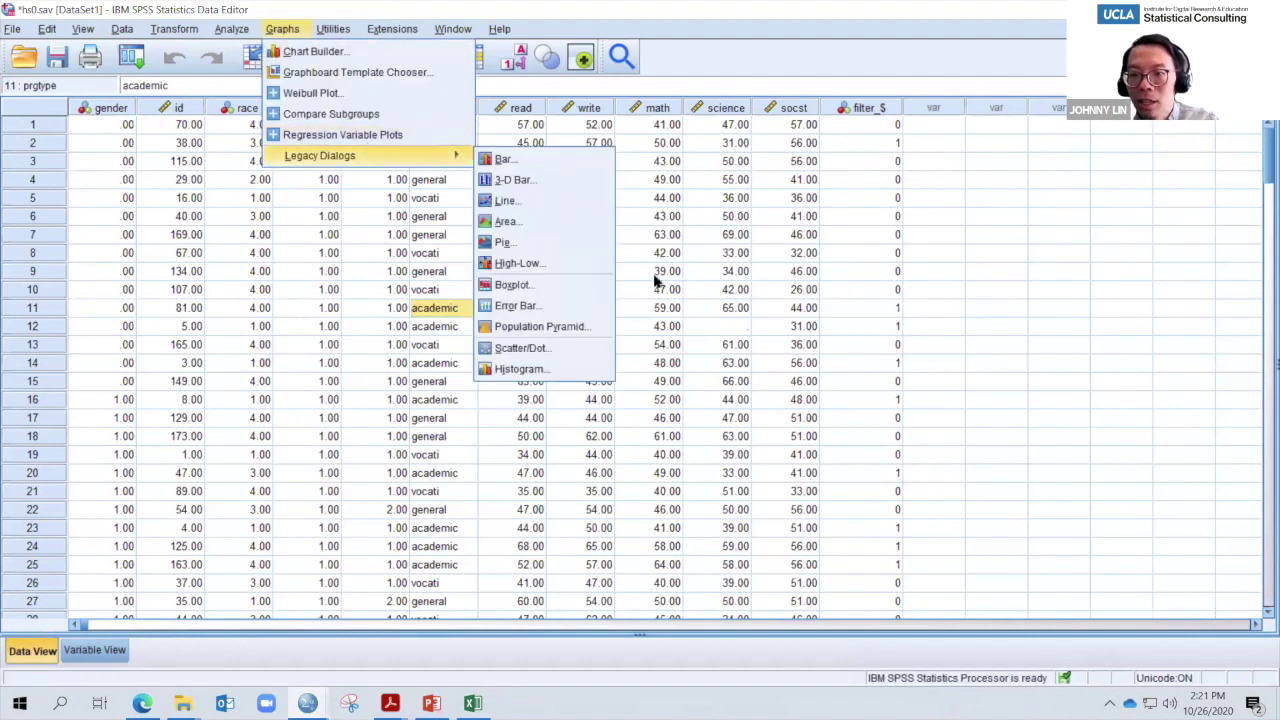
click(518, 369)
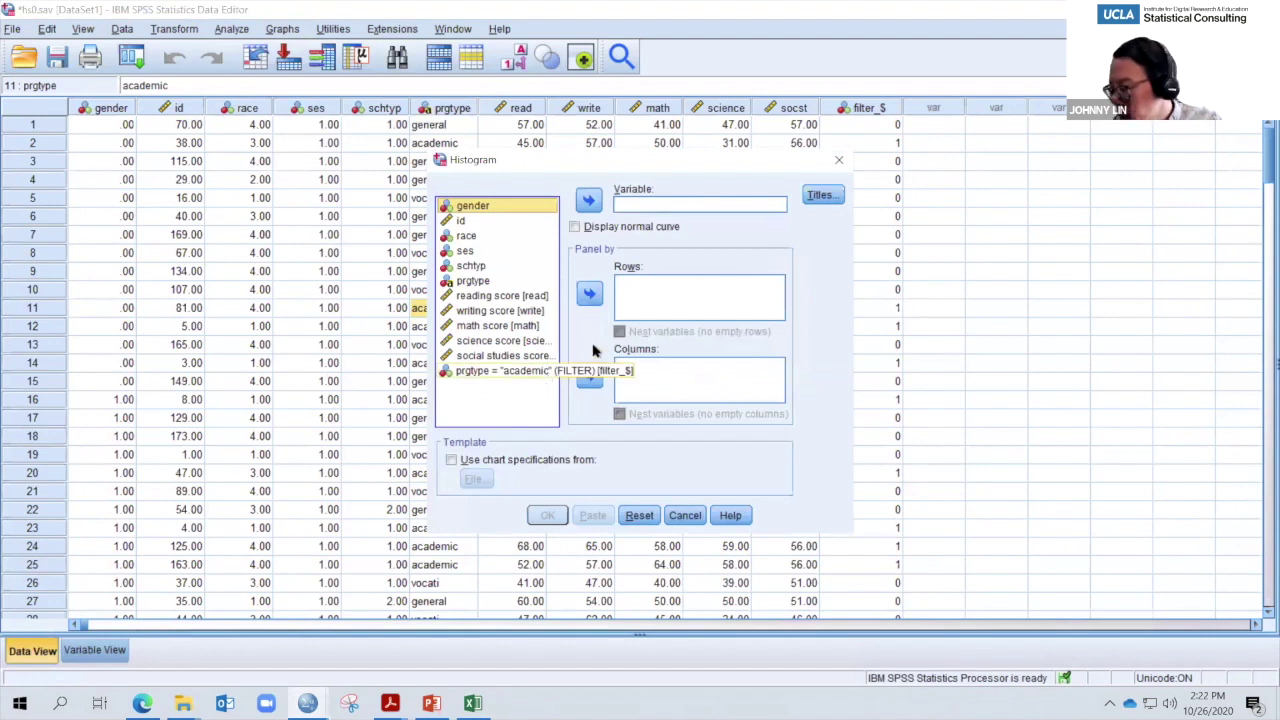
click(505, 312)
click(590, 201)
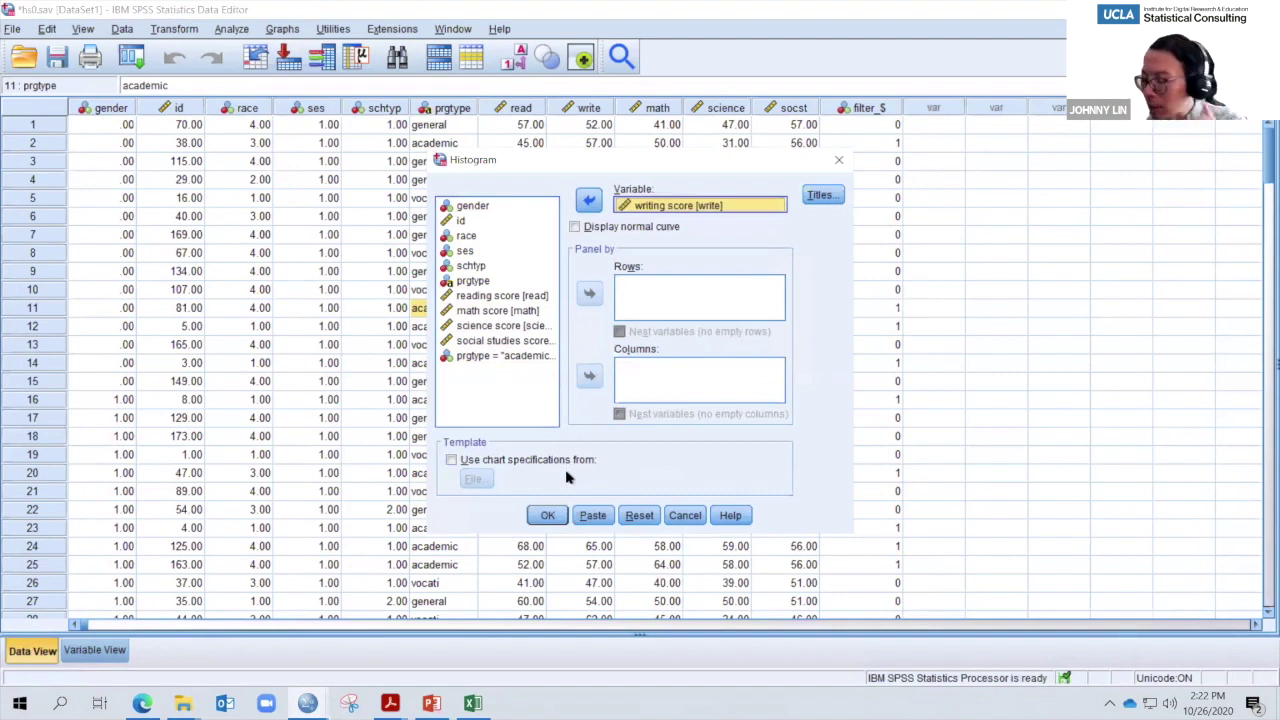
click(575, 227)
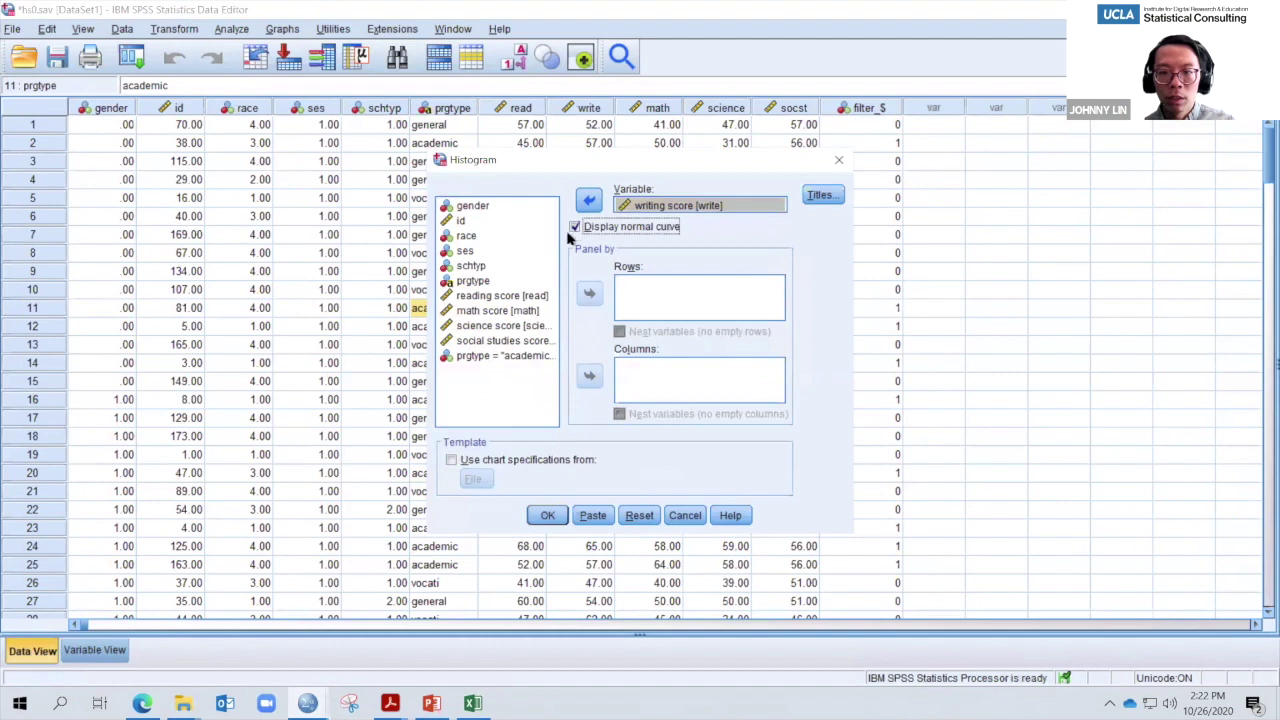
click(547, 515)
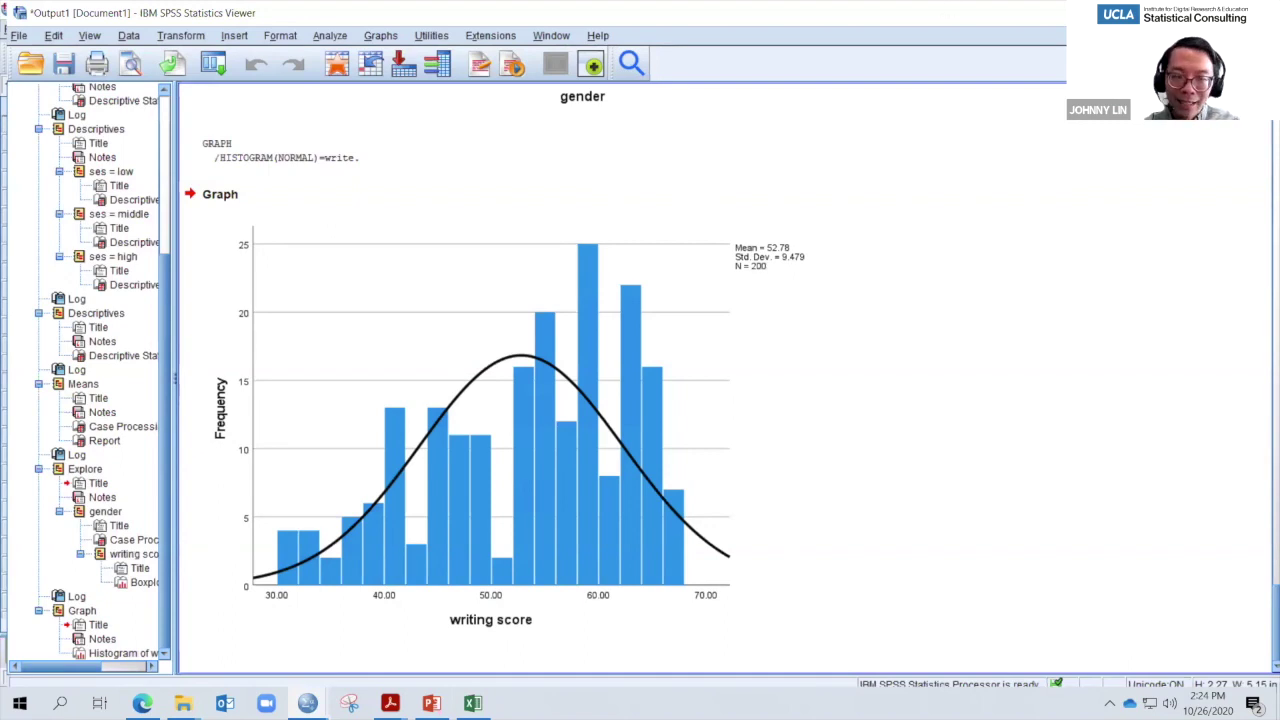
- Return to the variable definitions of hs0.sav and set up a Frequencies analysis with ses as the variable
key(alt+Tab)
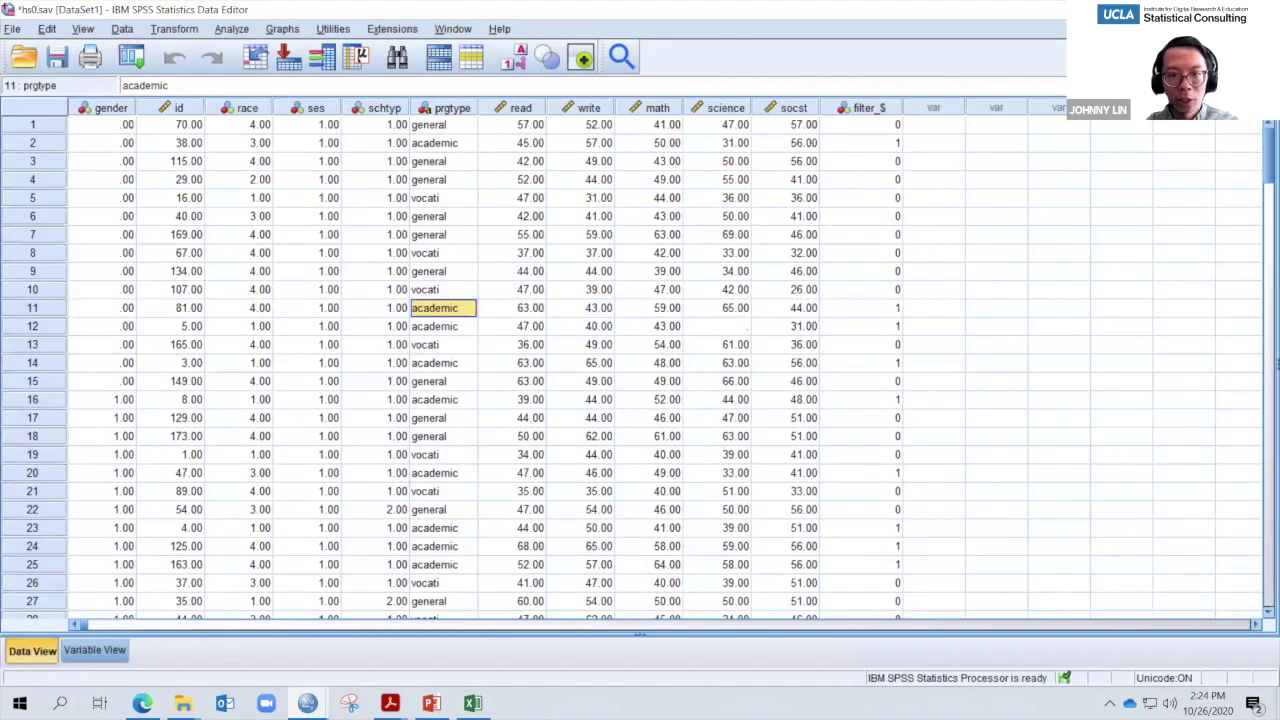
click(103, 649)
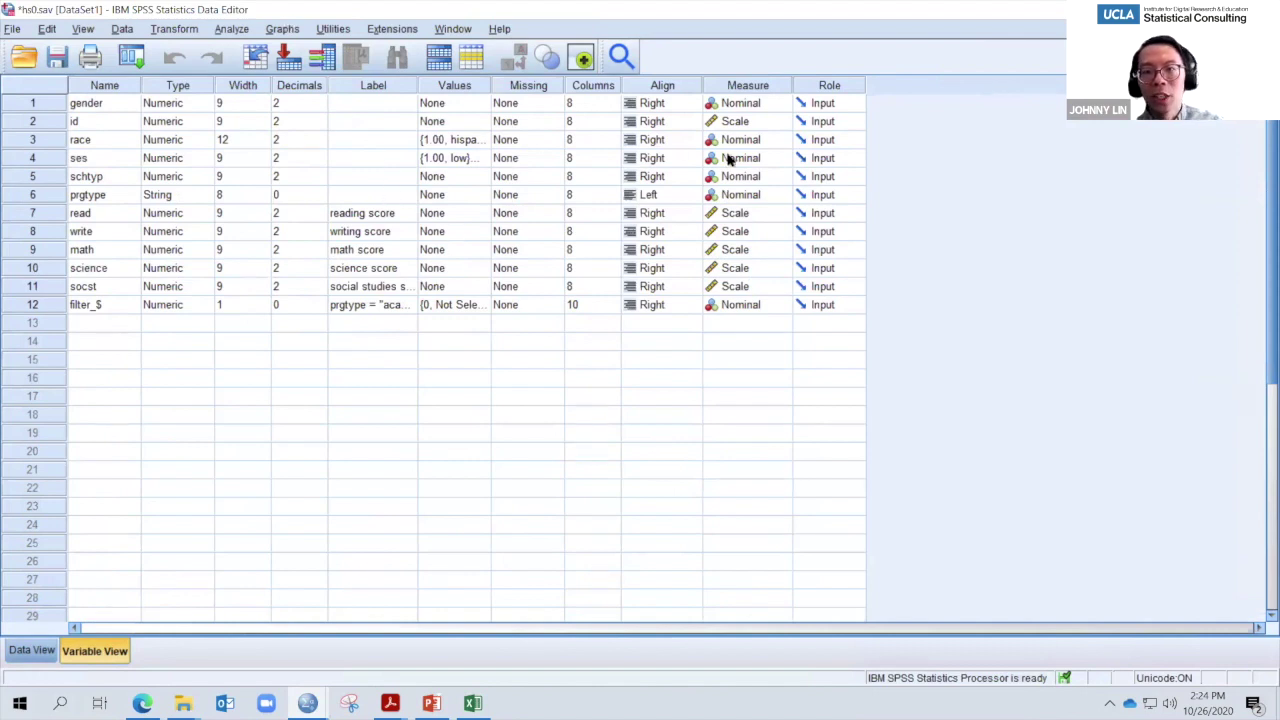
click(233, 29)
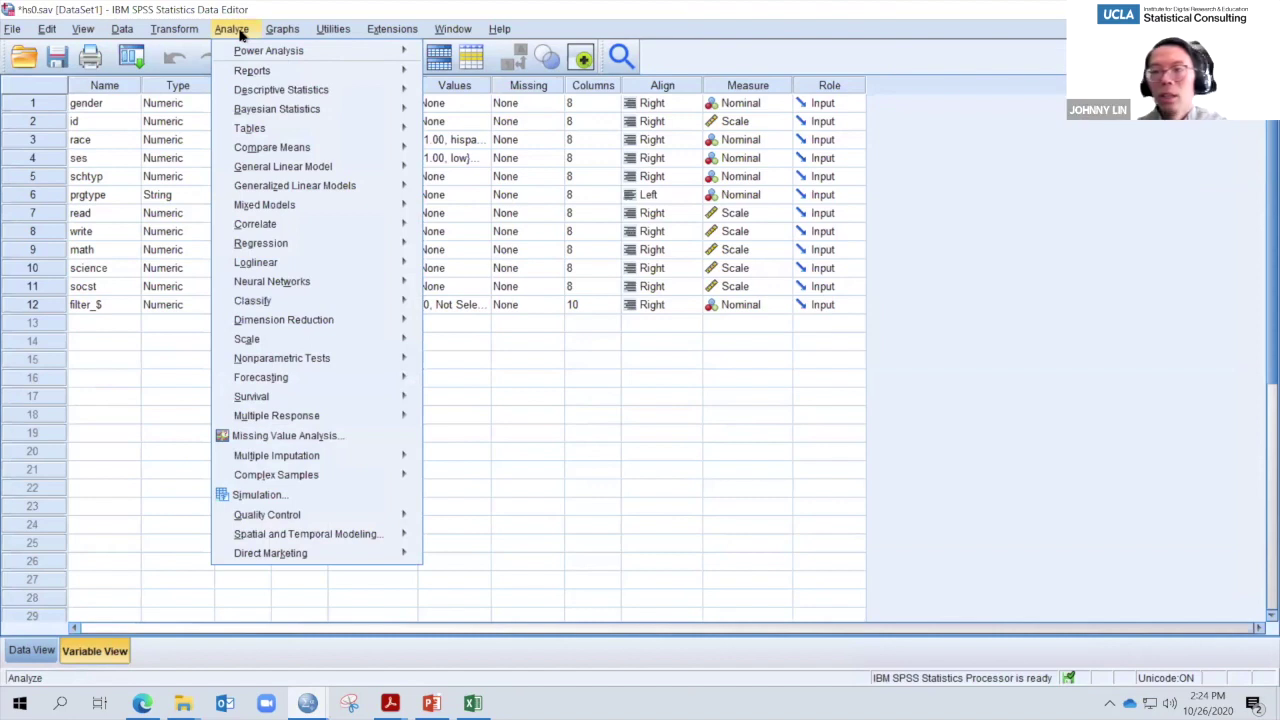
mouse_move(305, 93)
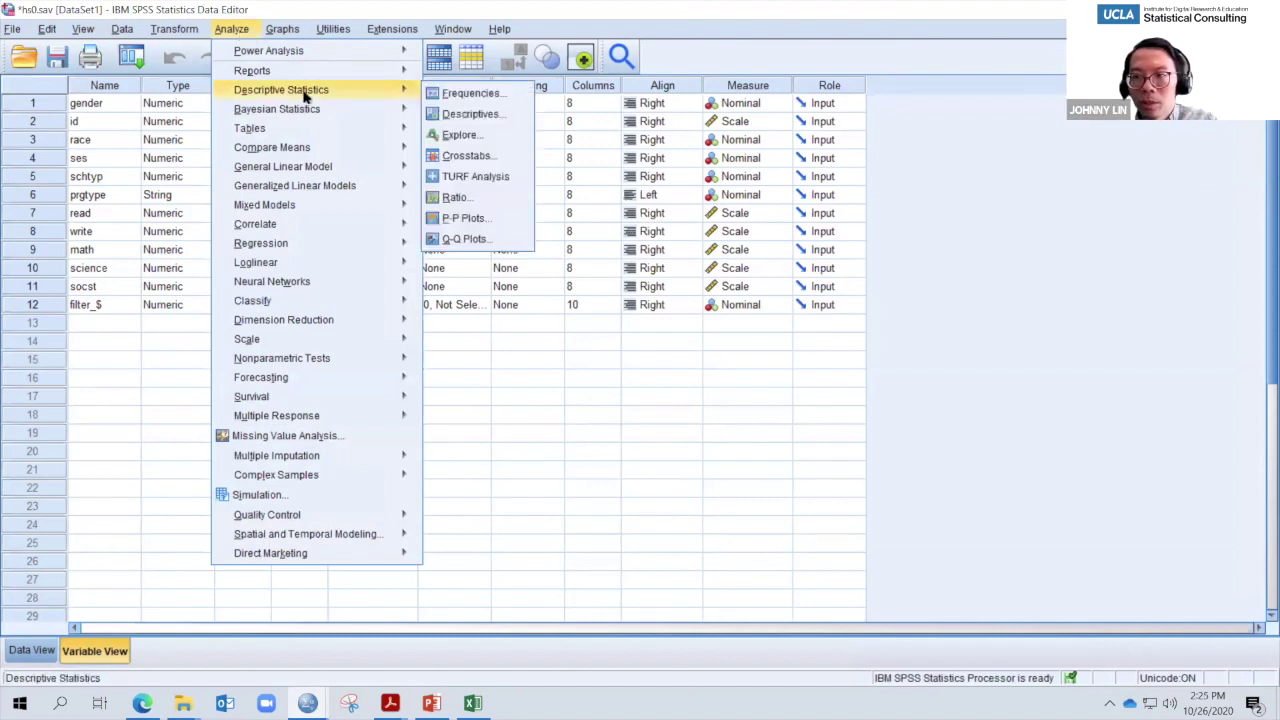
click(466, 94)
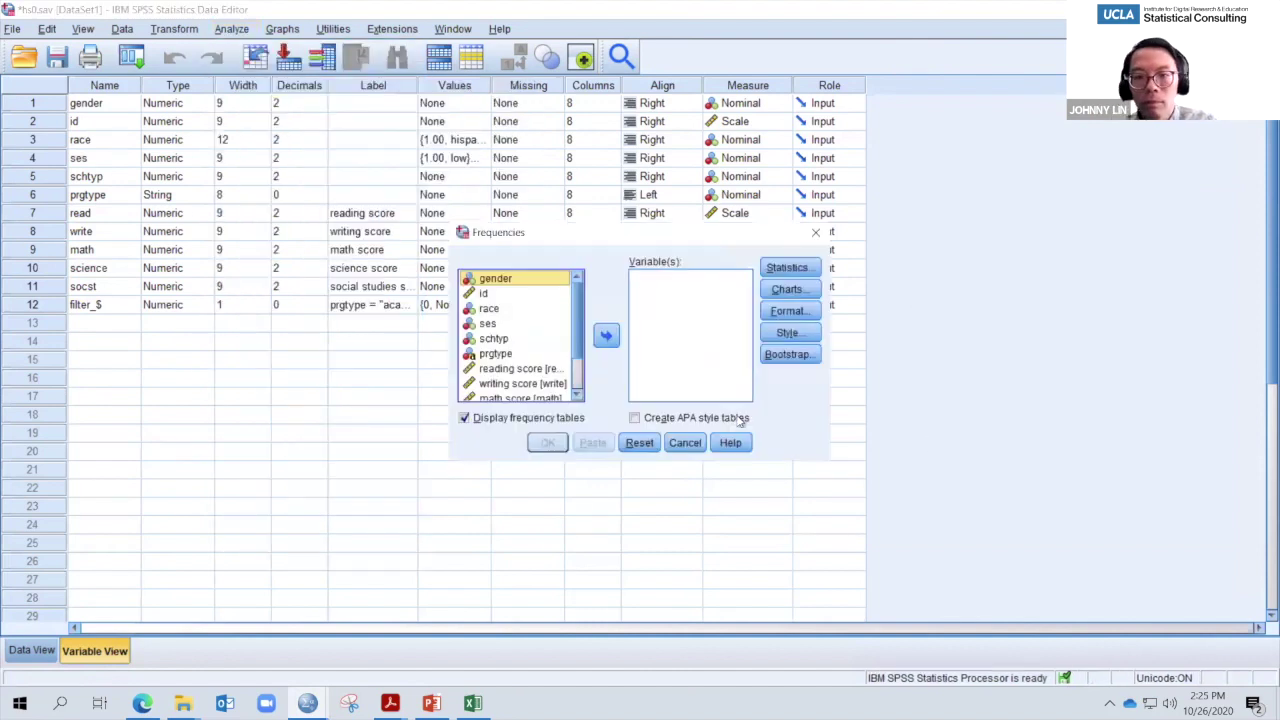
click(505, 324)
click(605, 337)
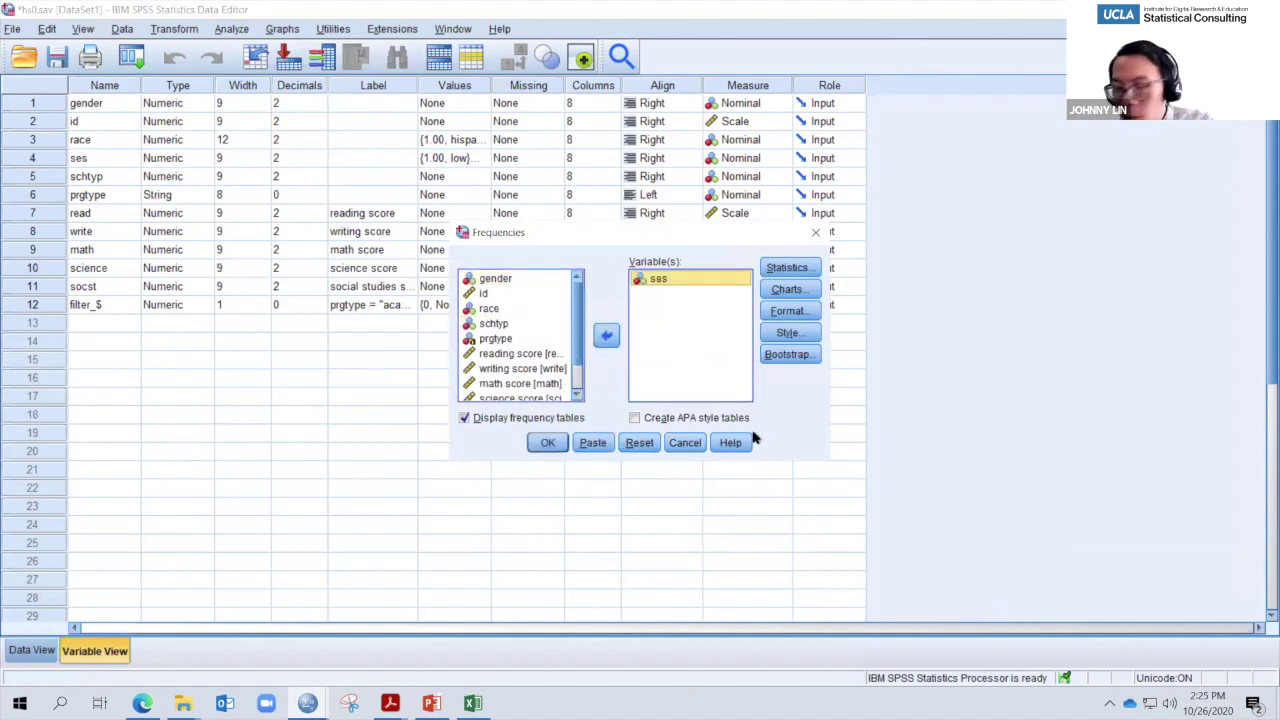
- Add a histogram with a normal curve to the ses frequencies and run the analysis
click(812, 290)
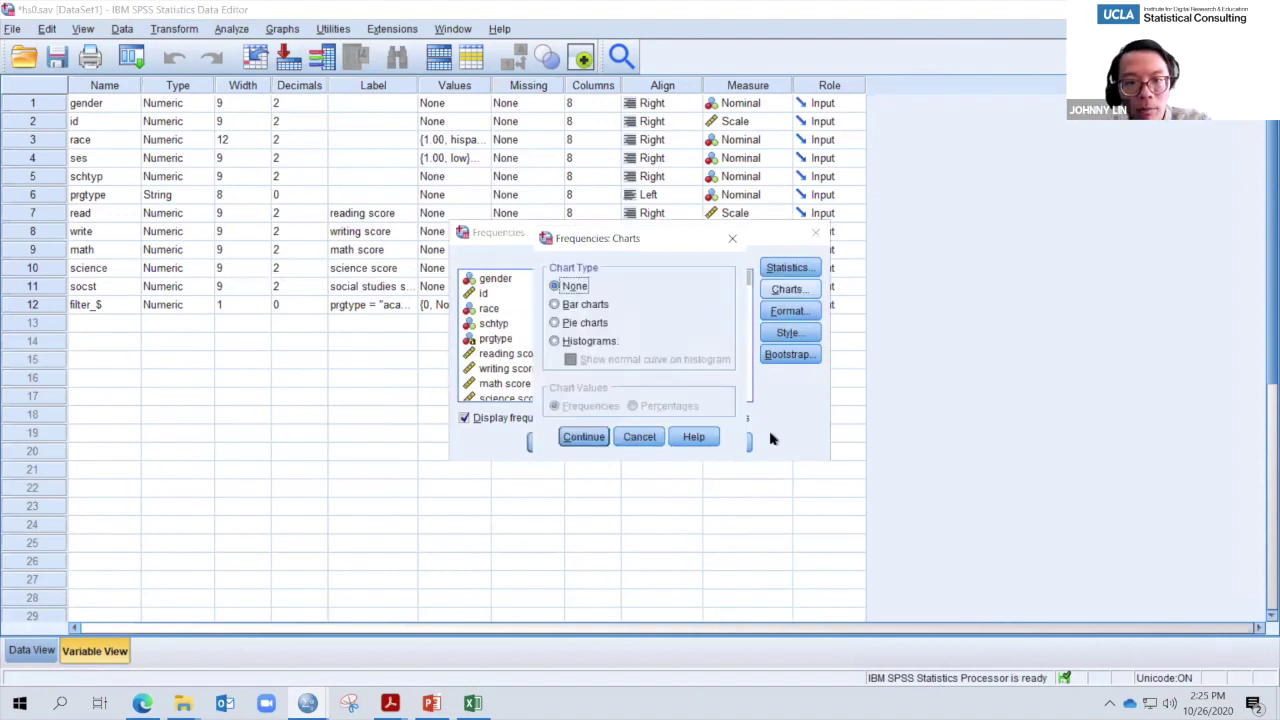
click(553, 344)
click(570, 362)
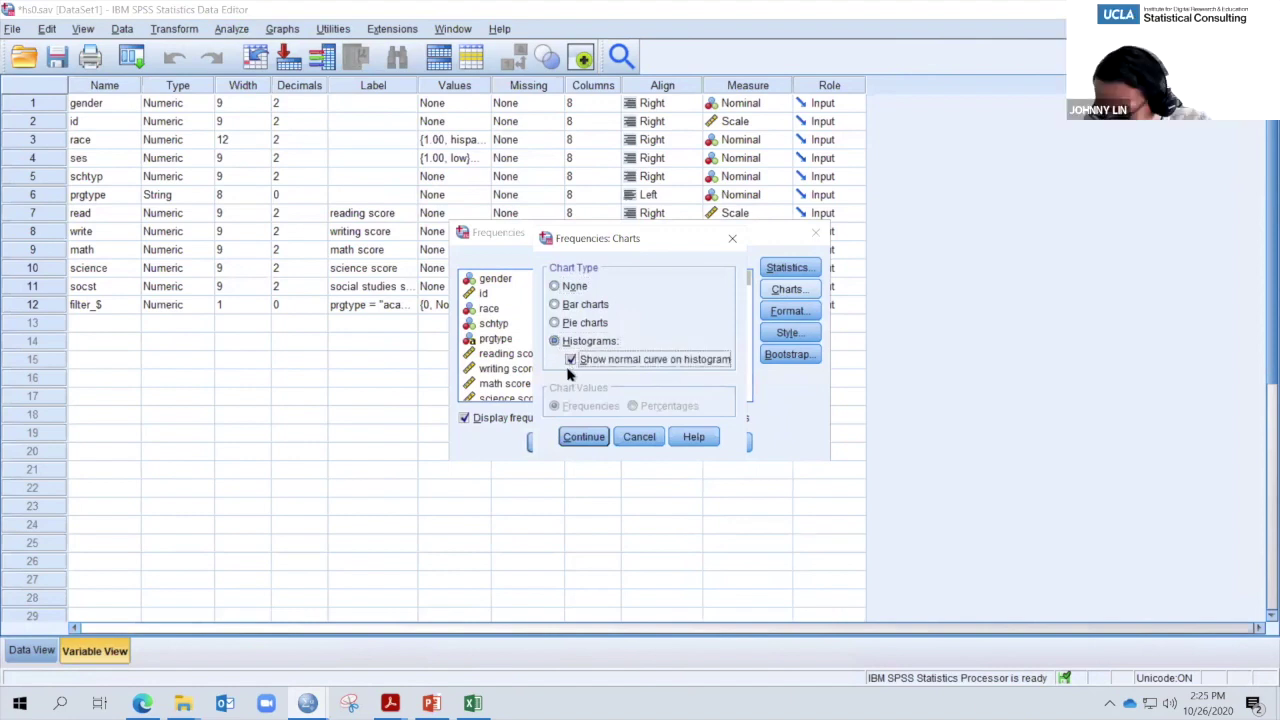
click(587, 436)
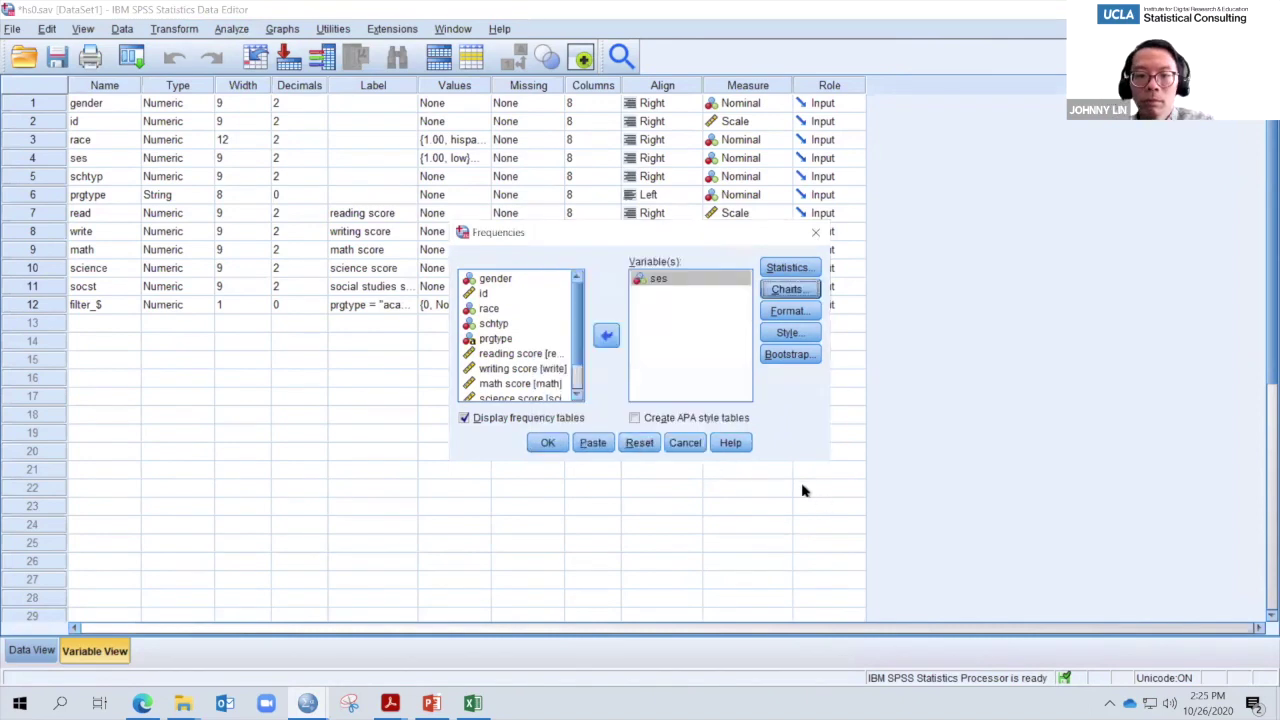
click(545, 443)
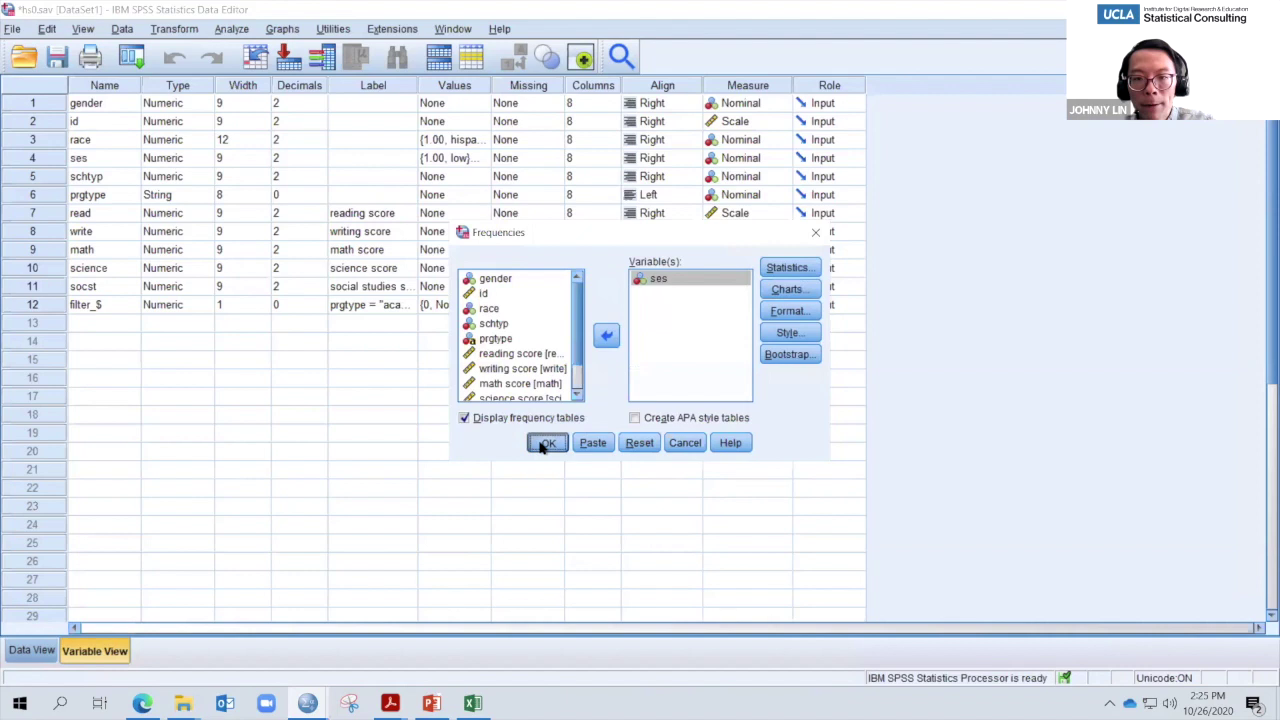
- Examine the ses frequency table and compare it with the histogram in the output
scroll(857, 466, down, 2)
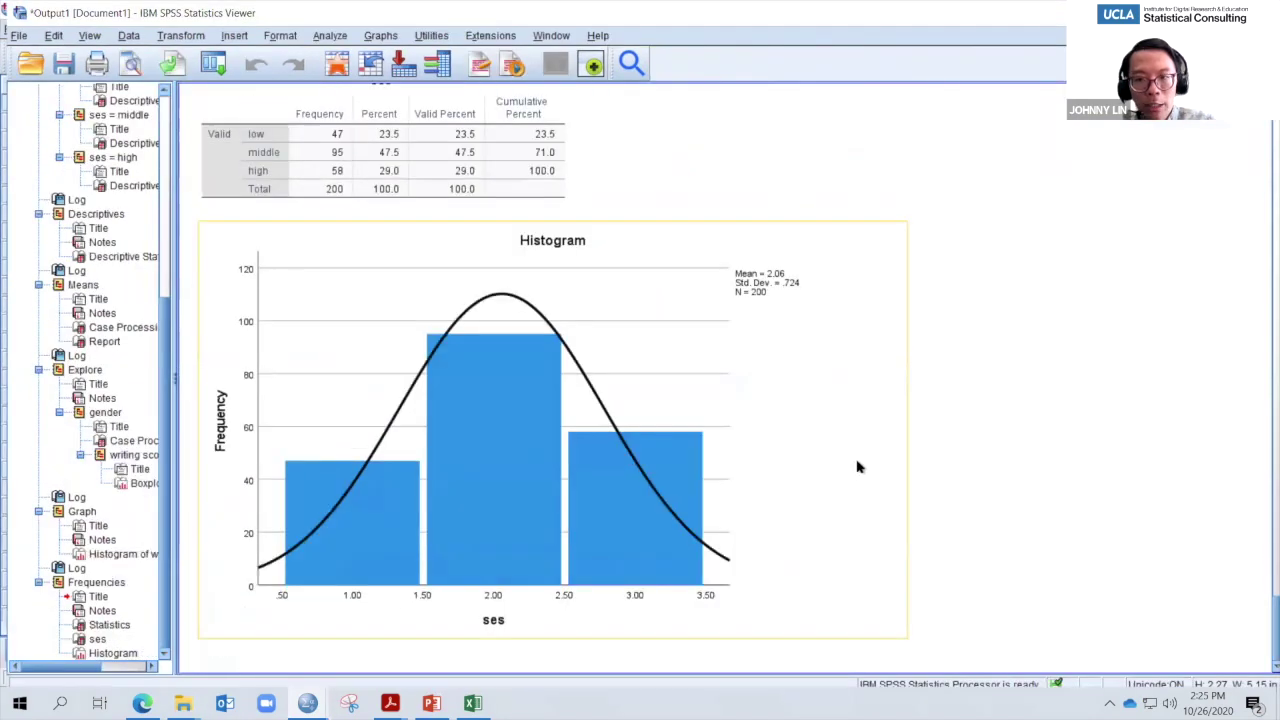
scroll(857, 466, up, 1)
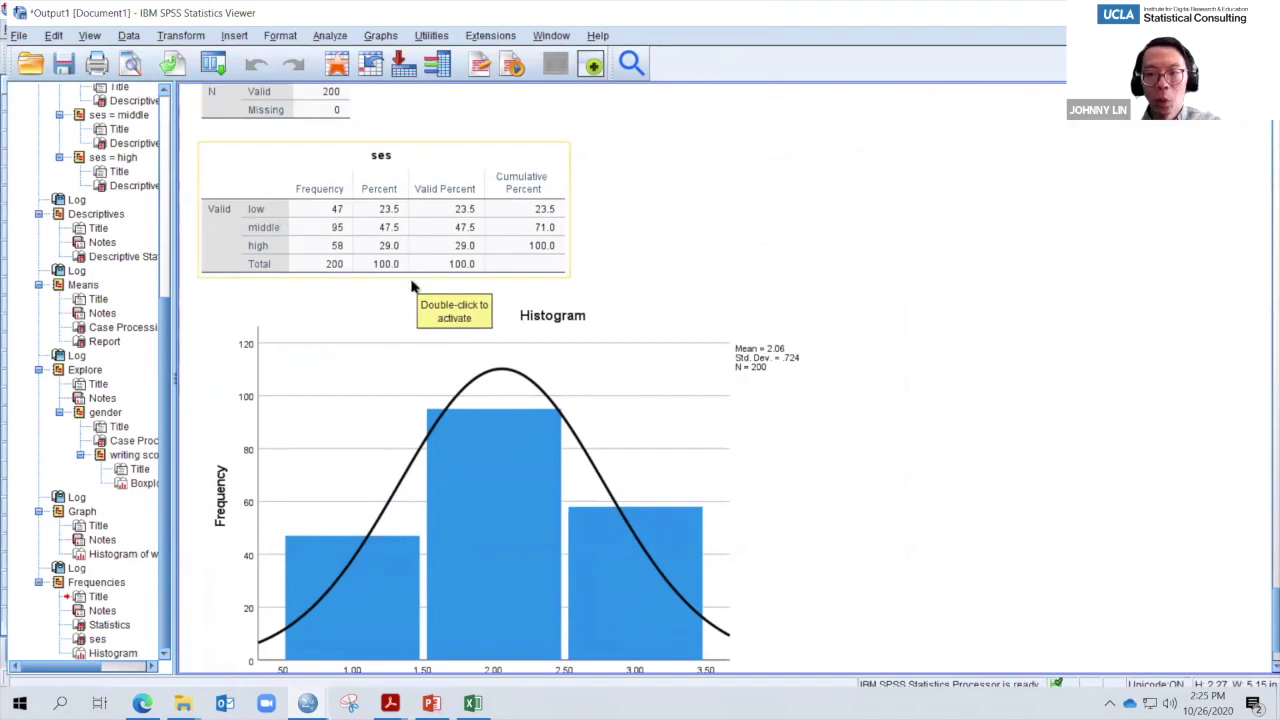
scroll(425, 260, up, 2)
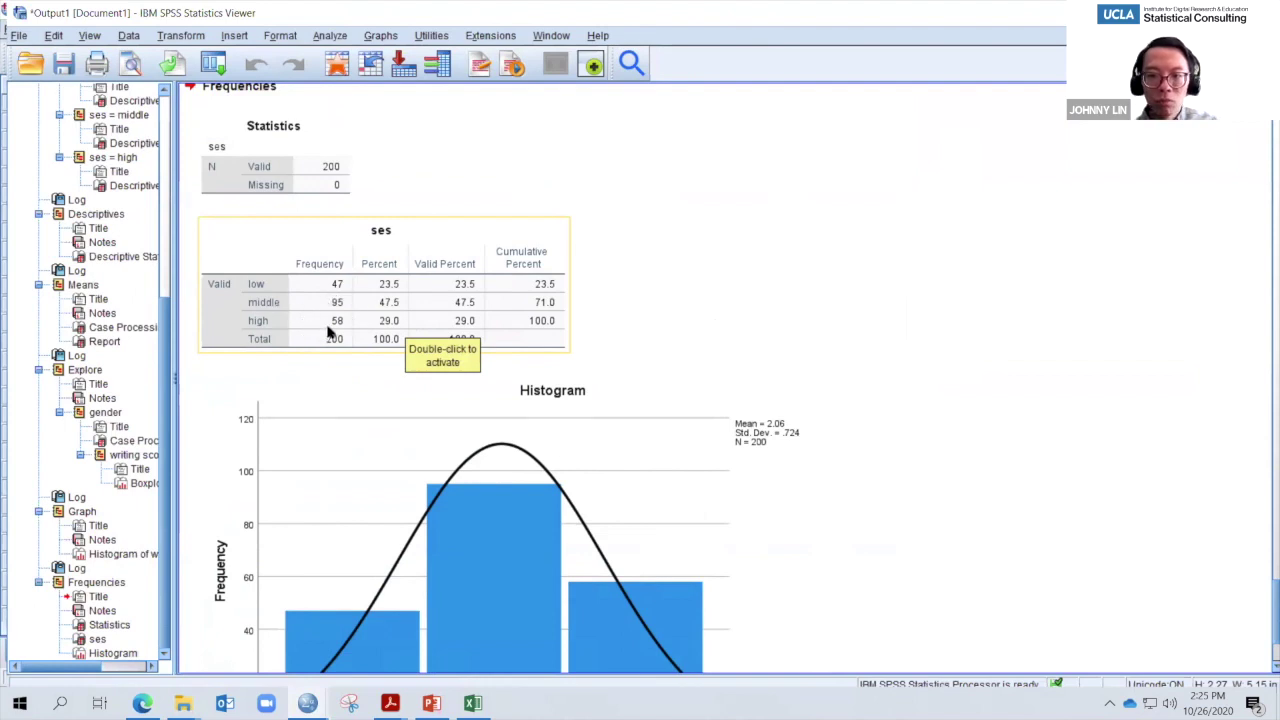
scroll(330, 332, down, 3)
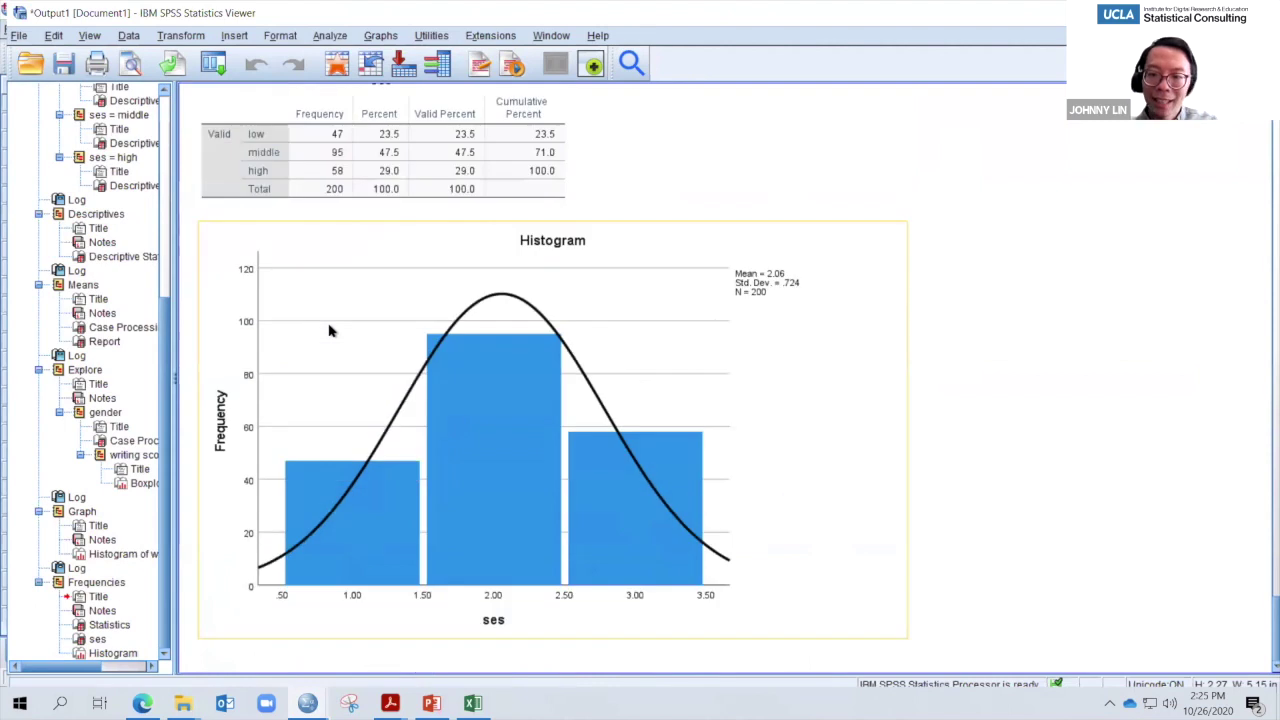
scroll(330, 332, up, 1)
scroll(330, 332, down, 1)
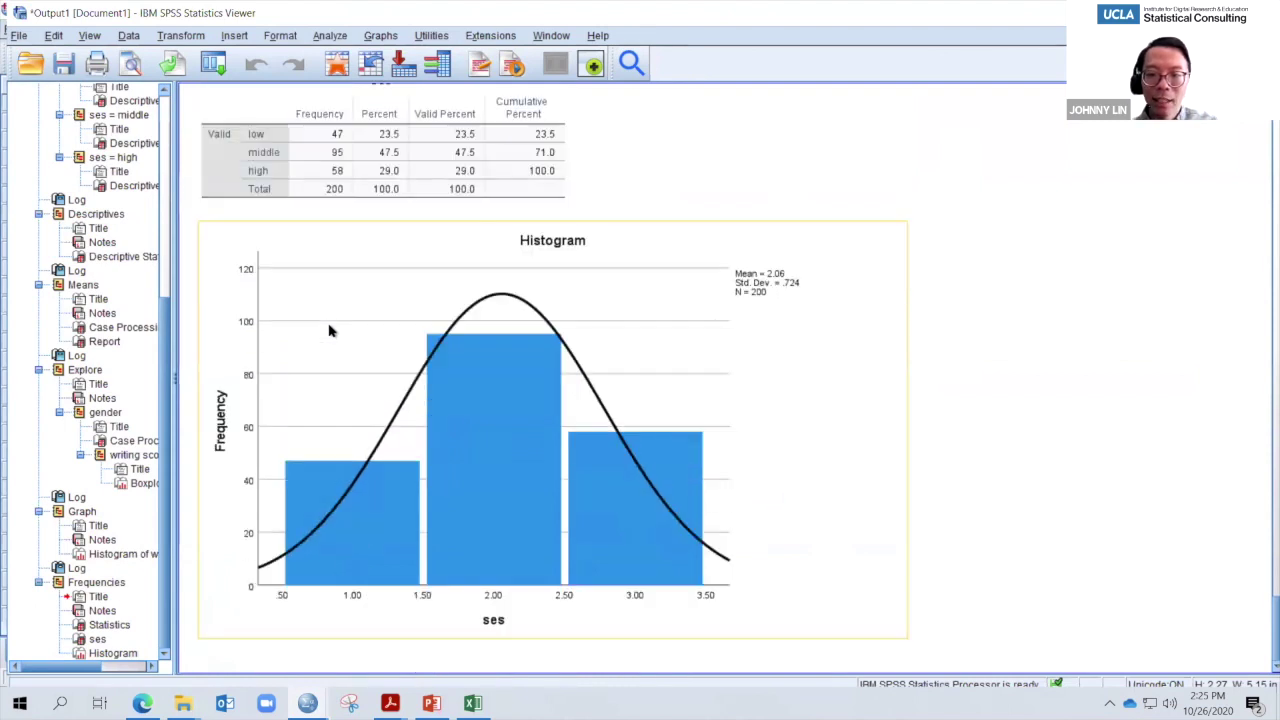
scroll(330, 332, up, 1)
scroll(593, 516, down, 1)
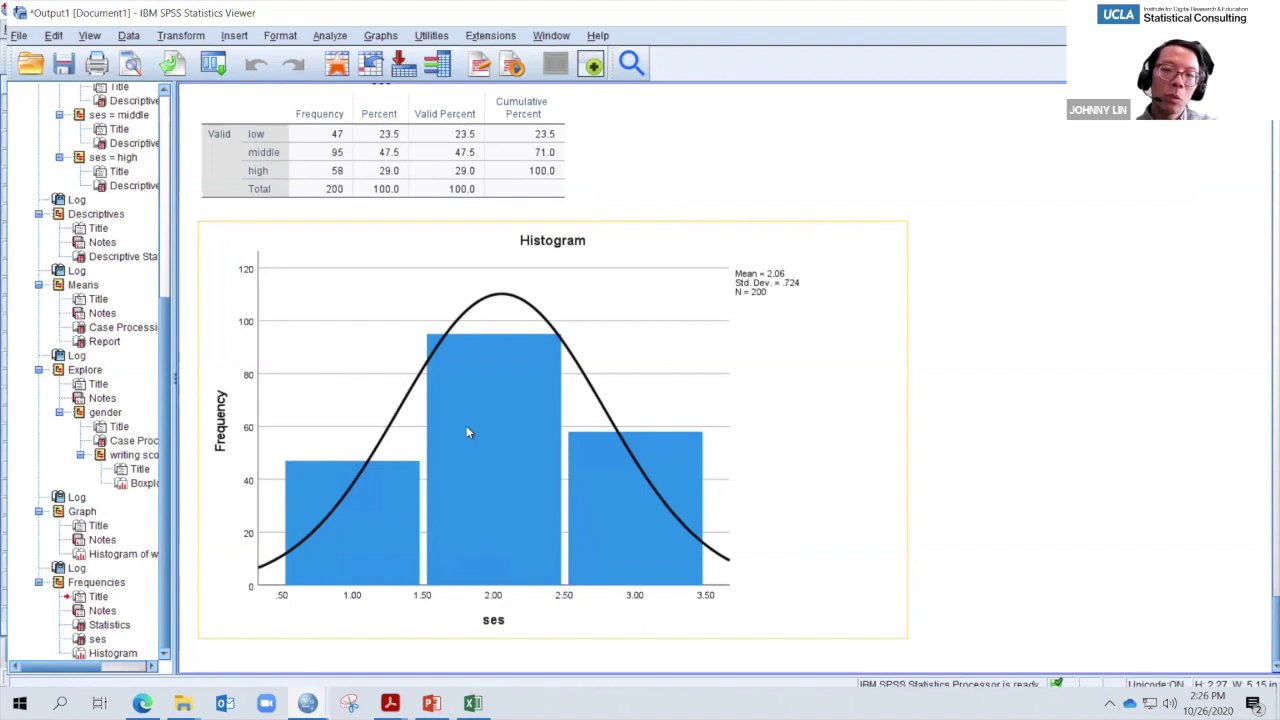
scroll(470, 428, up, 1)
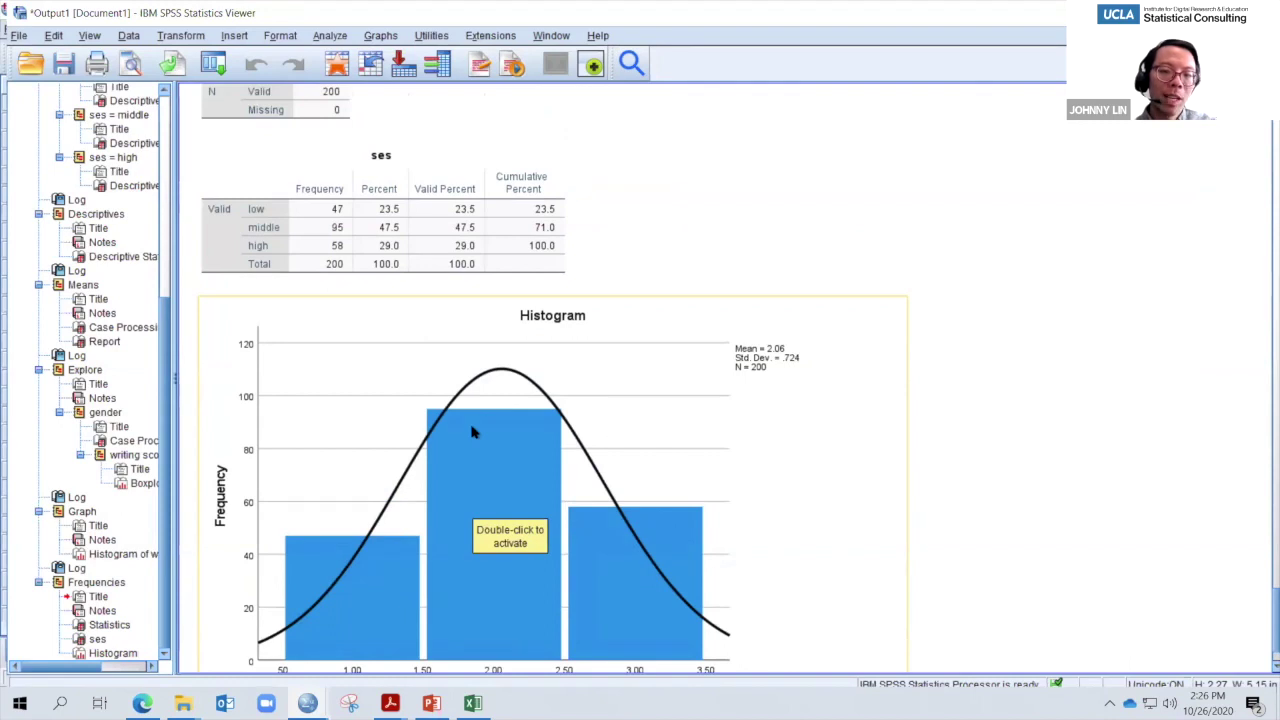
scroll(474, 432, down, 1)
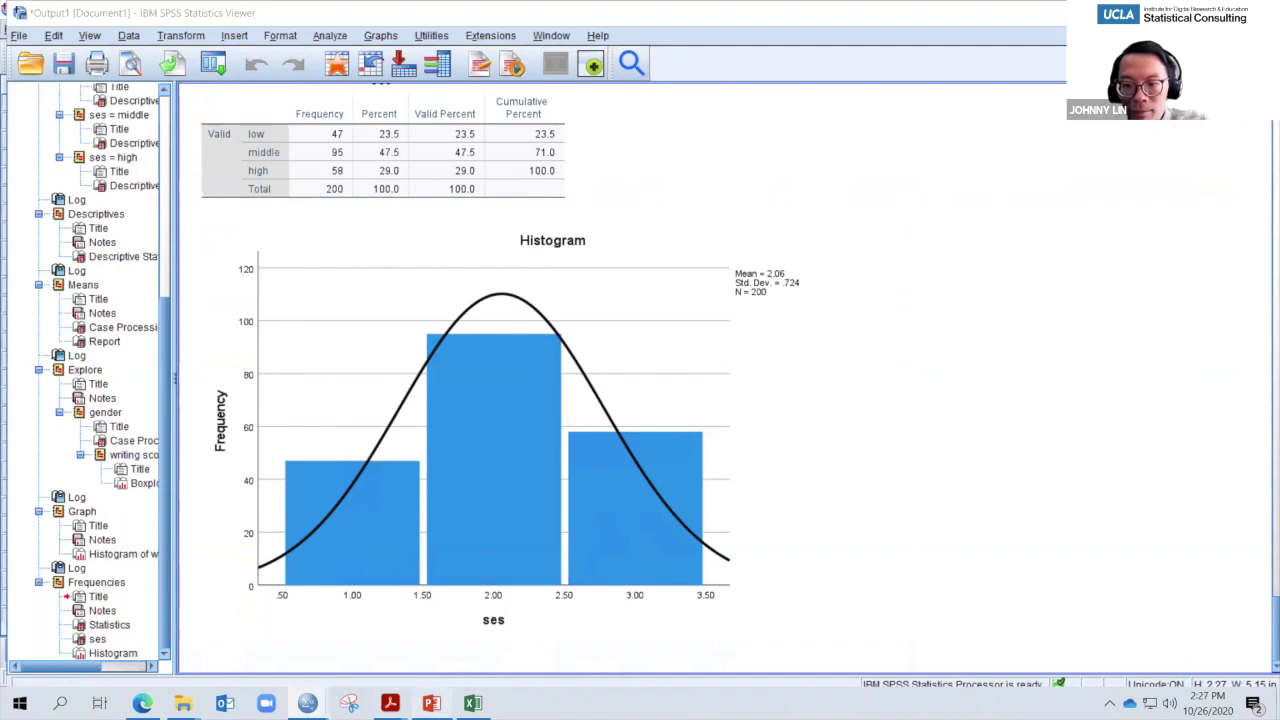
- Switch to the introspss21 presentation in PowerPoint and go to the slide on the frequency and histogram of SES
click(431, 703)
scroll(134, 514, down, 3)
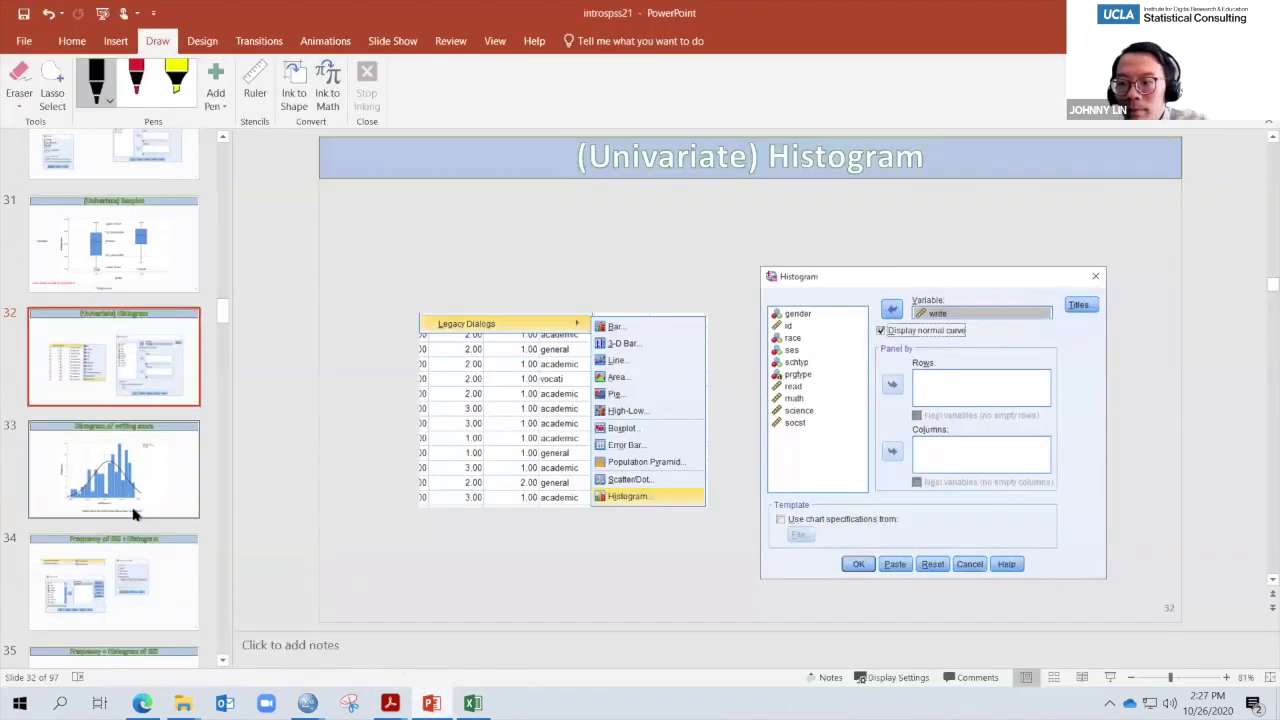
scroll(134, 514, down, 1)
click(129, 594)
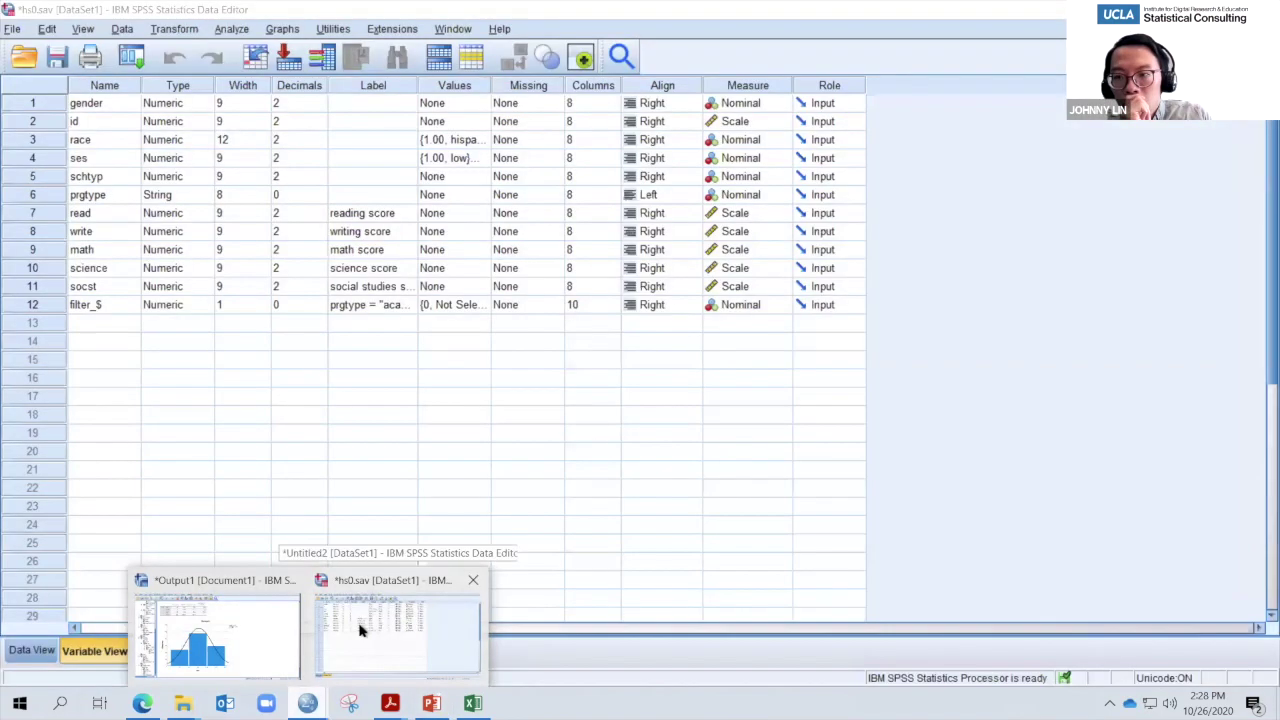
- Switch to the hs0.sav dataset in SPSS Statistics and close the Output1 viewer window
click(357, 623)
mouse_move(307, 703)
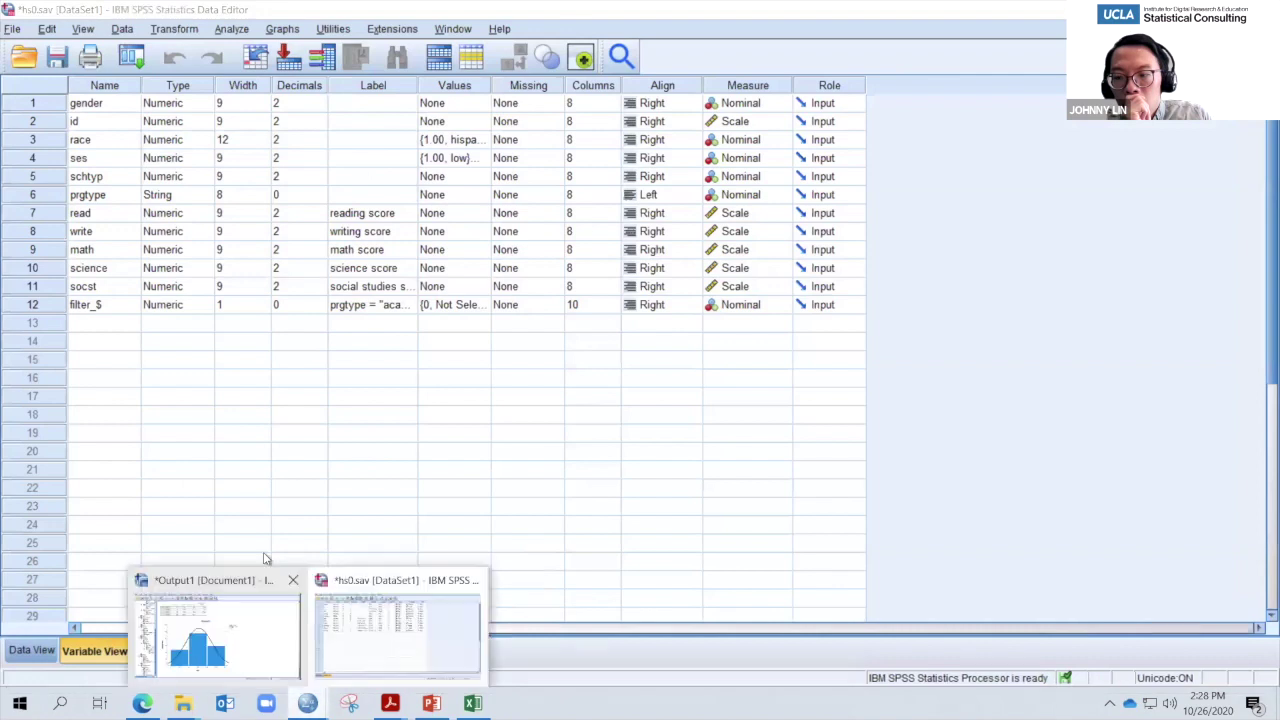
click(292, 581)
click(646, 380)
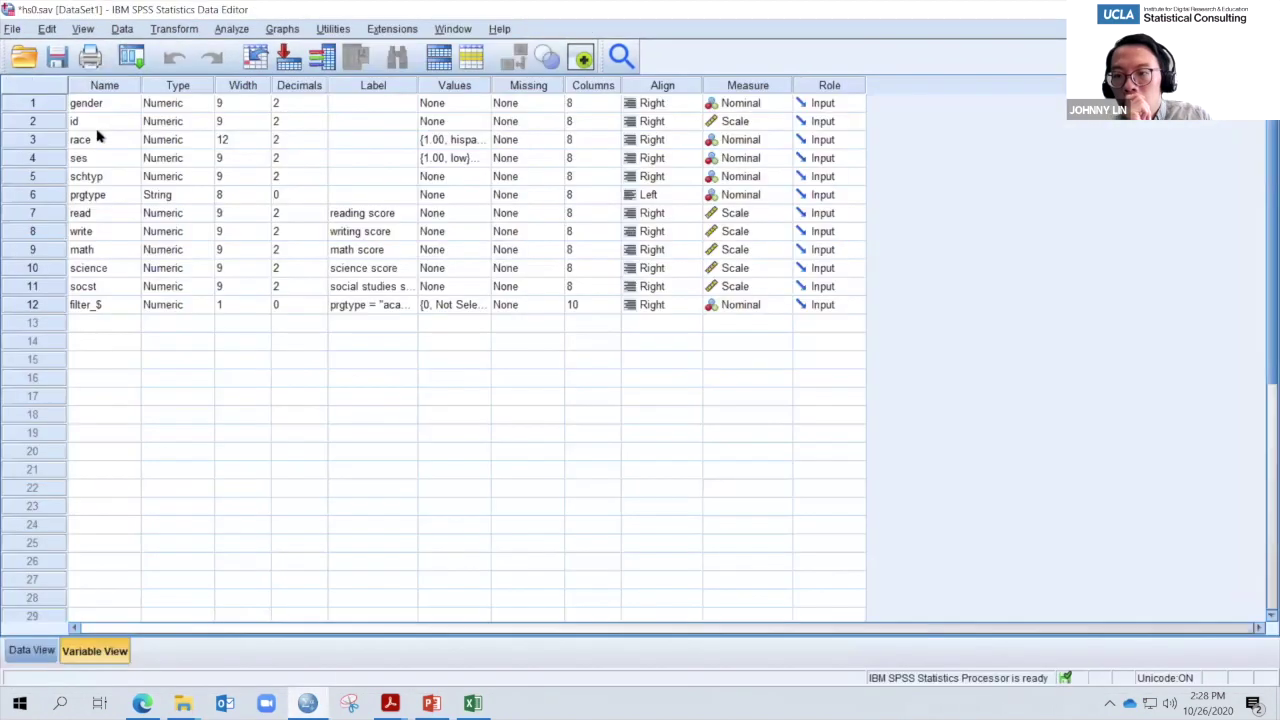
- Delete the filter_$ variable from the hs0.sav variable definitions
click(33, 651)
click(98, 651)
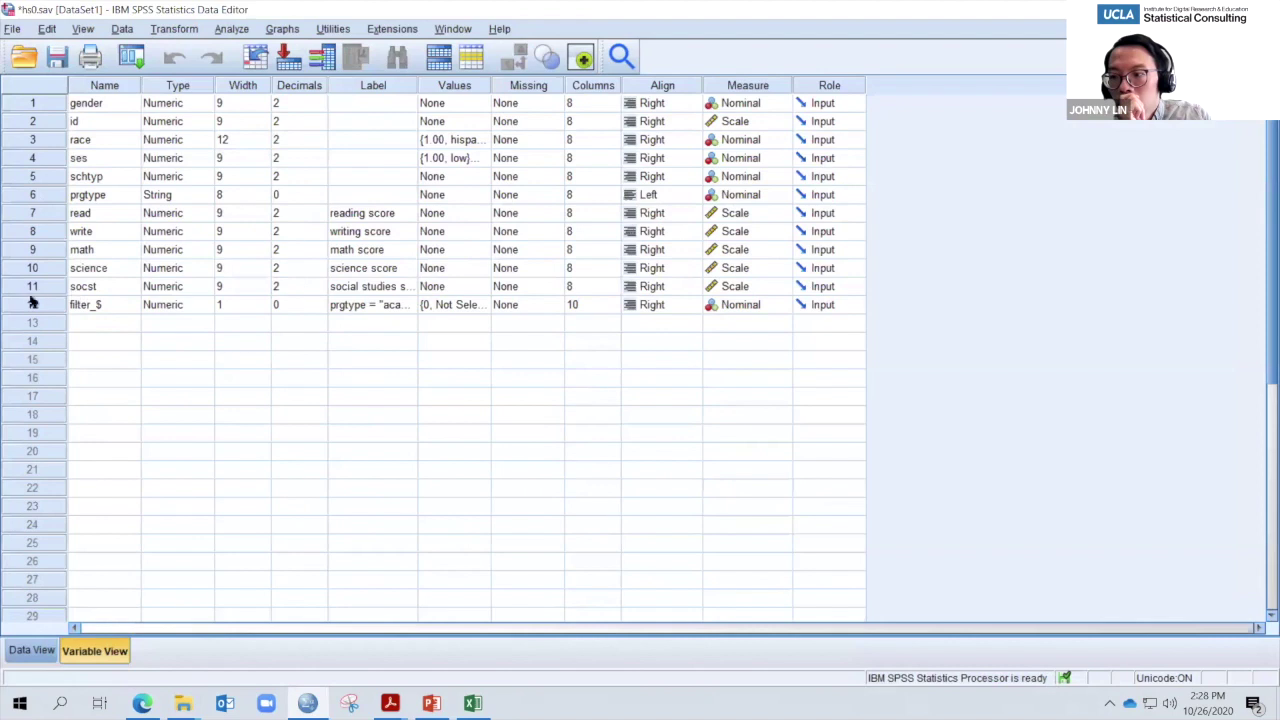
right_click(30, 304)
key(Return)
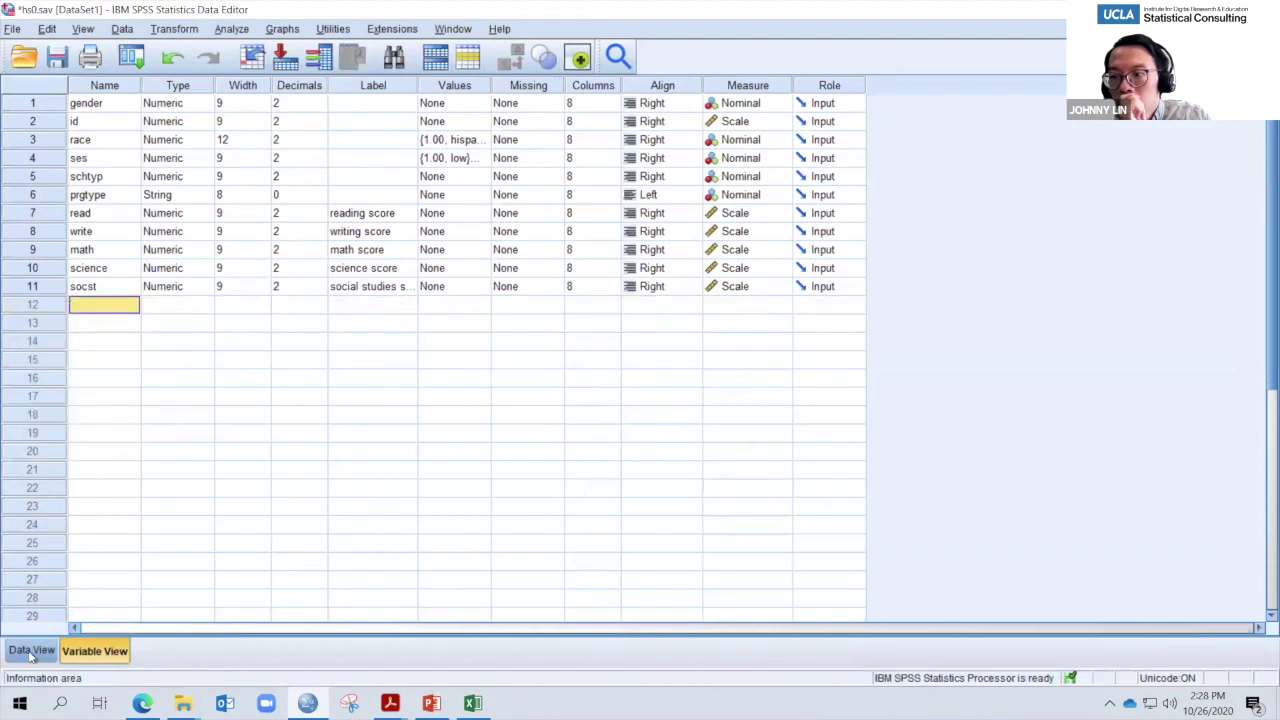
- Plot a histogram of the writing score with a normal curve, paneled in columns by gender
click(33, 651)
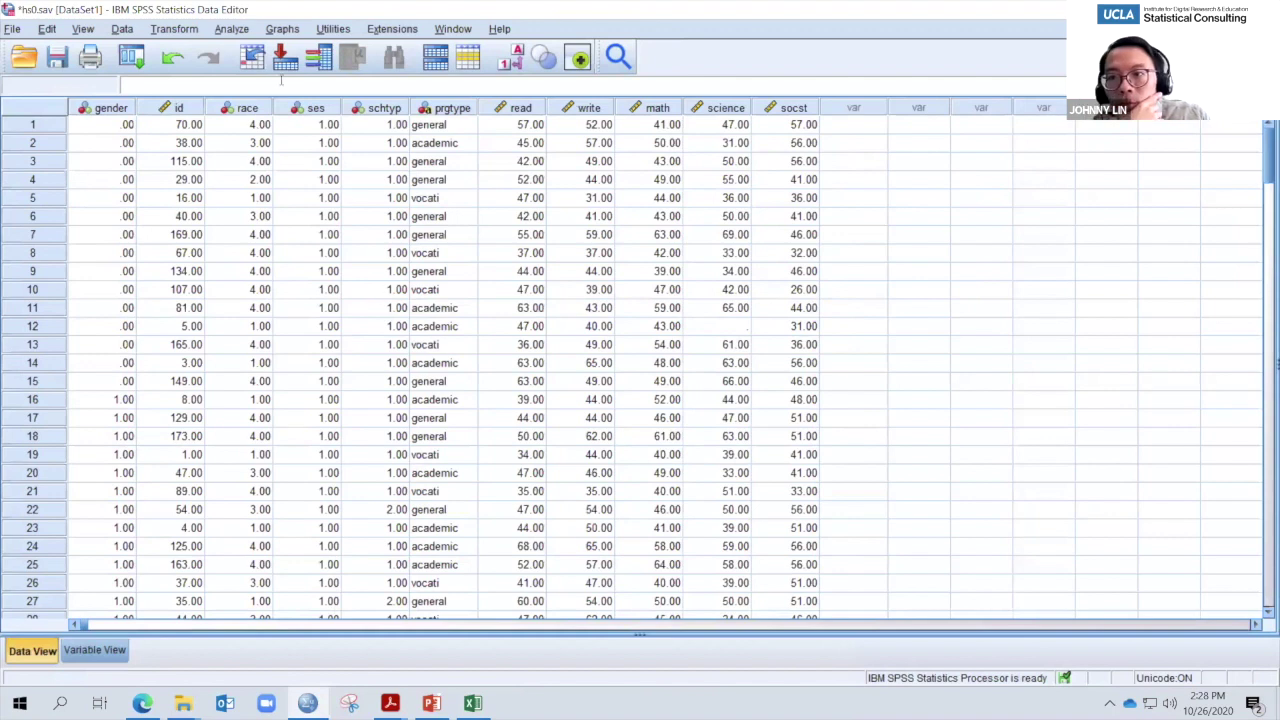
click(134, 60)
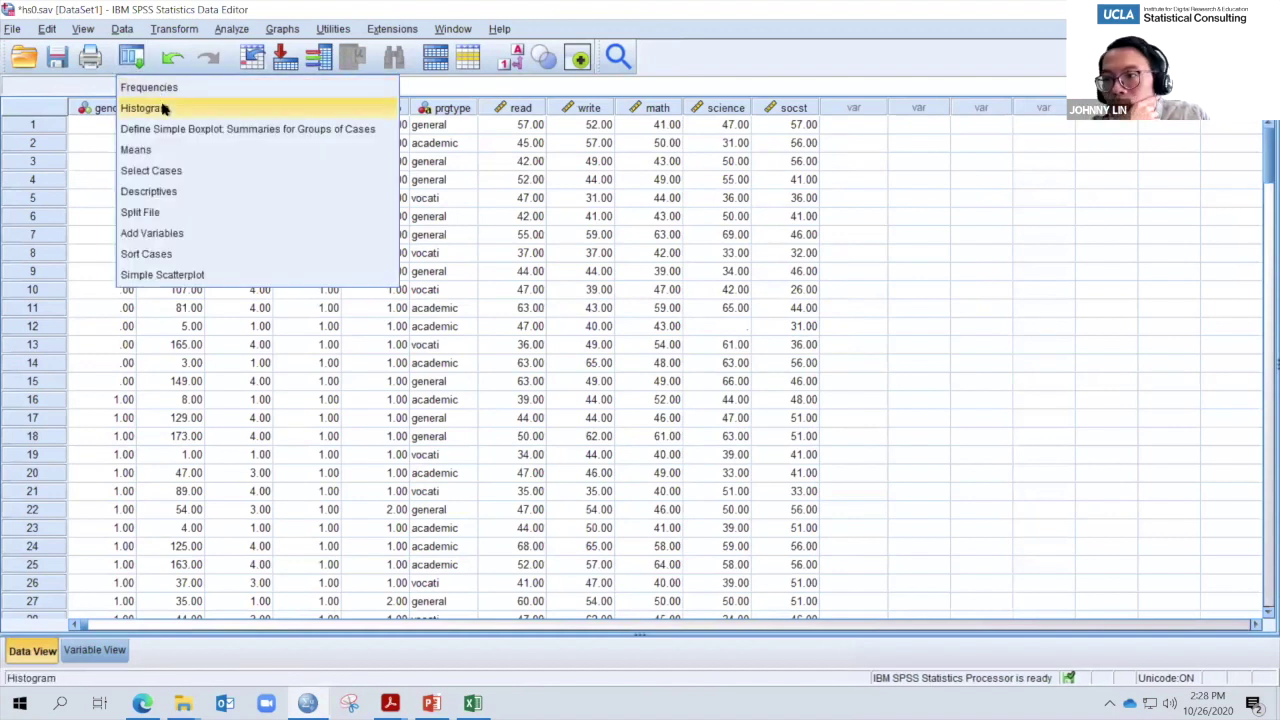
click(165, 108)
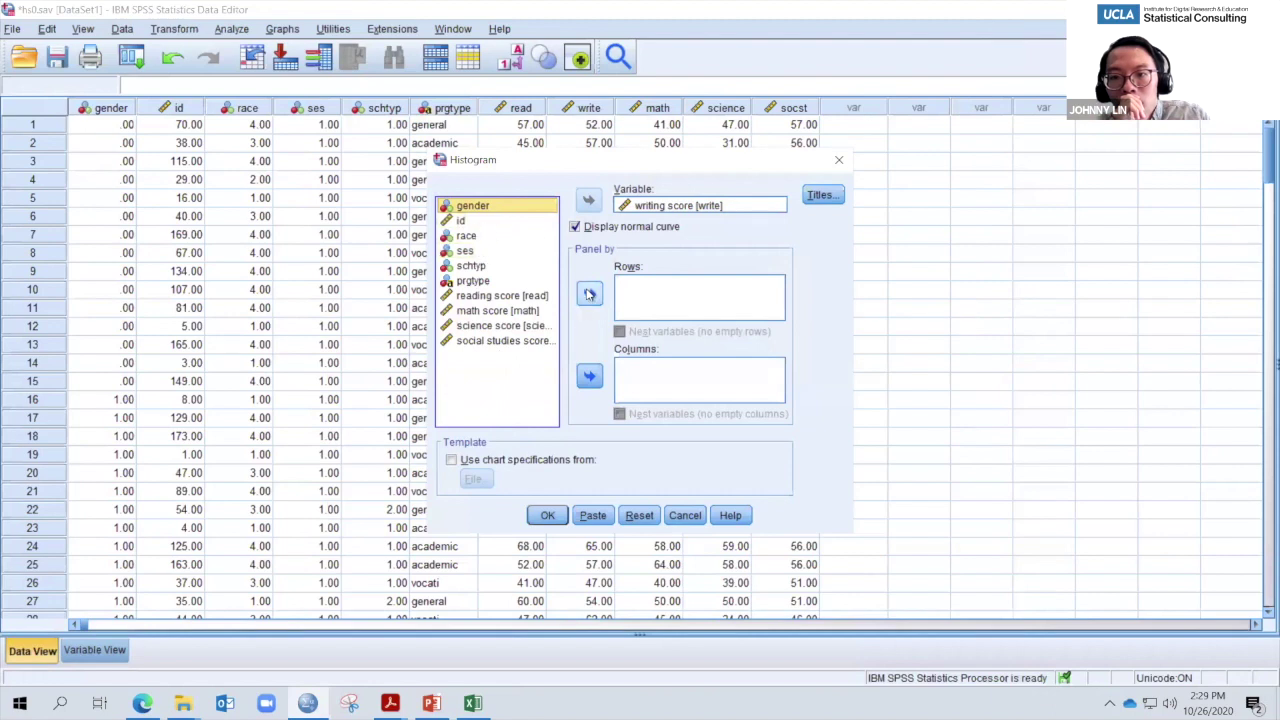
click(588, 380)
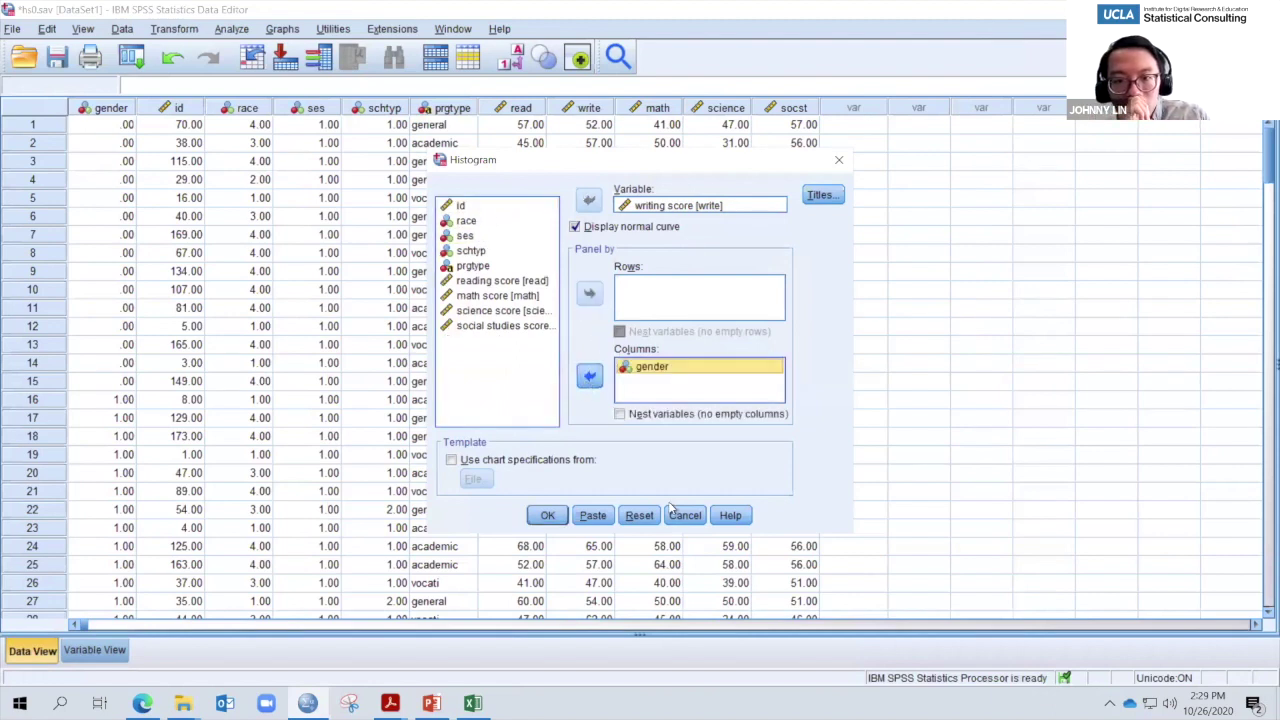
click(547, 515)
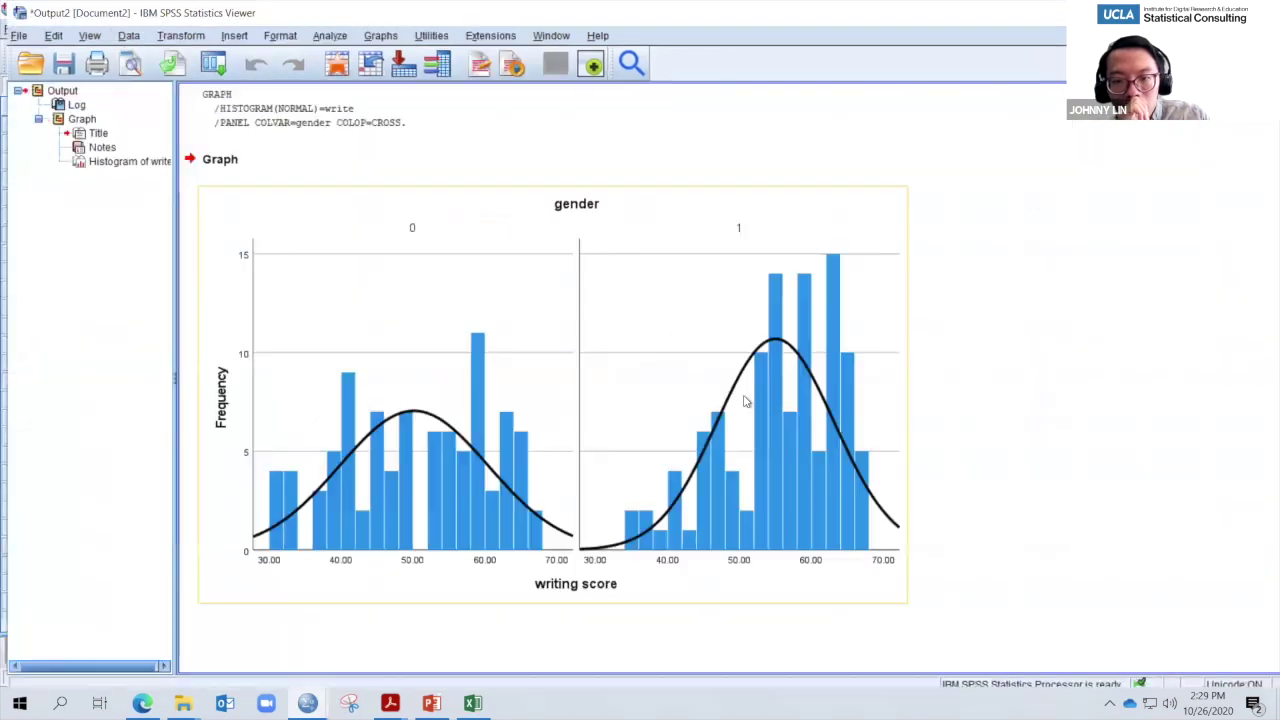
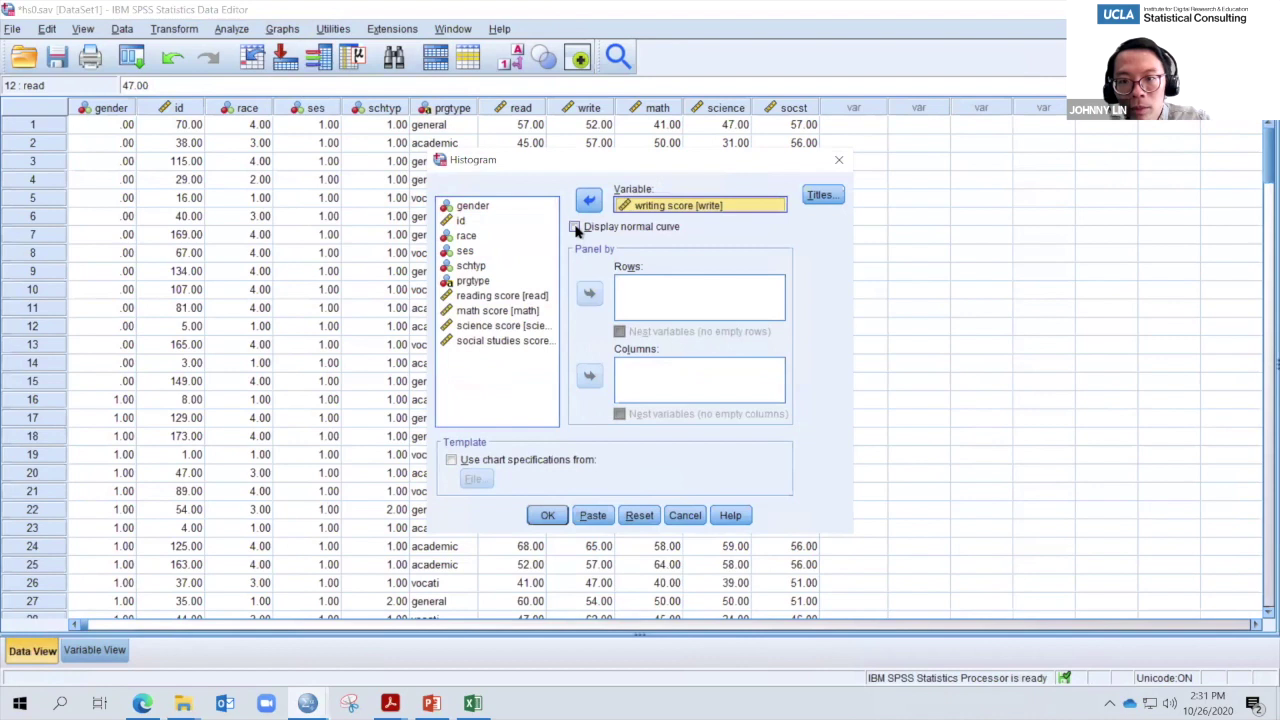
- Set up the writing score histogram again with the normal curve and gender as column panels, run it and compare it with the previous chart
click(575, 227)
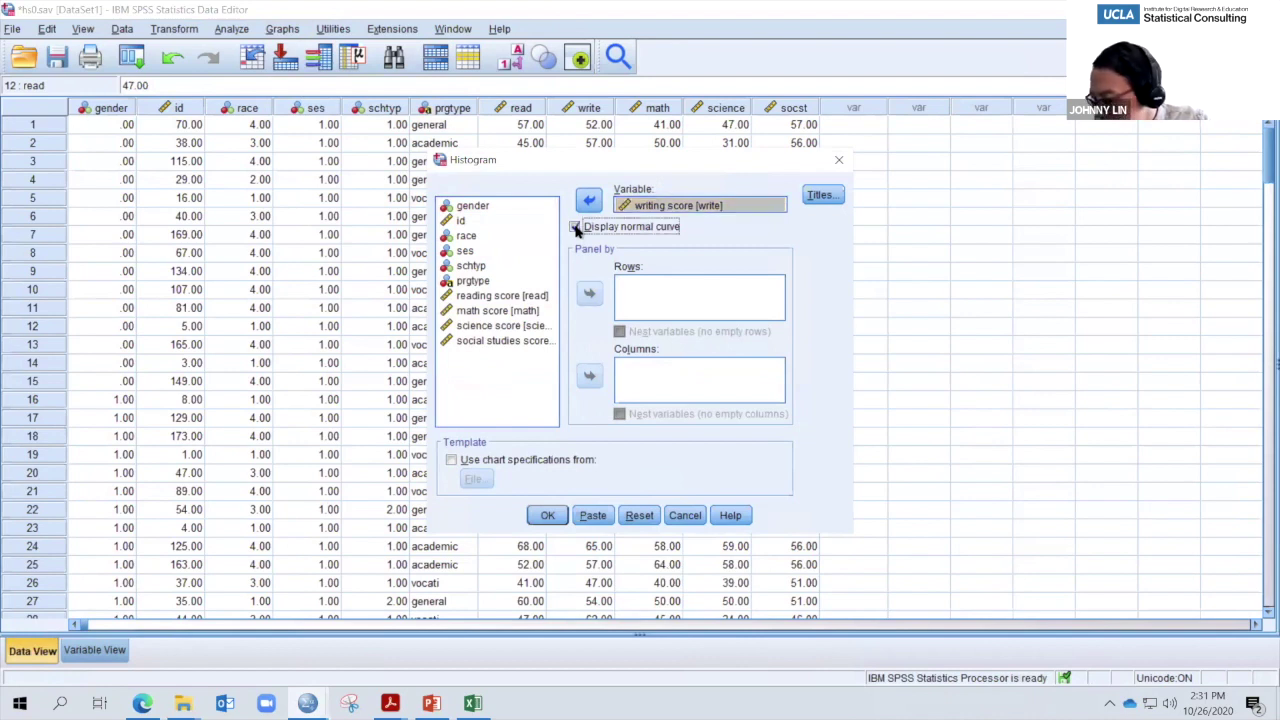
click(468, 208)
click(589, 375)
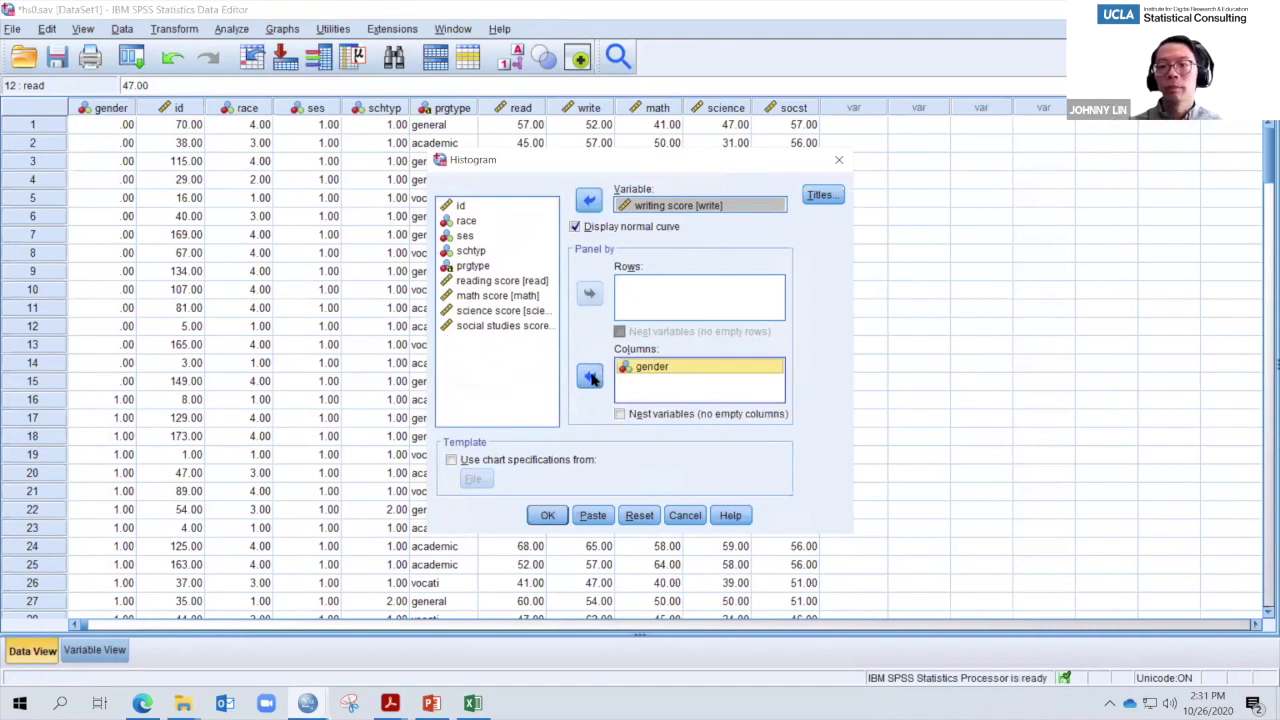
click(547, 515)
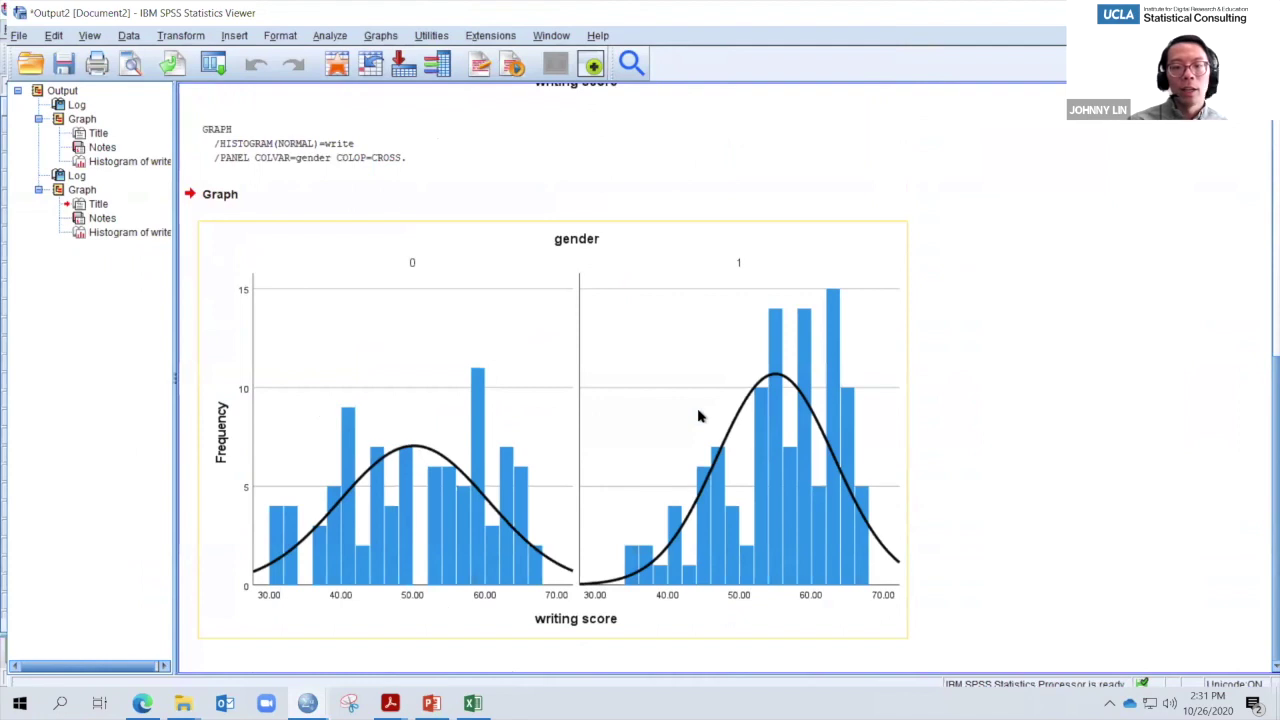
scroll(700, 416, up, 3)
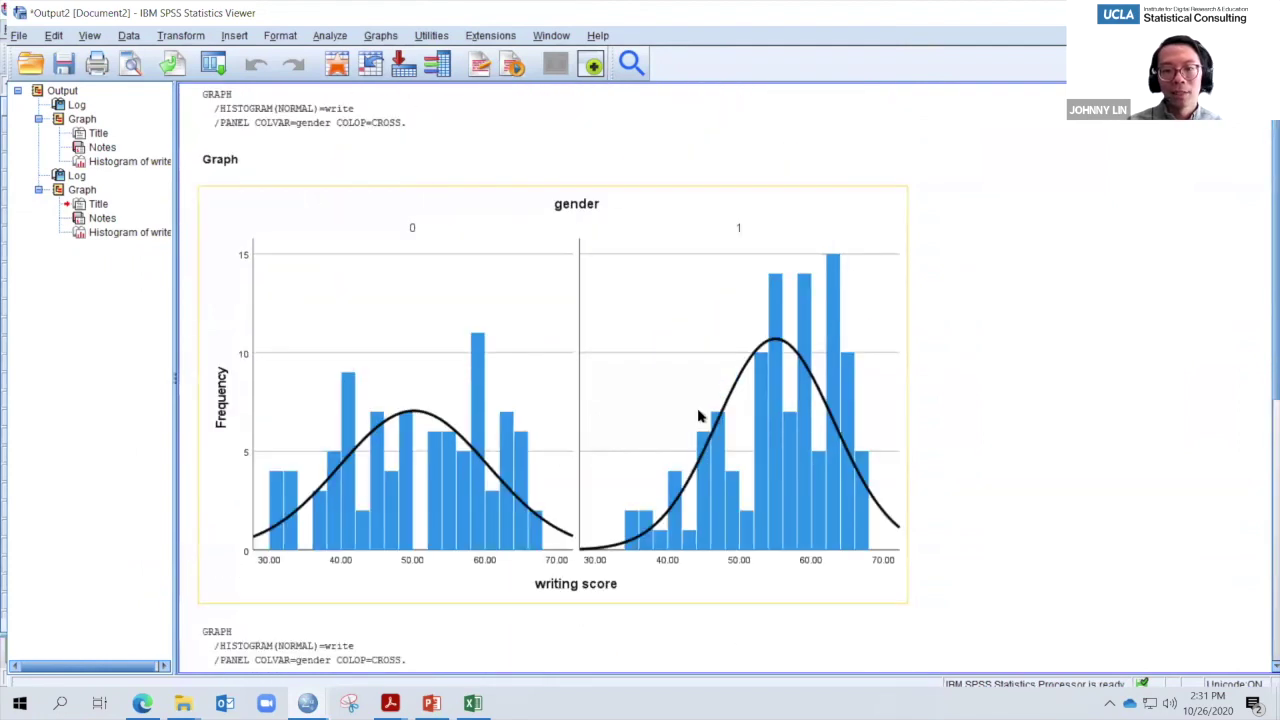
scroll(700, 416, down, 3)
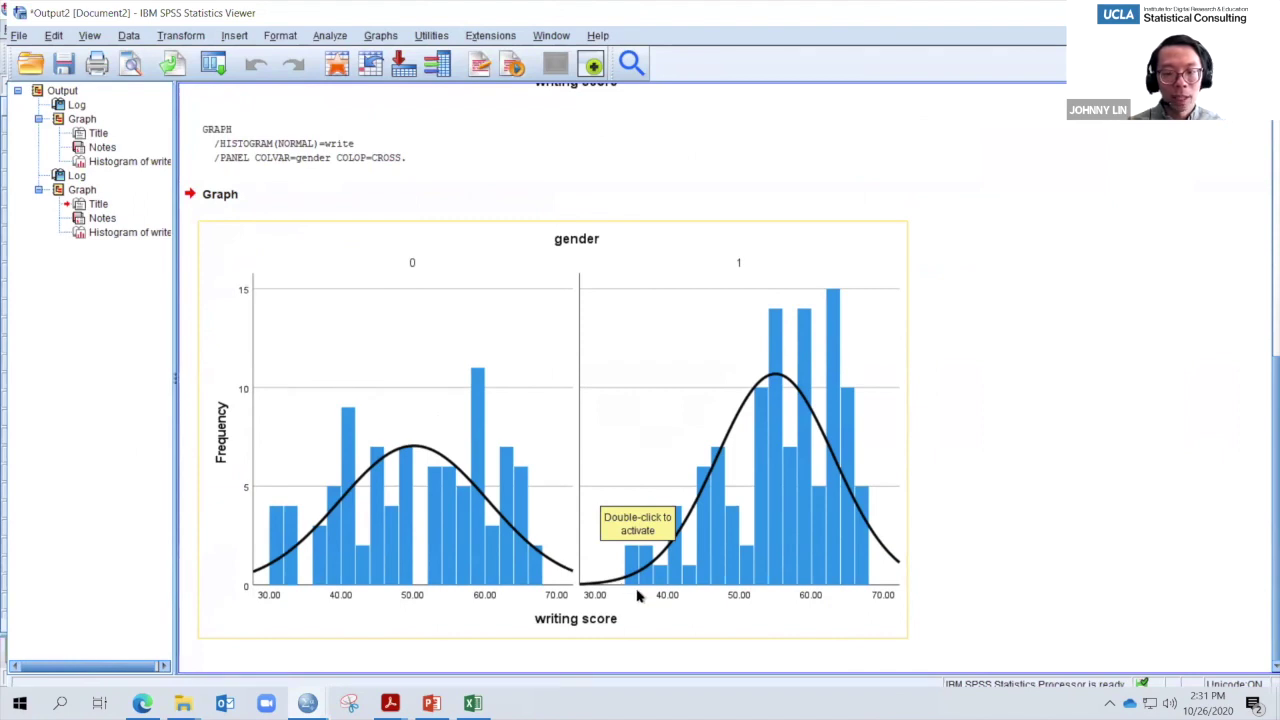
- Switch to the introspss21 presentation in PowerPoint and go through the Exercise 3 (solution) slide up to the (Bivariate) Crosstabulations slide
click(431, 703)
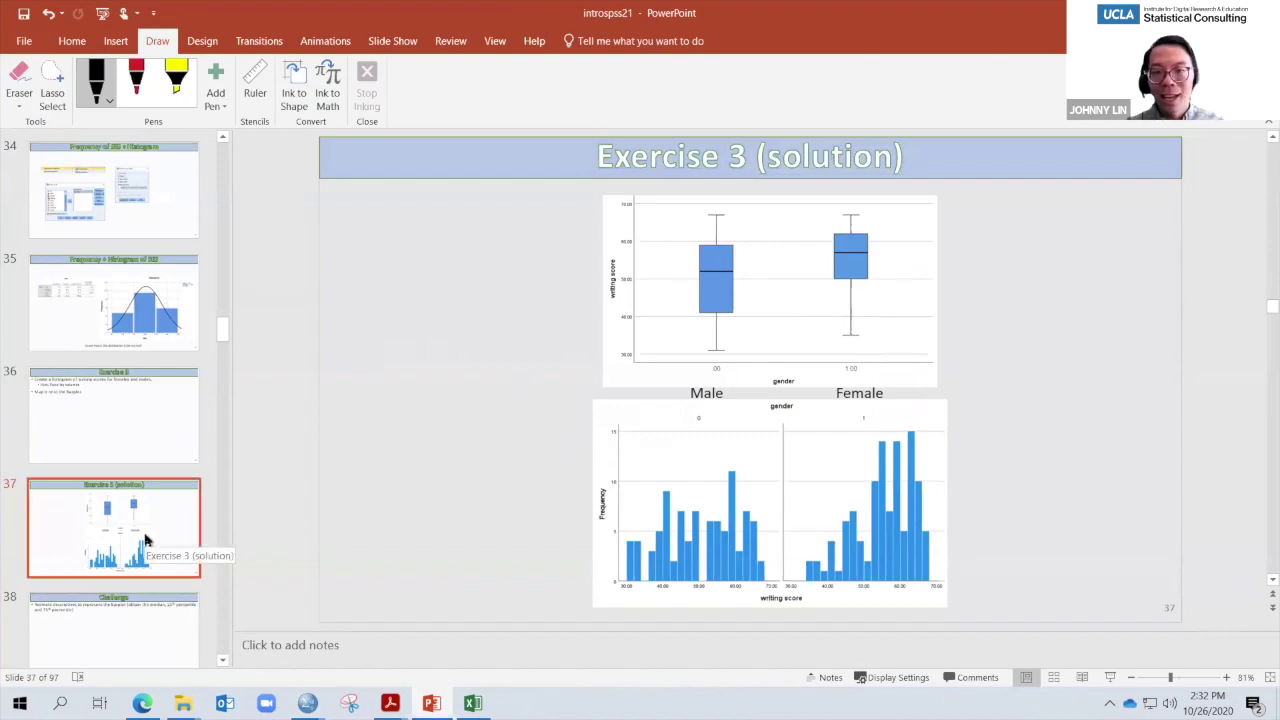
scroll(145, 540, down, 3)
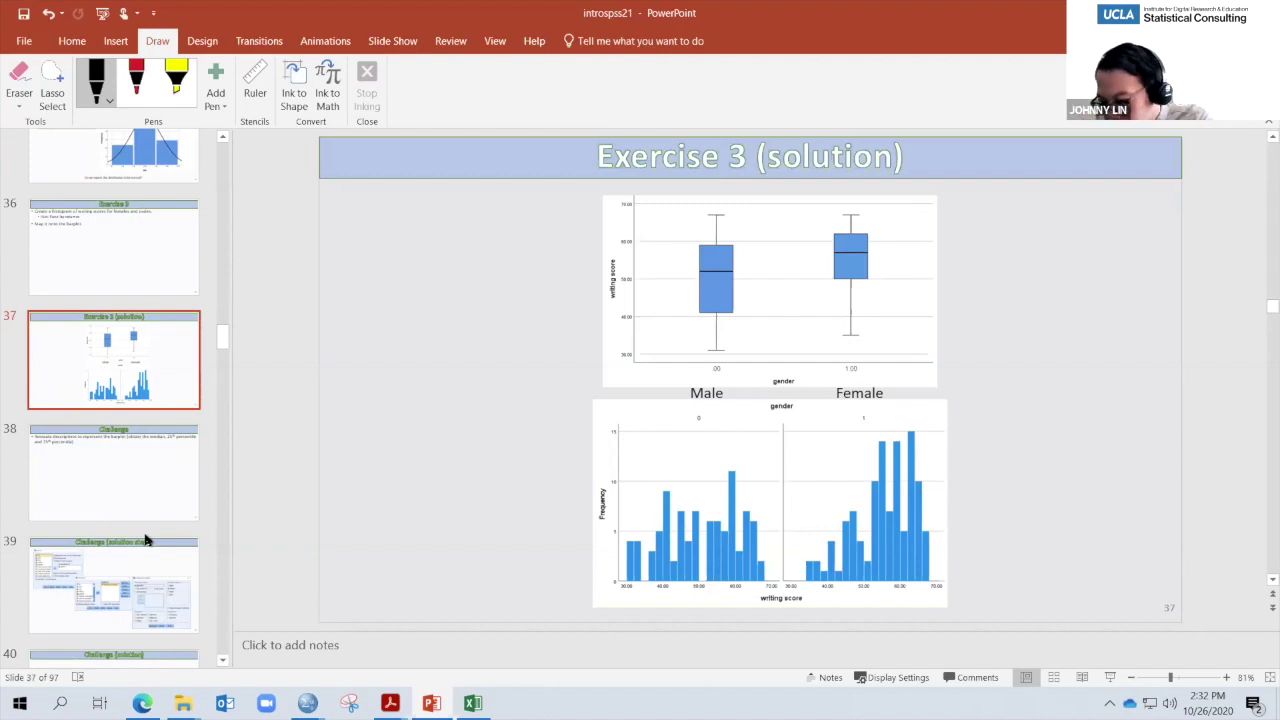
key(shift+F5)
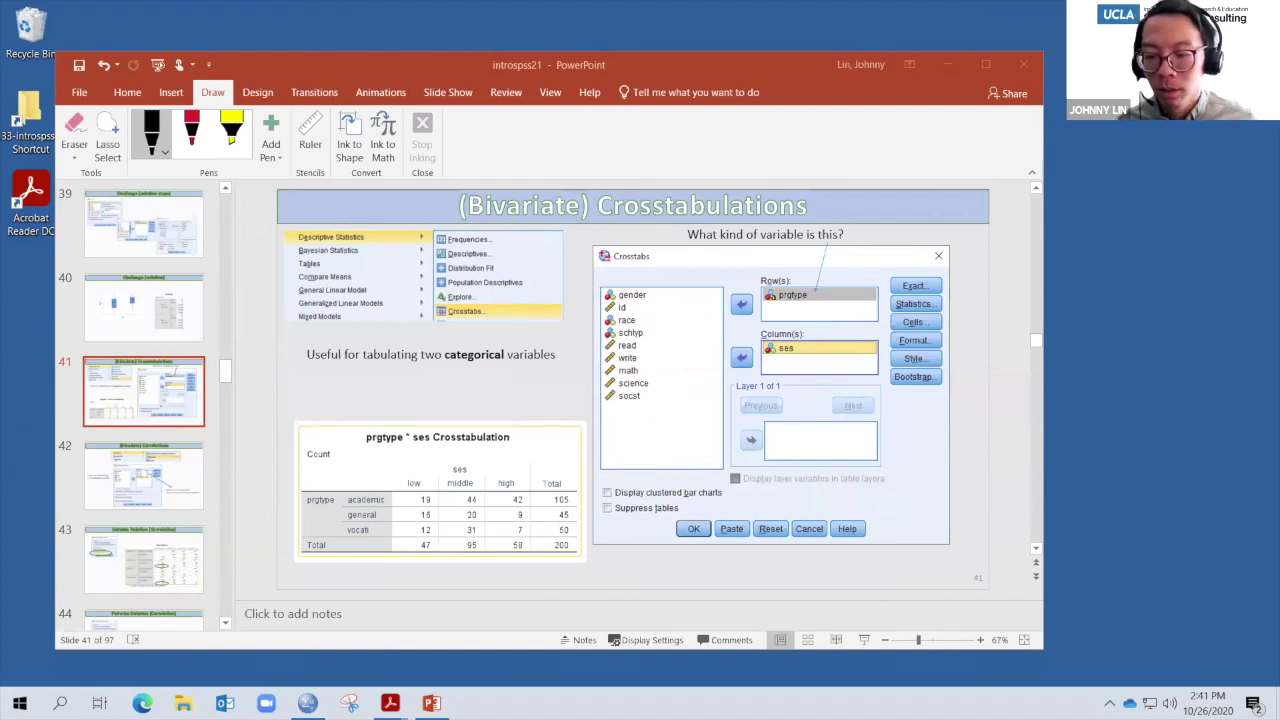
- Switch to the hs0.sav dataset in SPSS Statistics and start a Crosstabs analysis with prgtype as the row variable
key(alt+Tab)
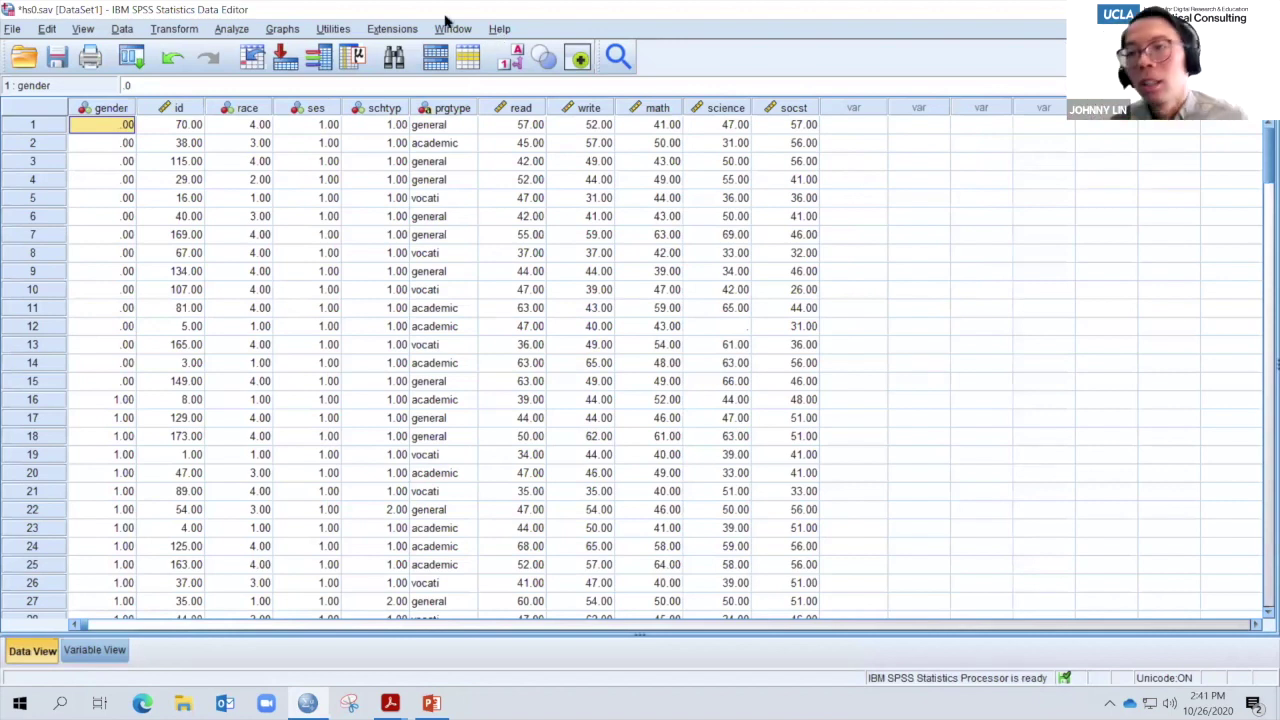
click(241, 31)
mouse_move(378, 90)
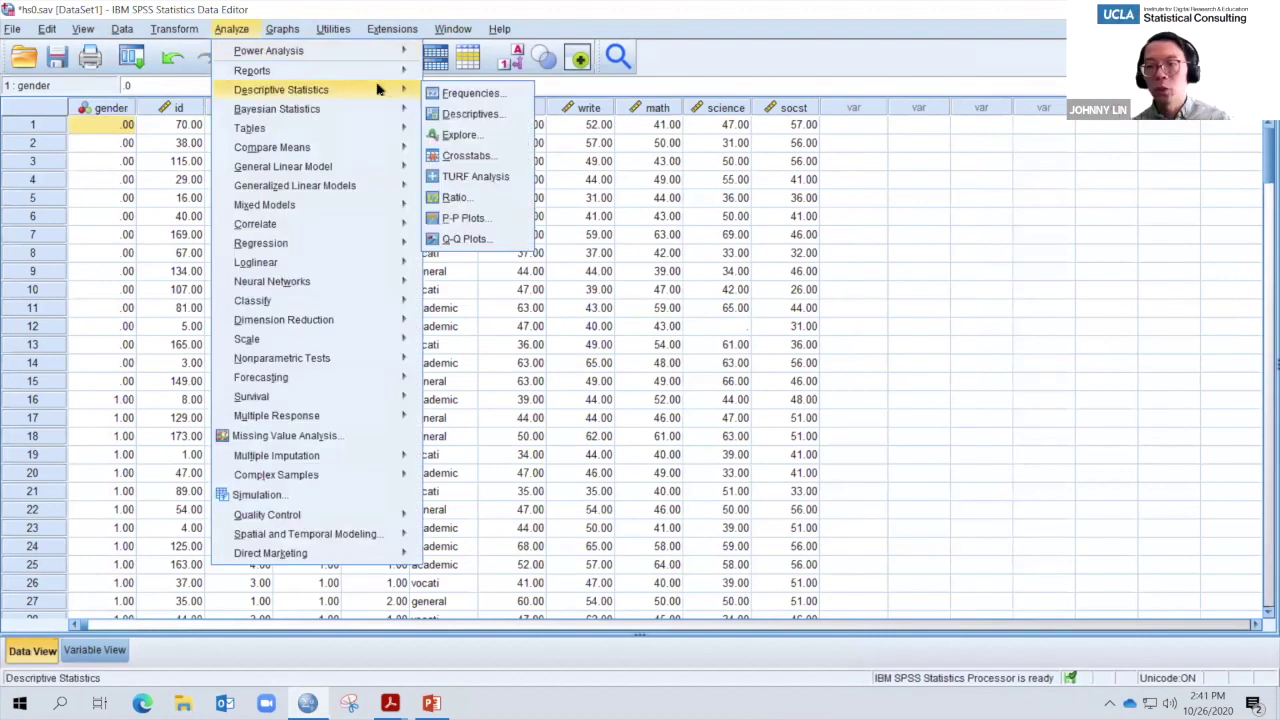
click(487, 157)
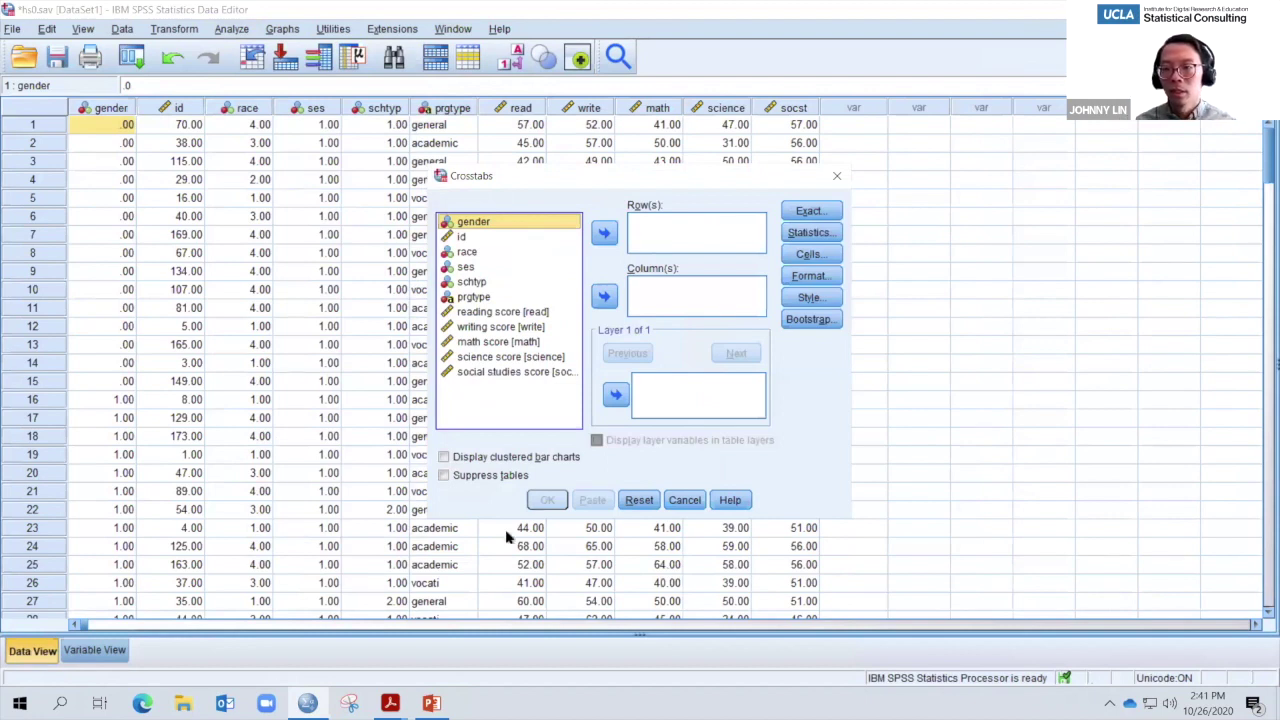
click(476, 297)
click(604, 234)
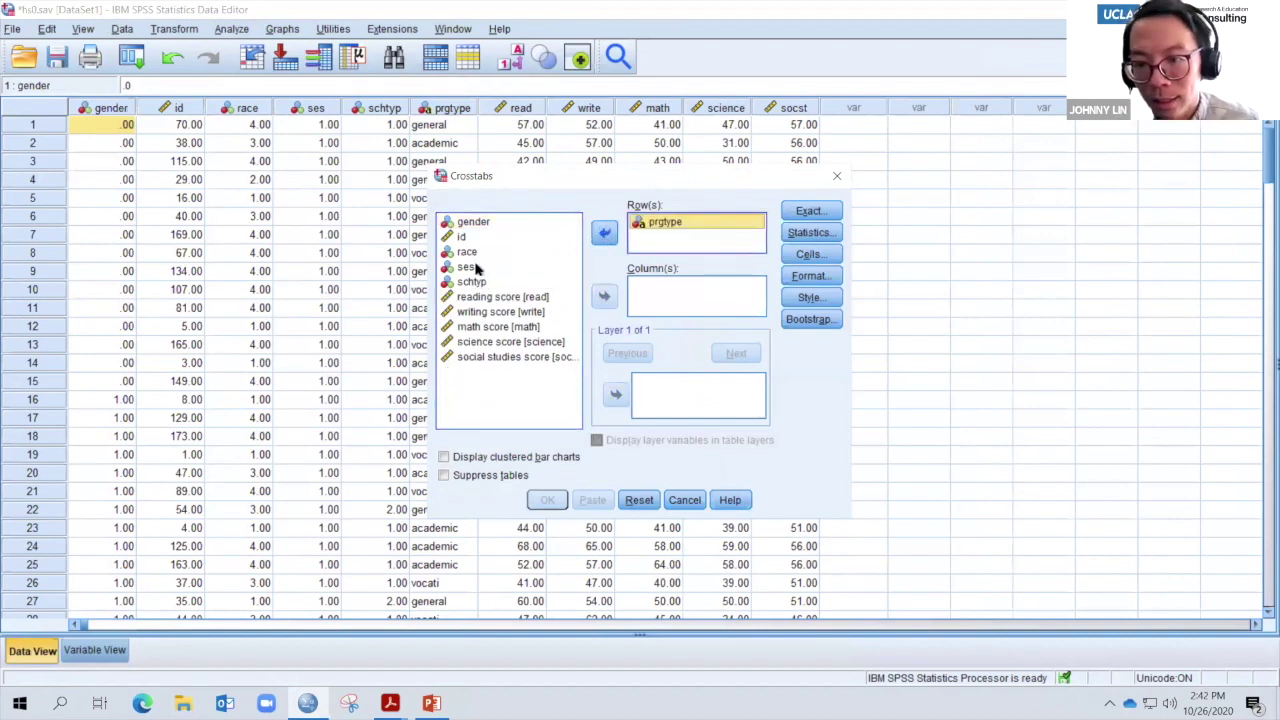
- Use ses as the column variable and run the crosstabulation
click(515, 276)
click(505, 267)
click(605, 296)
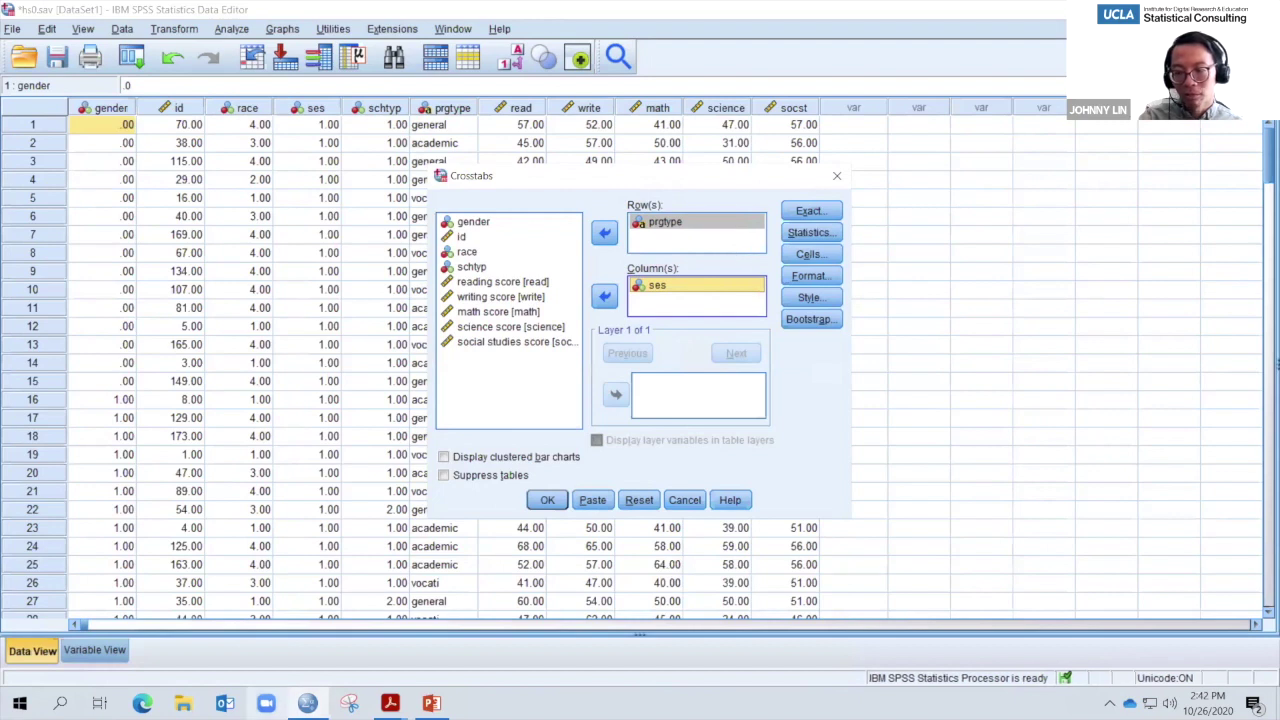
mouse_move(932, 9)
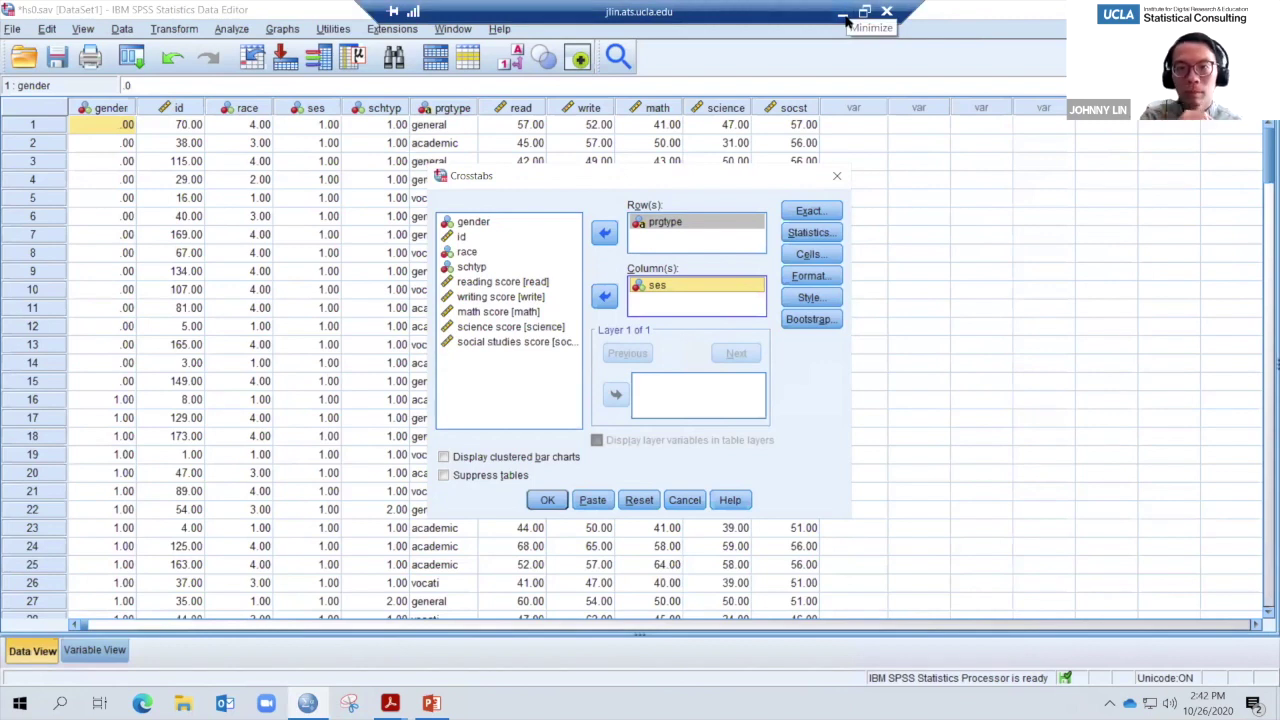
click(846, 18)
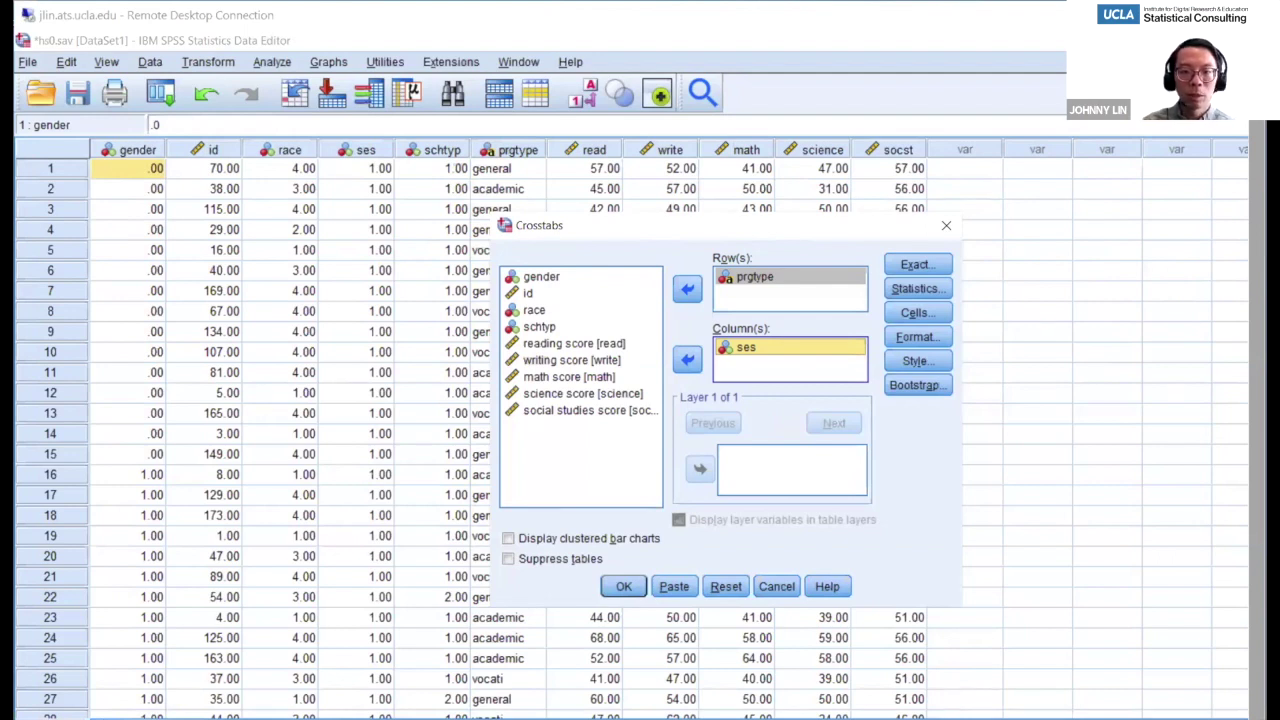
click(624, 589)
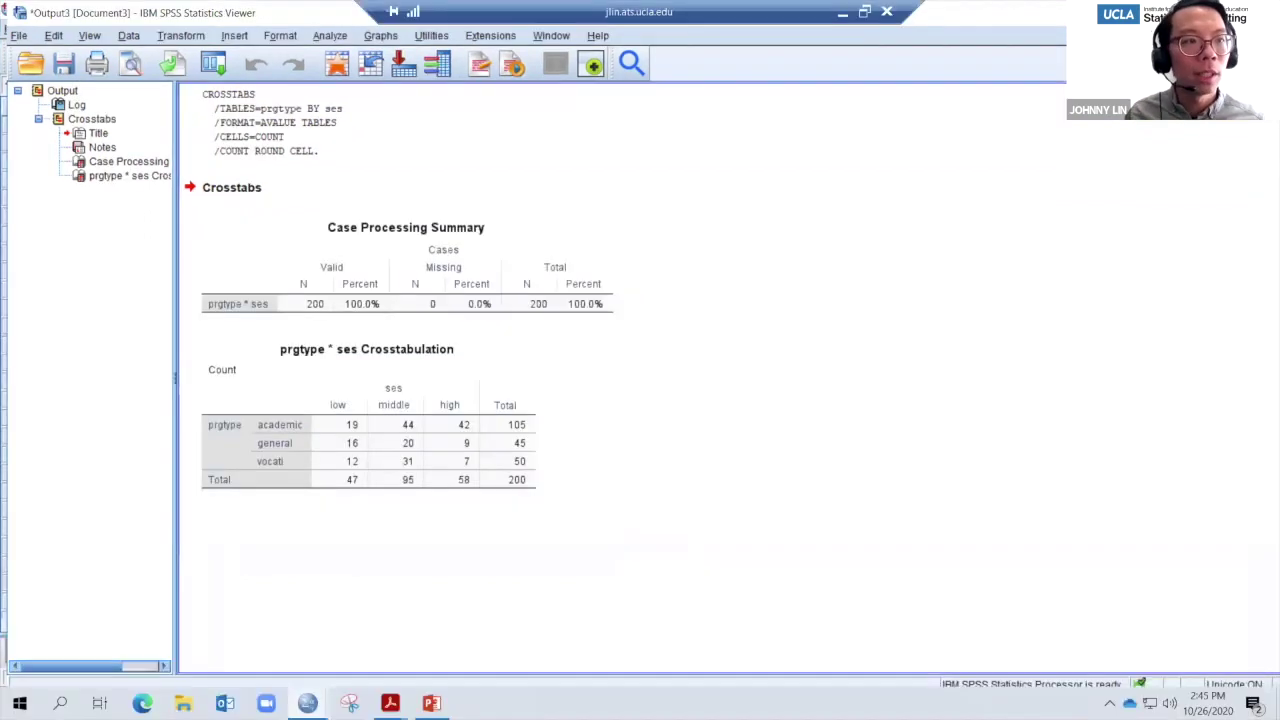
- Return to the hs0.sav data and start a Bivariate Correlations analysis with its source variables listed by name in alphabetical order
key(alt+Tab)
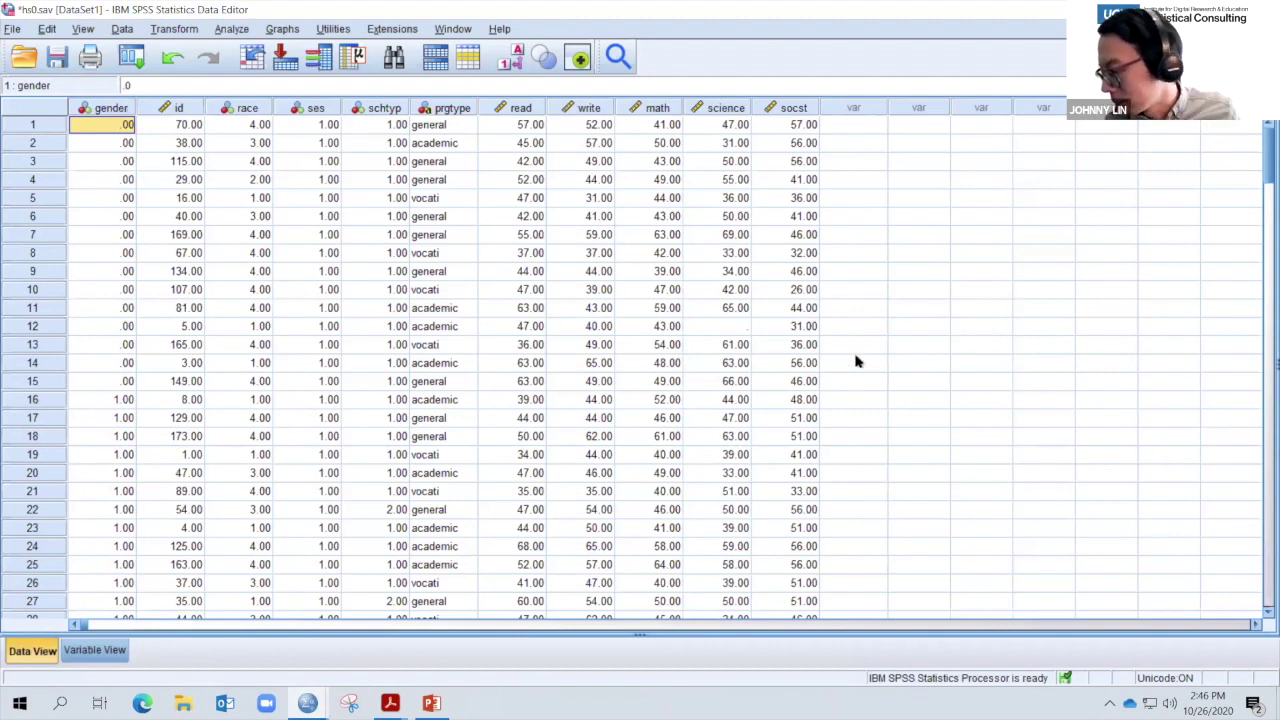
click(231, 29)
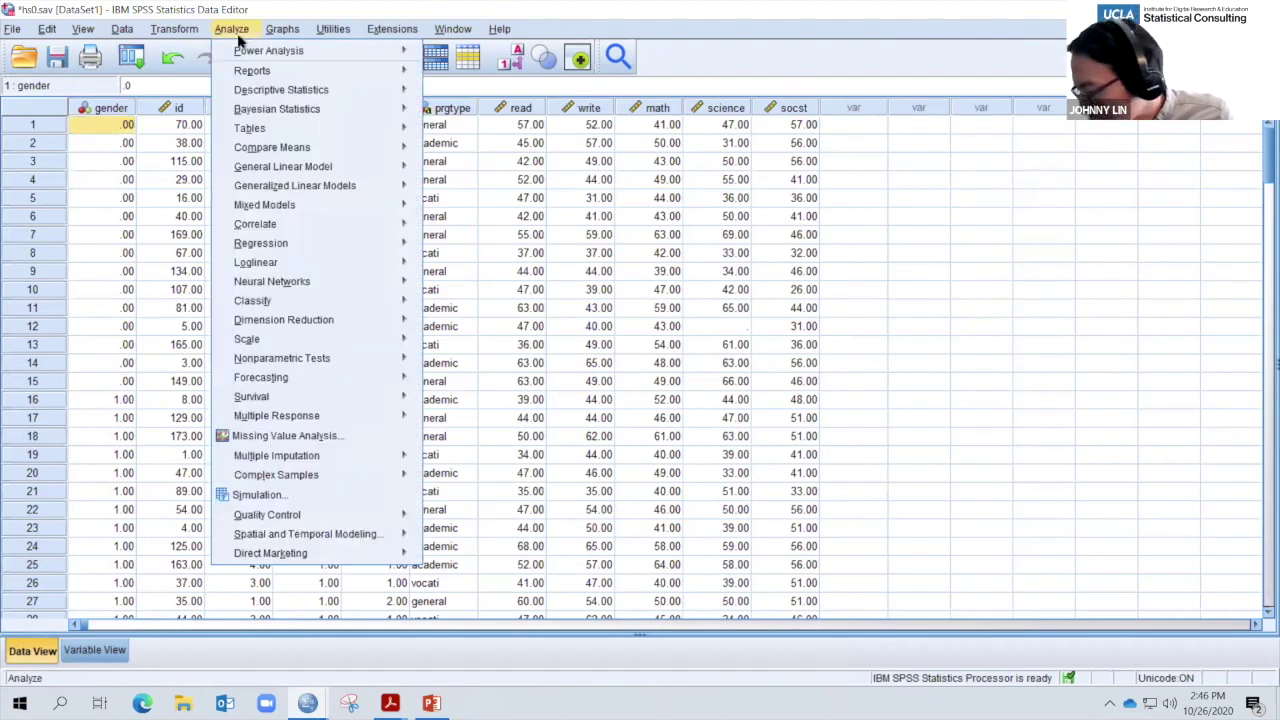
mouse_move(307, 226)
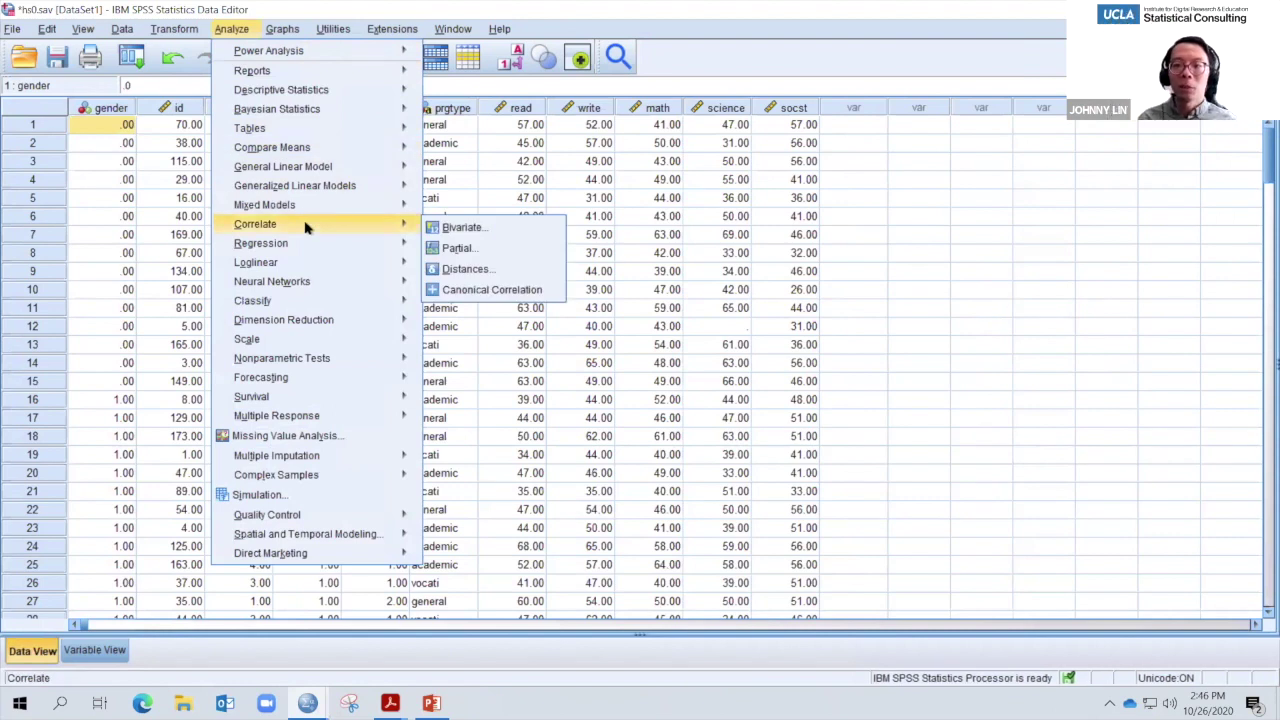
click(450, 230)
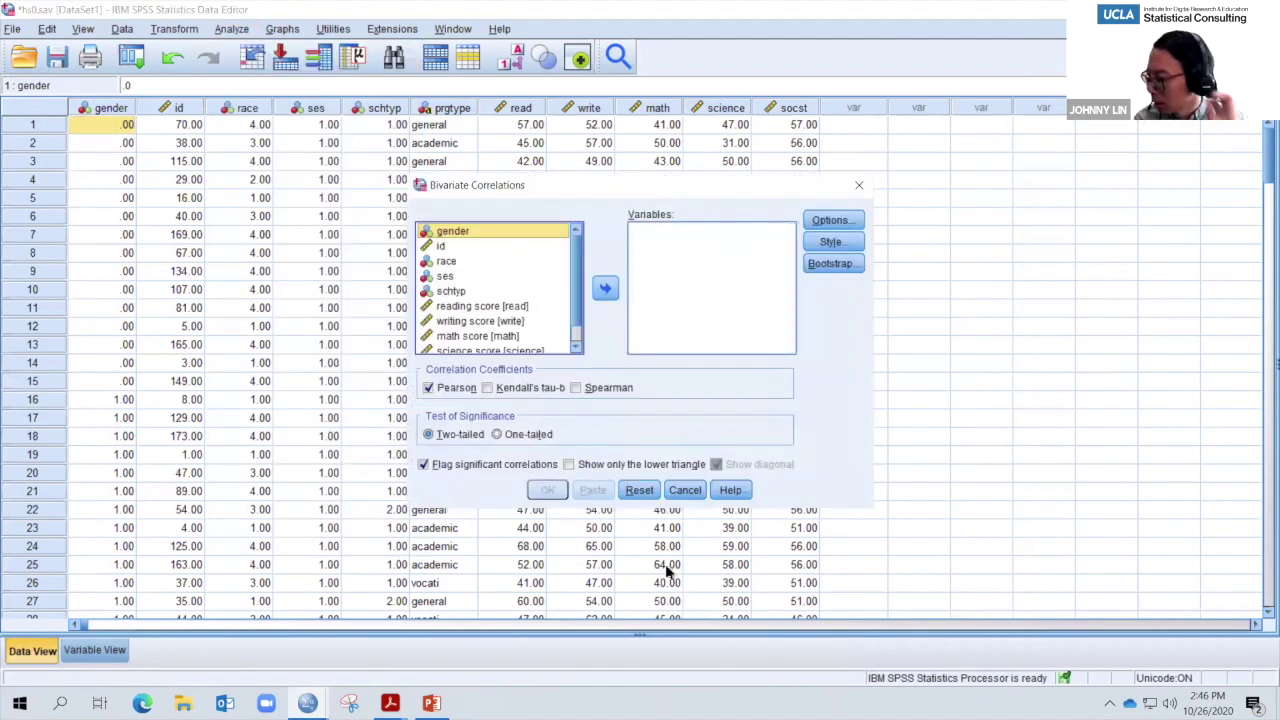
right_click(476, 261)
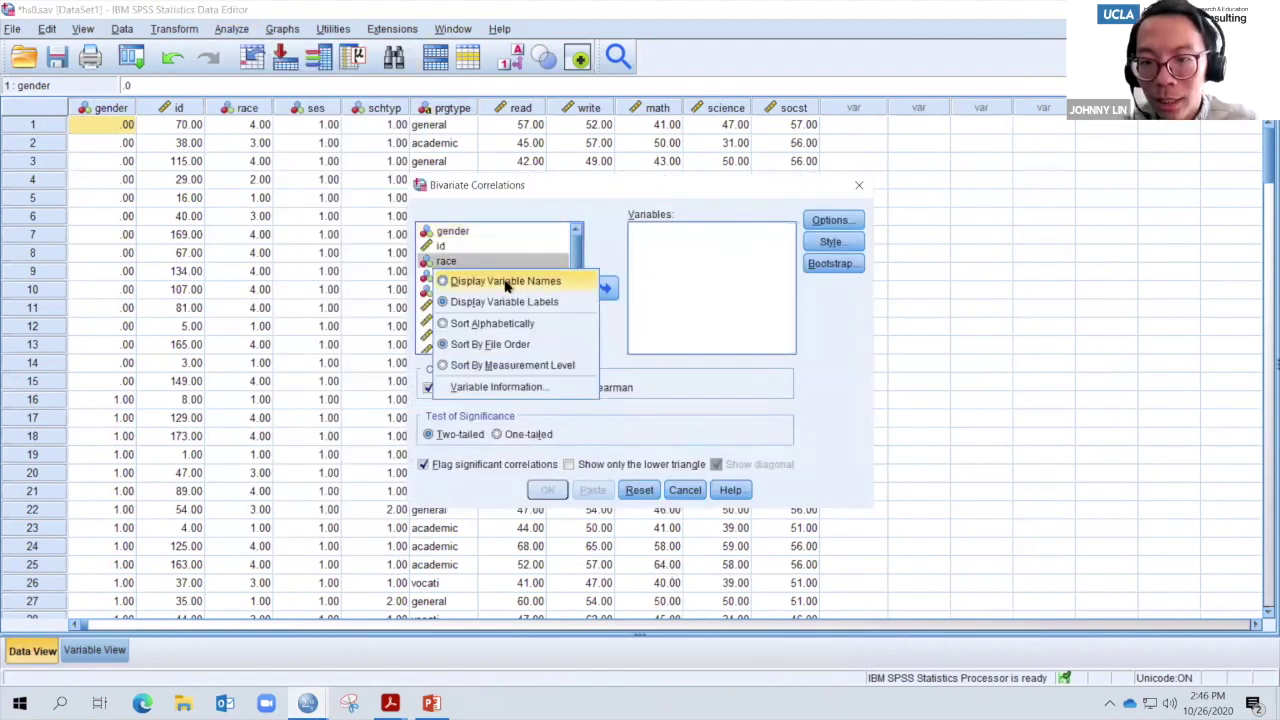
click(506, 282)
right_click(491, 278)
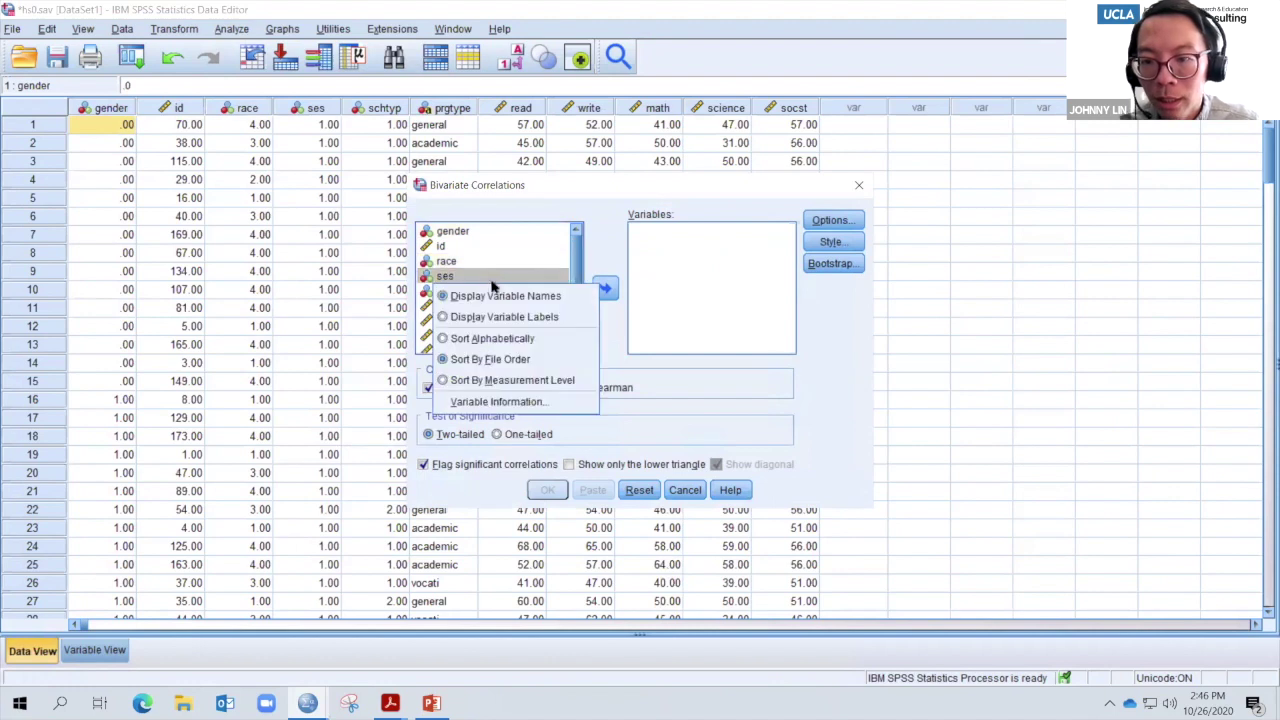
click(506, 340)
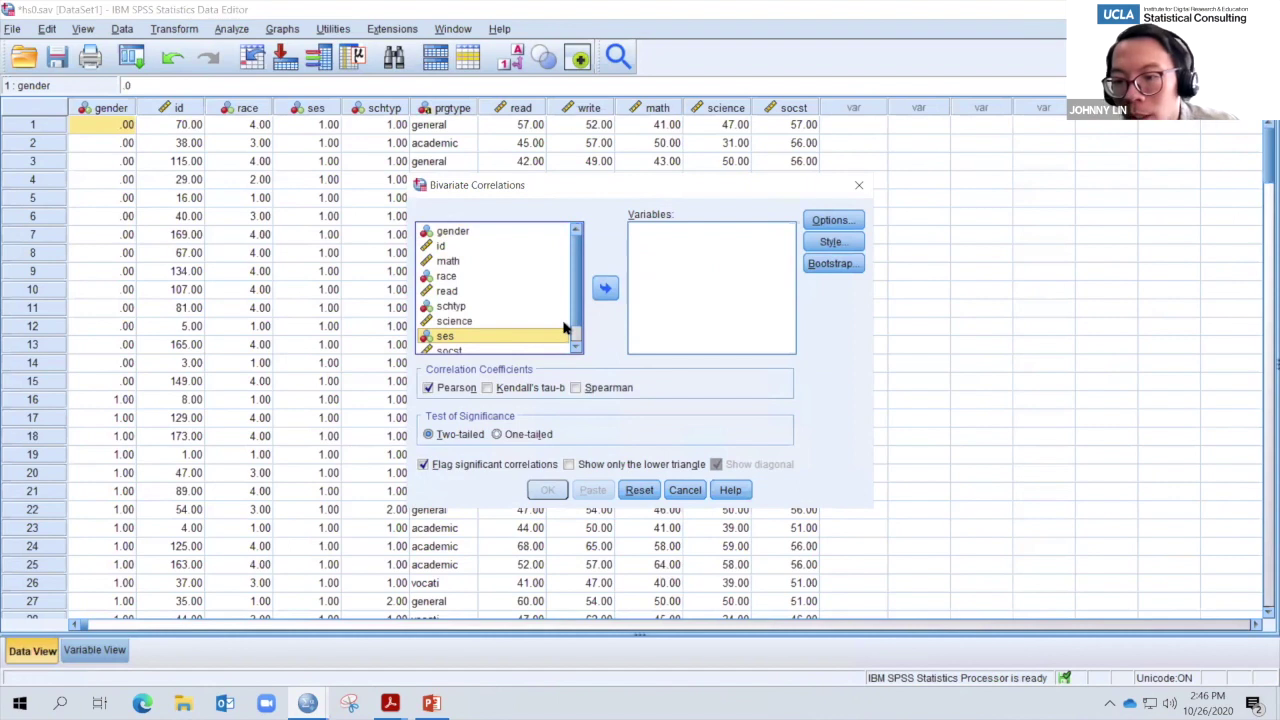
scroll(563, 317, down, 1)
scroll(563, 317, up, 1)
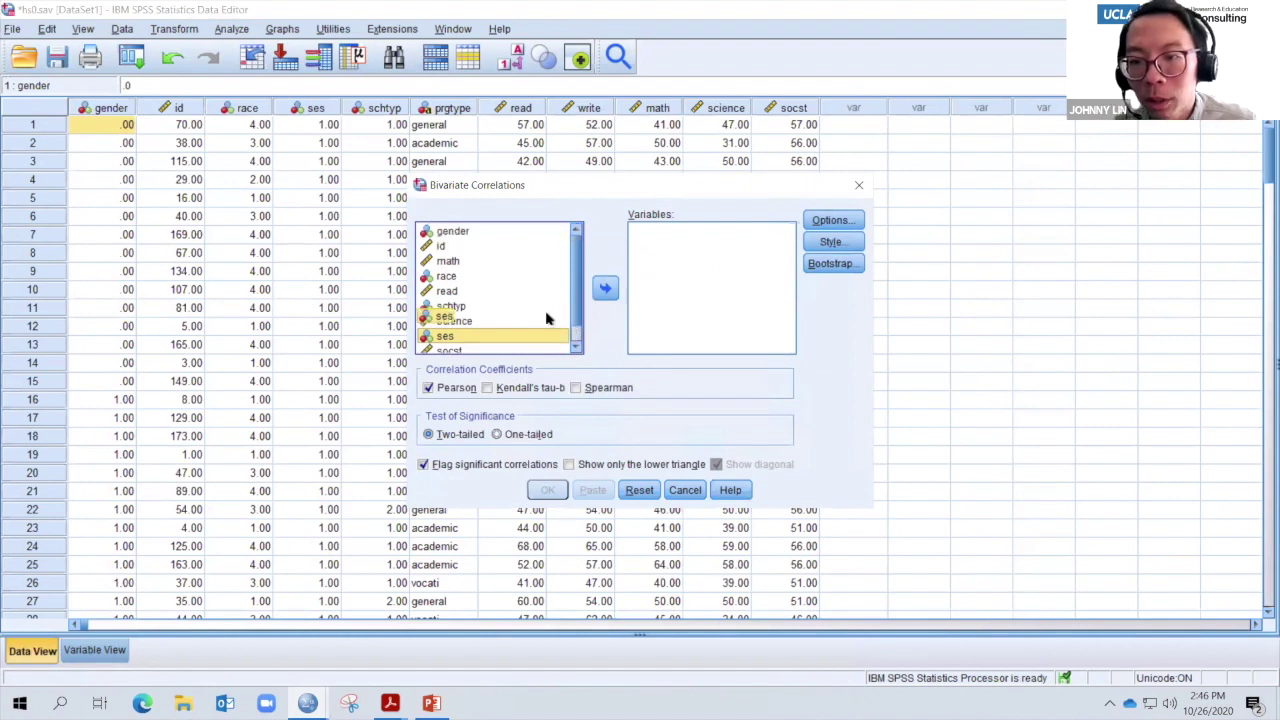
- Add read, write, math and science to the variables of the bivariate correlation
click(447, 290)
click(608, 289)
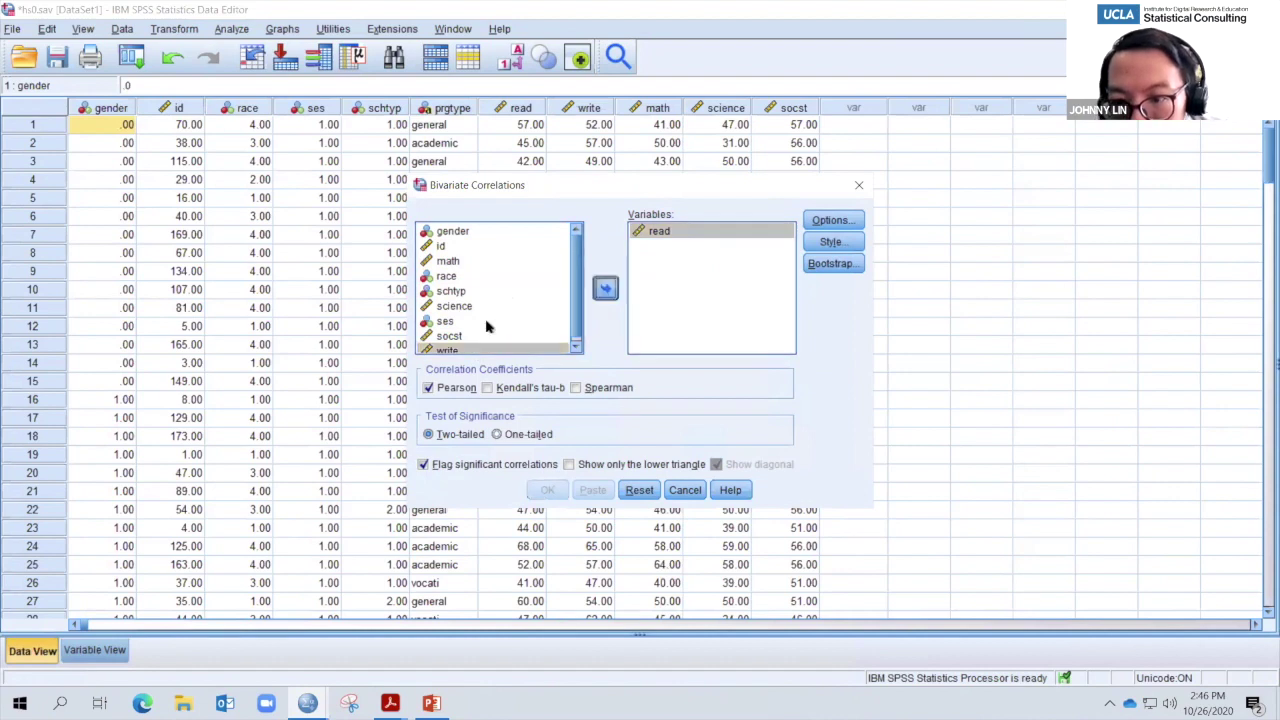
double_click(476, 351)
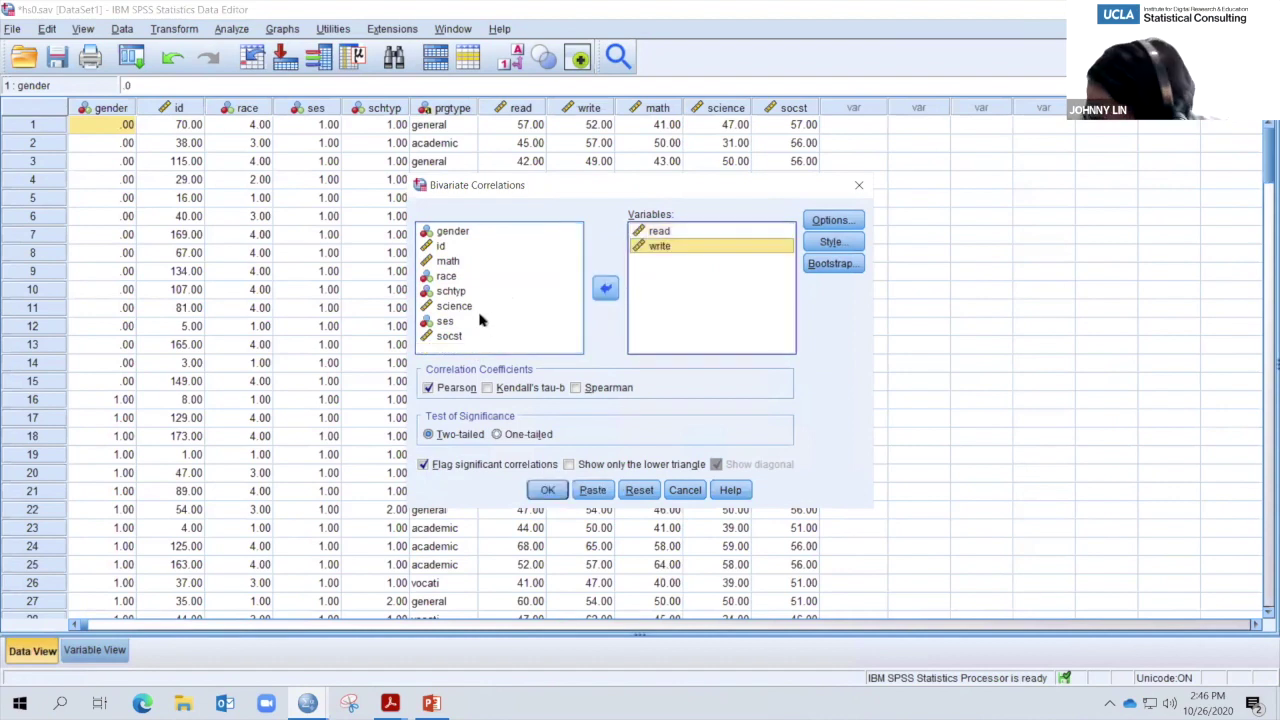
click(447, 261)
click(608, 289)
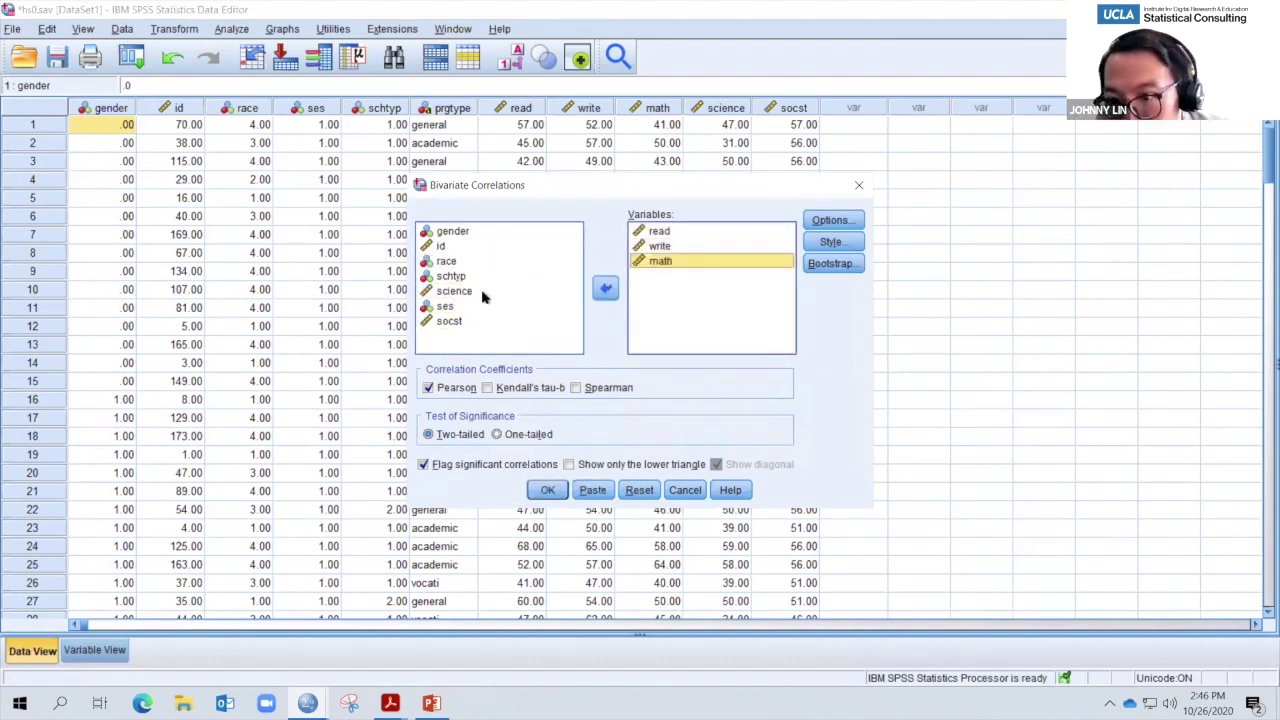
click(456, 291)
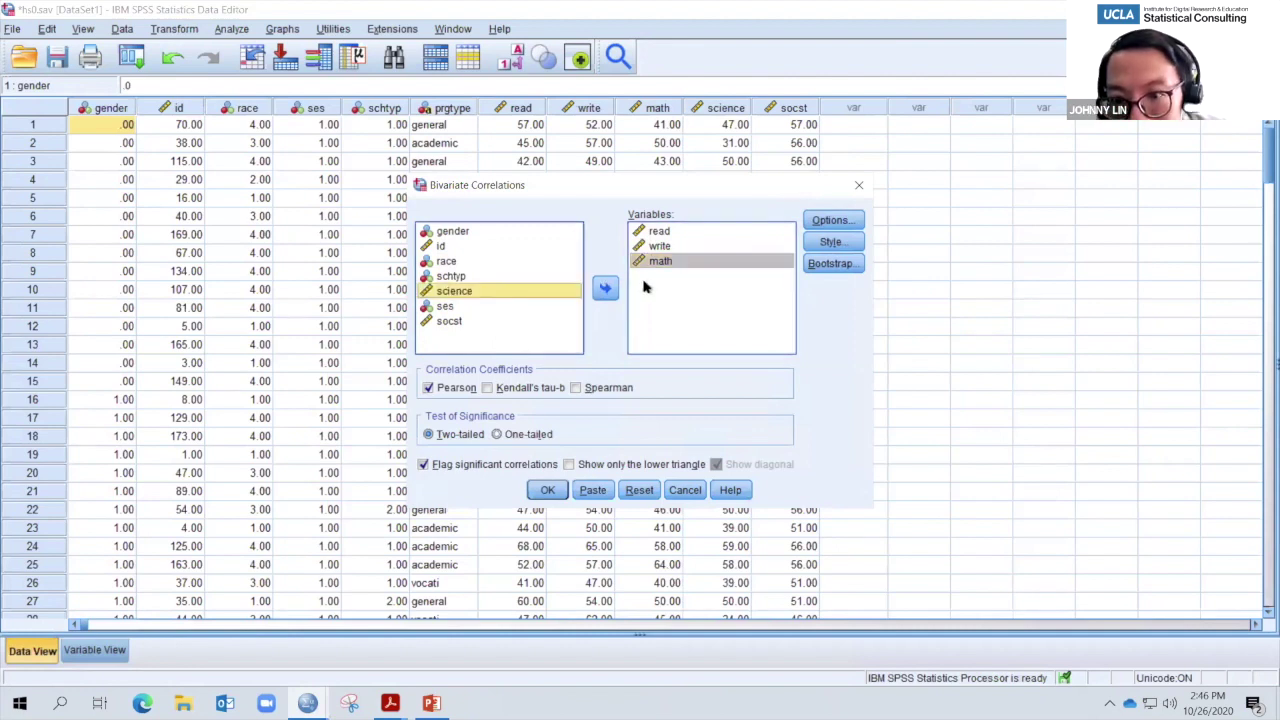
click(605, 289)
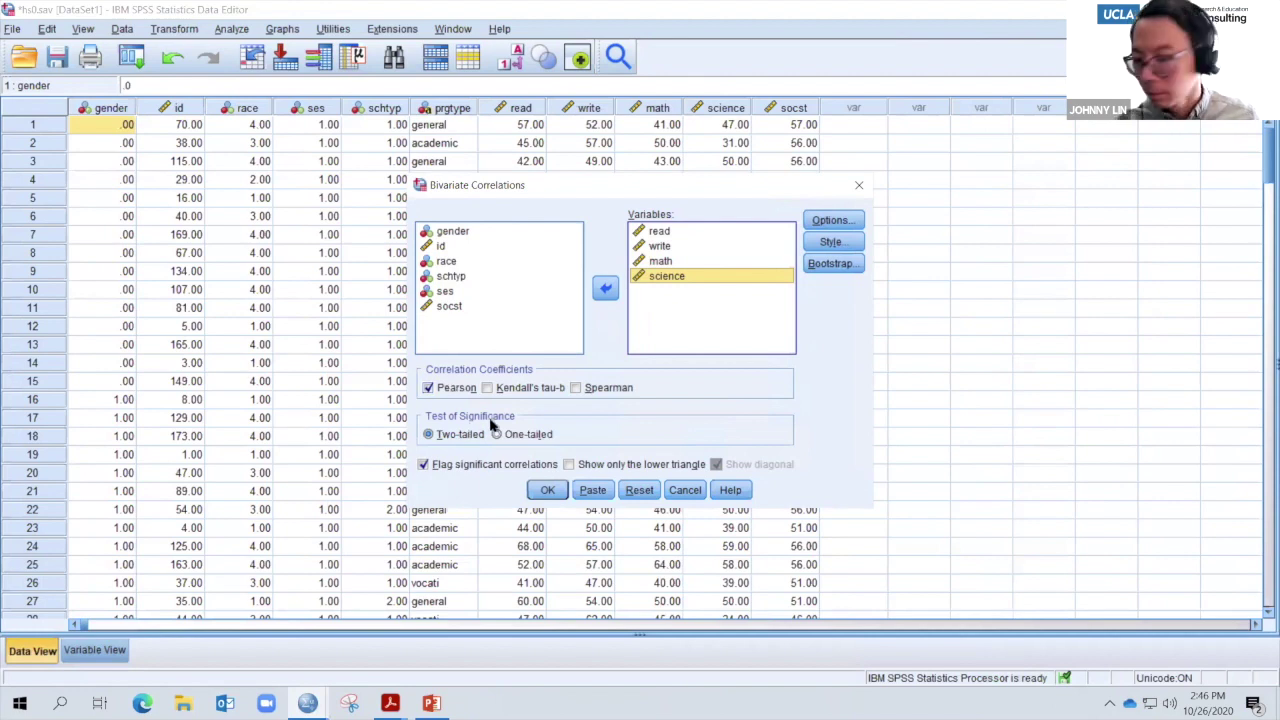
- Run the bivariate correlation of read, write, math and science, and start another Bivariate Correlations analysis with the same variables
click(547, 489)
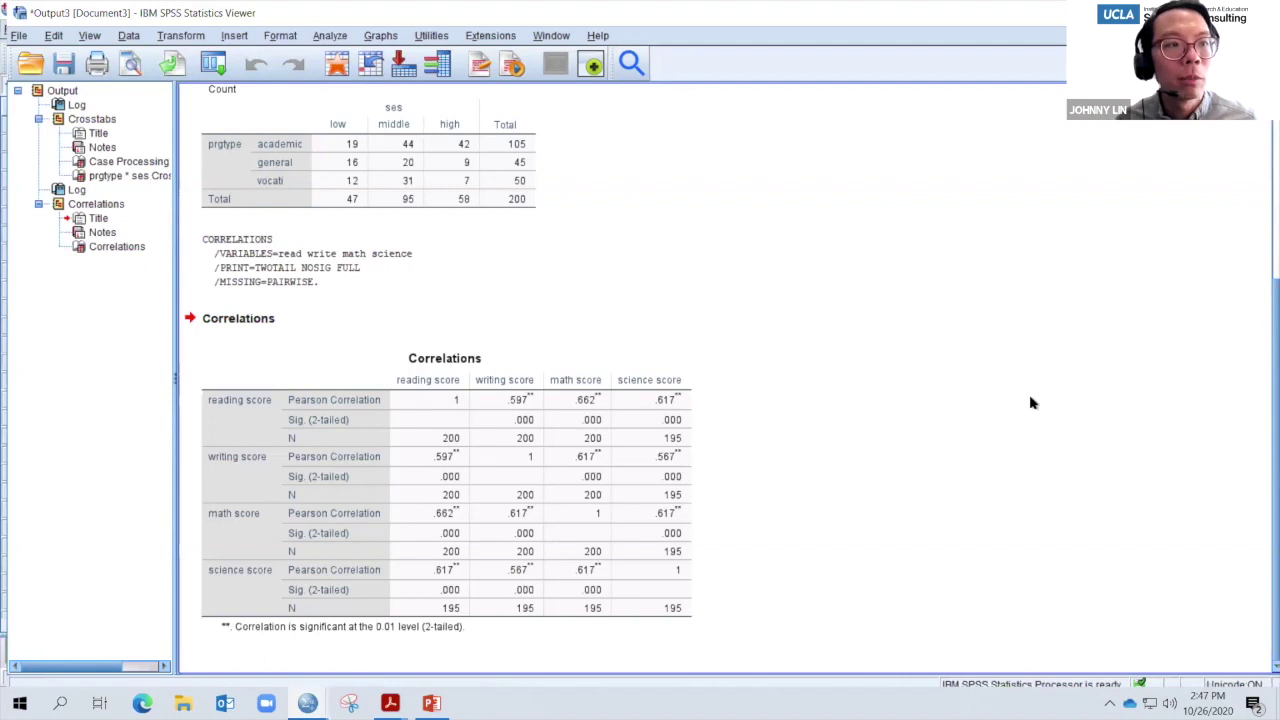
click(231, 28)
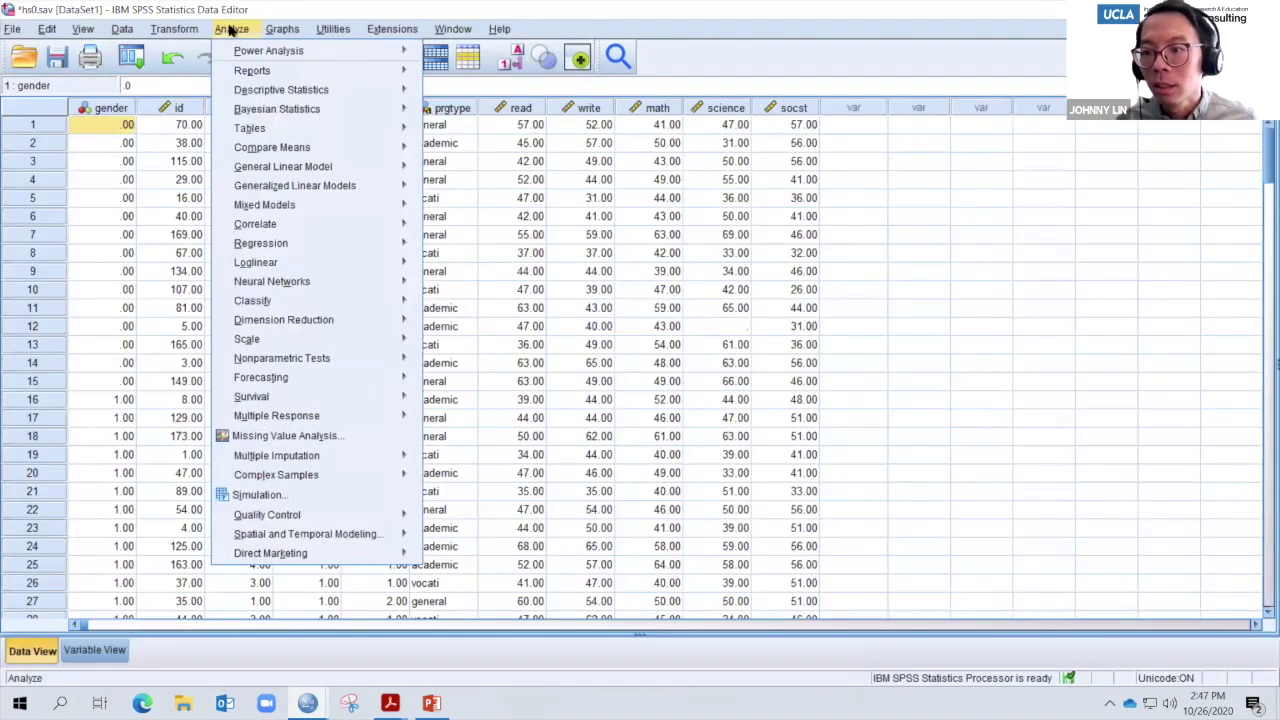
mouse_move(314, 223)
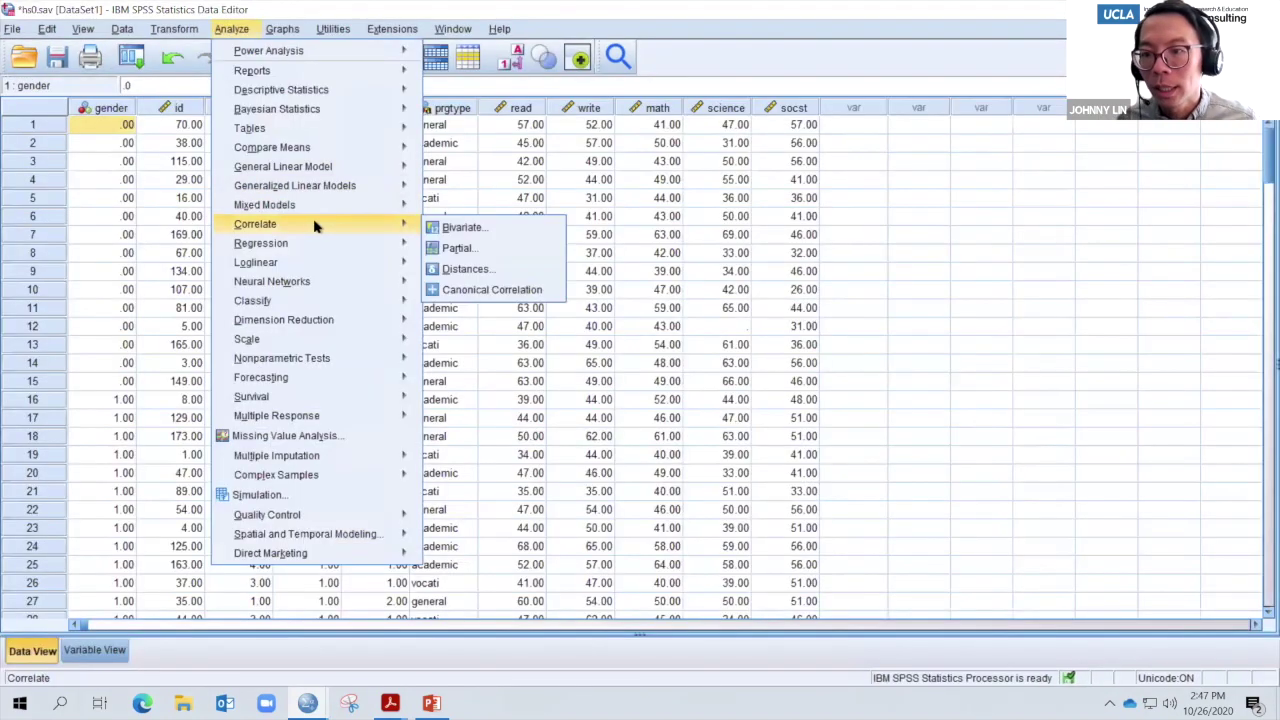
click(499, 232)
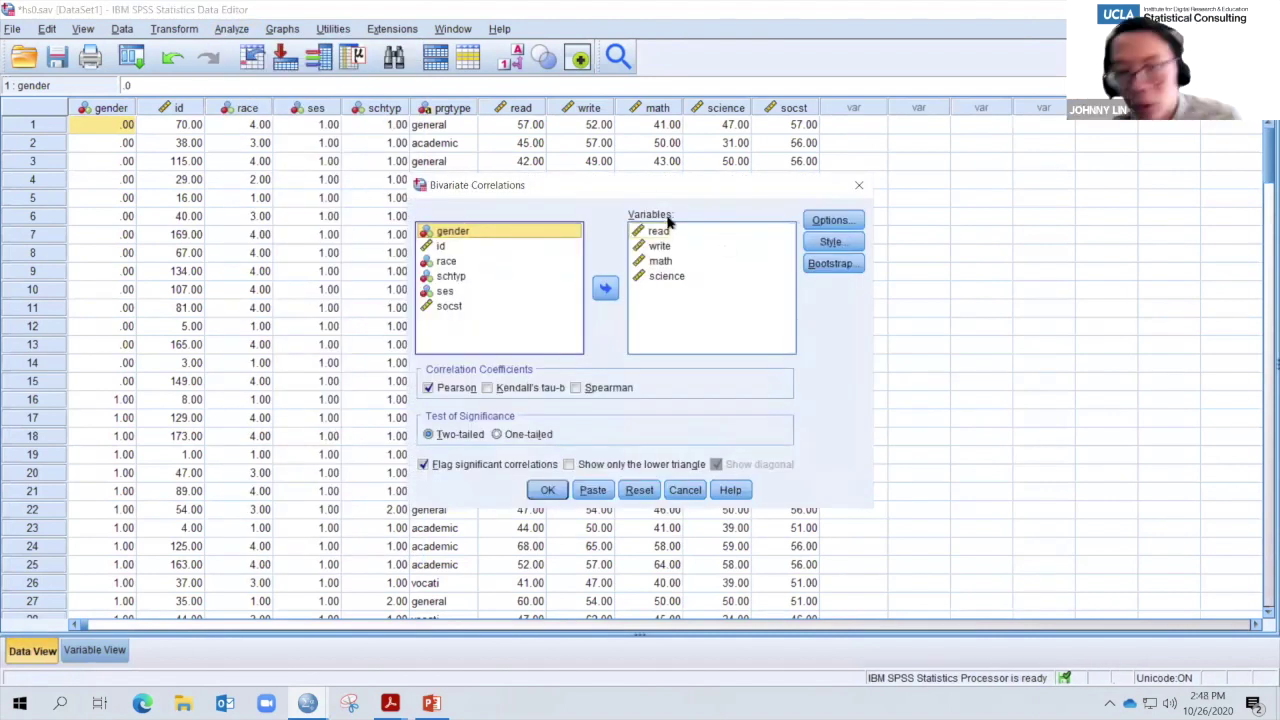
- Set the missing-values option of the bivariate correlation to exclude cases listwise and run the analysis
click(826, 221)
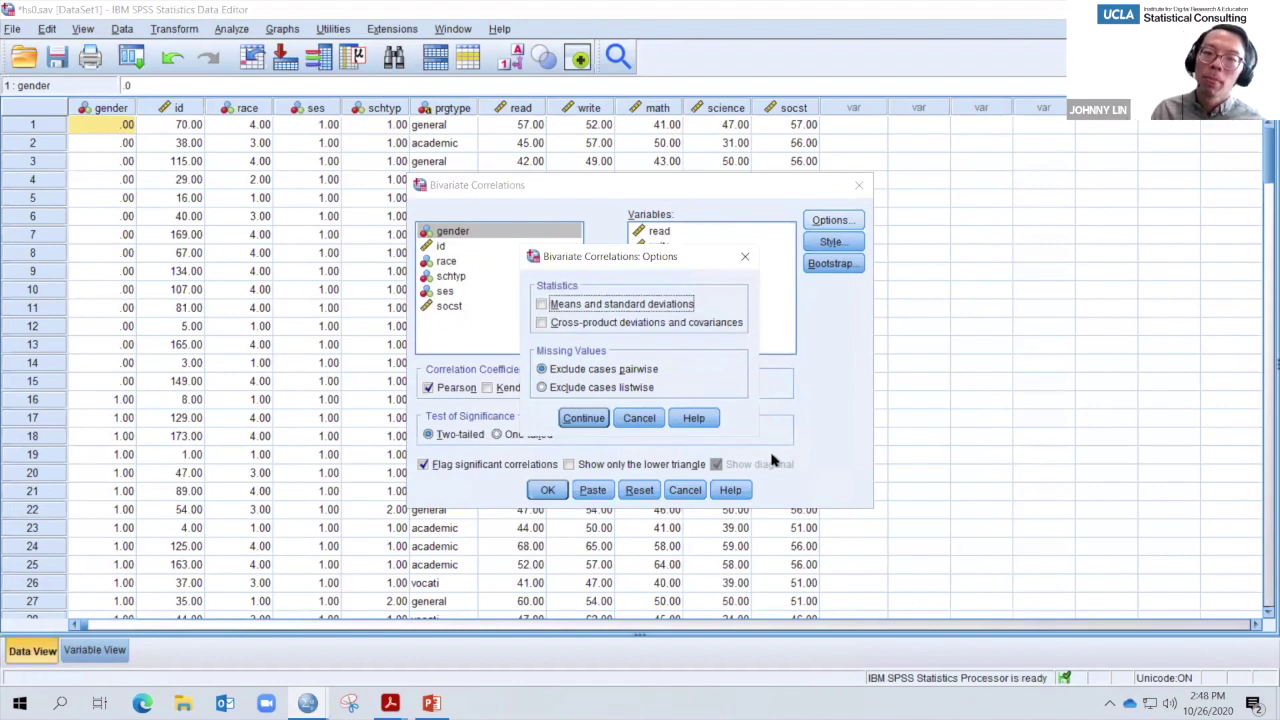
click(542, 388)
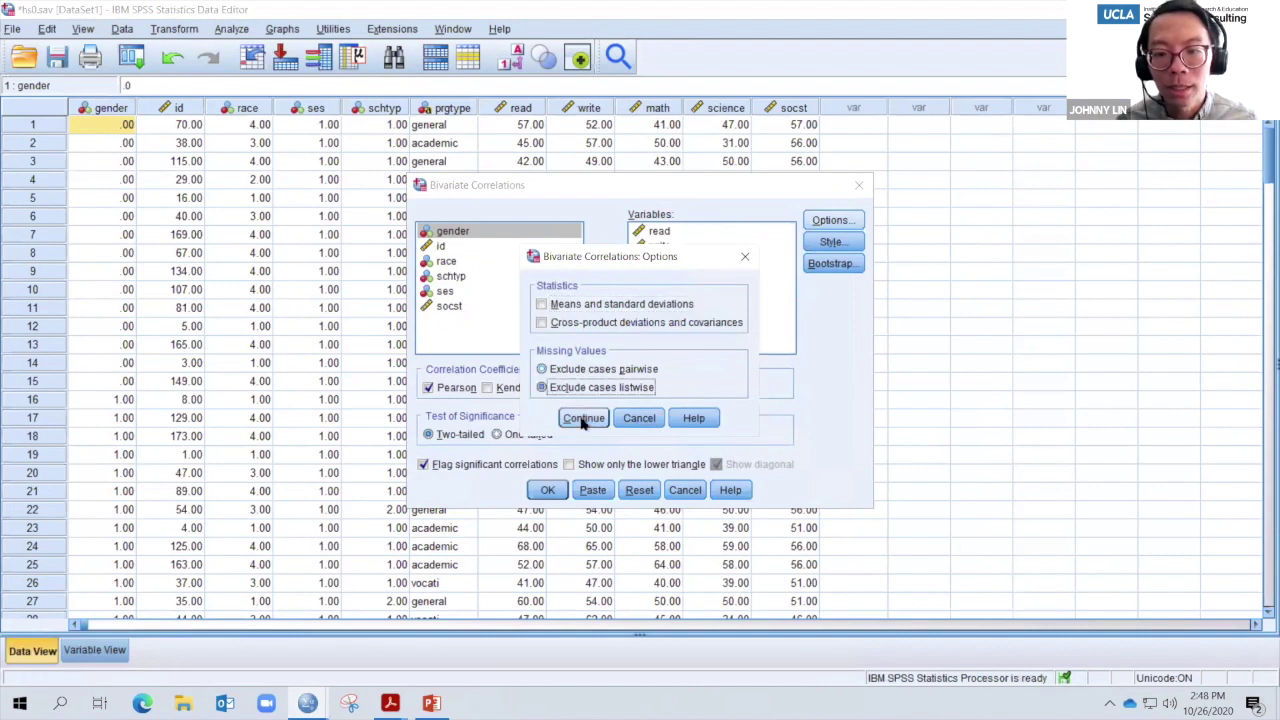
click(580, 418)
click(829, 220)
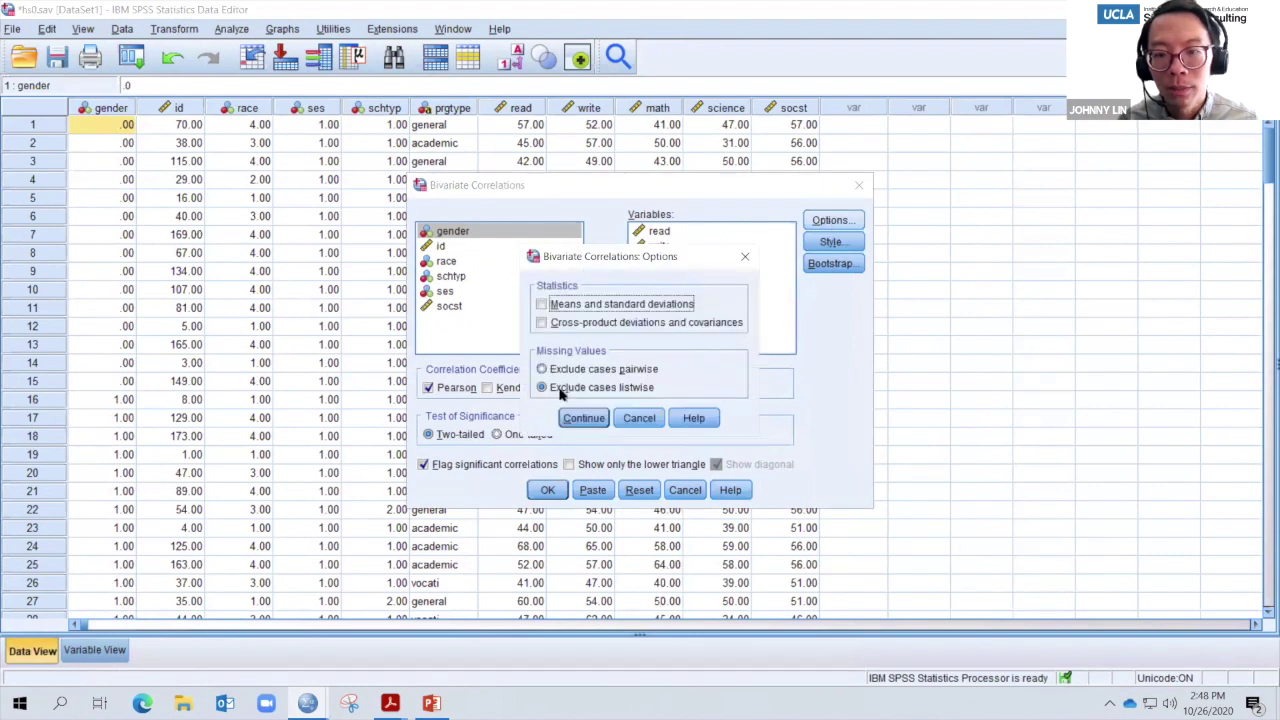
click(587, 418)
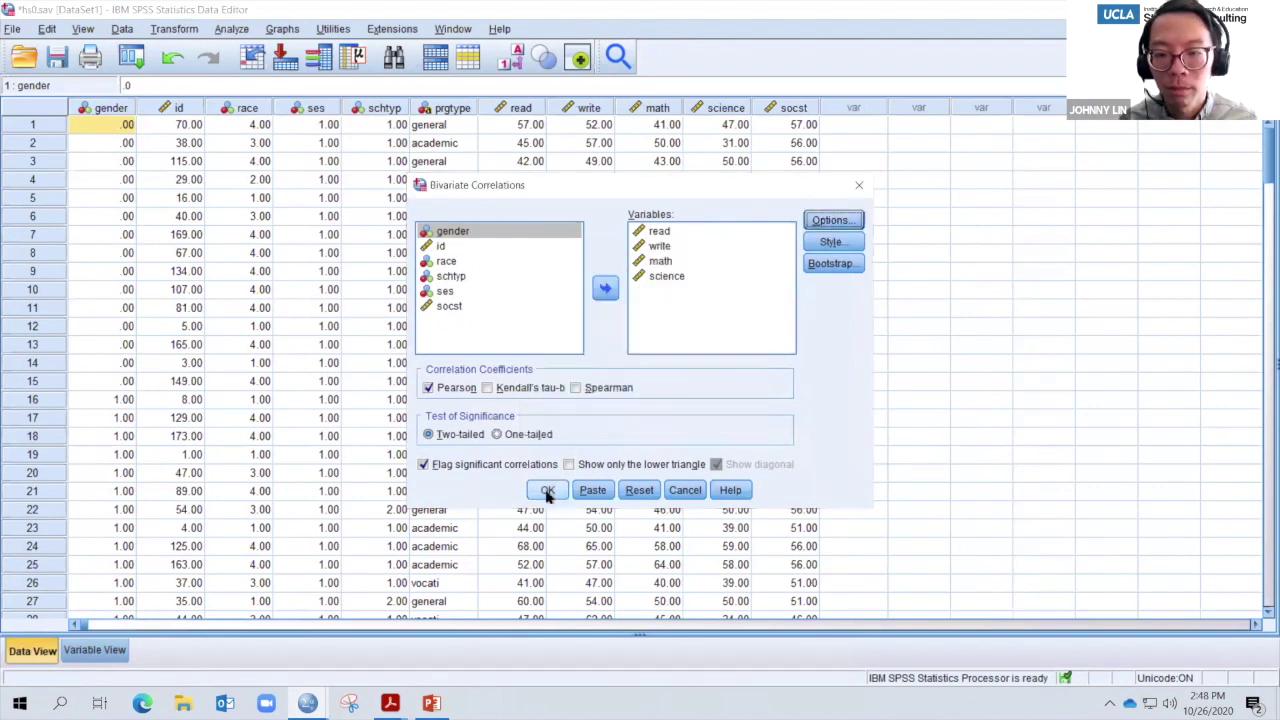
click(547, 490)
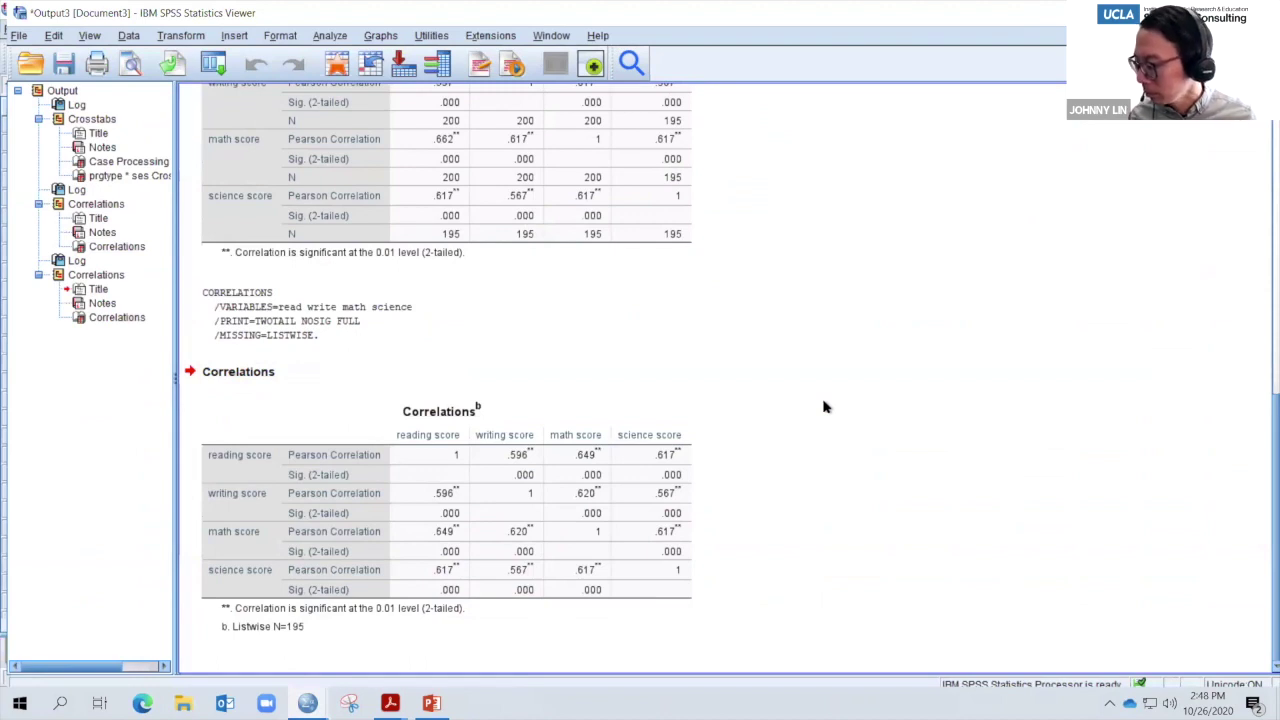
- Compare the correlation coefficients and sample sizes in the pairwise and listwise Correlations tables of the output
mouse_move(640, 3)
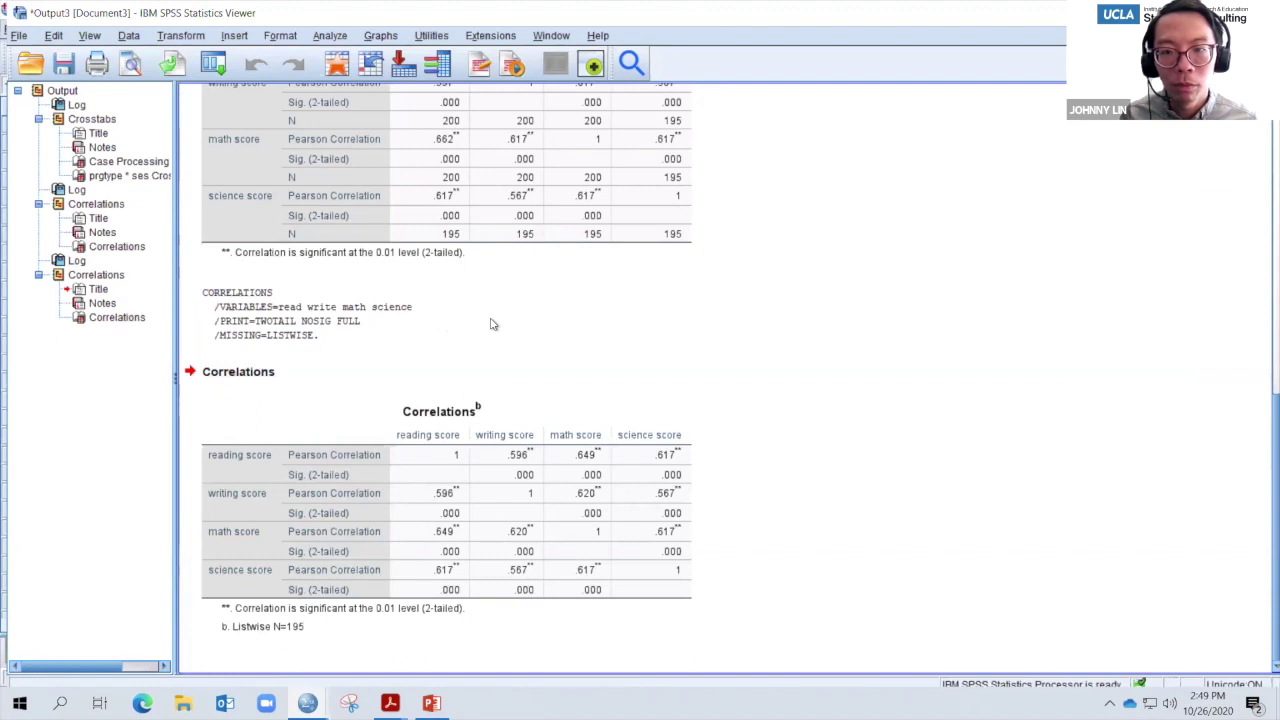
click(491, 323)
scroll(491, 323, up, 3)
scroll(491, 323, down, 3)
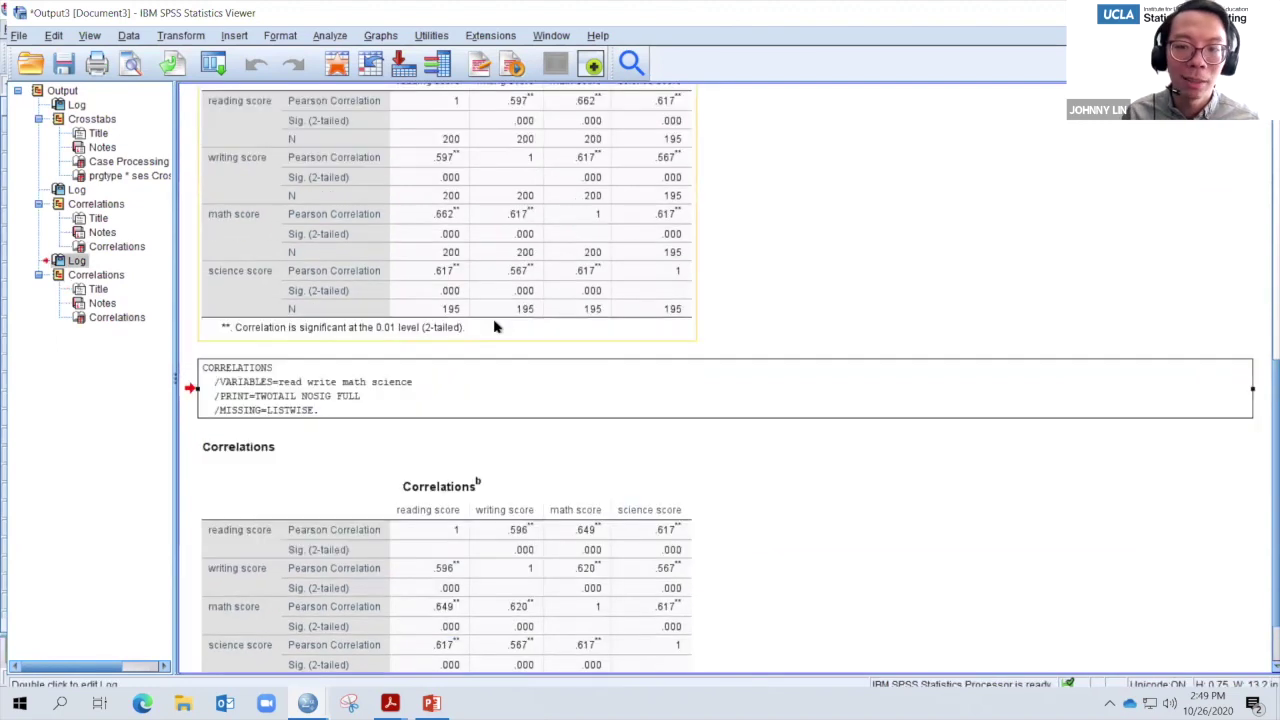
click(818, 638)
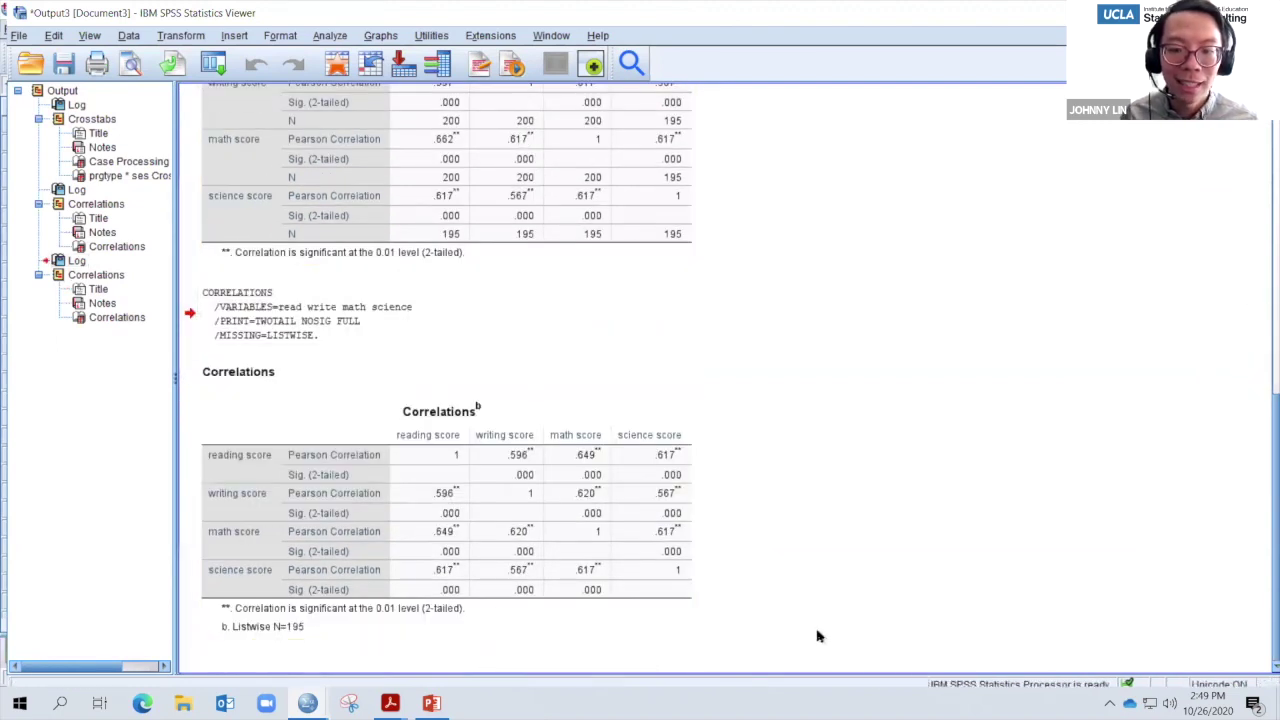
scroll(533, 498, up, 3)
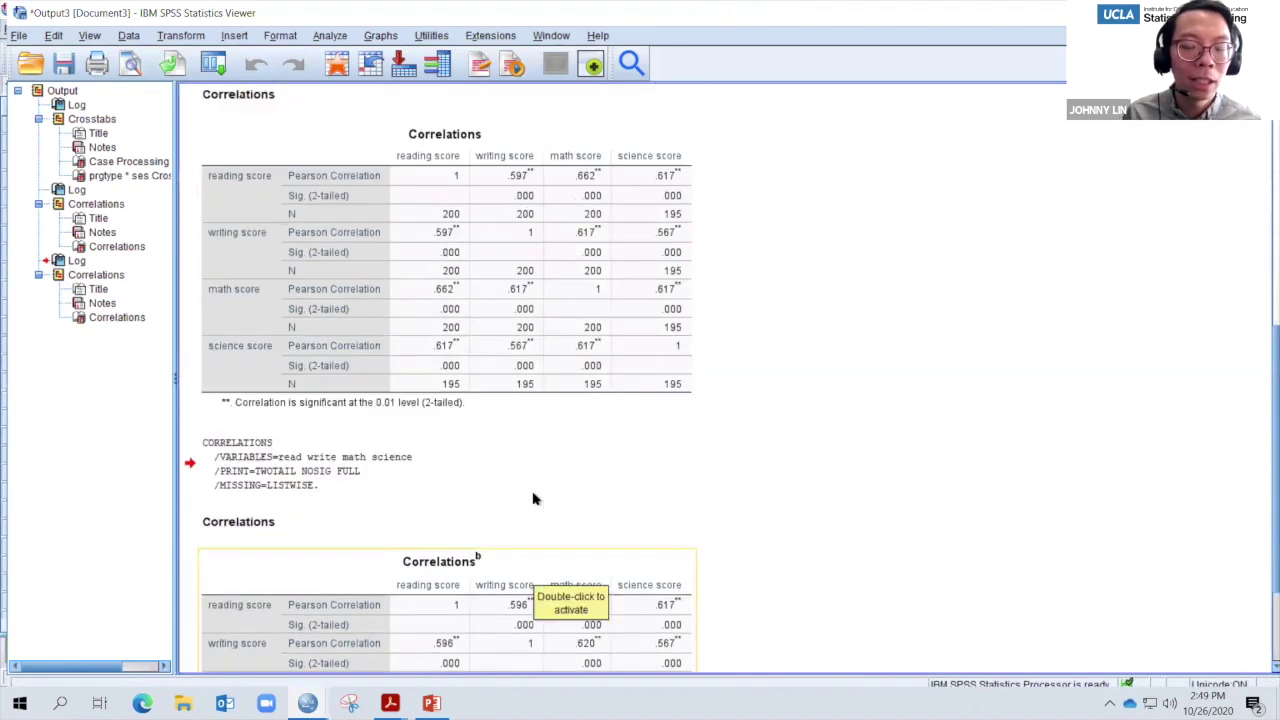
scroll(533, 498, up, 2)
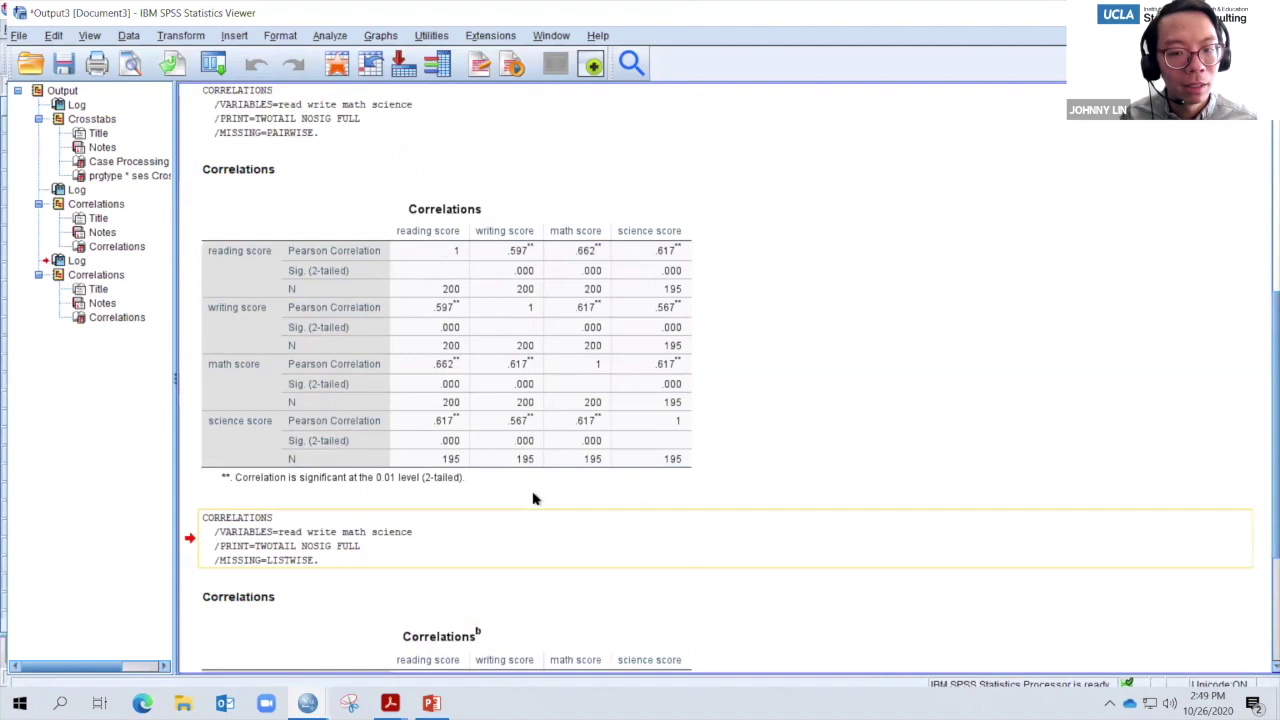
click(530, 482)
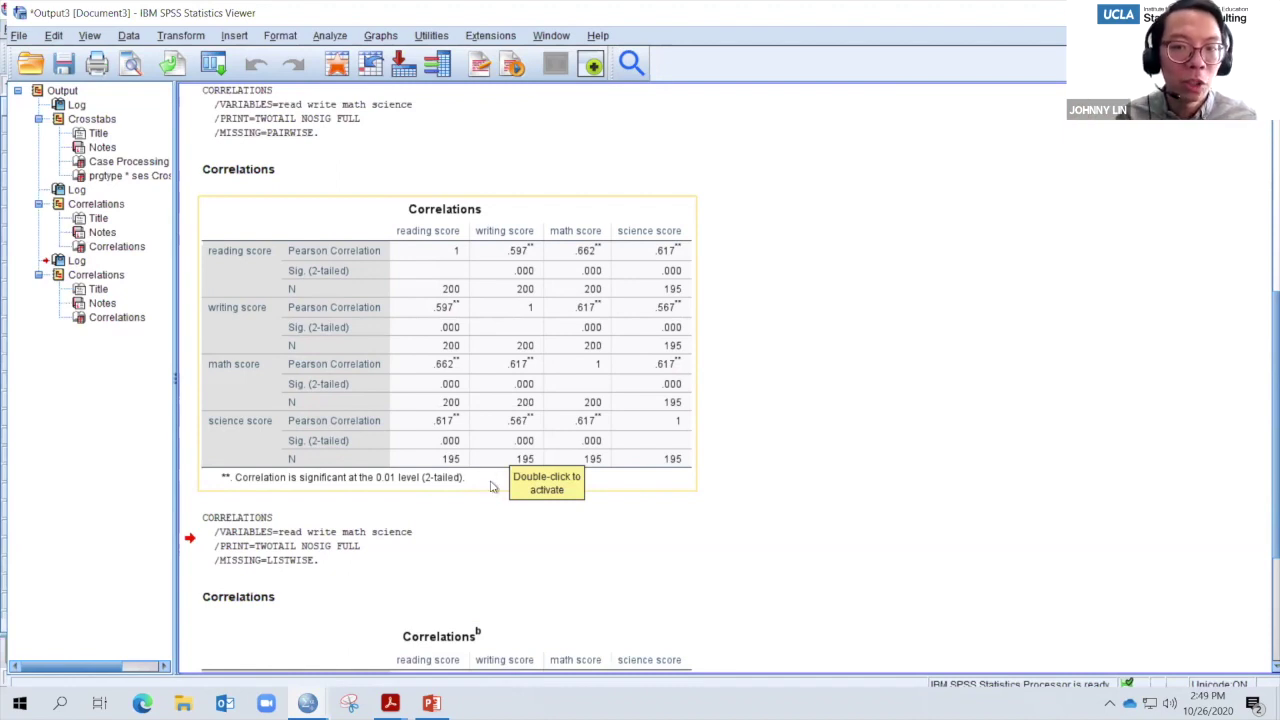
scroll(491, 486, down, 5)
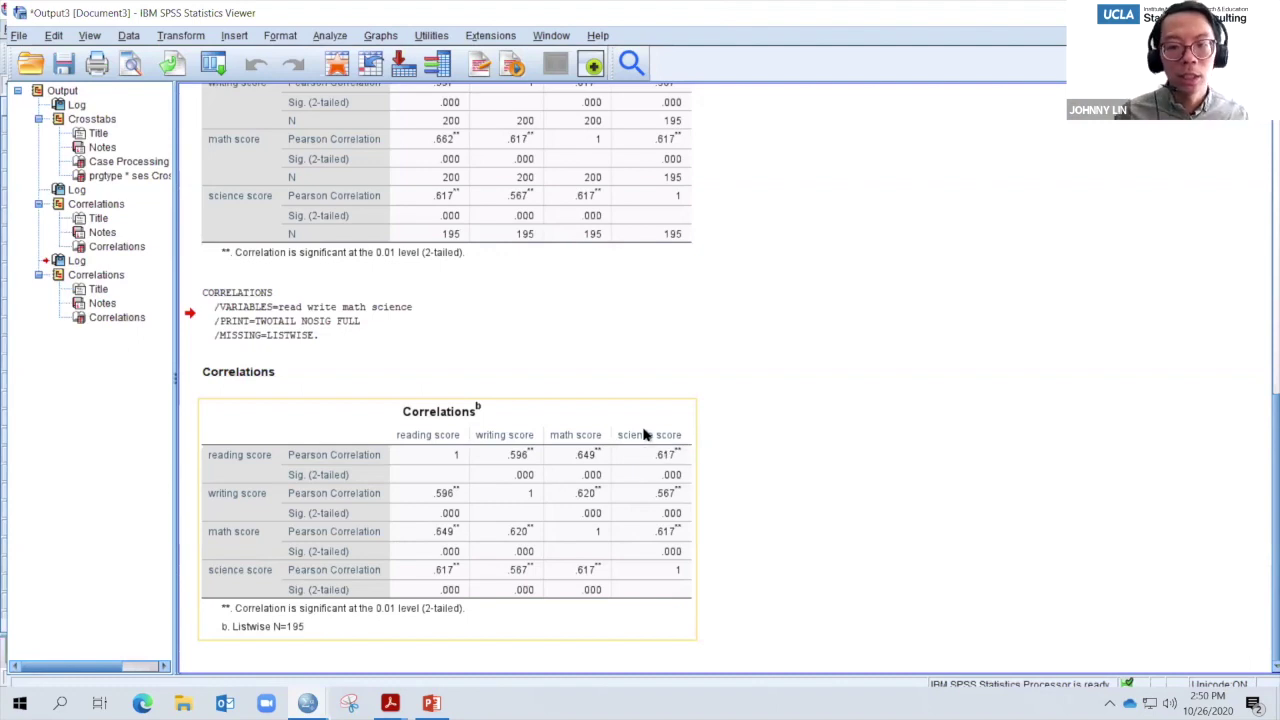
click(560, 380)
scroll(560, 388, up, 3)
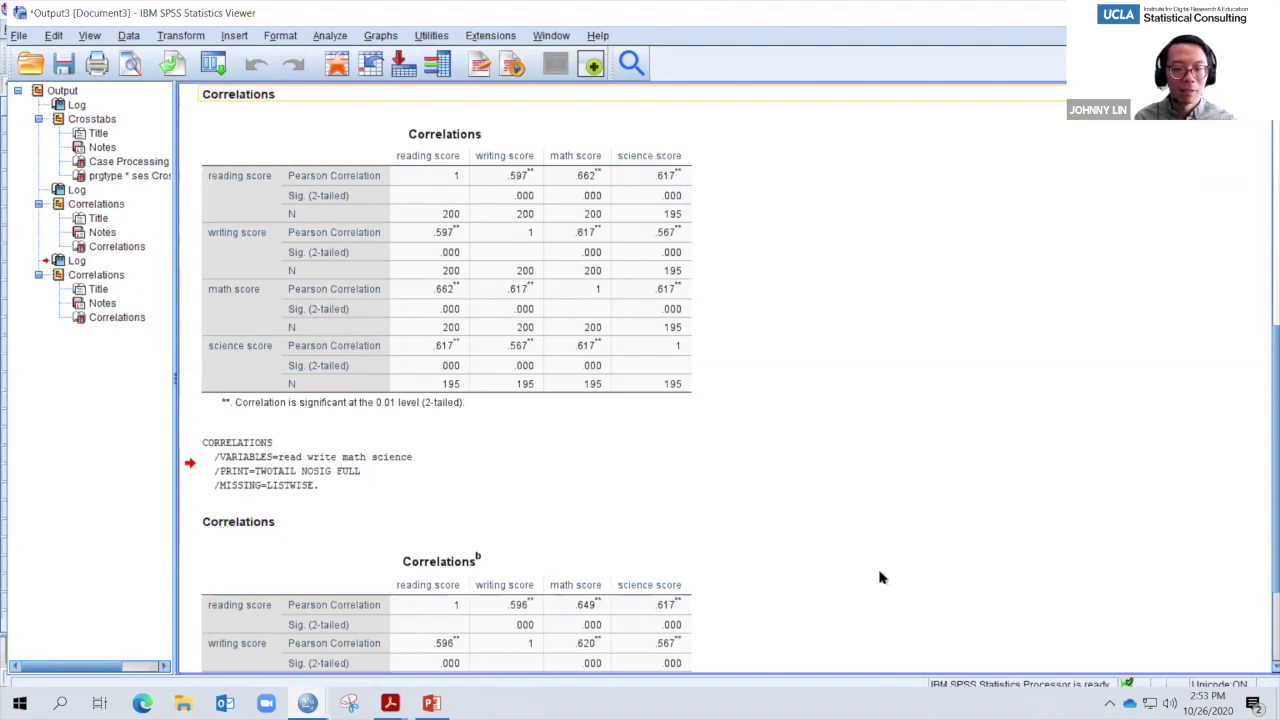
- Switch to the introspss21 presentation in PowerPoint and go through the Listwise Deletion and Pairwise Deletion correlation slides
mouse_move(722, 8)
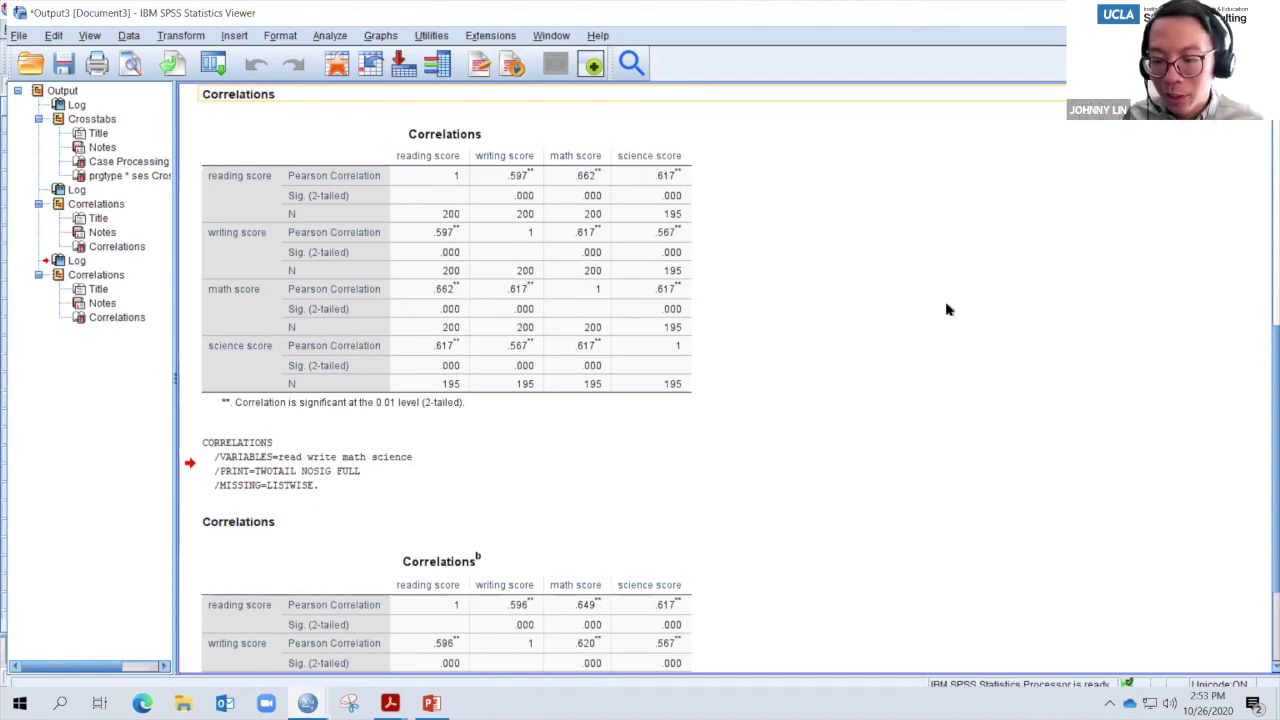
click(431, 703)
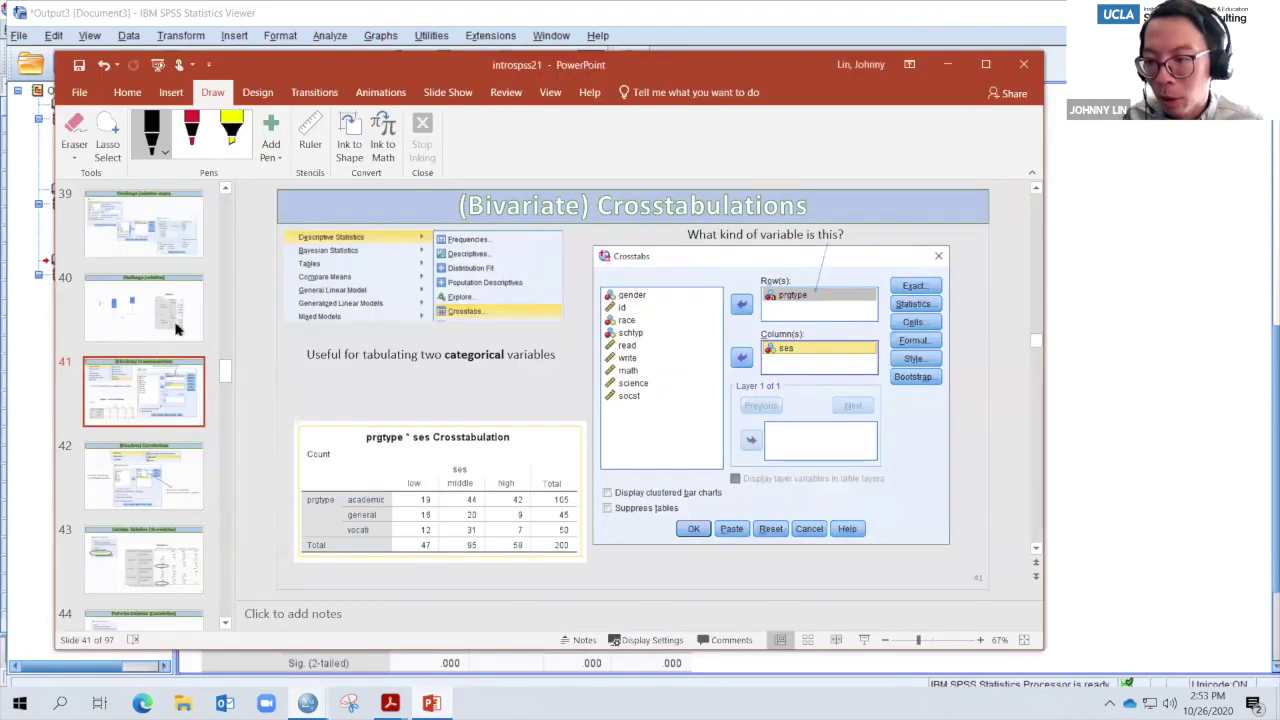
click(130, 447)
click(146, 545)
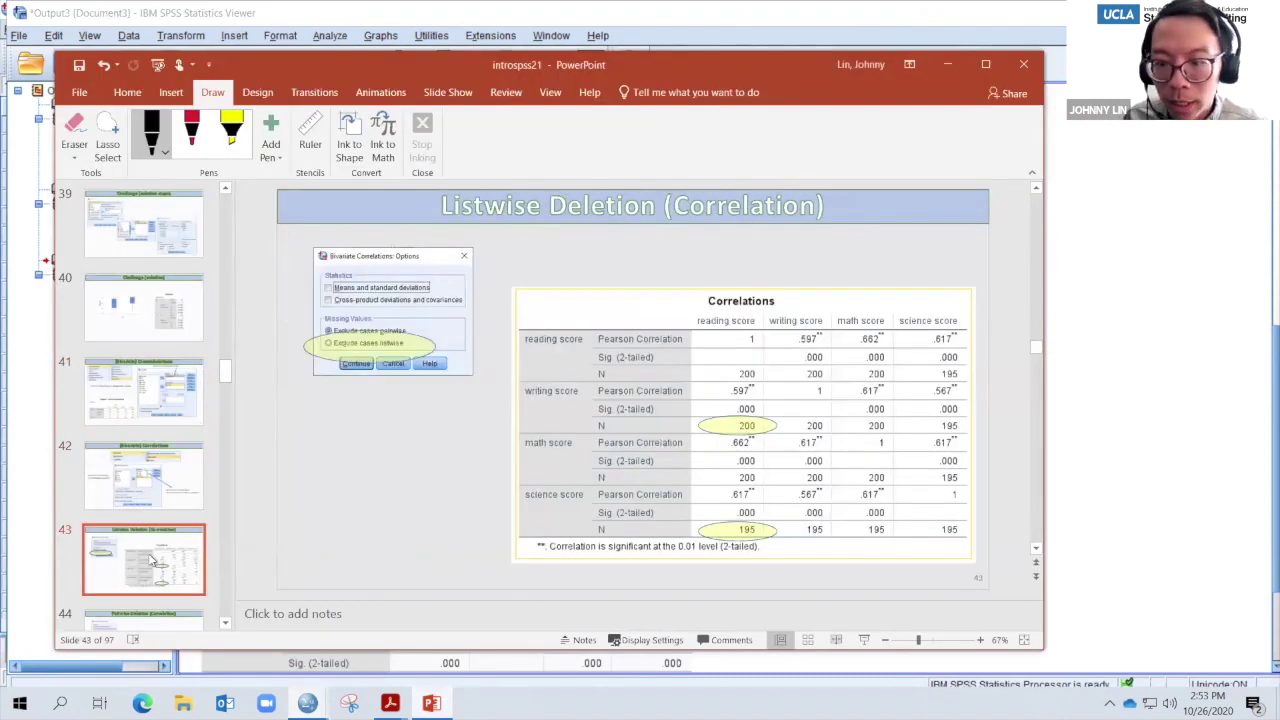
scroll(150, 547, down, 1)
click(152, 560)
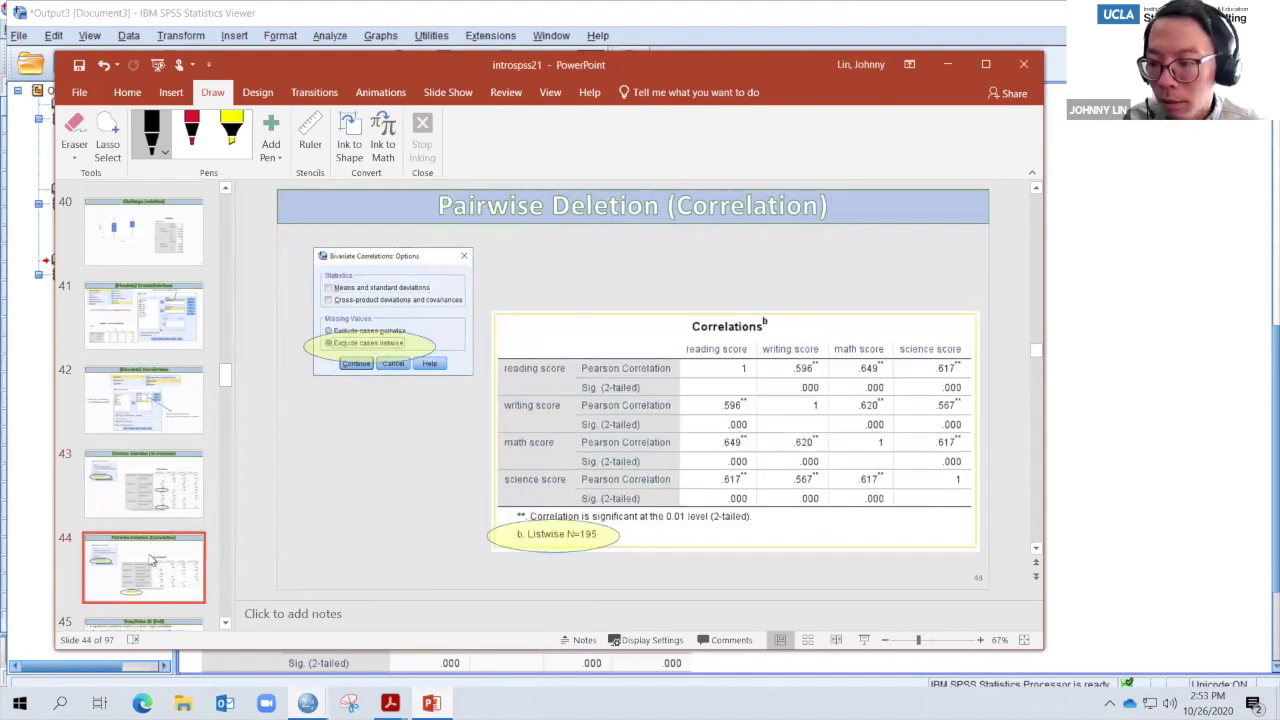
- Advance past the True/False #2 poll slide to the (Bivariate) Scatterplot slide
scroll(152, 555, down, 1)
click(152, 532)
scroll(148, 552, down, 1)
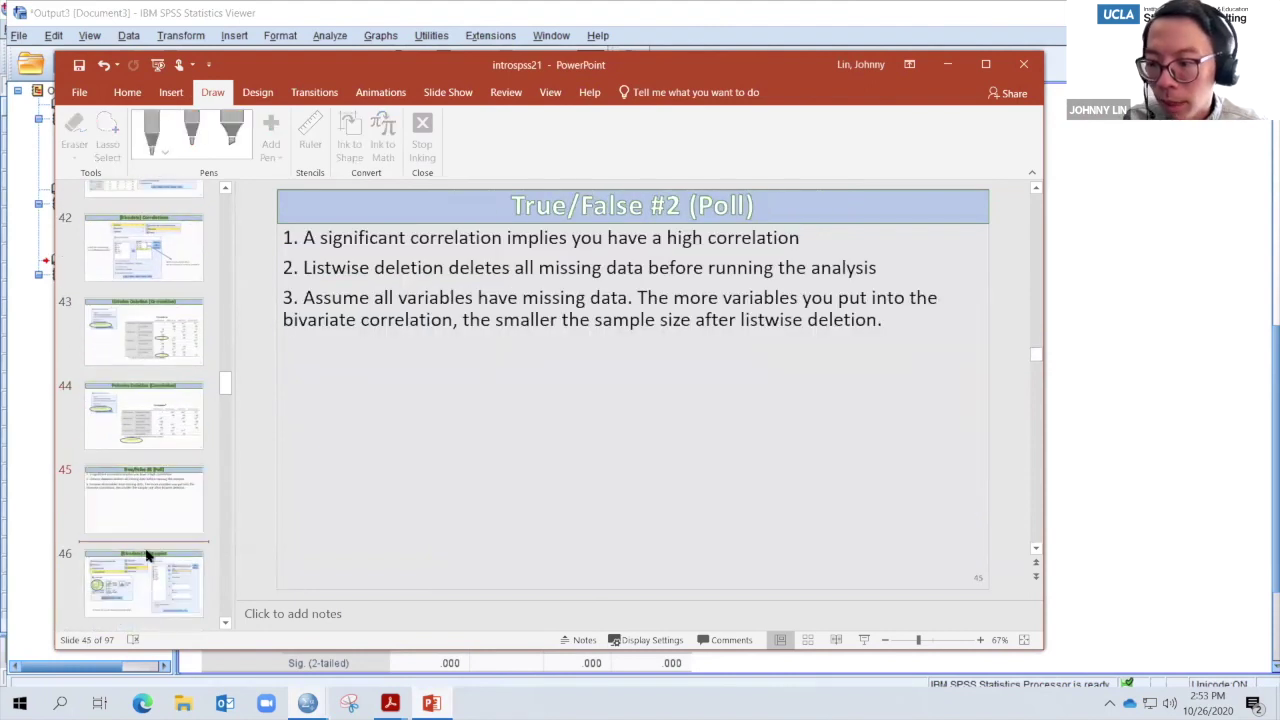
click(148, 560)
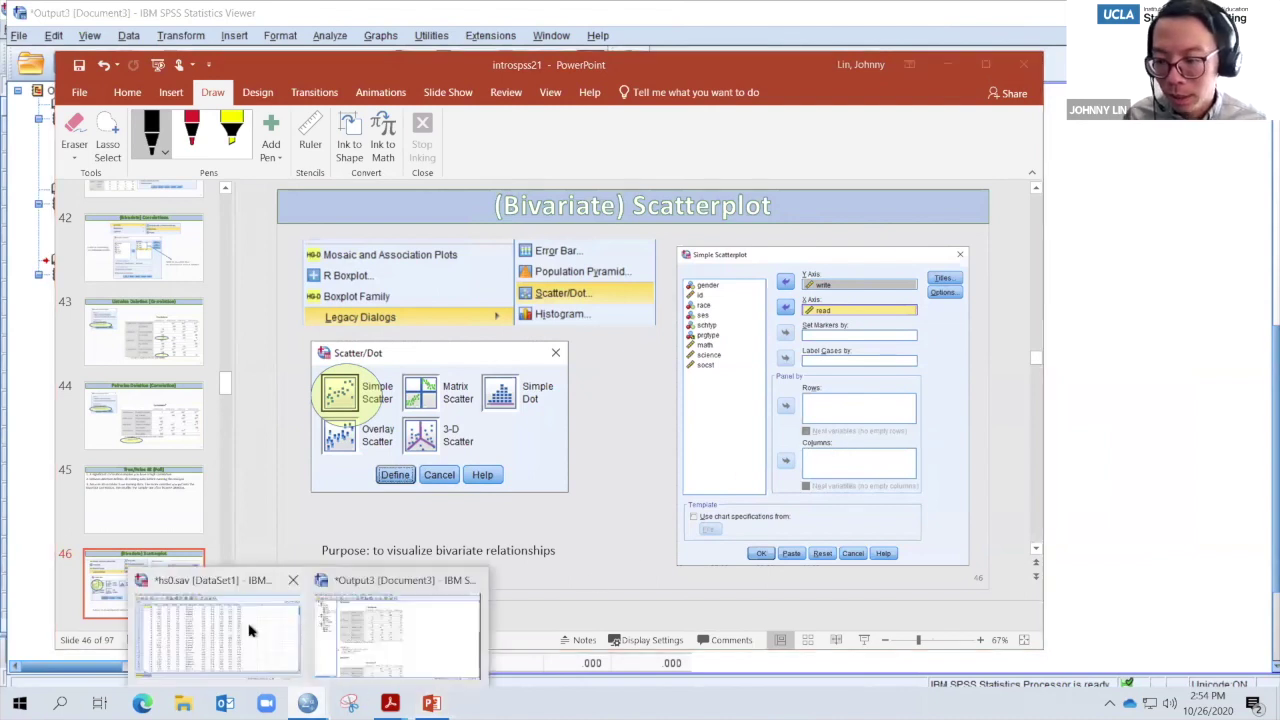
- Switch to the hs0.sav dataset in SPSS Statistics and start defining a simple scatterplot with the legacy chart dialogs
click(215, 668)
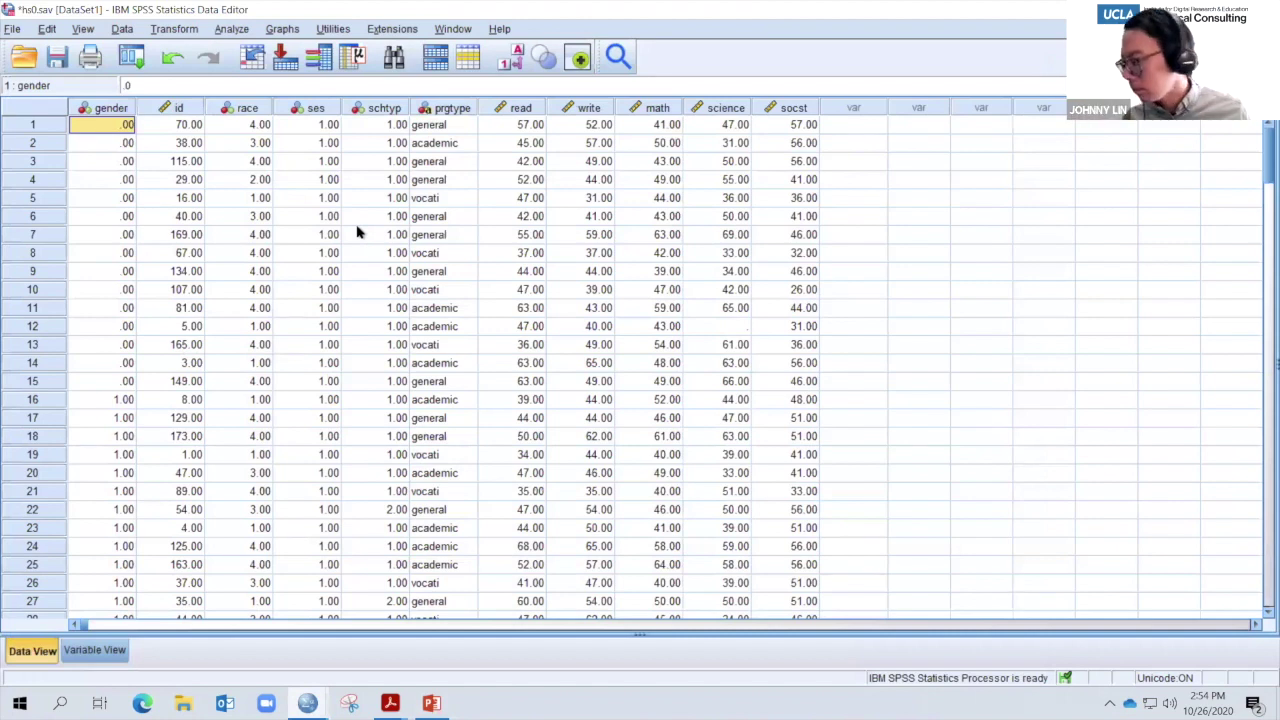
click(281, 30)
mouse_move(390, 160)
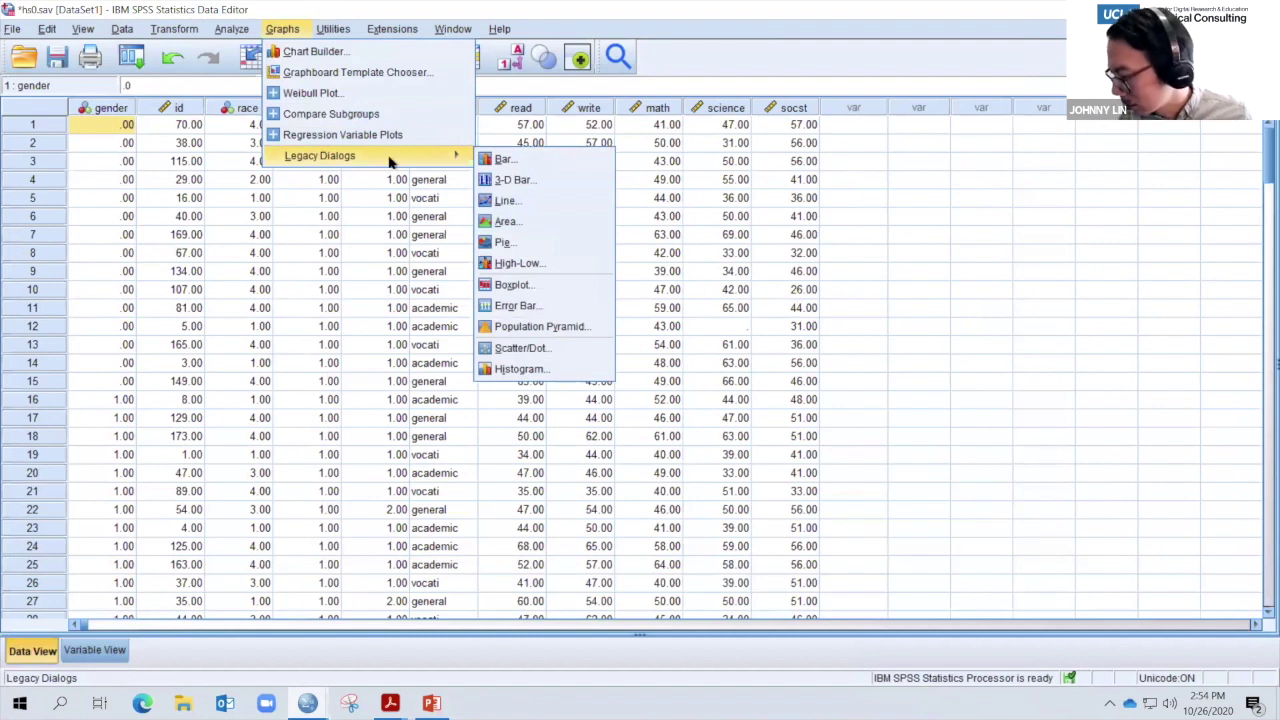
click(551, 350)
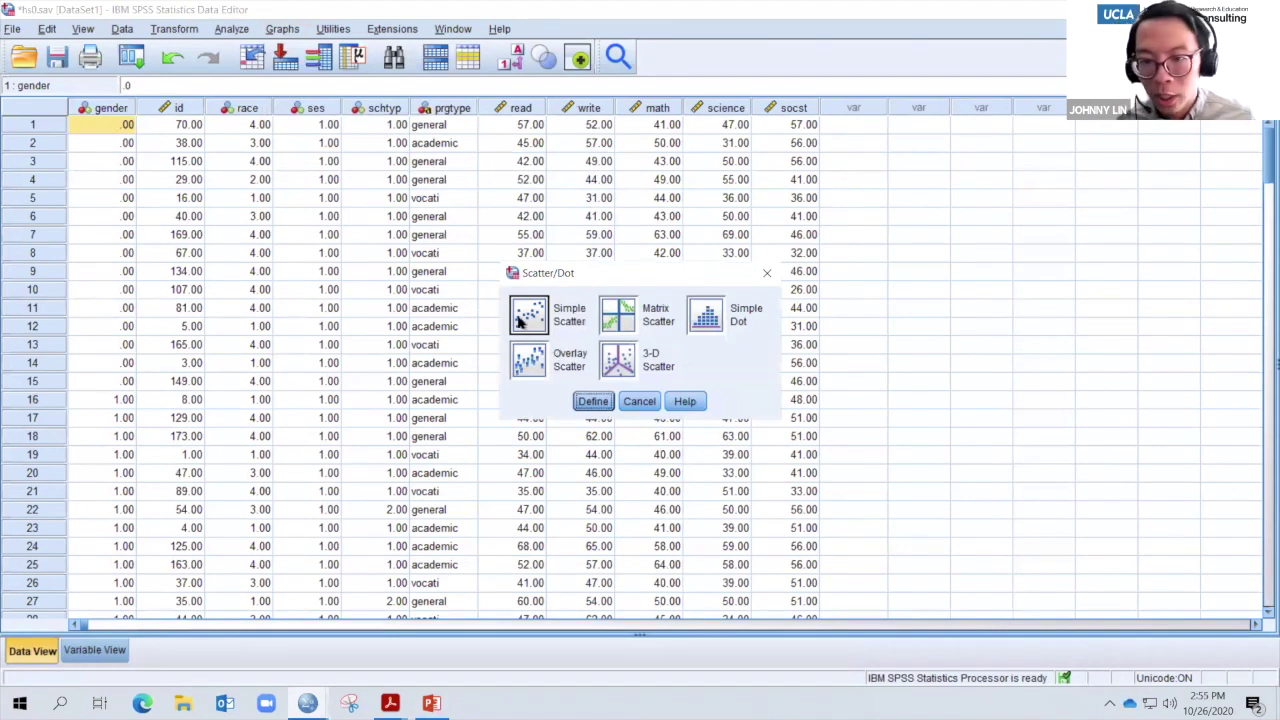
click(519, 316)
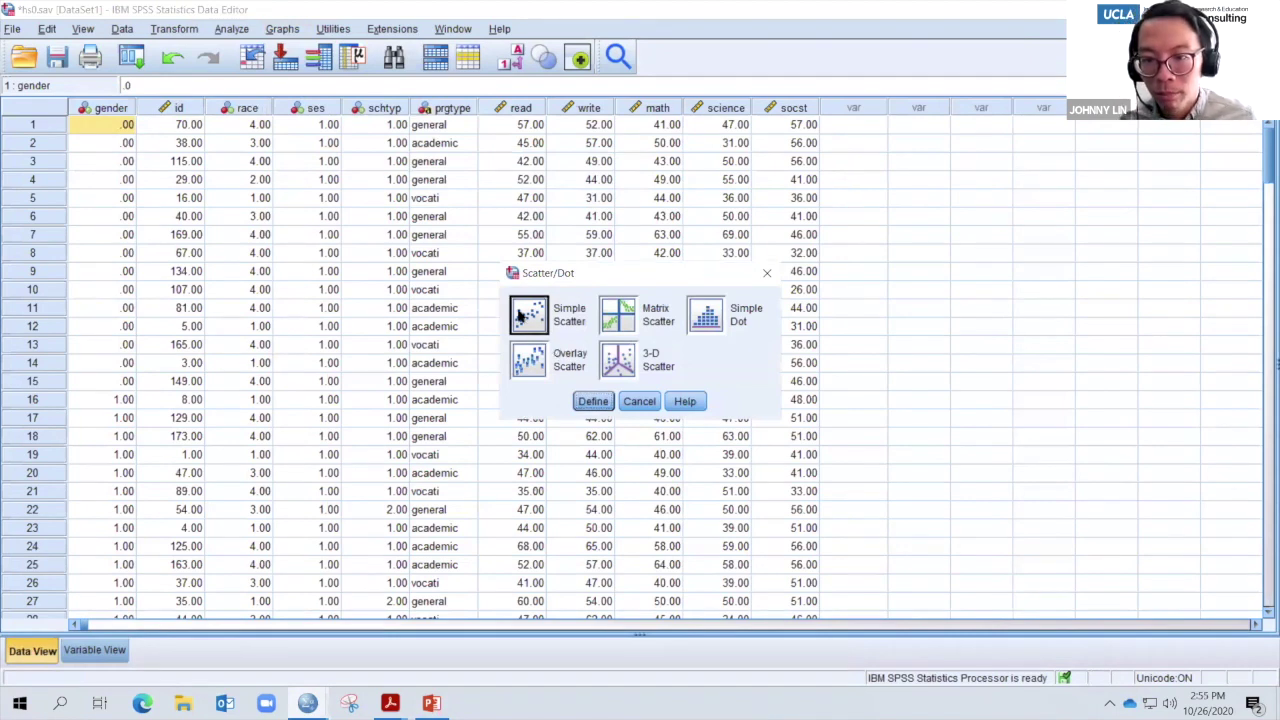
click(593, 401)
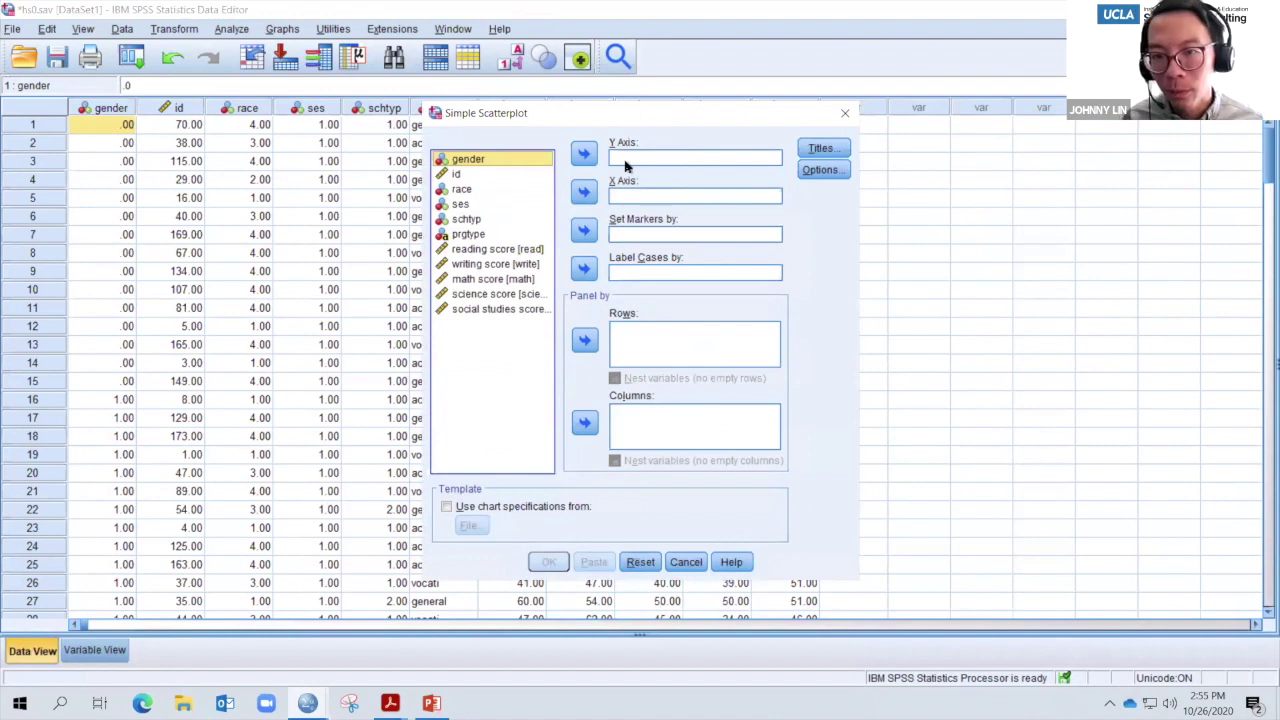
- List the variables by name, assign read to the X axis and write to the Y axis, and generate the scatterplot
right_click(505, 251)
click(521, 270)
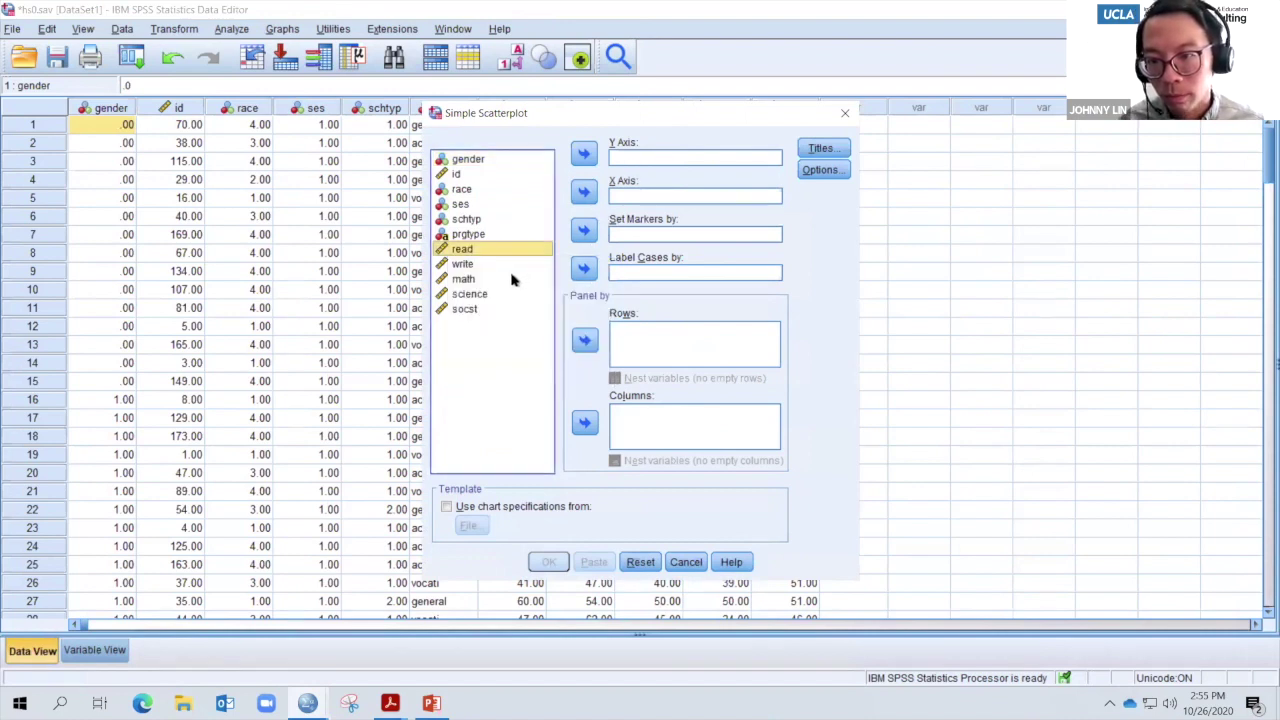
click(586, 192)
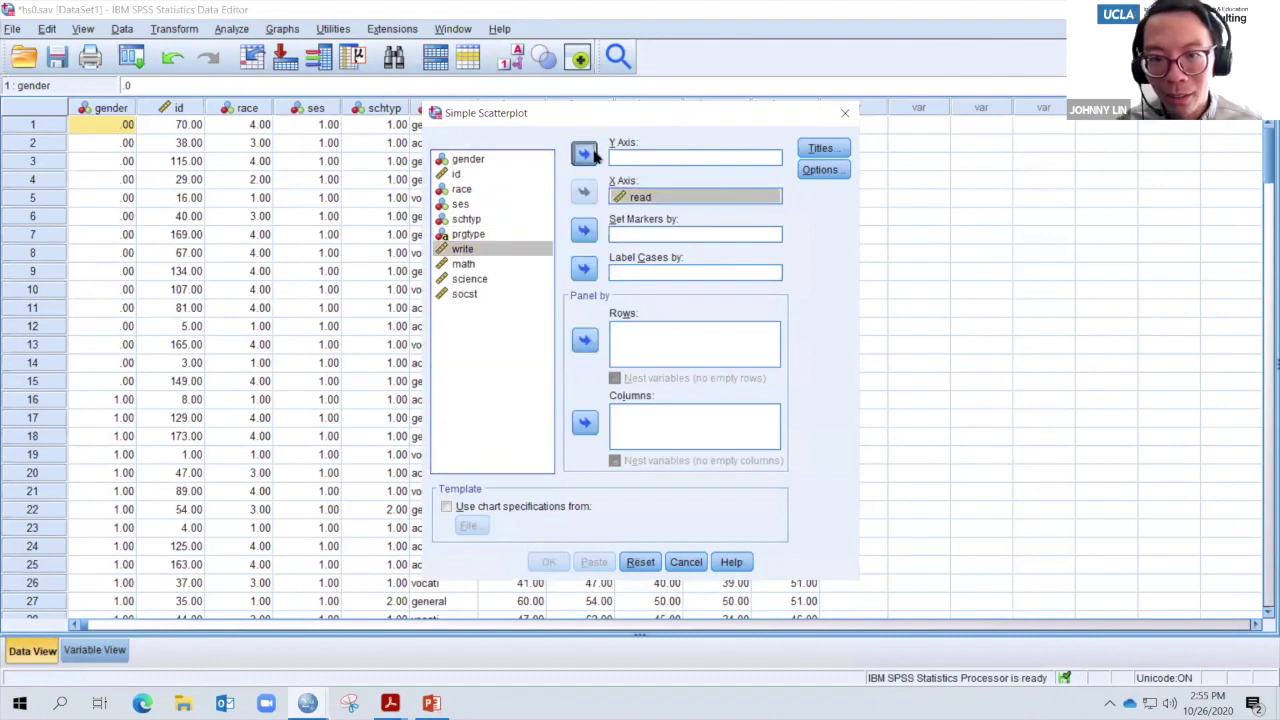
click(585, 153)
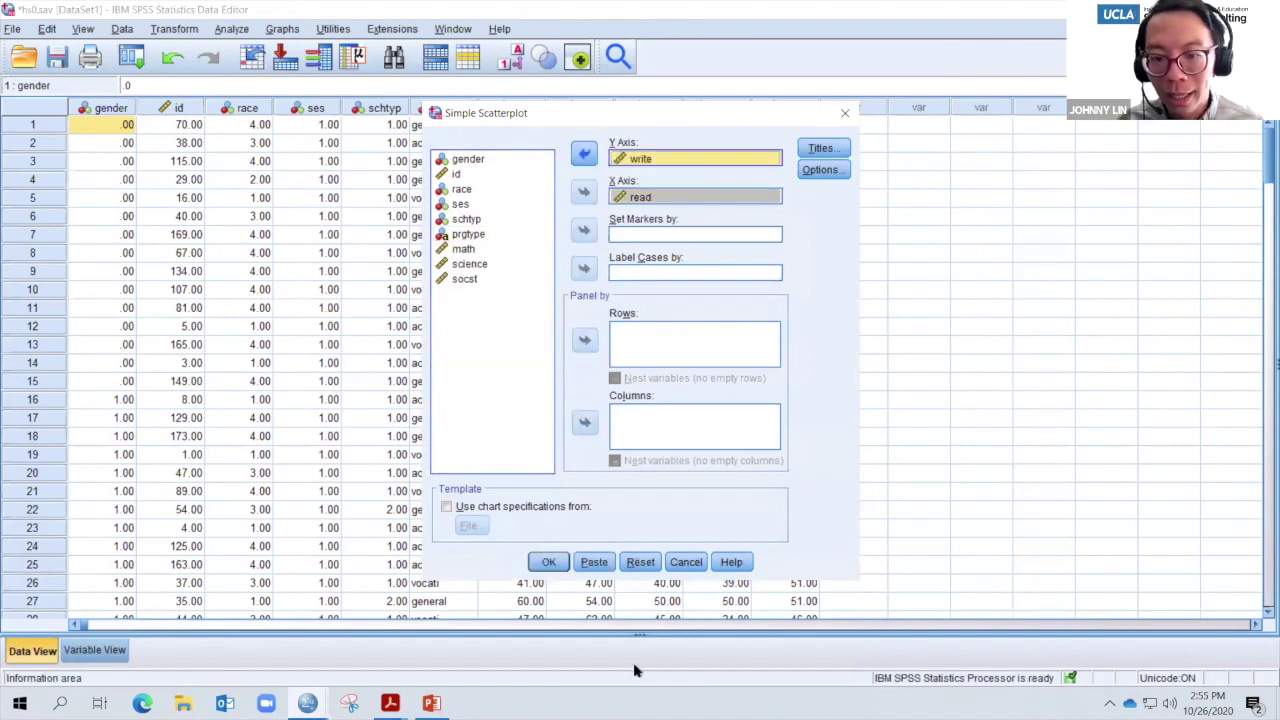
click(549, 563)
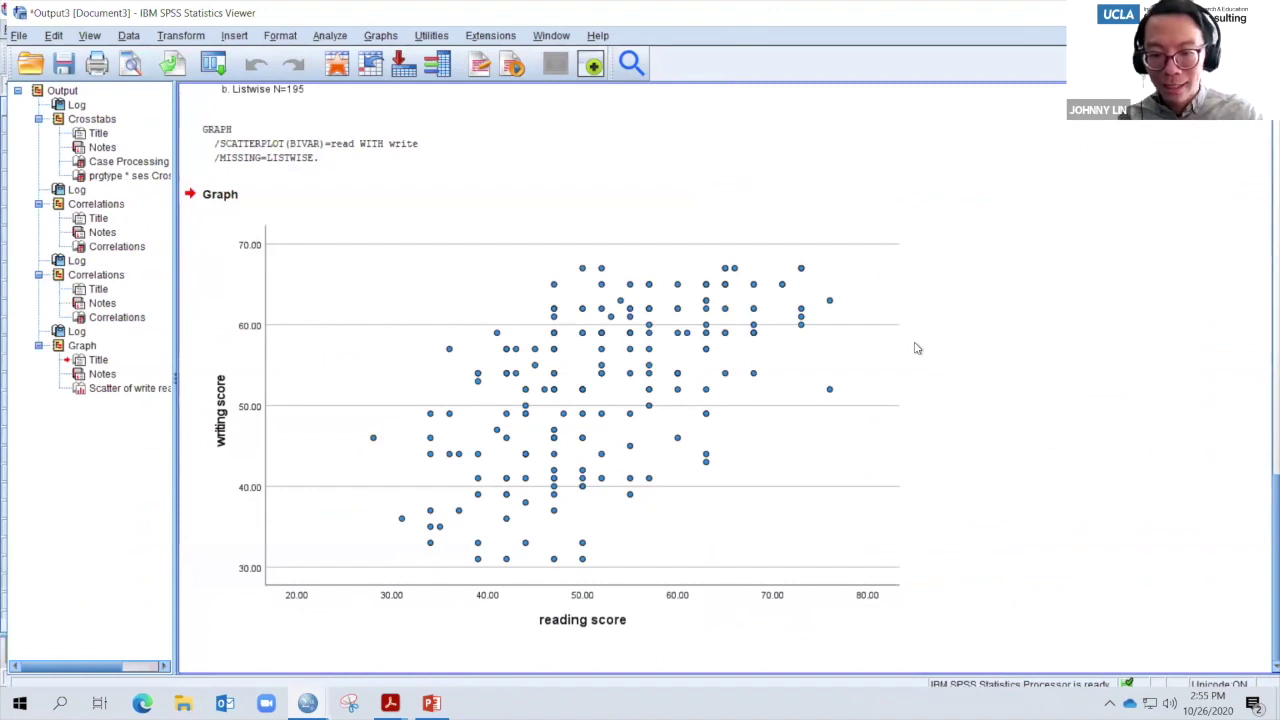
- Check the reading–writing correlation in the pairwise Correlations table against the scatterplot of write and read
click(626, 408)
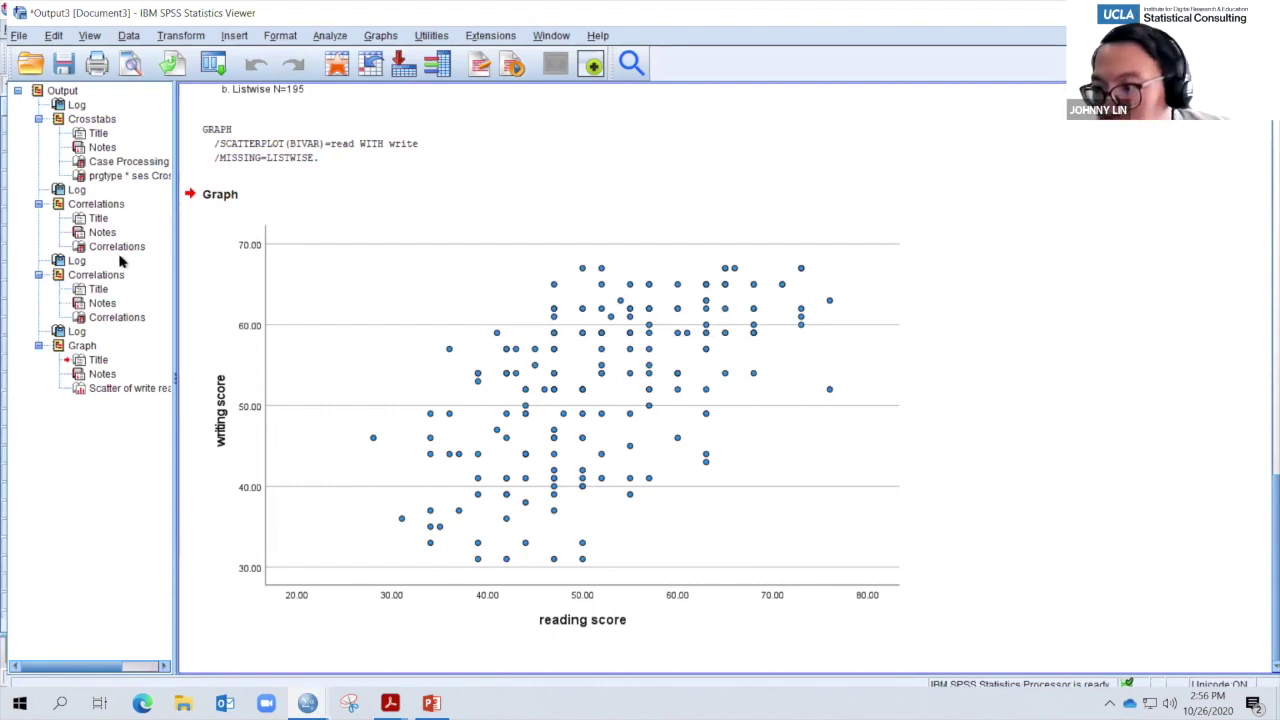
scroll(350, 320, up, 10)
click(382, 364)
scroll(382, 364, up, 1)
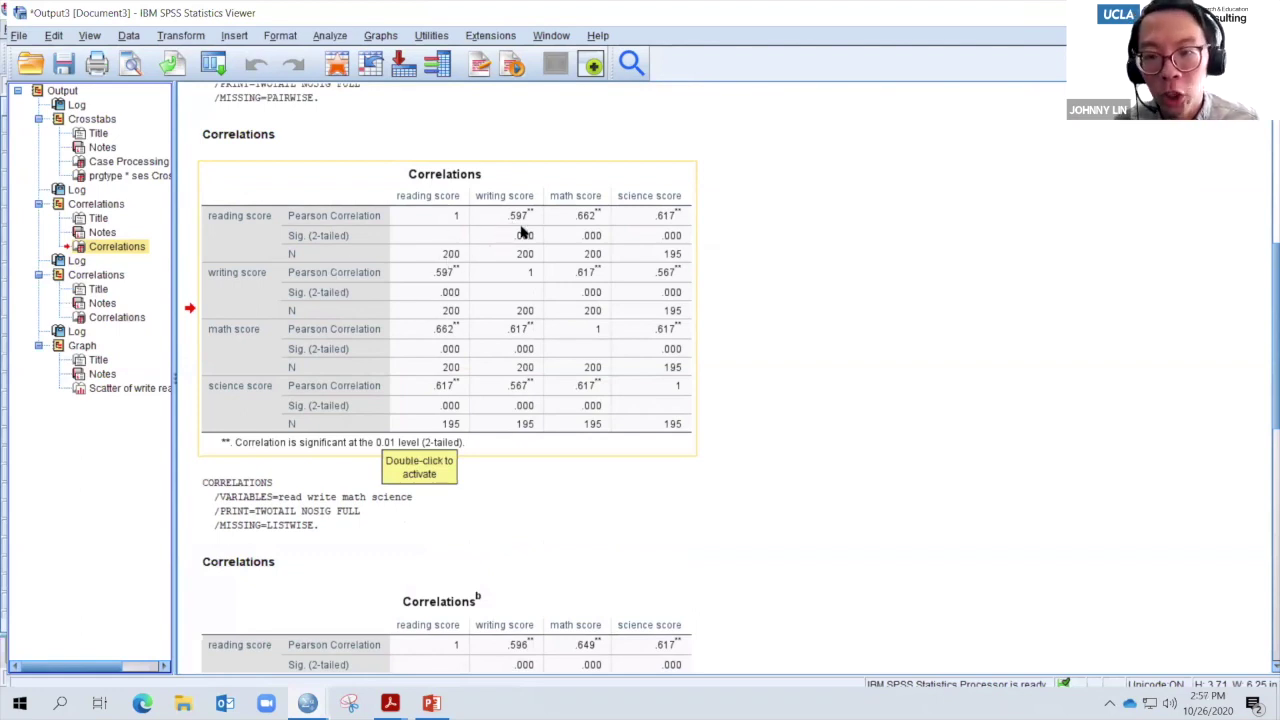
click(153, 390)
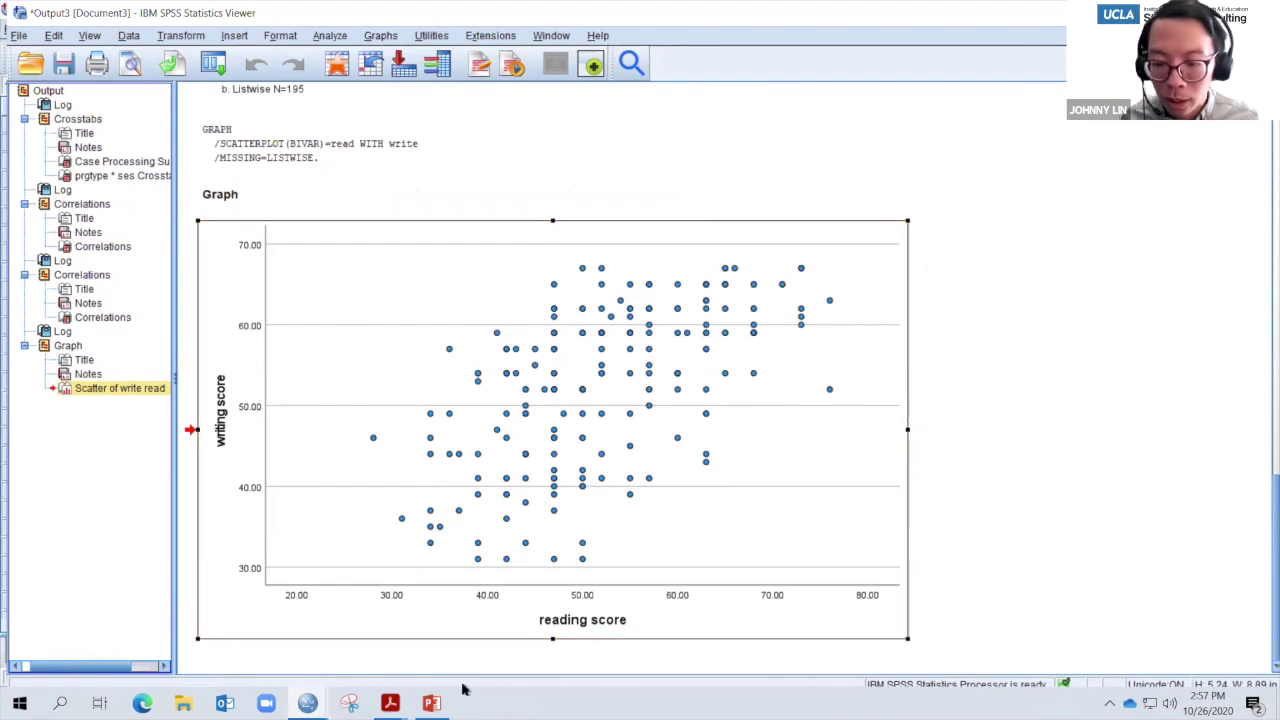
- Switch to the introspss21 presentation in PowerPoint and advance from the (Bivariate) Scatterplot slide to the Exercise 4 slide
mouse_move(431, 703)
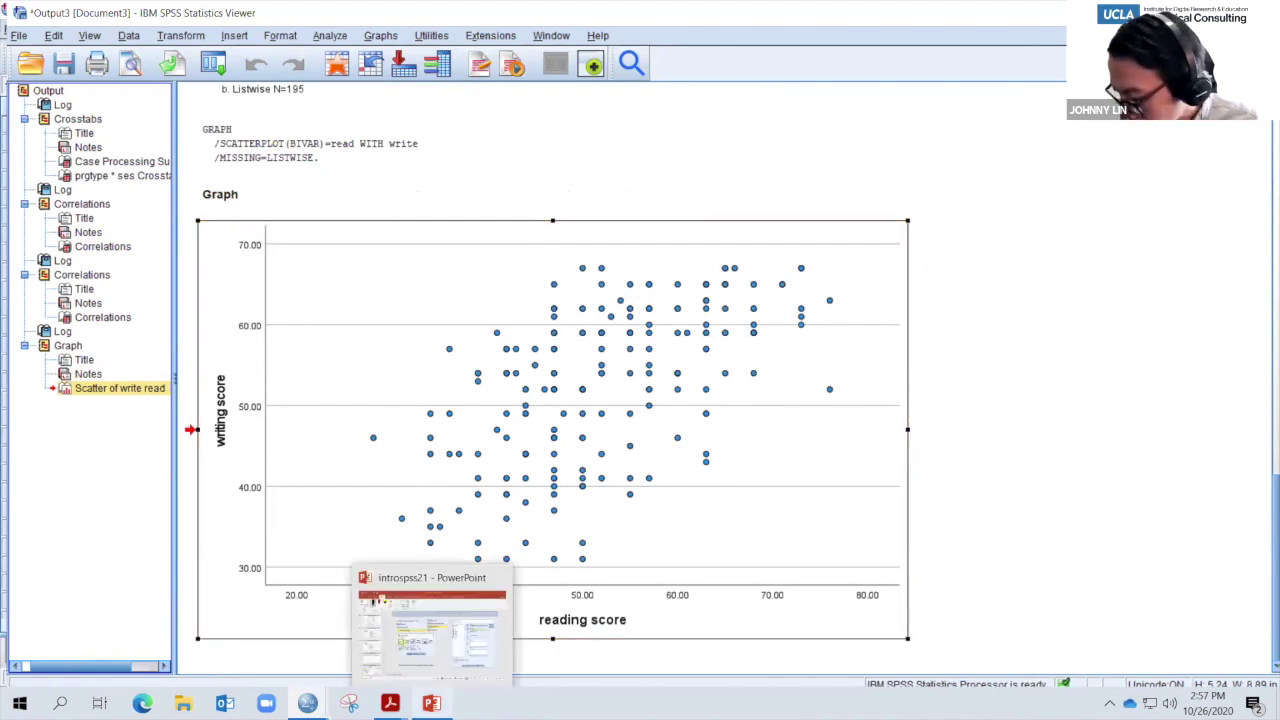
click(380, 605)
click(155, 505)
click(155, 585)
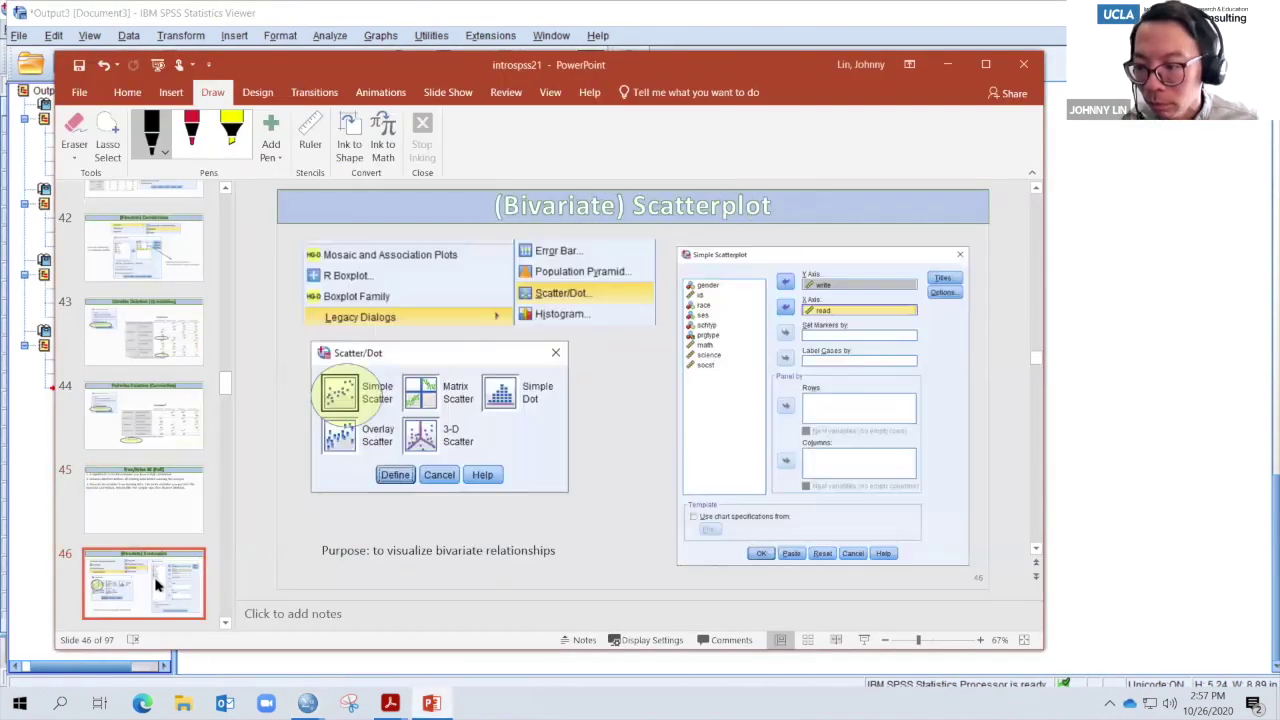
key(Down)
key(Down)
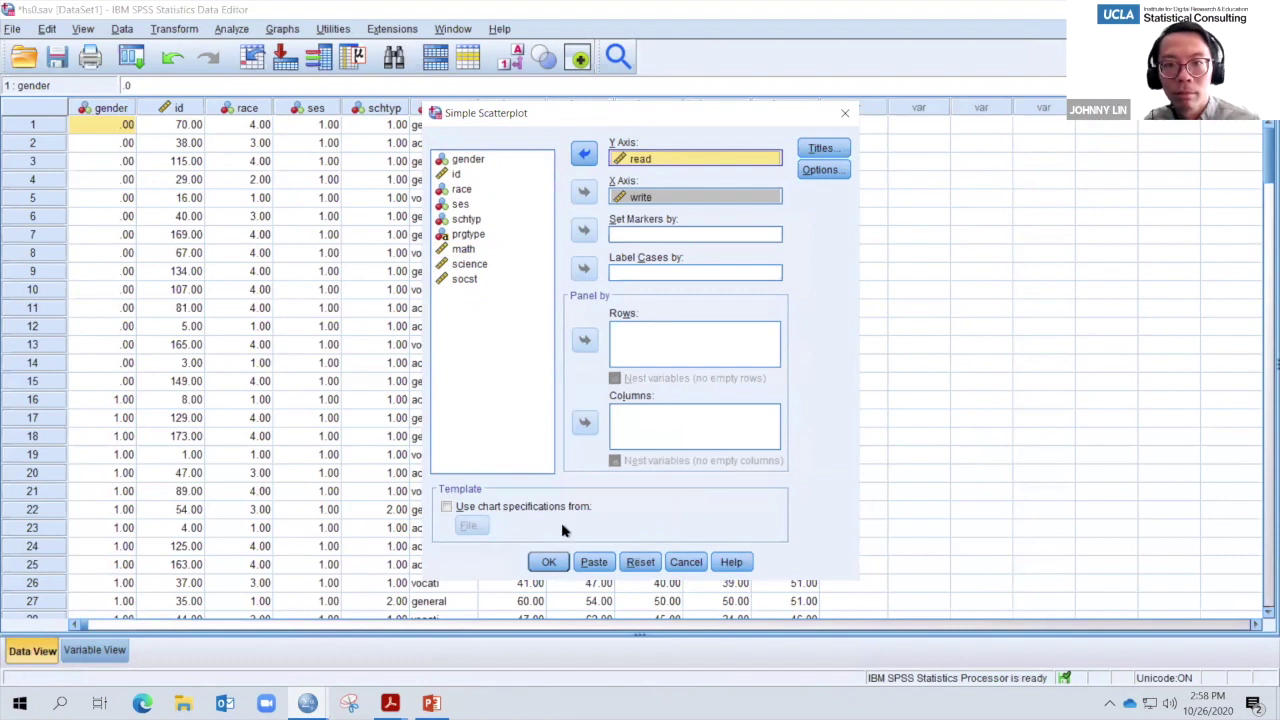
- Generate the simple scatterplot with read on the Y axis and write on the X axis
click(548, 562)
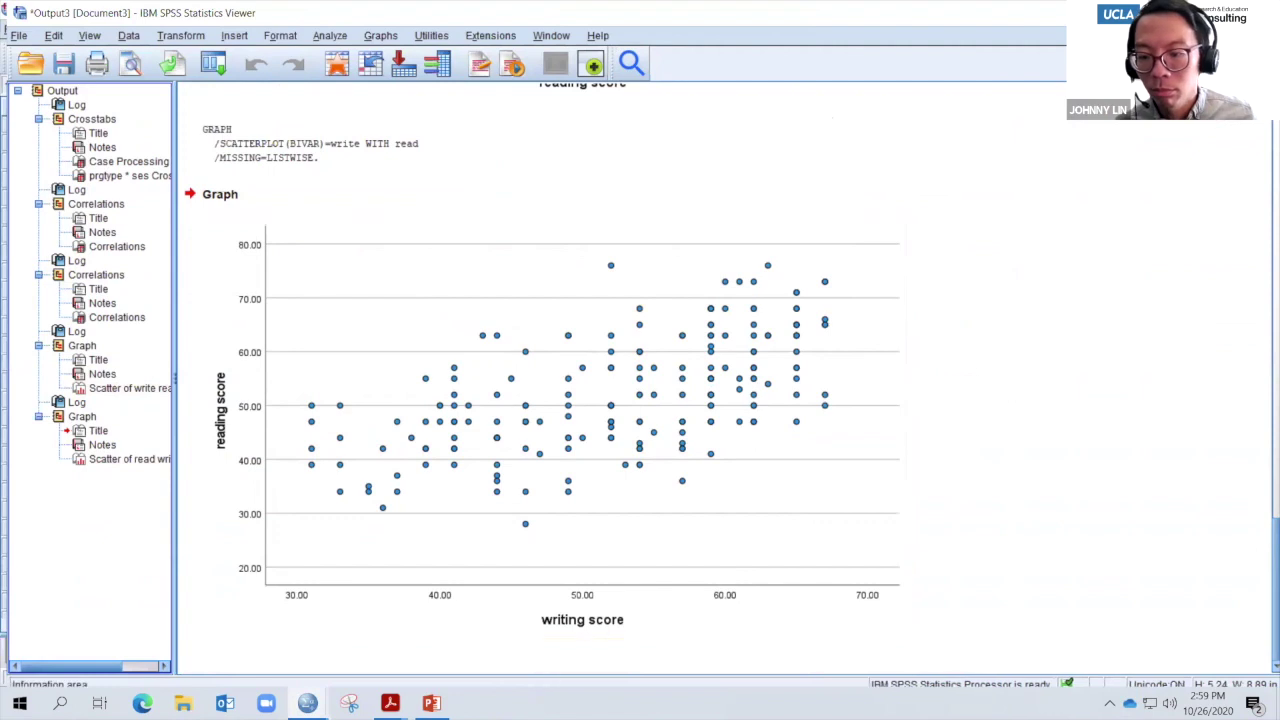
- Switch back to the introspss21 presentation, open the Exercise 4 (solution) slide and maximize the presentation window
mouse_move(431, 705)
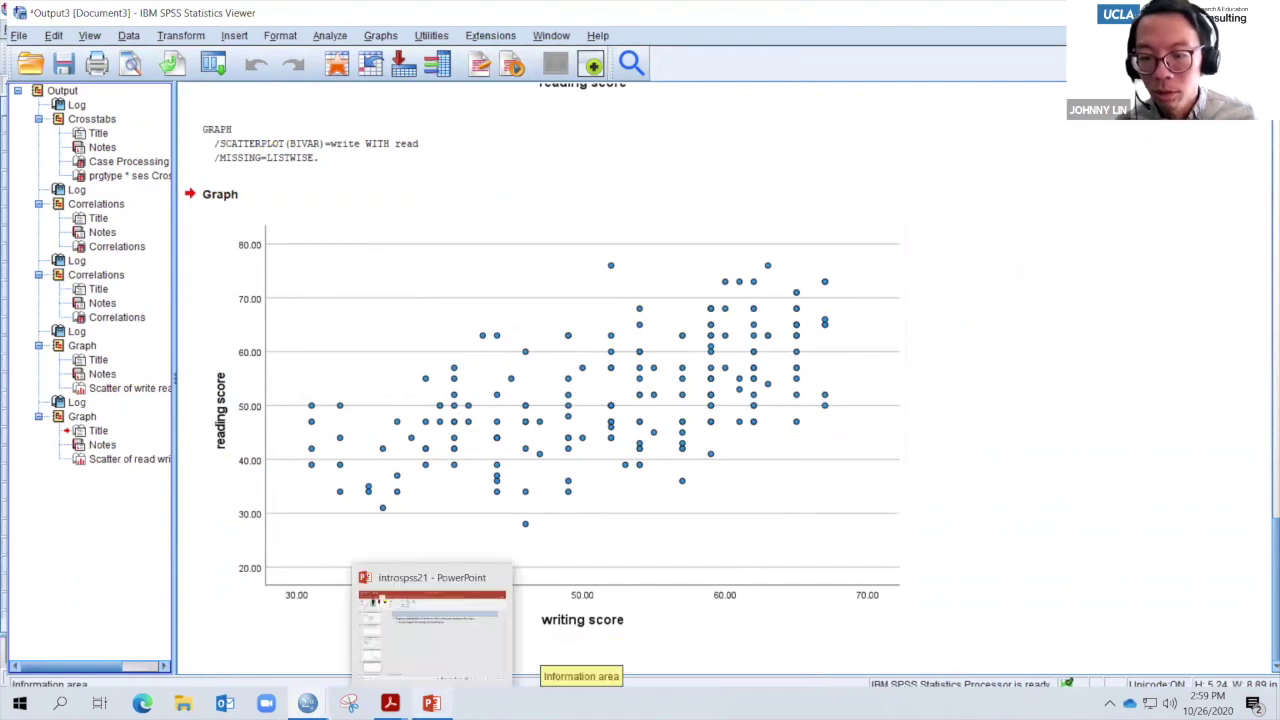
click(373, 601)
scroll(180, 571, down, 1)
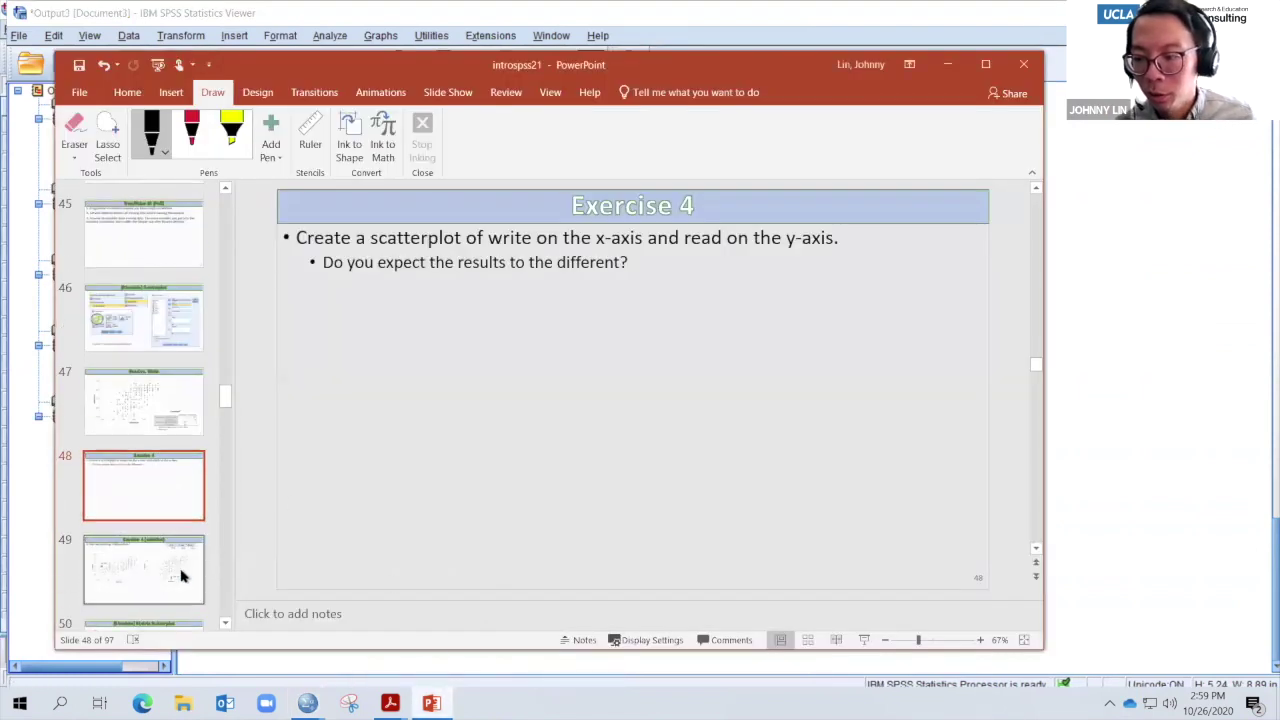
click(172, 555)
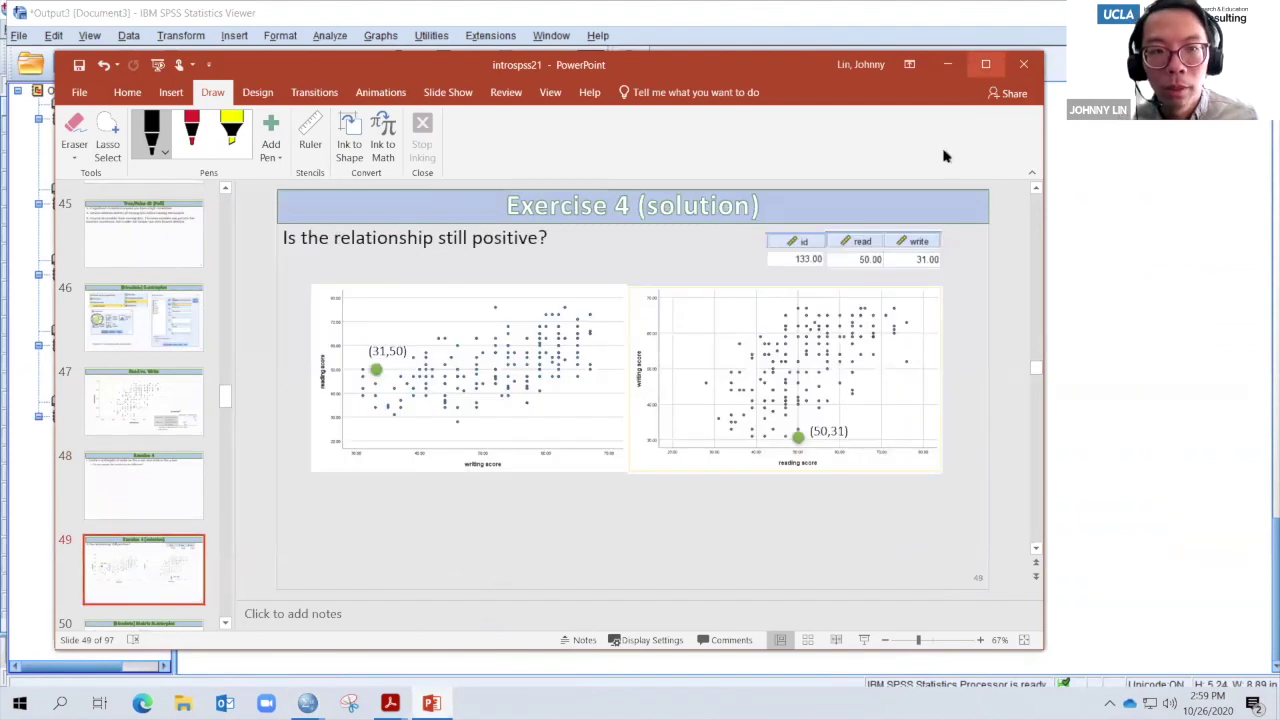
click(985, 64)
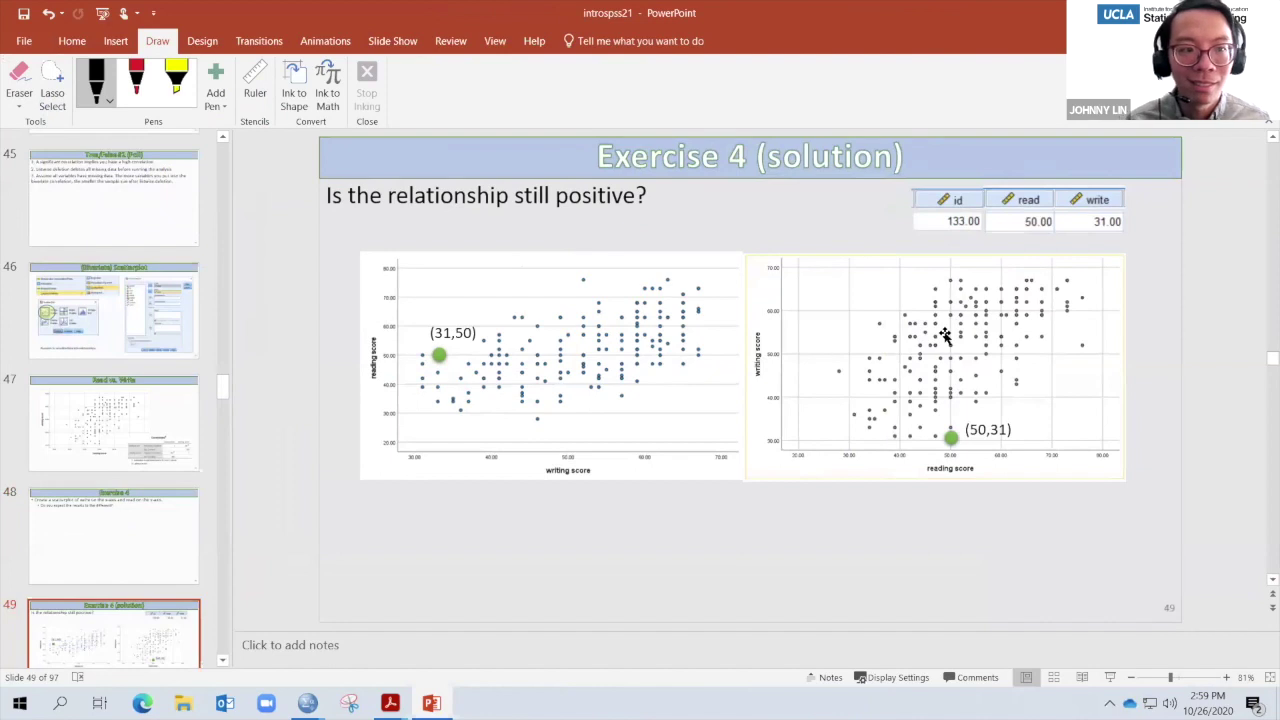
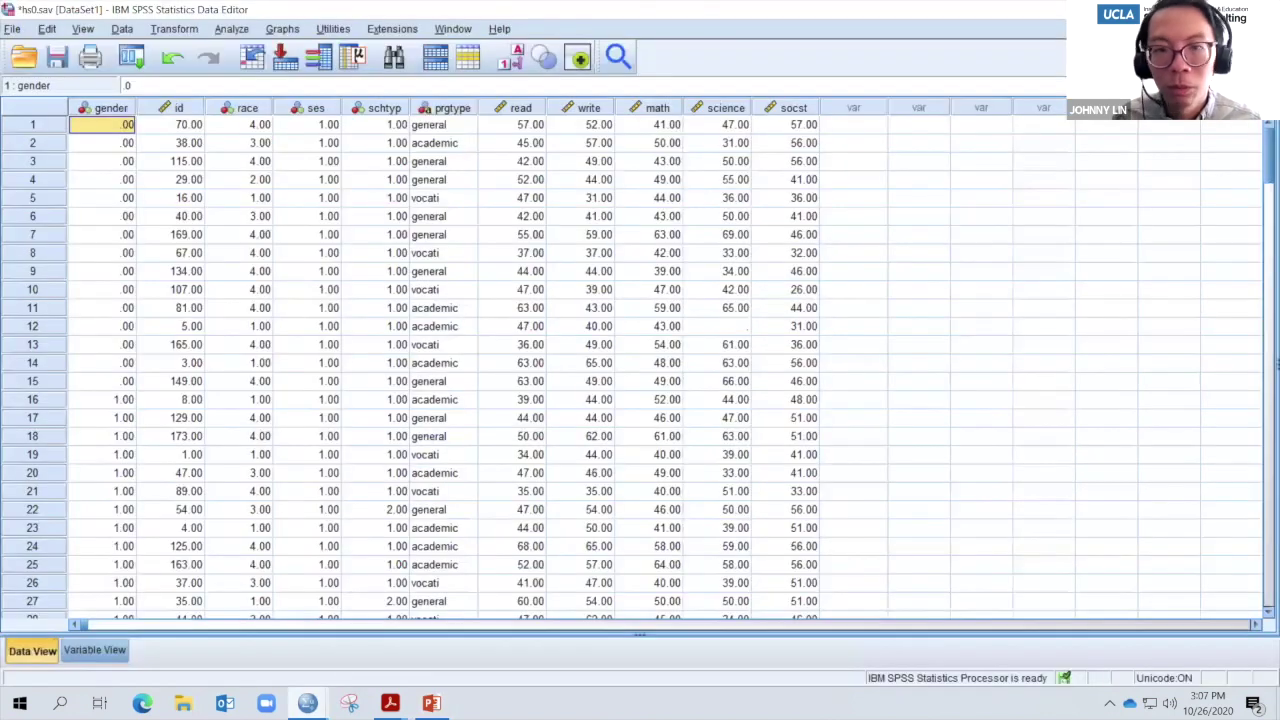
- Close SPSS Statistics without saving the output or the modified hs0.sav data
key(alt+F4)
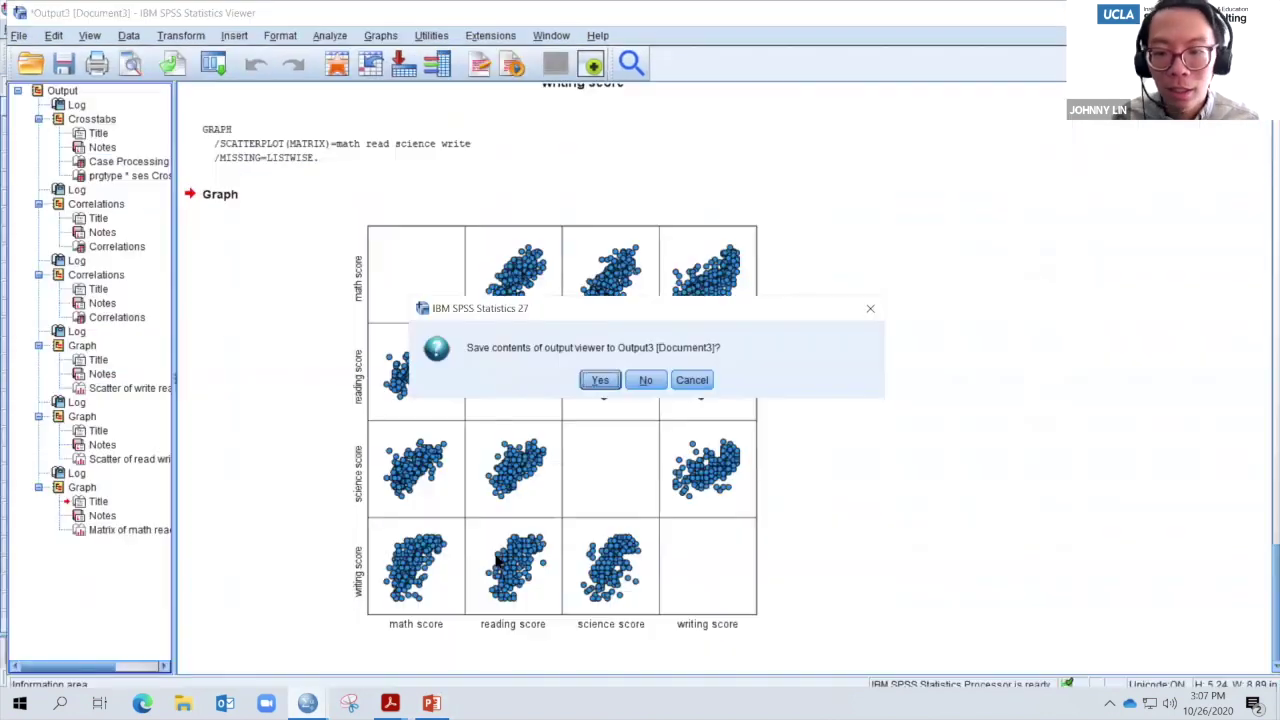
click(646, 384)
click(639, 389)
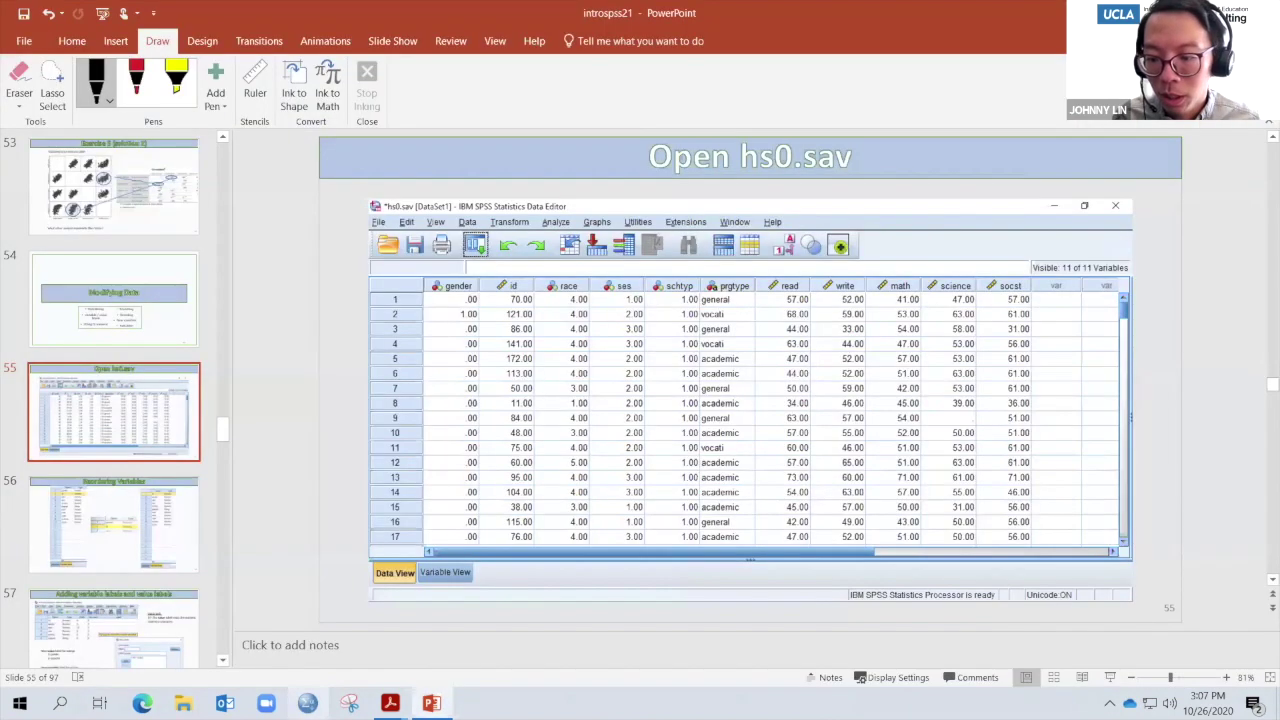
- Start SPSS Statistics again and open hs0.sav from the temp folder, setting string variable widths to the minimum required
double_click(634, 329)
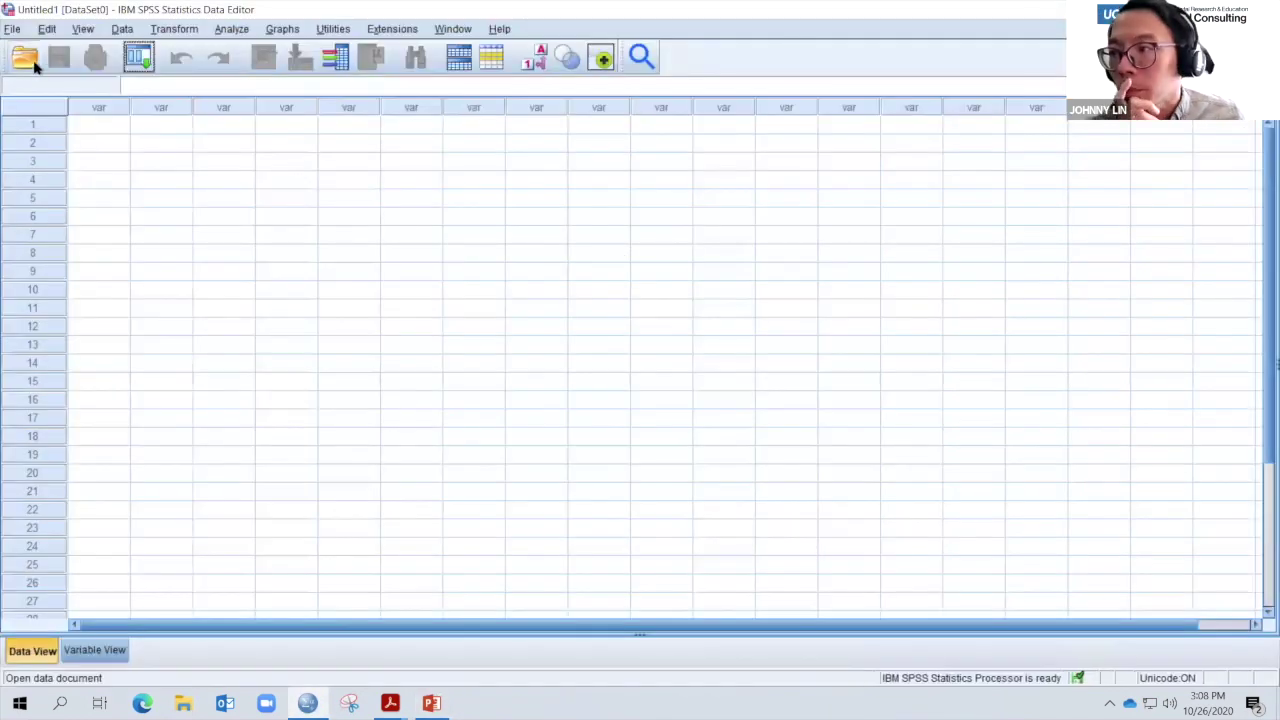
key(ctrl+o)
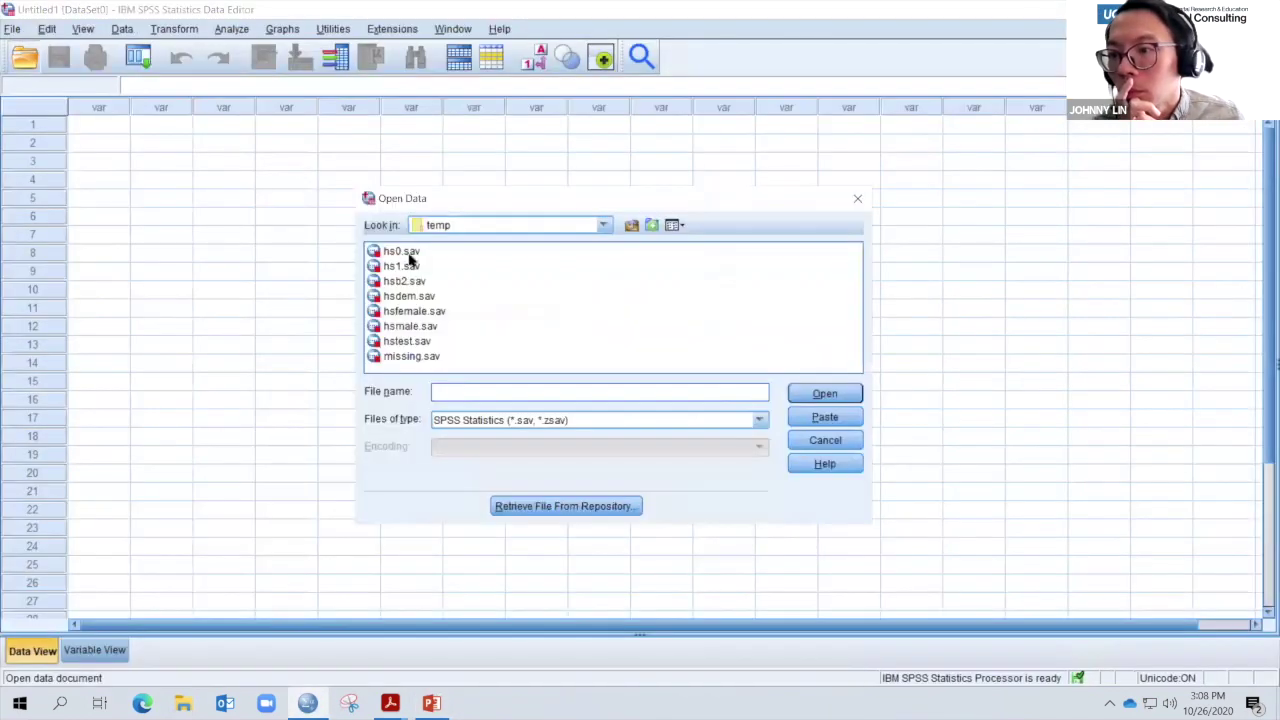
key(Escape)
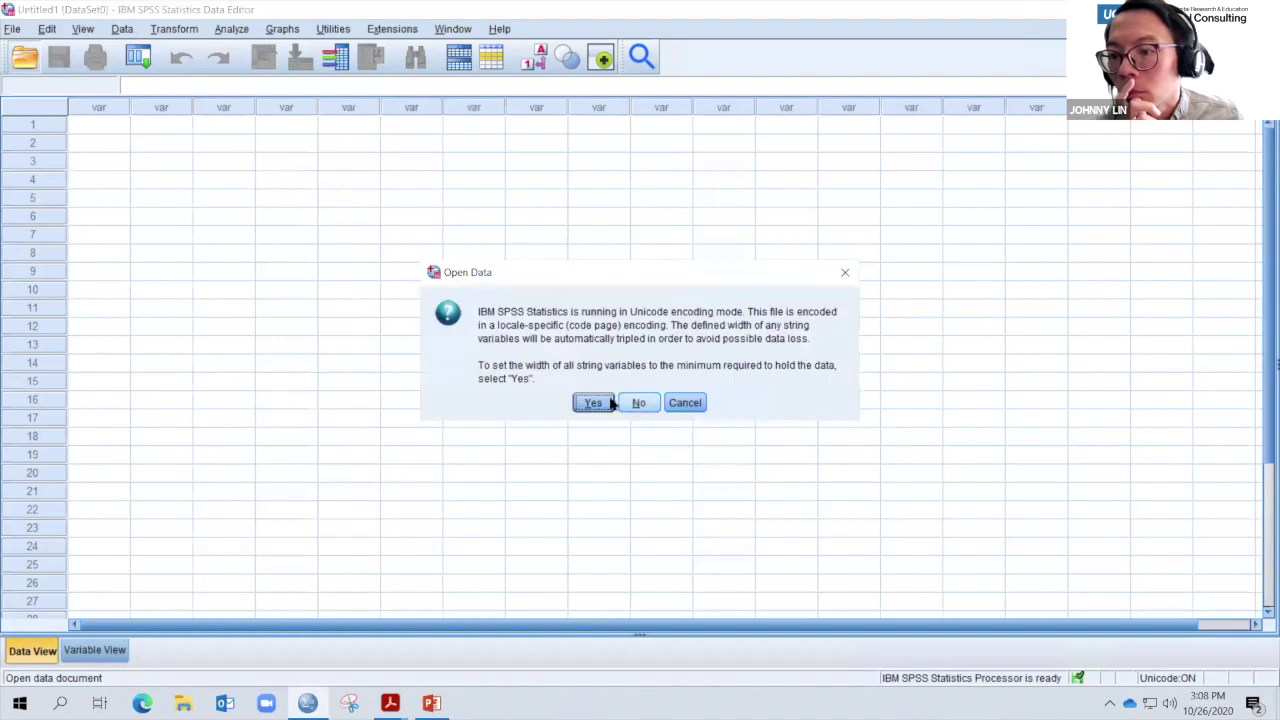
click(600, 402)
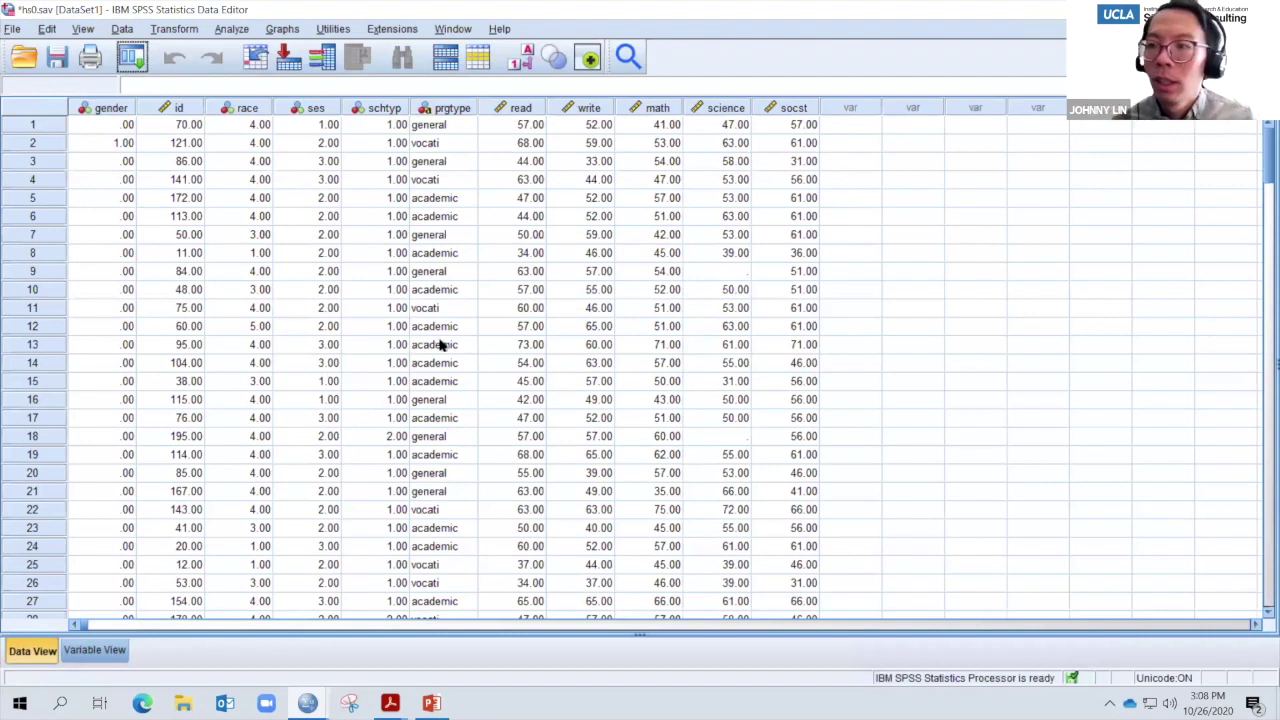
- Move the id variable above gender in the variable definitions of hs0.sav
click(95, 651)
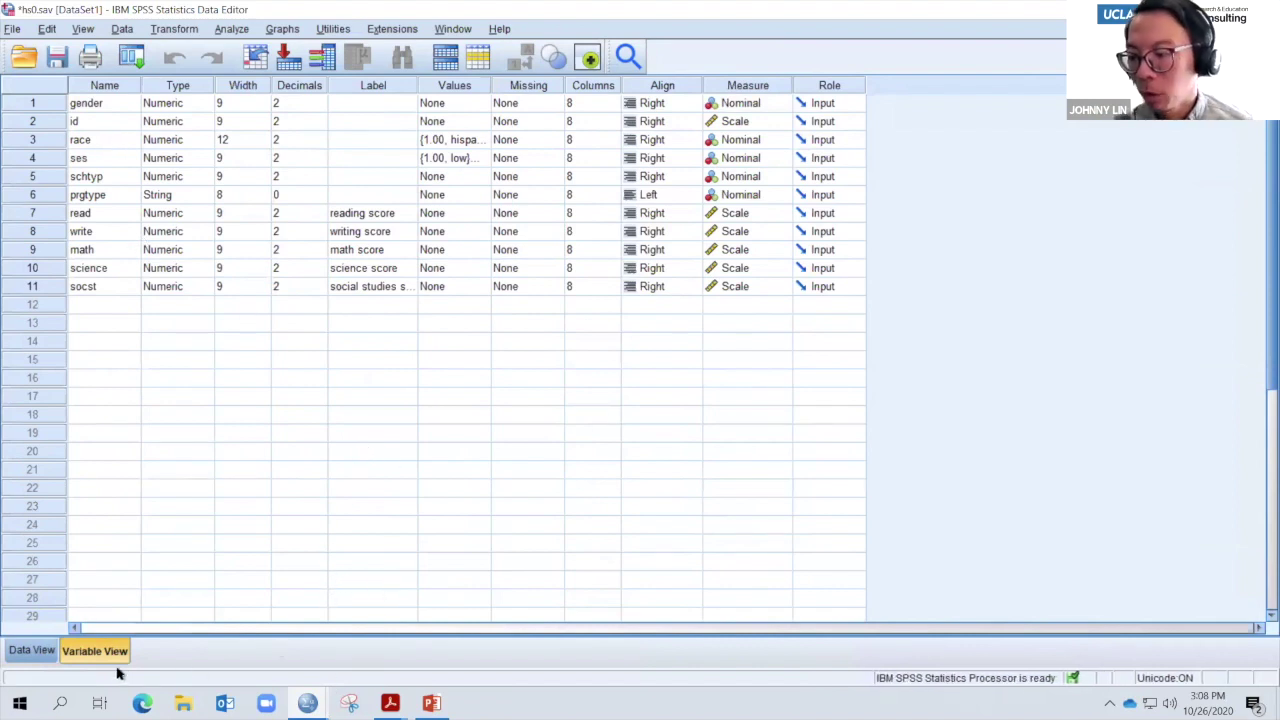
click(37, 124)
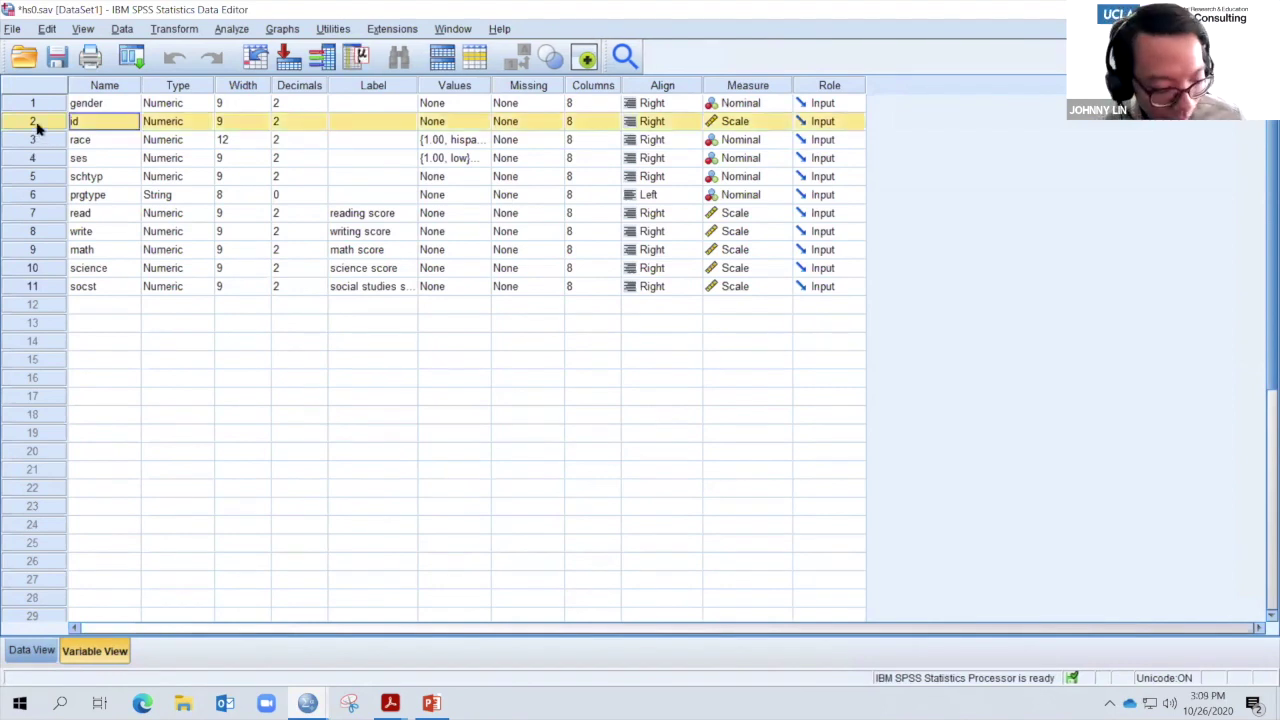
drag(37, 123, 62, 104)
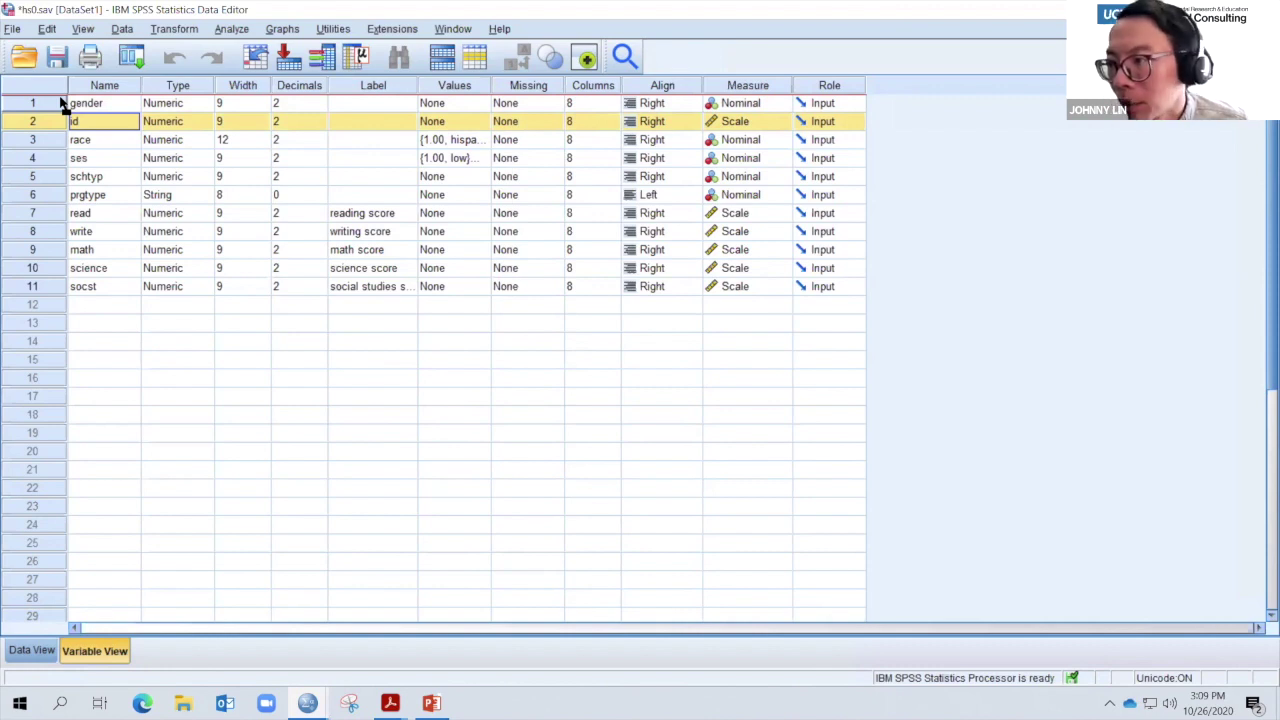
drag(60, 103, 60, 103)
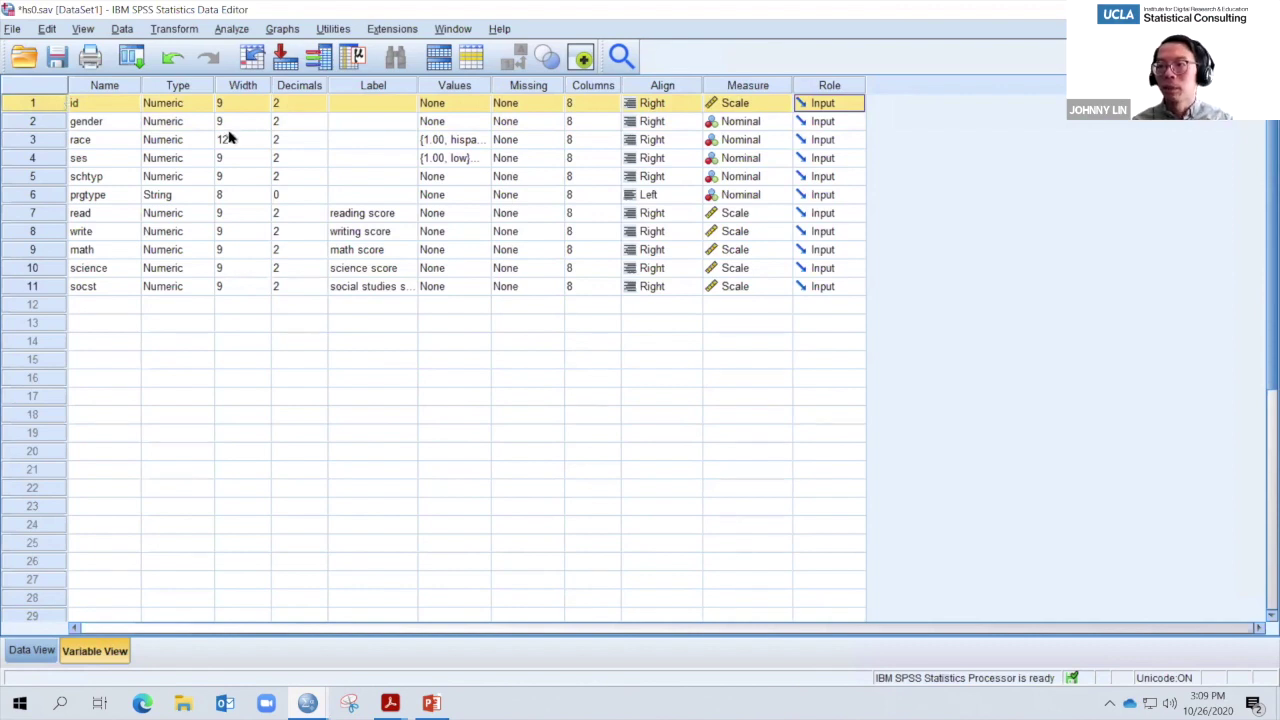
- Compare the order of the id and gender columns in Data View with their rows in Variable View
click(32, 650)
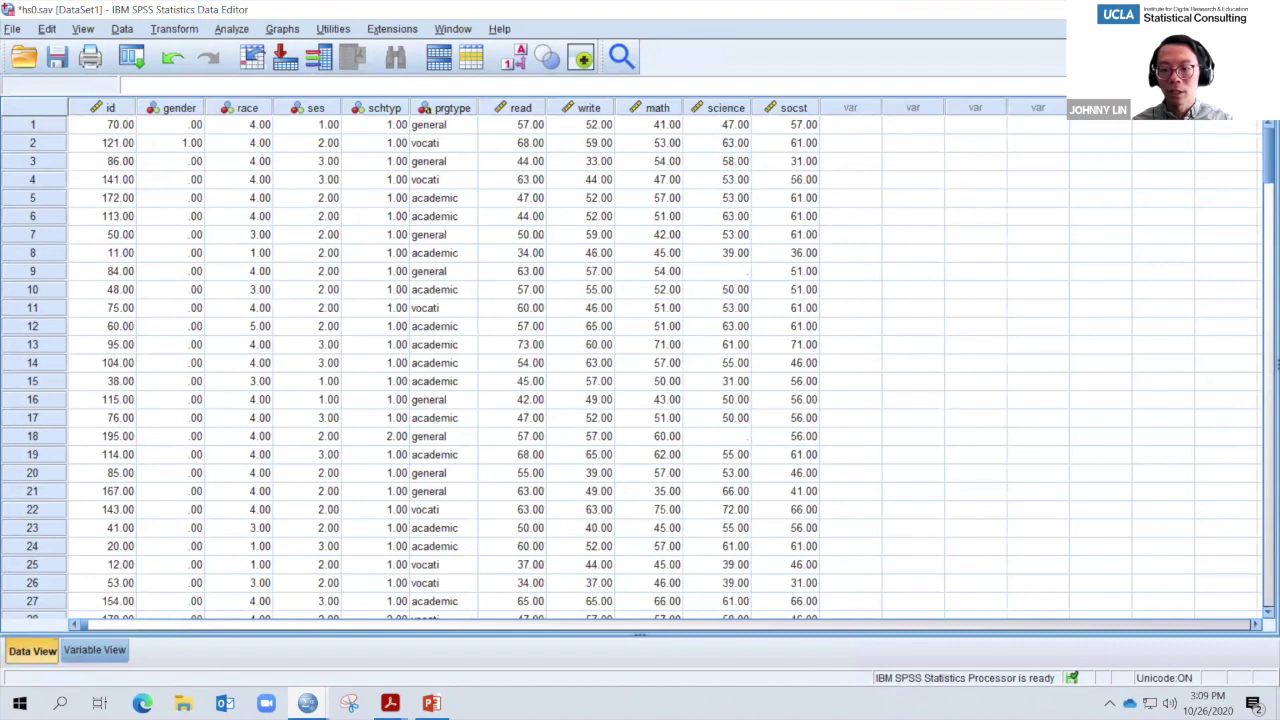
click(95, 650)
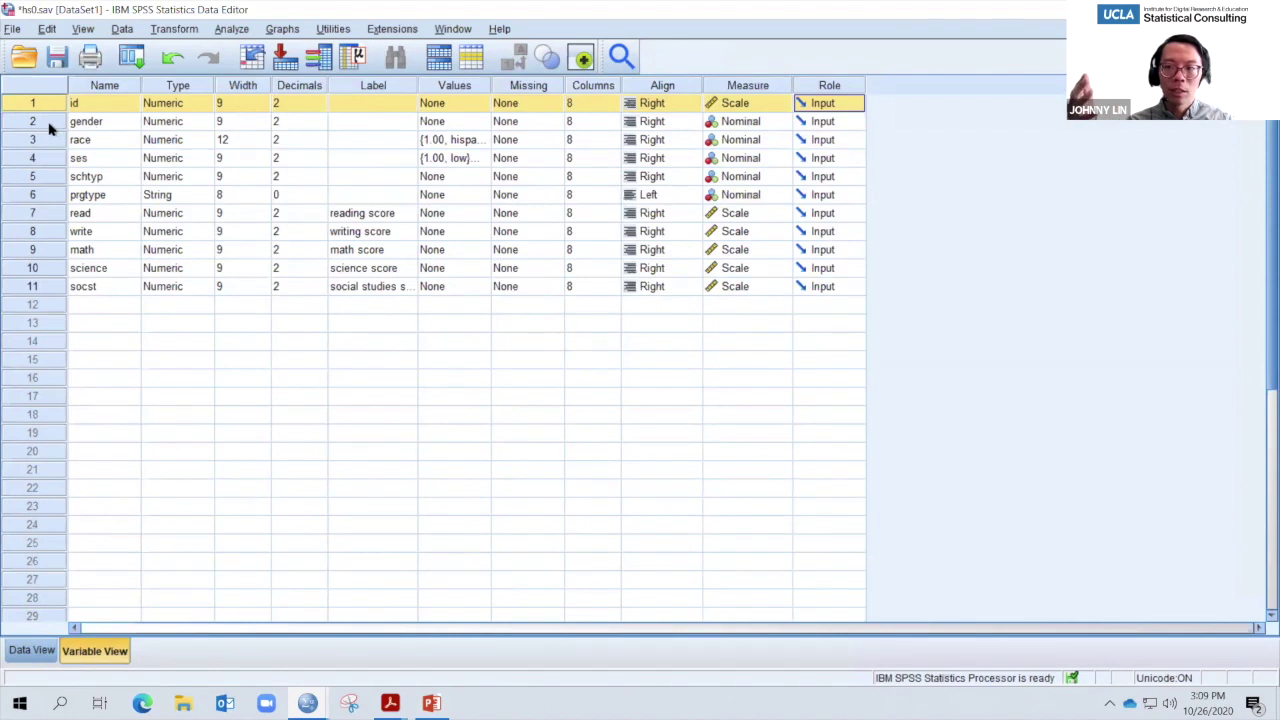
click(28, 652)
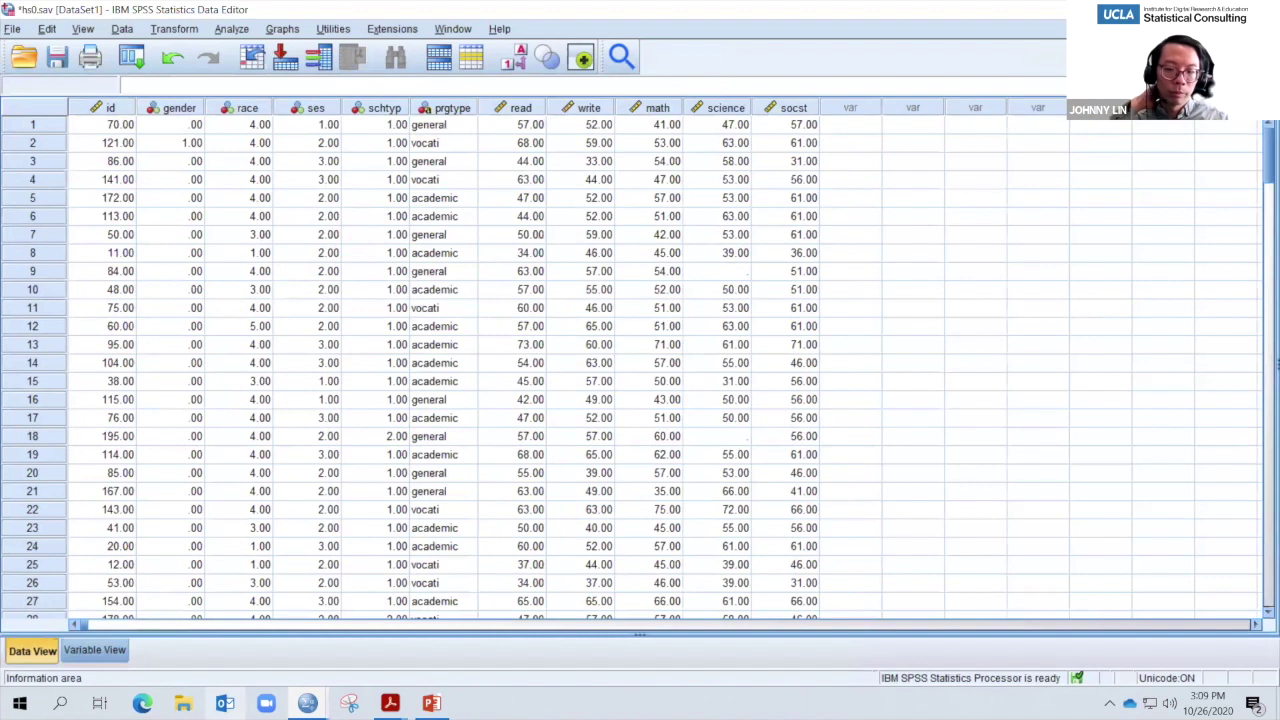
click(95, 651)
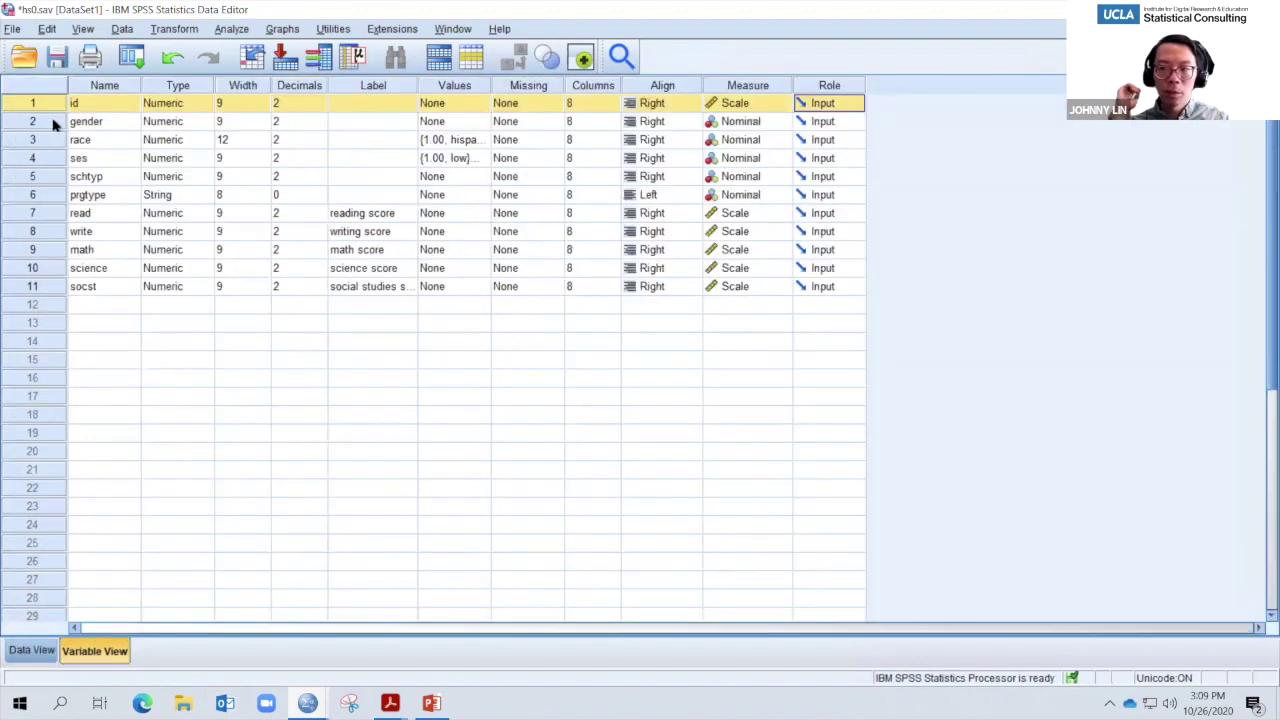
click(32, 651)
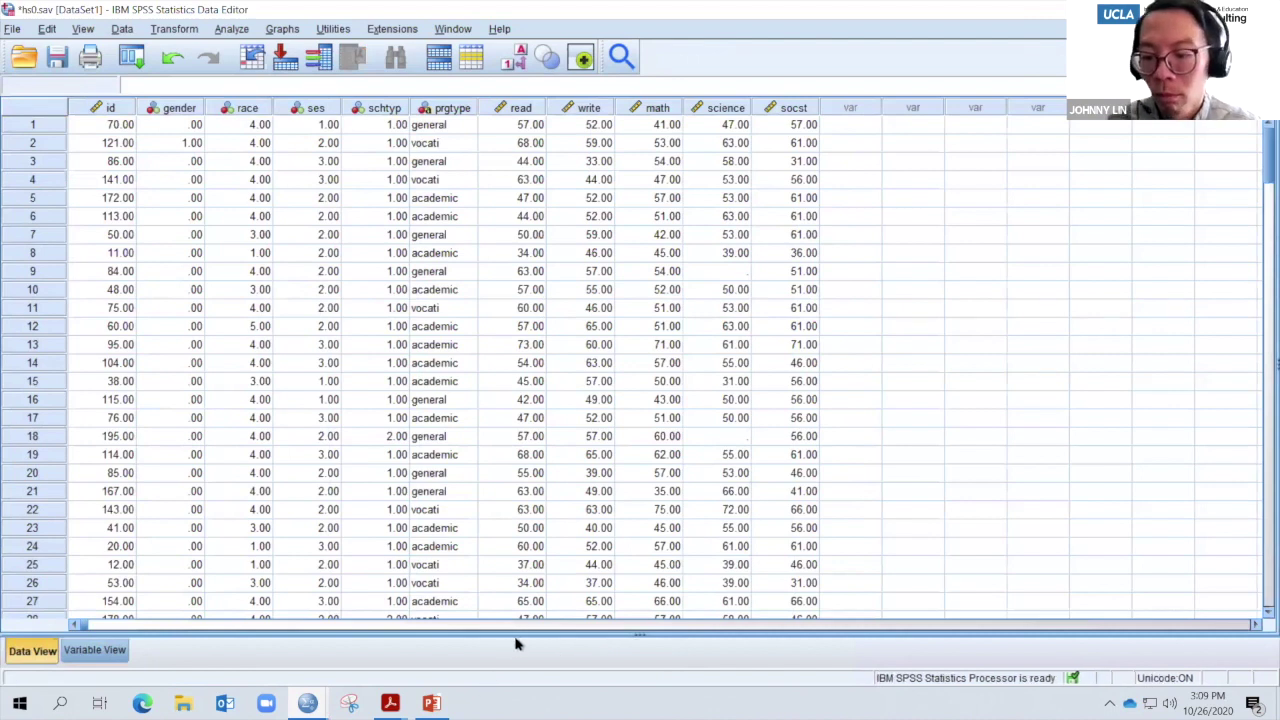
mouse_move(307, 703)
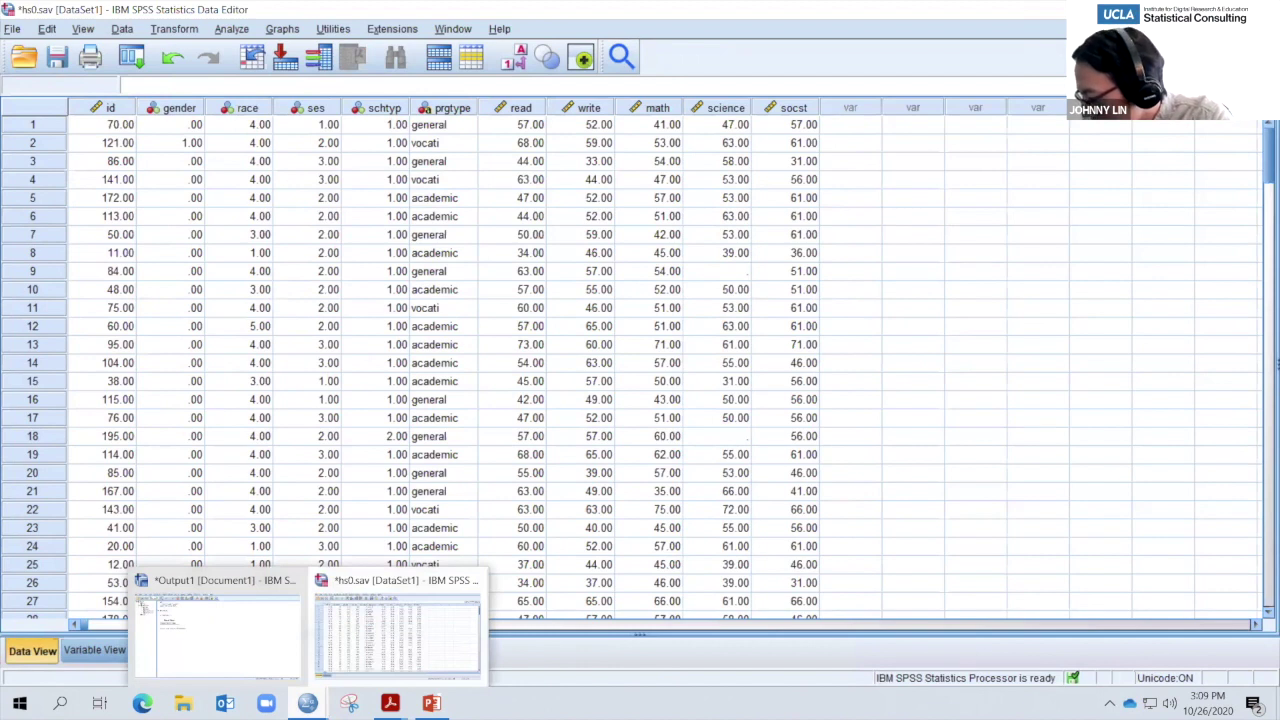
- Label the schtyp variable "The type of school the student attended." in the variable definitions
click(94, 650)
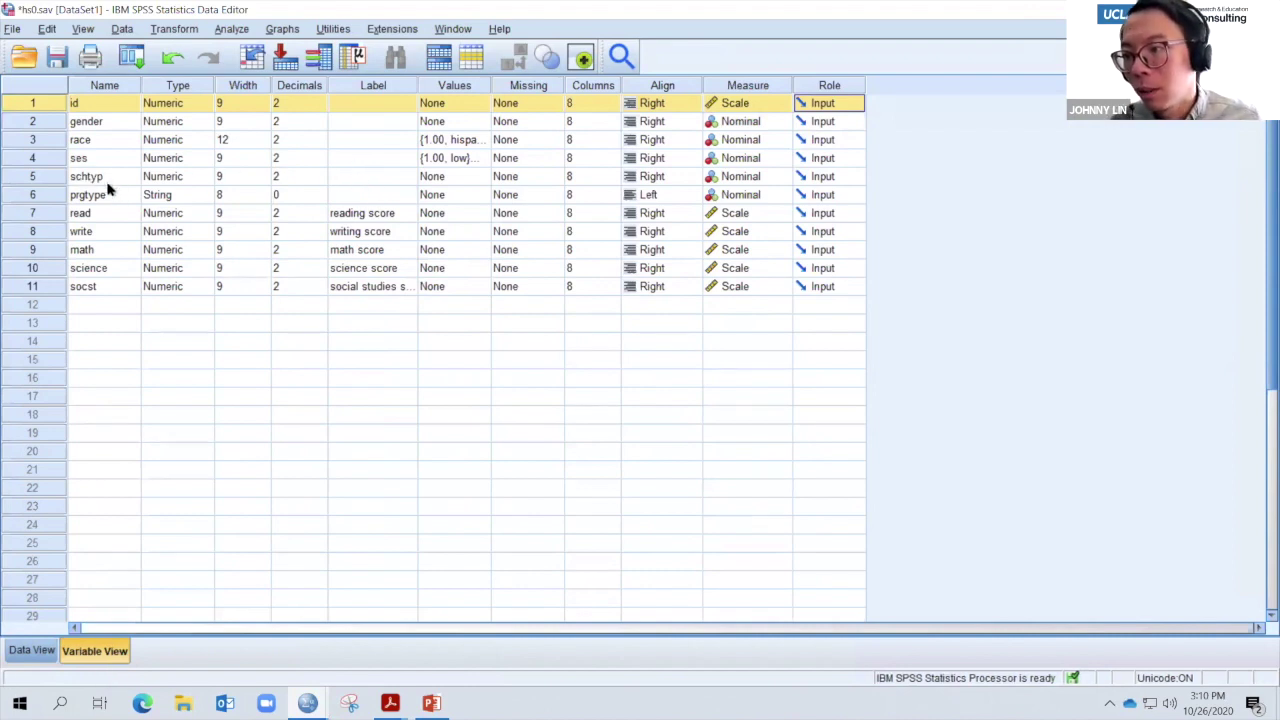
click(376, 176)
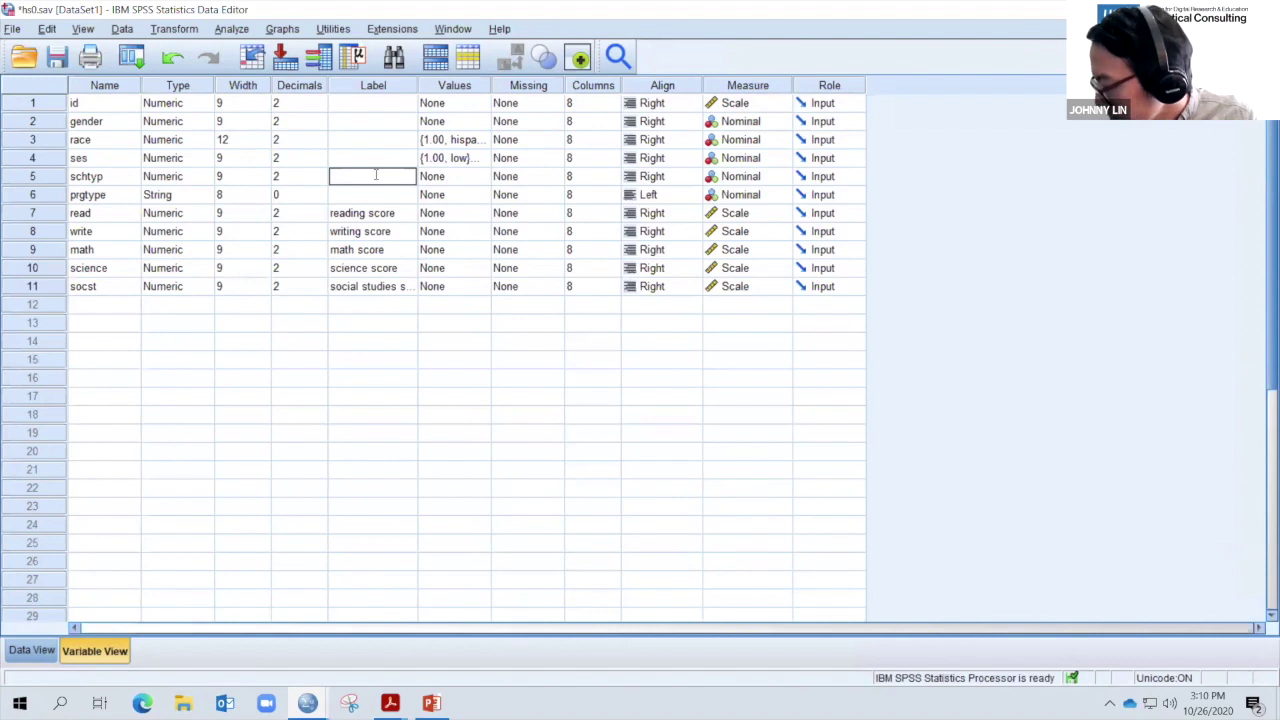
text(The)
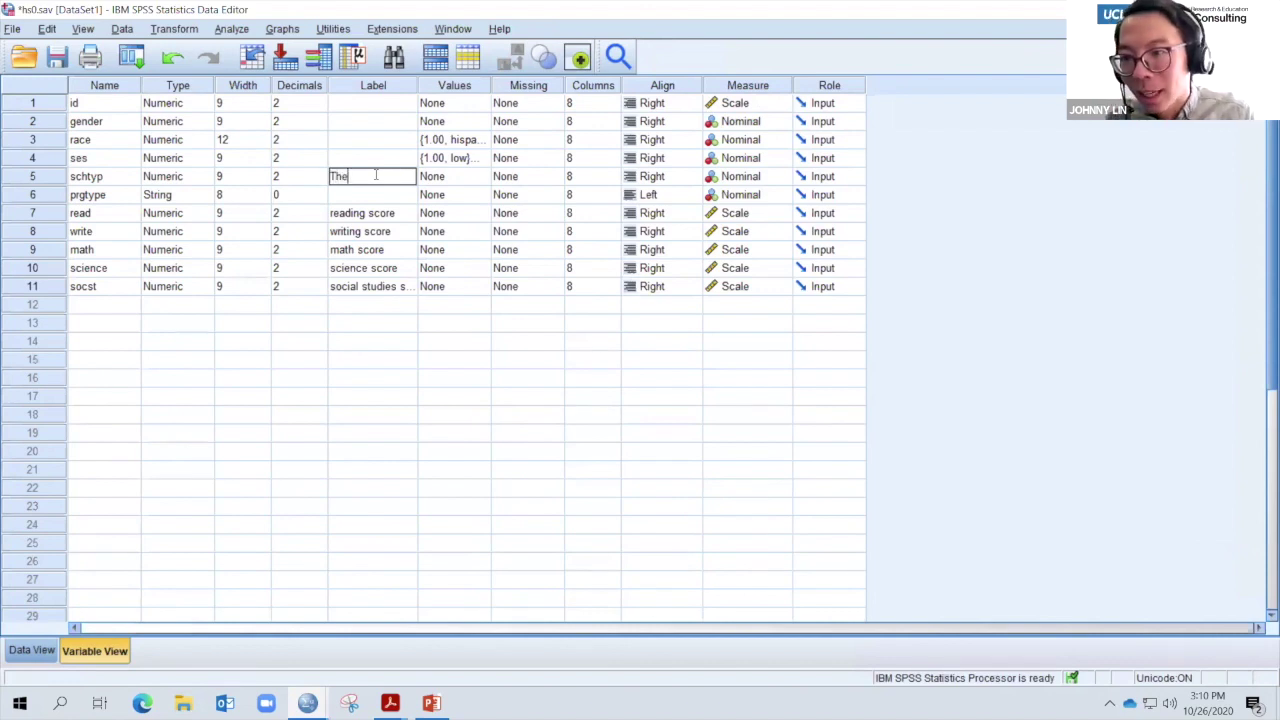
text(y typ)
key(BackSpace)
key(BackSpace)
key(BackSpace)
key(BackSpace)
key(BackSpace)
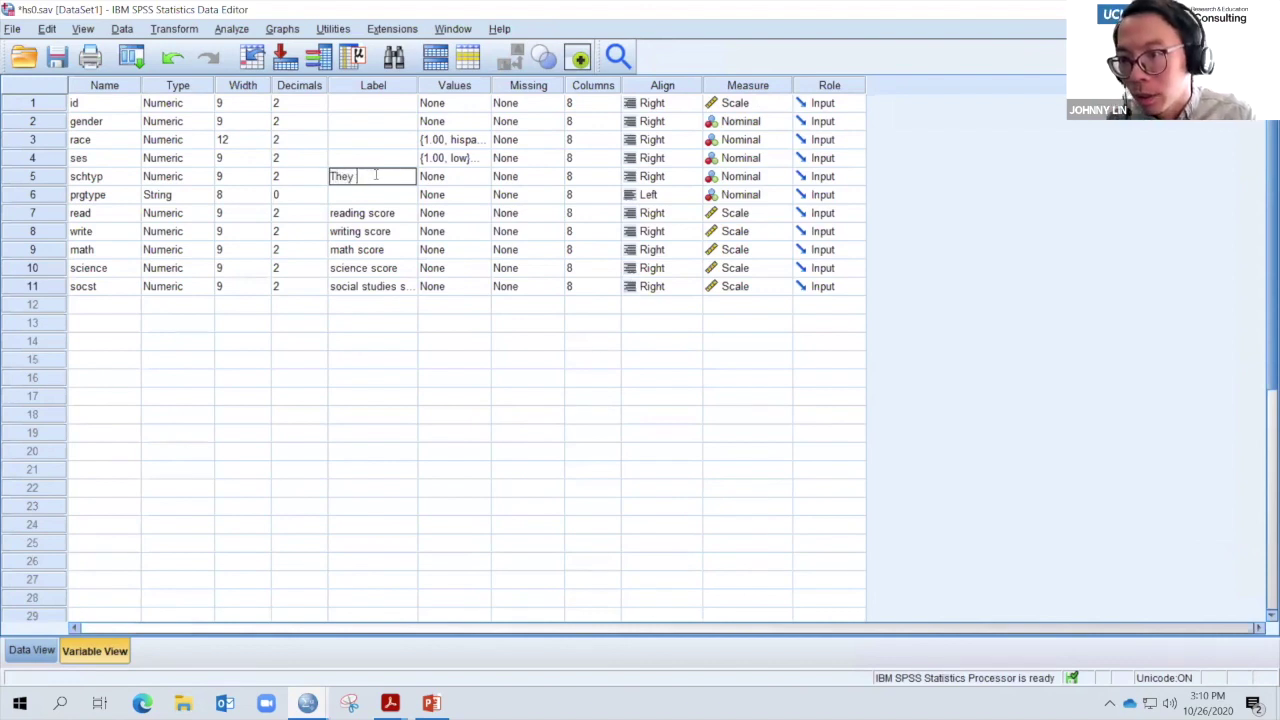
text(type of s)
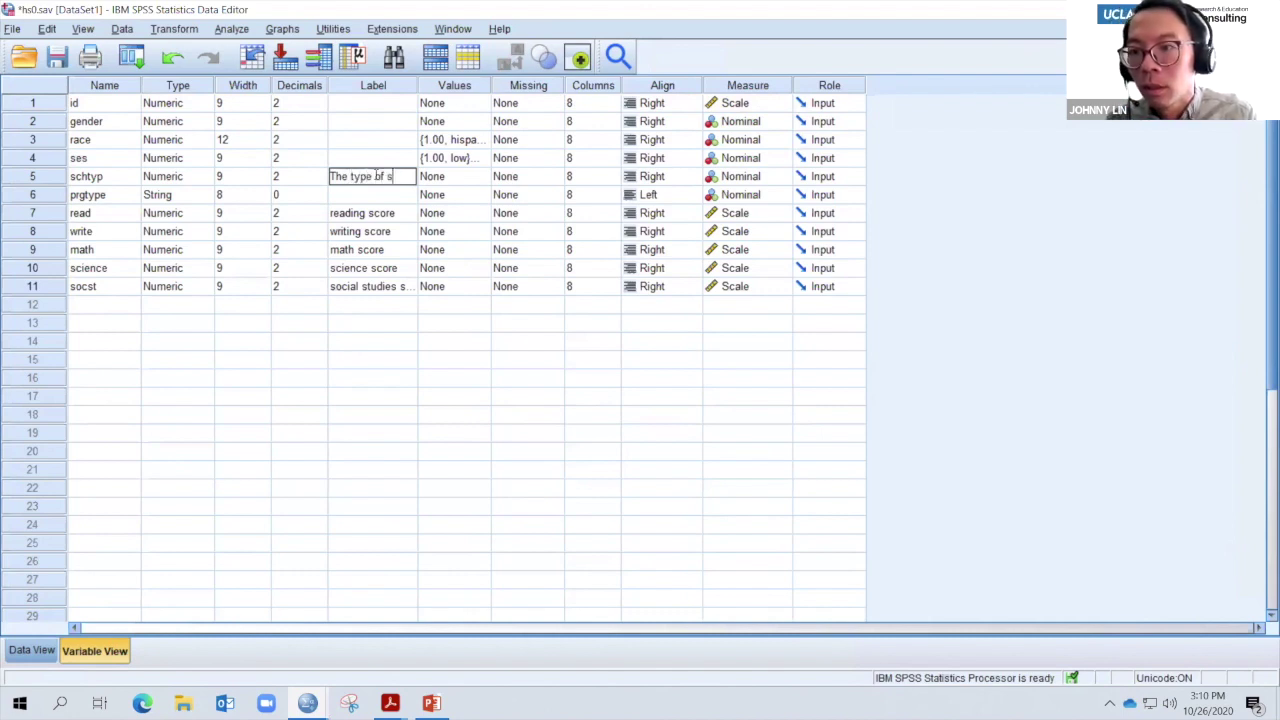
text(chool the)
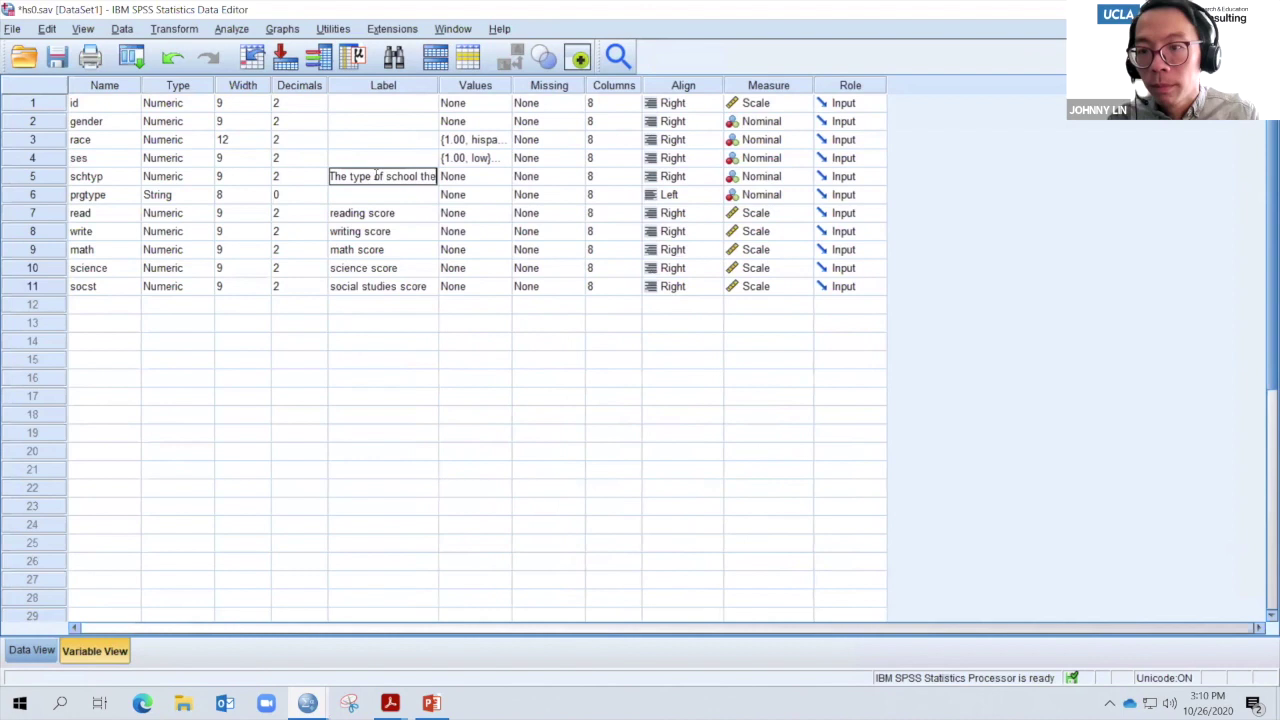
text( student at)
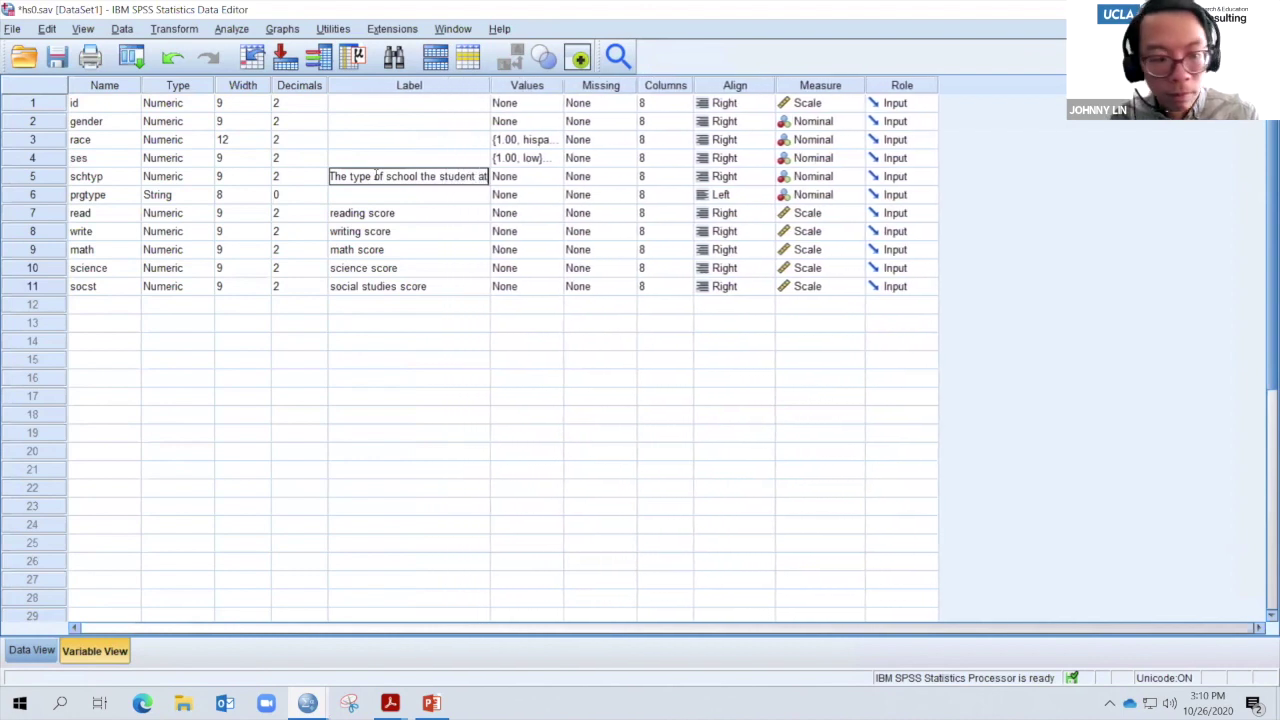
text(tended.)
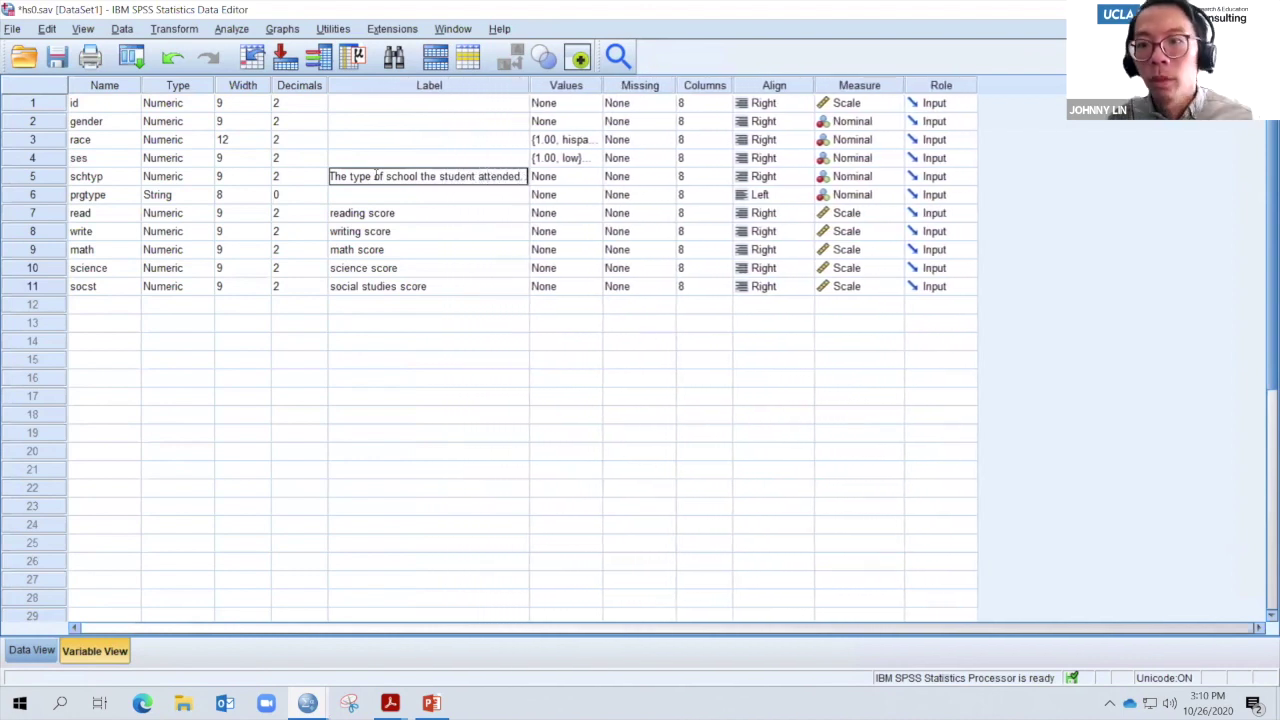
click(520, 378)
click(444, 177)
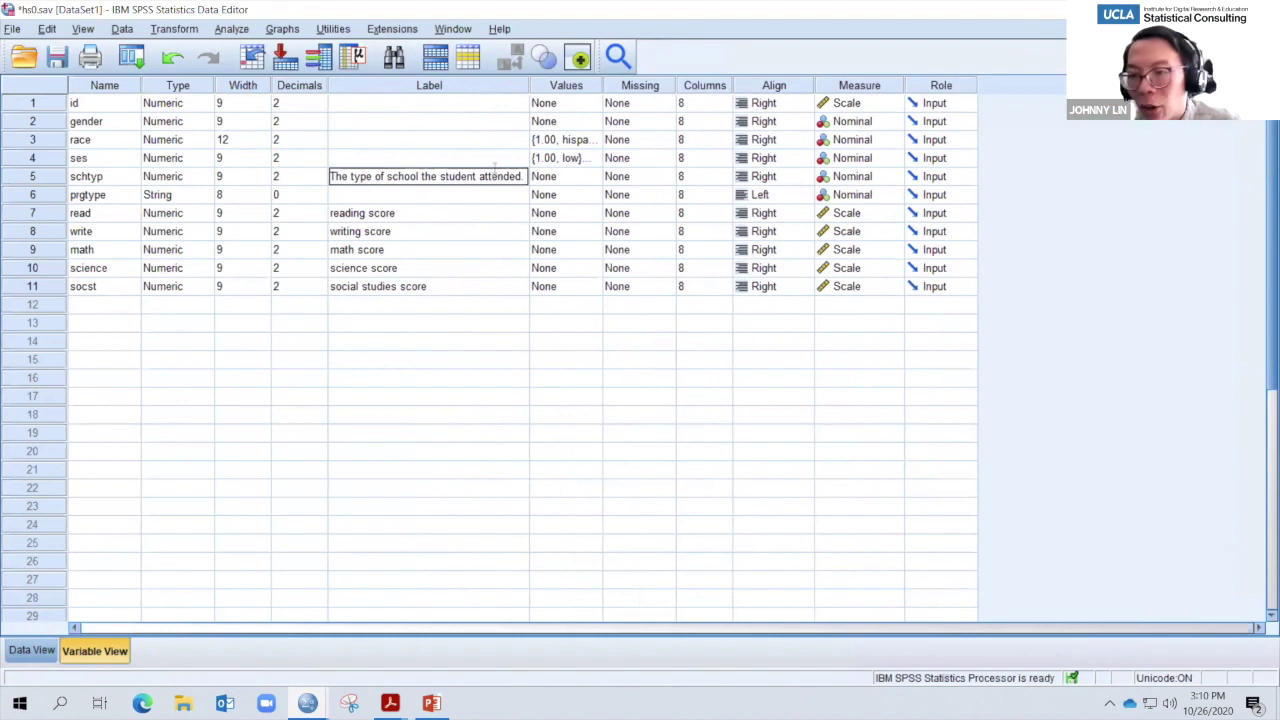
click(581, 66)
click(750, 205)
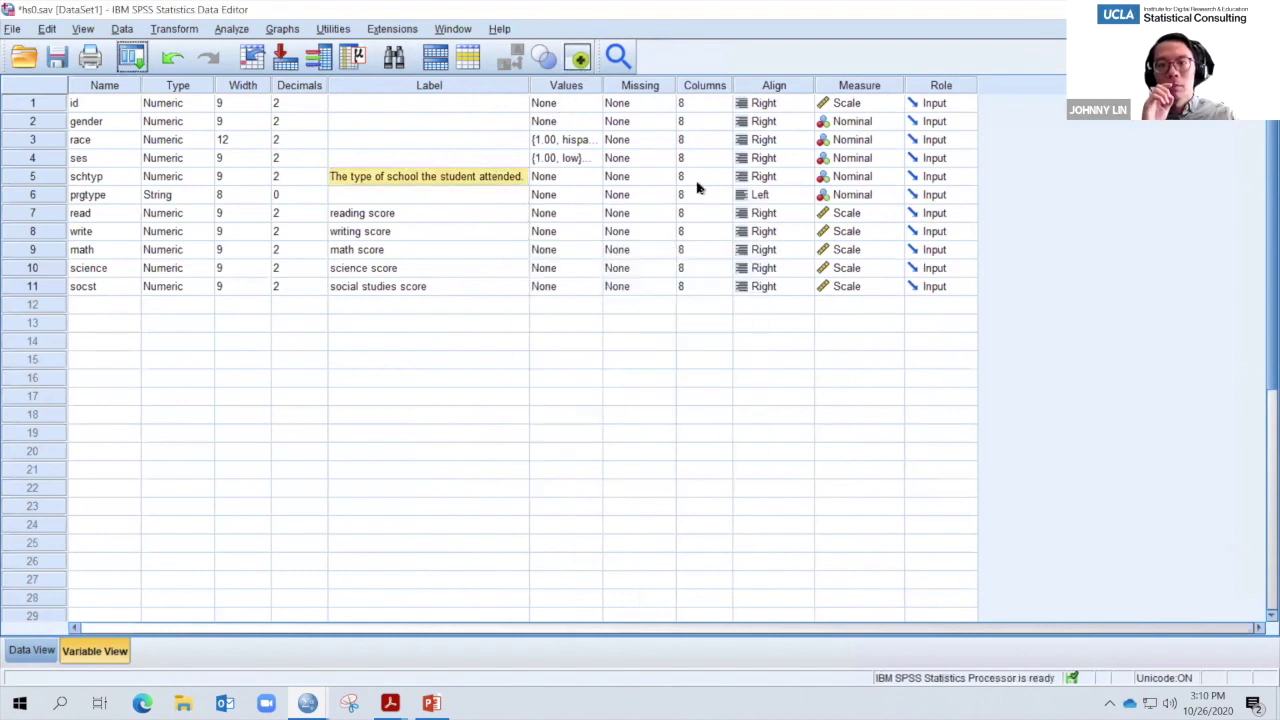
- Locate the Values column and the schtyp Values cell in the variable definitions, switching away from the Data Editor and back
click(566, 88)
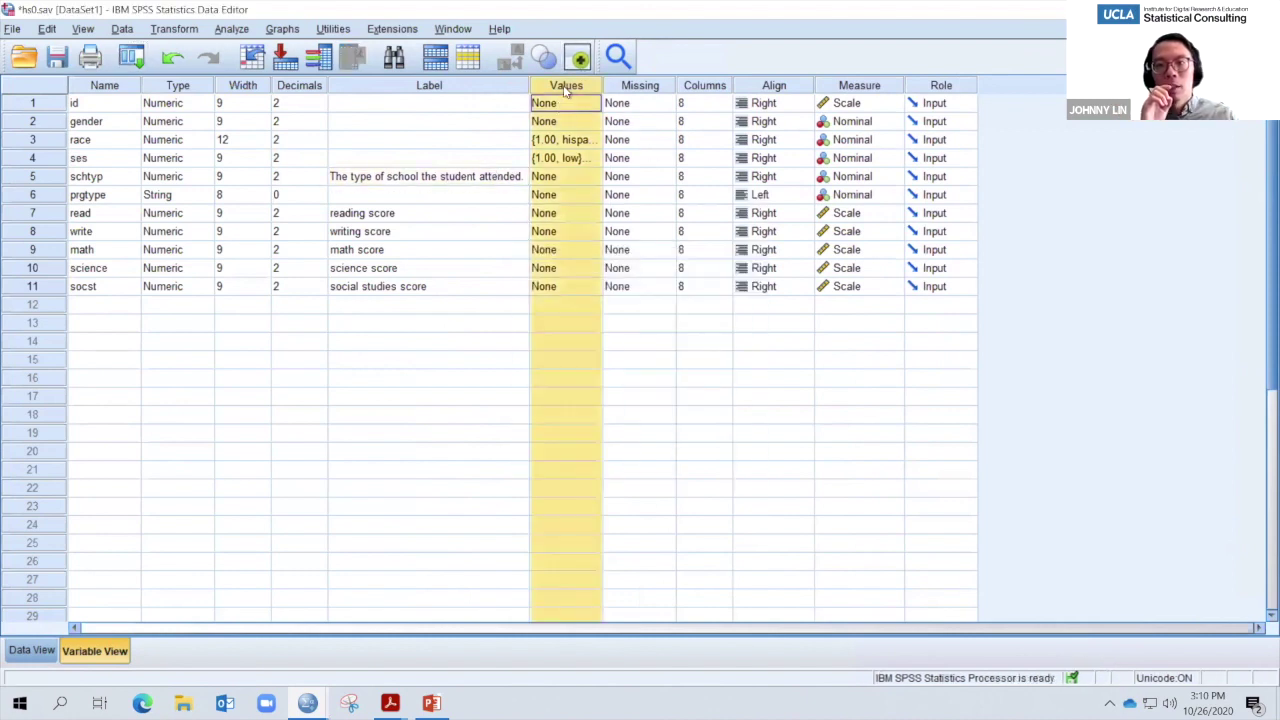
click(566, 181)
click(307, 703)
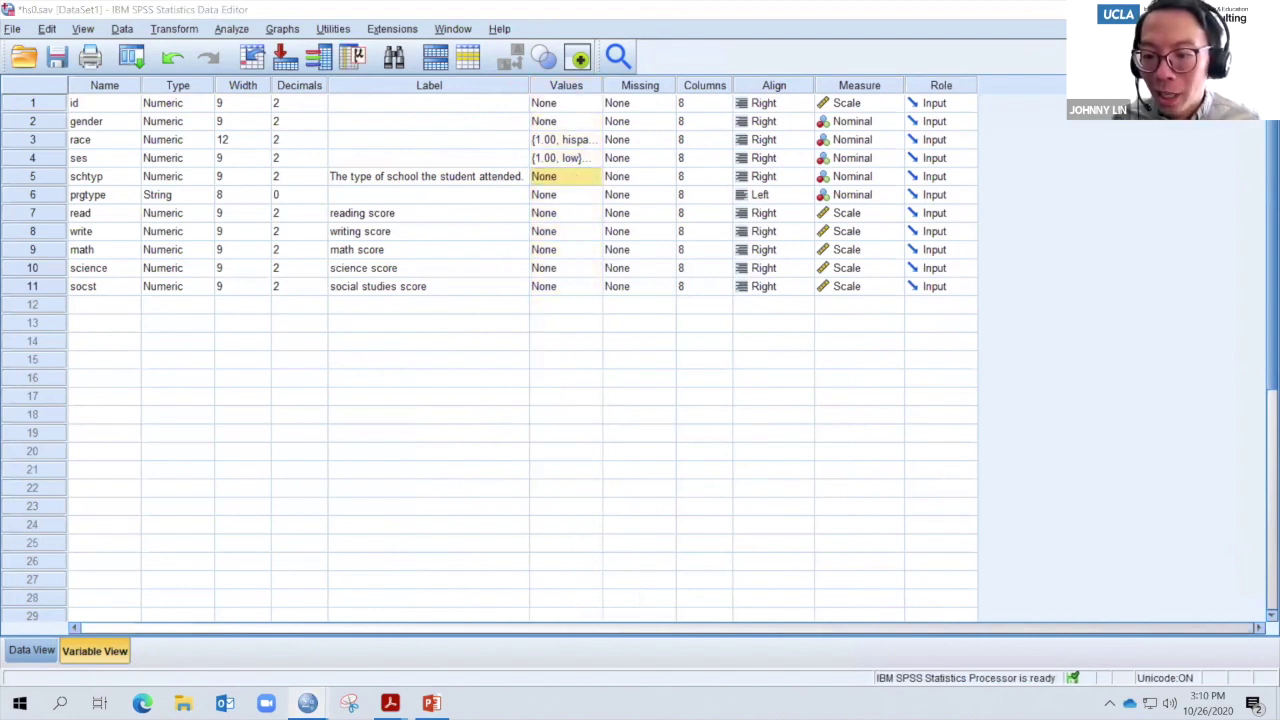
click(400, 612)
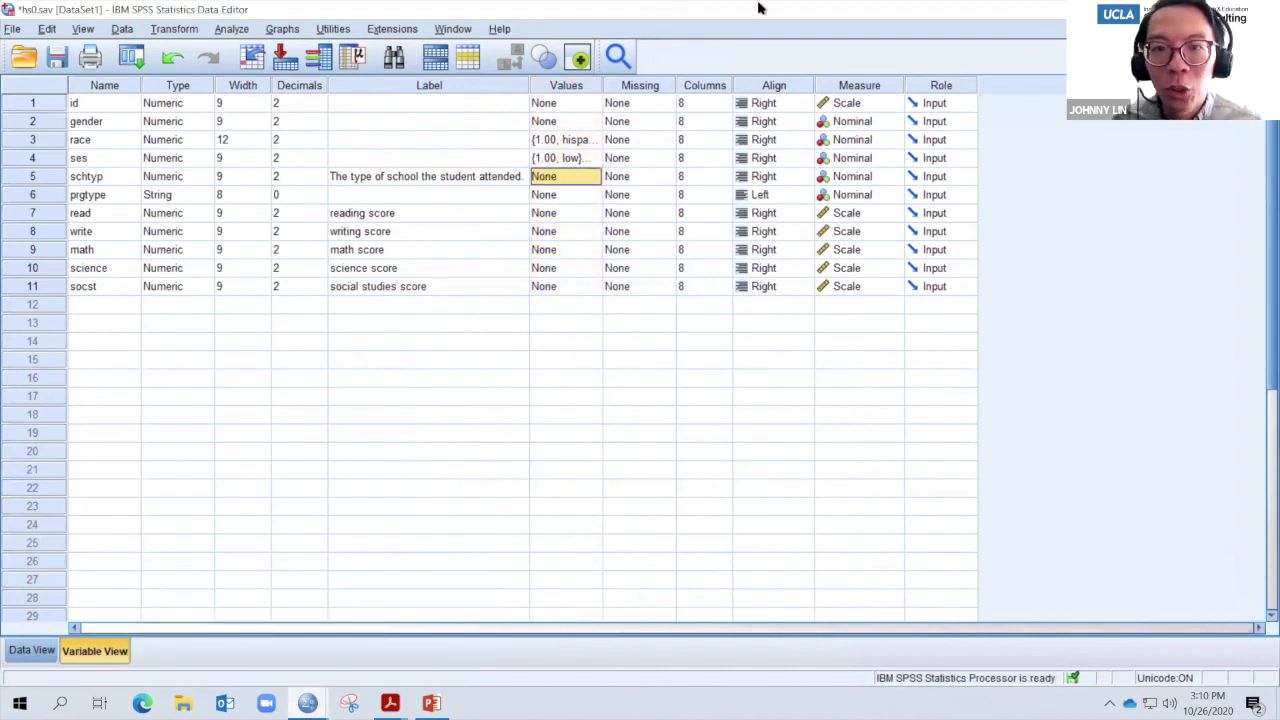
mouse_move(812, 8)
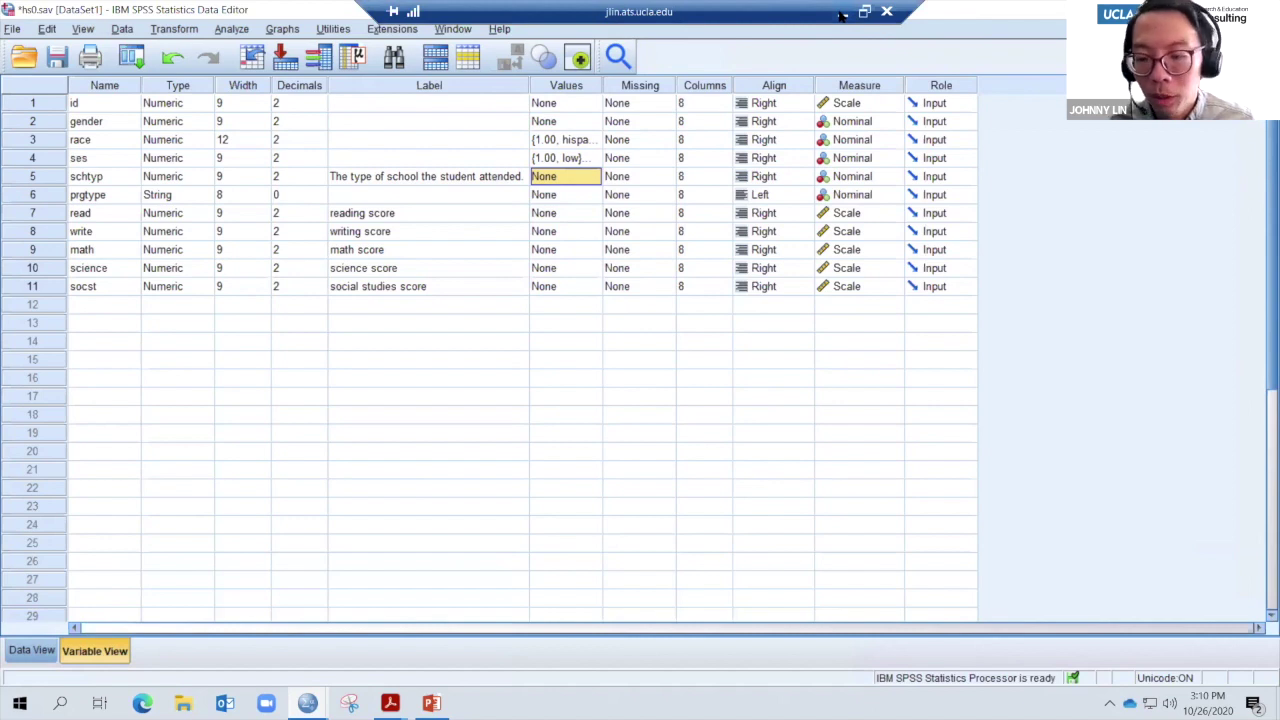
click(326, 692)
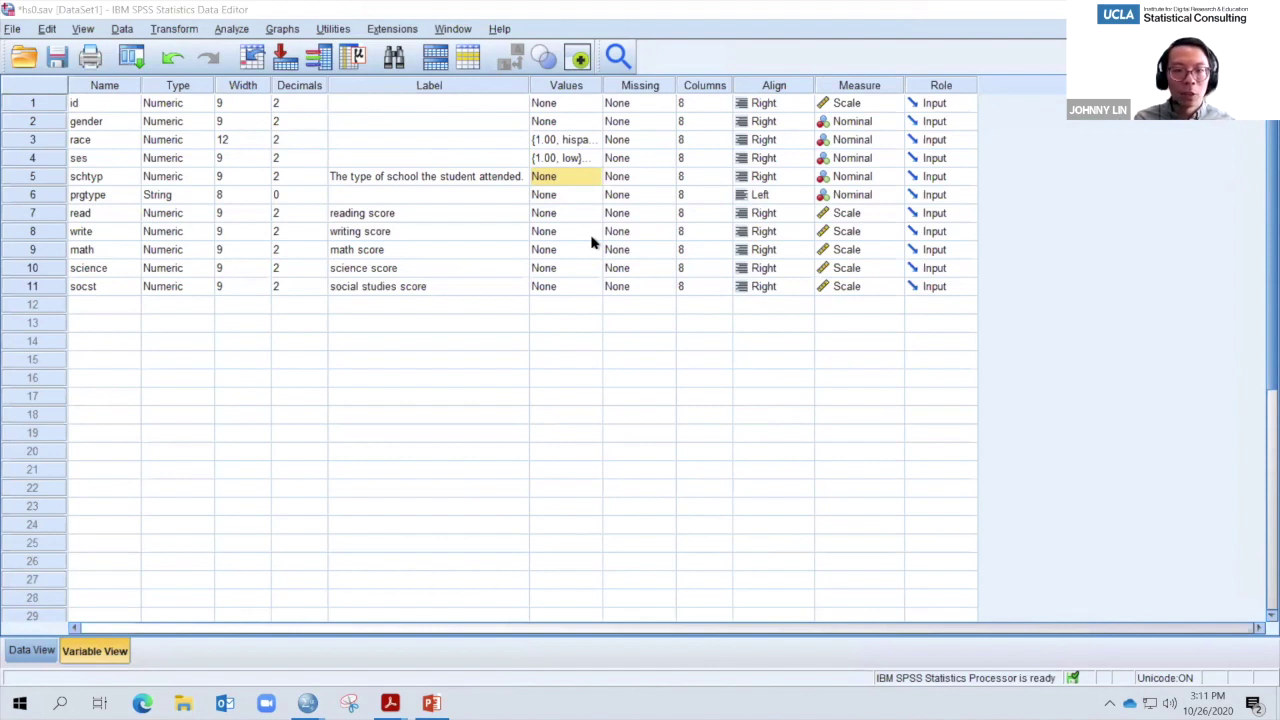
- Check the measurement level options available for the schtyp variable
click(90, 176)
key(shift+Up)
click(862, 180)
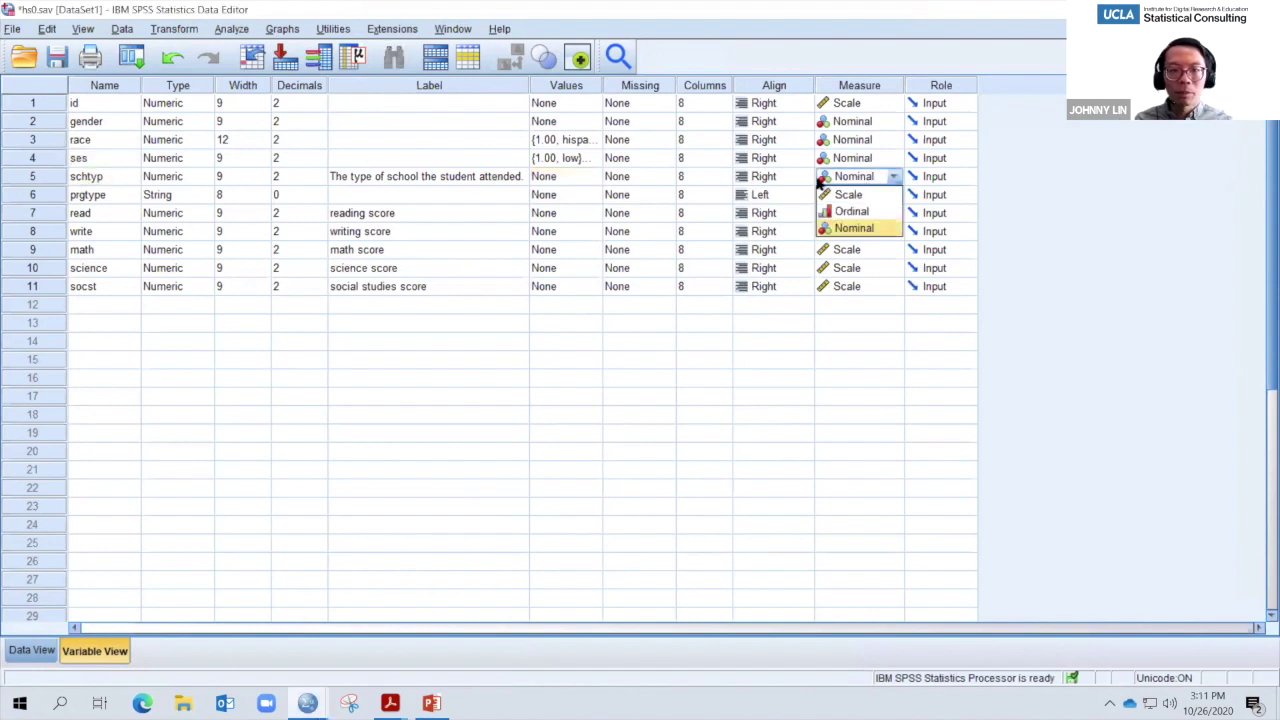
- Add the value label "public" for value 1 of the schtyp variable
click(560, 176)
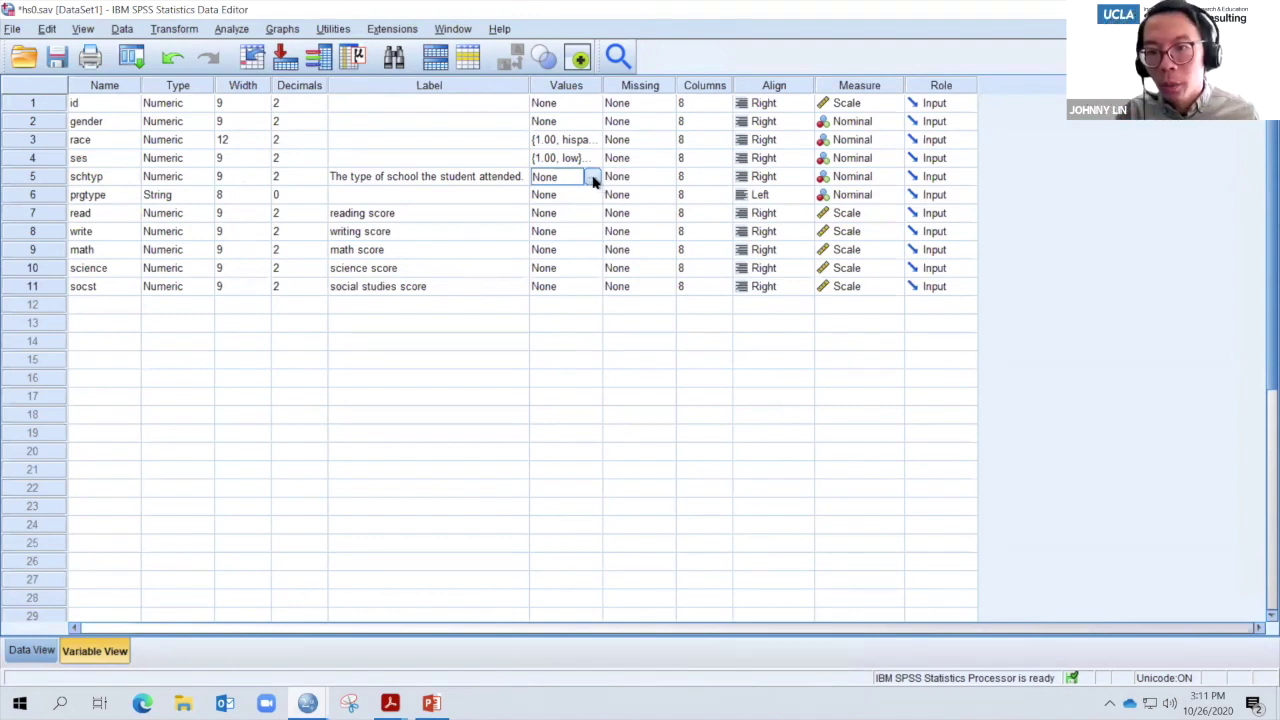
click(592, 178)
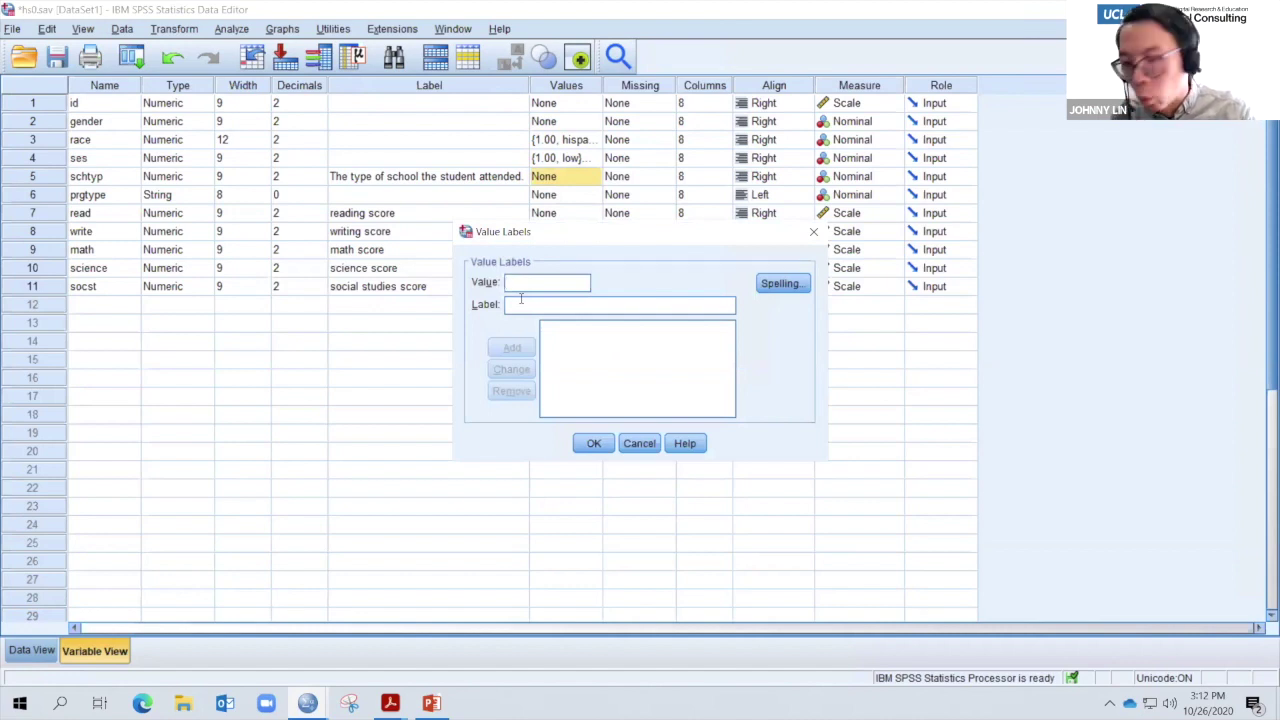
text(1)
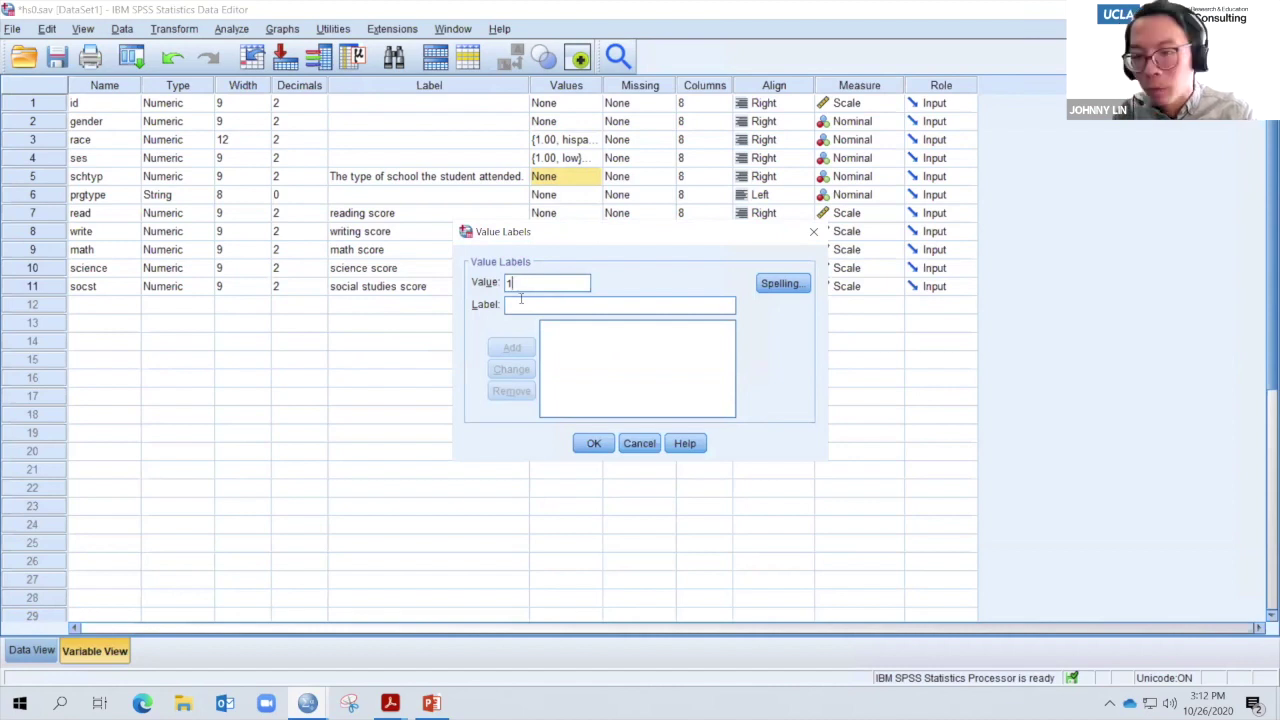
click(520, 300)
text(public)
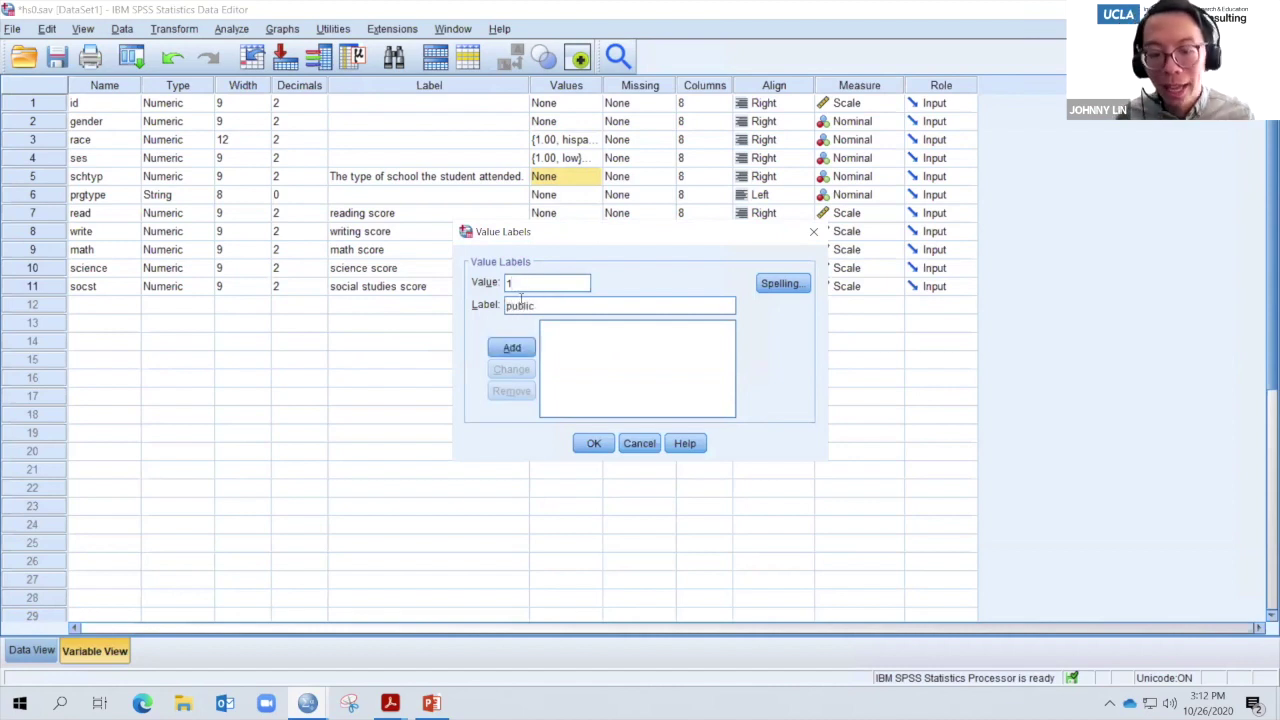
click(512, 348)
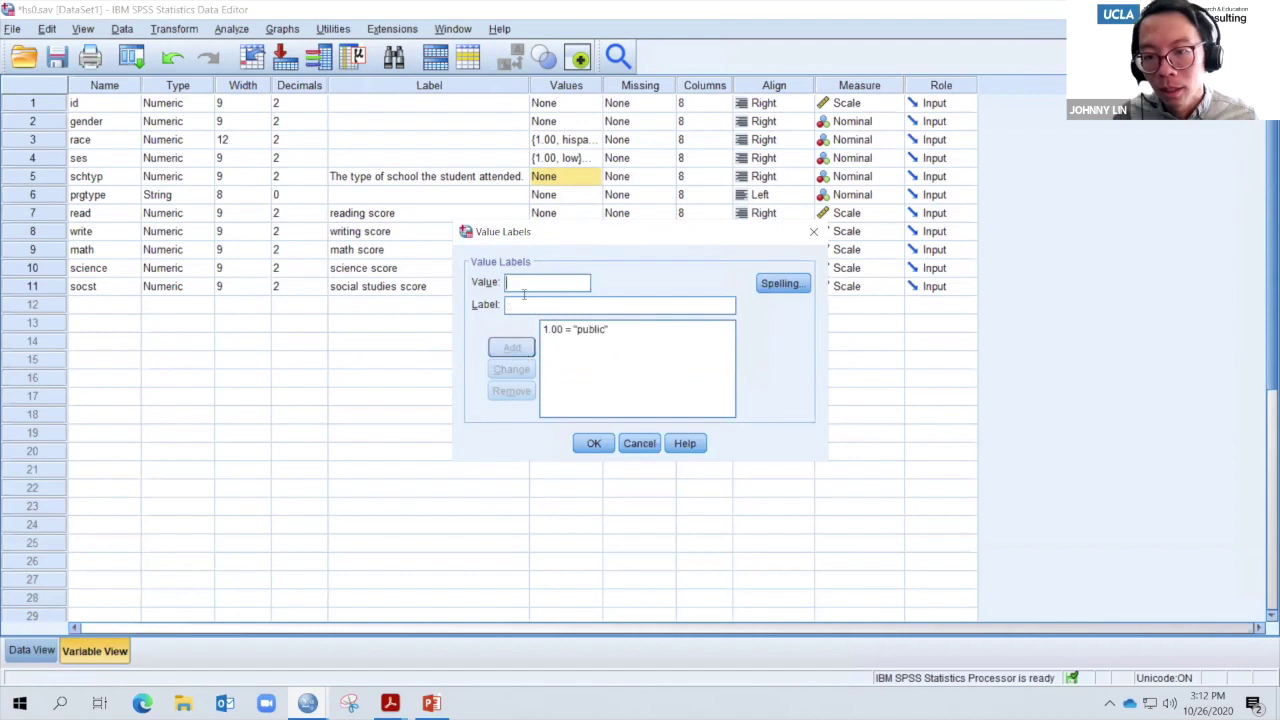
- Add the value label "private" for value 2 of schtyp and apply the value labels
text(2)
key(Tab)
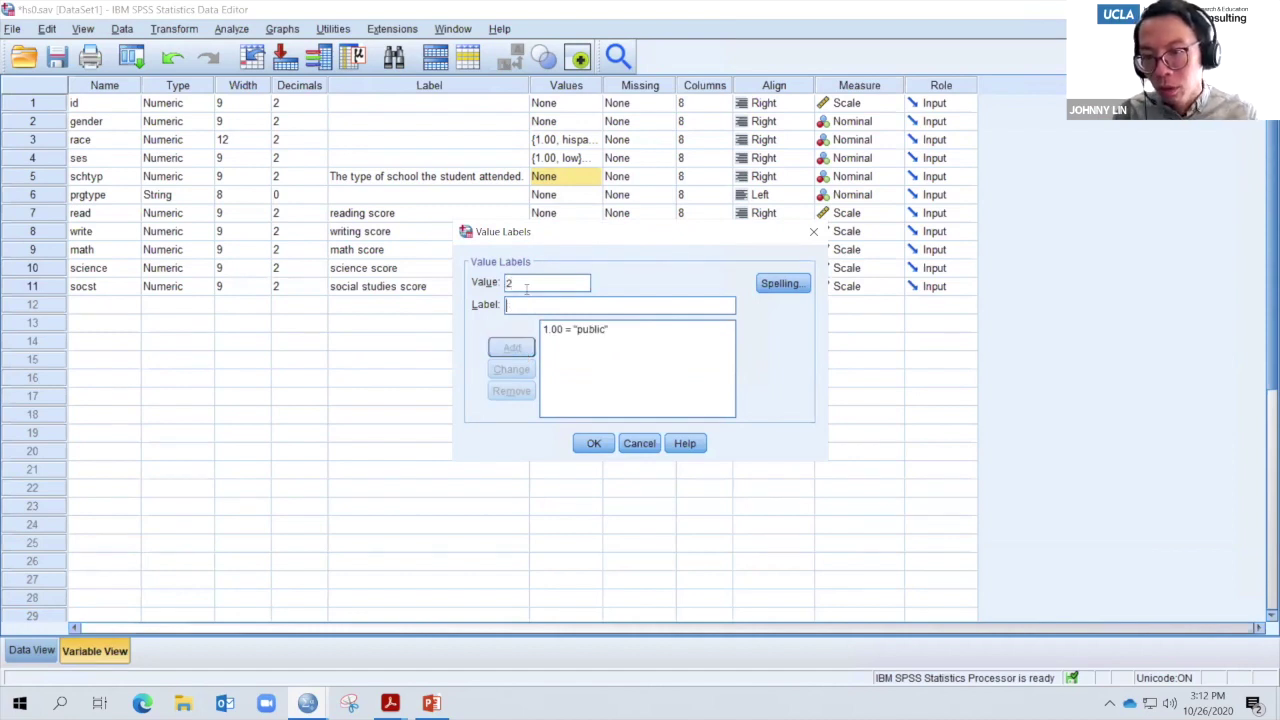
text(pri)
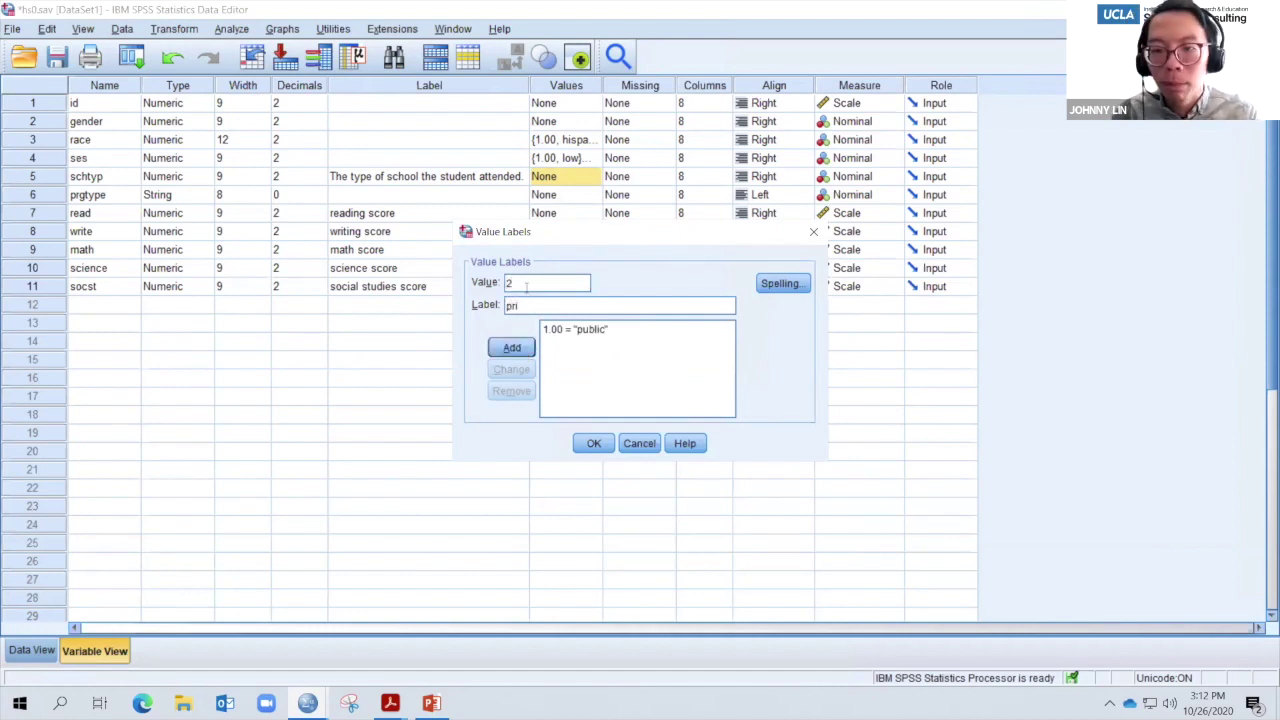
text(vate)
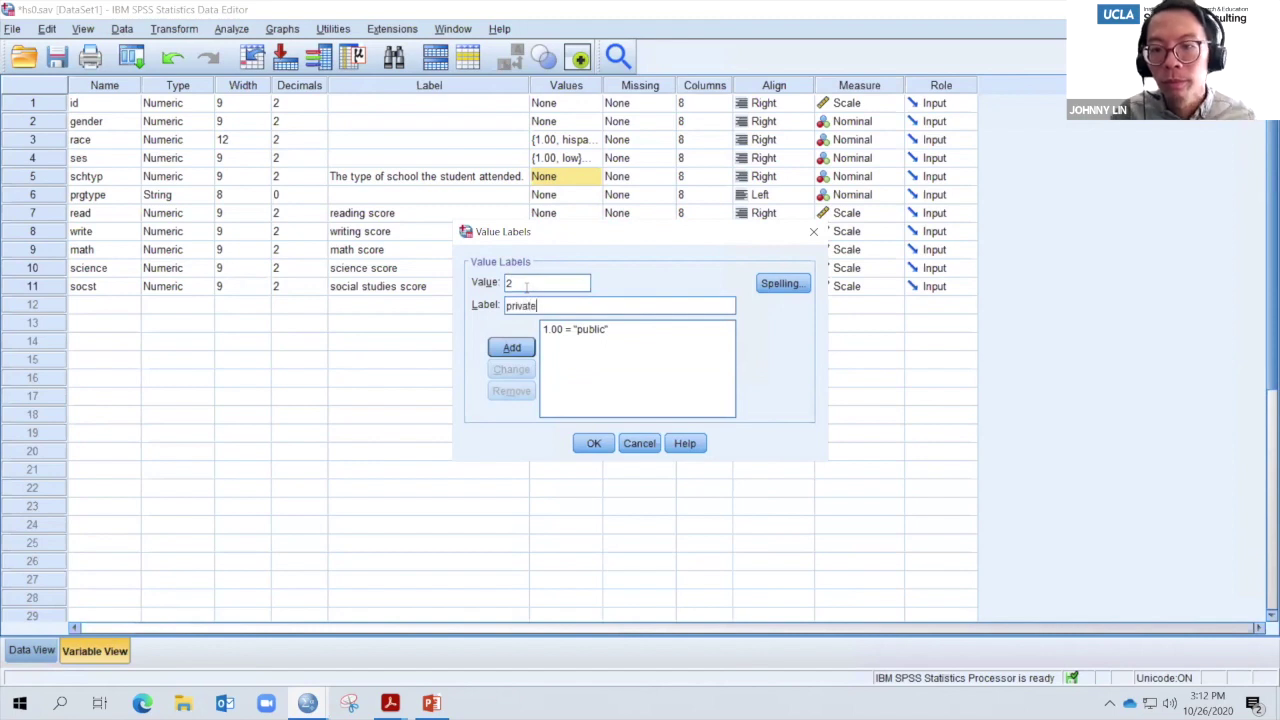
click(510, 348)
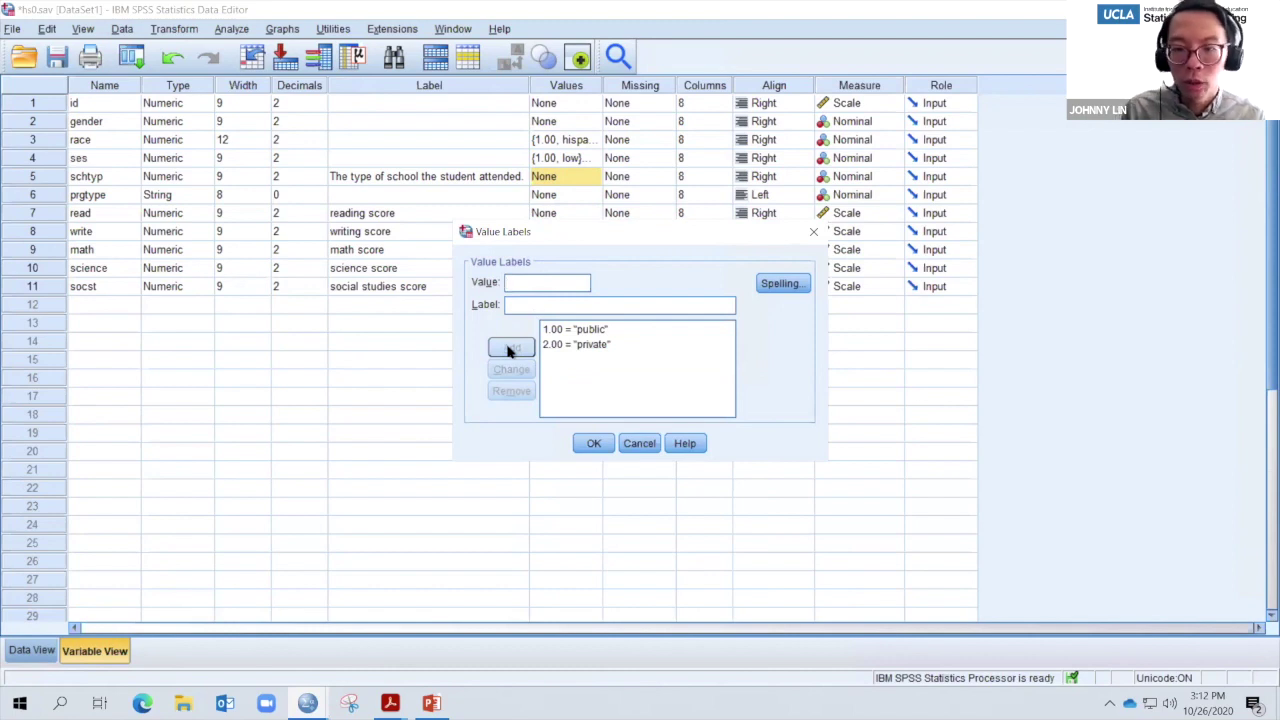
click(590, 445)
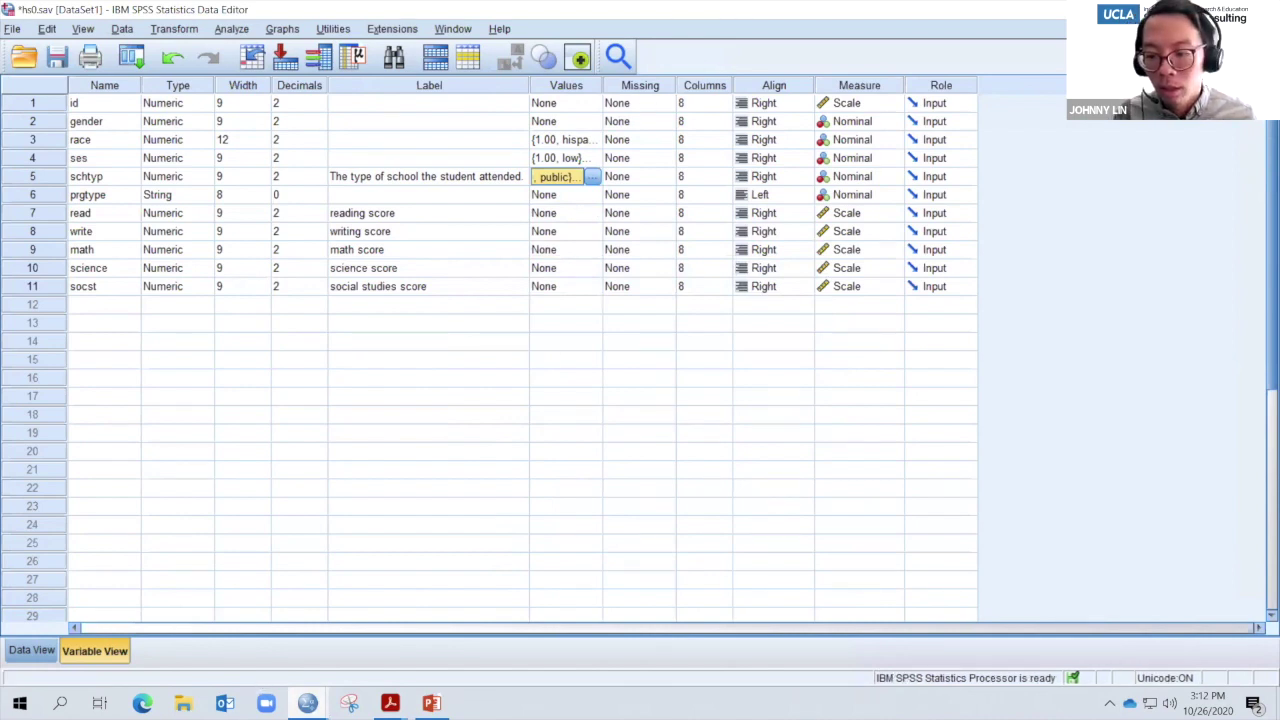
- Widen the Values column in the variable definitions and compare the types of schtyp and prgtype
mouse_move(716, 5)
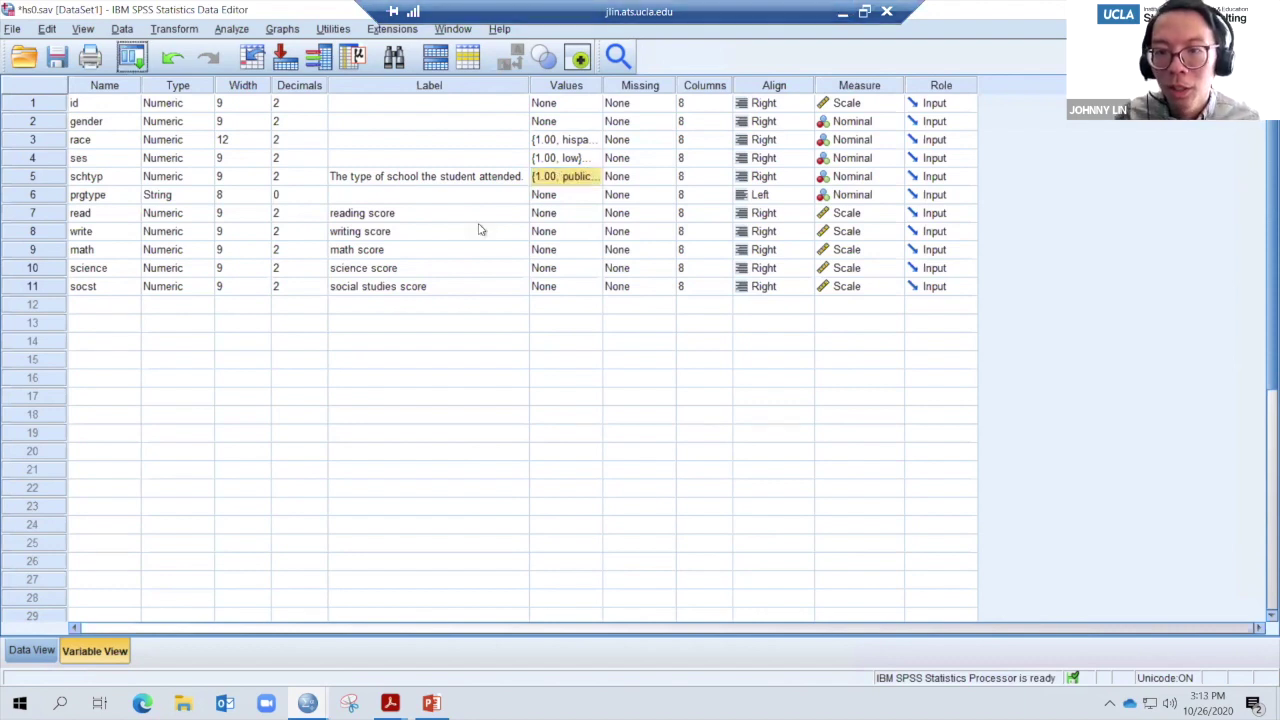
drag(621, 85, 664, 85)
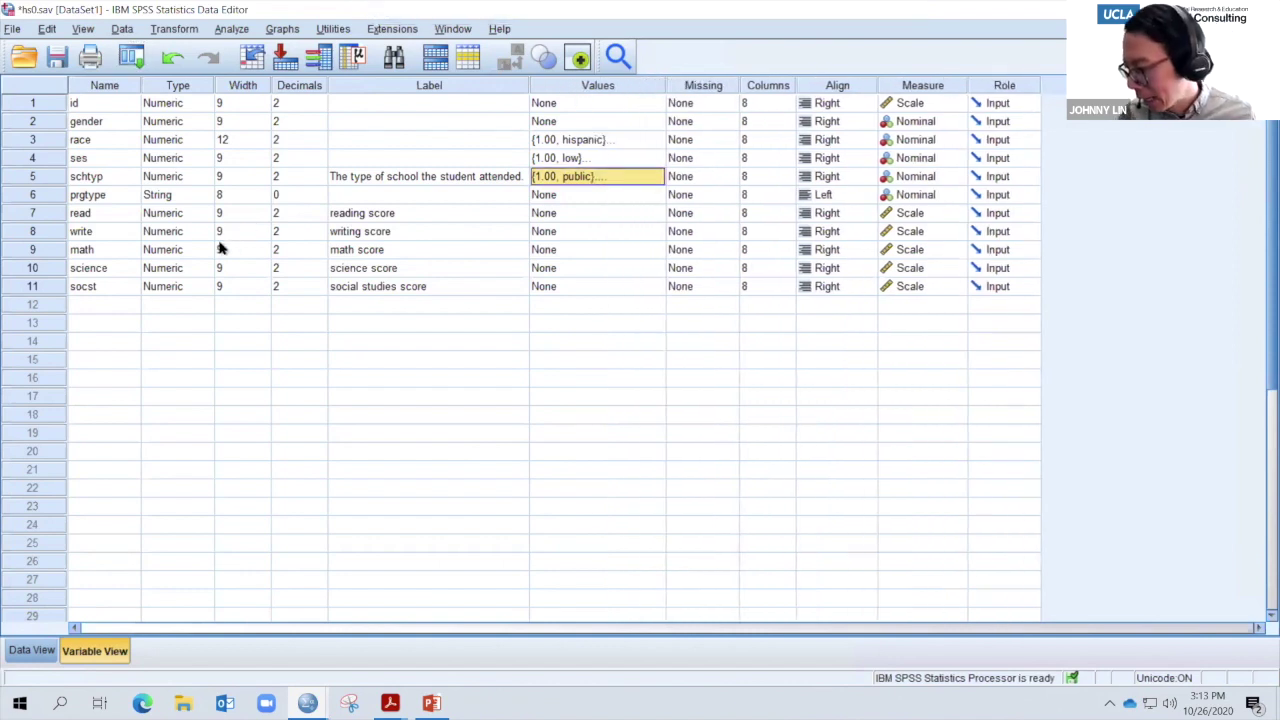
click(168, 180)
click(152, 197)
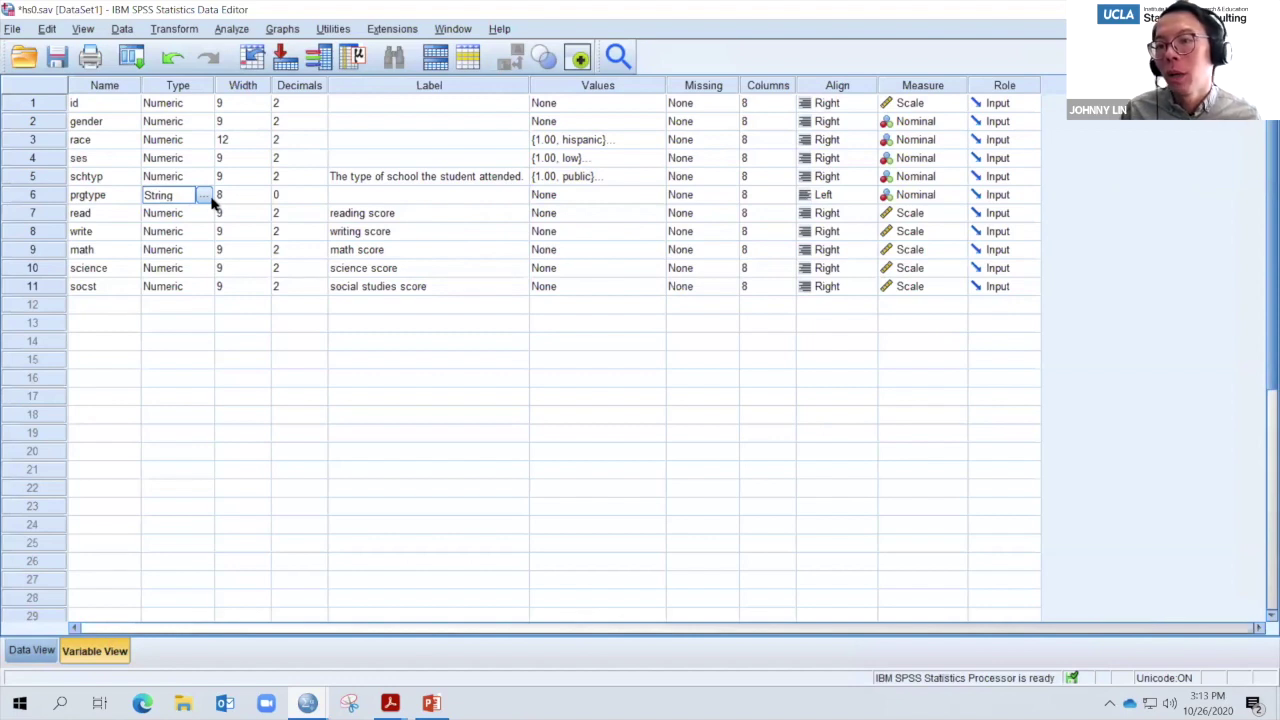
- Review the value labels defined for schtyp alongside its variable type, leaving the labels as they are
click(648, 177)
click(656, 177)
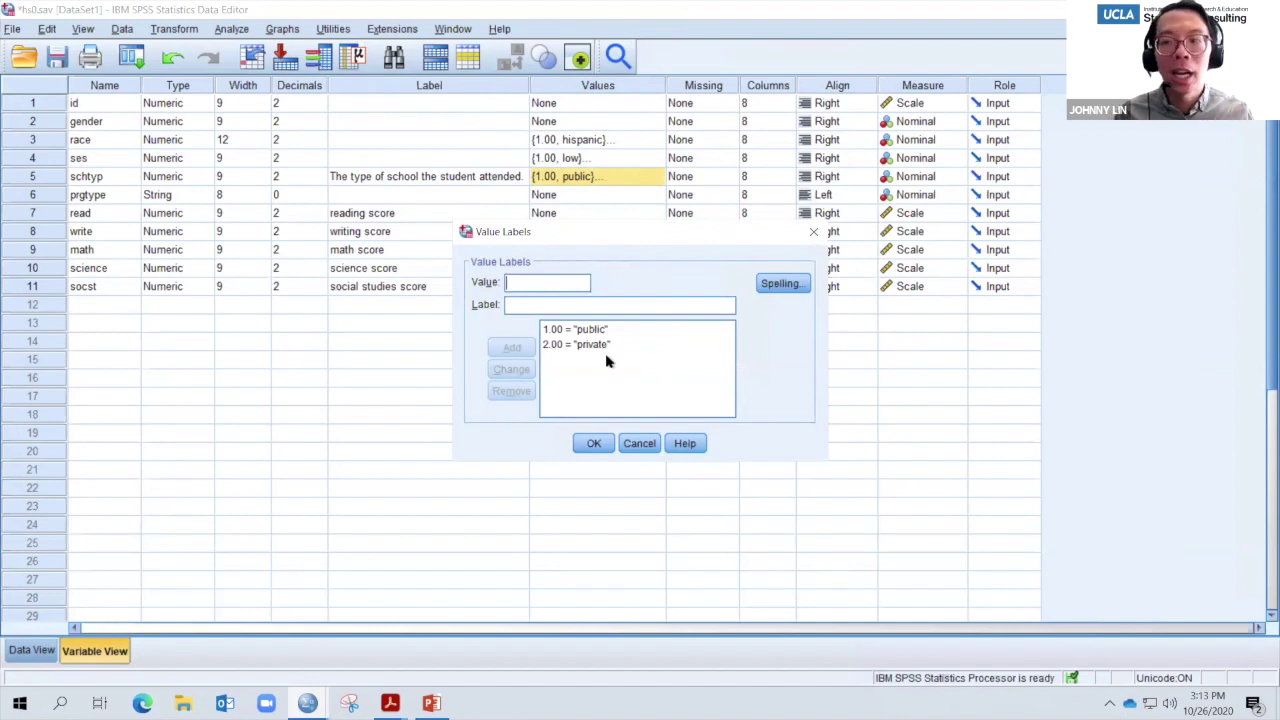
click(632, 446)
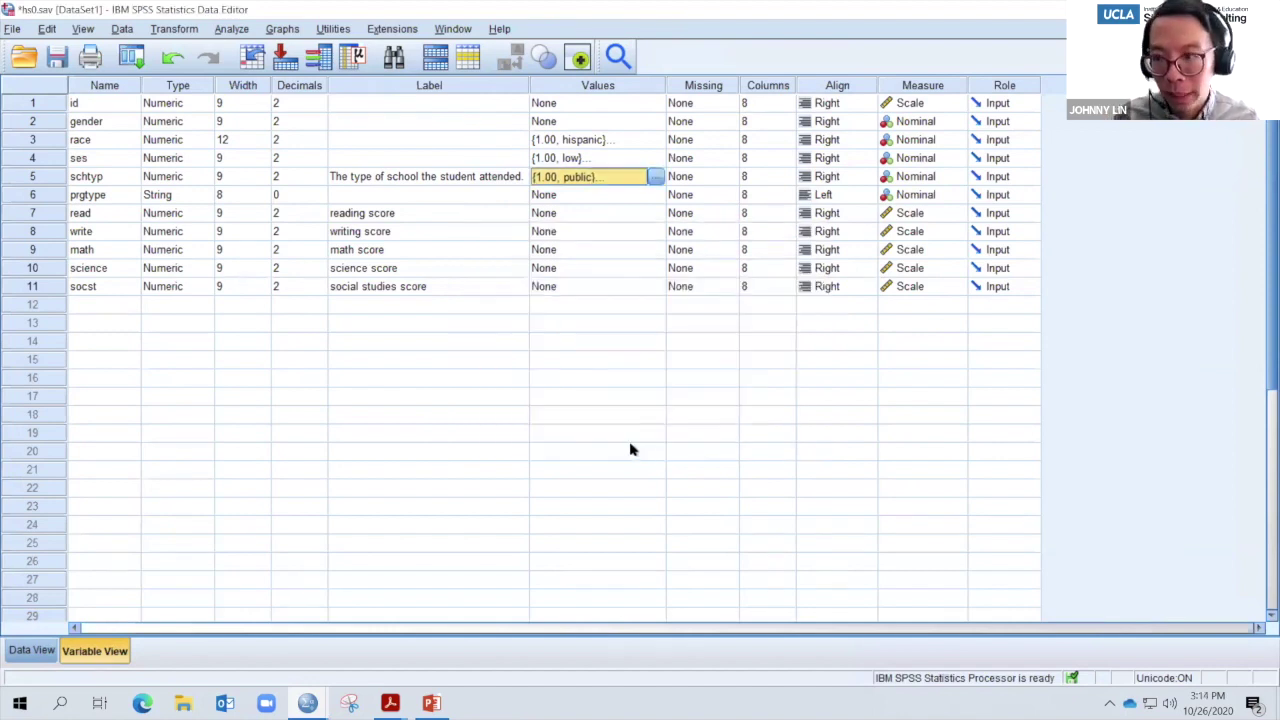
click(174, 178)
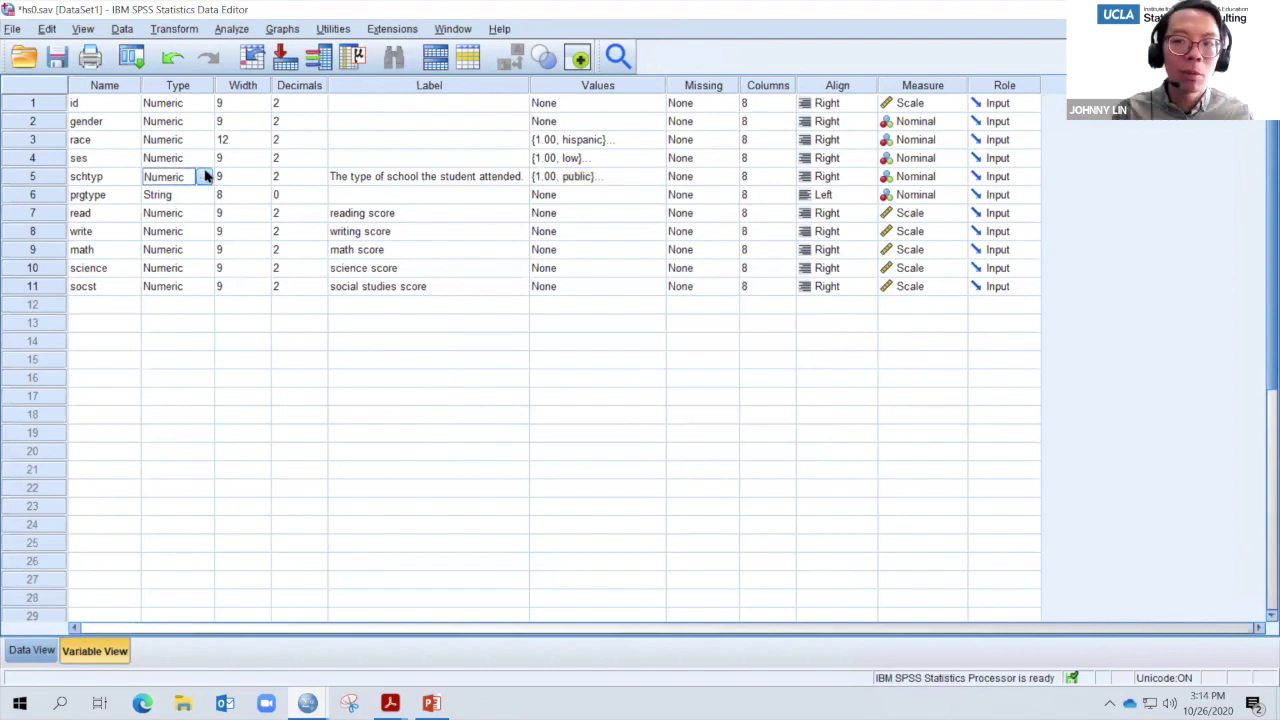
click(652, 177)
click(655, 177)
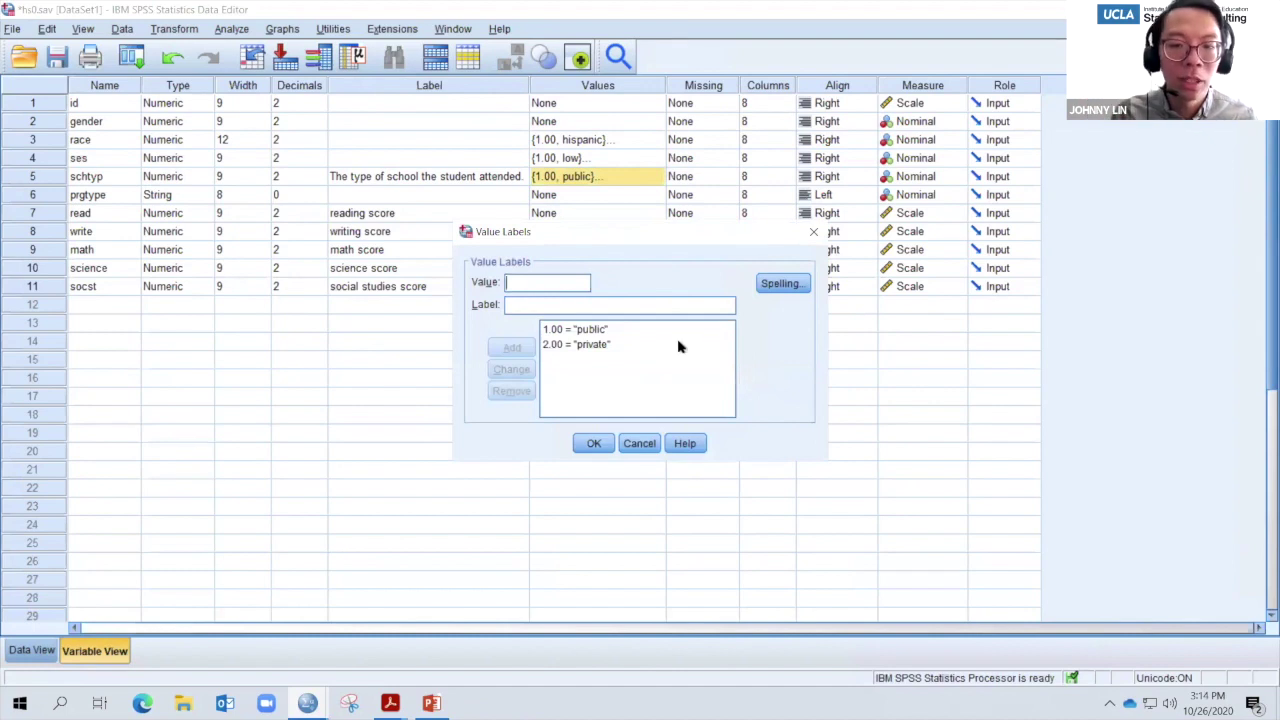
click(640, 446)
- Inspect the variable type settings of schtyp and leave them without applying changes
click(161, 178)
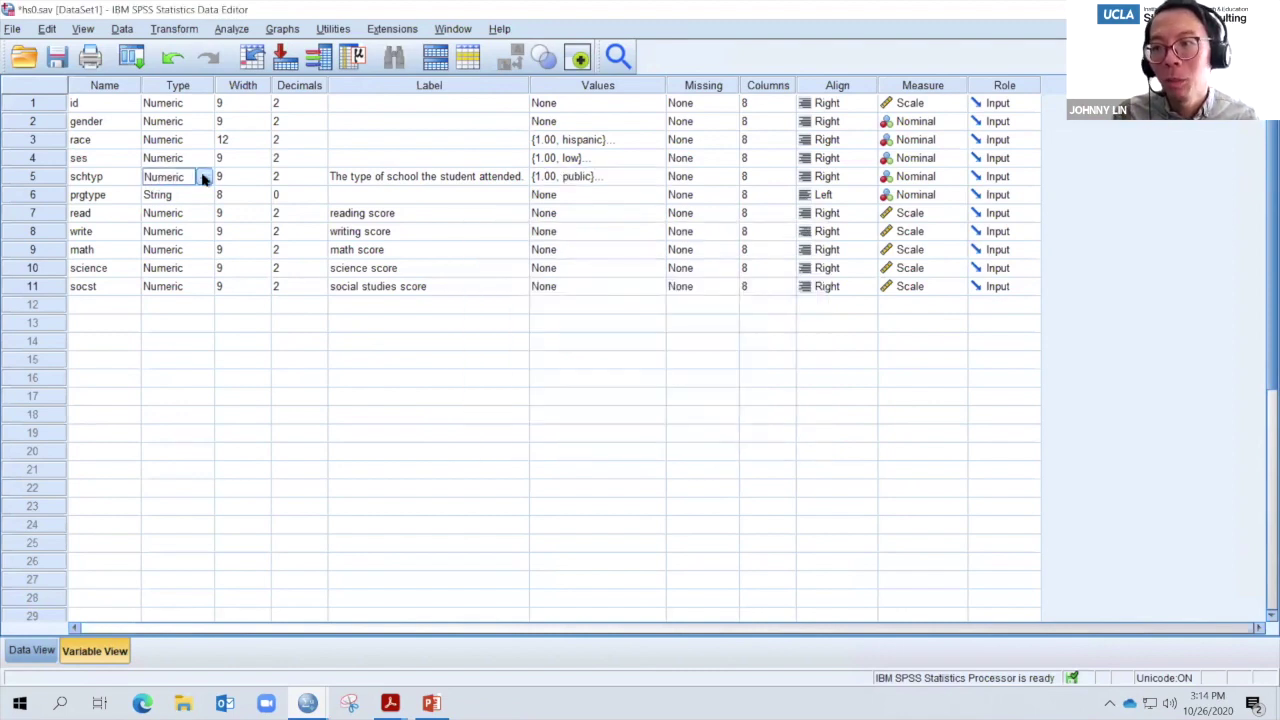
click(205, 177)
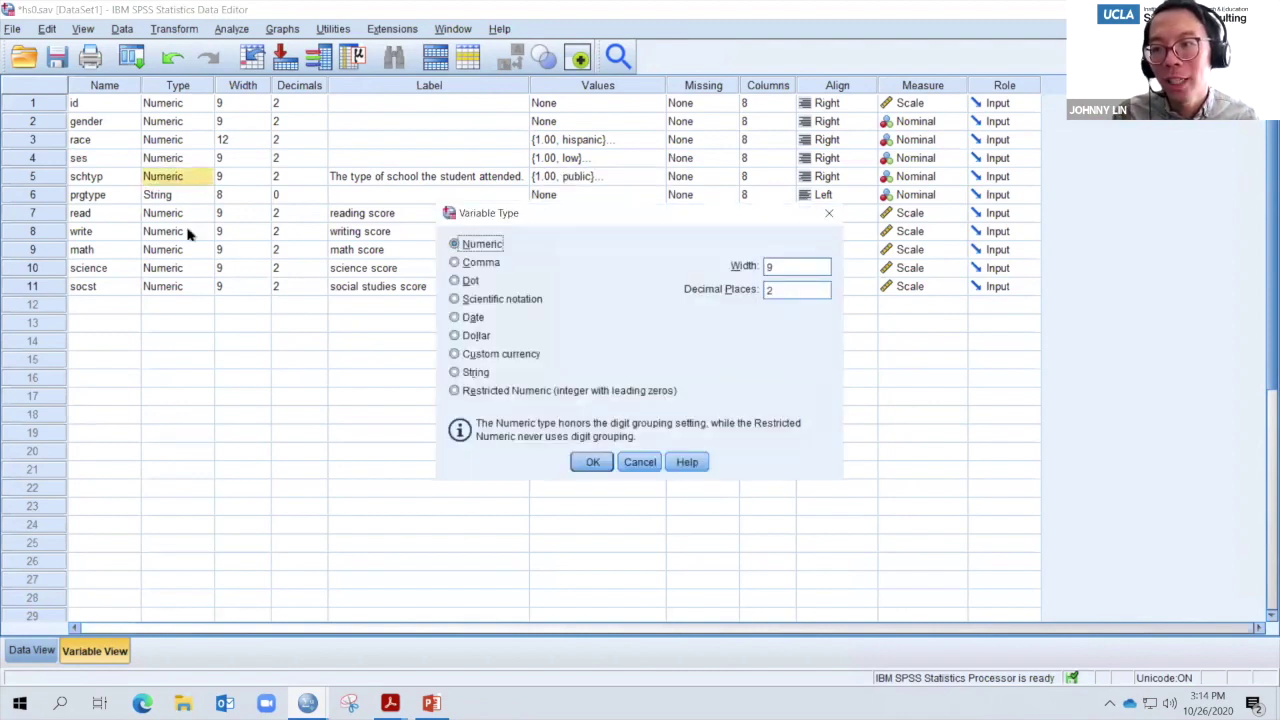
click(641, 466)
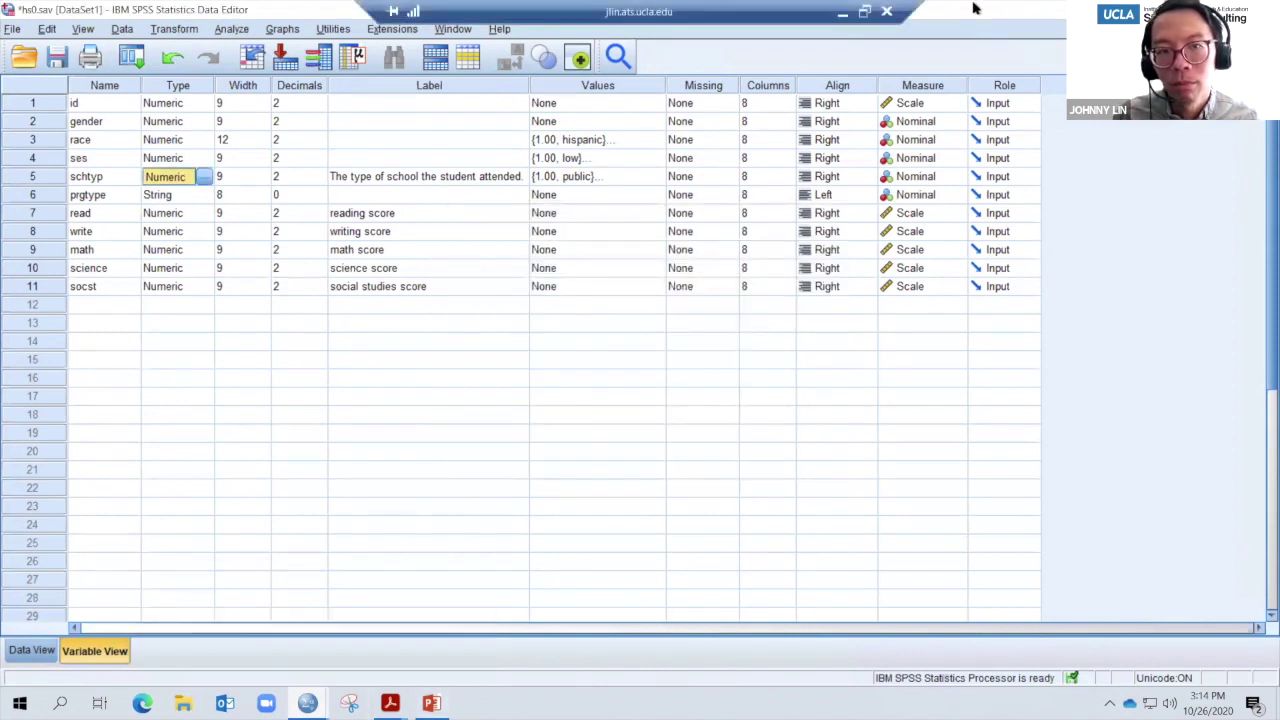
- Return to the Data Editor, check the variable type of prgtype, and display the data values in Data View
click(80, 177)
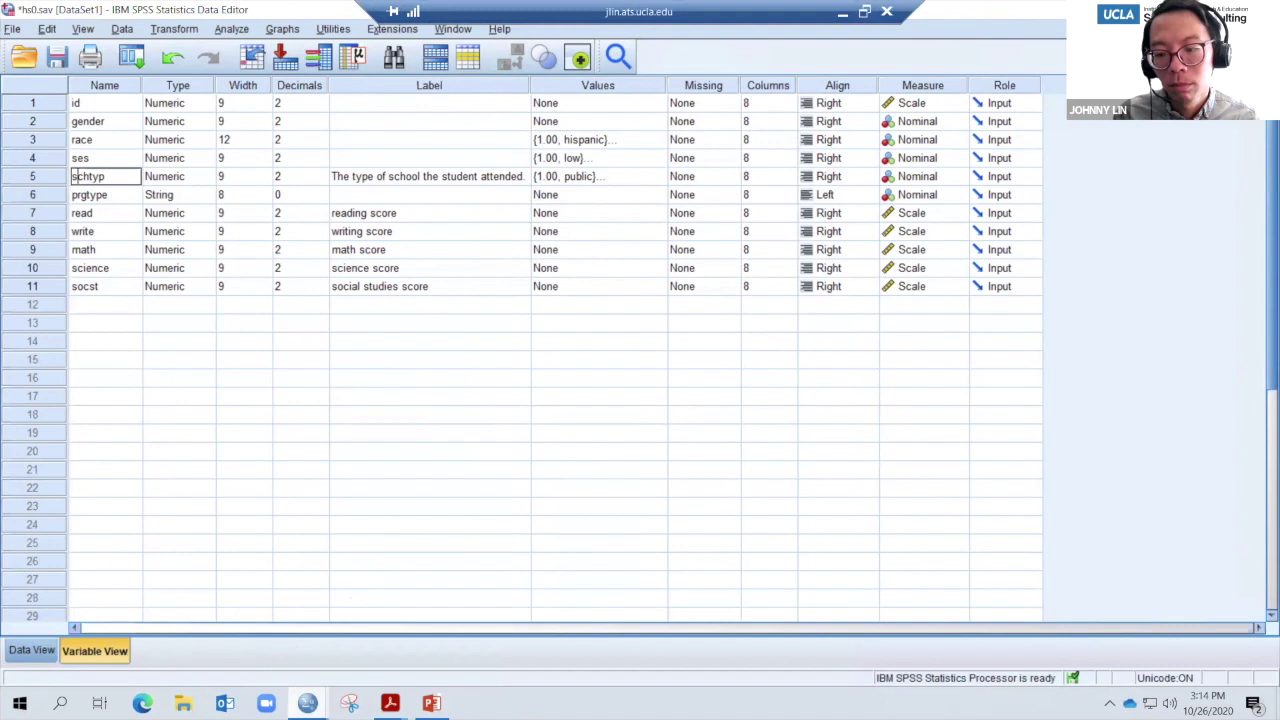
click(307, 703)
click(404, 453)
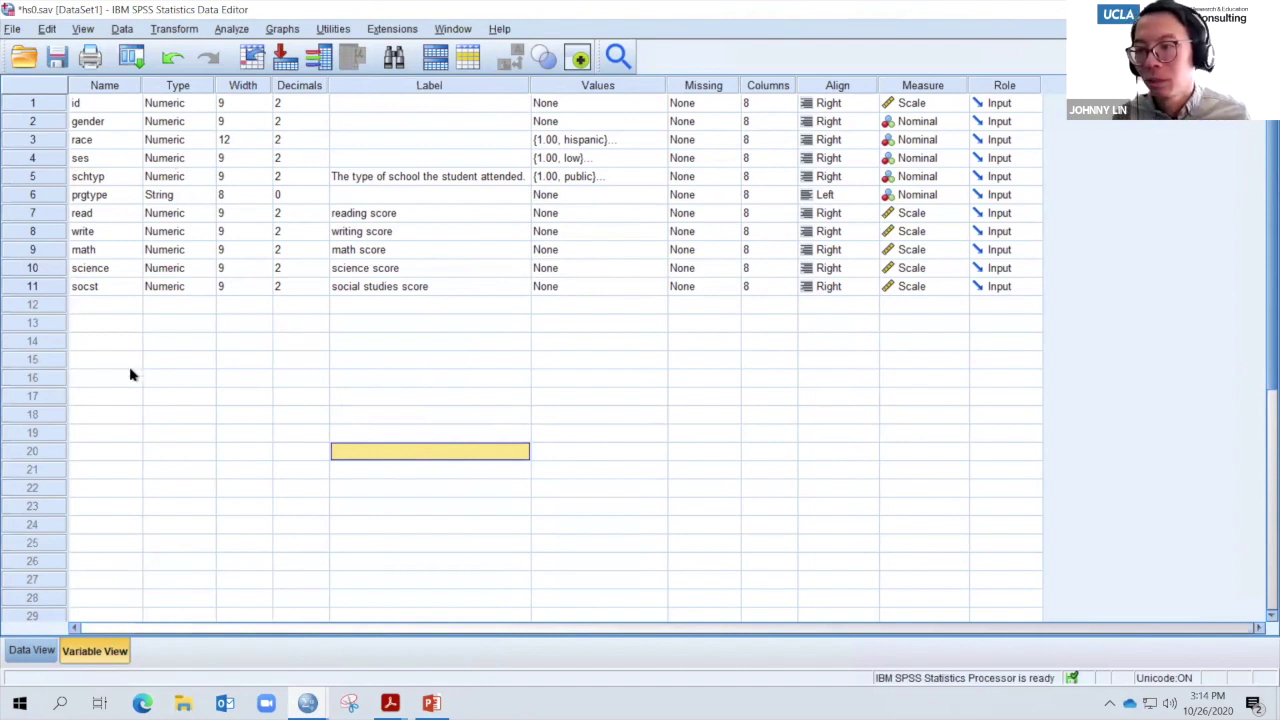
click(160, 195)
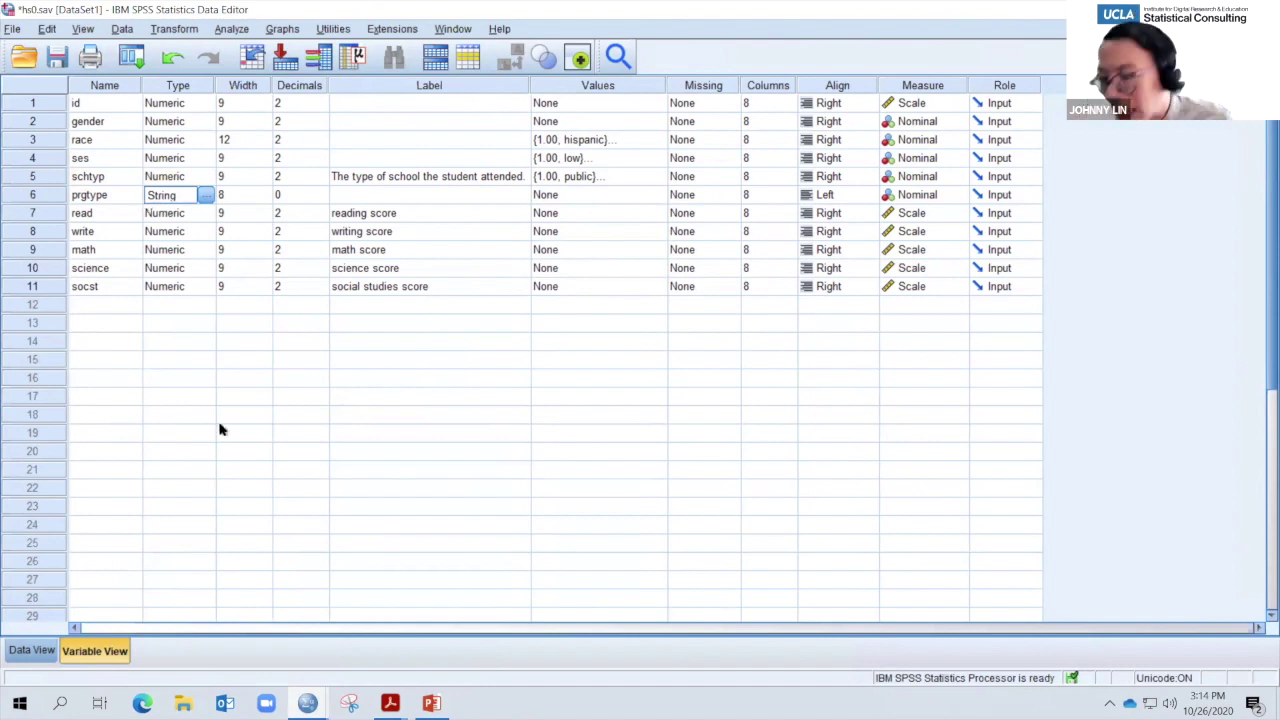
click(30, 652)
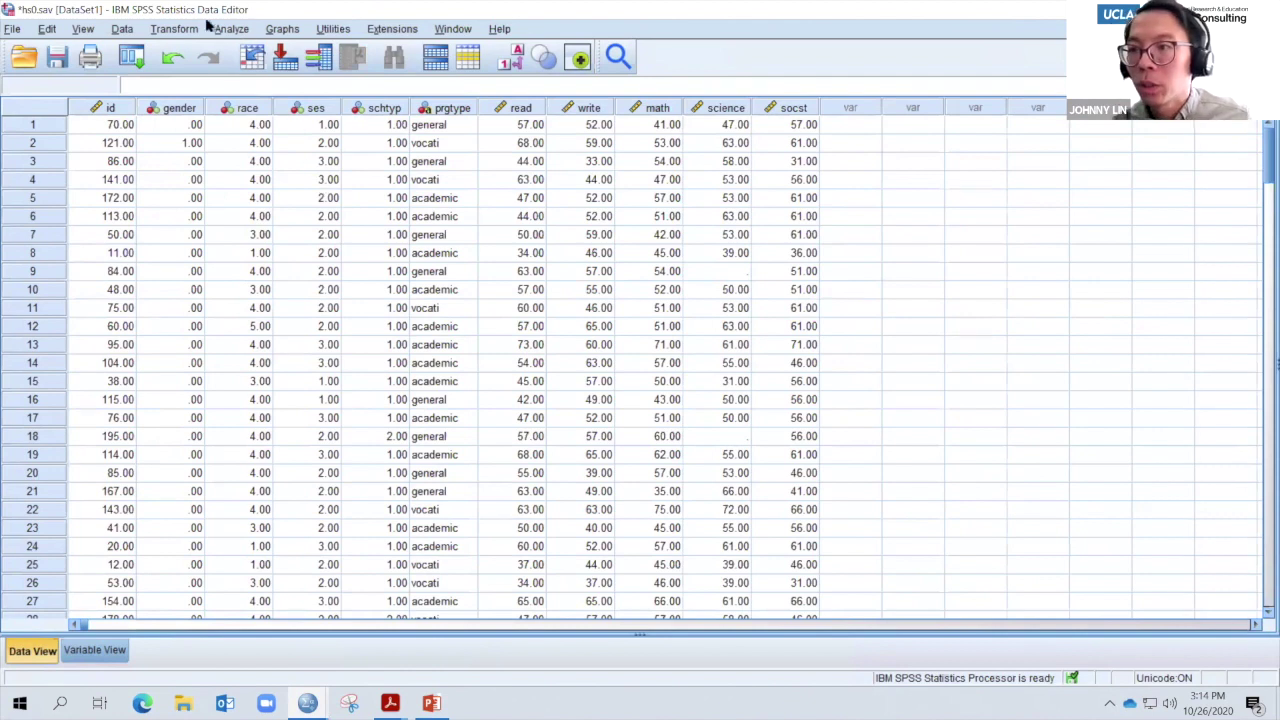
- Automatically recode the string variable prgtype into a new numeric variable named prog, starting from the lowest value
click(175, 33)
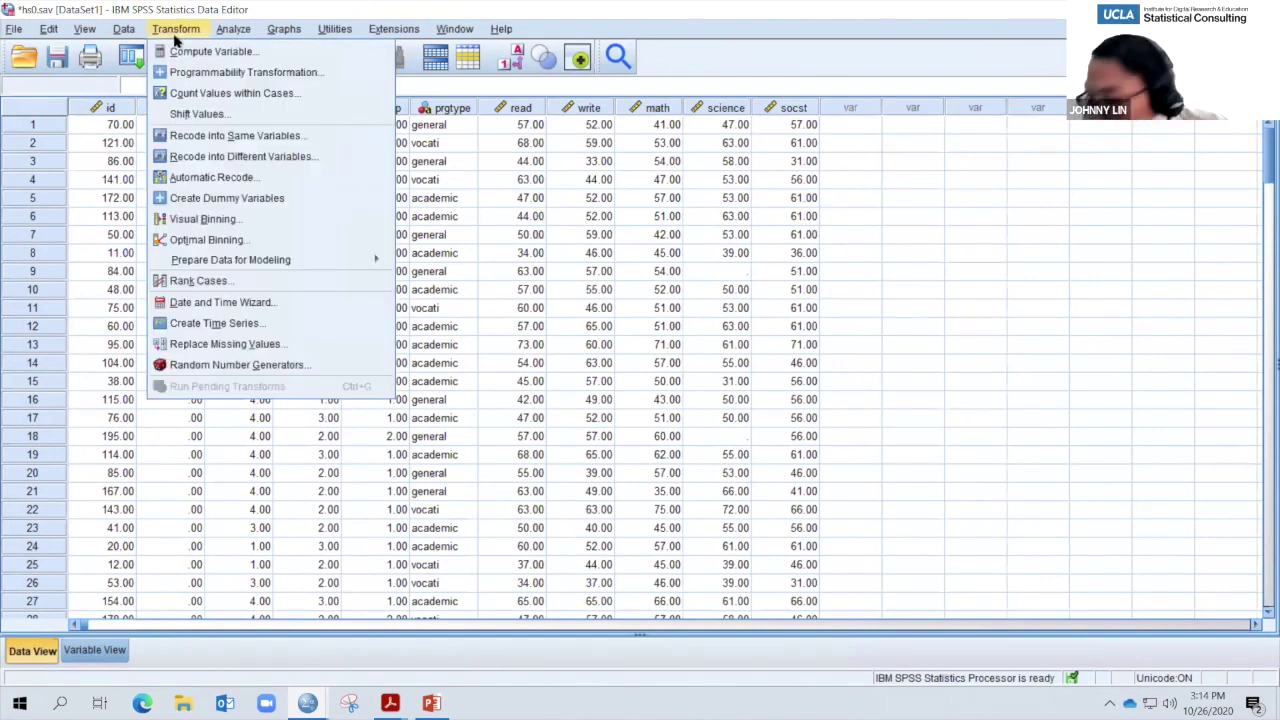
click(303, 180)
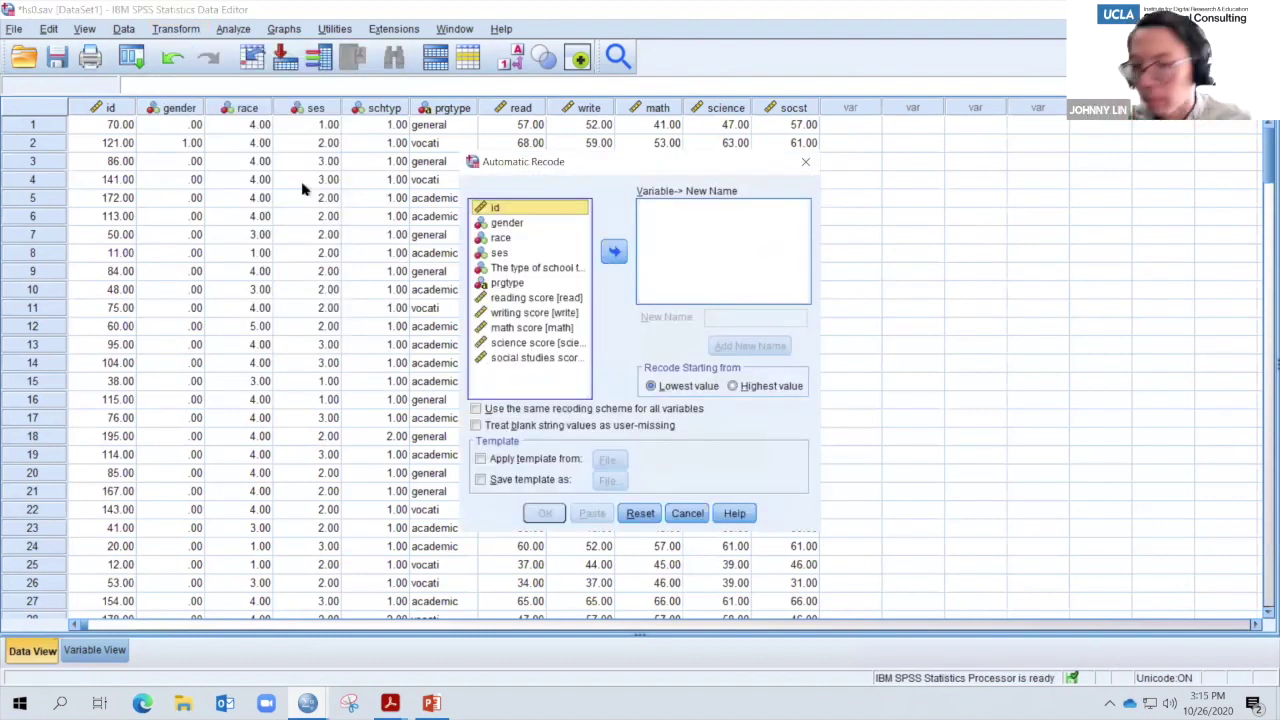
click(505, 284)
click(615, 252)
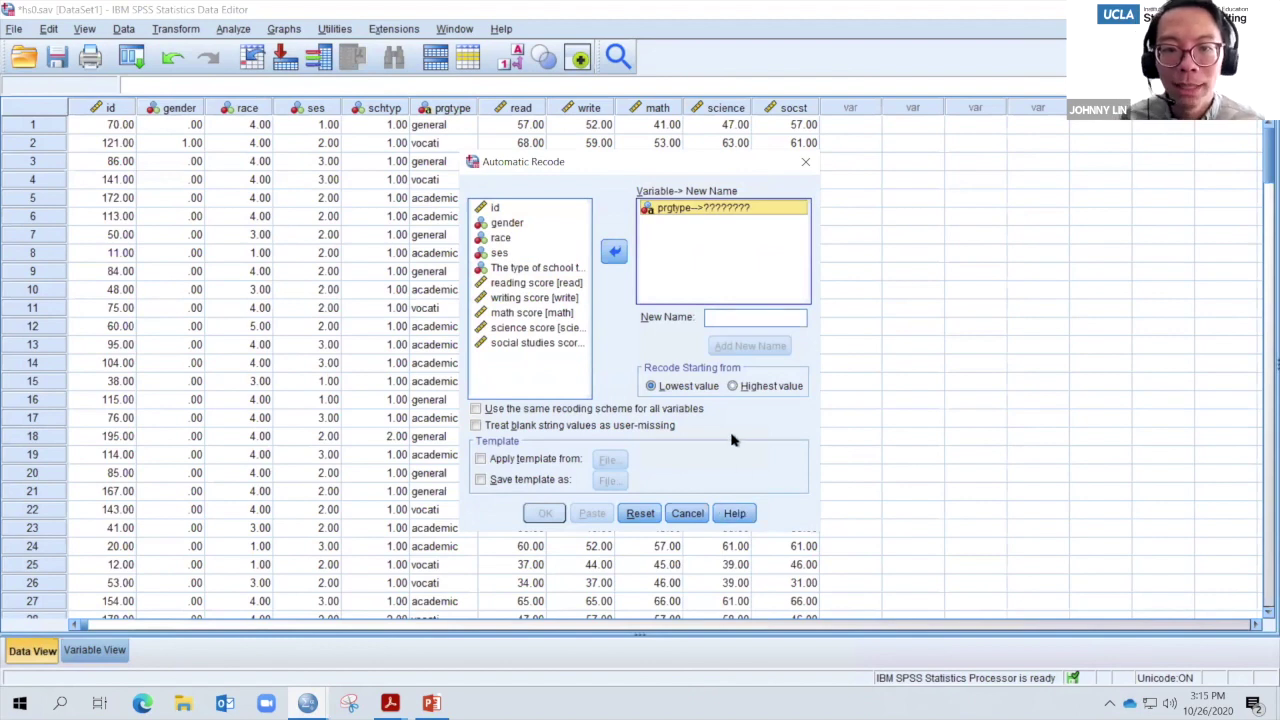
click(753, 316)
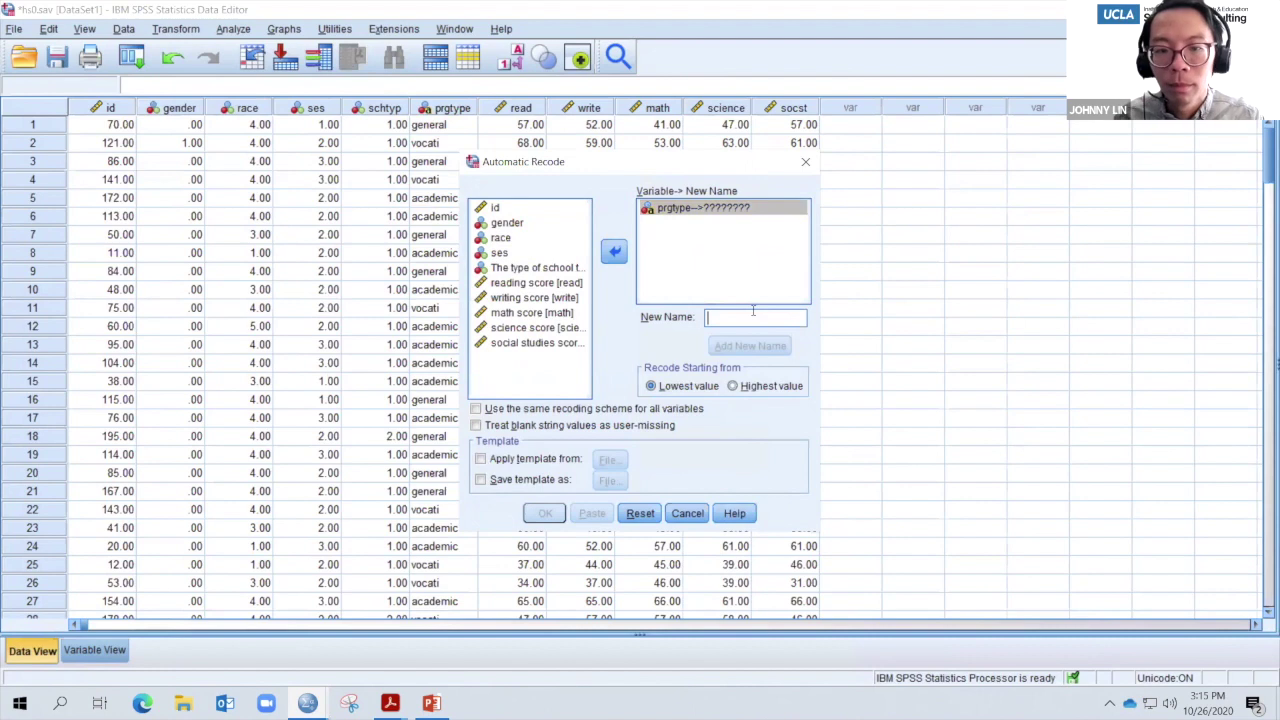
text(prog)
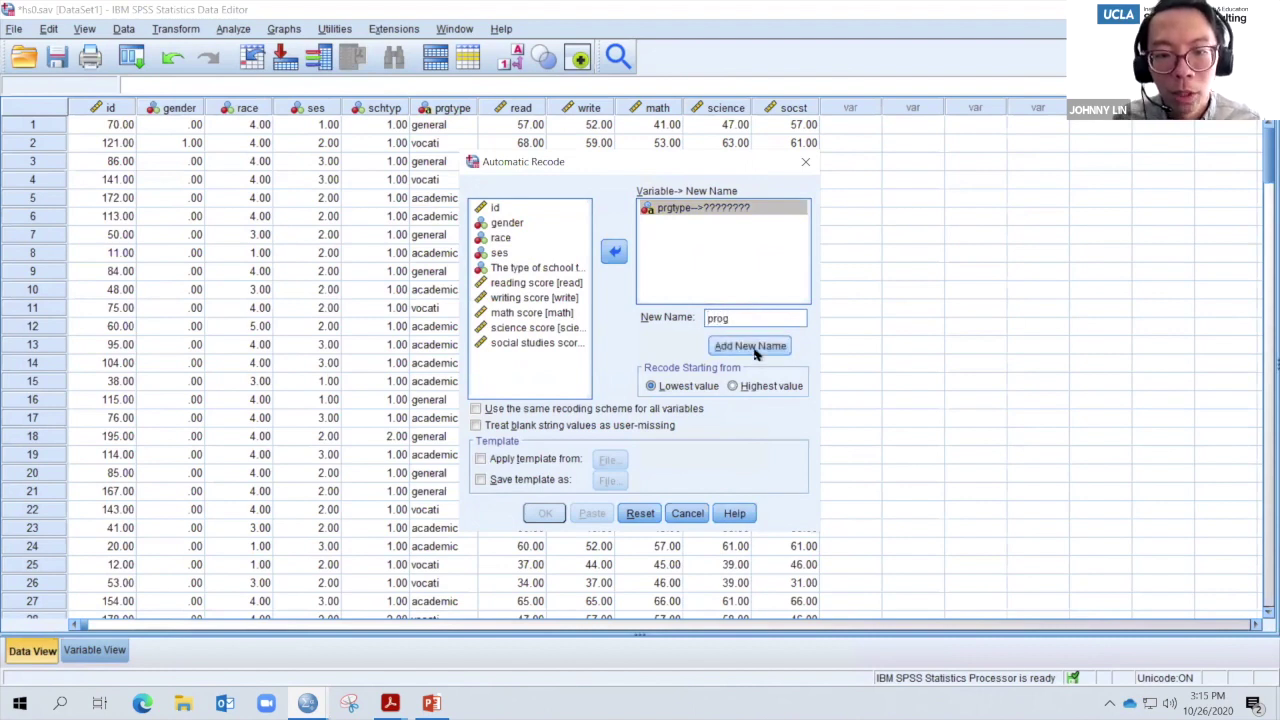
click(752, 346)
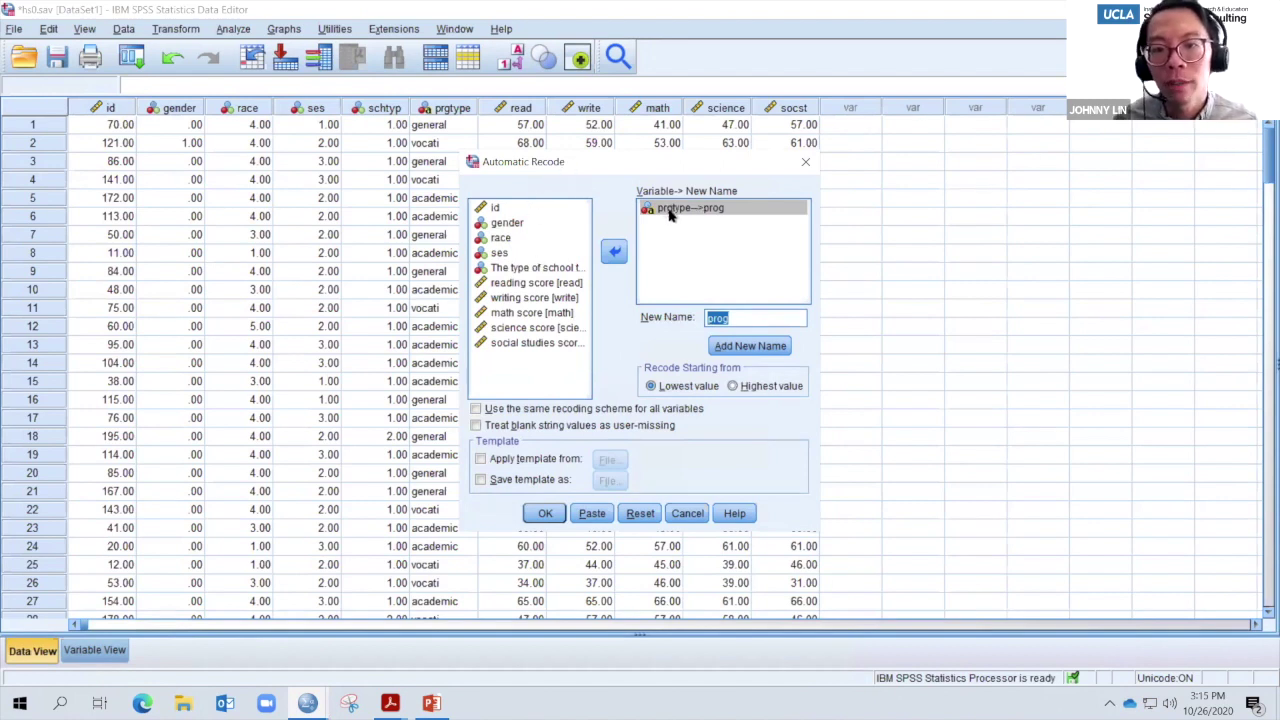
click(546, 513)
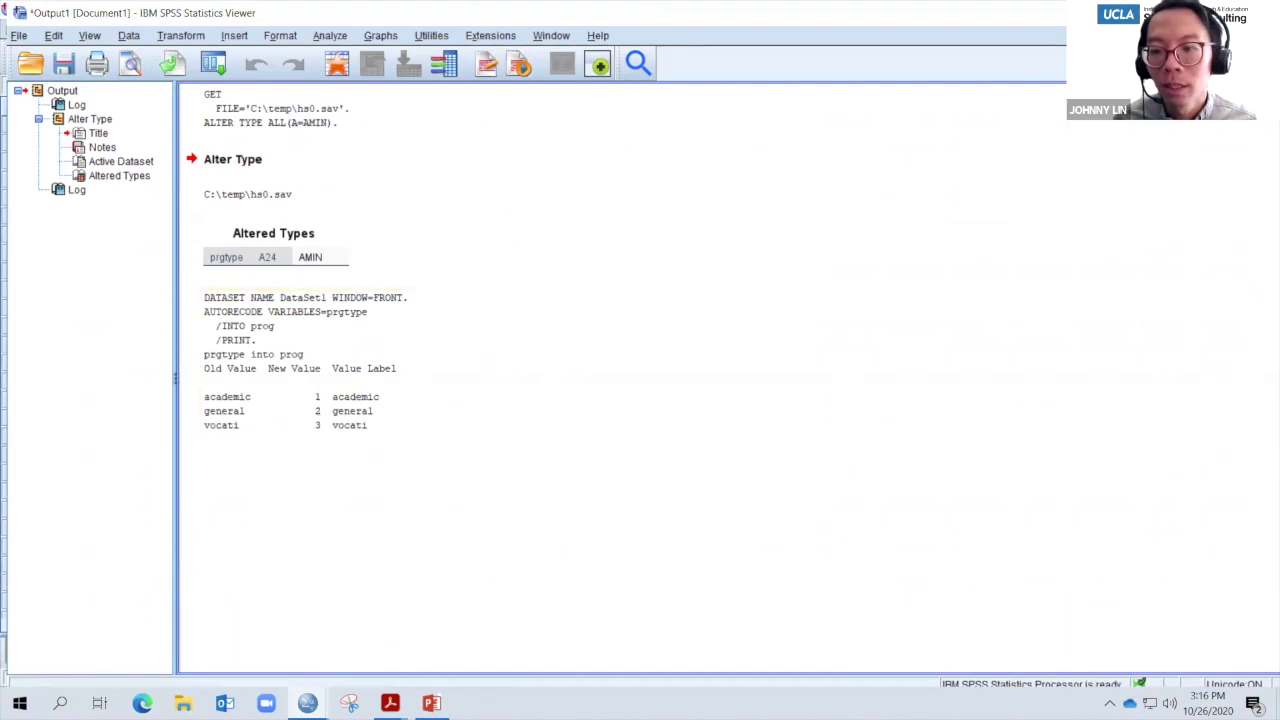
- Return to the Data Editor and review the variable type and value labels of prog in Variable View without changing them
key(alt+Tab)
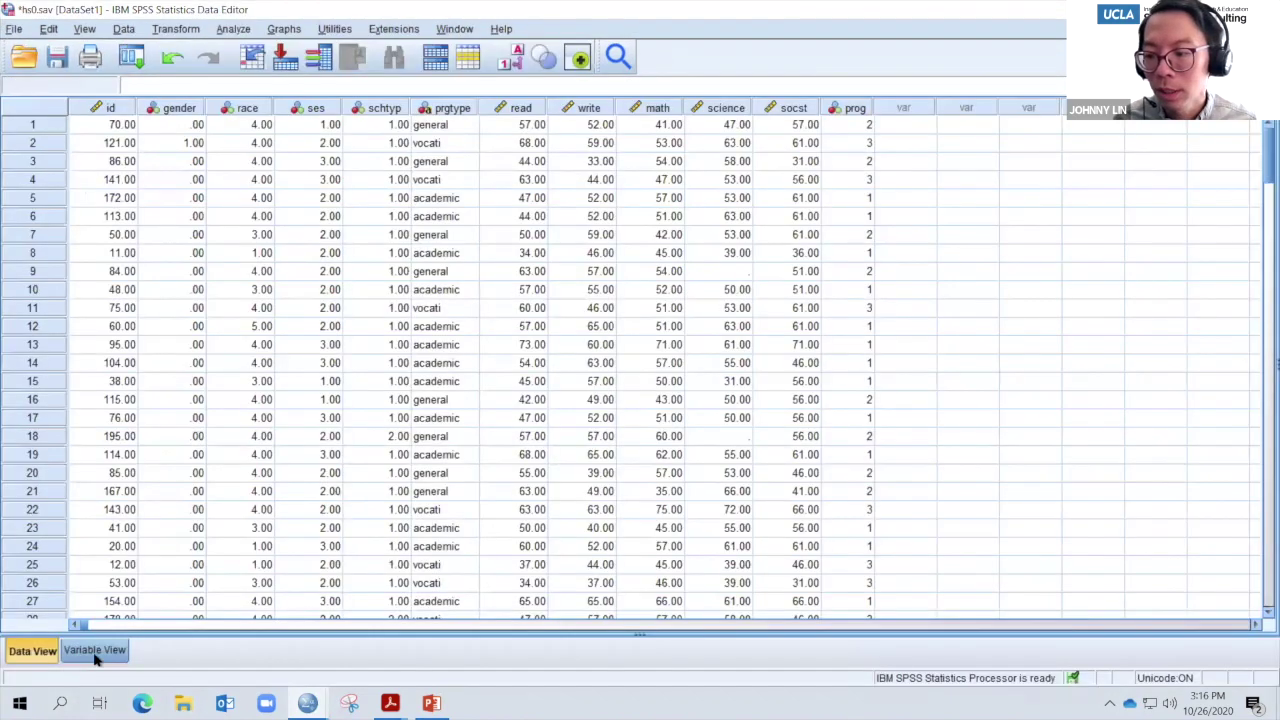
click(95, 651)
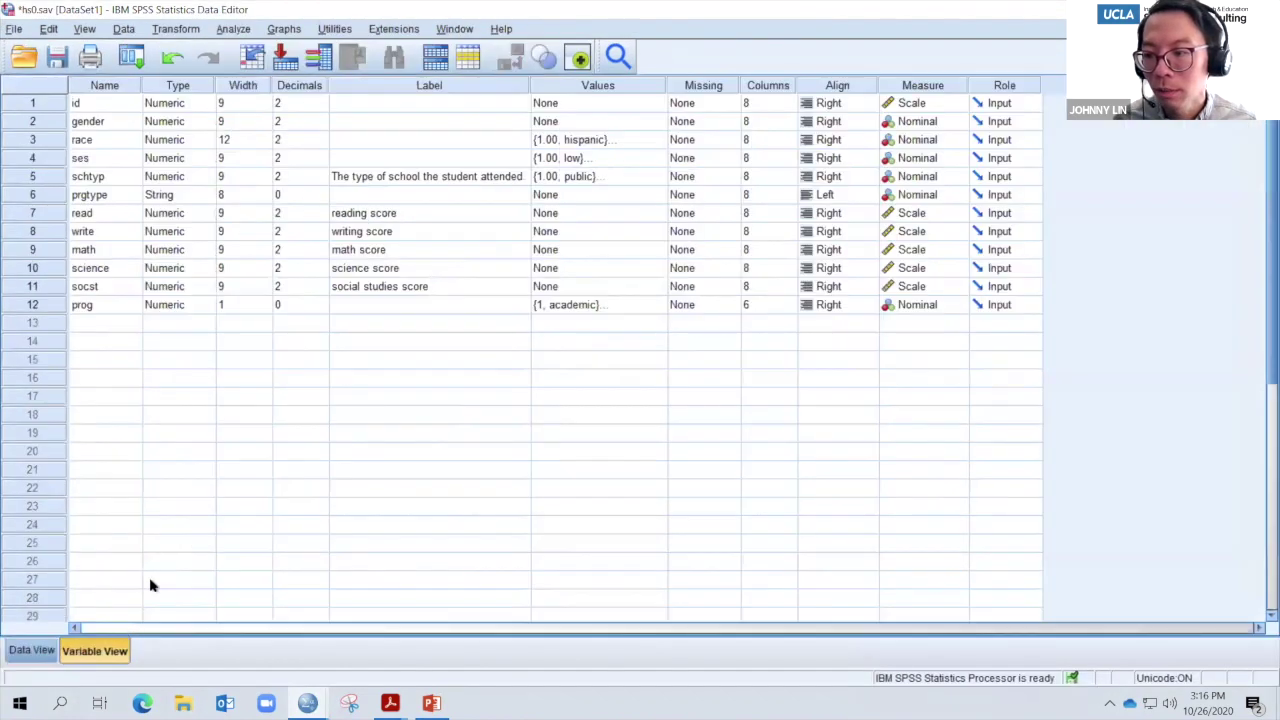
click(80, 308)
click(166, 305)
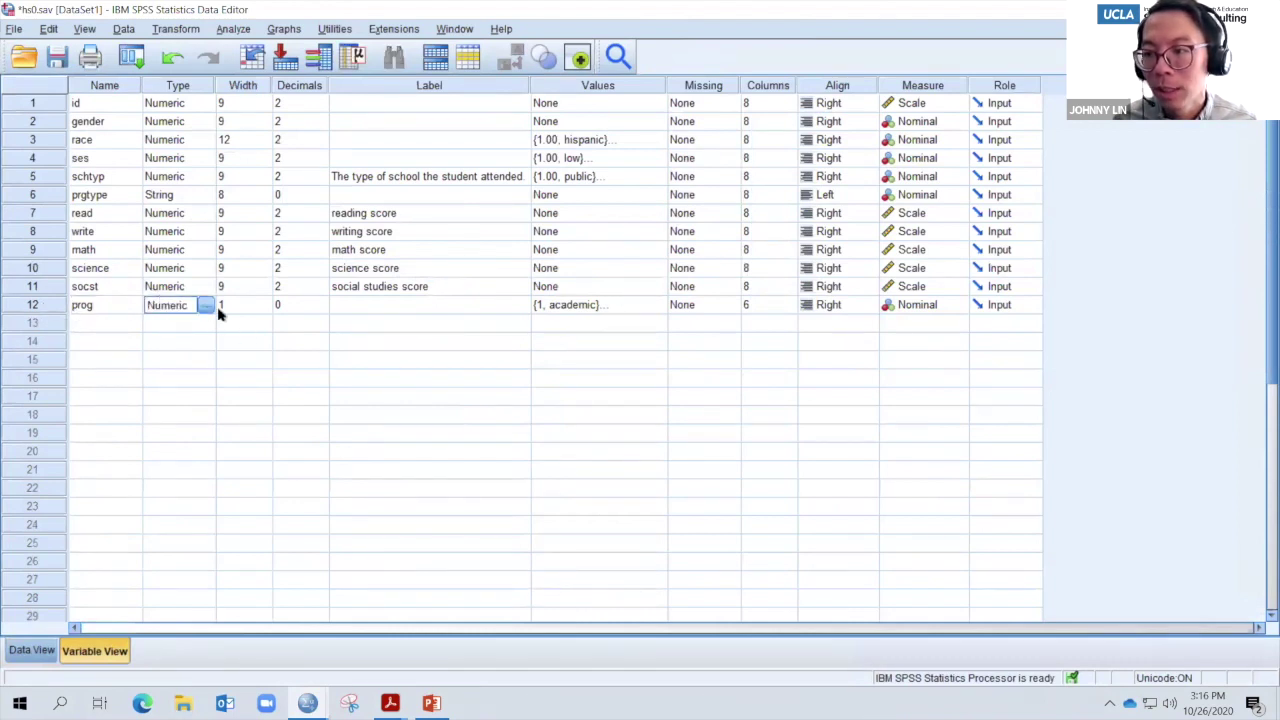
click(645, 305)
click(660, 305)
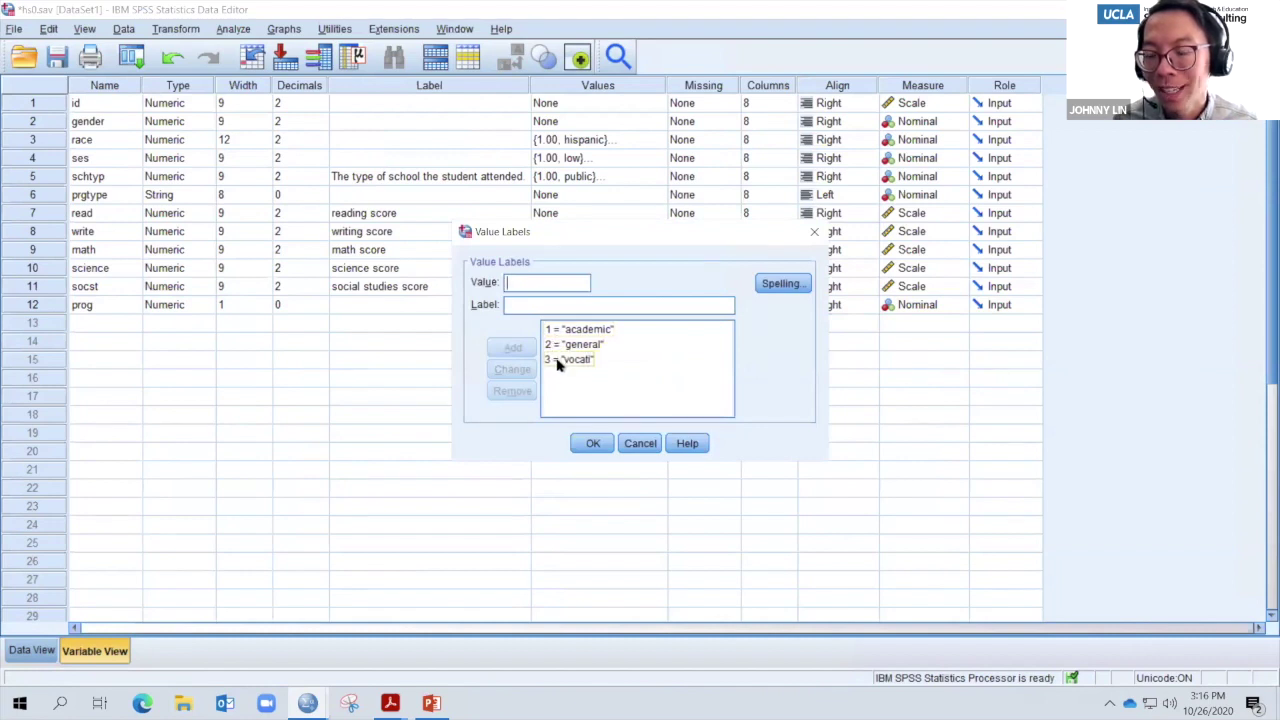
click(641, 444)
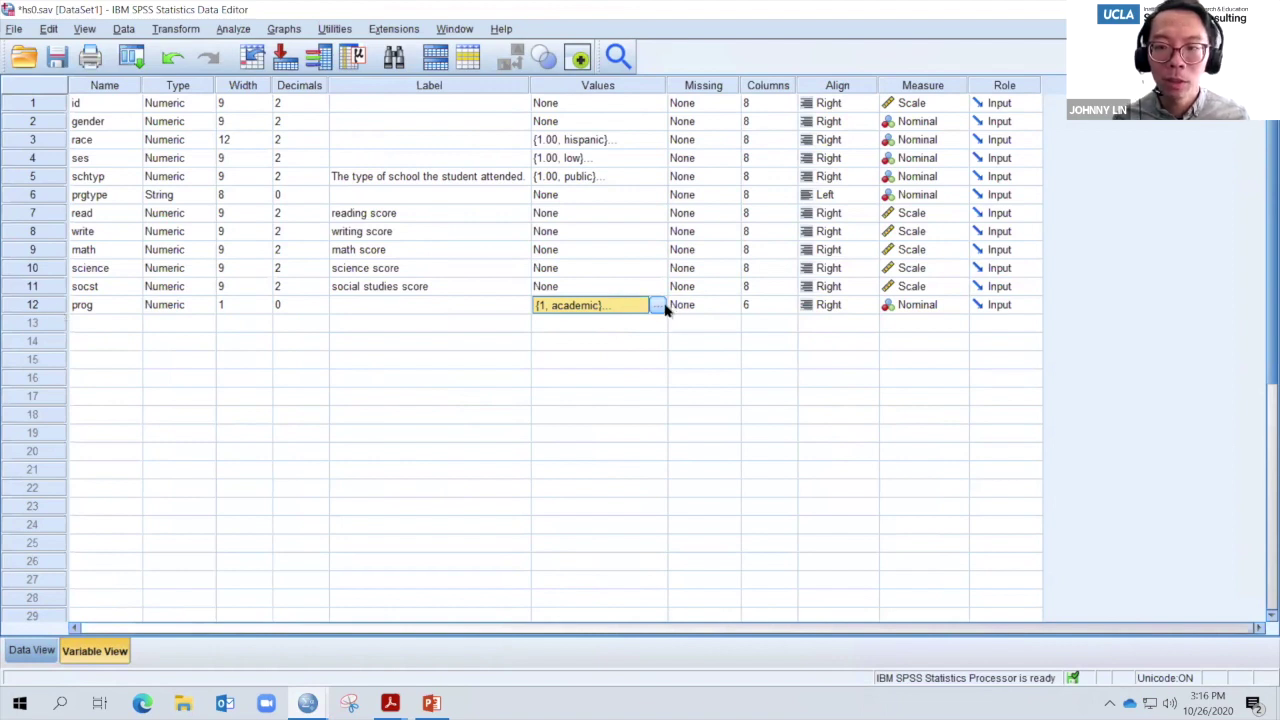
- Inspect the variable type and missing-value settings of prog without applying changes
click(186, 306)
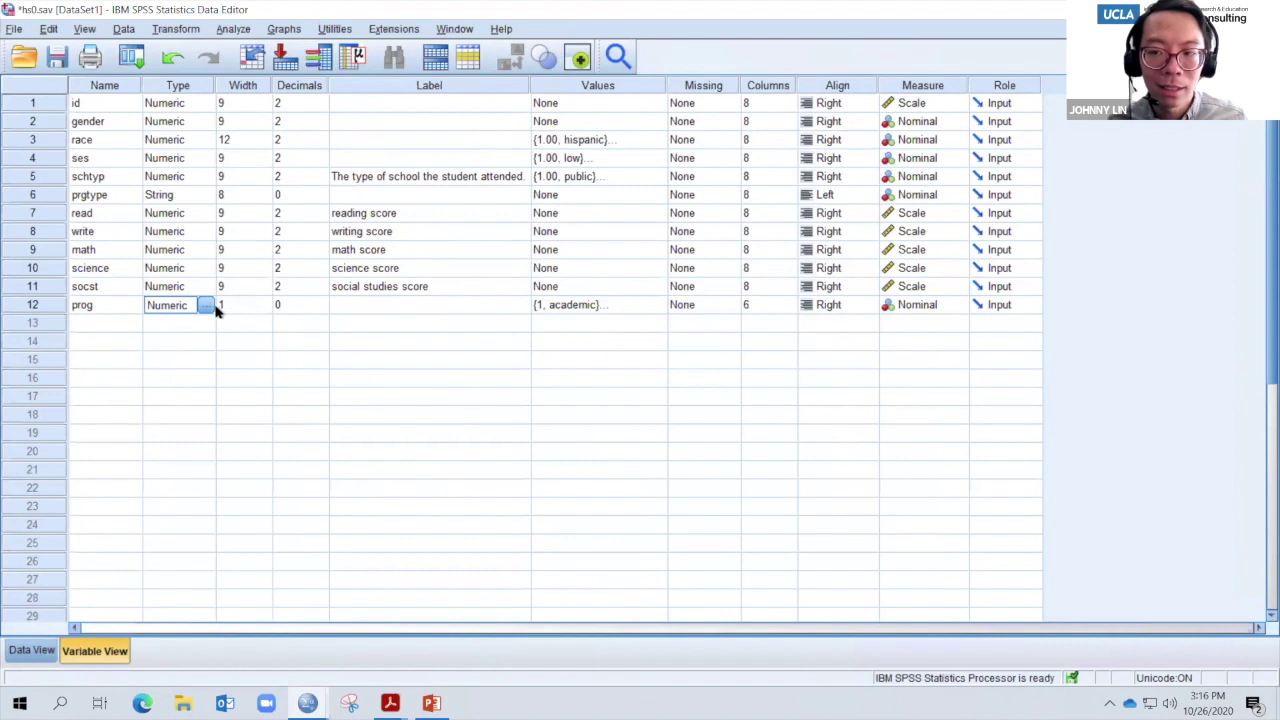
click(726, 304)
click(733, 304)
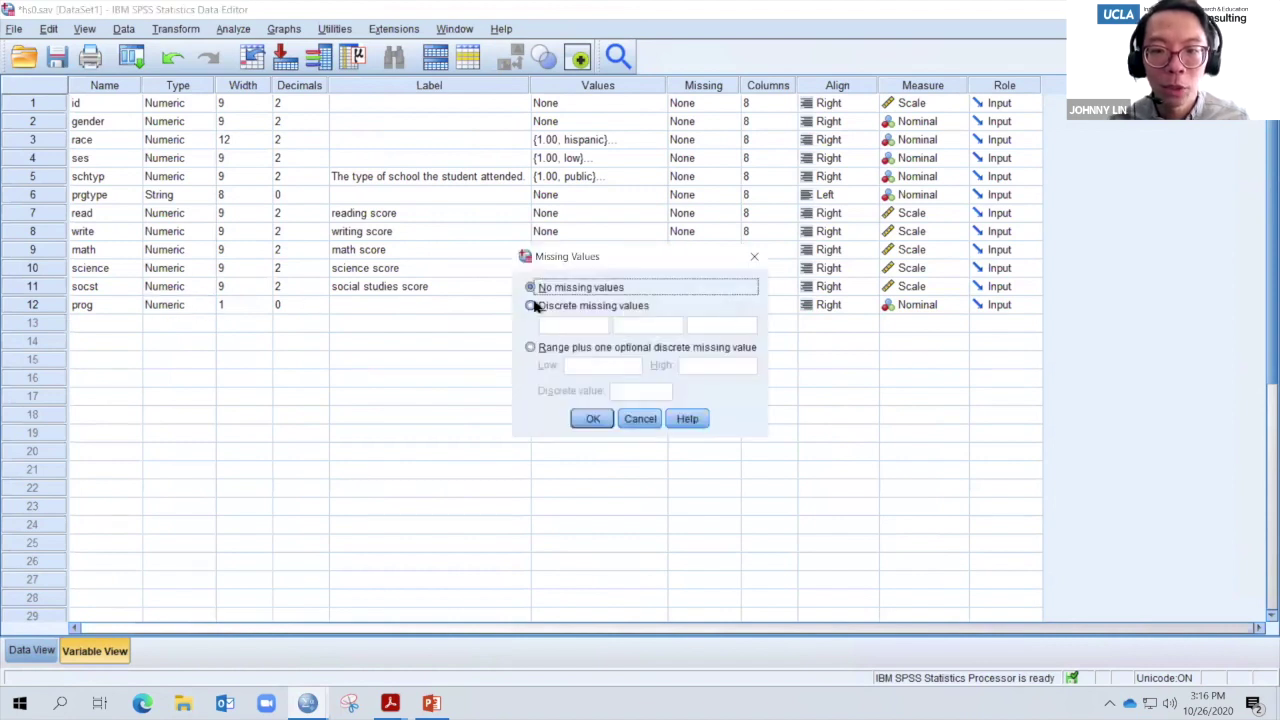
click(636, 414)
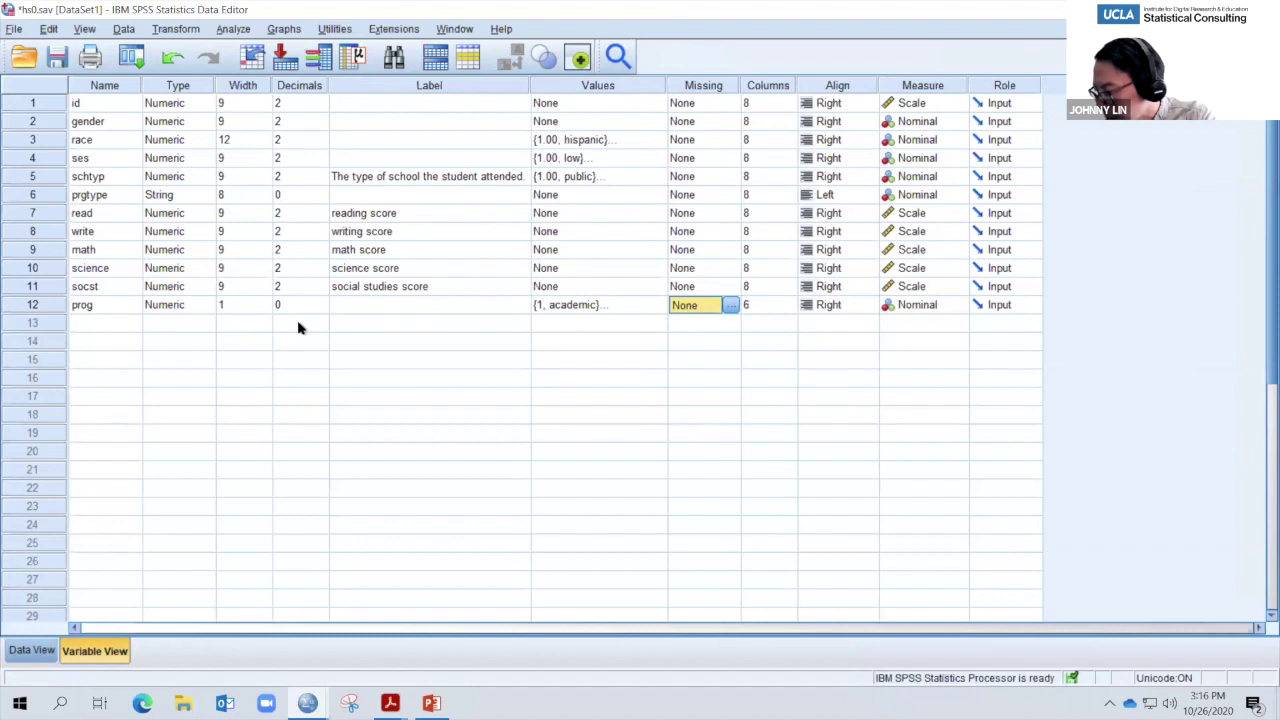
- Label the variable prog "The type of program in which the student was enrolled."
click(356, 308)
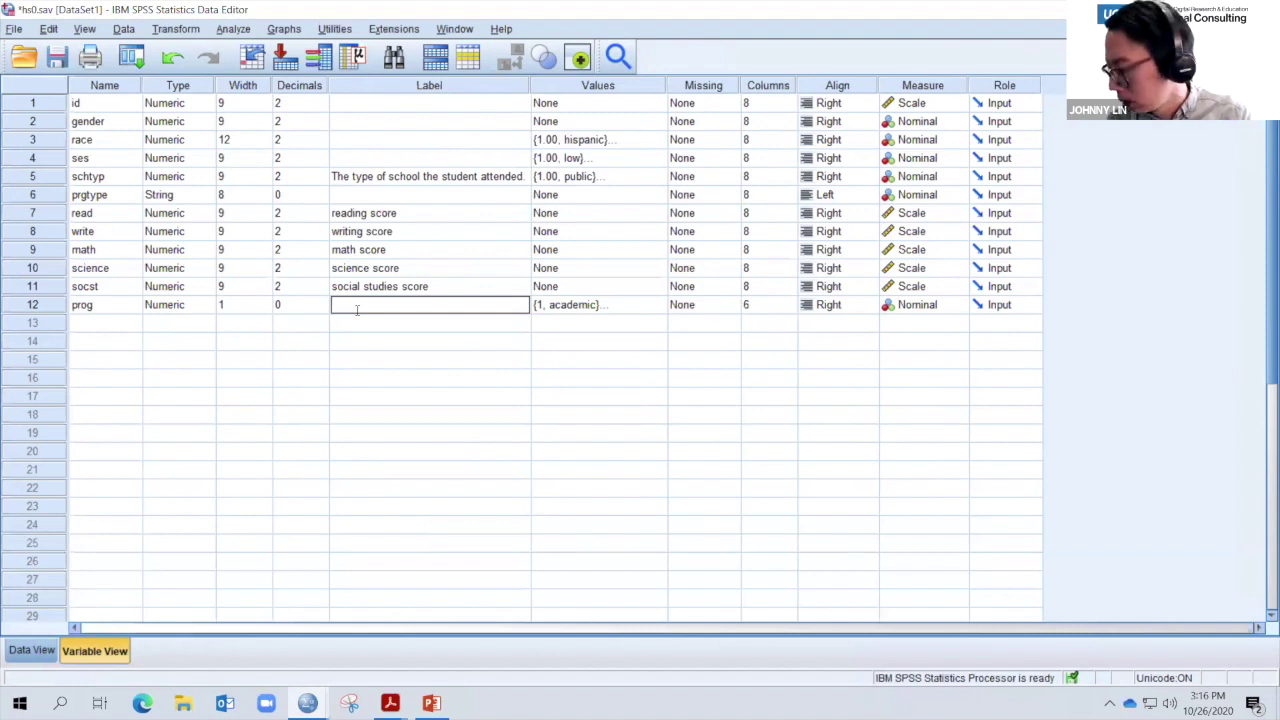
text(The t)
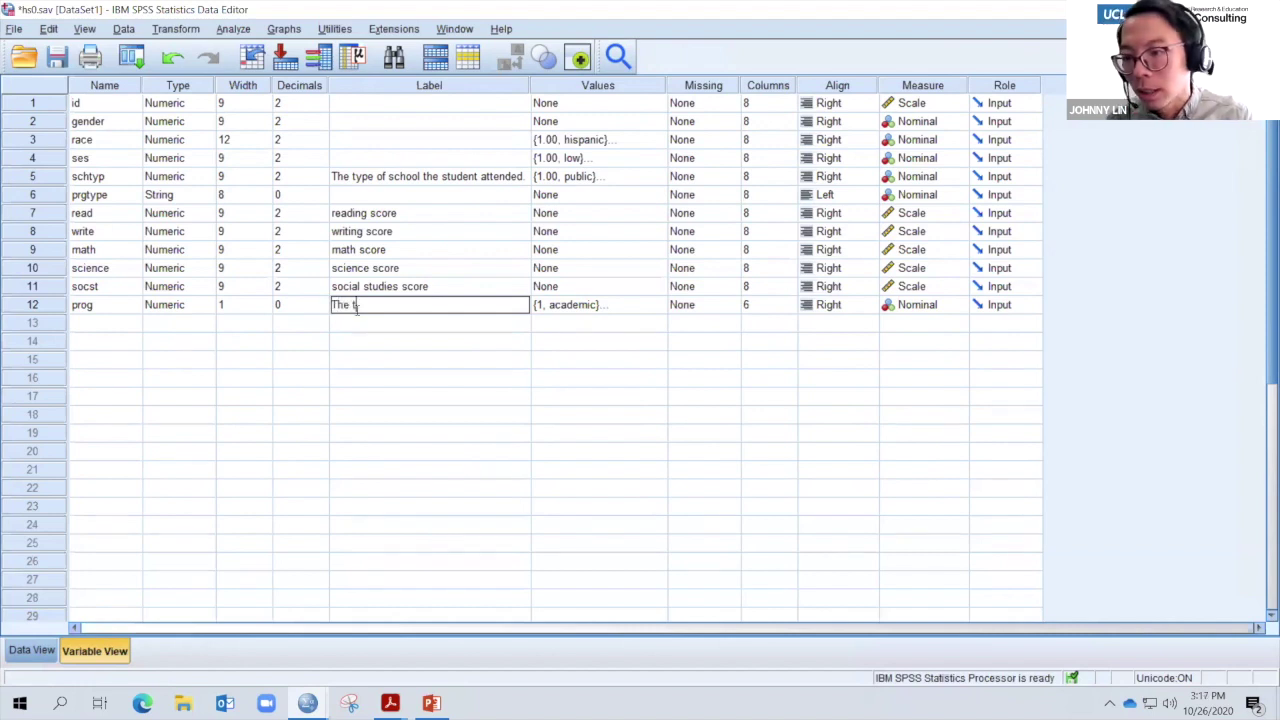
text(ype of pro)
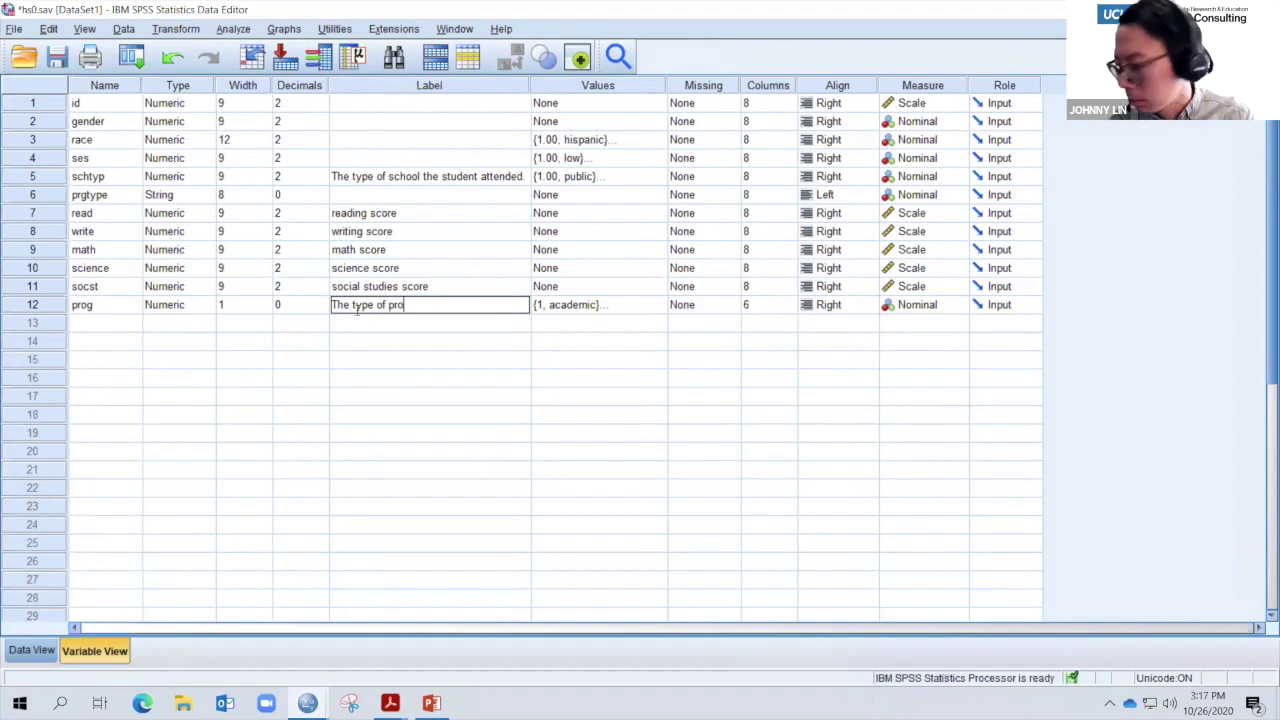
text(gram in which)
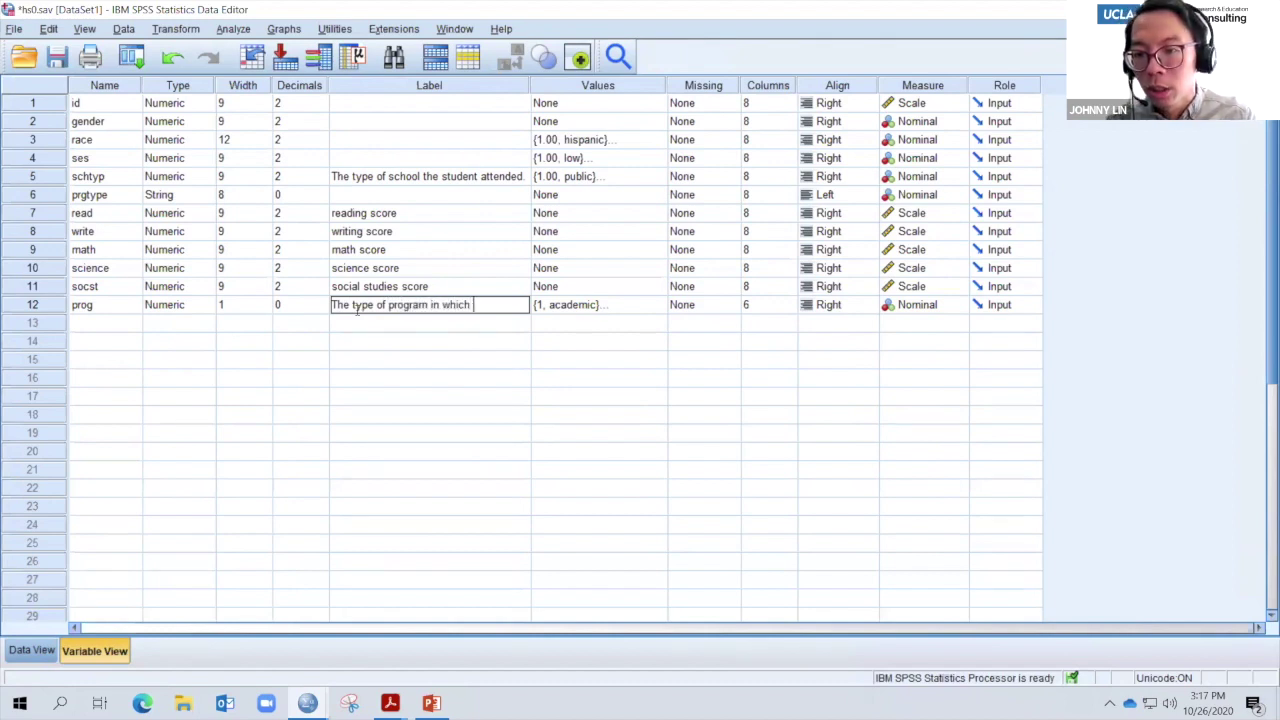
text( th)
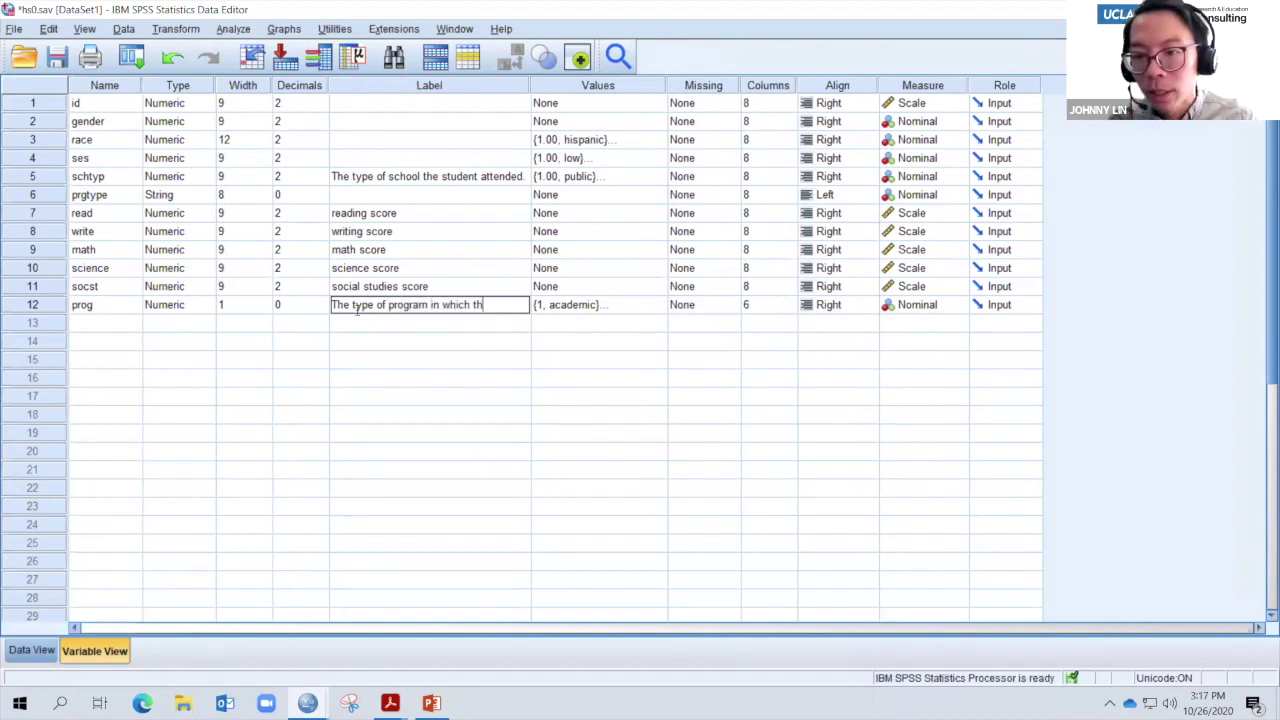
text(e student)
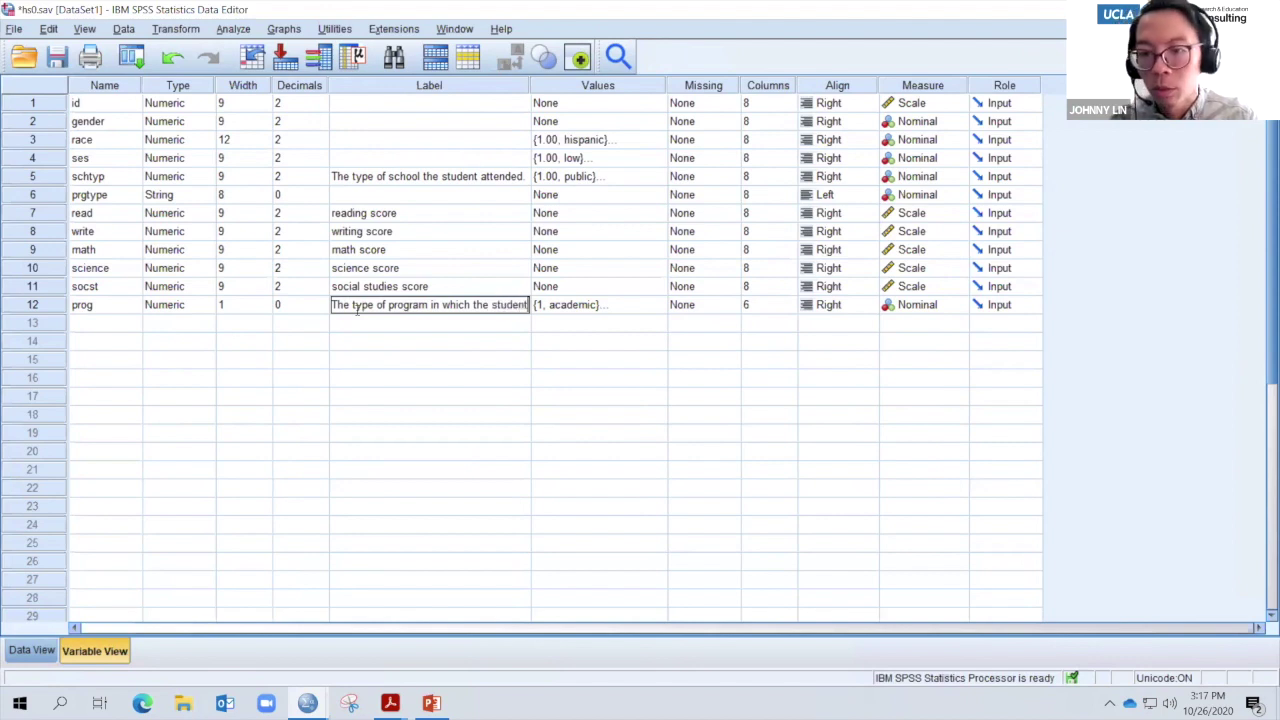
text( was enrolled.)
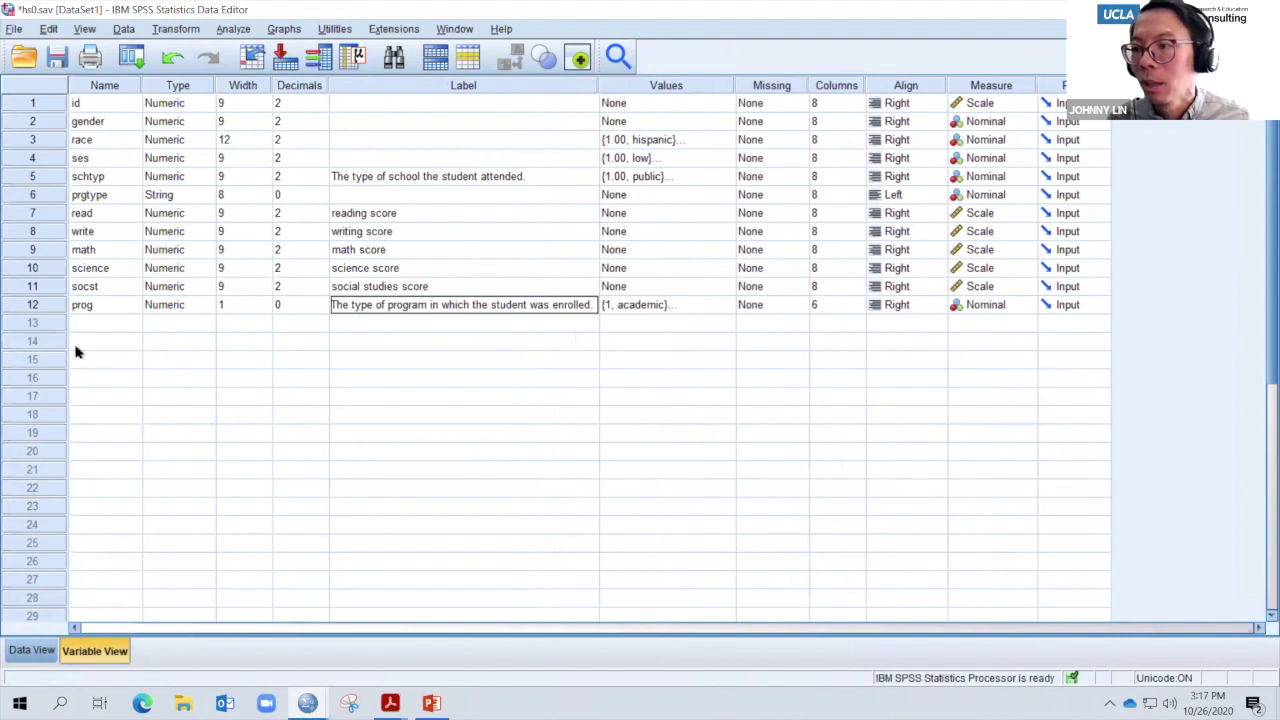
click(270, 341)
click(414, 306)
click(514, 325)
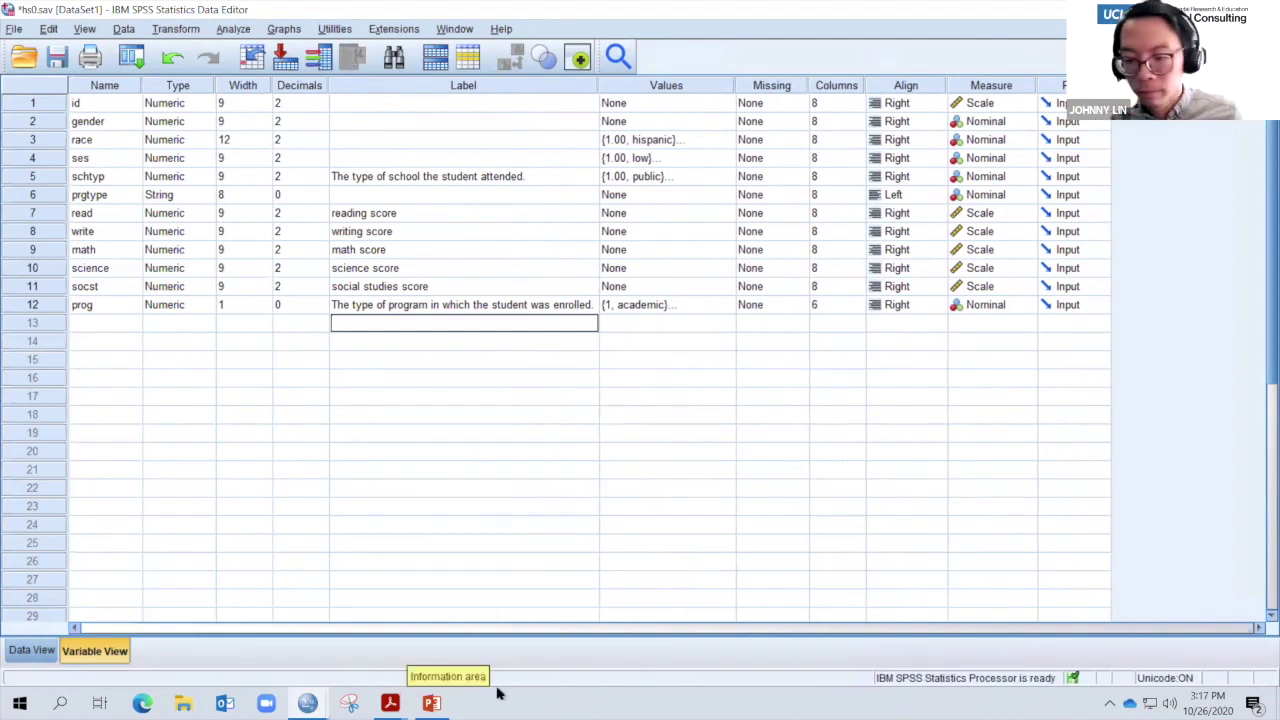
- Switch to the introspss21 presentation in PowerPoint and show slide 60, Renaming Variables
mouse_move(898, 12)
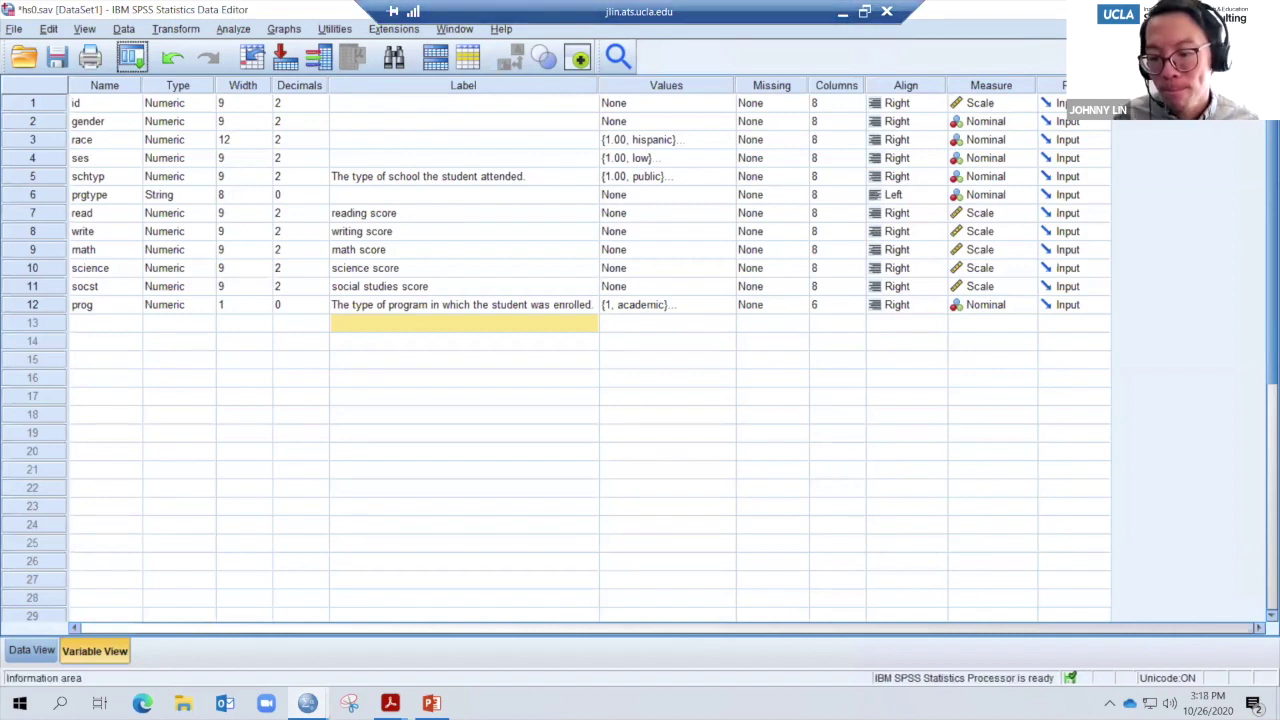
click(431, 703)
click(135, 515)
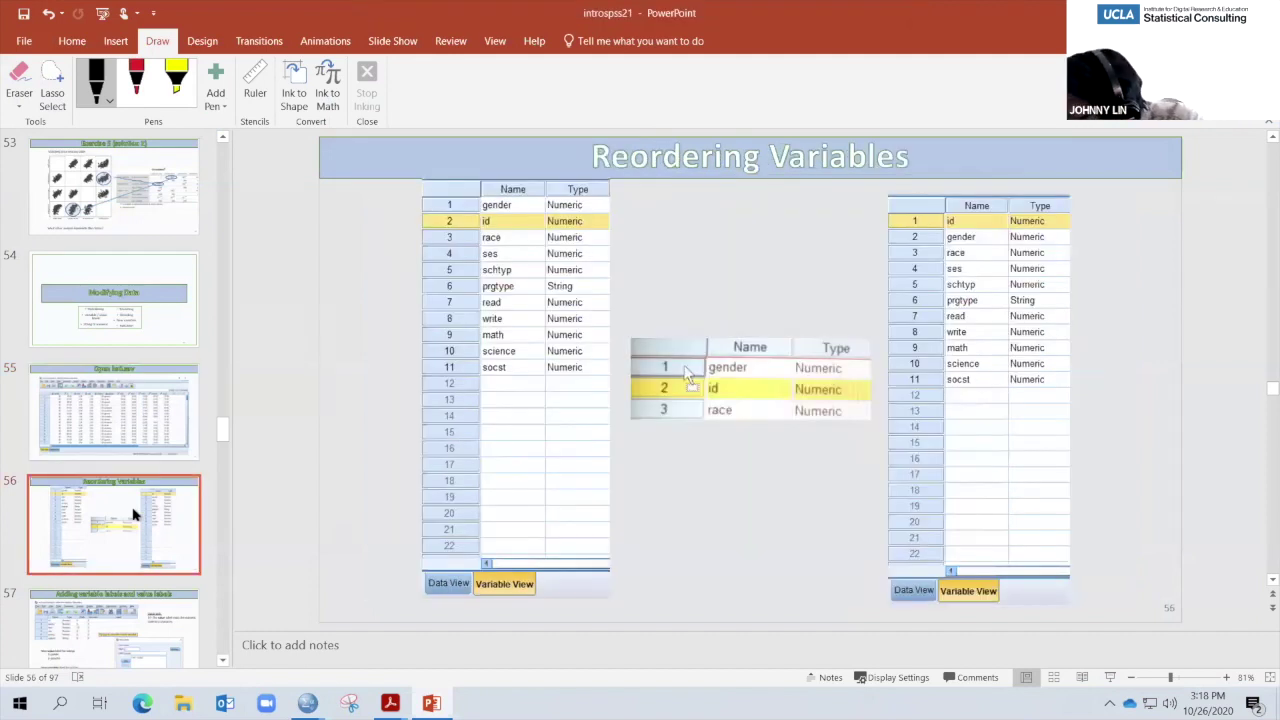
scroll(90, 440, down, 4)
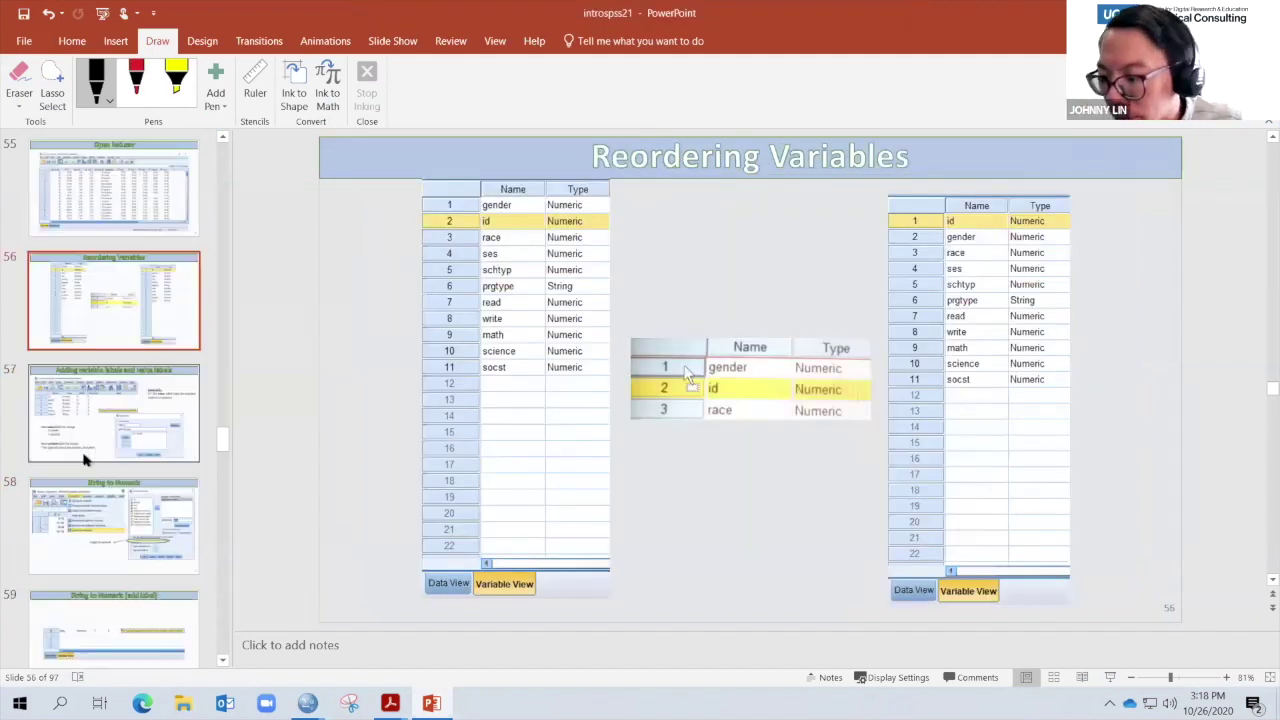
scroll(130, 600, down, 1)
scroll(130, 596, down, 2)
click(117, 561)
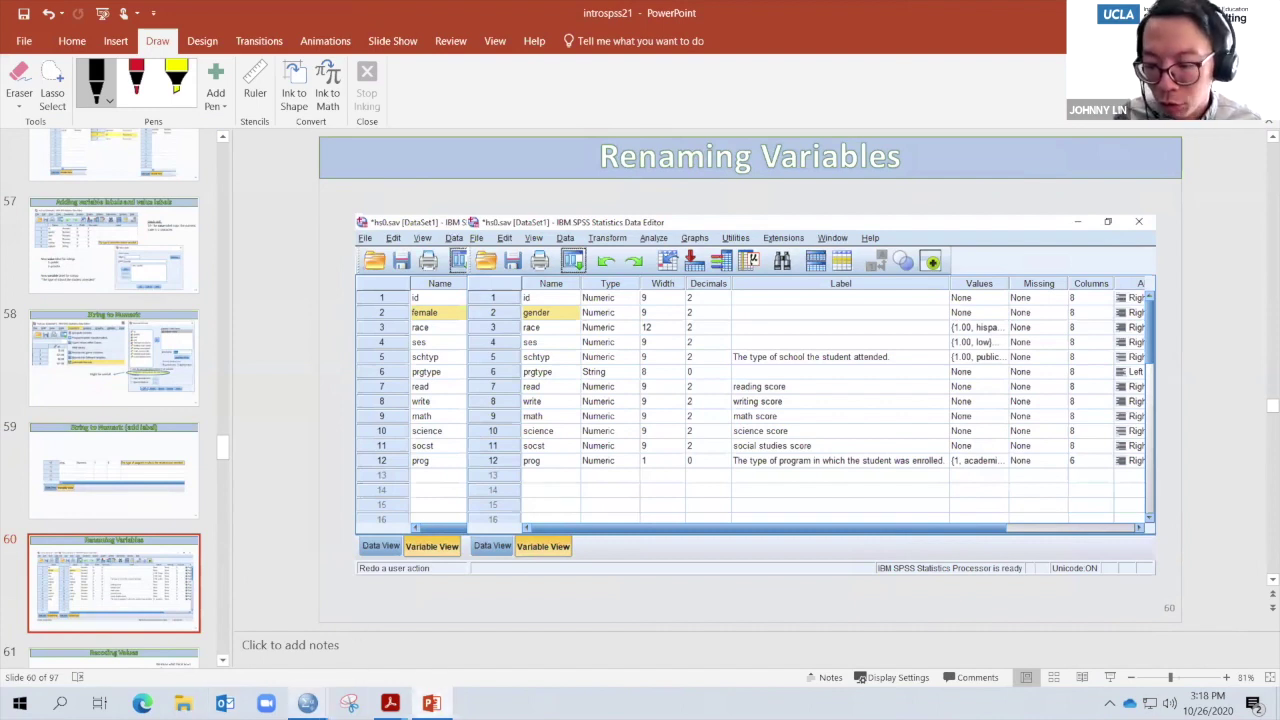
- Switch back to the SPSS Data Editor and rename the variable gender to female
mouse_move(307, 703)
click(394, 610)
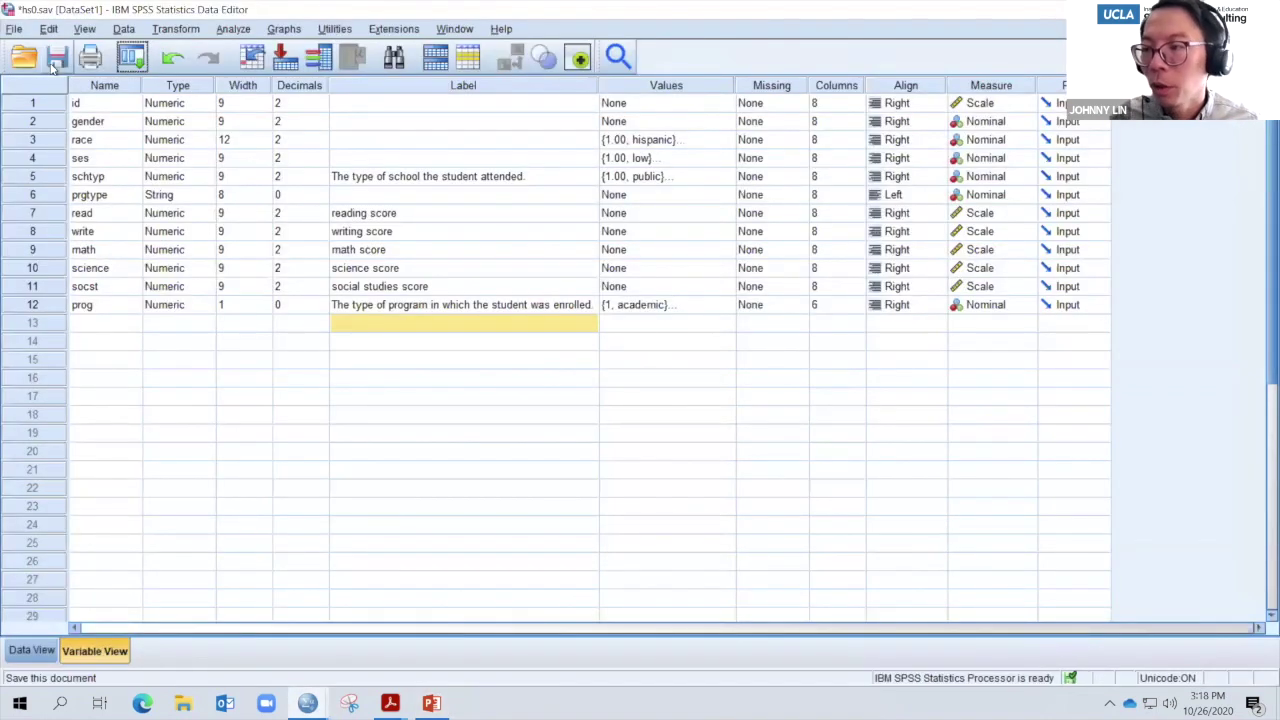
click(88, 121)
click(88, 121)
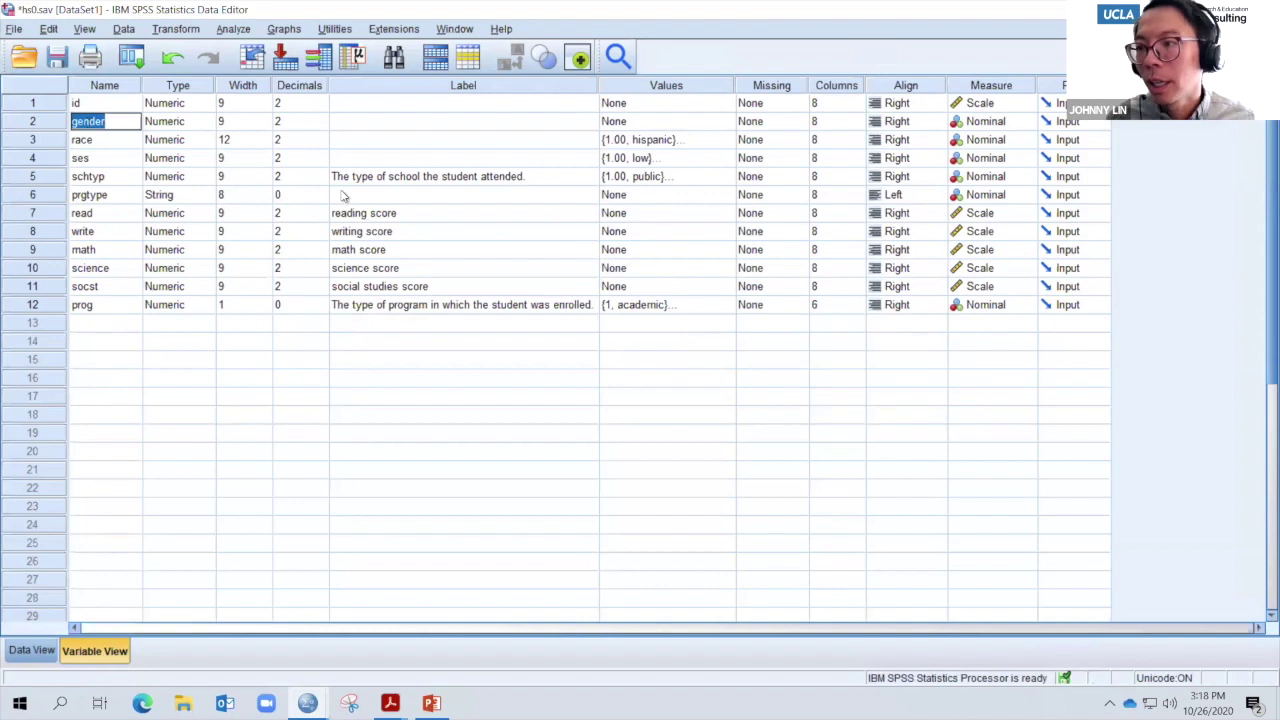
text(female)
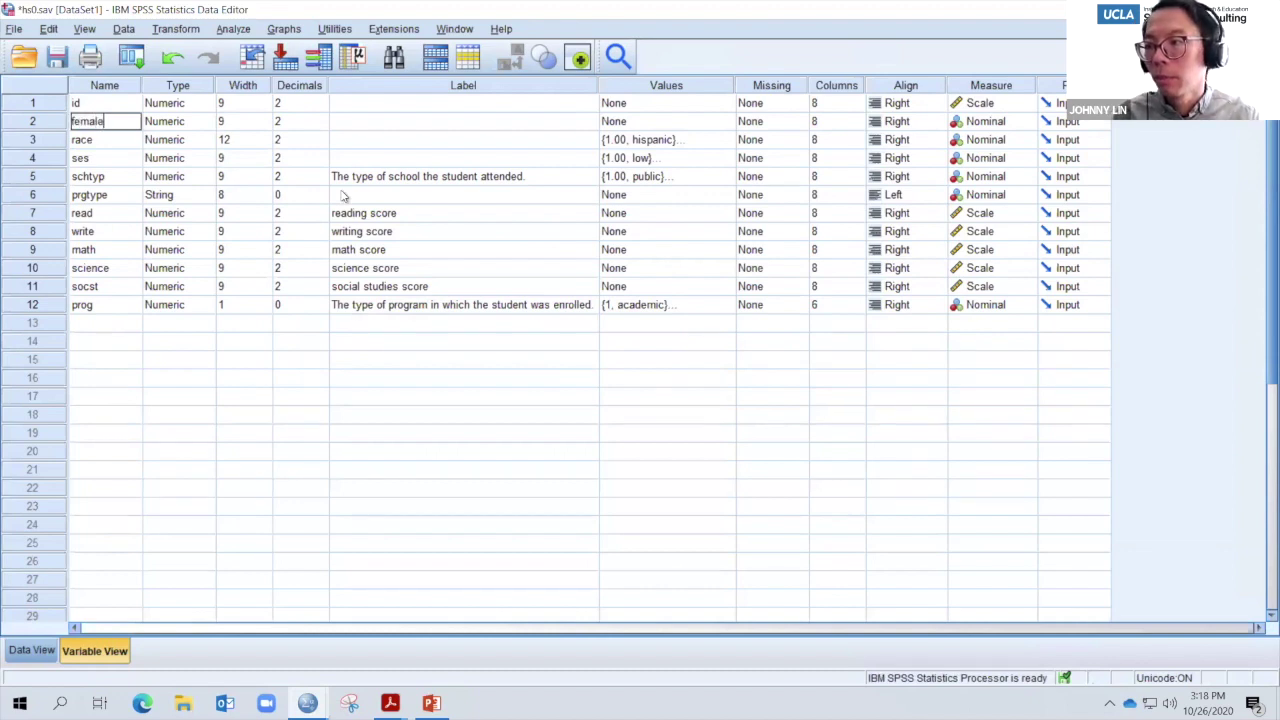
key(Return)
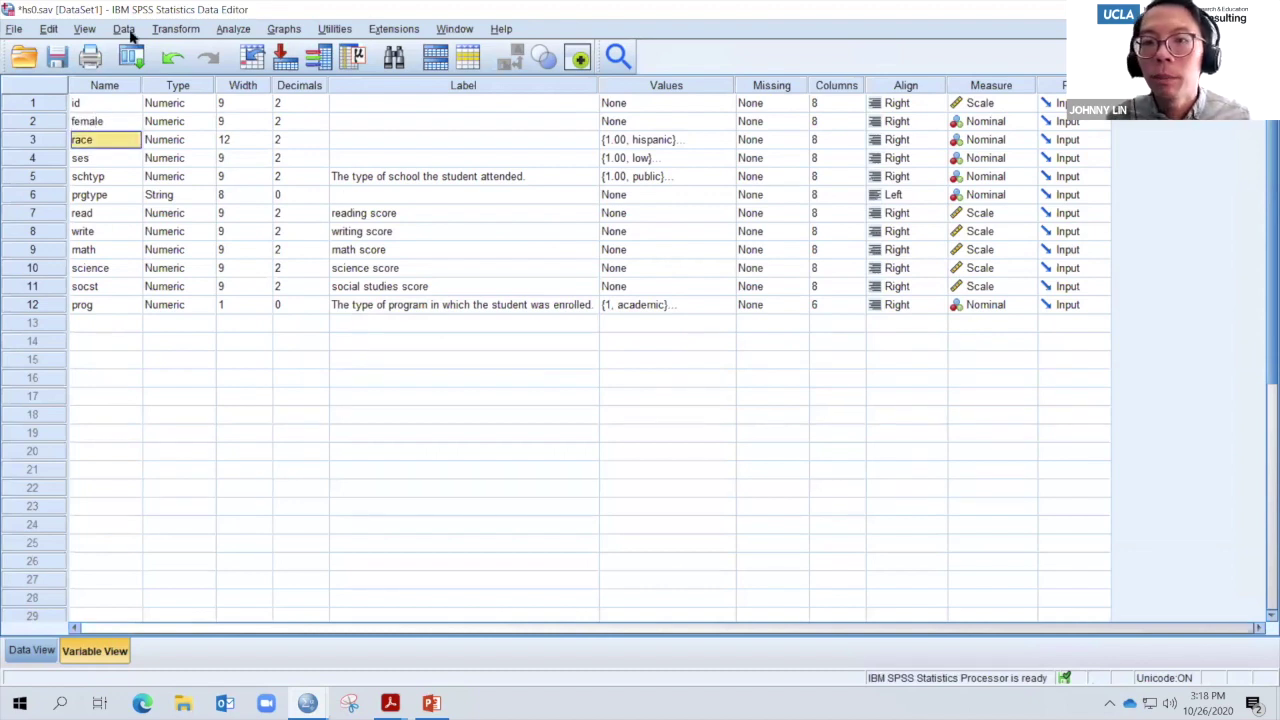
- Check the female variable's values in Data View, including the second case, and return to the PowerPoint slides
double_click(89, 121)
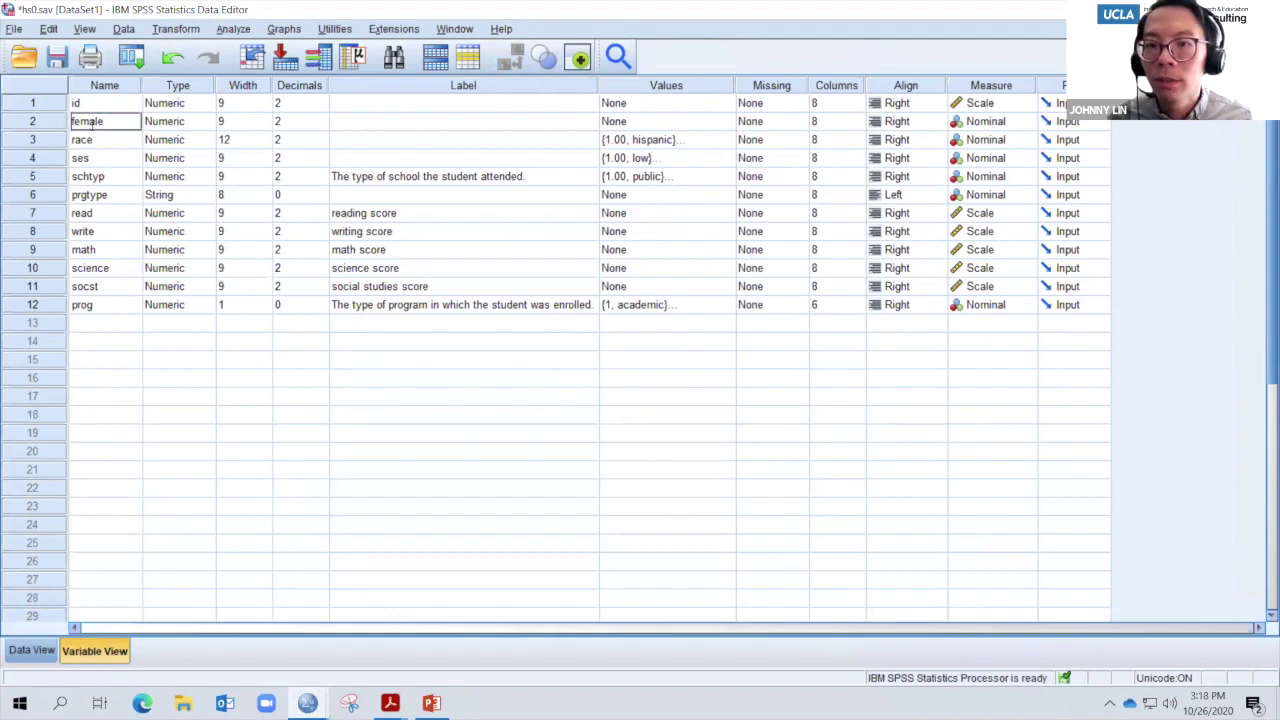
click(32, 651)
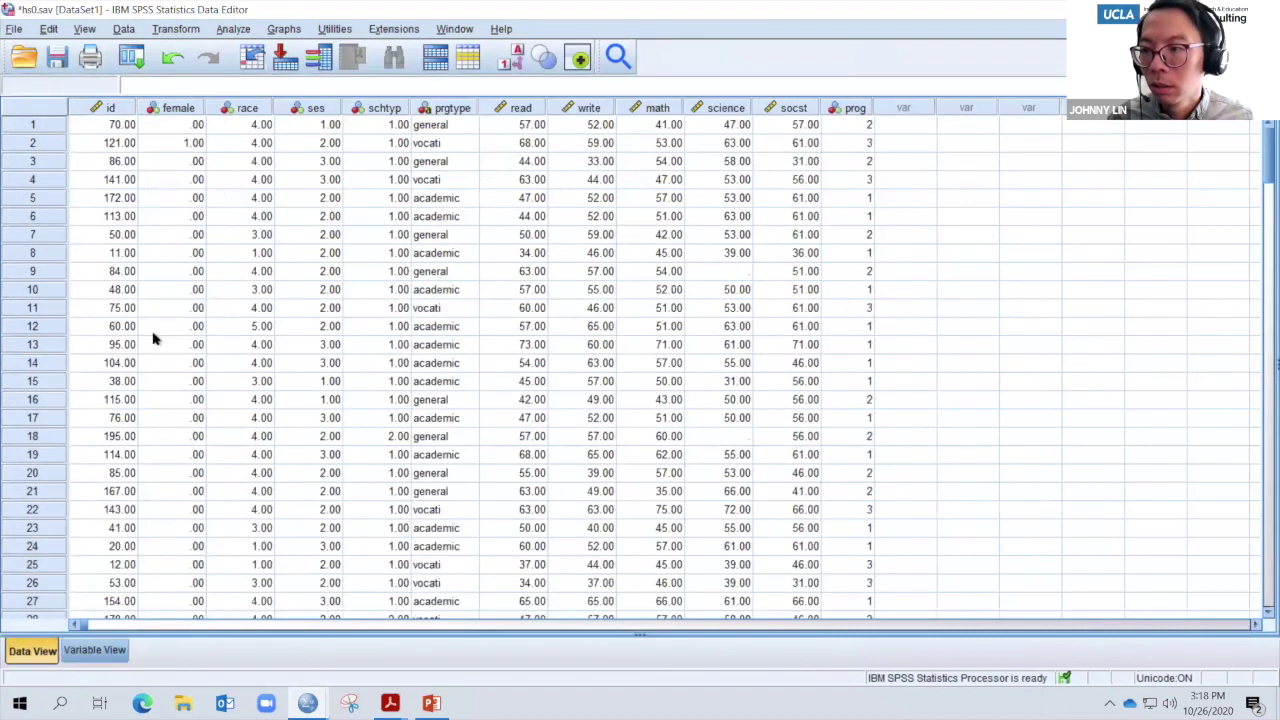
click(197, 144)
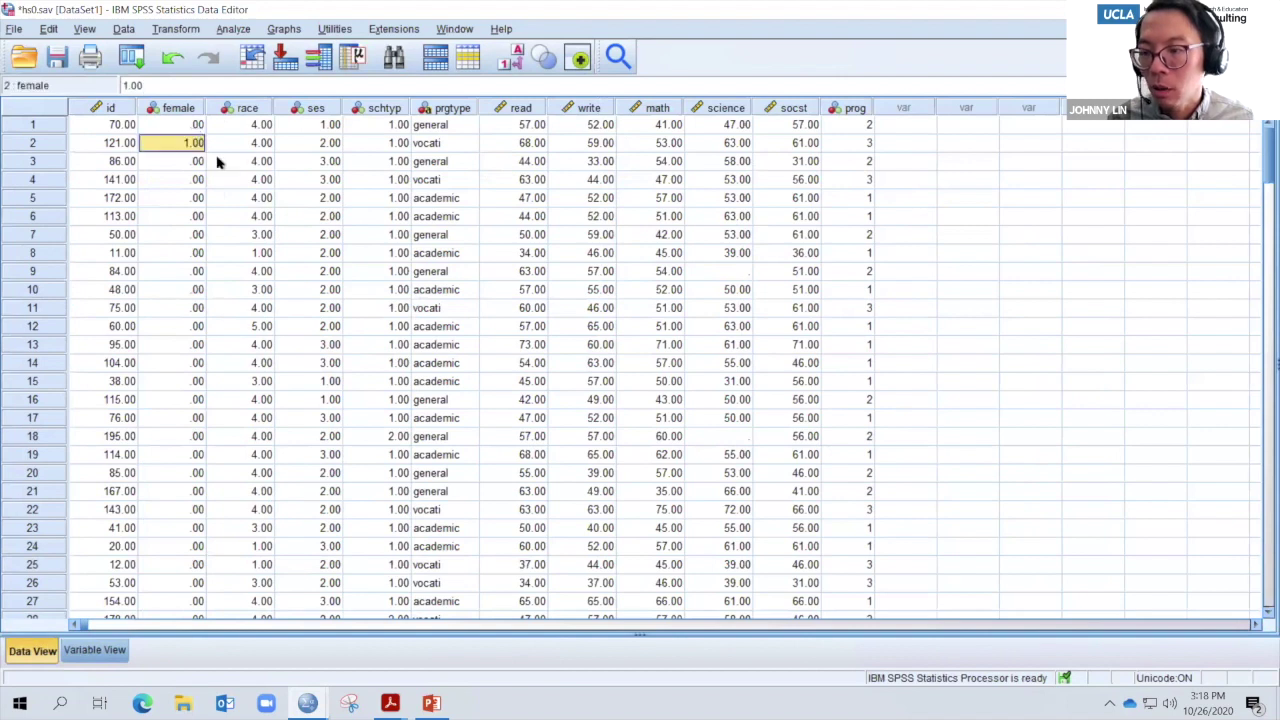
mouse_move(843, 10)
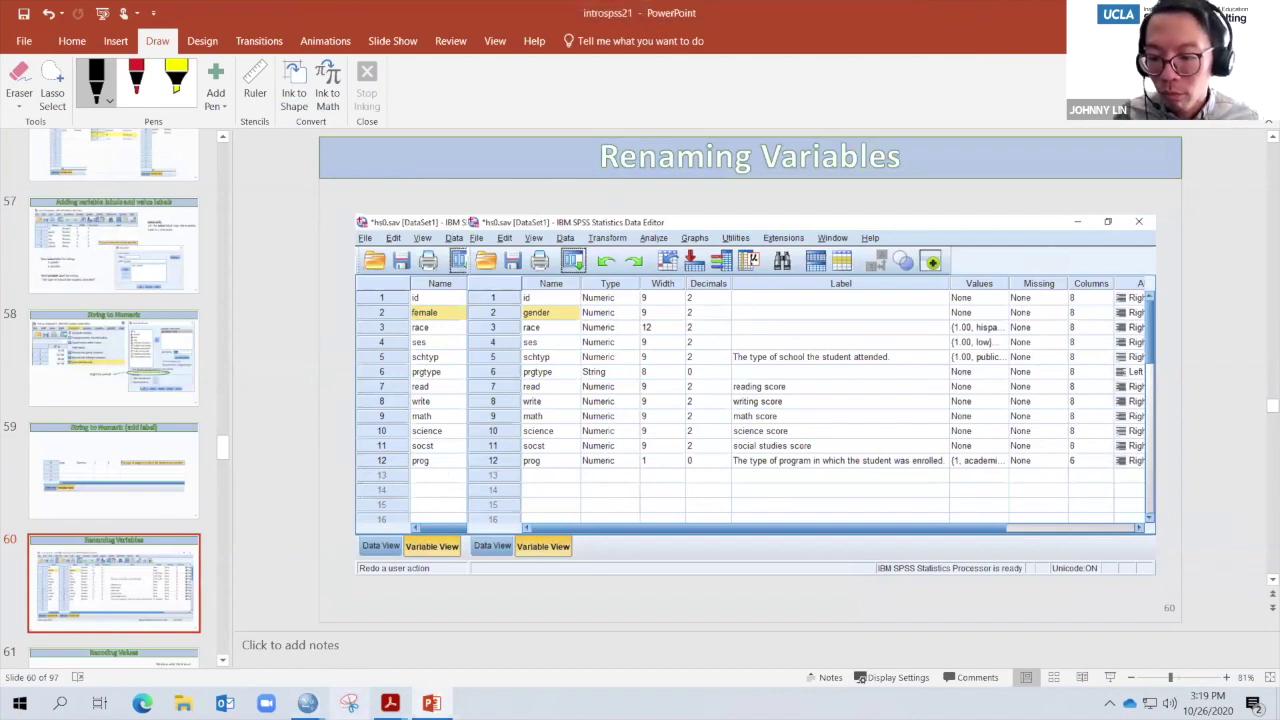
- Switch back to the SPSS Data Editor and check the female values of the first and second cases
mouse_move(307, 703)
click(371, 614)
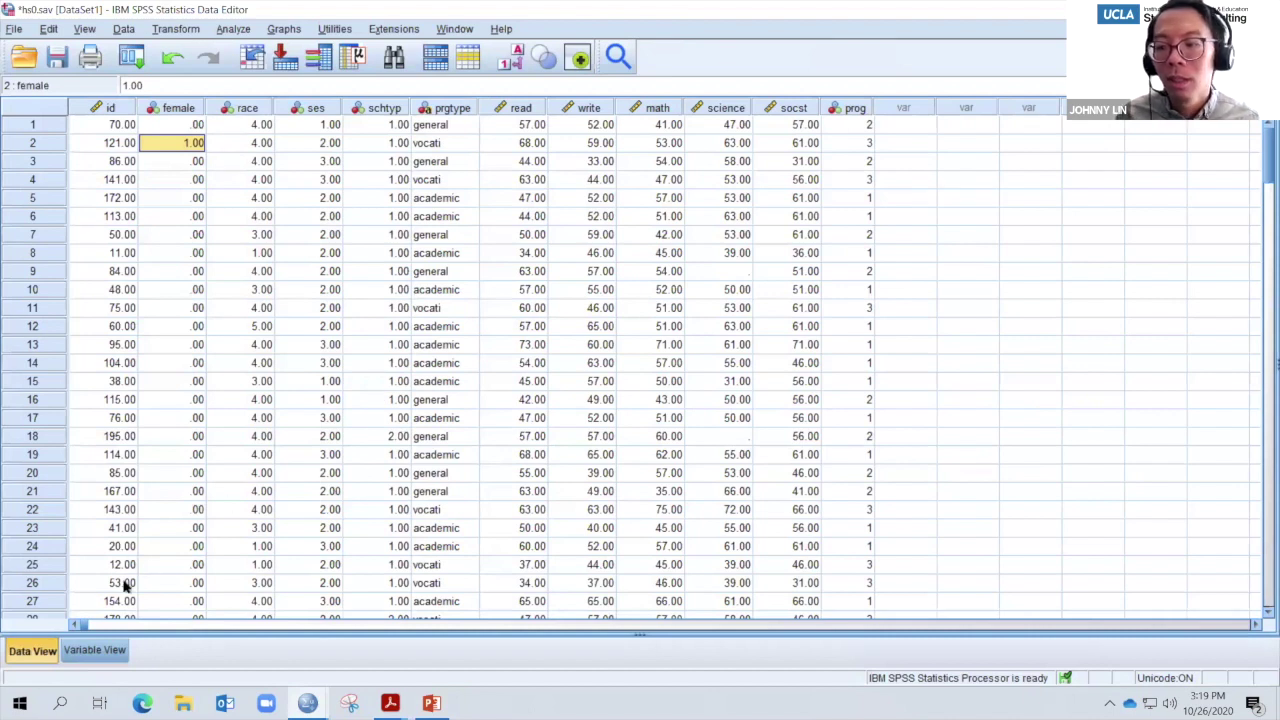
click(198, 124)
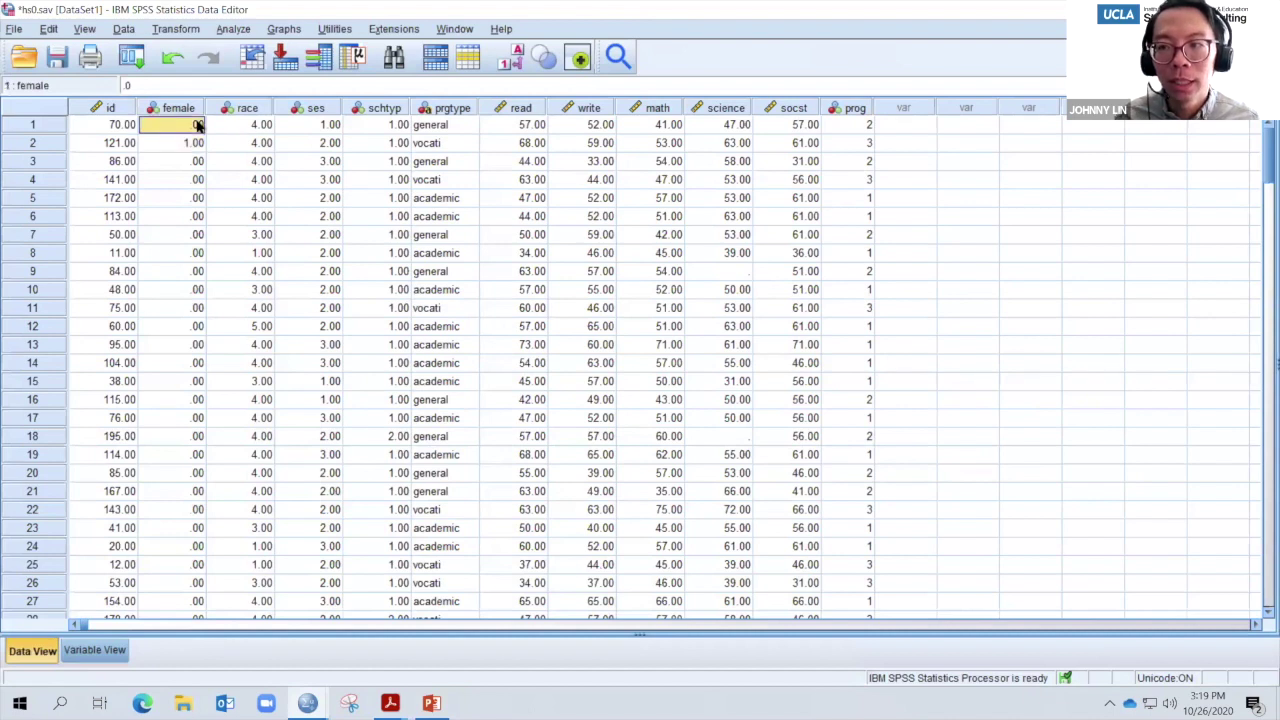
click(198, 145)
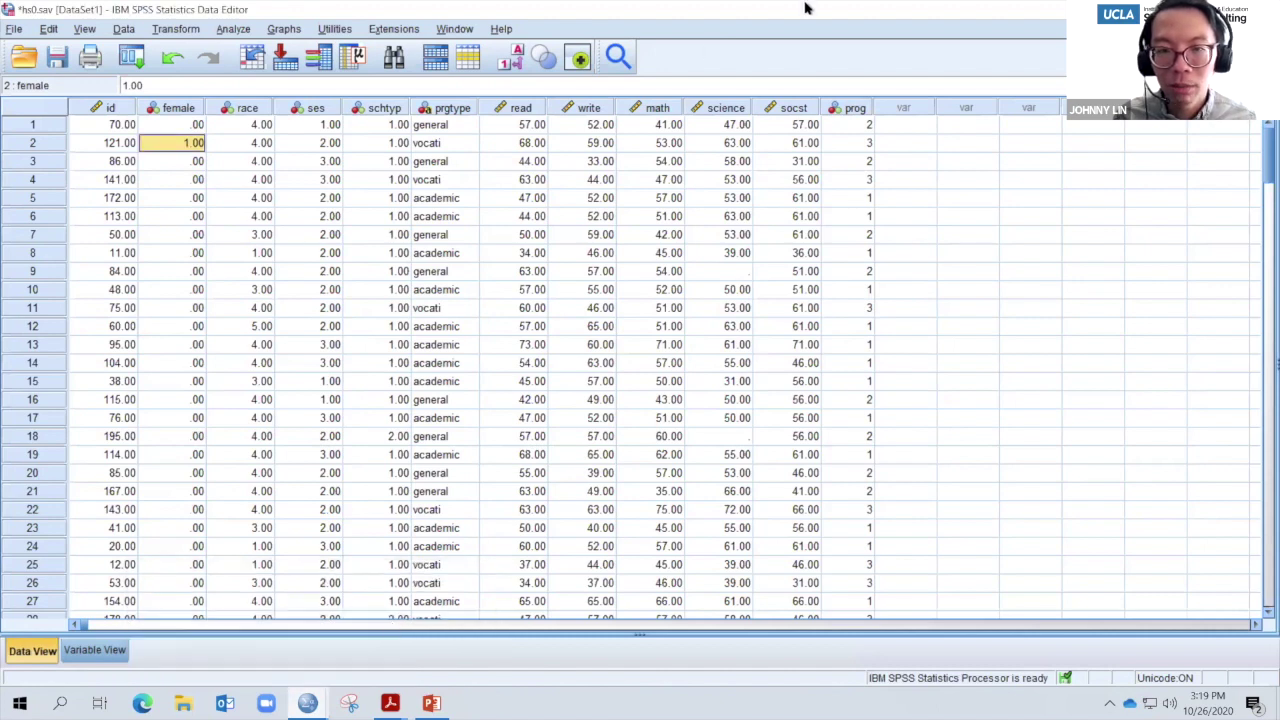
mouse_move(869, 8)
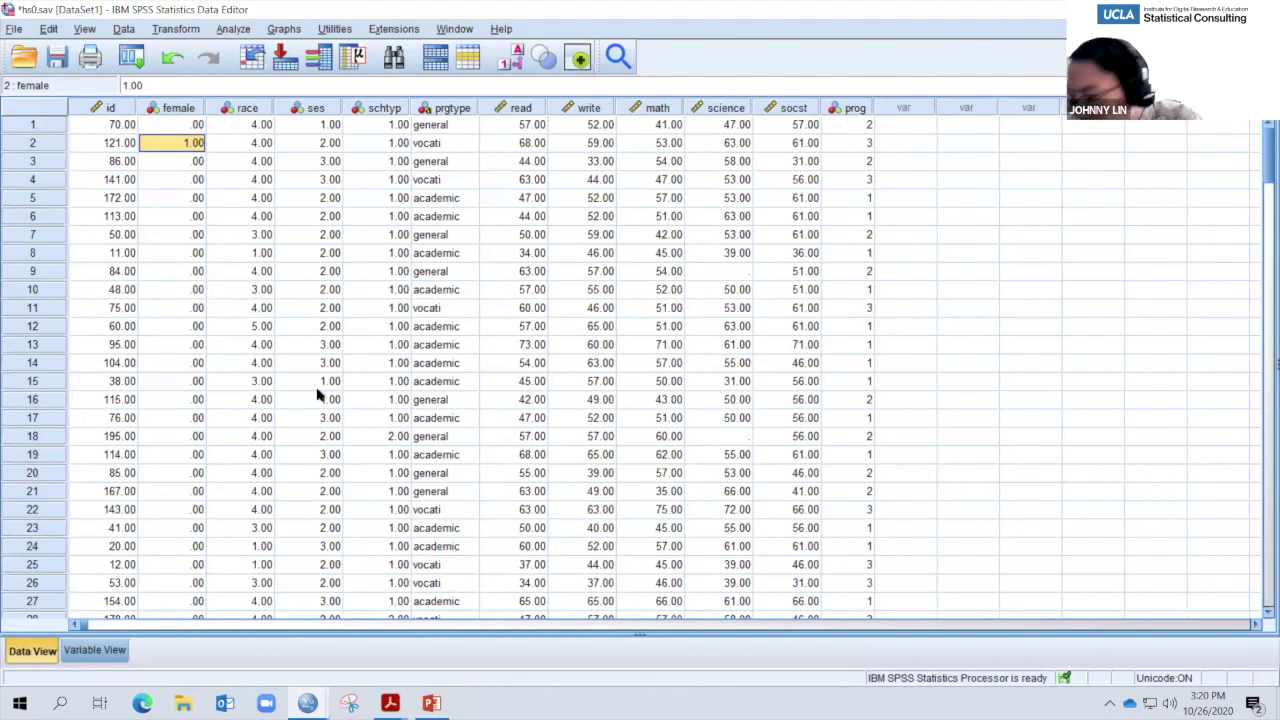
- Examine the race variable's values across the cases, including the value in case 12
click(245, 107)
scroll(256, 456, down, 5)
scroll(256, 456, up, 5)
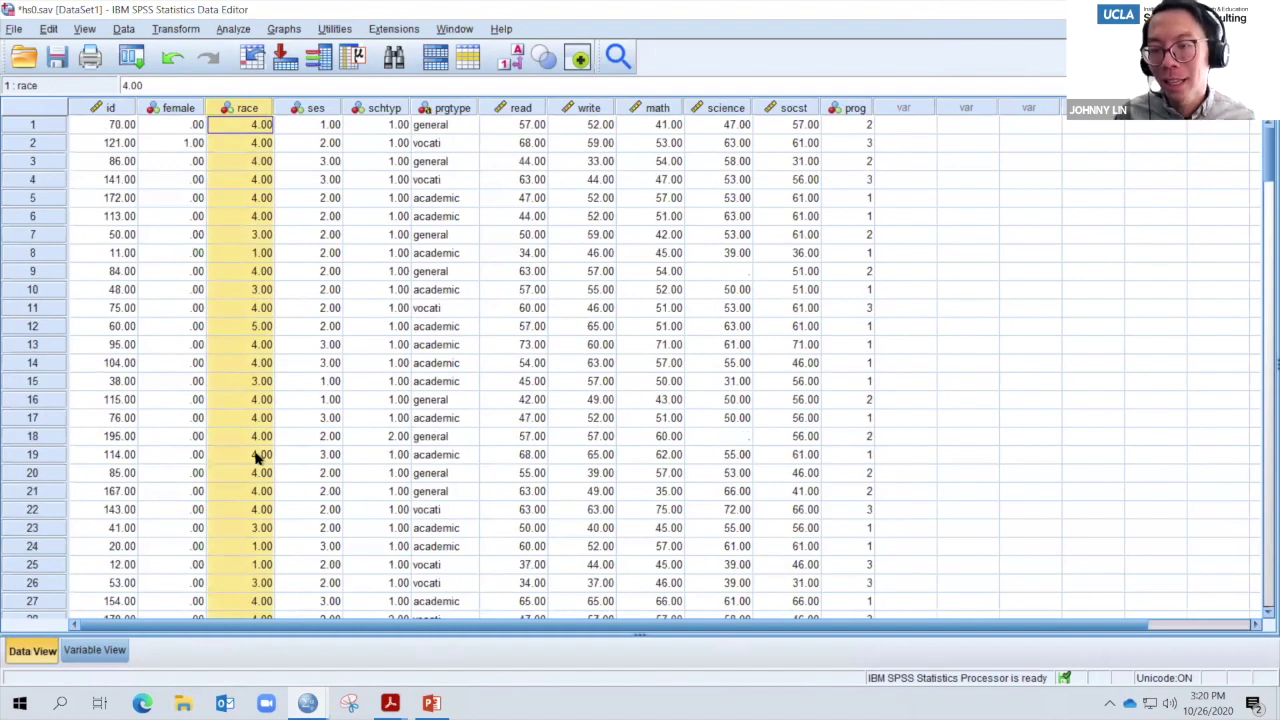
click(252, 328)
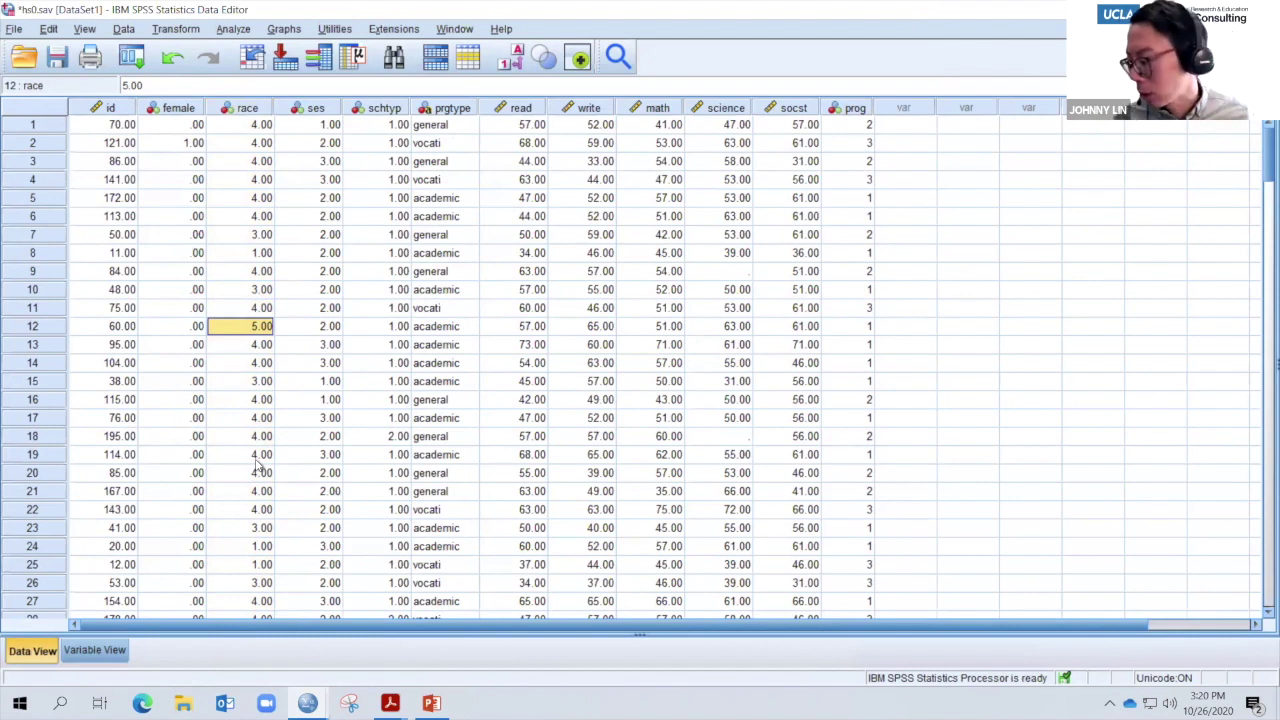
- Recode race into the same variable, changing the value 5 to system-missing
click(170, 31)
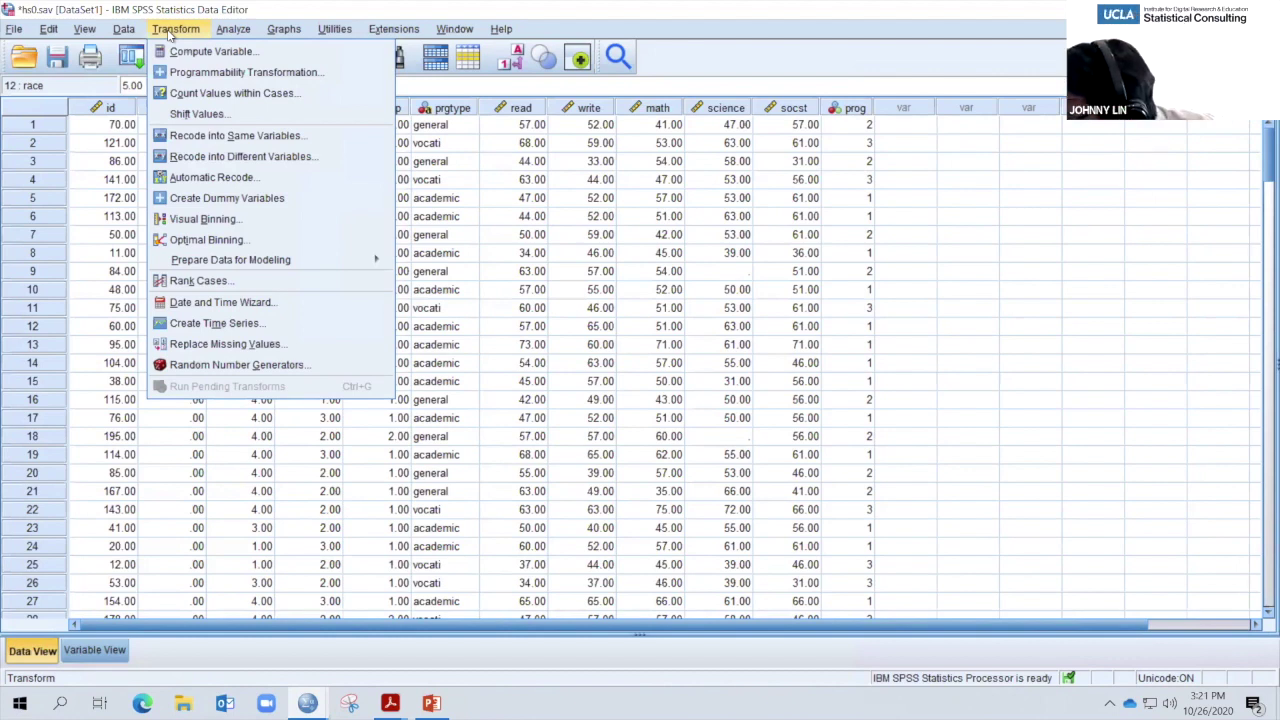
click(253, 146)
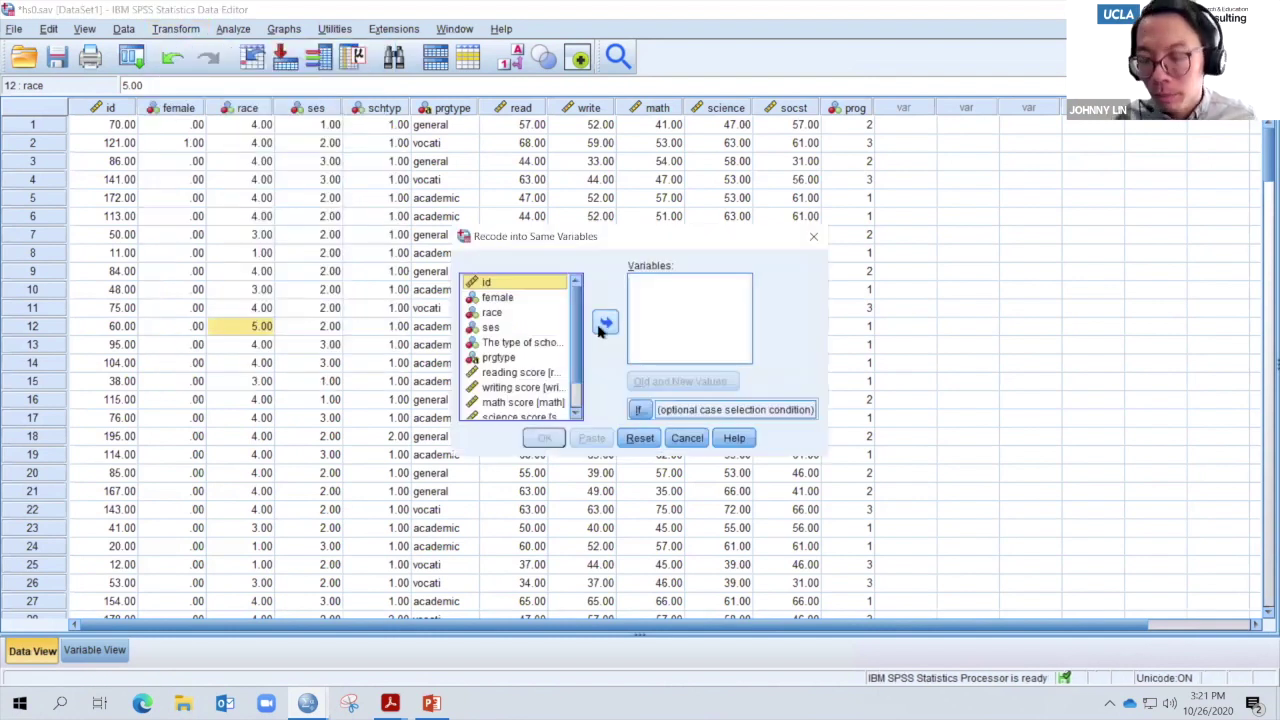
click(604, 323)
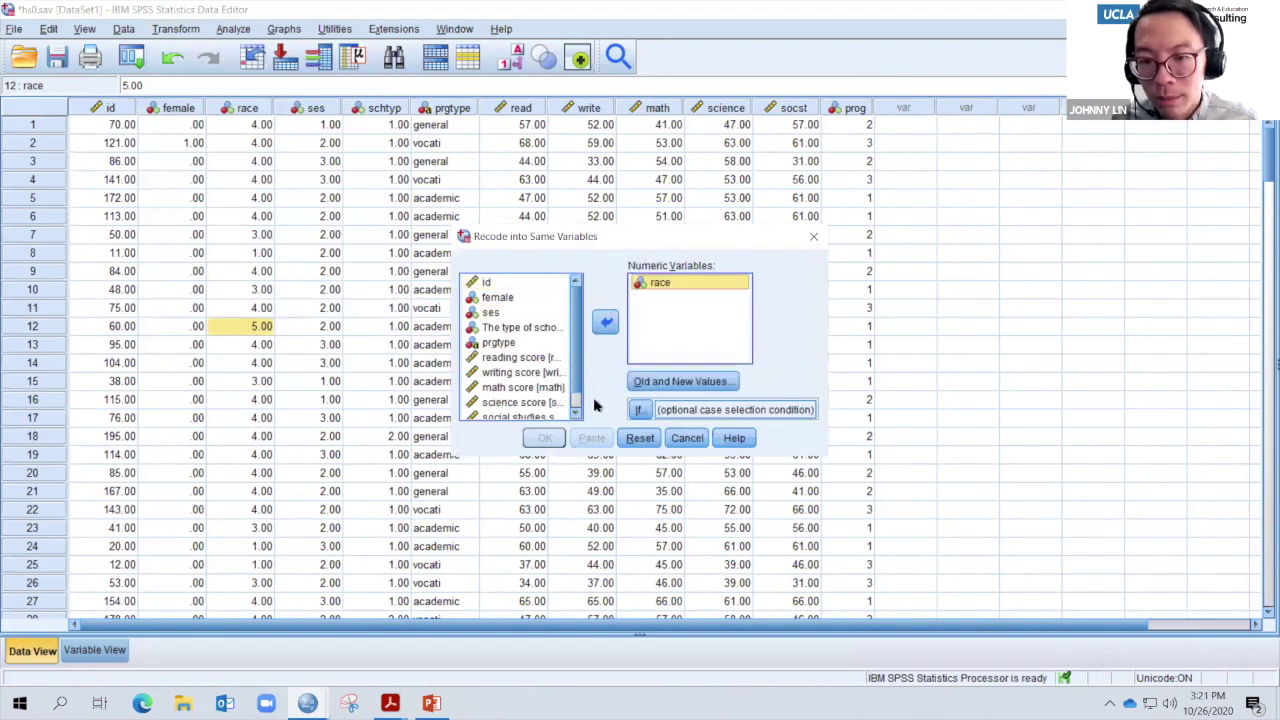
click(684, 383)
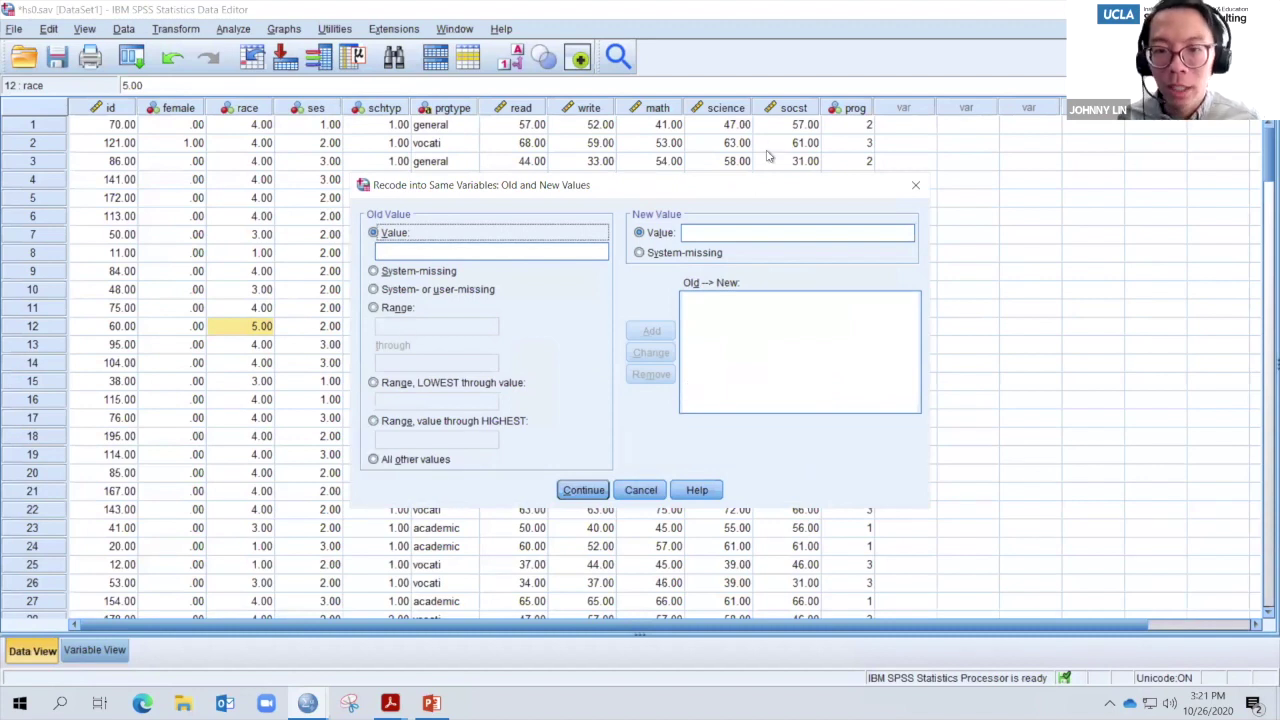
click(505, 252)
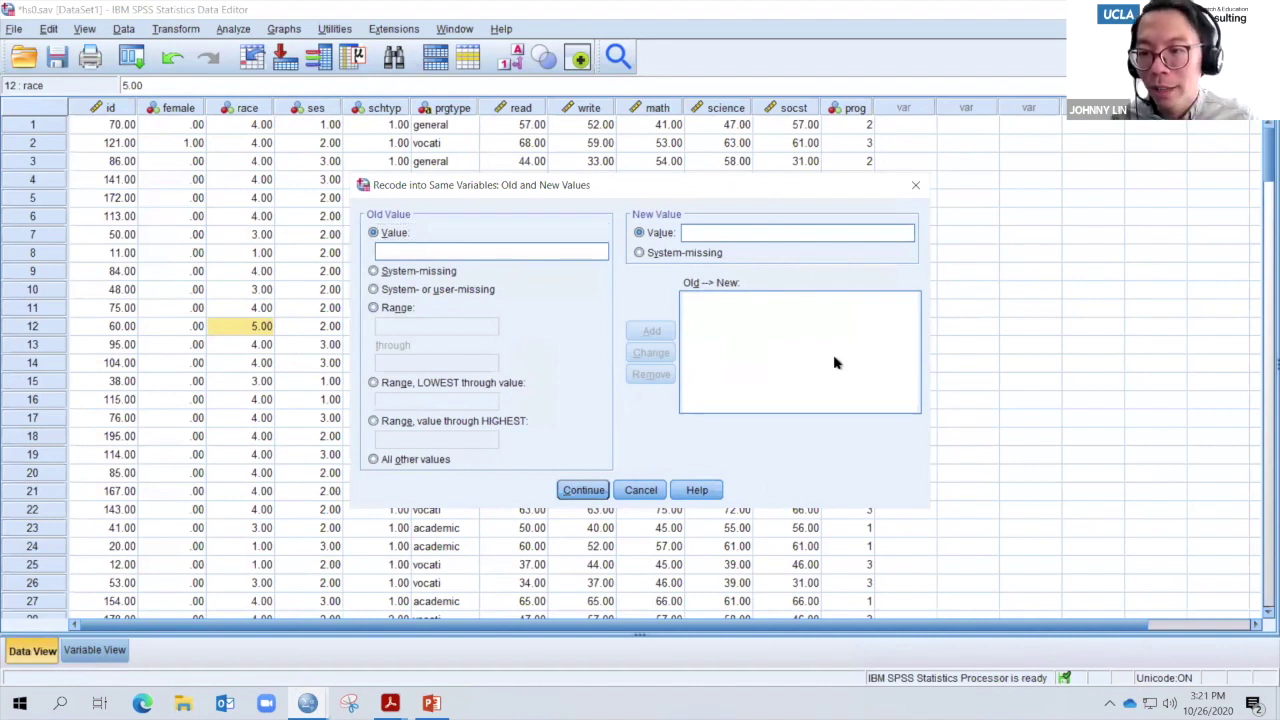
text(5)
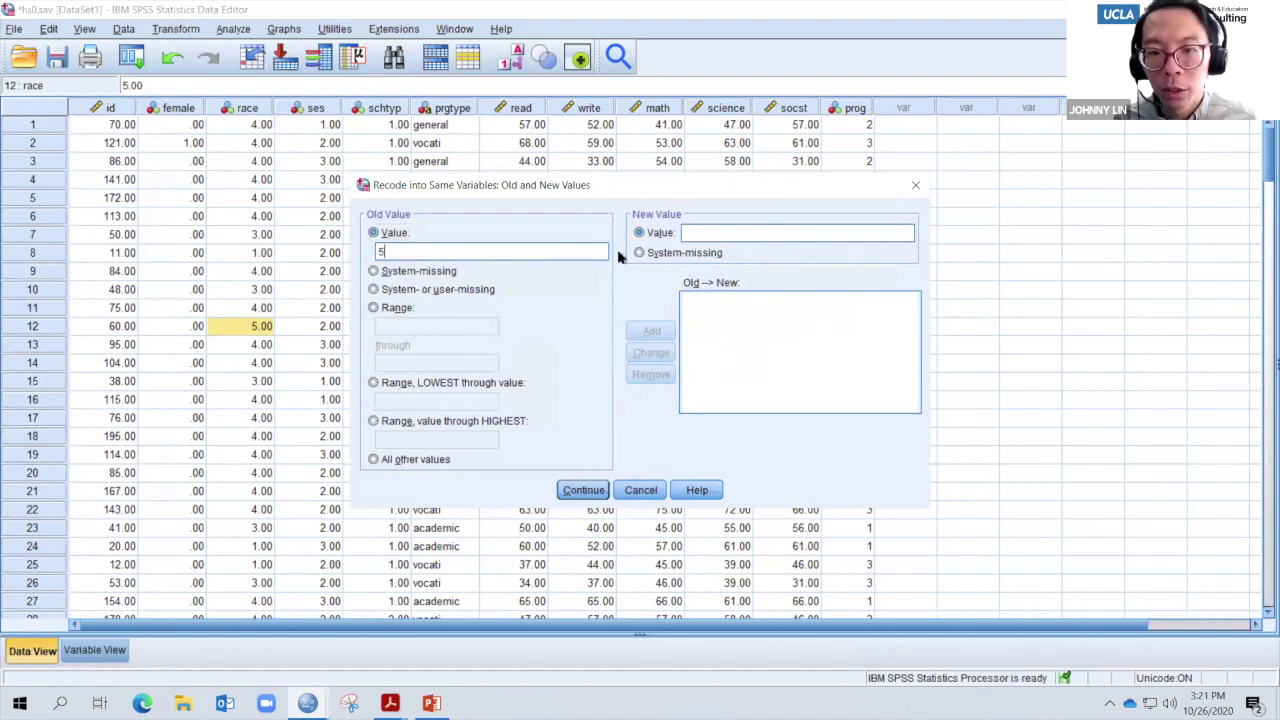
click(640, 253)
click(650, 332)
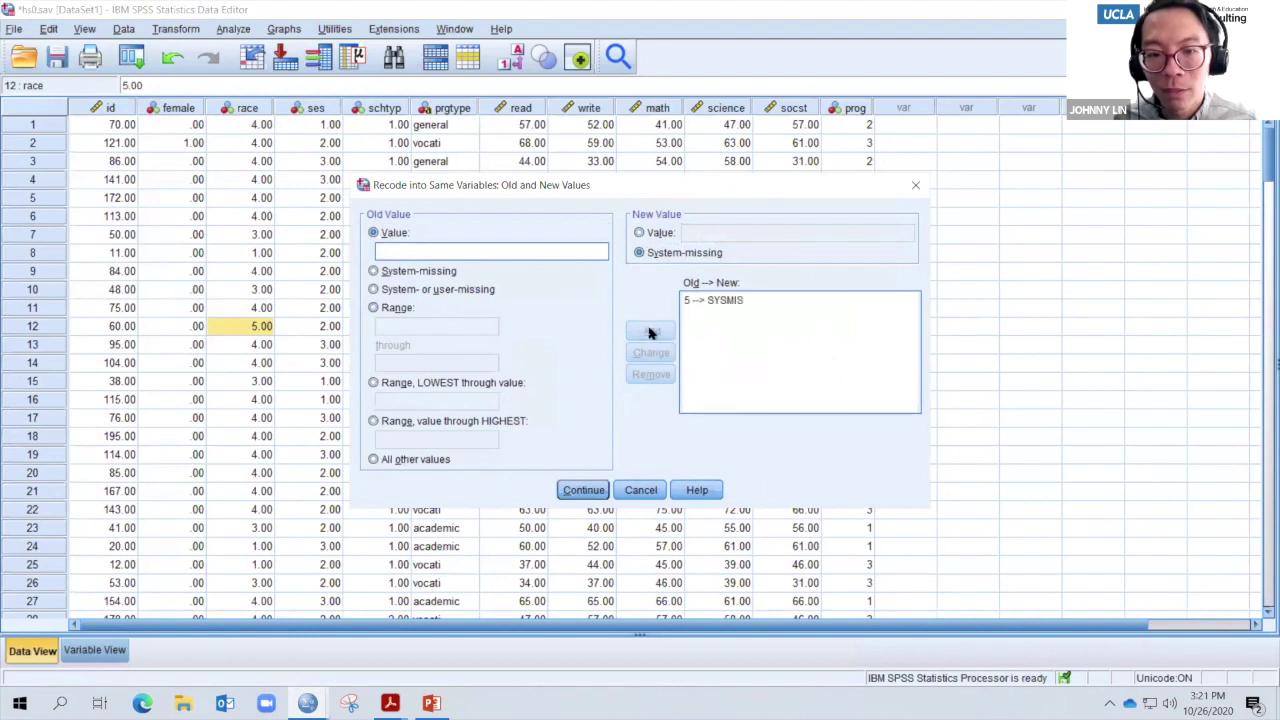
click(584, 490)
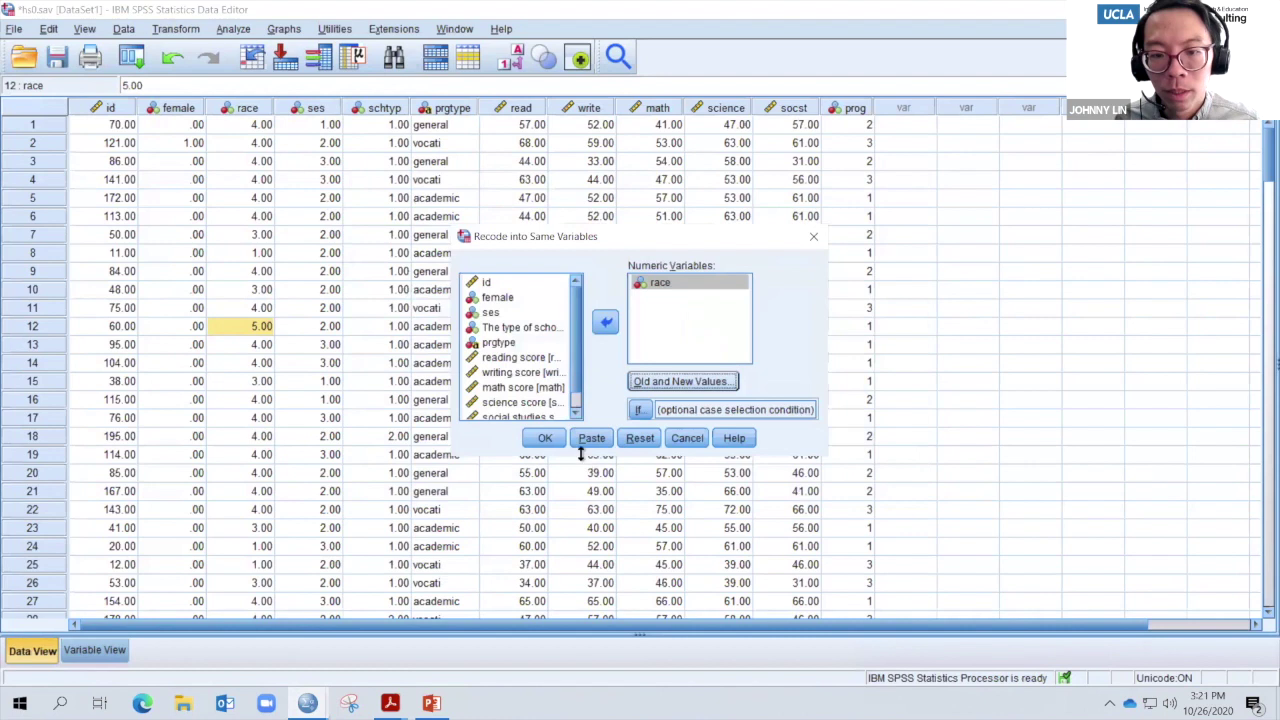
click(540, 446)
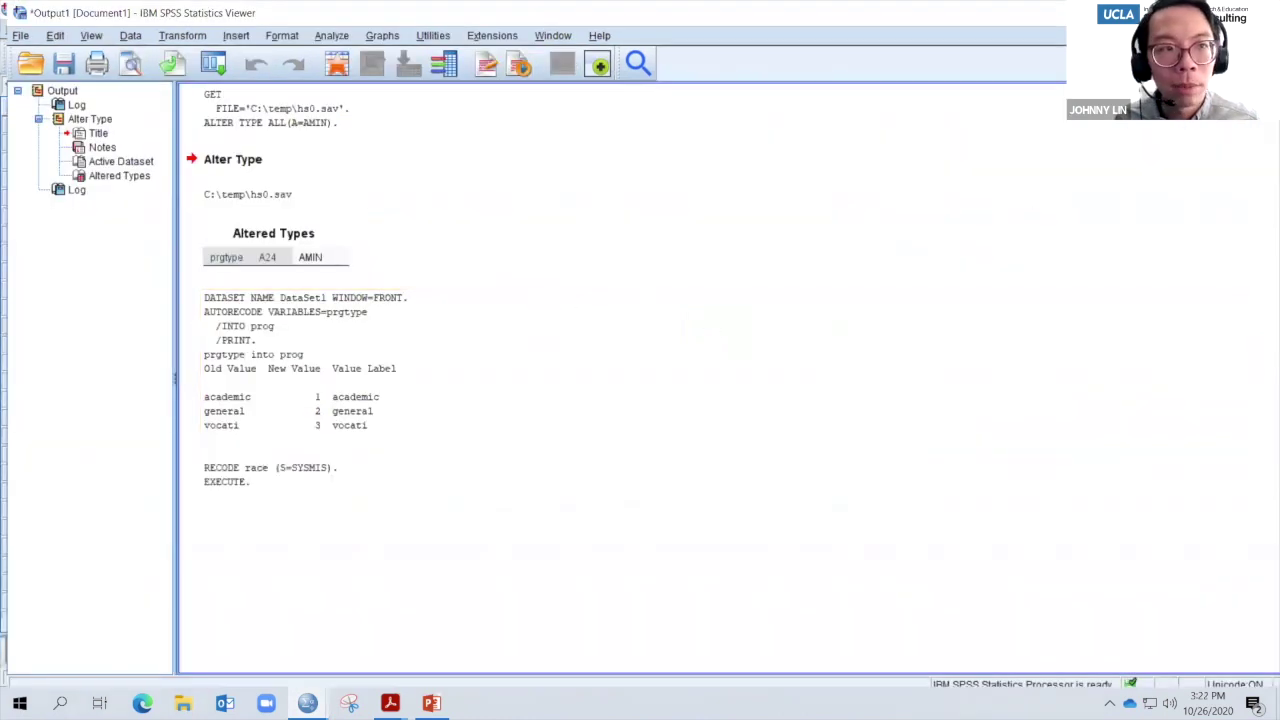
- Return from the output to the Data Editor and check the recoded race values, including cases 12 and 74
key(alt+Tab)
key(Down)
click(258, 327)
click(263, 360)
click(265, 333)
scroll(266, 337, down, 1)
scroll(266, 337, down, 16)
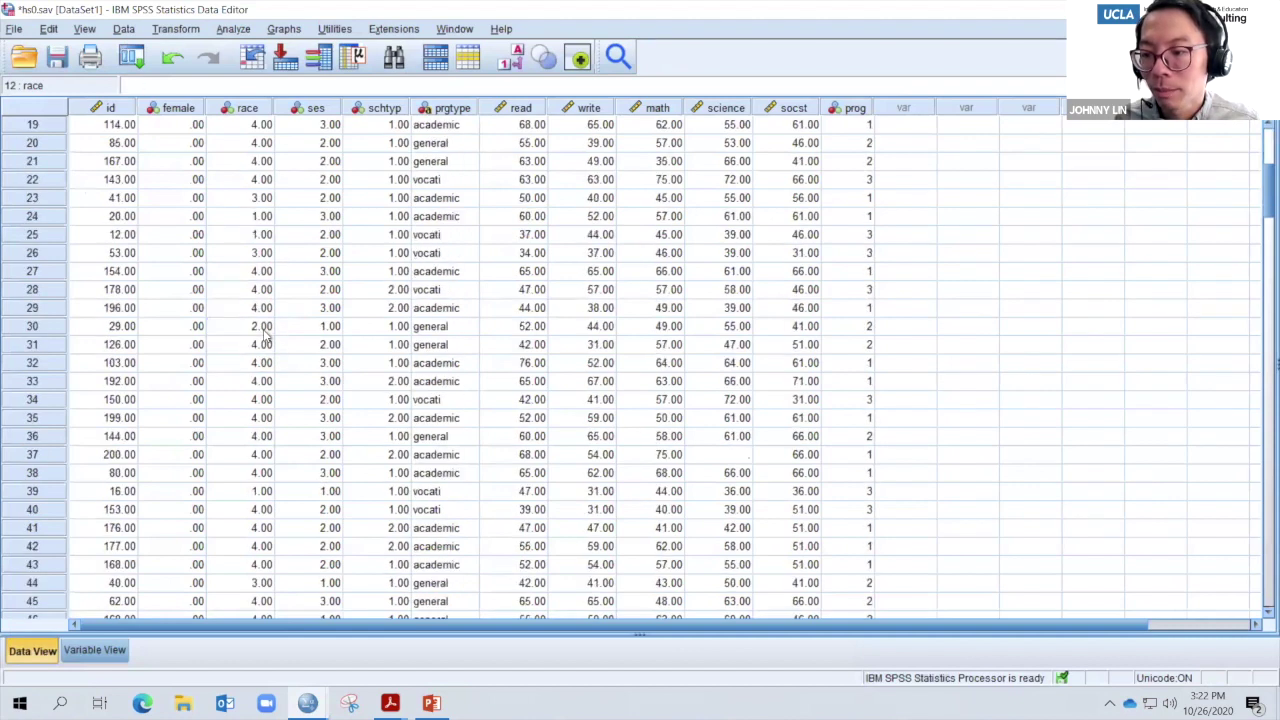
scroll(262, 333, down, 4)
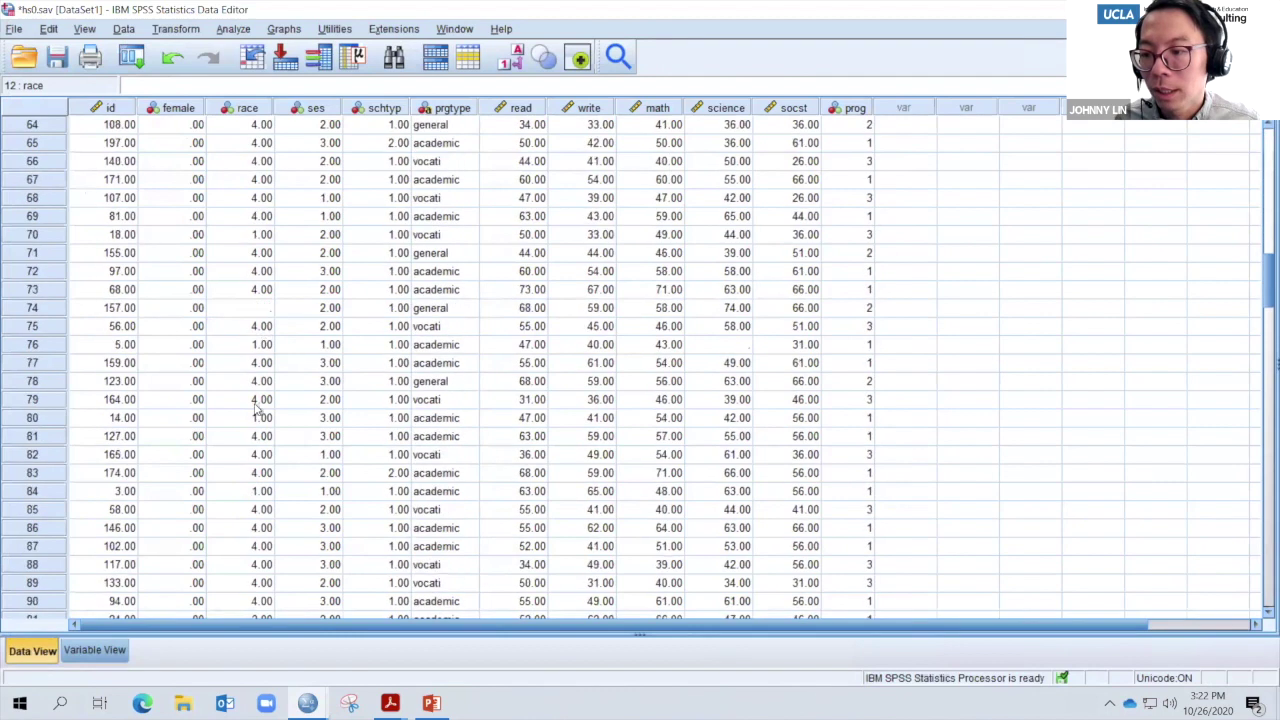
click(257, 314)
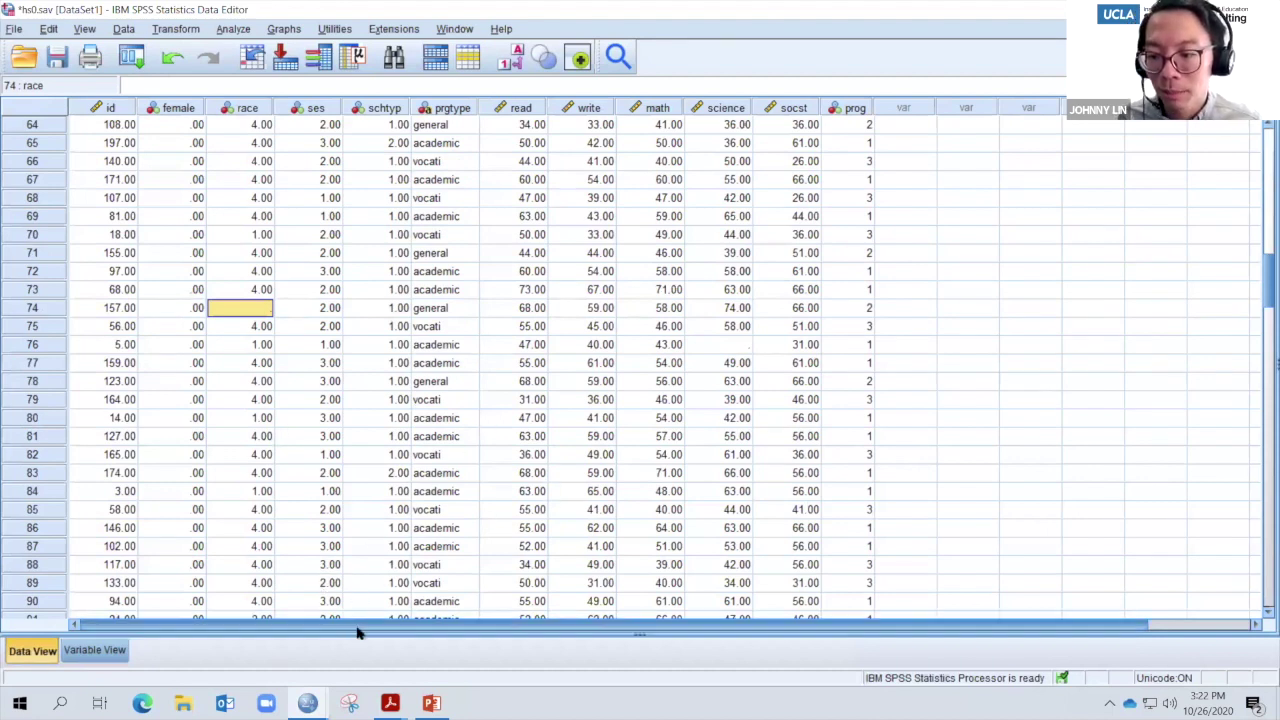
mouse_move(330, 694)
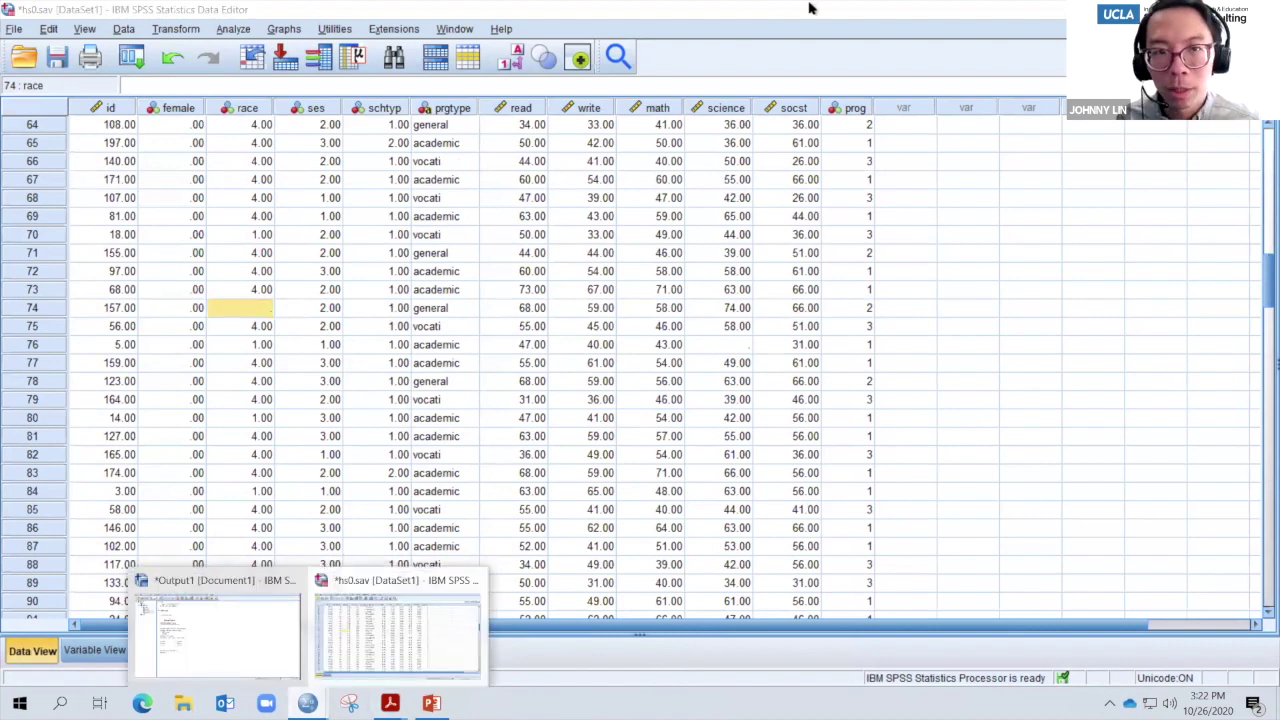
mouse_move(810, 8)
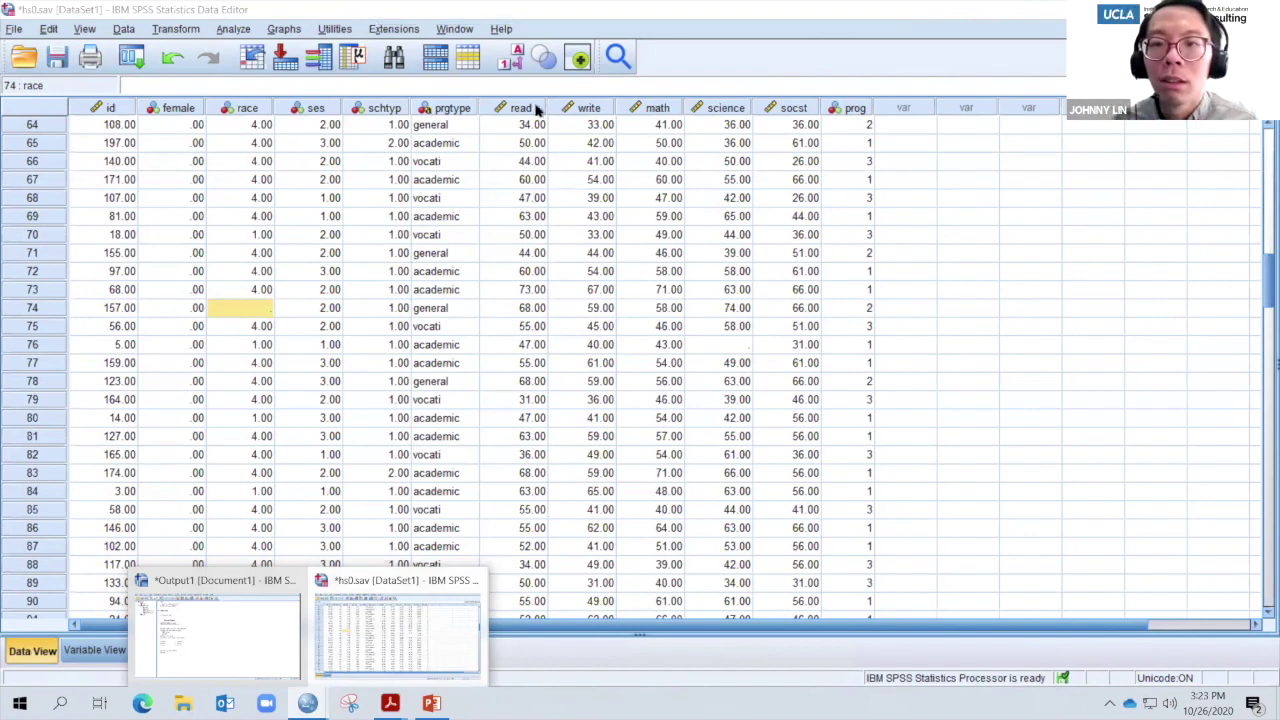
- Compute a new variable named total as read + write + math
drag(525, 110, 633, 110)
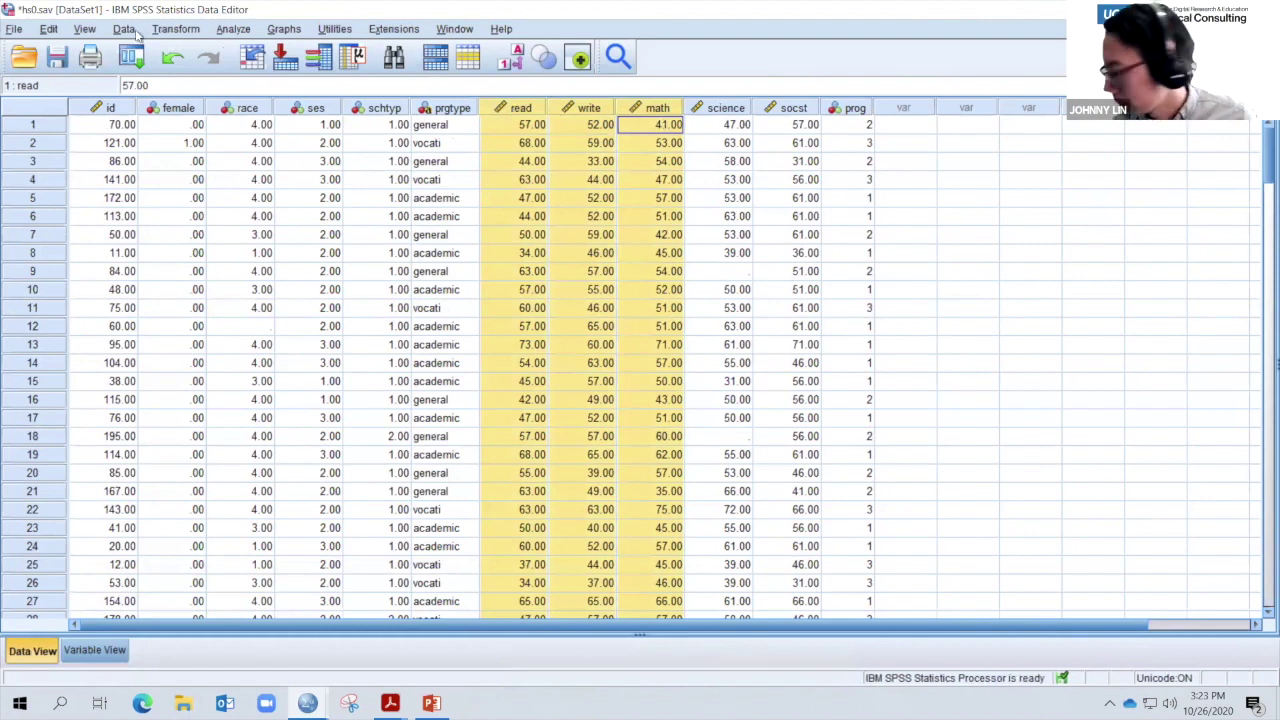
click(168, 31)
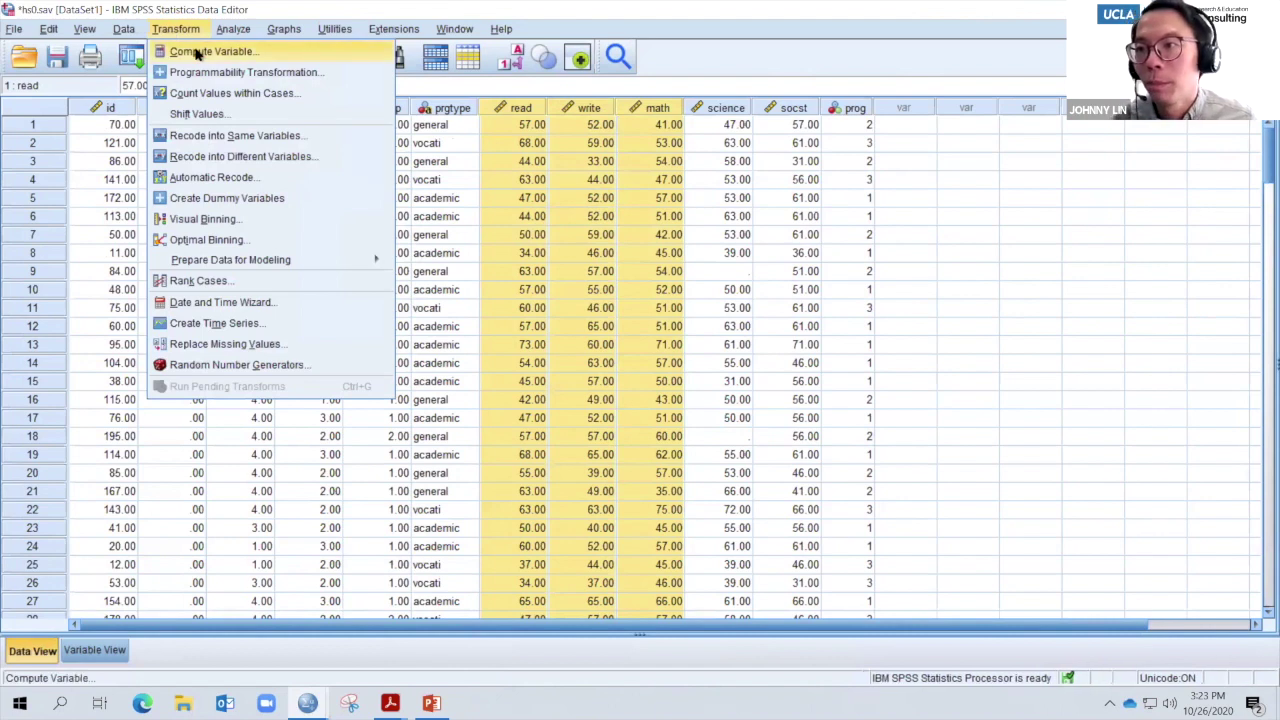
click(200, 52)
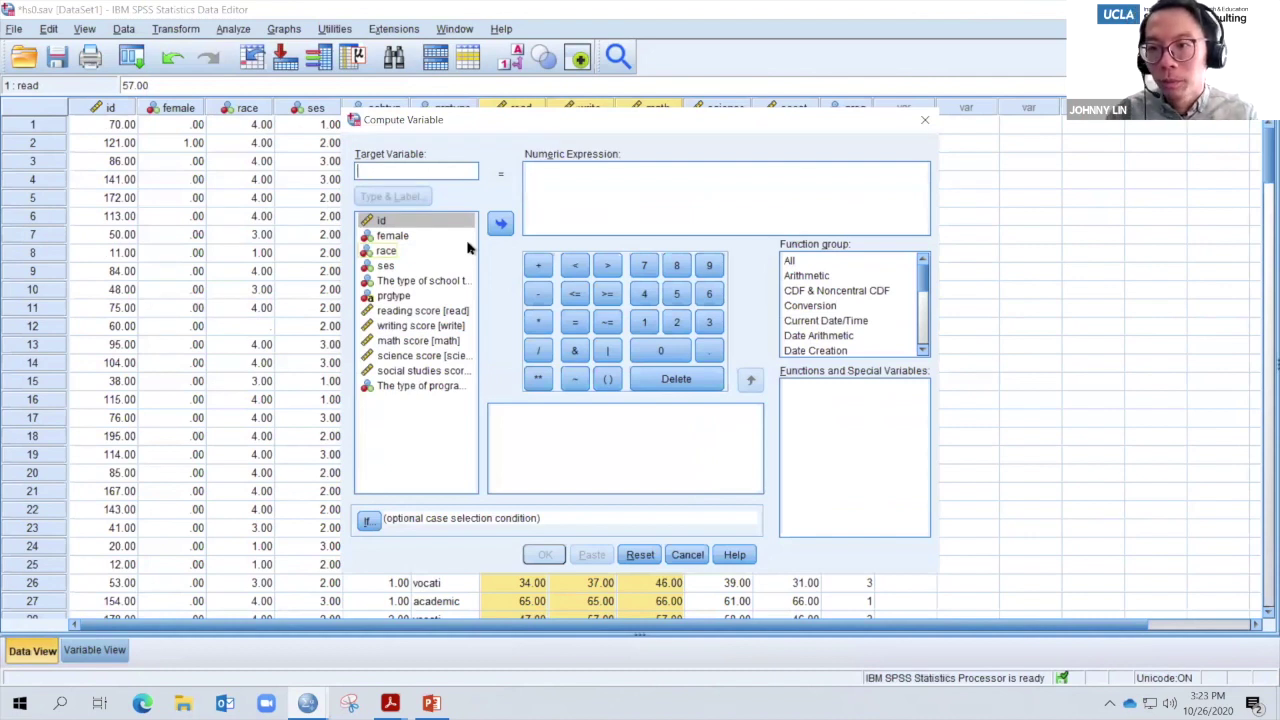
text(total)
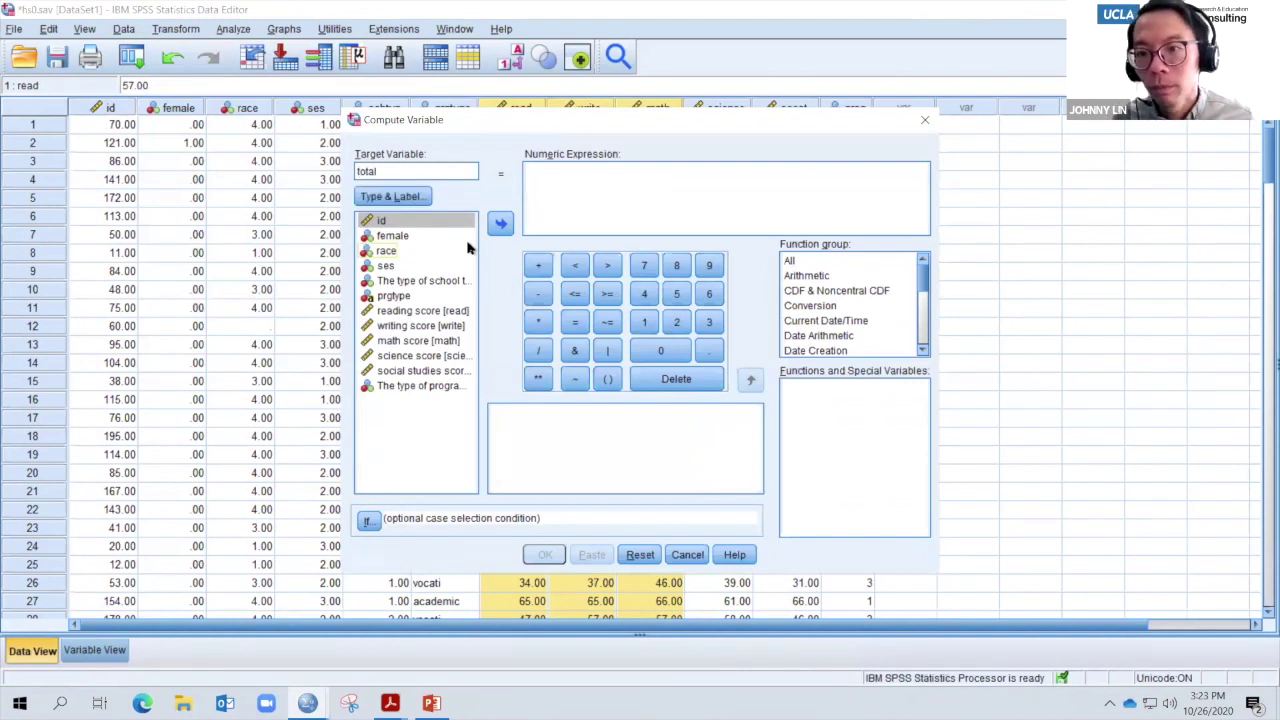
click(638, 207)
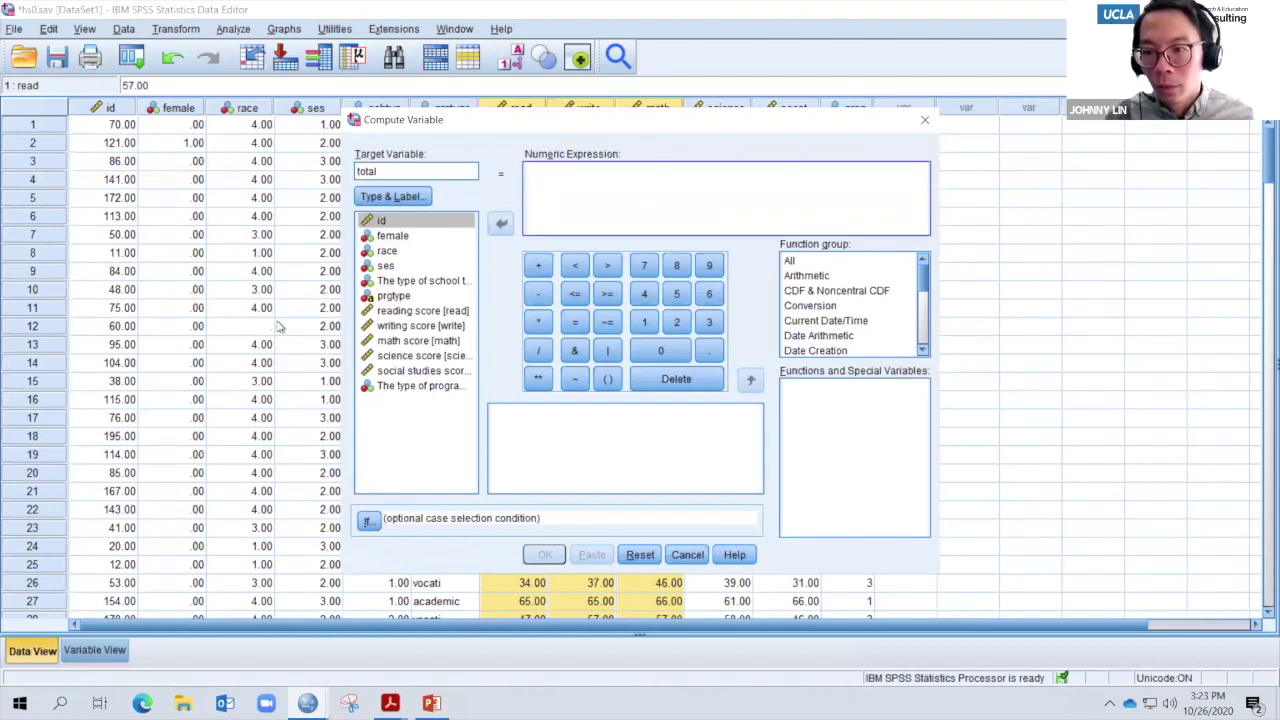
double_click(414, 312)
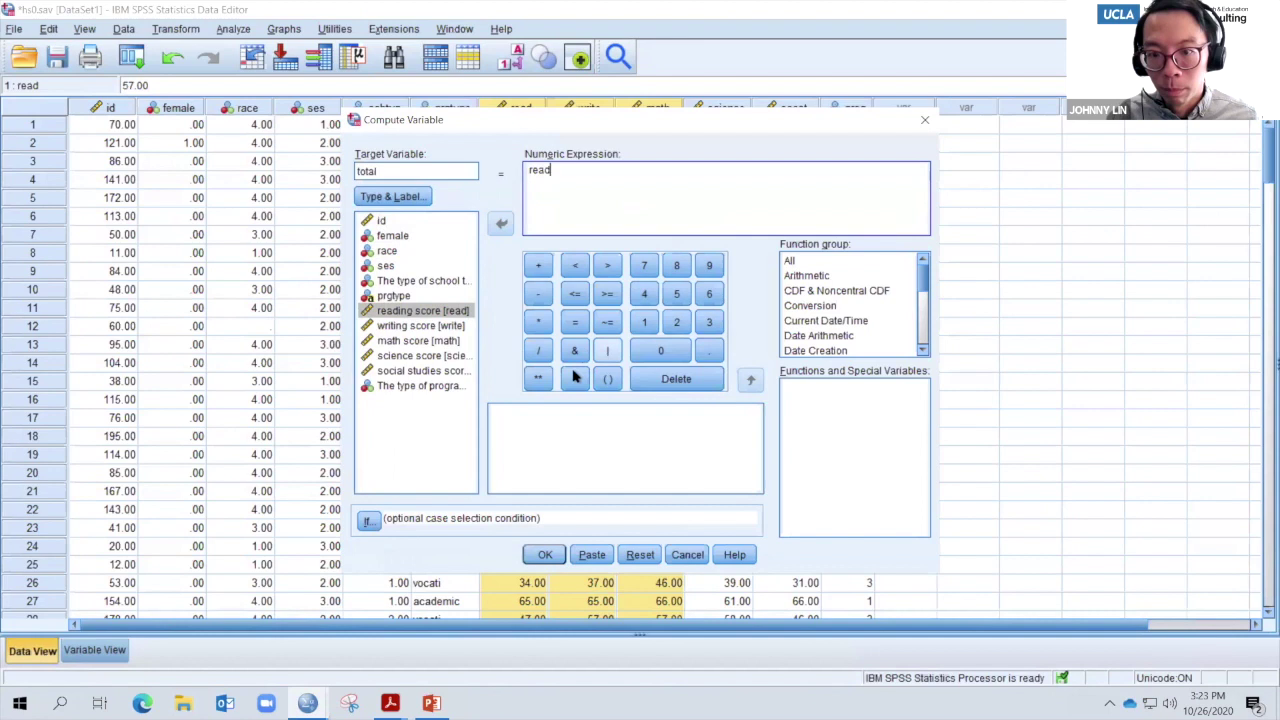
click(538, 266)
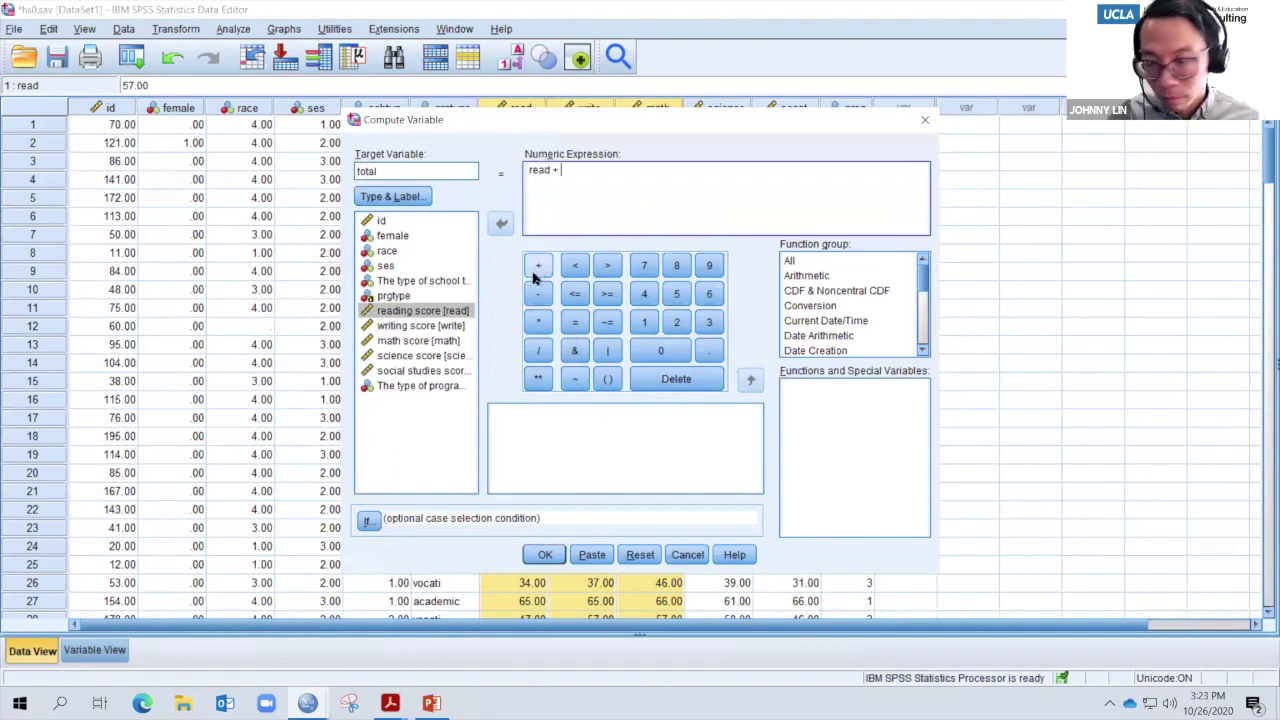
double_click(440, 327)
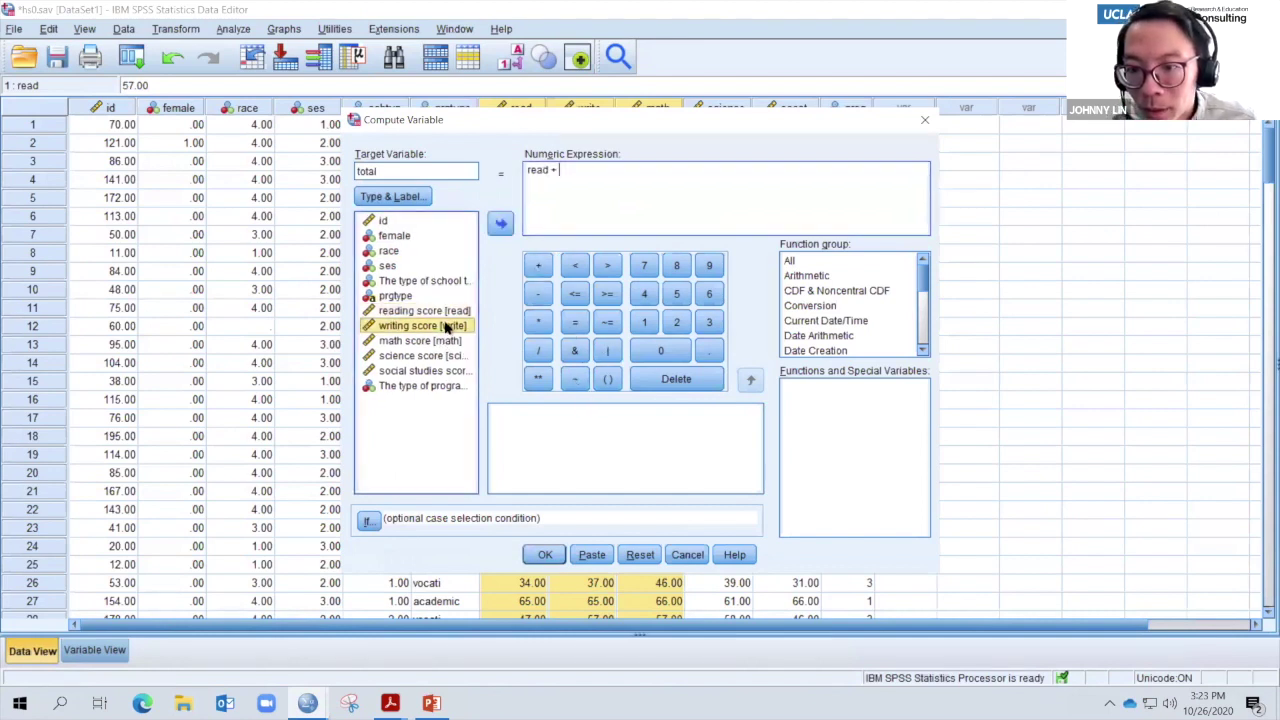
click(538, 266)
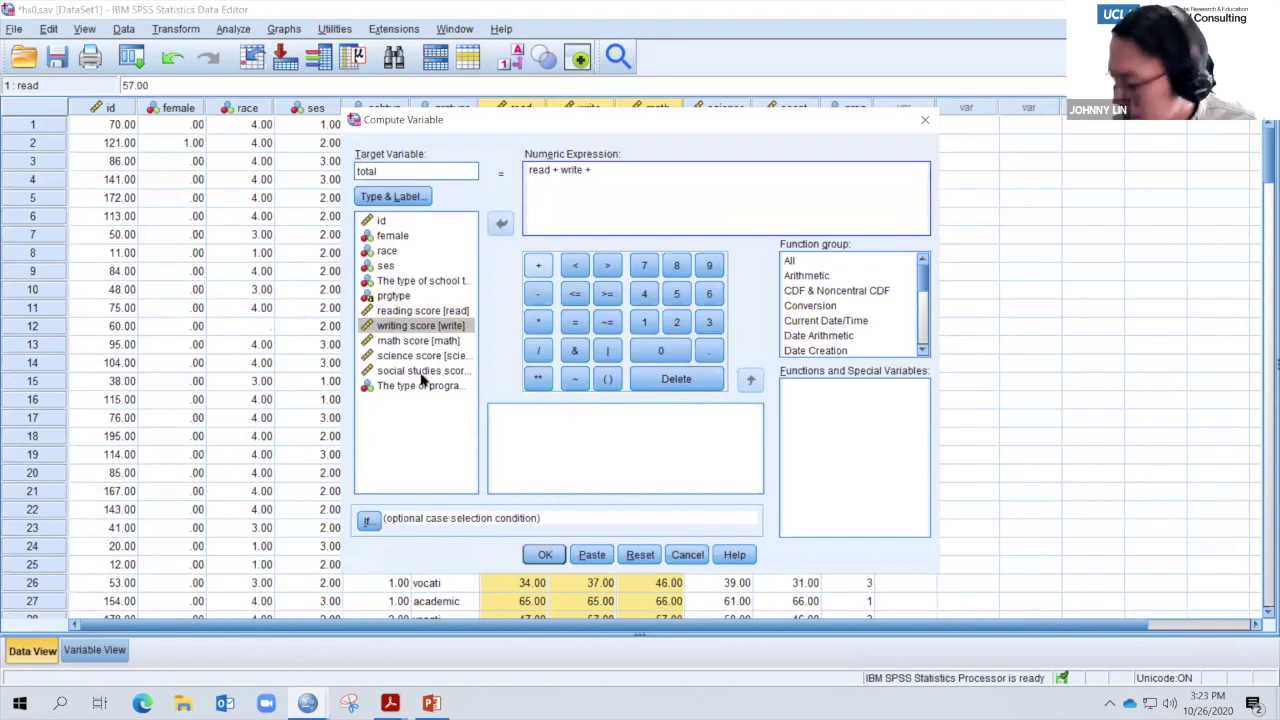
double_click(446, 340)
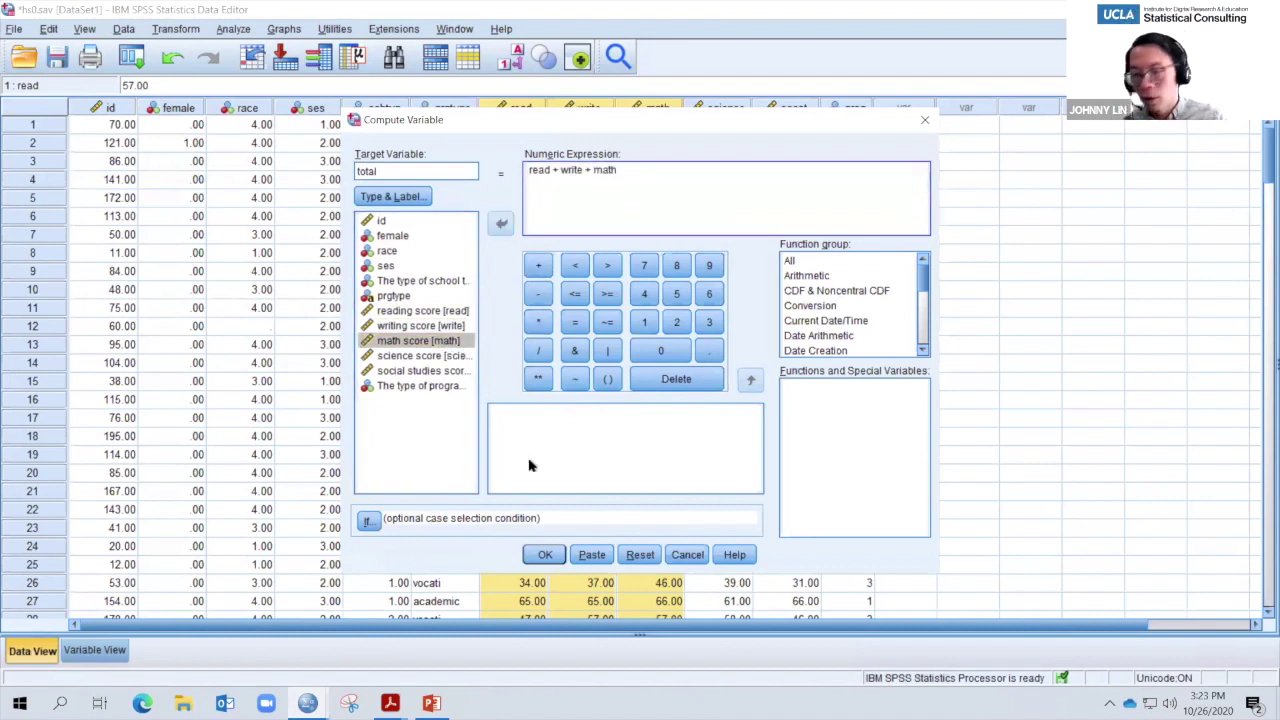
click(545, 554)
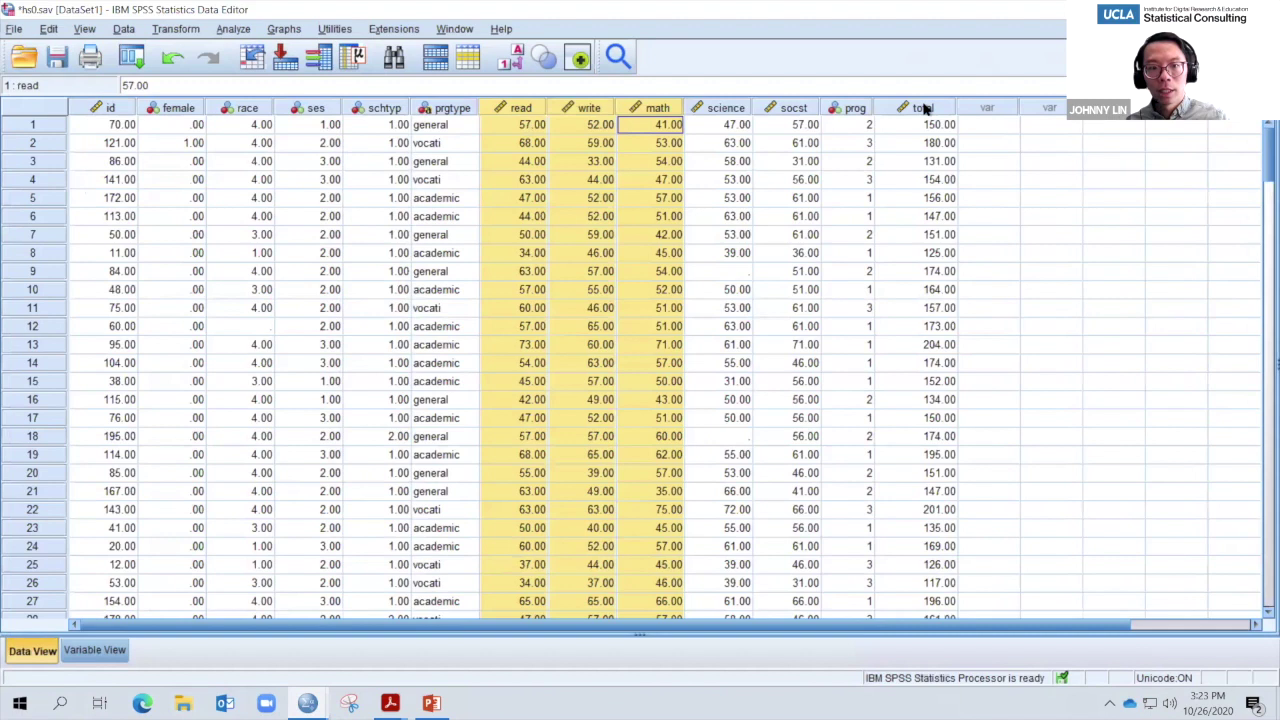
- Review the total variable's values down through the cases and return to the first case
click(925, 108)
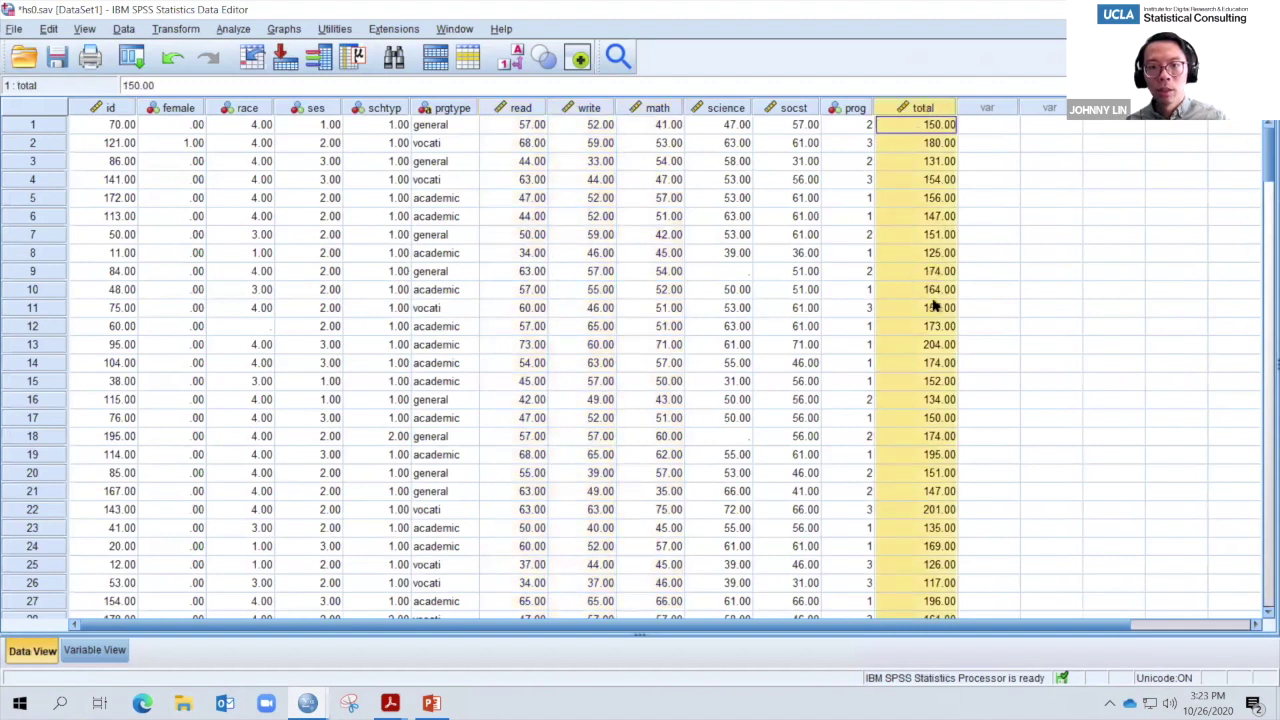
scroll(903, 356, down, 7)
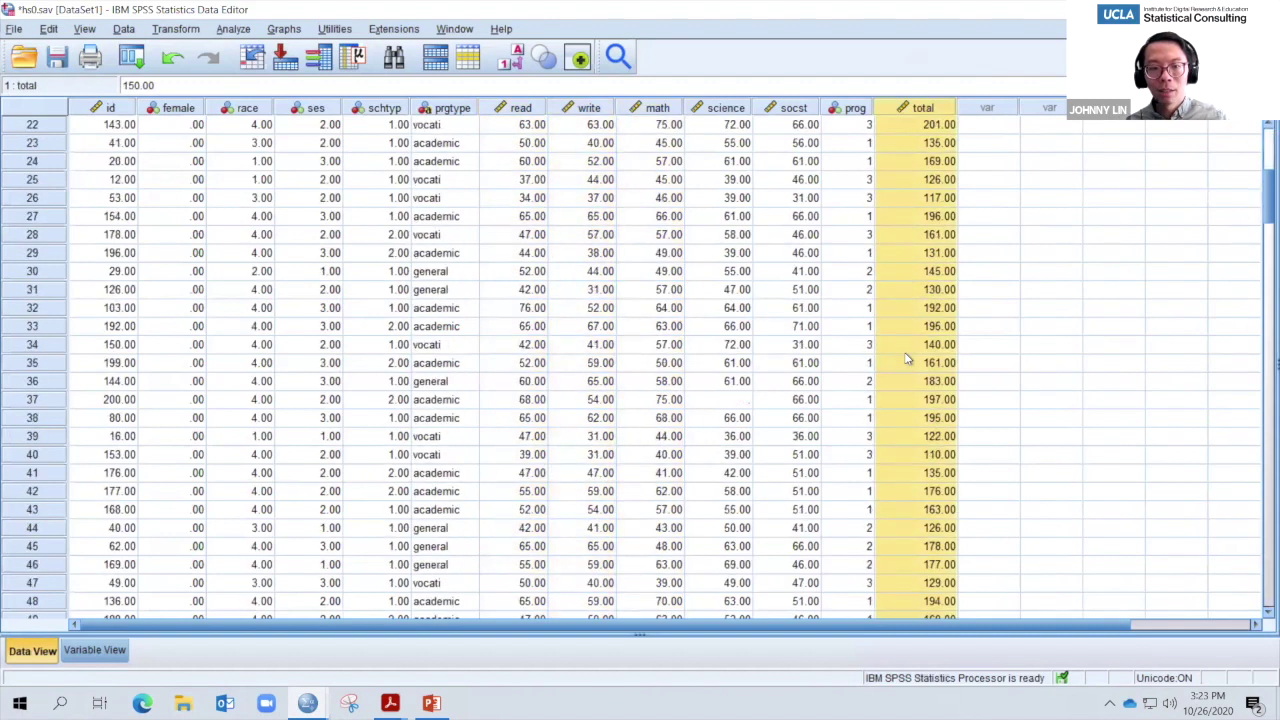
scroll(906, 358, up, 7)
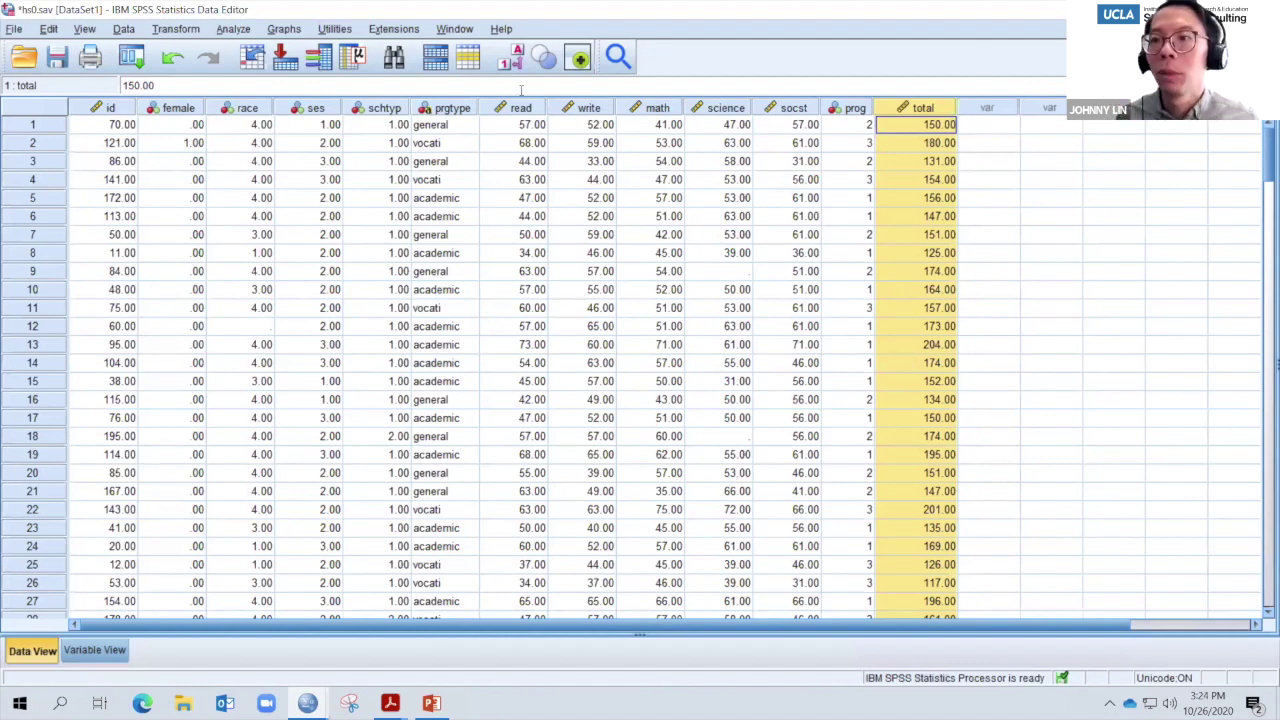
- Run Descriptives on the total variable with the default statistics
click(239, 31)
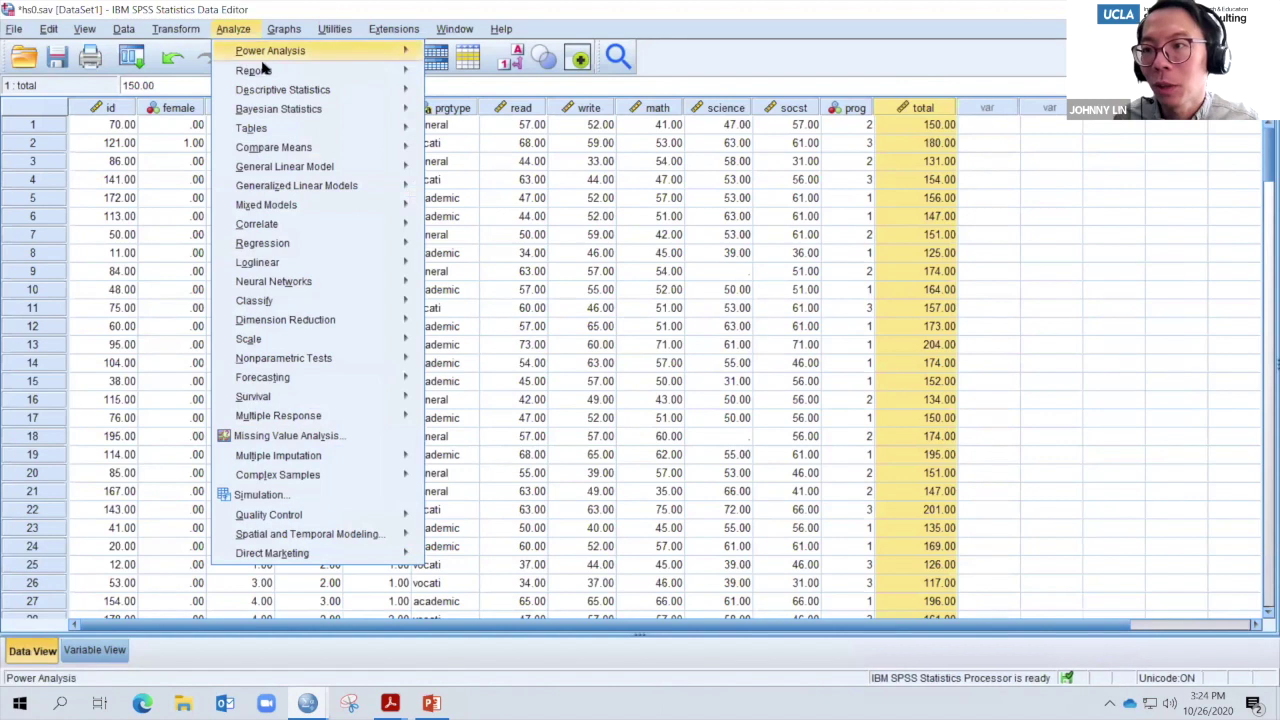
mouse_move(295, 92)
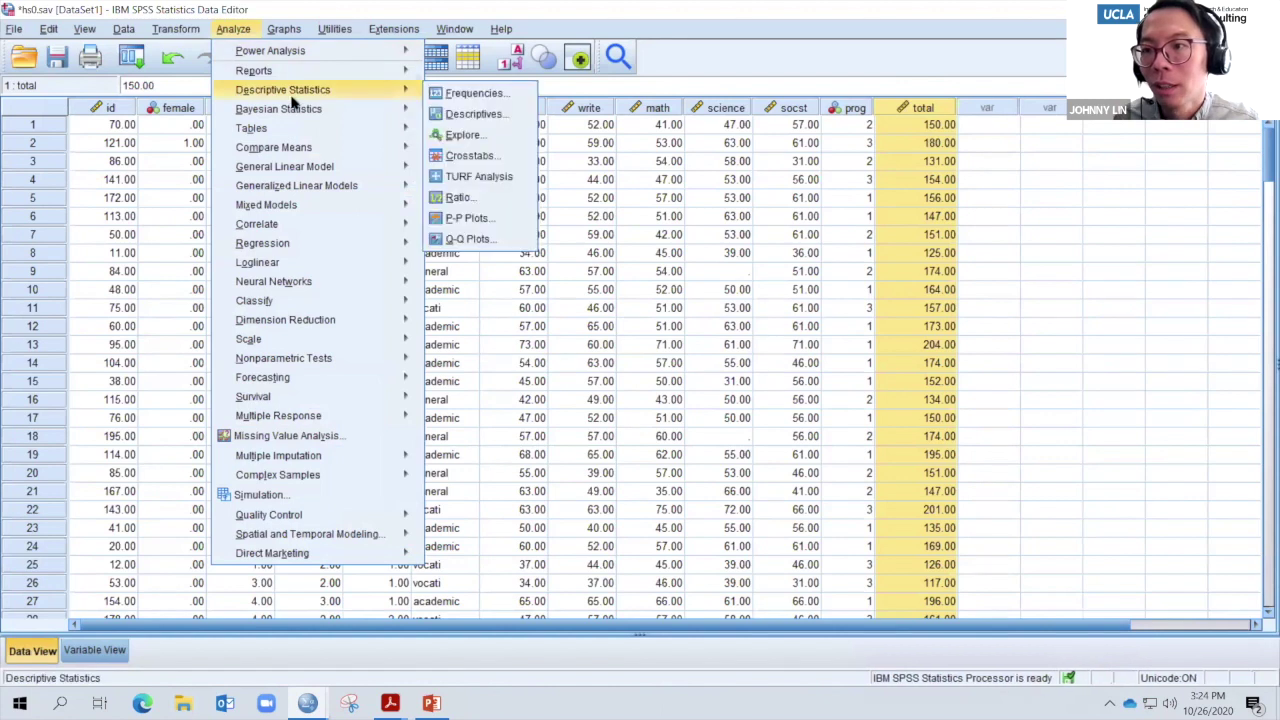
click(495, 115)
click(490, 443)
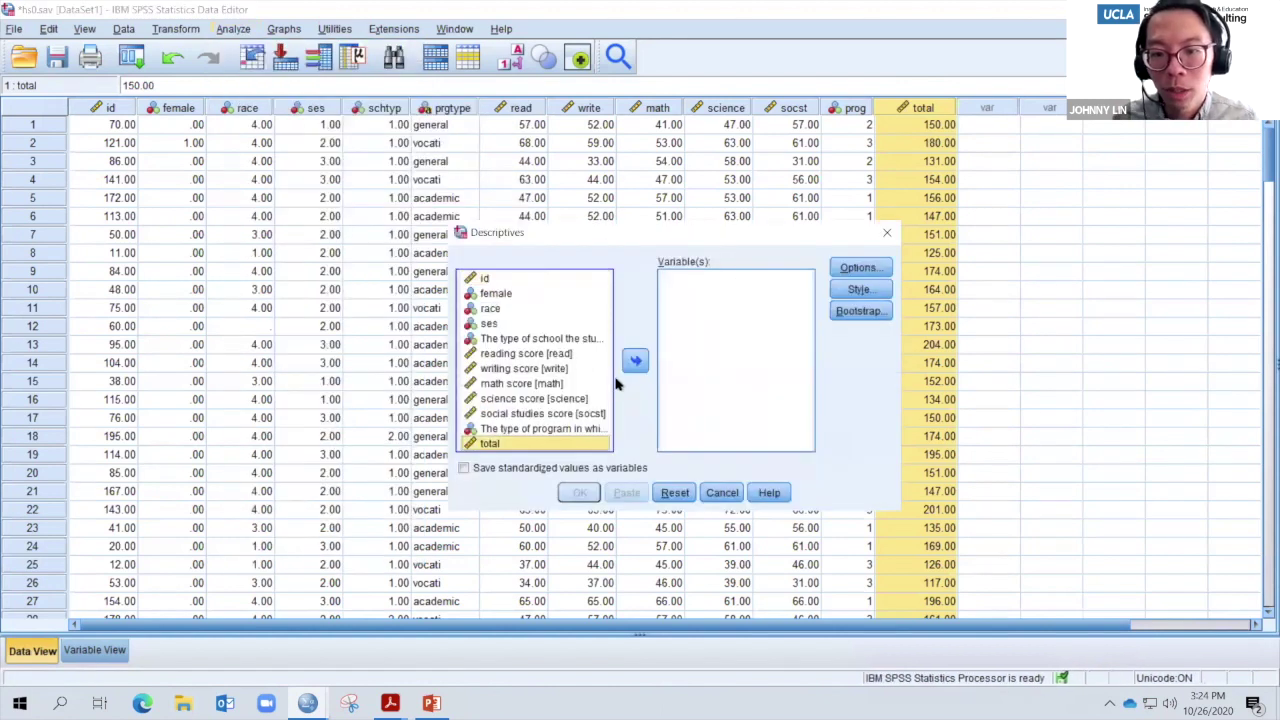
click(635, 360)
click(578, 493)
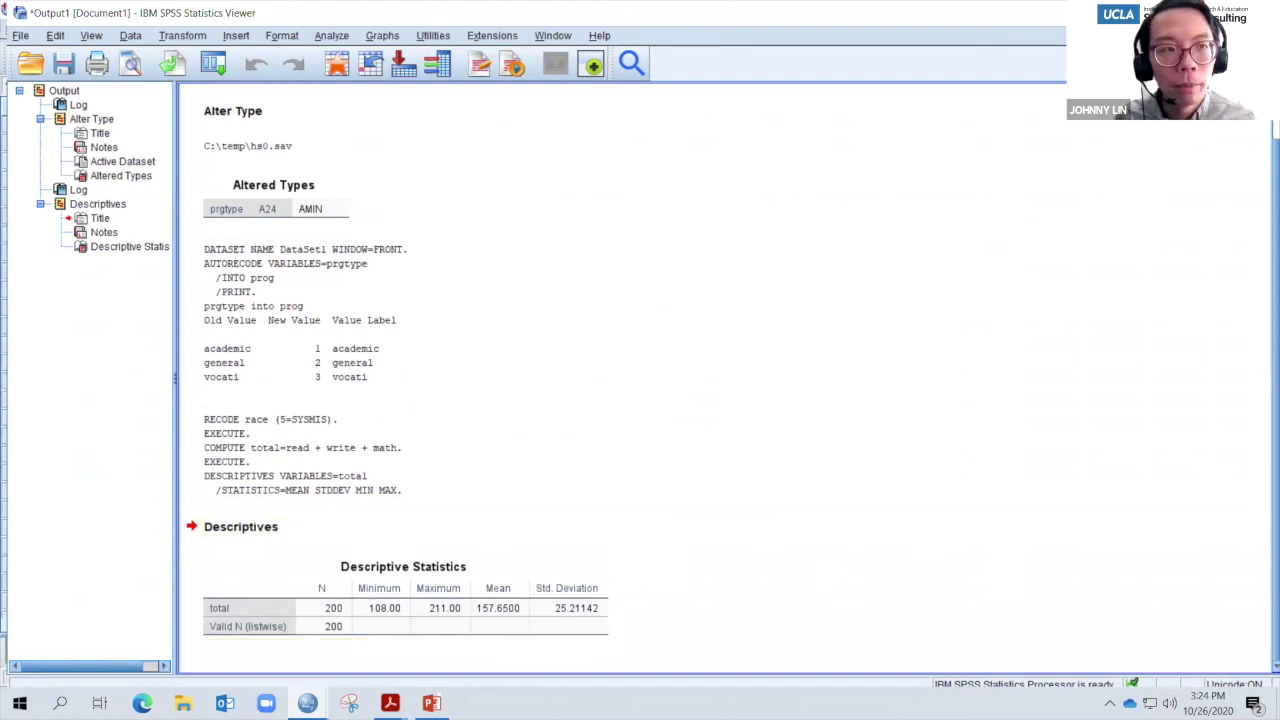
- Switch to the introspss21 presentation in PowerPoint and show slide 71, Standardize Variables
key(alt+Tab)
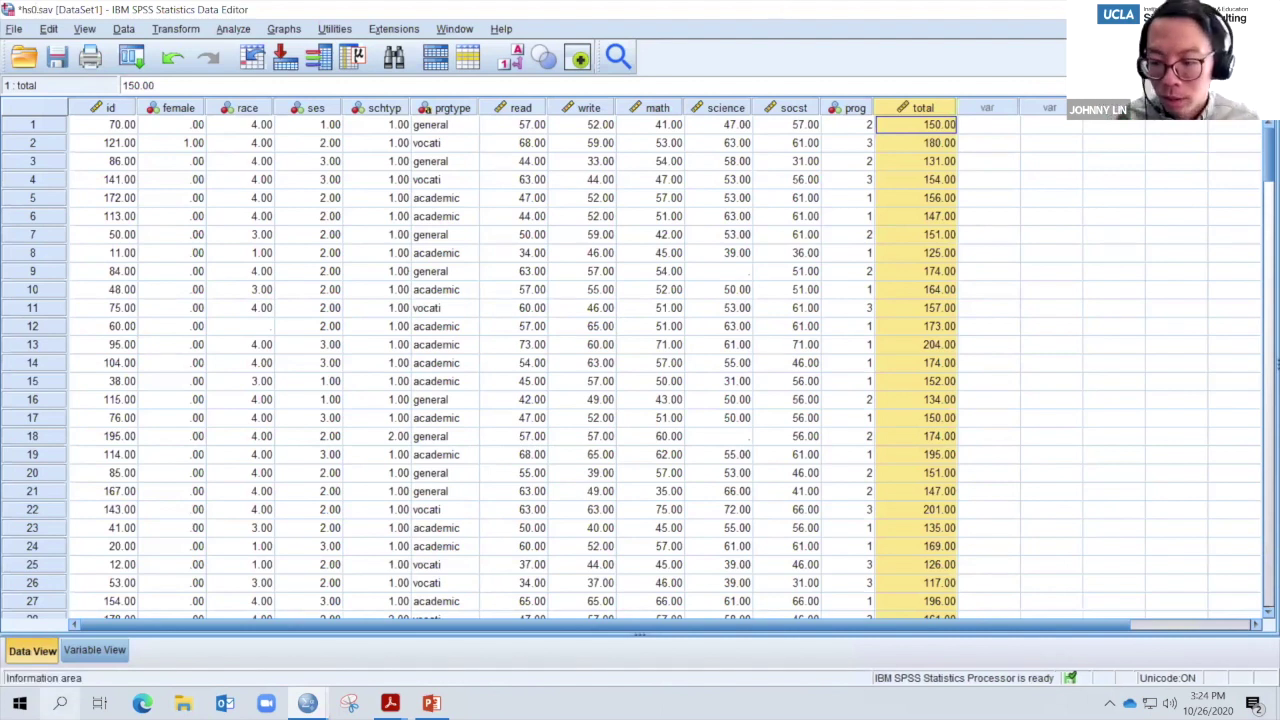
key(alt+Tab)
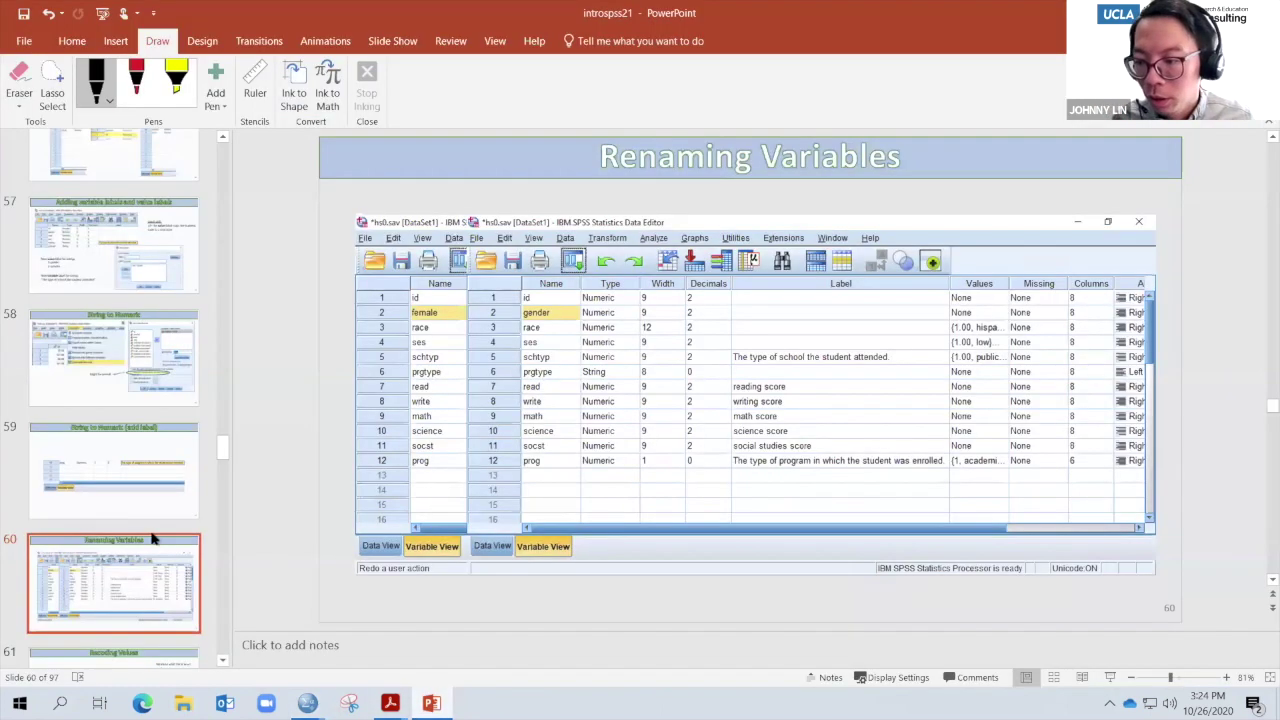
scroll(151, 534, down, 6)
scroll(151, 539, down, 4)
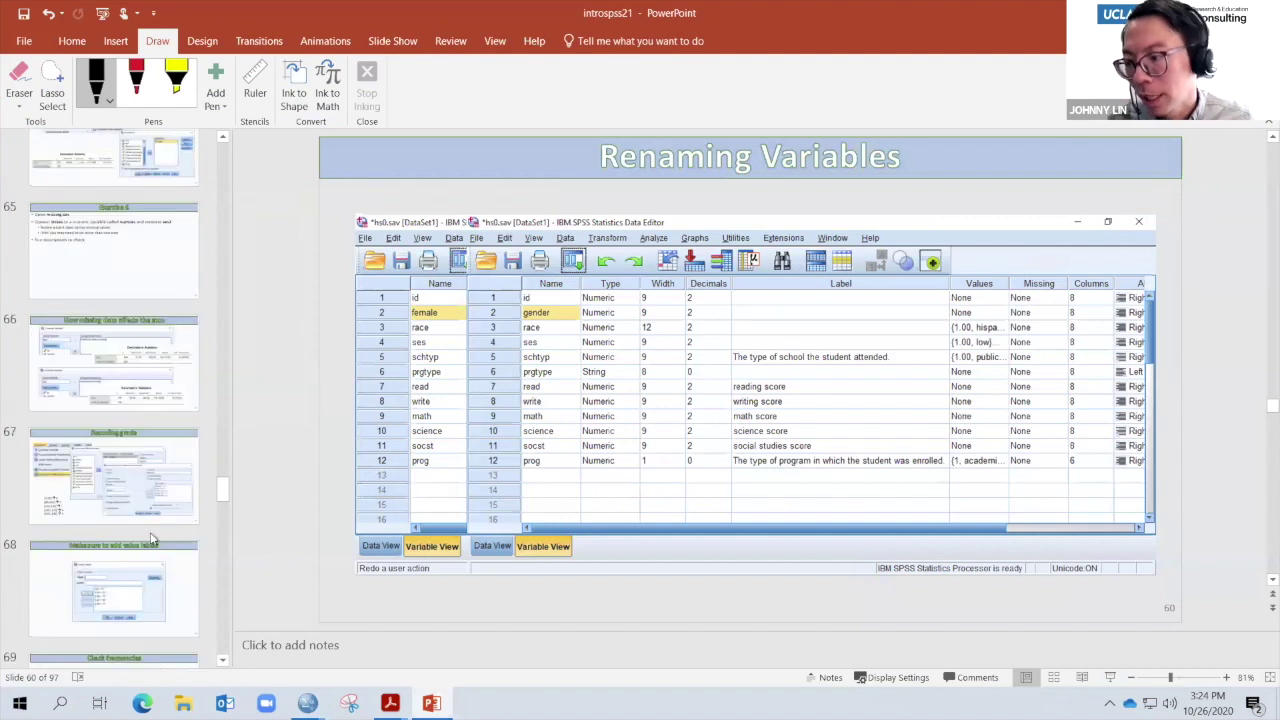
scroll(145, 567, down, 2)
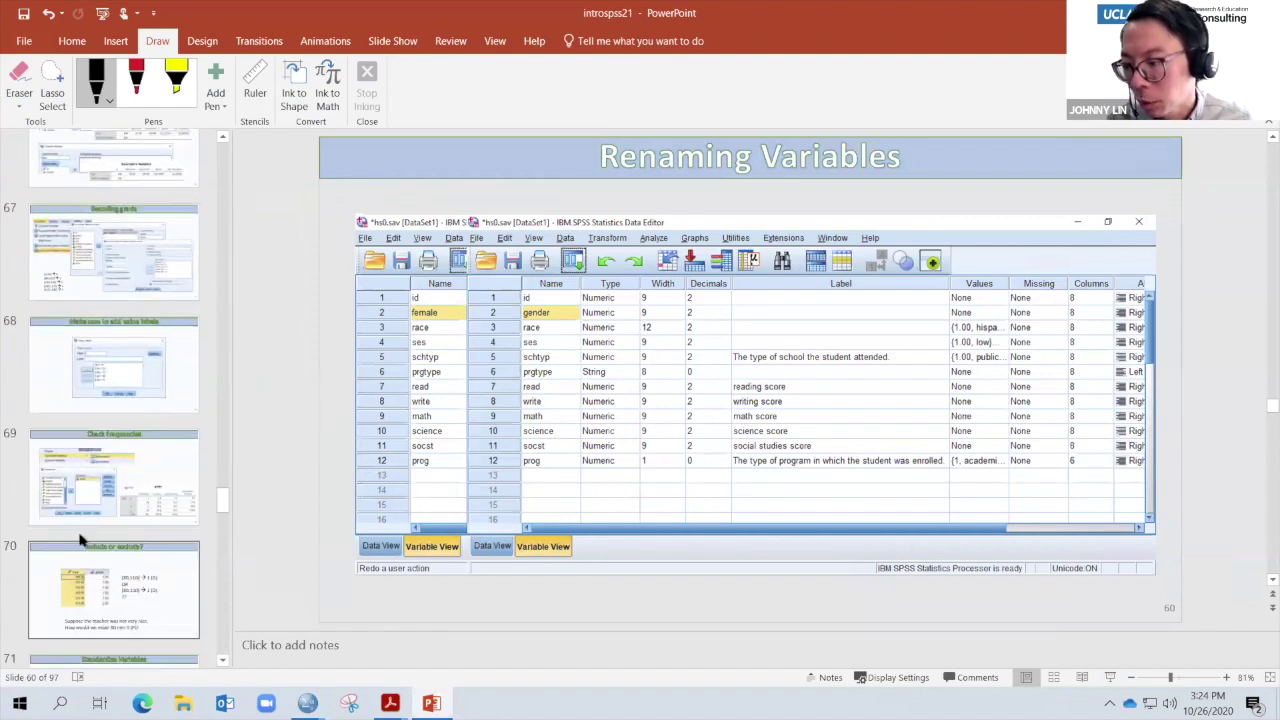
click(124, 577)
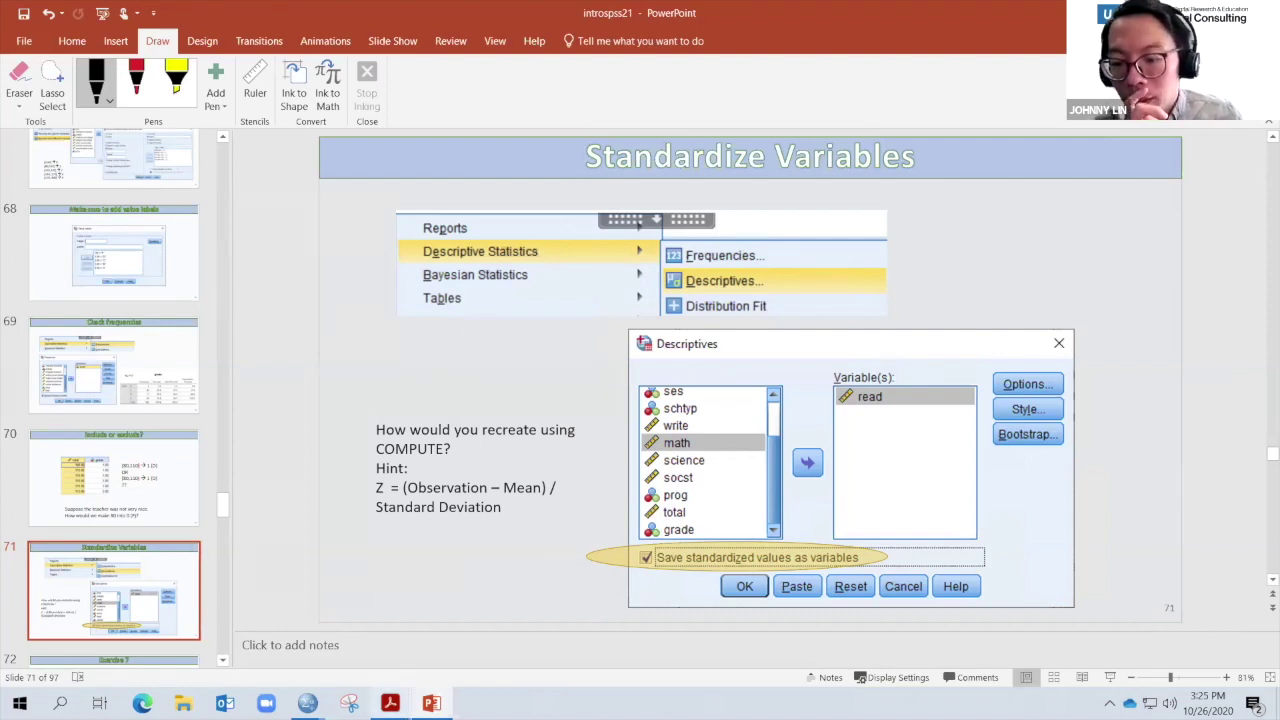
- Return to the hs0.sav Data Editor in SPSS and run Descriptives on reading score [read] instead of total
mouse_move(307, 703)
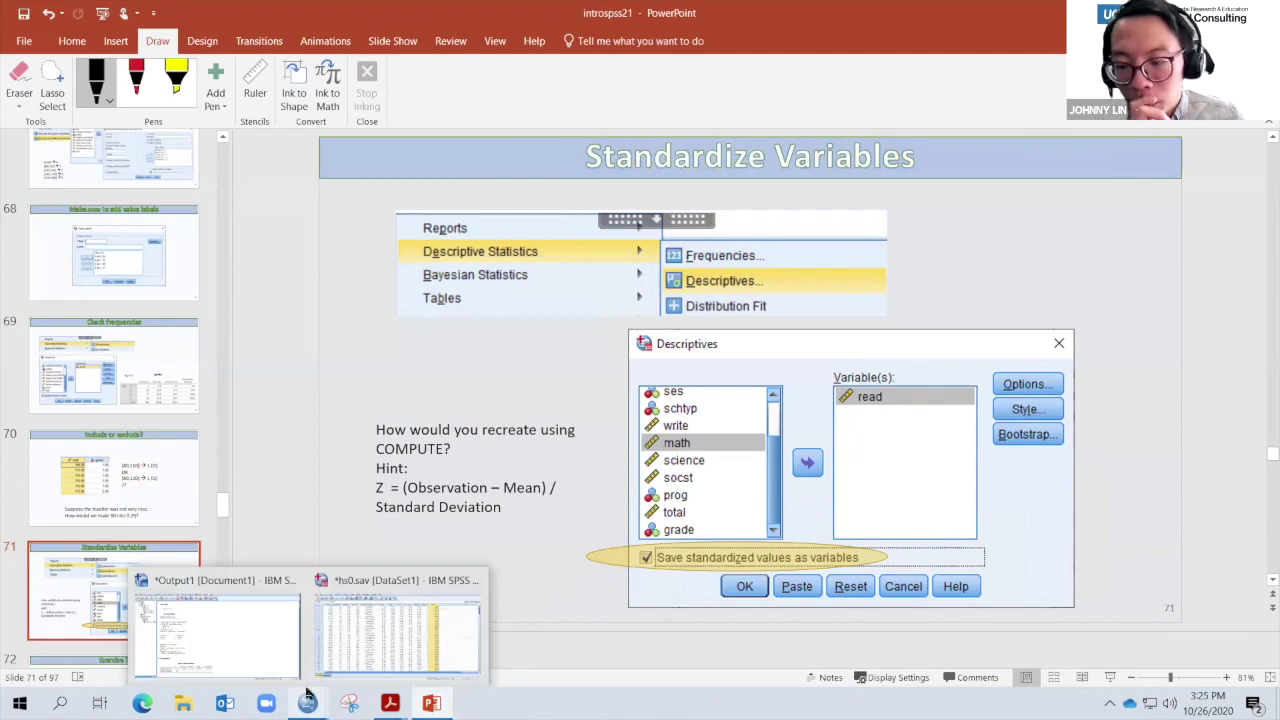
click(383, 617)
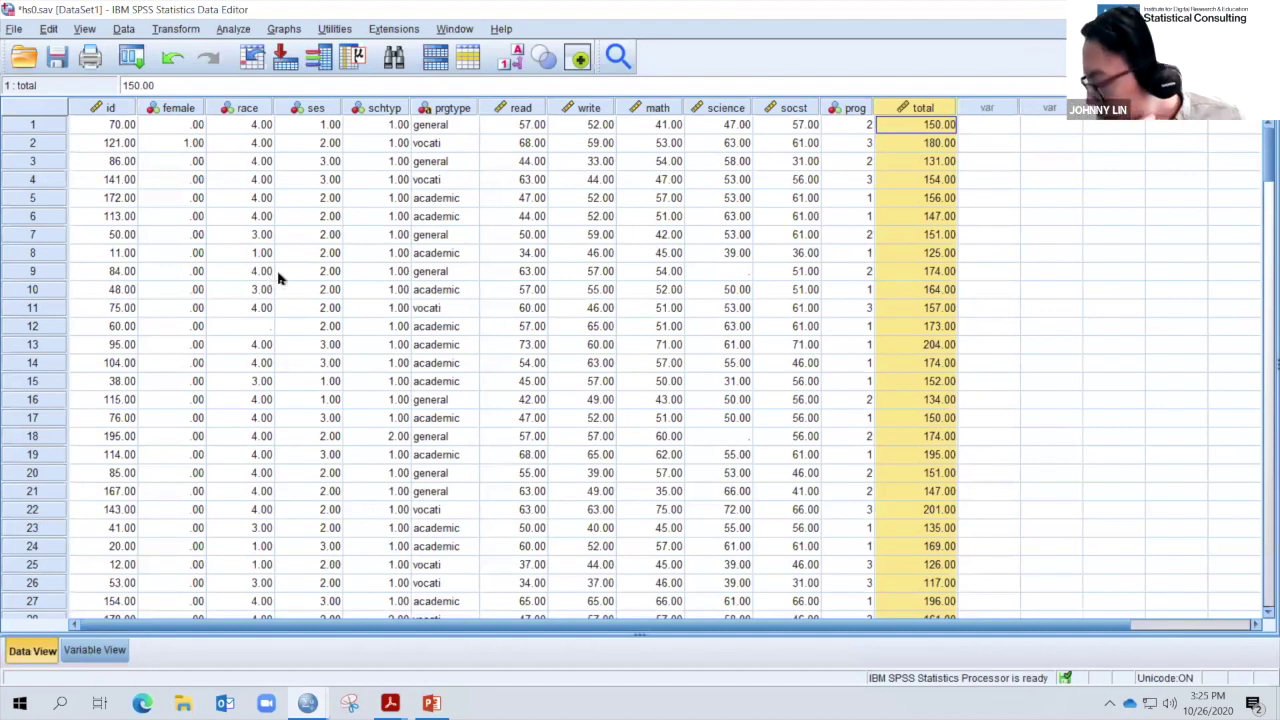
click(236, 32)
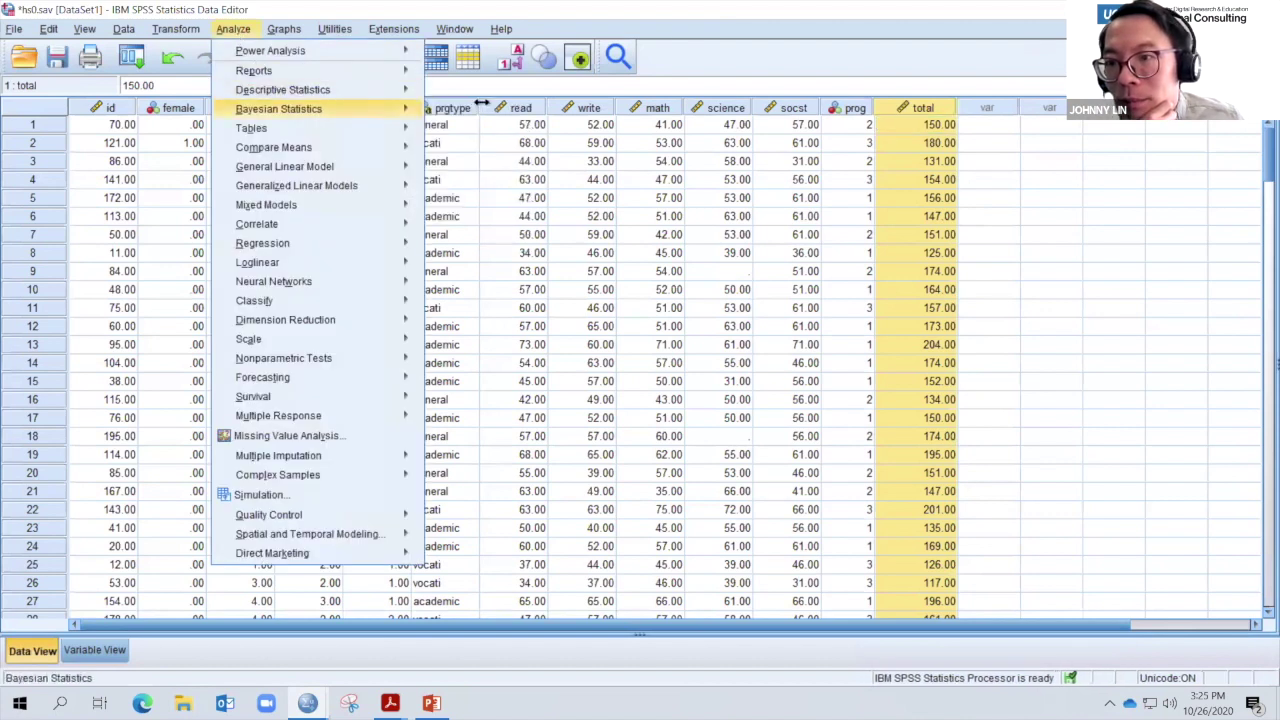
mouse_move(410, 90)
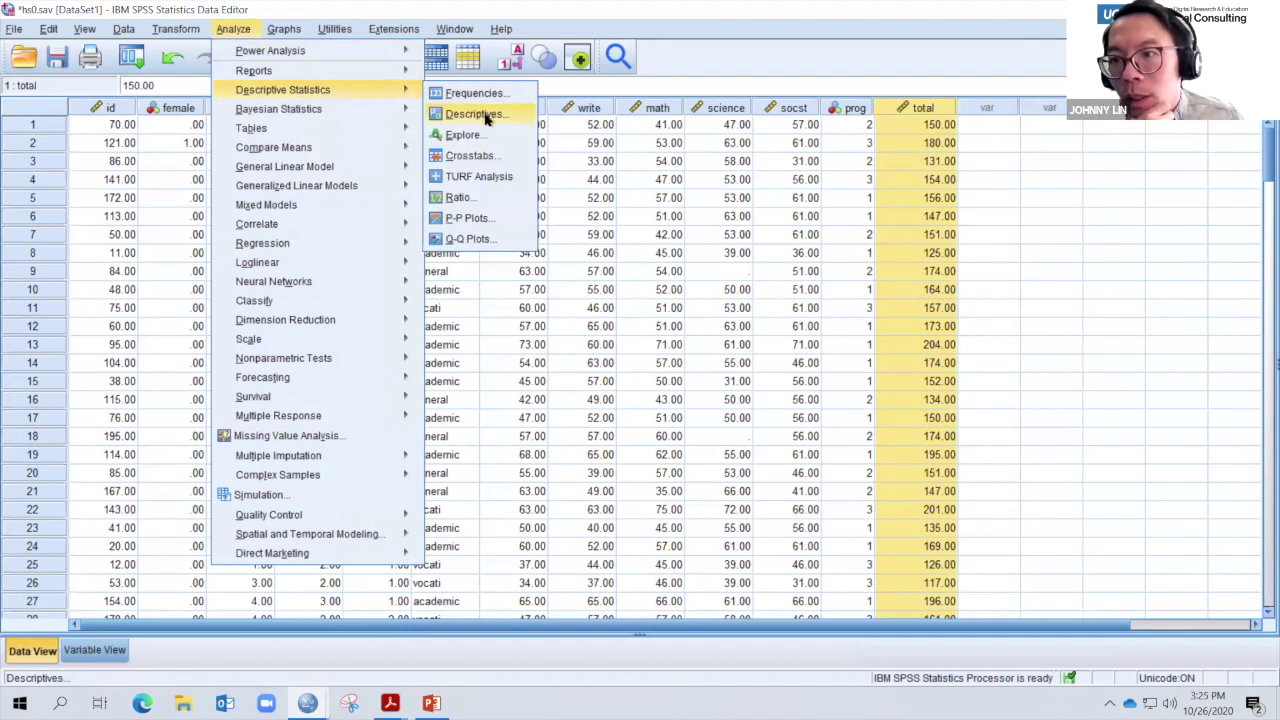
click(487, 117)
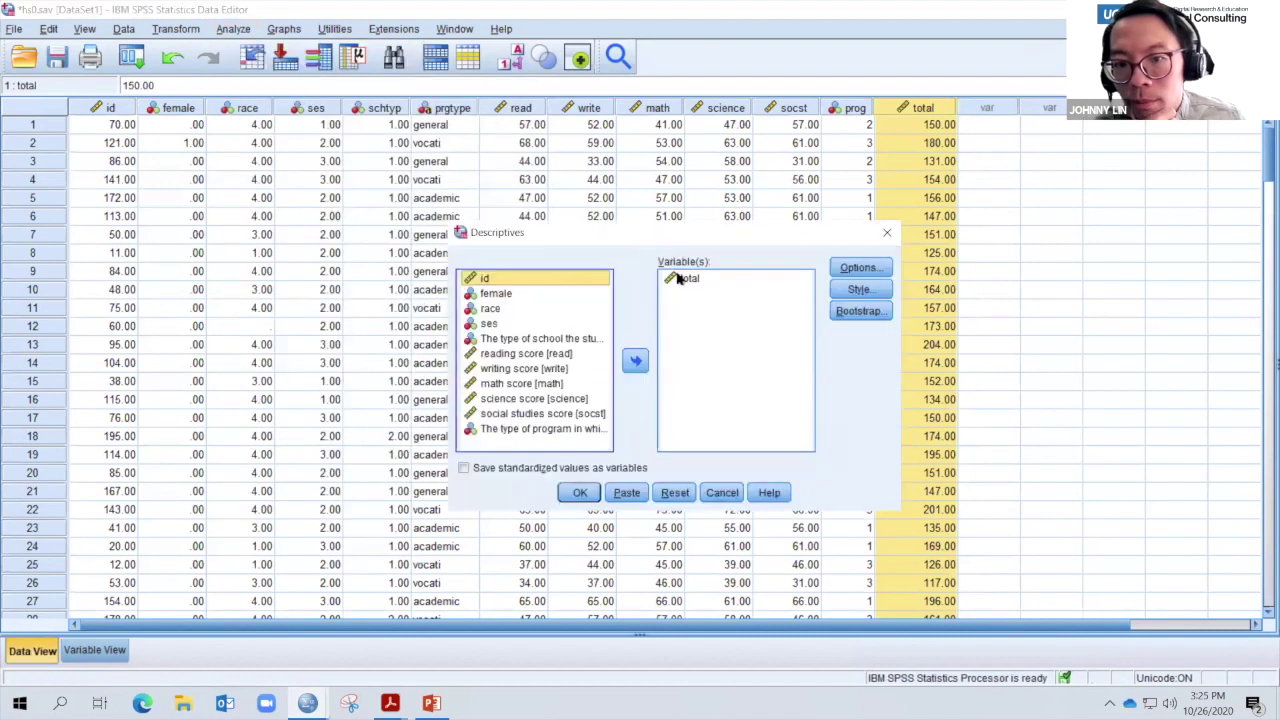
click(690, 279)
click(634, 361)
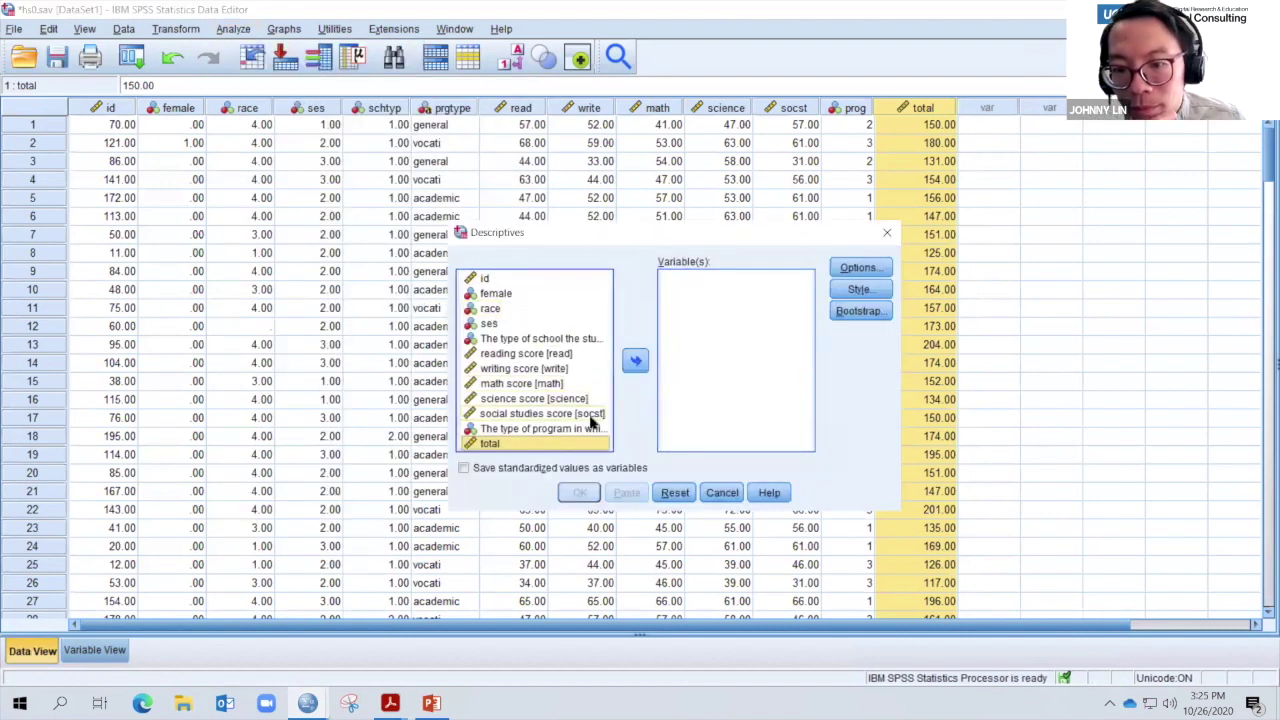
click(545, 354)
click(634, 360)
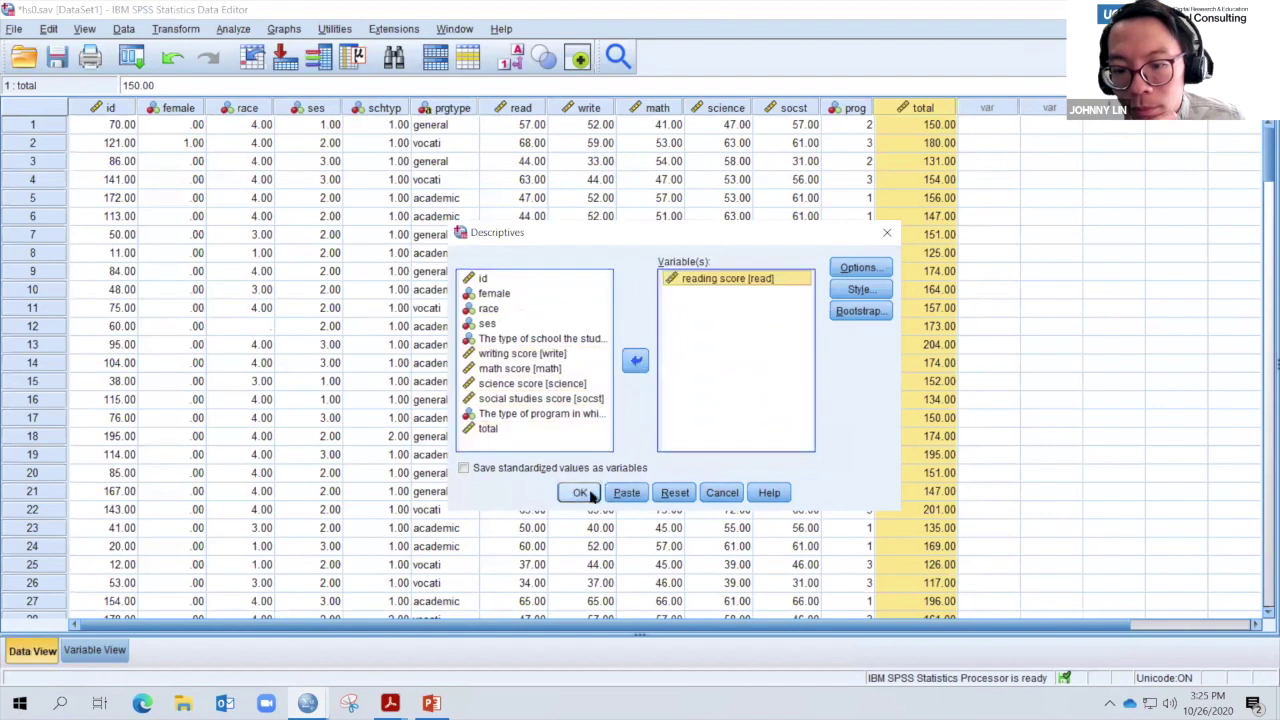
click(580, 492)
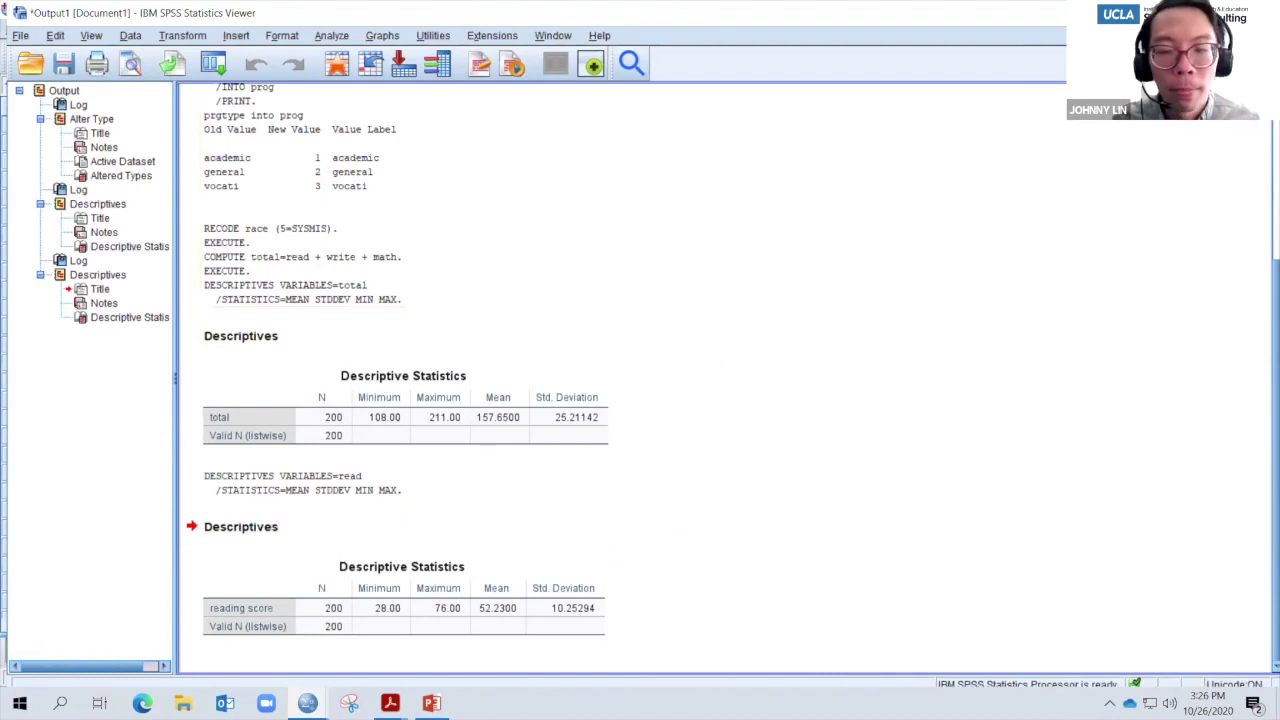
- Return to the Data Editor and rerun Descriptives on reading score with standardized values saved as variables
key(alt+Tab)
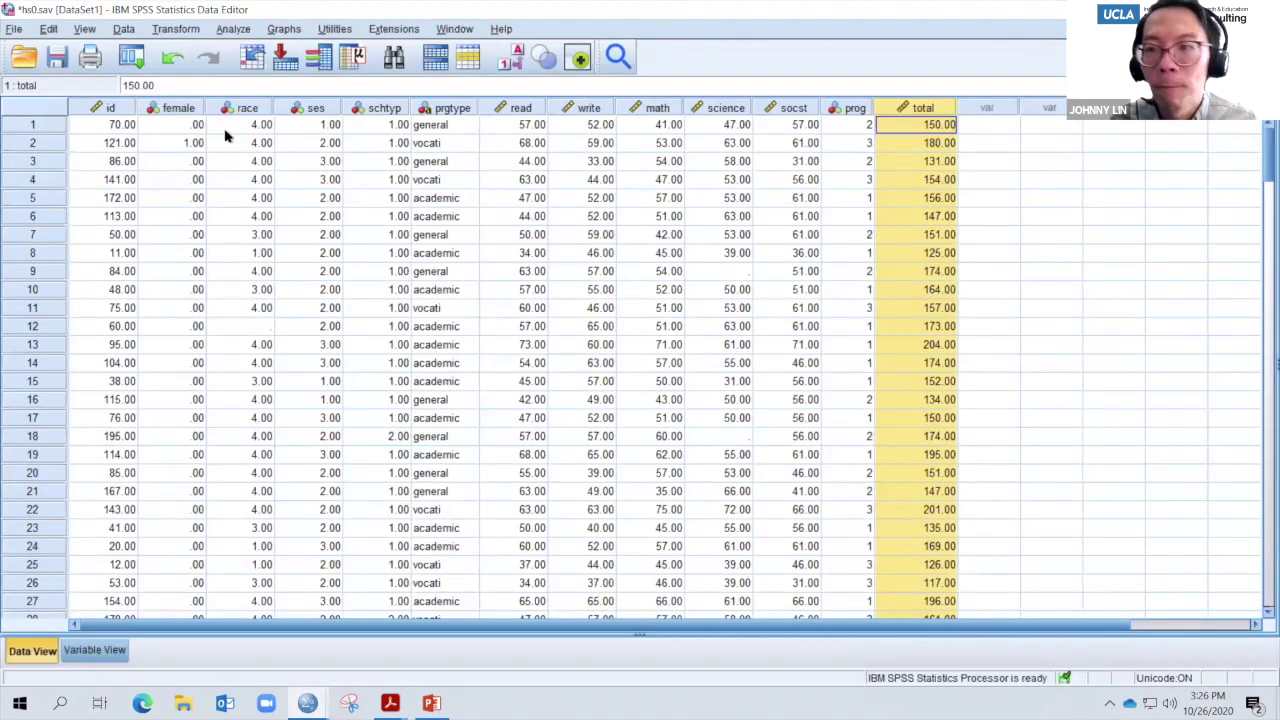
click(234, 29)
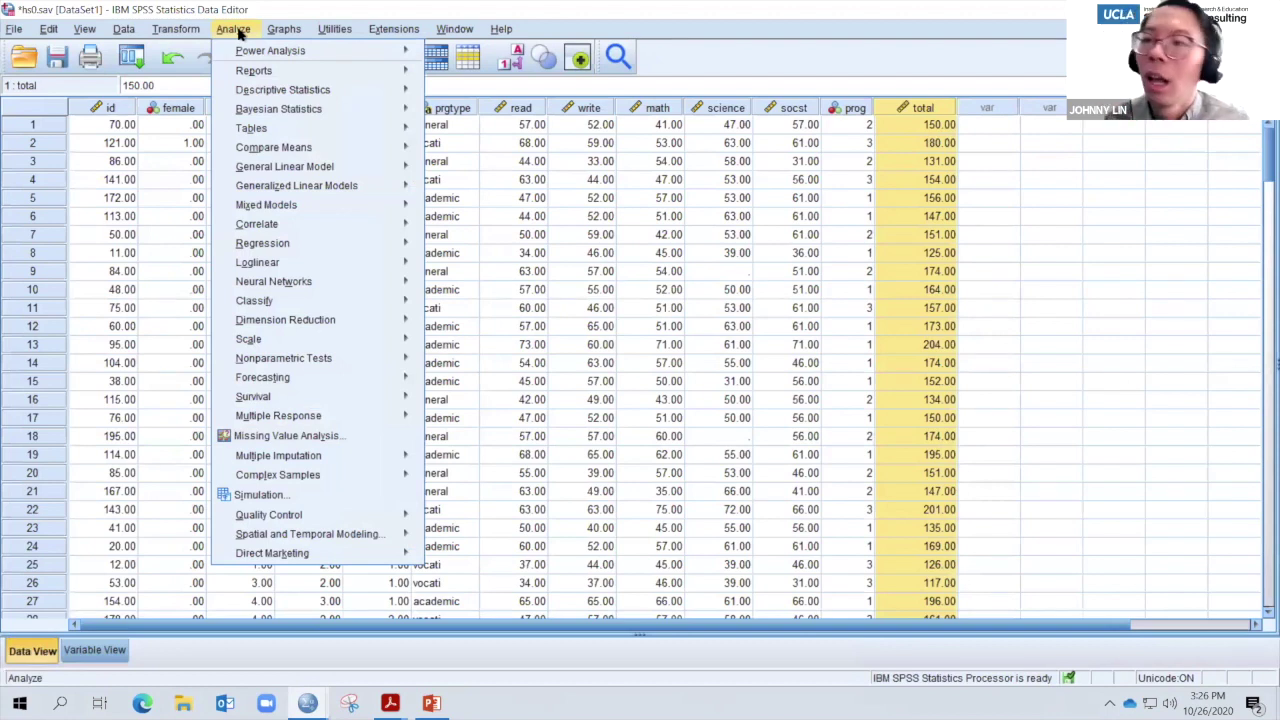
mouse_move(300, 90)
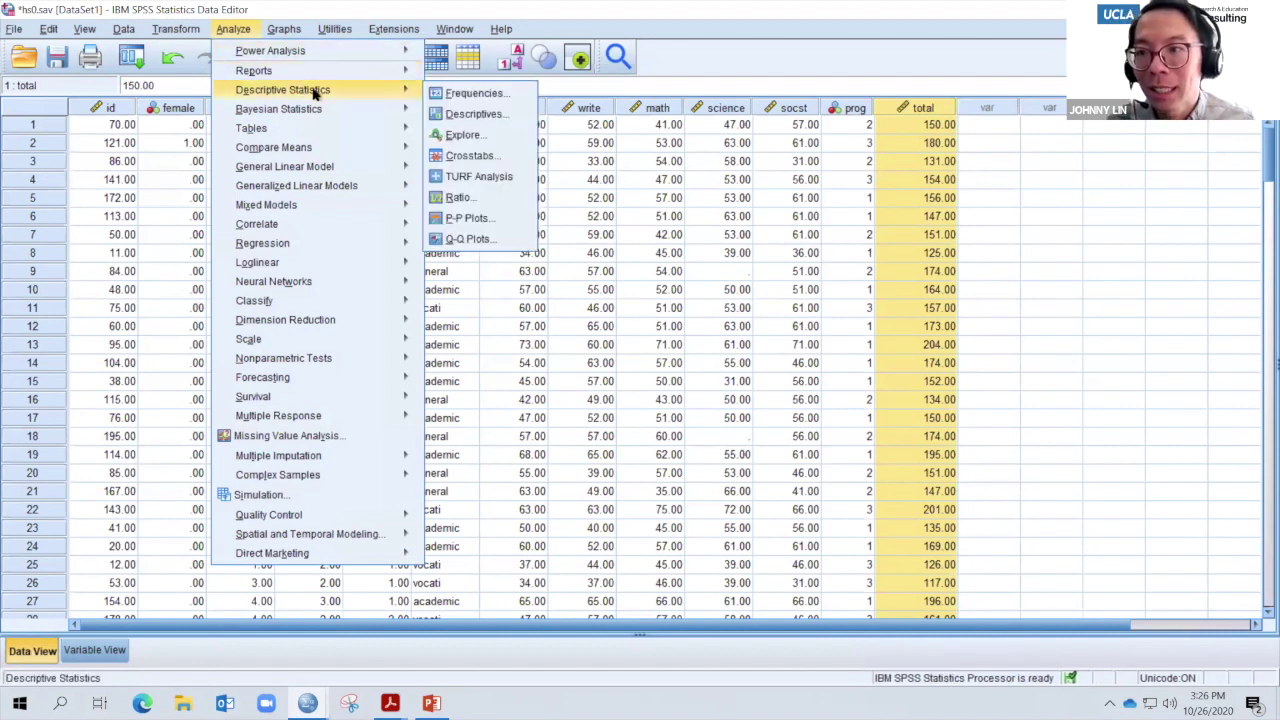
click(468, 114)
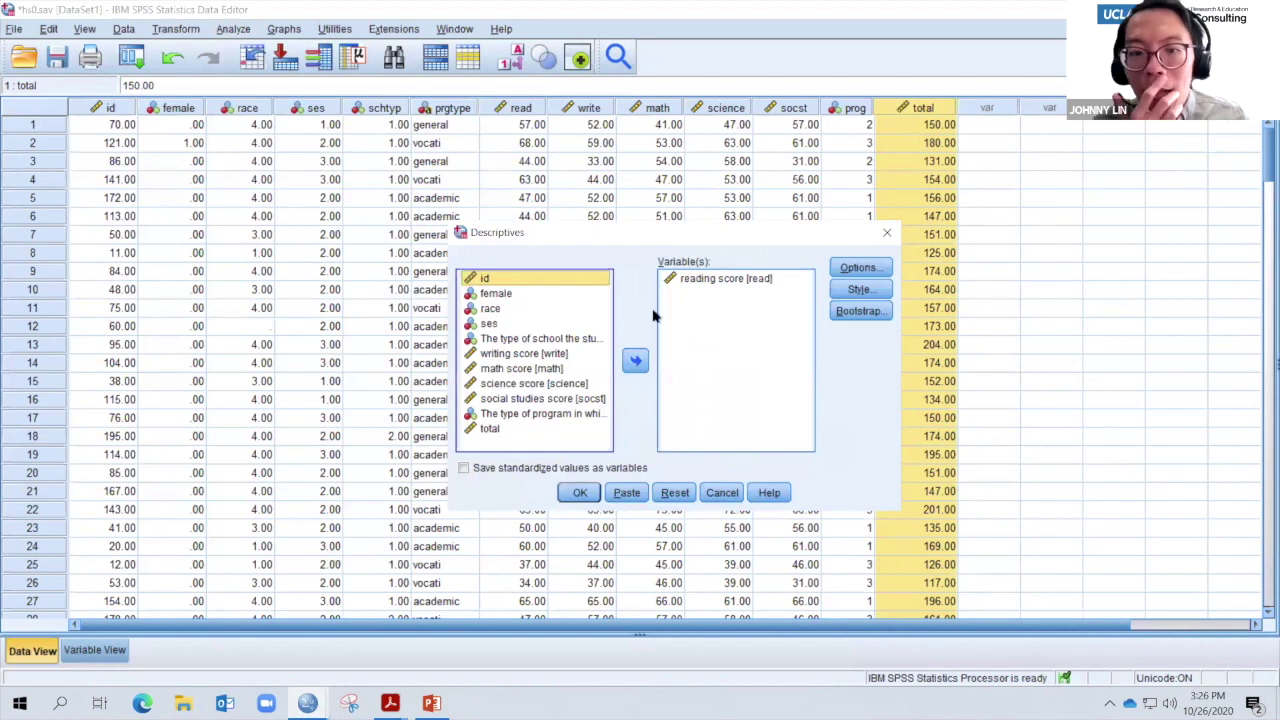
click(464, 470)
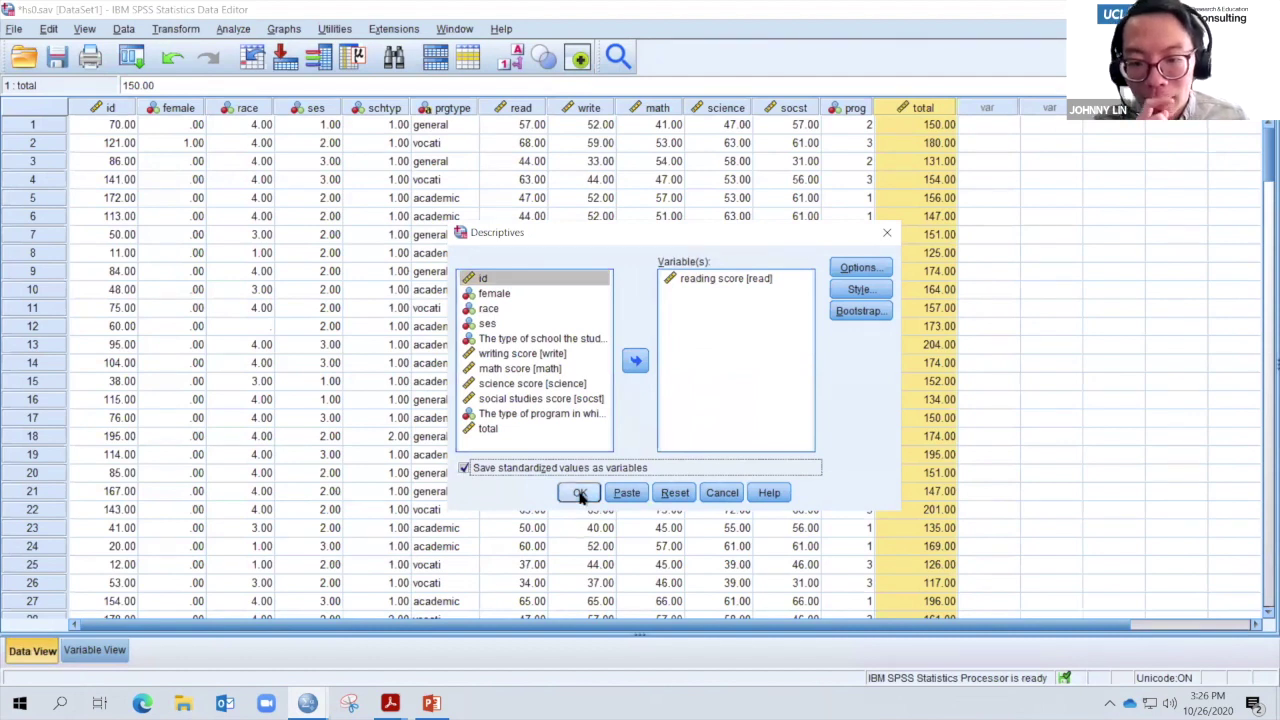
click(580, 494)
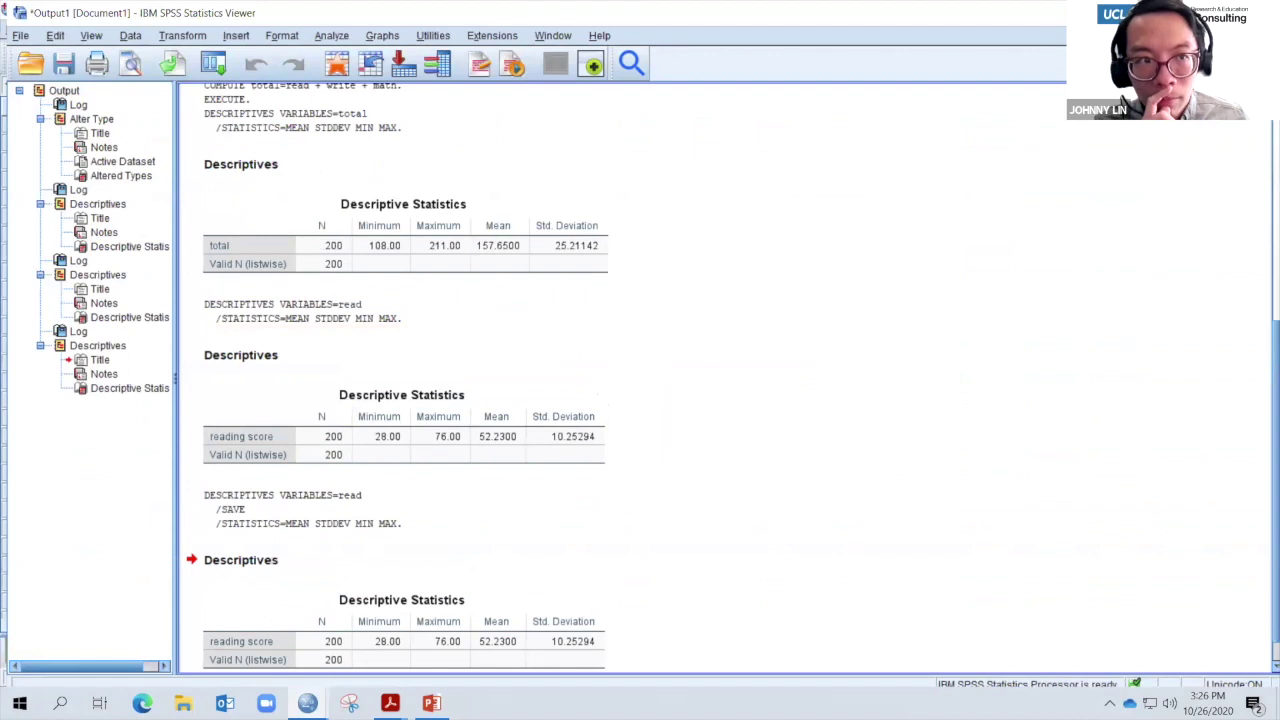
- Check the Zread column in the Data Editor and run Descriptives on both reading score and its Zscore variable
key(alt+Tab)
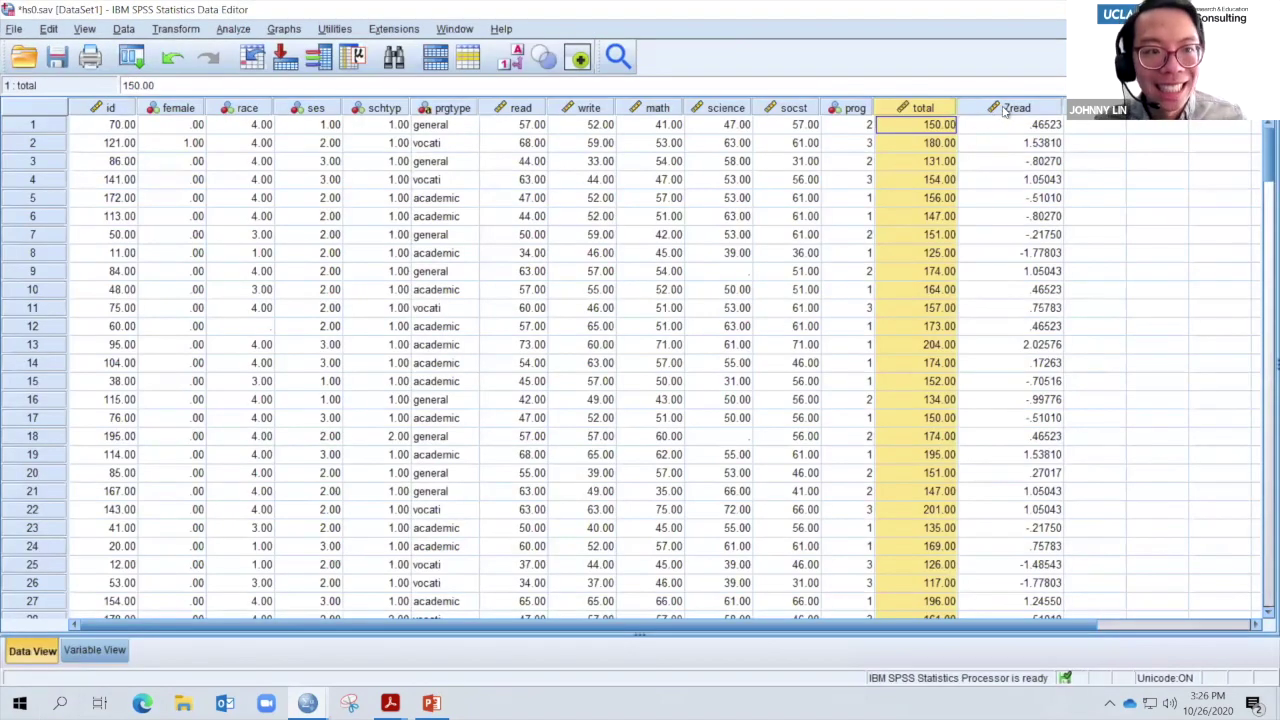
mouse_move(1024, 119)
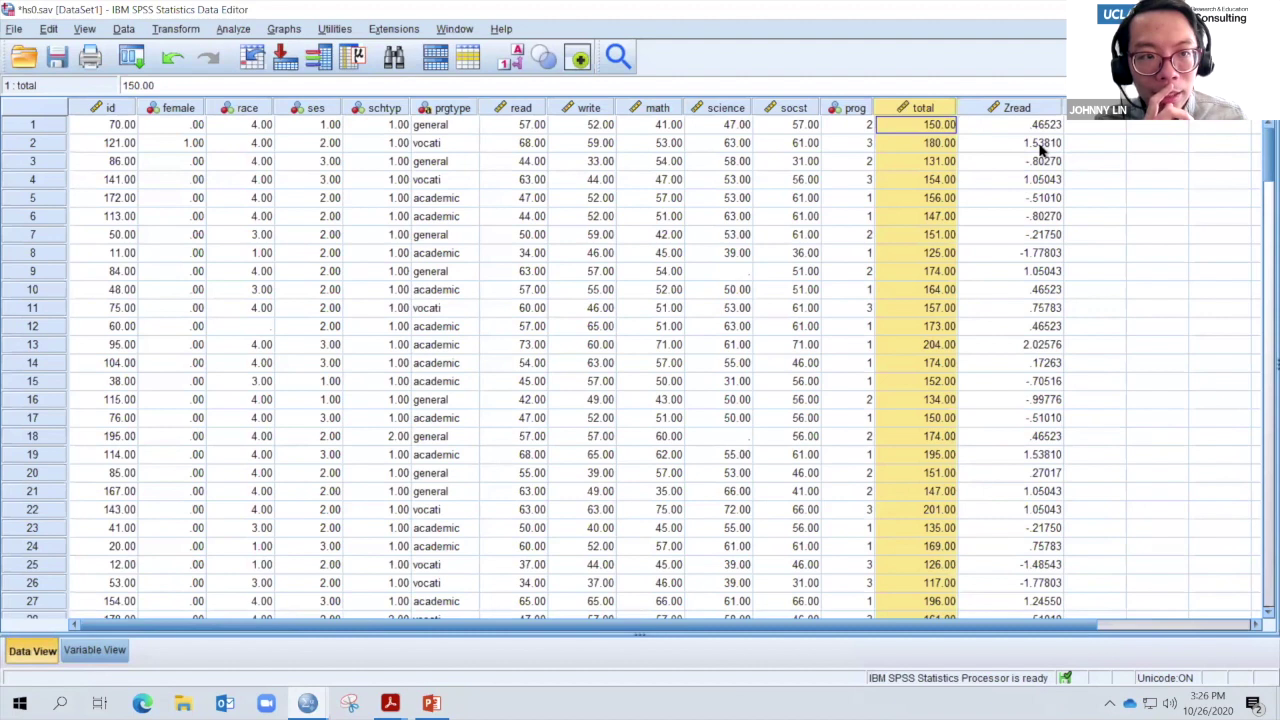
click(240, 30)
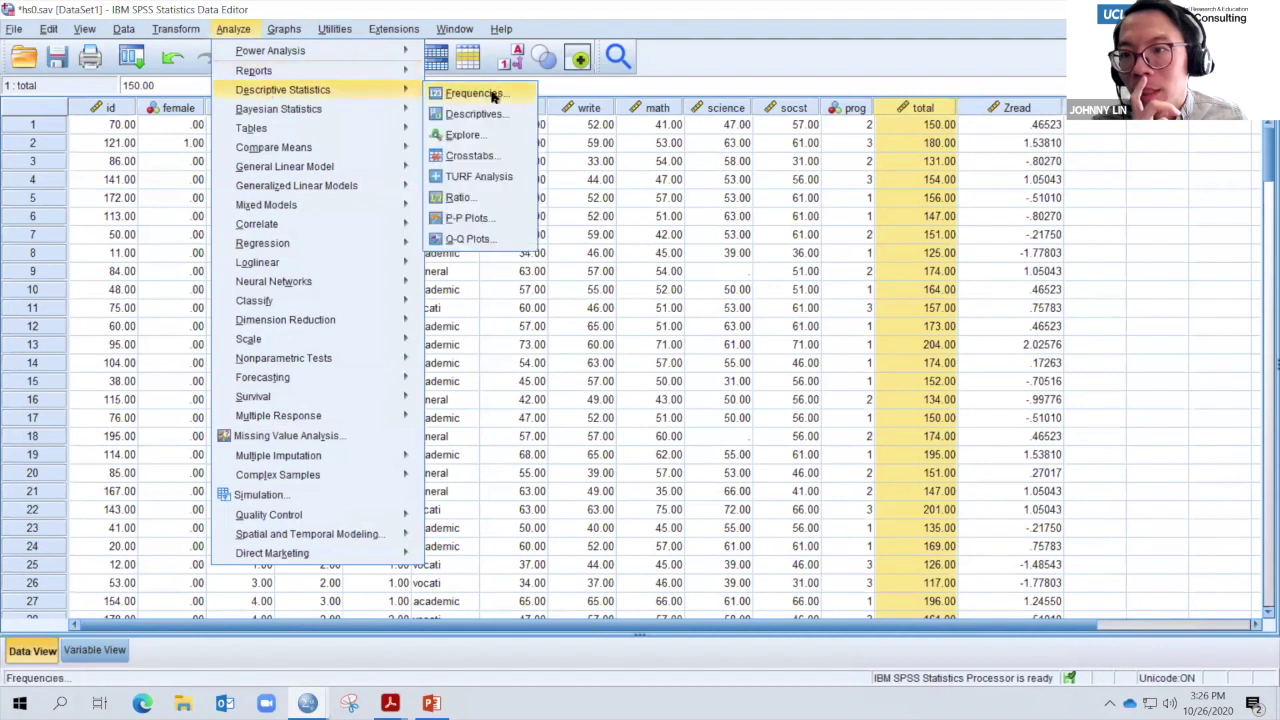
click(498, 114)
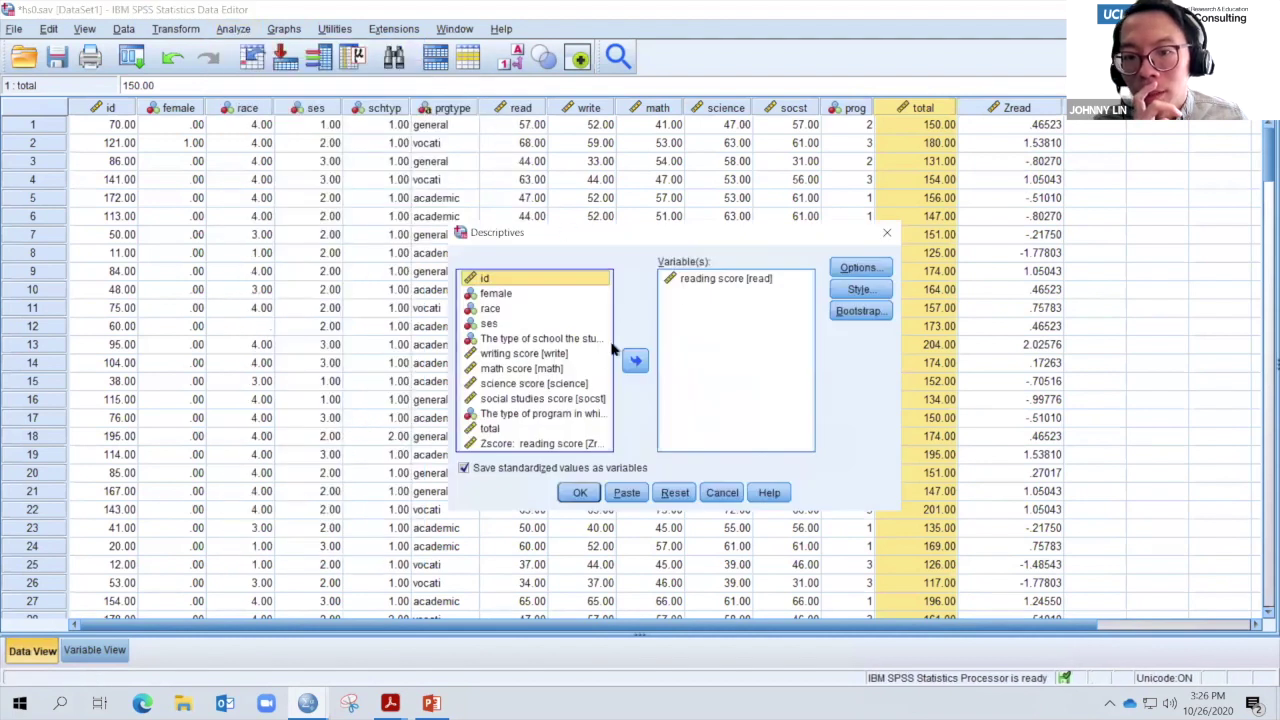
click(530, 443)
click(635, 360)
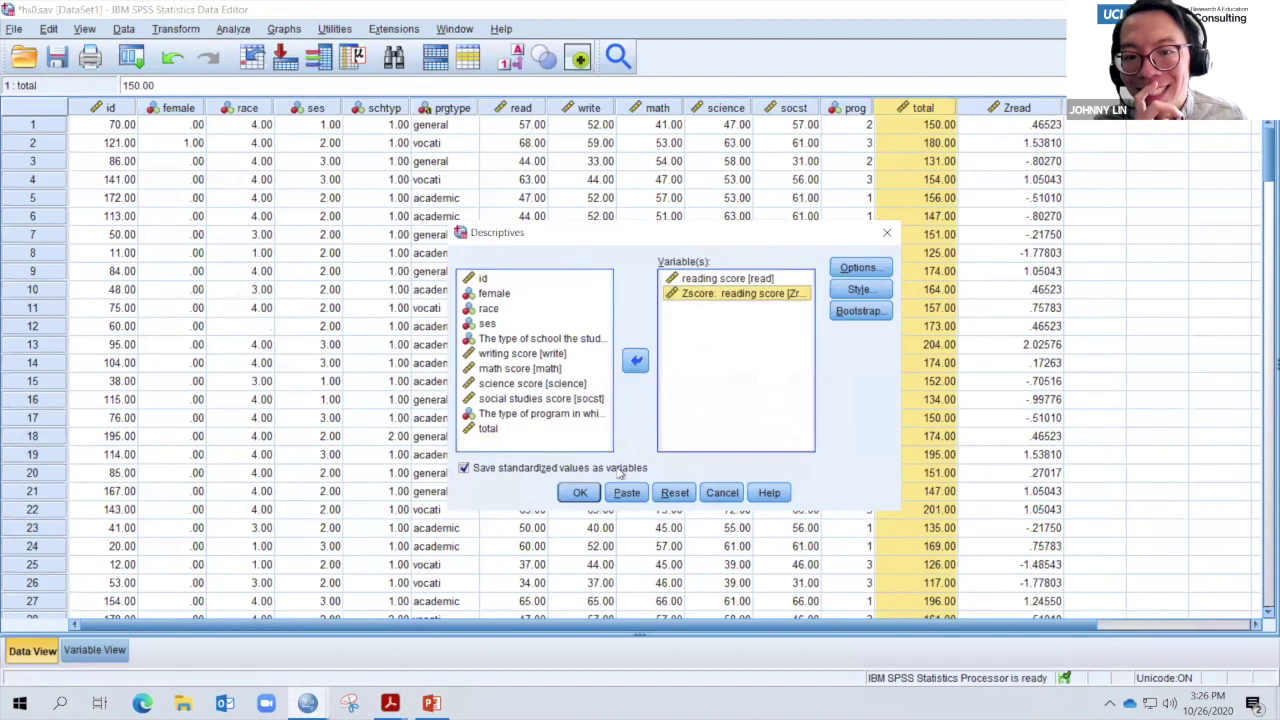
click(580, 492)
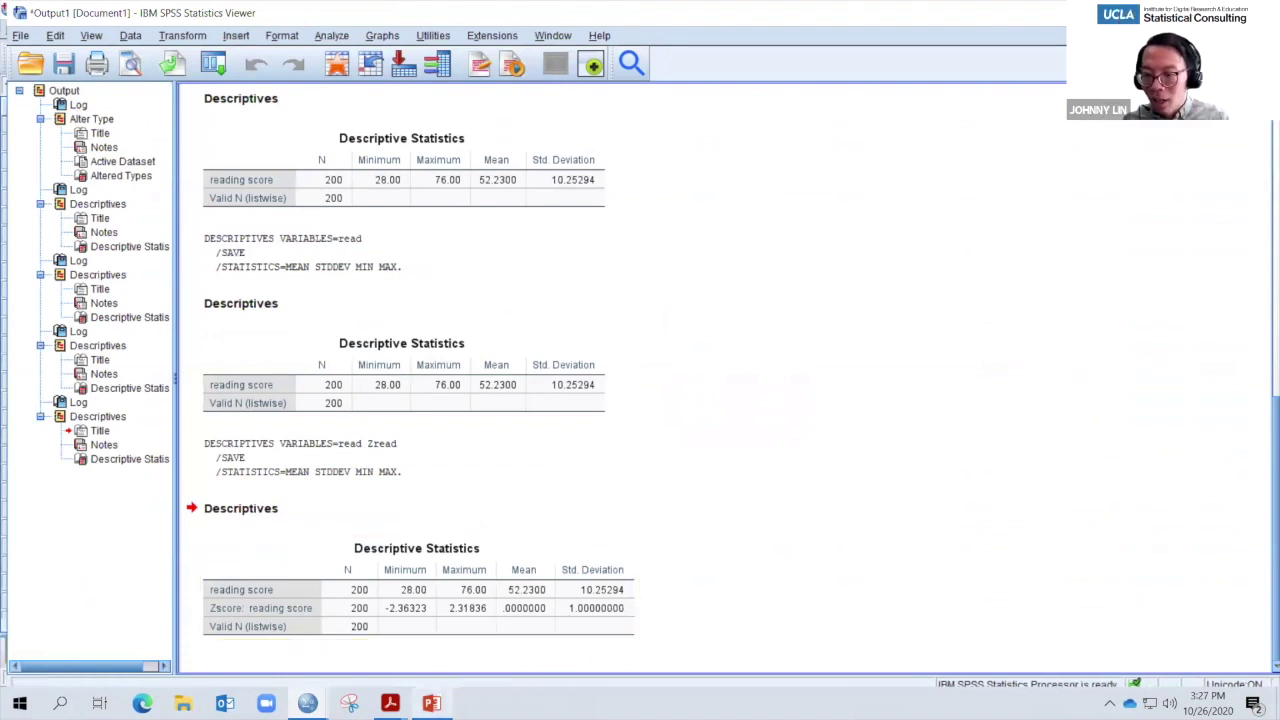
- Switch to the PowerPoint presentation and show slide 72, Exercise 7, about recreating the Z-score manually
click(431, 703)
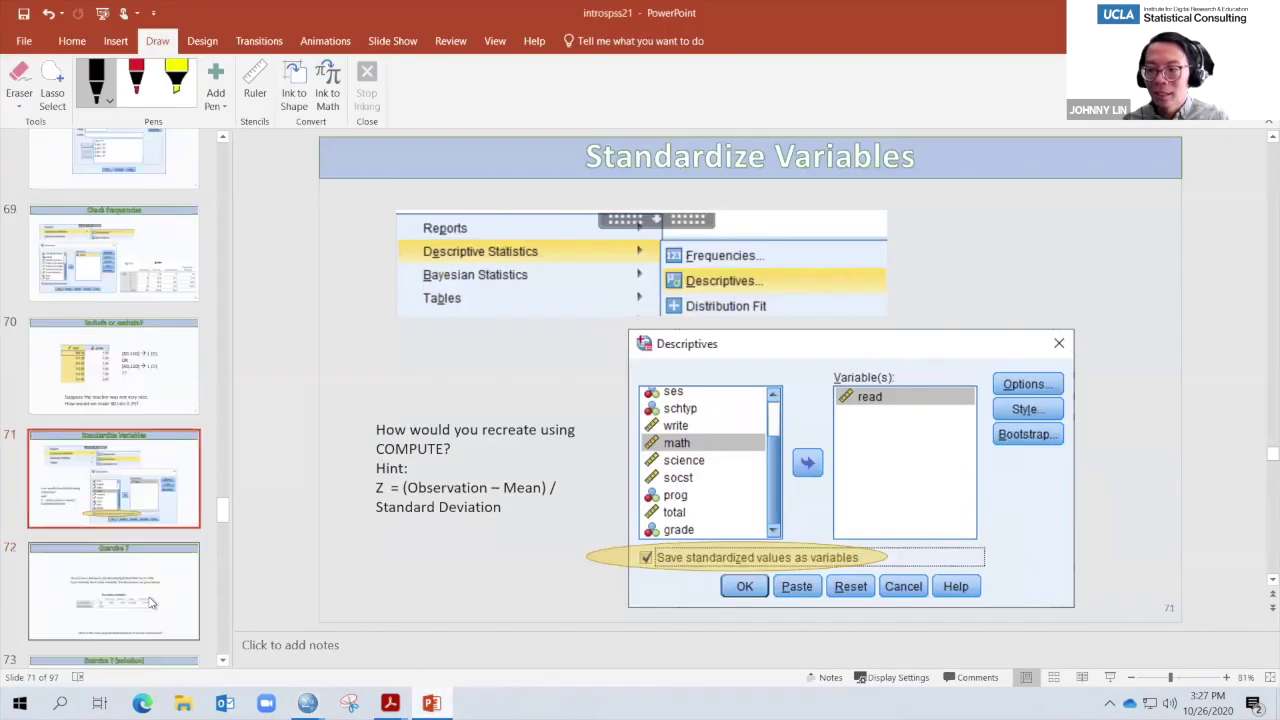
click(152, 600)
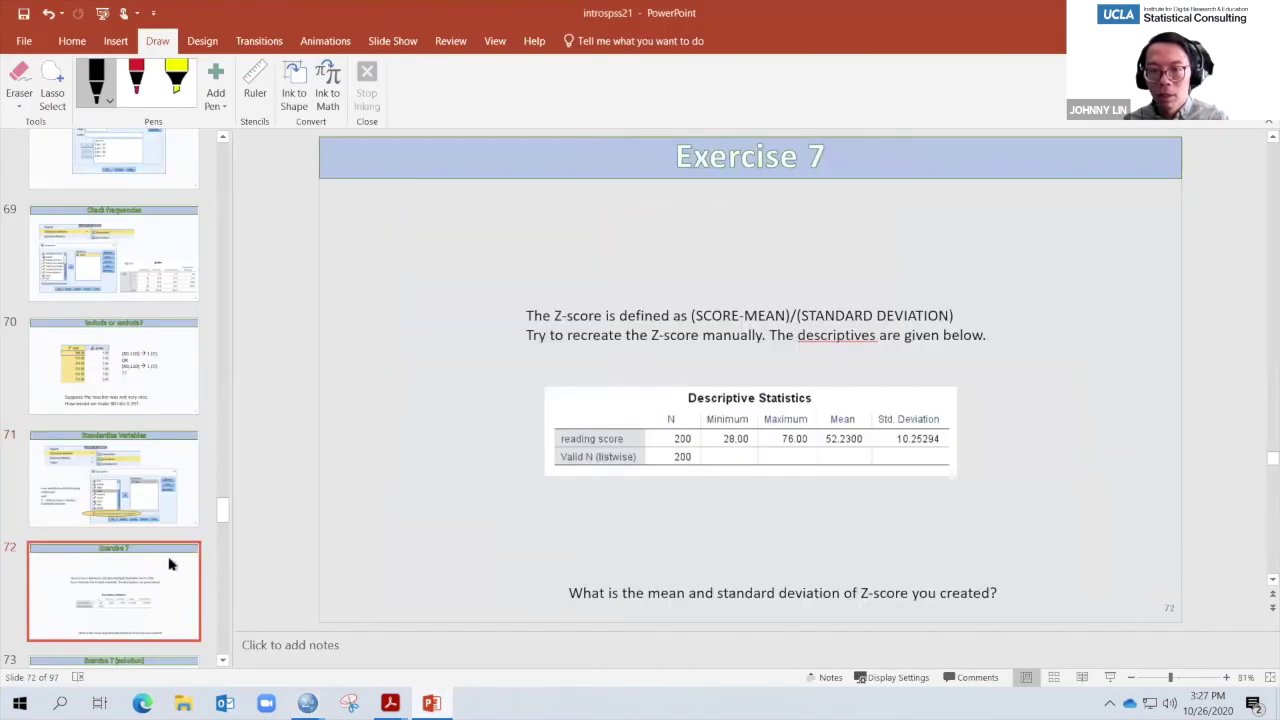